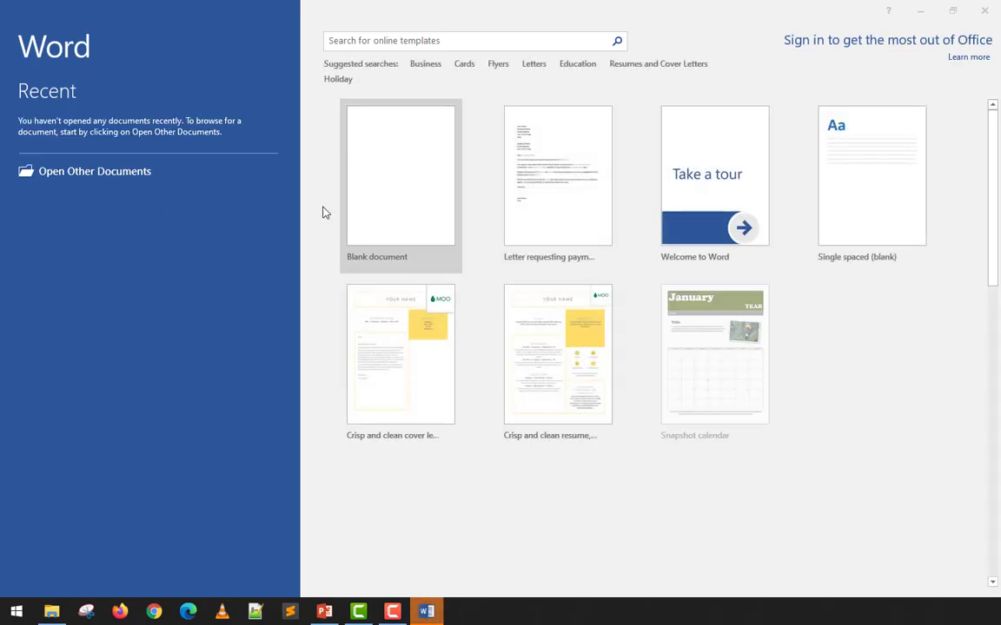
# Step: Open a new empty Blank document, Document1, from the Word start screen
pyautogui.click(372, 195)
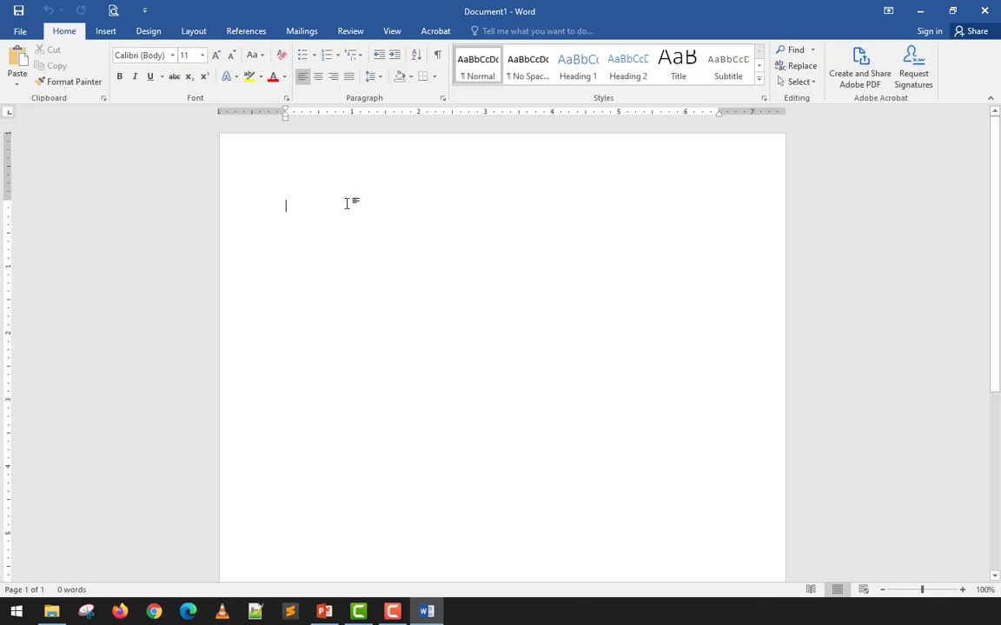
# Step: Open the Shapes gallery from the Insert ribbon
pyautogui.click(102, 37)
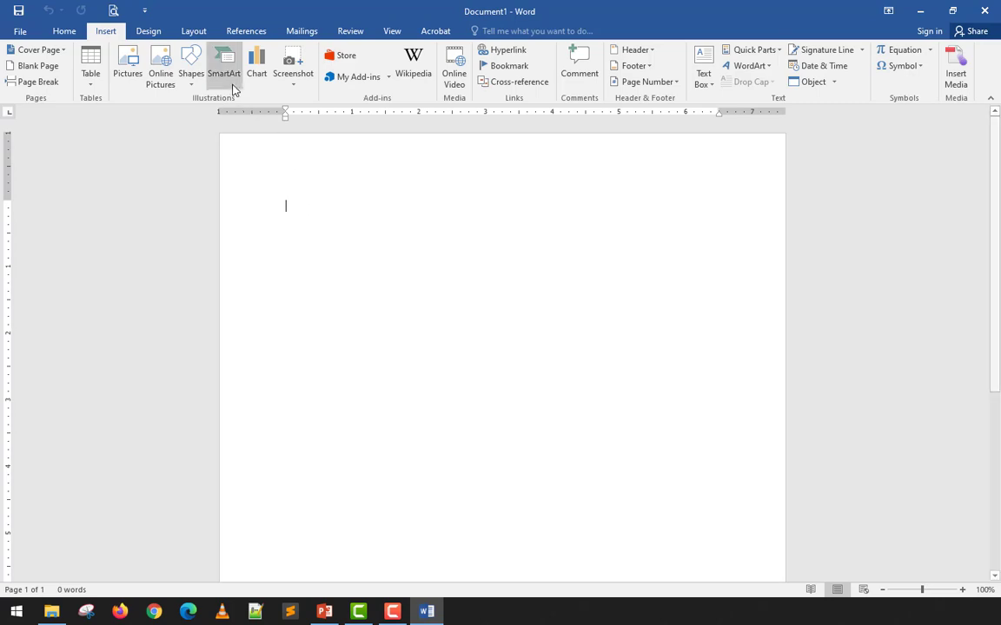
pyautogui.click(191, 85)
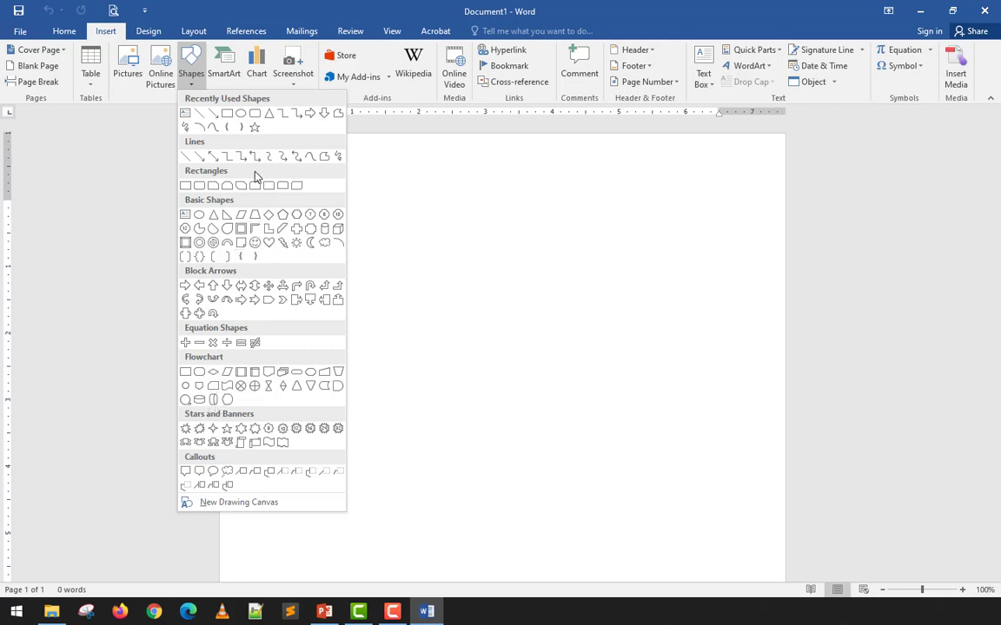
# Step: Draw a 6.25" line across the top of the page, holding Shift to keep it horizontal
pyautogui.click(188, 164)
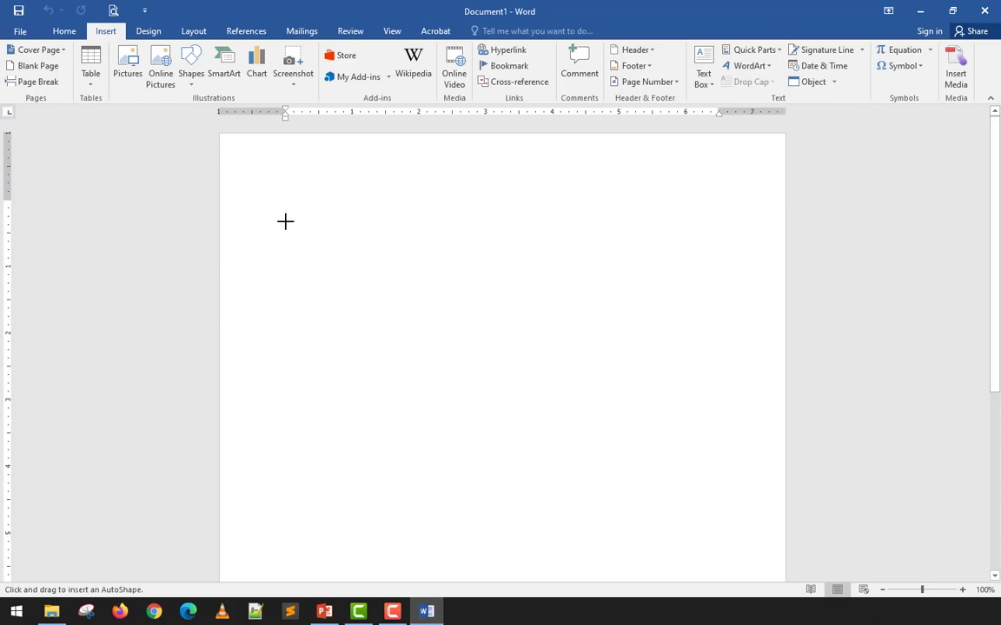
pyautogui.moveTo(287, 222); pyautogui.dragTo(702, 250)
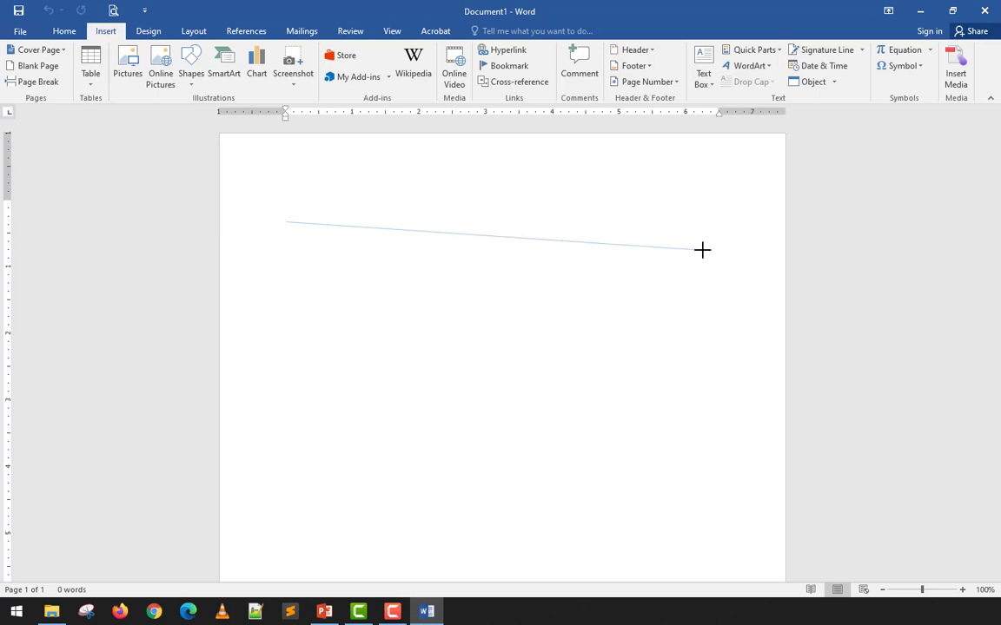
pyautogui.moveTo(701, 251); pyautogui.dragTo(701, 253)
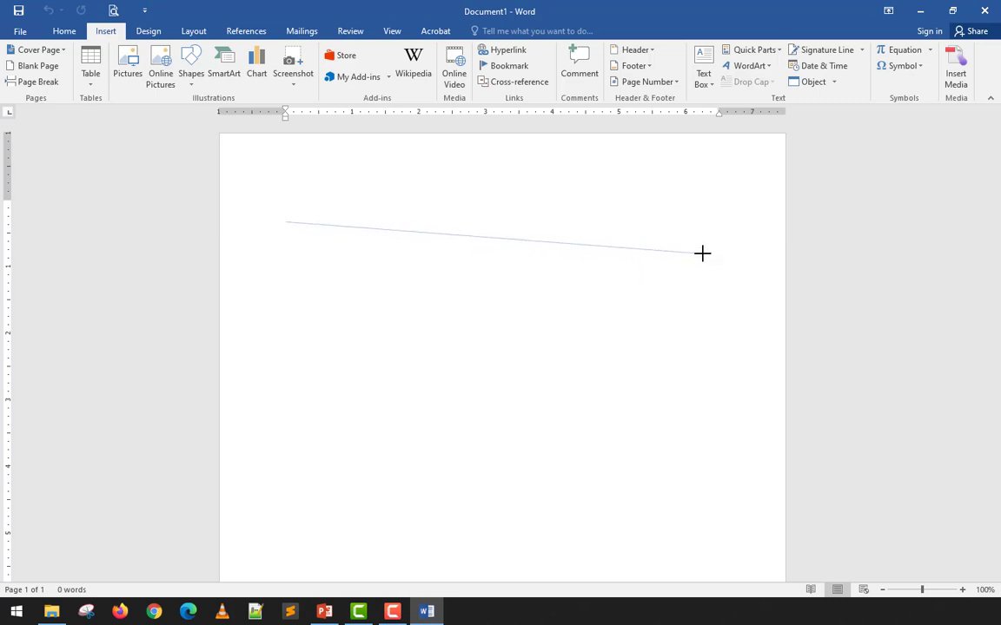
pyautogui.press('shift')
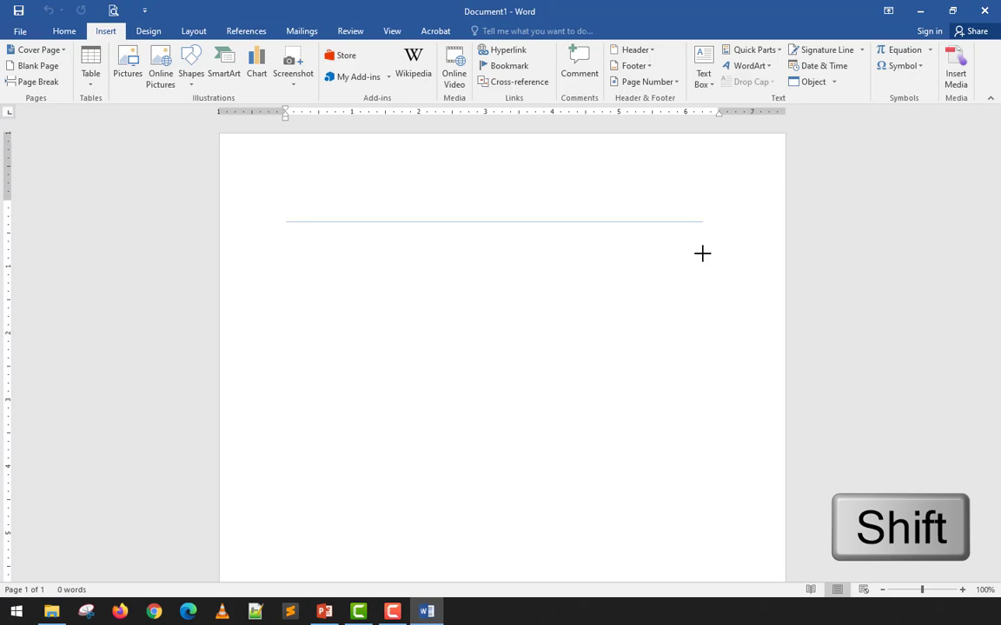
pyautogui.press('shift')
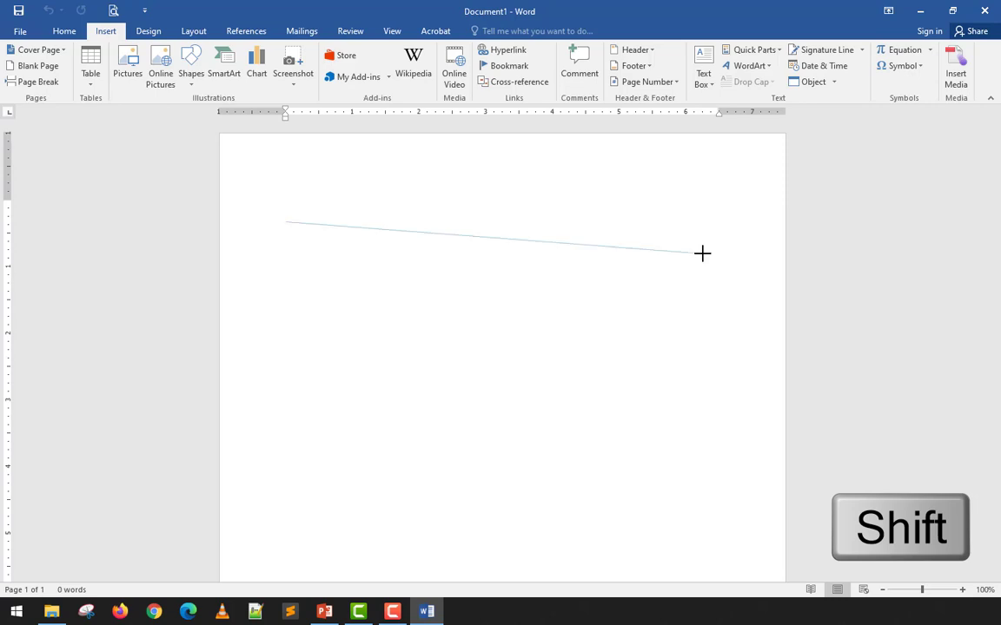
pyautogui.press('shift')
pyautogui.press('shift')
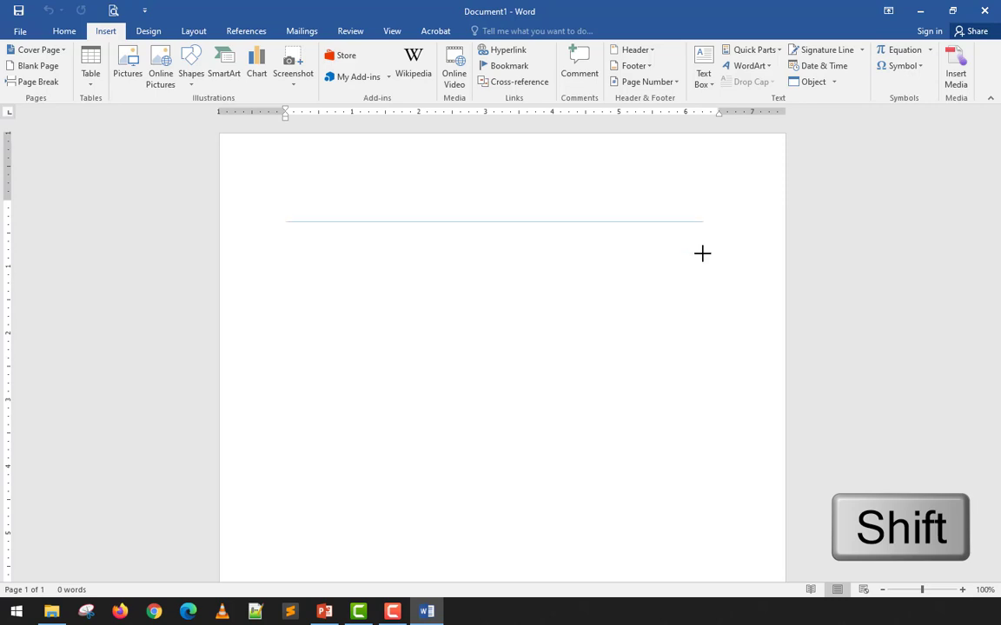
pyautogui.moveTo(702, 253); pyautogui.dragTo(702, 258)
pyautogui.press('shift')
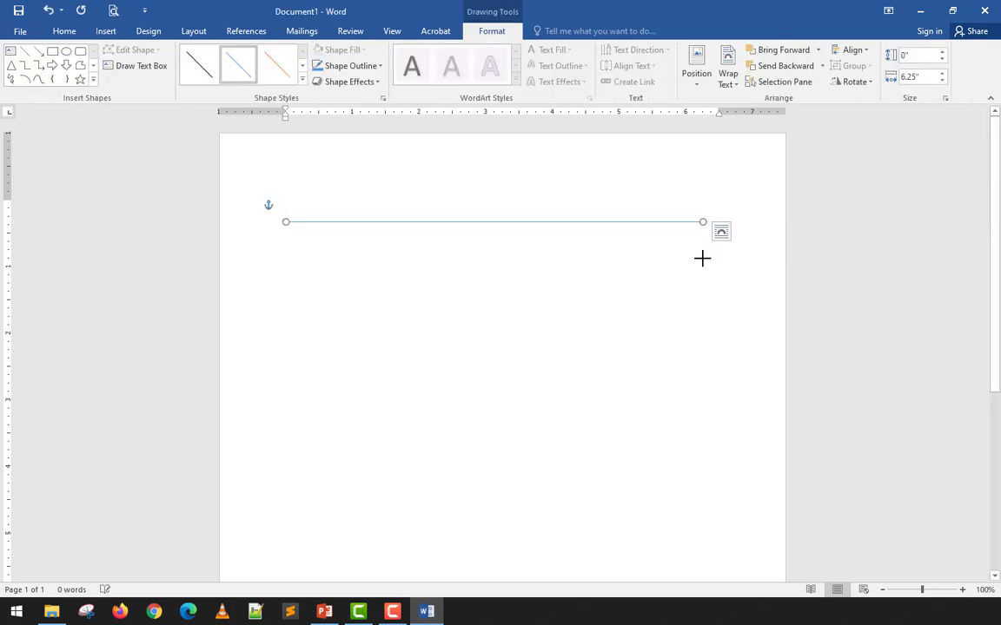
pyautogui.click(666, 257)
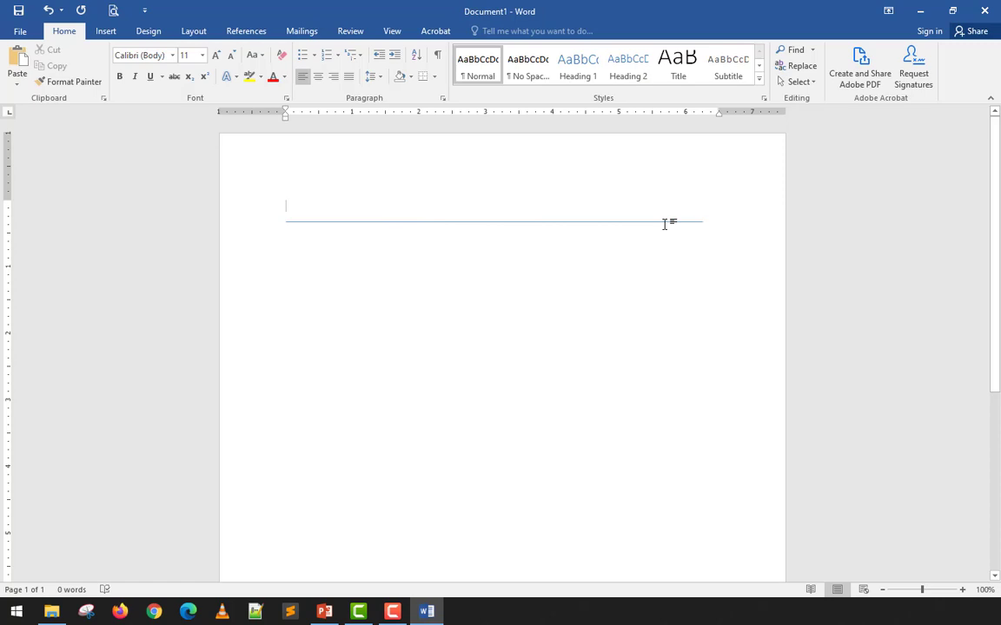
# Step: Draw a vertical line down the left of the page, then delete it
pyautogui.click(106, 32)
pyautogui.click(191, 70)
pyautogui.click(190, 127)
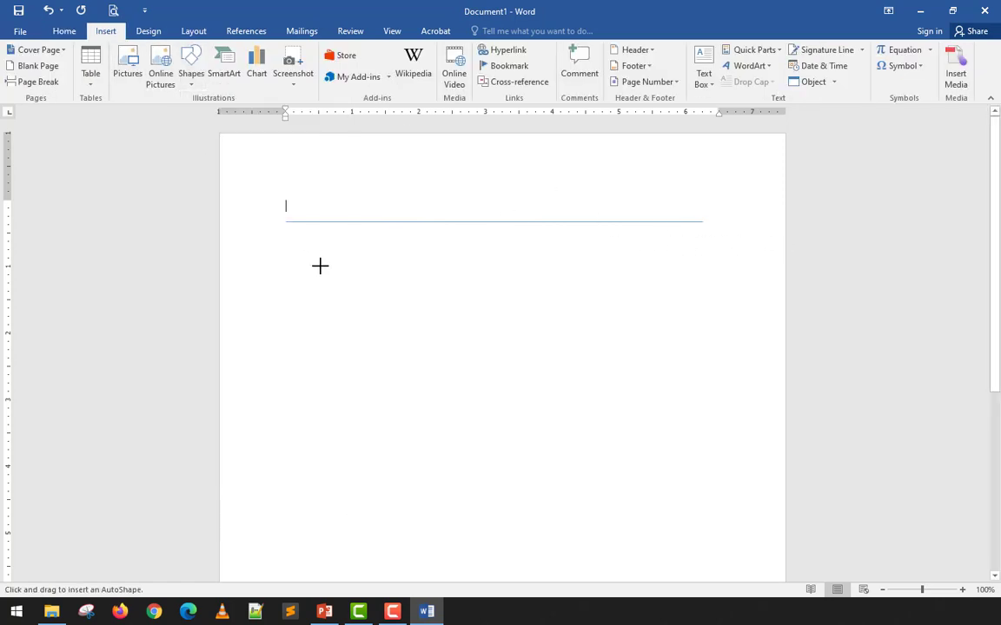
pyautogui.moveTo(291, 248); pyautogui.dragTo(291, 467)
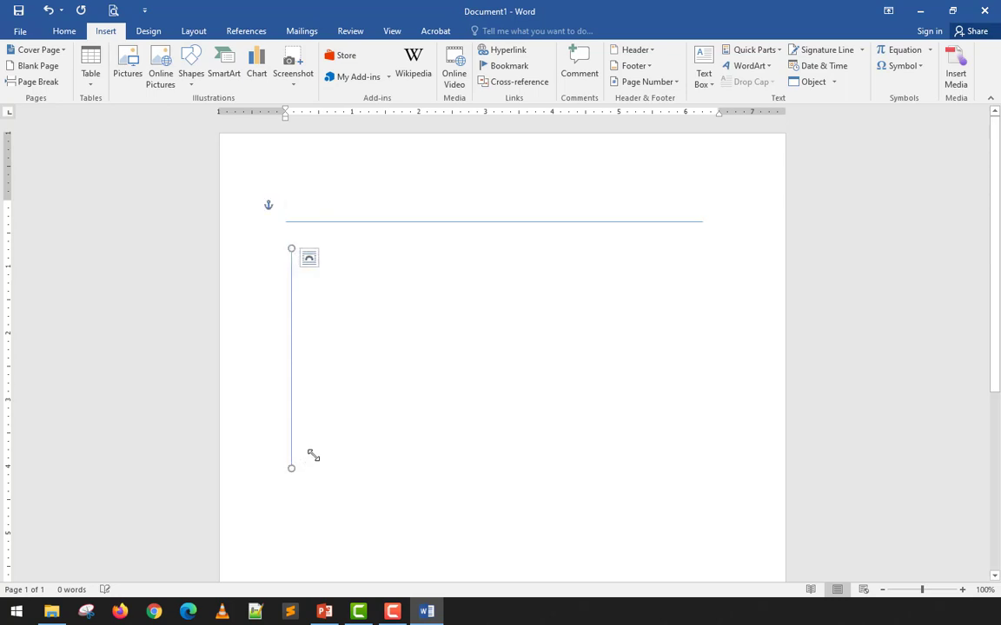
pyautogui.click(624, 375)
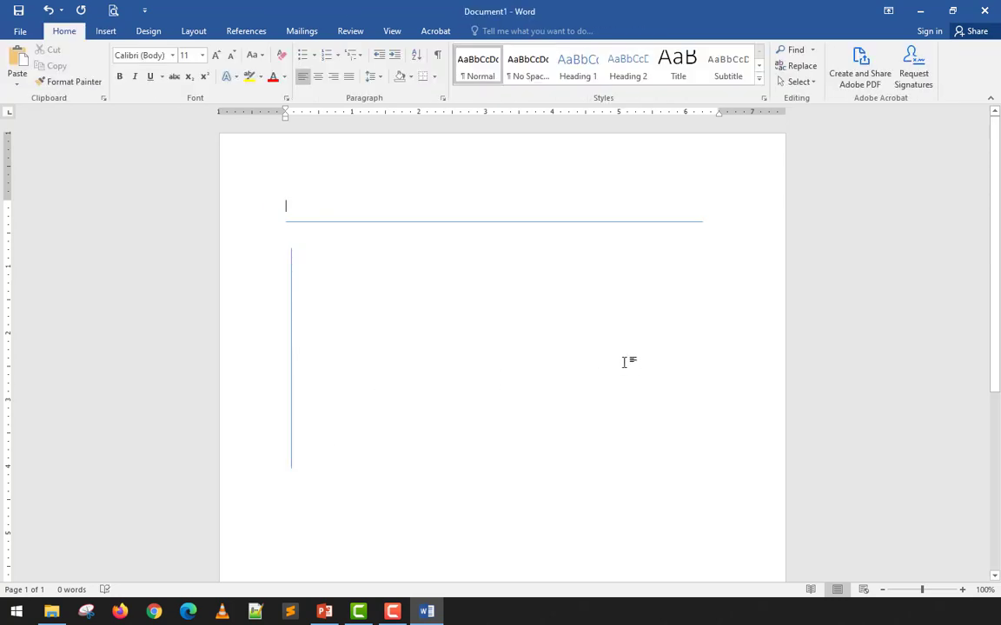
pyautogui.click(291, 277)
pyautogui.press('Delete')
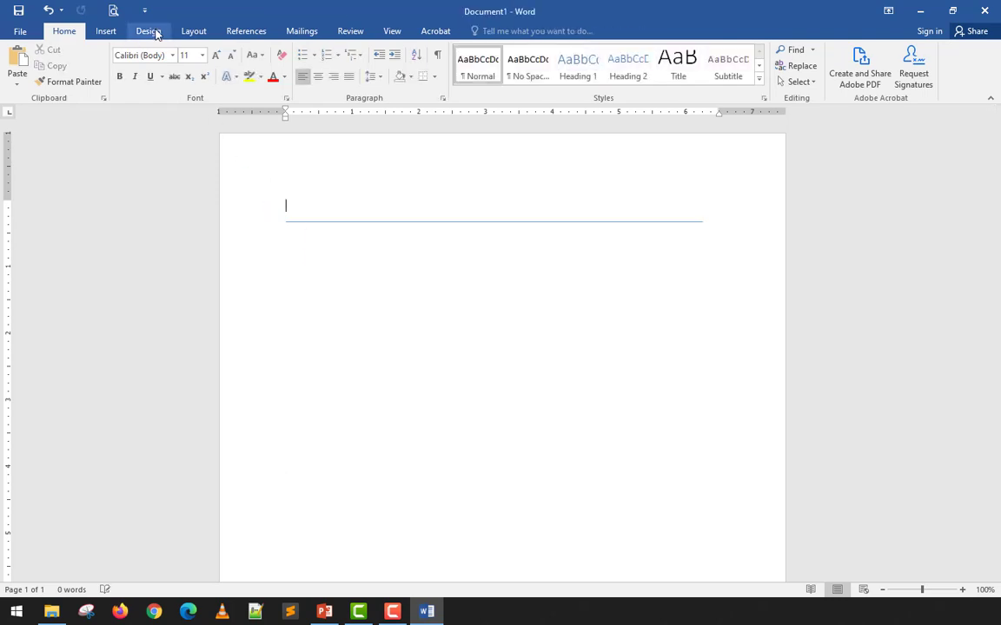
# Step: Draw a diagonal line below the horizontal one and delete it, keeping only the horizontal line
pyautogui.click(105, 32)
pyautogui.click(191, 76)
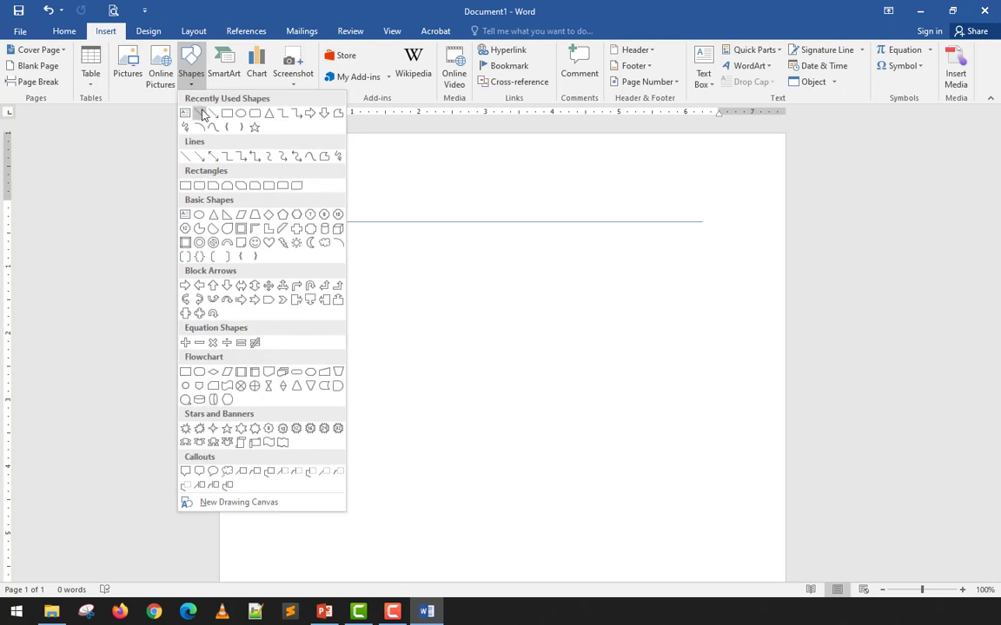
pyautogui.click(202, 115)
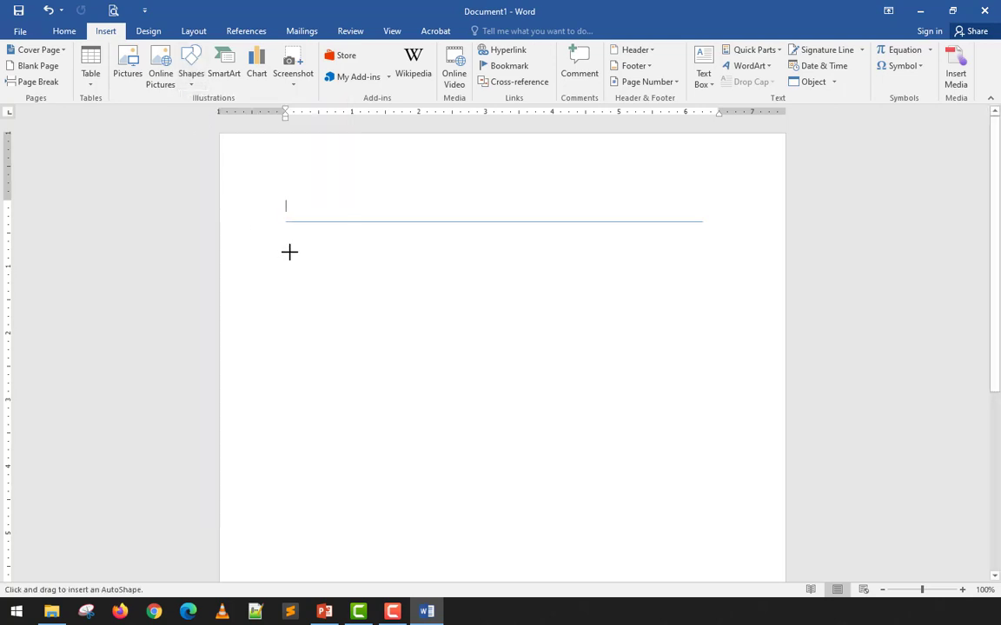
pyautogui.moveTo(289, 252); pyautogui.dragTo(510, 472)
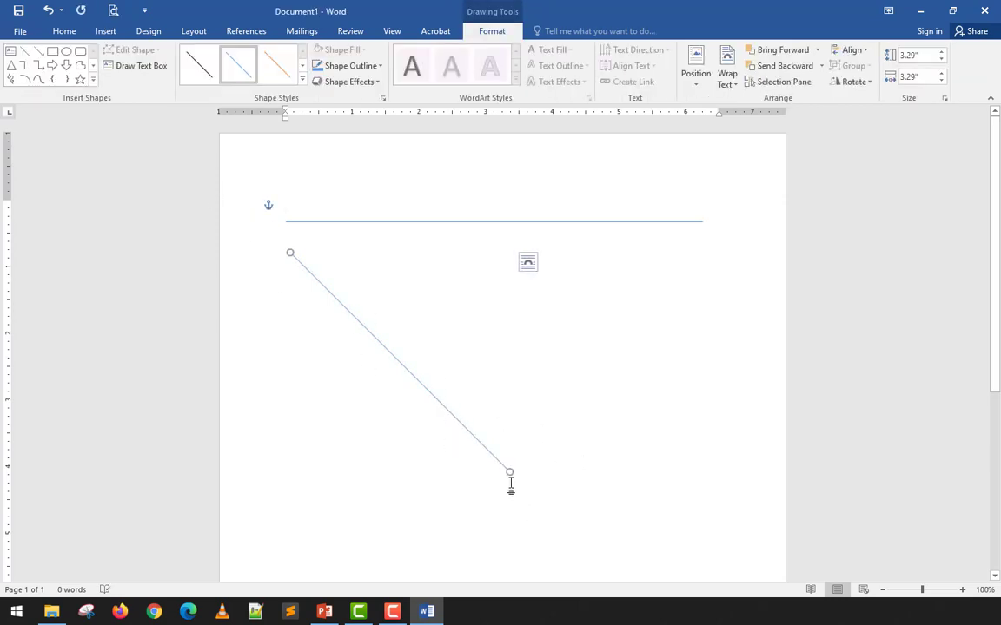
pyautogui.press('Delete')
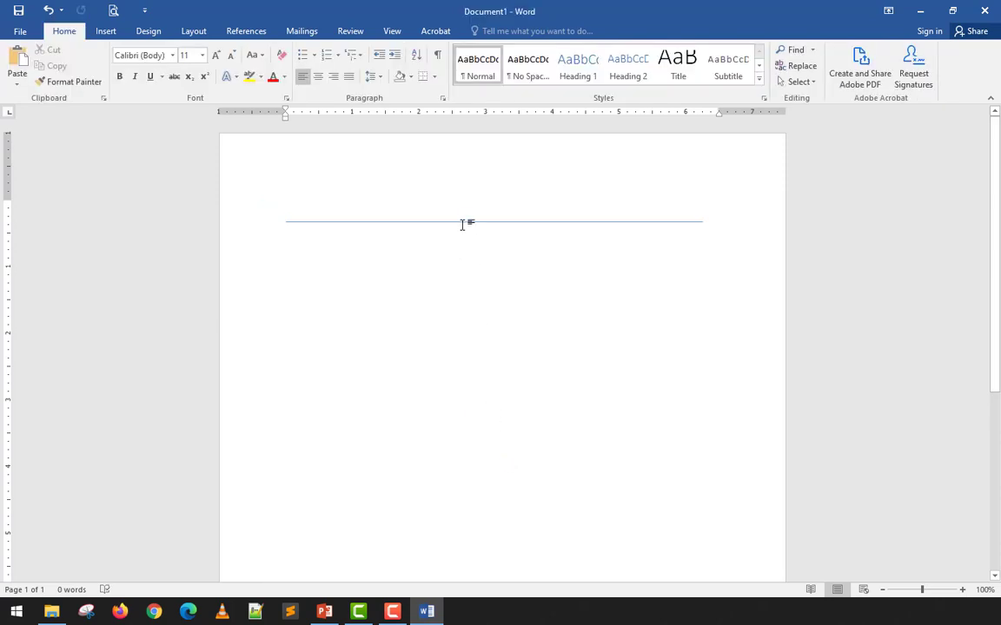
pyautogui.click(464, 224)
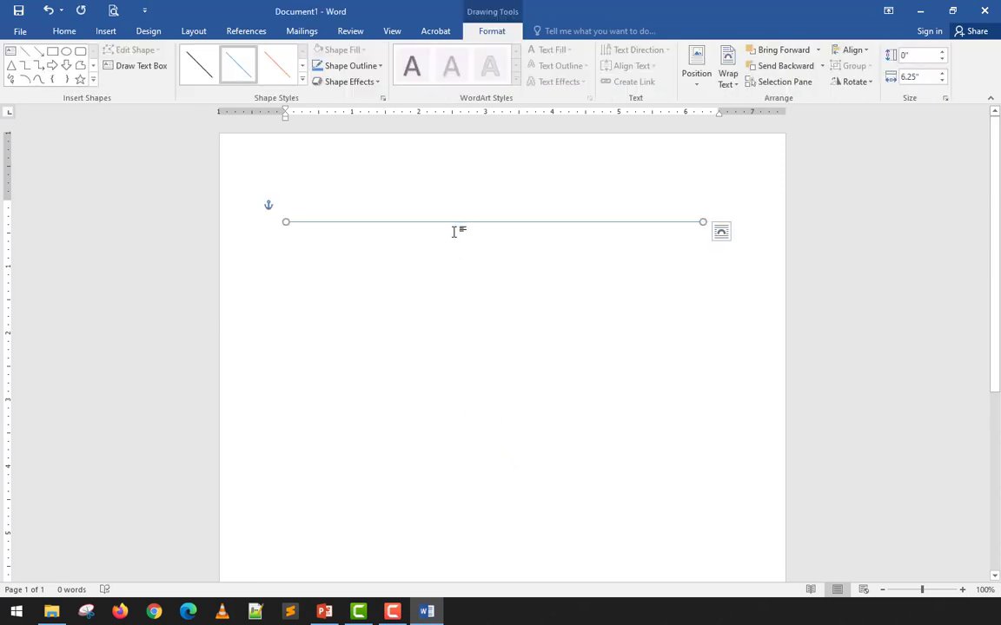
pyautogui.click(453, 232)
pyautogui.click(105, 32)
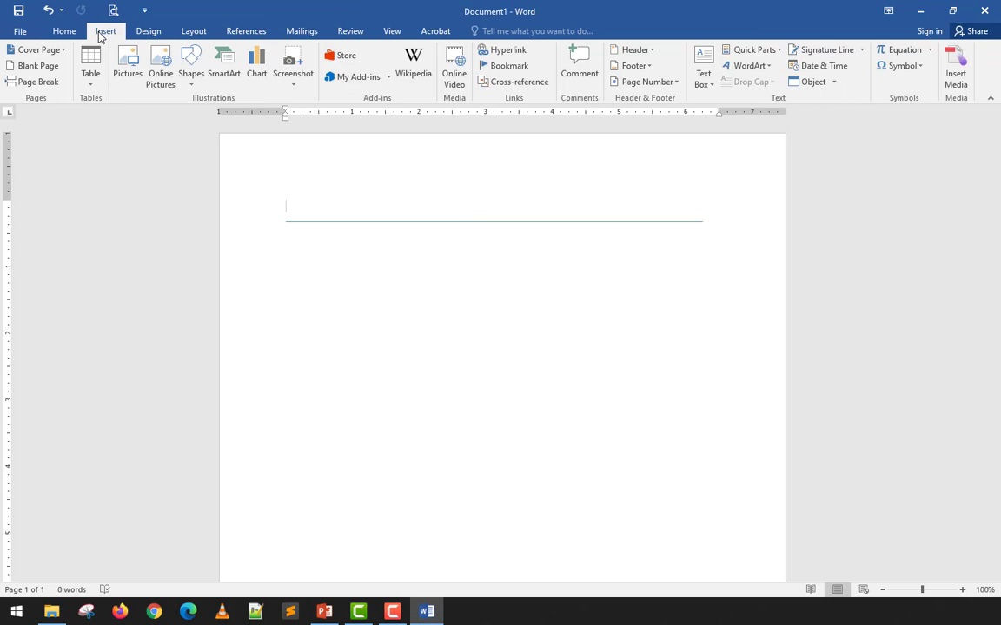
pyautogui.click(191, 74)
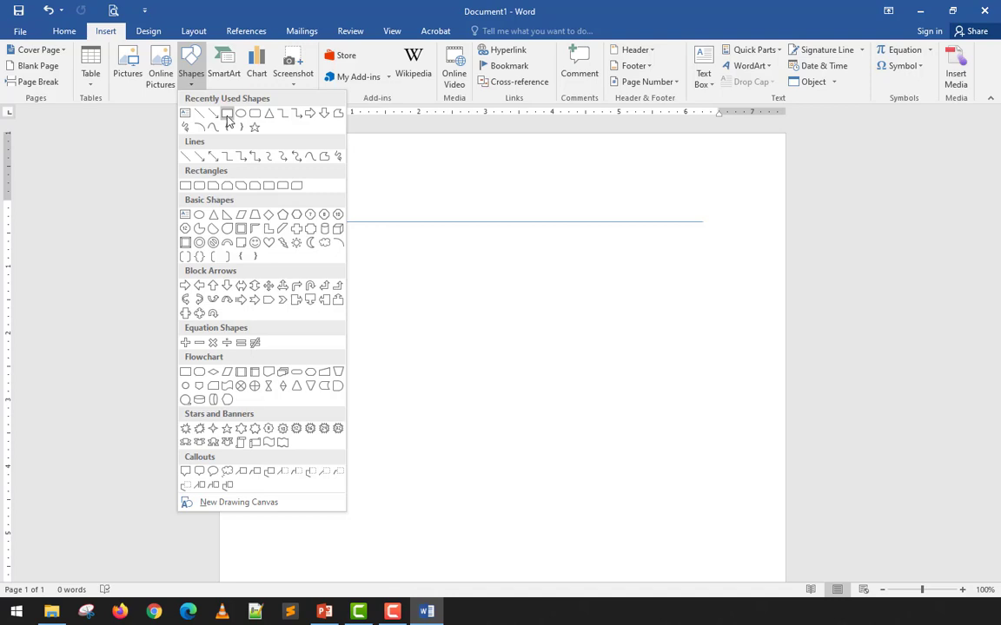
# Step: Draw a blue rectangle and delete it, then remove the horizontal line
pyautogui.click(227, 115)
pyautogui.moveTo(312, 266); pyautogui.dragTo(553, 375)
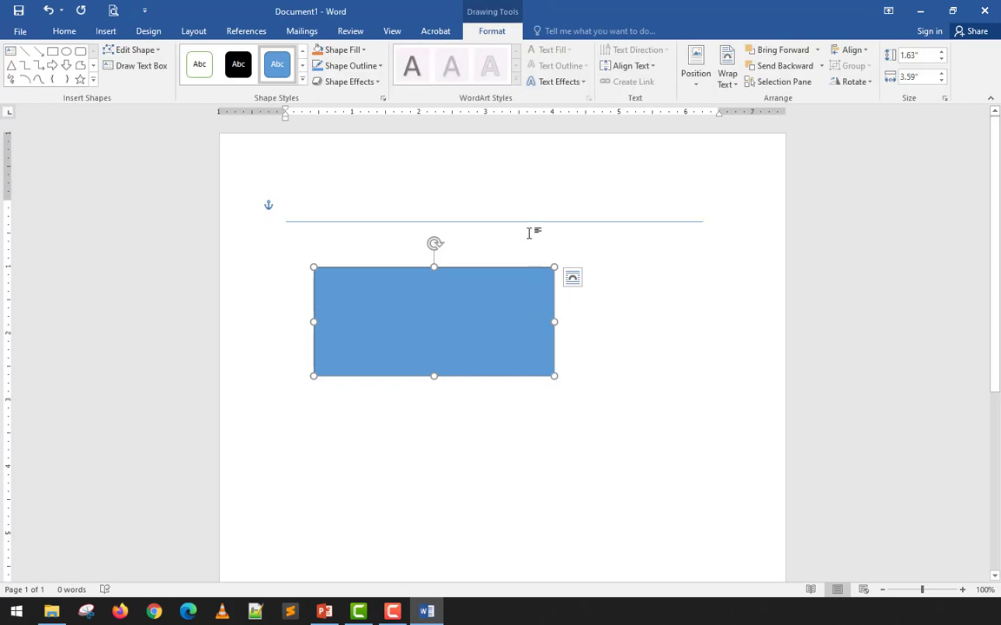
pyautogui.press('Delete')
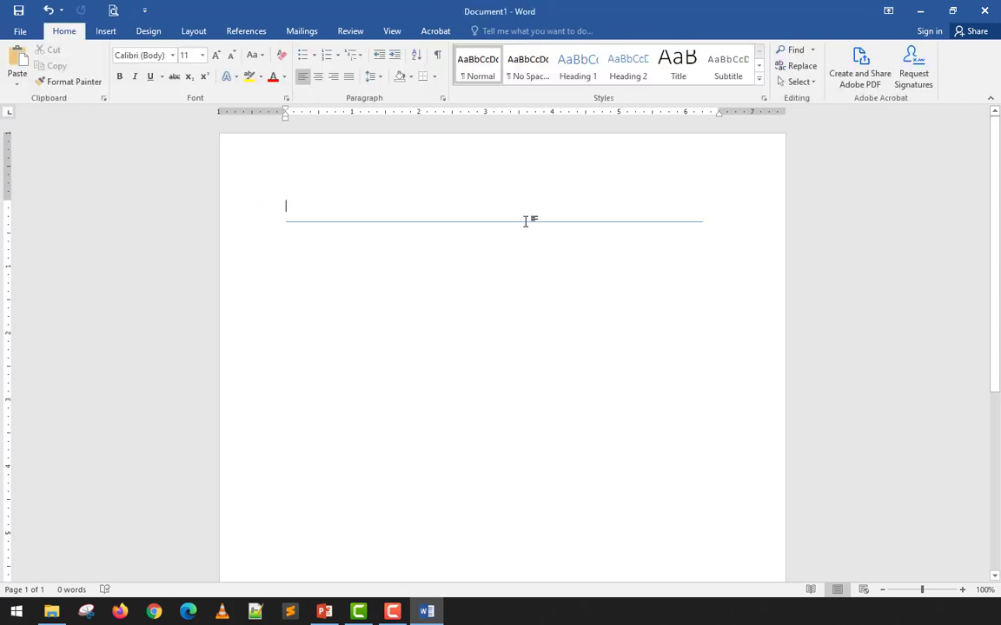
pyautogui.hotkey('ctrl', 'z')
# Step: Draw a 2.79" blue square near the top of the page, then delete it
pyautogui.click(104, 33)
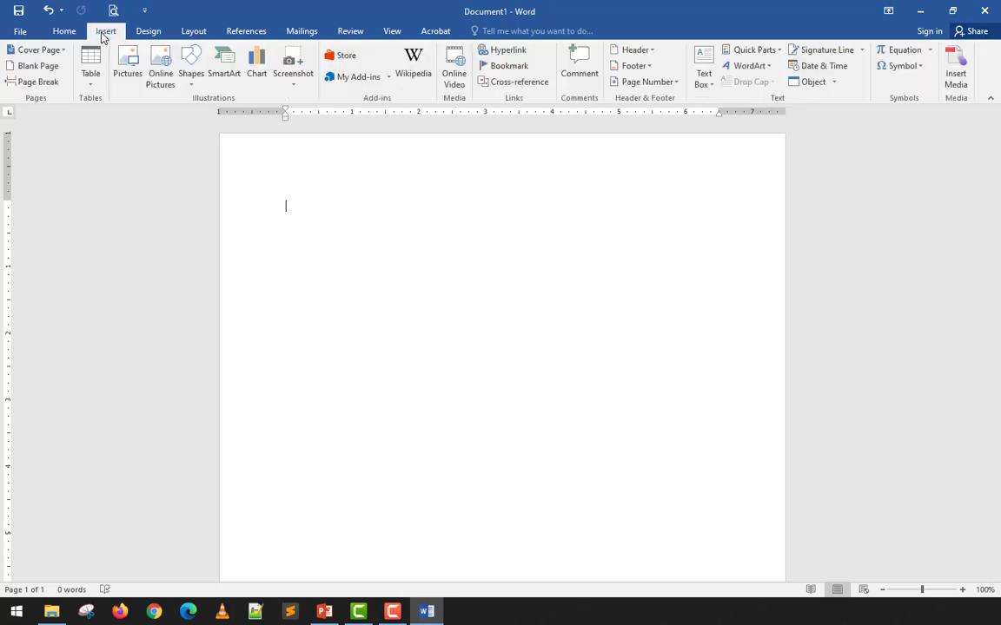
pyautogui.click(190, 79)
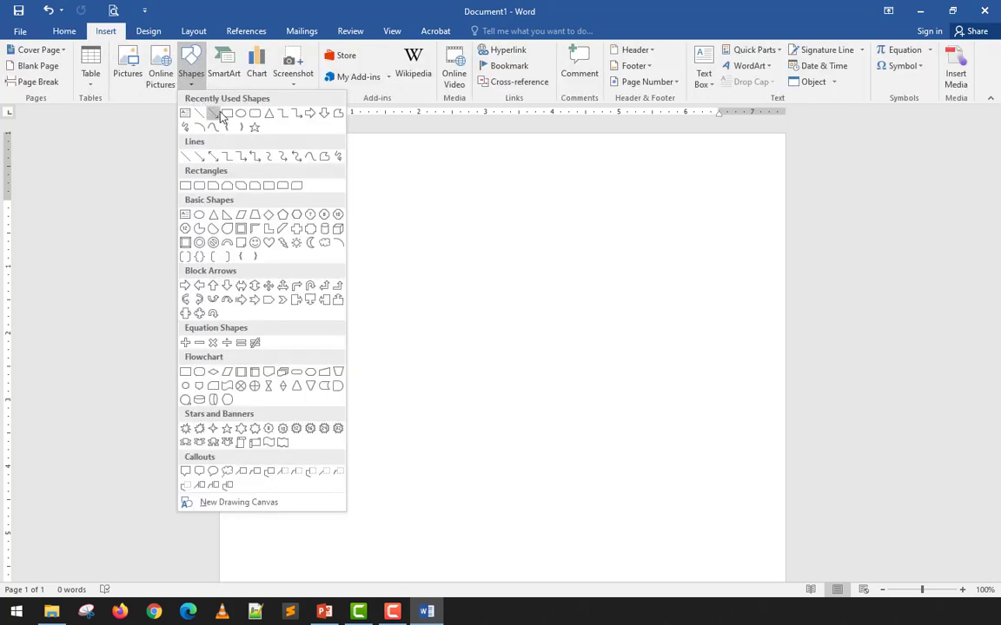
pyautogui.click(225, 114)
pyautogui.moveTo(324, 205)
pyautogui.mouseDown()
pyautogui.moveTo(486, 328)
pyautogui.moveTo(511, 362)
pyautogui.moveTo(598, 362)
pyautogui.moveTo(494, 352)
pyautogui.moveTo(510, 392)
pyautogui.mouseUp()
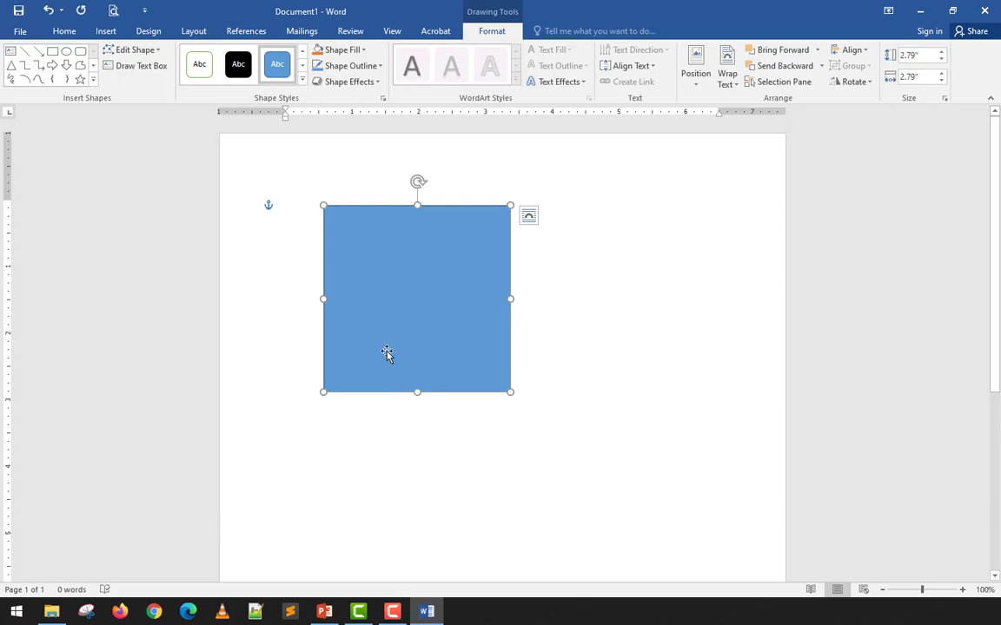
pyautogui.click(278, 266)
pyautogui.click(357, 270)
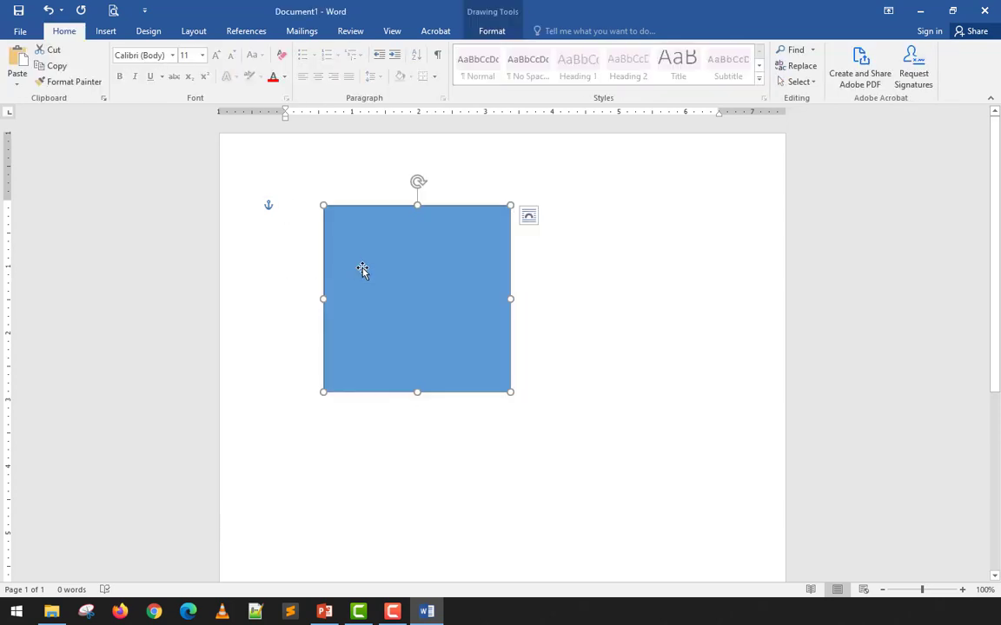
pyautogui.press('Delete')
pyautogui.click(105, 31)
pyautogui.click(191, 73)
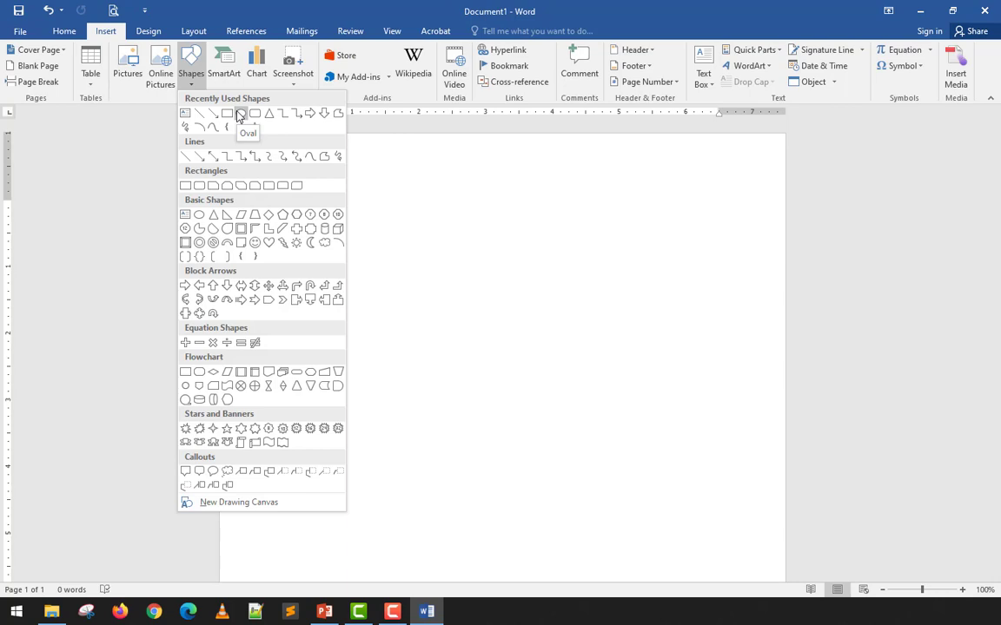
# Step: Draw a 2.3" blue circle, move it on the page, then delete it
pyautogui.click(240, 116)
pyautogui.moveTo(358, 251); pyautogui.dragTo(489, 405)
pyautogui.click(534, 332)
pyautogui.moveTo(467, 343); pyautogui.dragTo(437, 292)
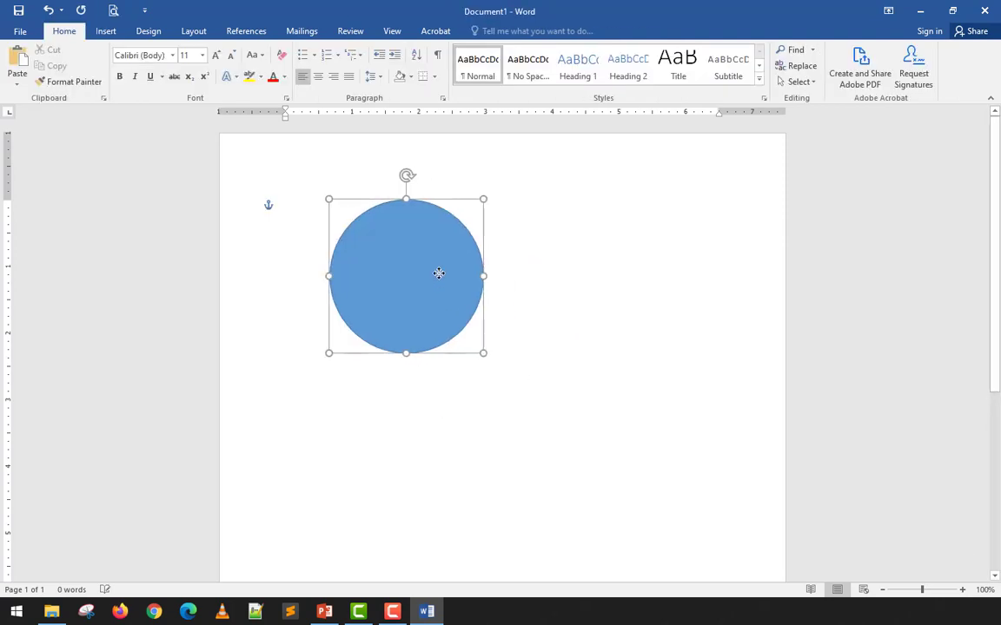
pyautogui.click(509, 317)
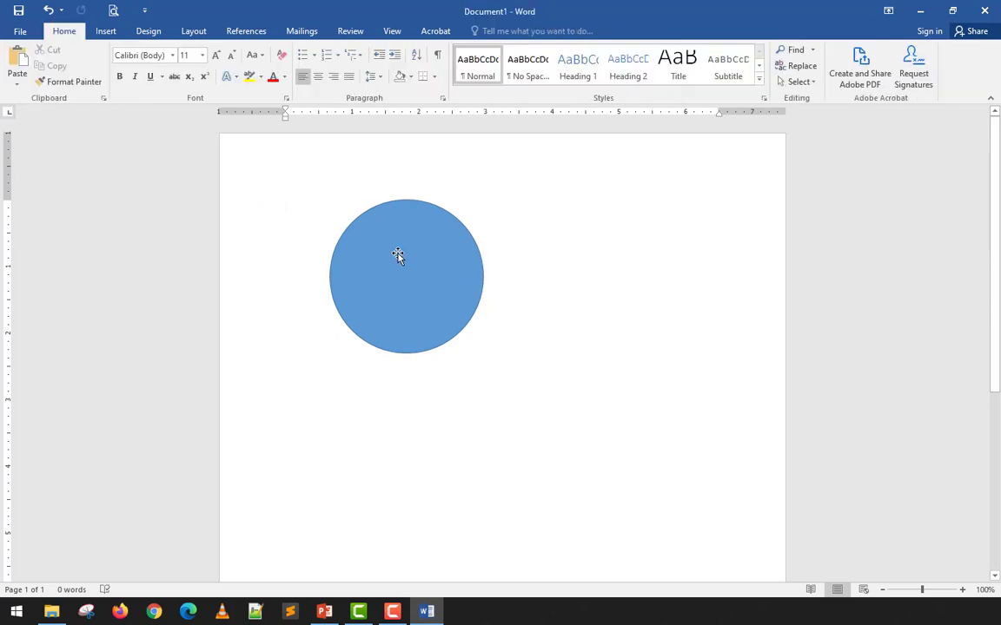
pyautogui.click(398, 254)
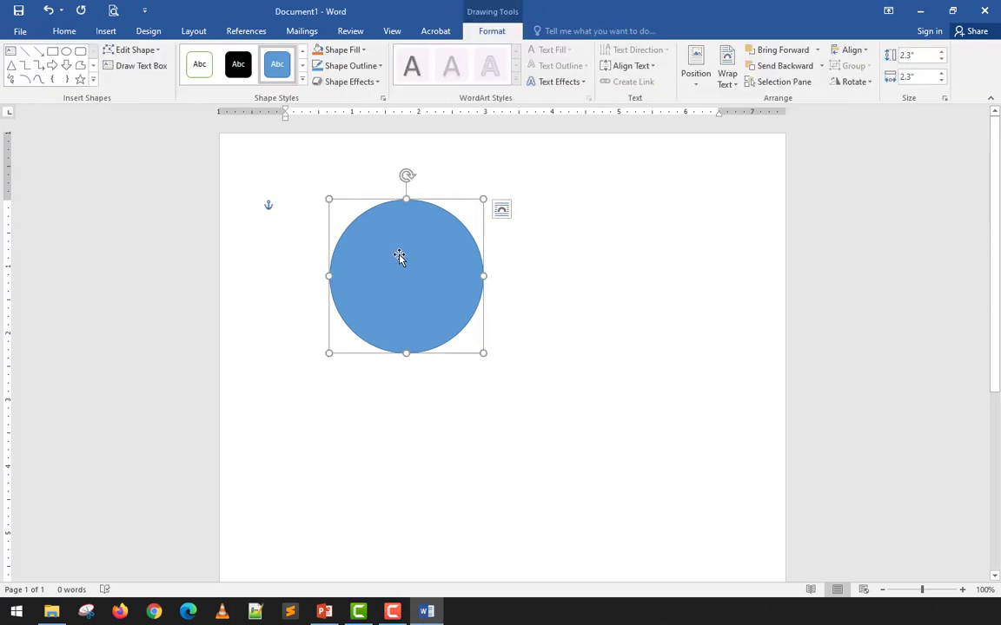
pyautogui.press('Delete')
pyautogui.click(105, 31)
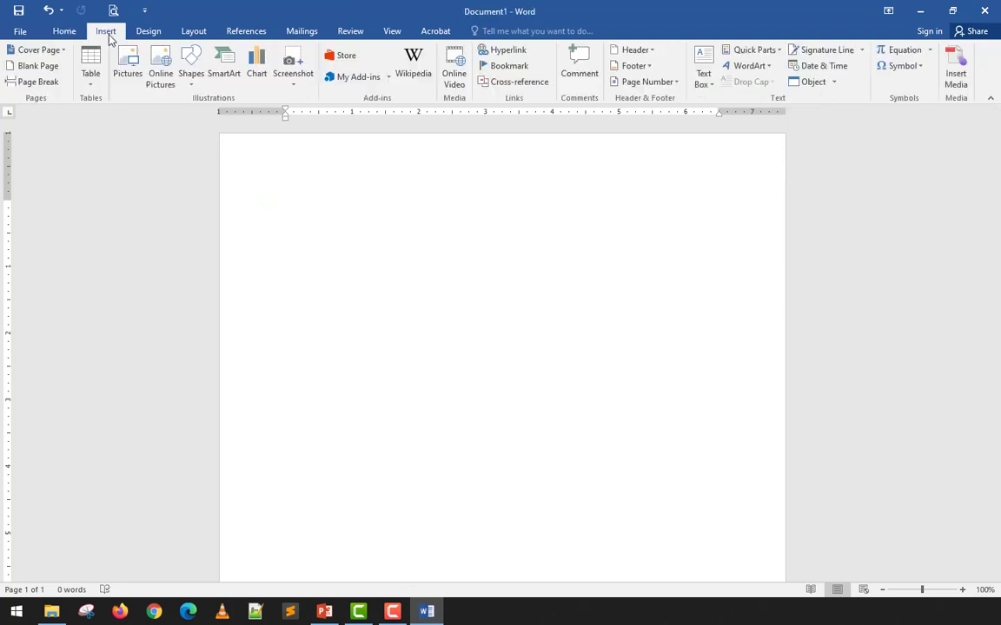
pyautogui.click(190, 68)
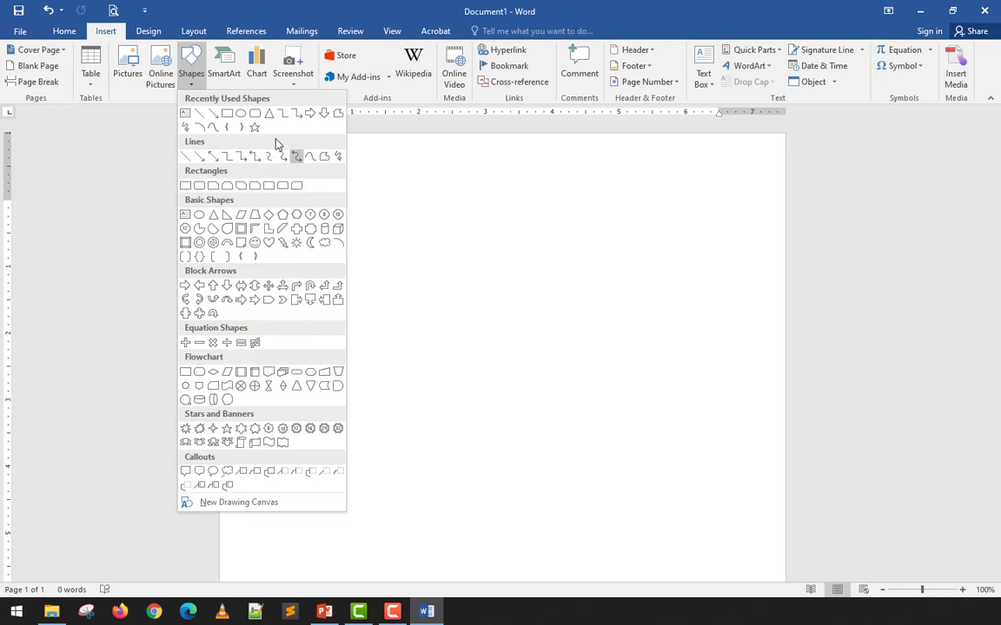
# Step: Draw a blue five-point star, fatten its points, enlarge it, and undo a 45° rotation
pyautogui.click(254, 128)
pyautogui.moveTo(301, 251); pyautogui.dragTo(447, 425)
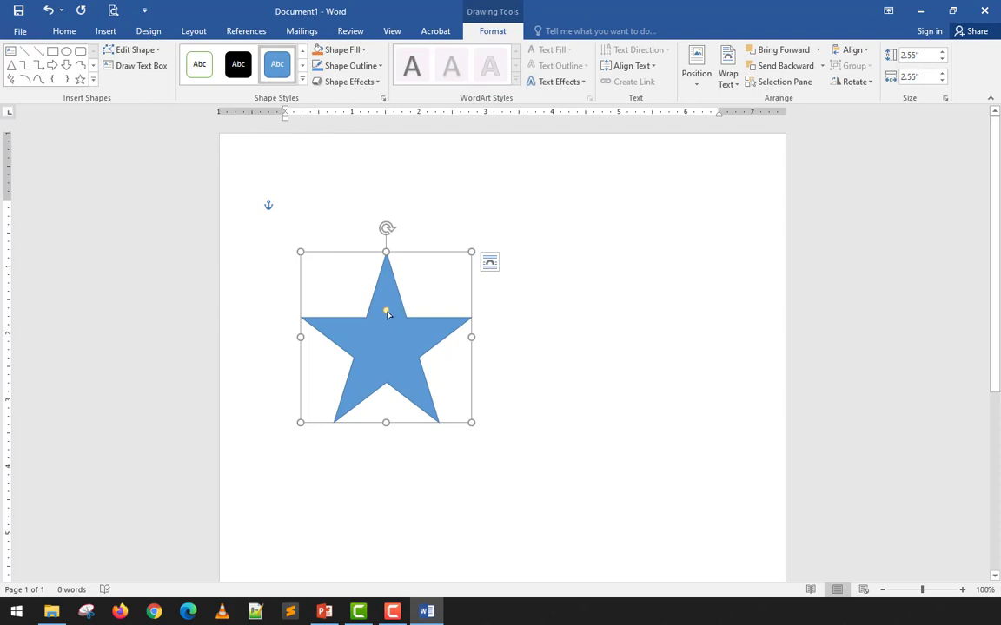
pyautogui.moveTo(387, 313)
pyautogui.mouseDown()
pyautogui.moveTo(388, 293)
pyautogui.moveTo(387, 304)
pyautogui.moveTo(379, 294)
pyautogui.moveTo(388, 335)
pyautogui.moveTo(387, 295)
pyautogui.mouseUp()
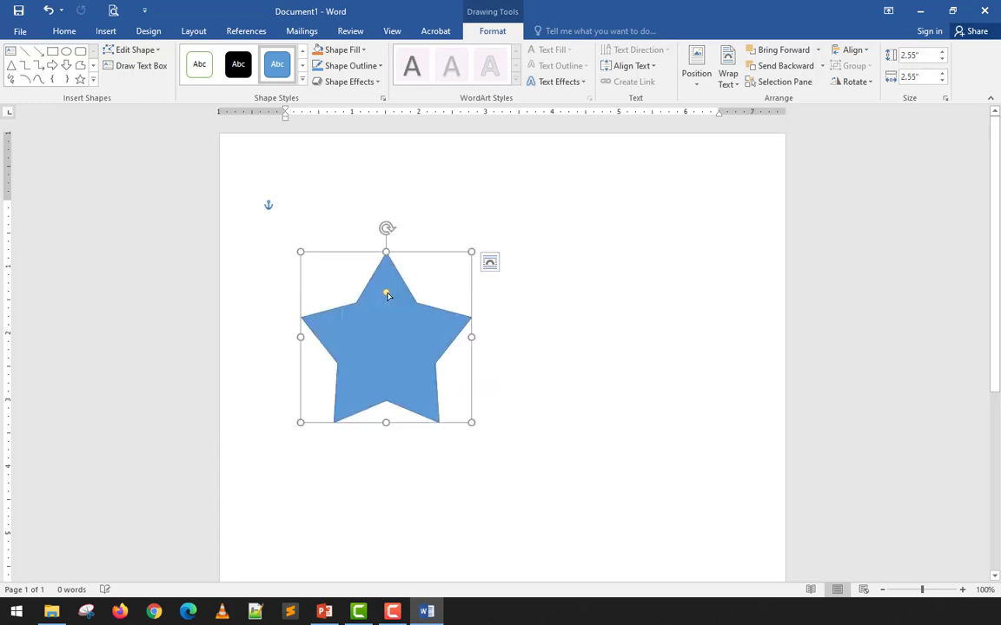
pyautogui.click(420, 263)
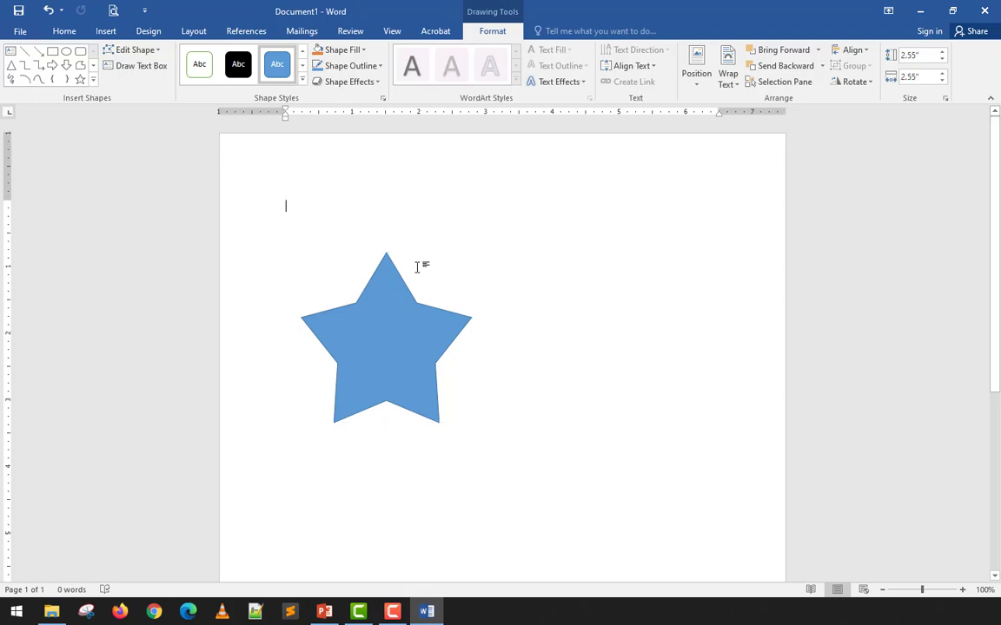
pyautogui.click(399, 317)
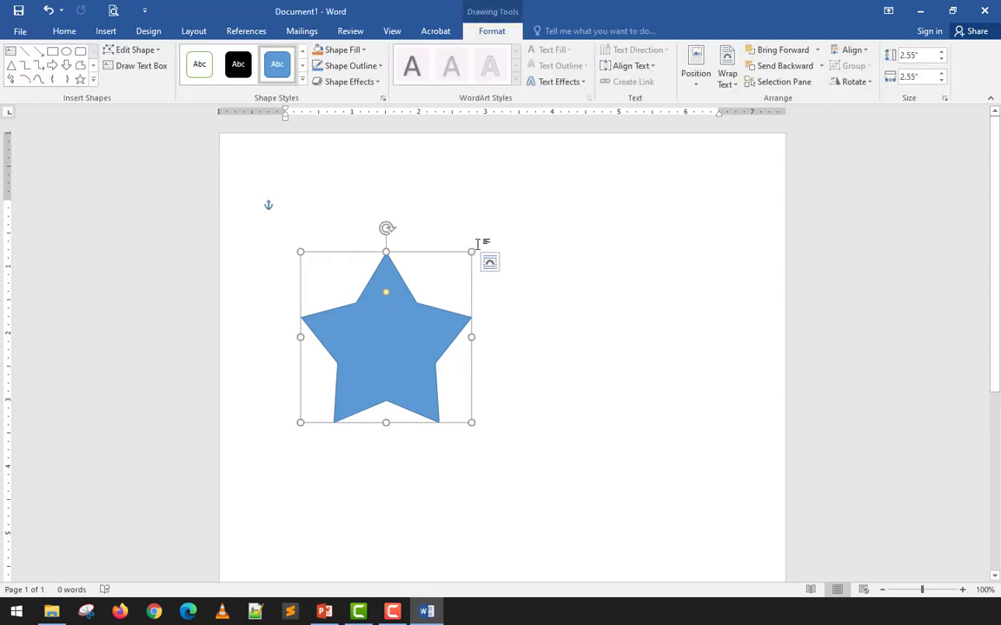
pyautogui.moveTo(471, 252); pyautogui.dragTo(499, 231)
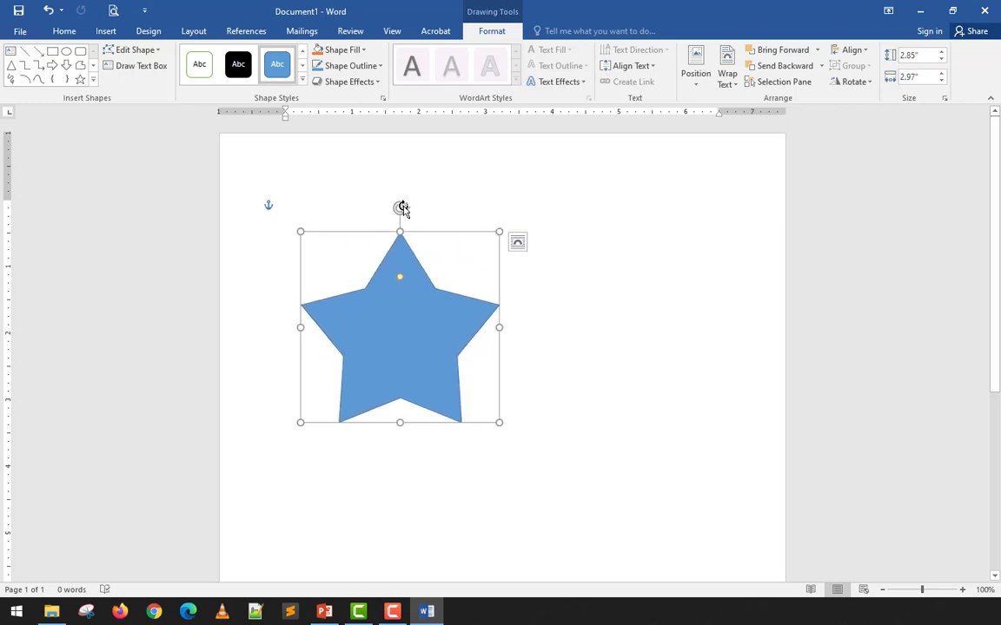
pyautogui.moveTo(401, 208); pyautogui.dragTo(440, 251)
pyautogui.hotkey('ctrl', 'z')
# Step: Try widening the star to 6.01" and stretching its height, undoing each change
pyautogui.click(480, 206)
pyautogui.click(416, 295)
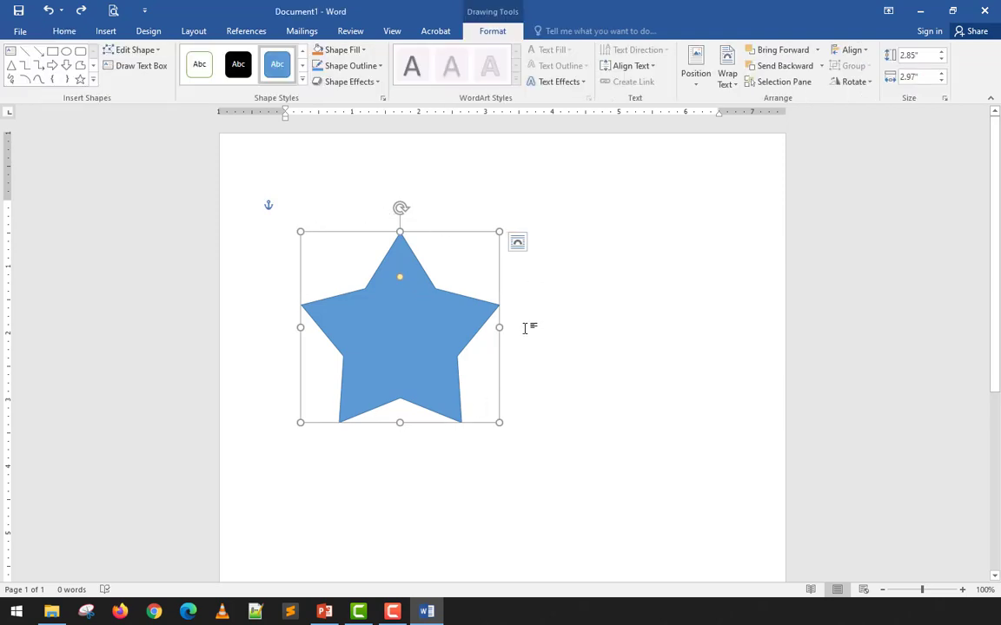
pyautogui.moveTo(500, 328); pyautogui.dragTo(702, 326)
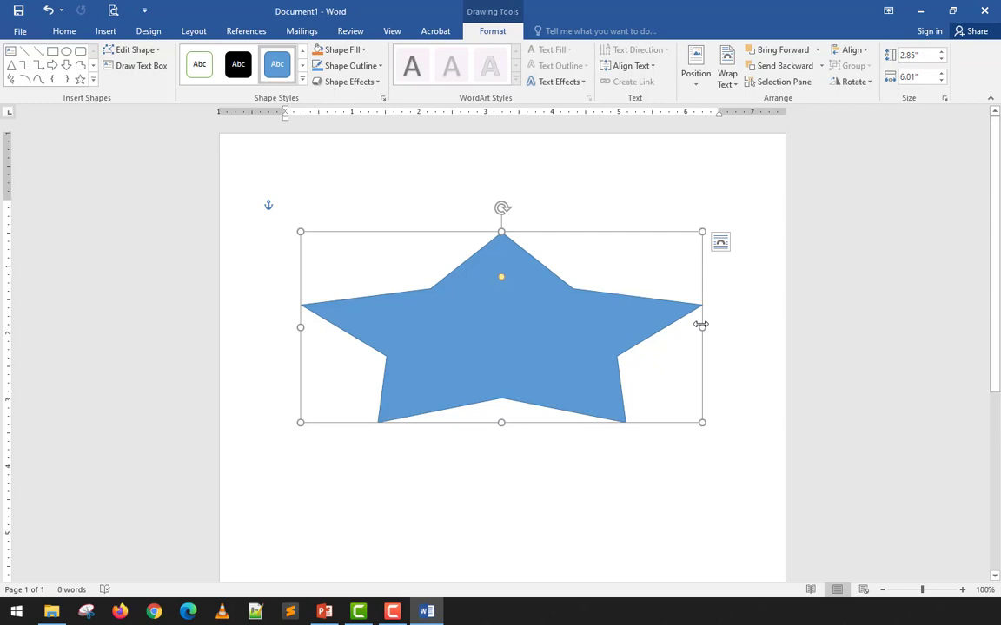
pyautogui.moveTo(701, 327); pyautogui.dragTo(672, 339)
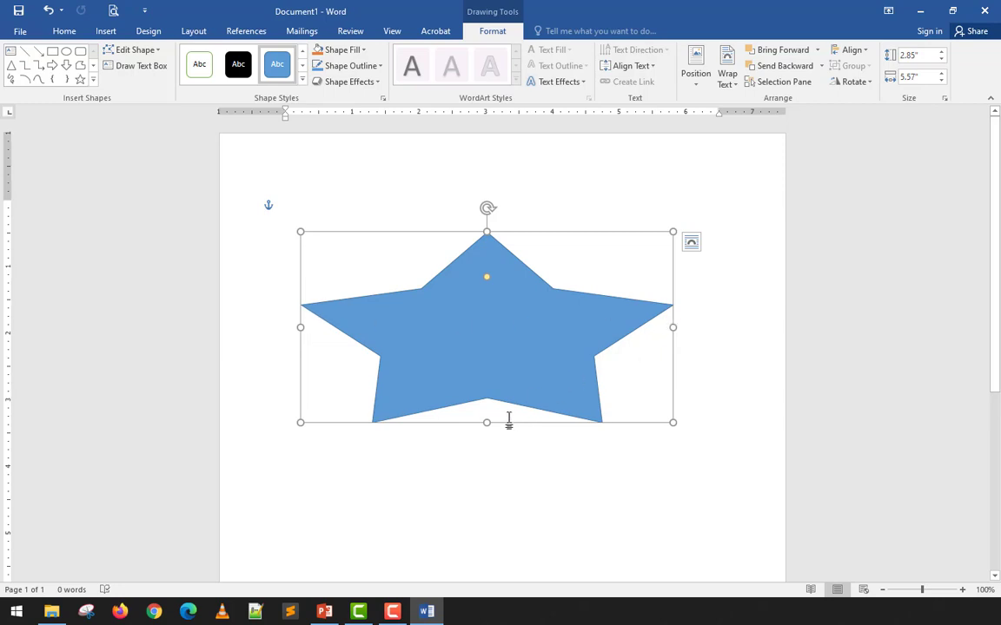
pyautogui.hotkey('ctrl', 'z')
pyautogui.hotkey('ctrl', 'z')
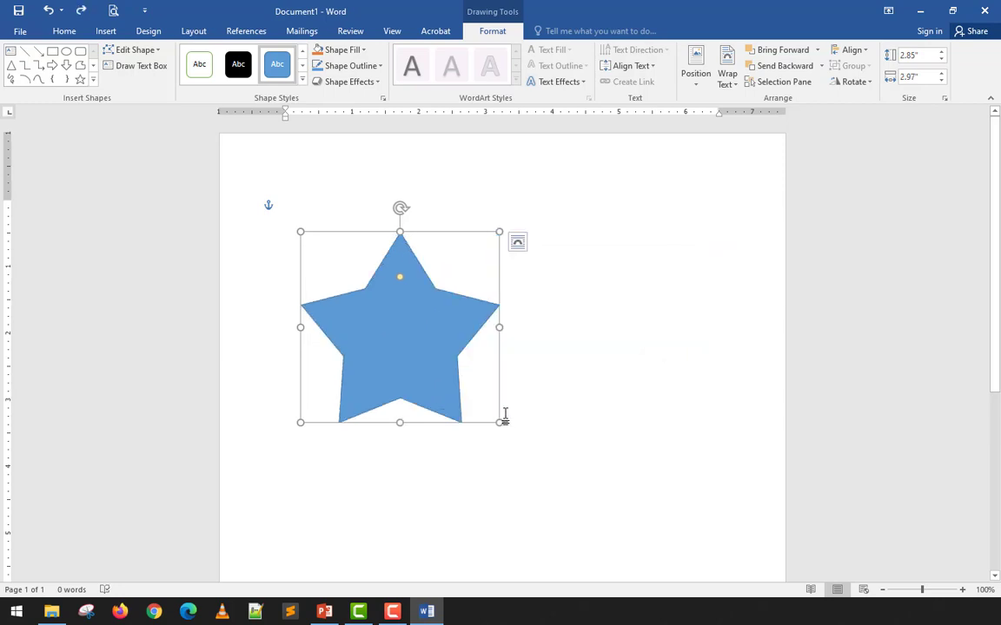
pyautogui.moveTo(499, 327); pyautogui.dragTo(708, 324)
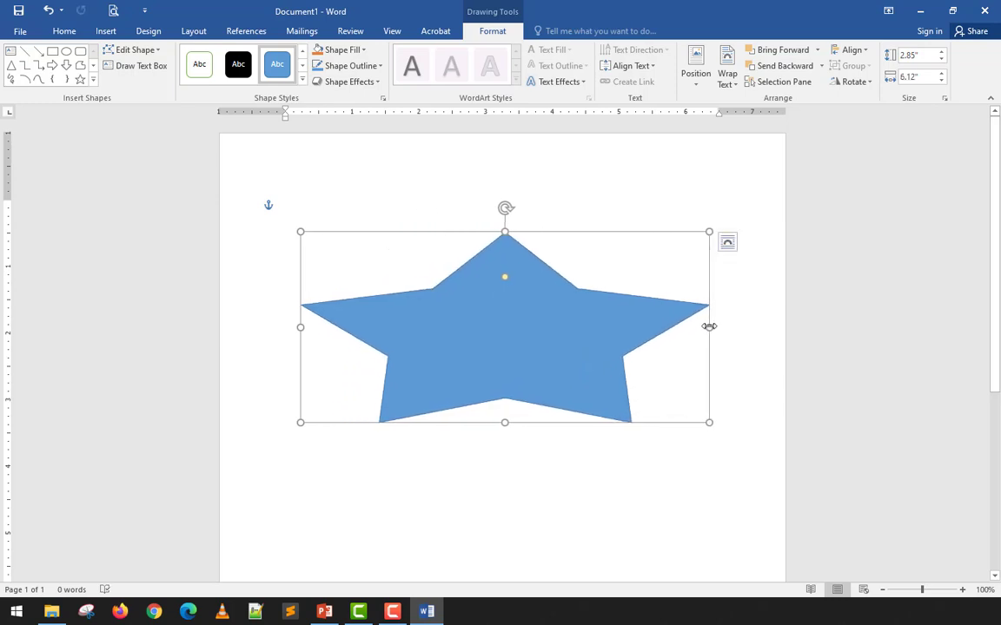
pyautogui.hotkey('ctrl', 'z')
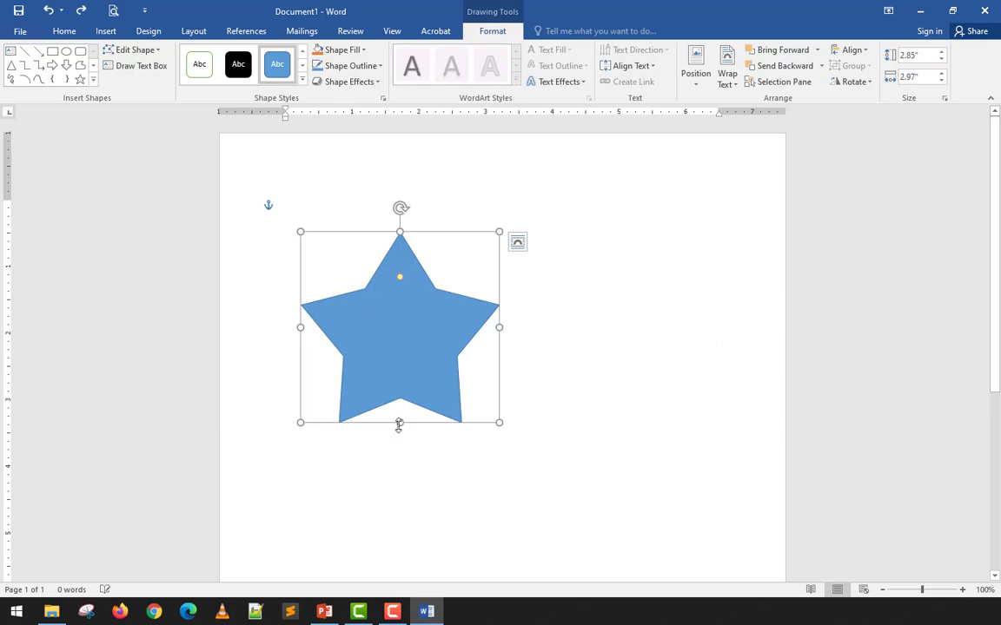
pyautogui.moveTo(401, 562); pyautogui.dragTo(401, 616)
pyautogui.scroll(-3, 454, 483)
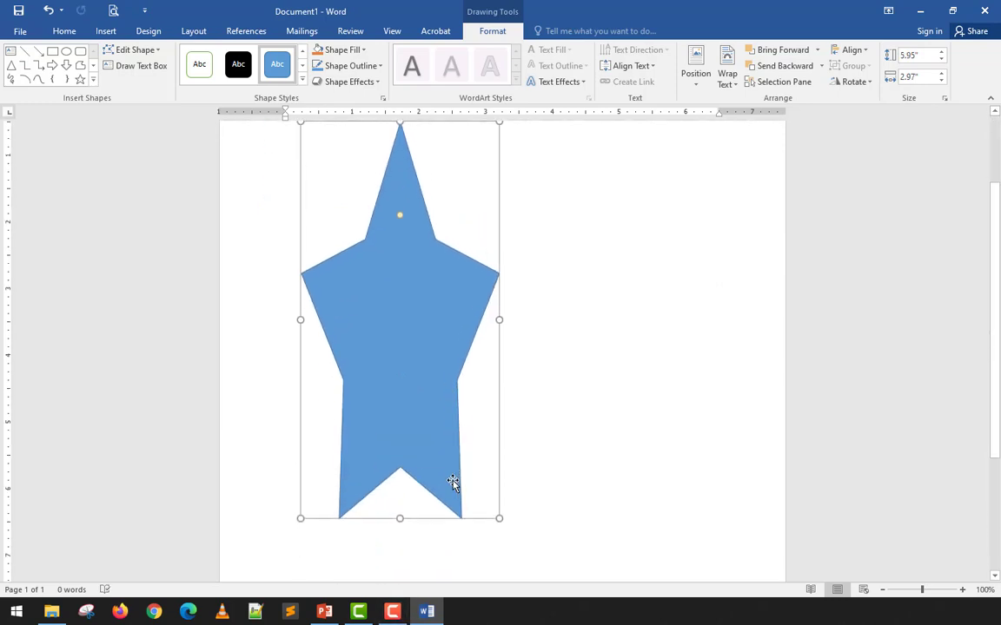
pyautogui.scroll(2, 454, 483)
pyautogui.hotkey('ctrl', 'z')
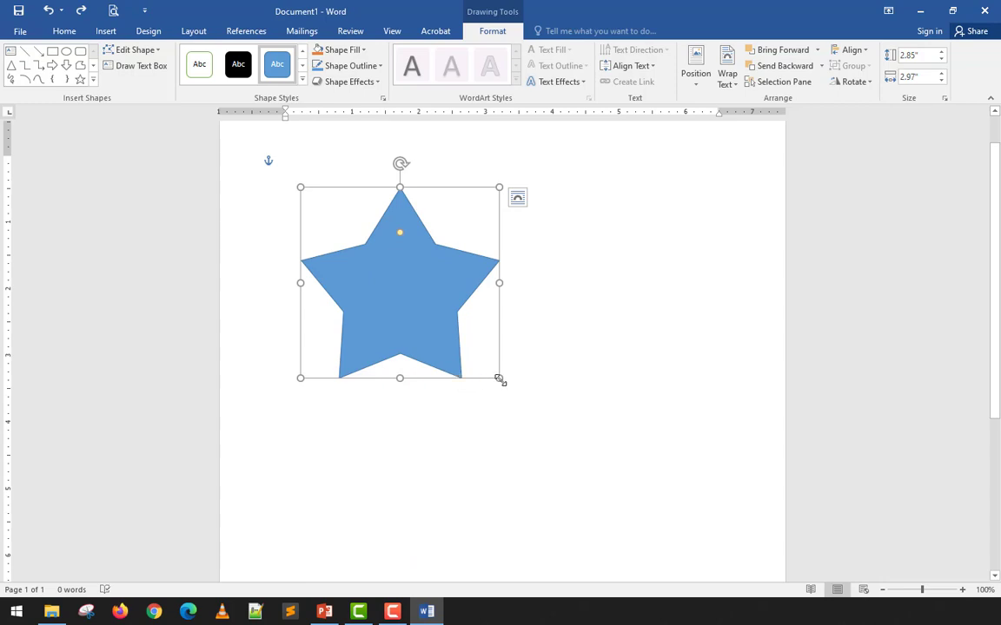
# Step: Resize the star evenly to 2.71" by 2.82", then delete it
pyautogui.moveTo(499, 378); pyautogui.dragTo(456, 371)
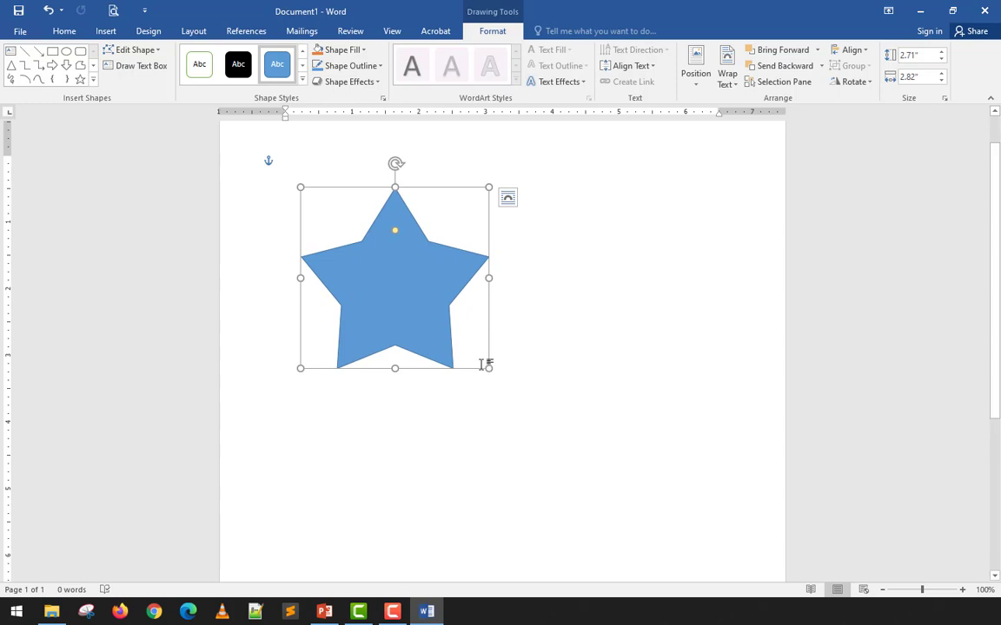
pyautogui.click(528, 284)
pyautogui.click(425, 292)
pyautogui.press('Delete')
# Step: Draw a 3.25" by 1.77" blue rectangle near the top of the page and select it
pyautogui.click(107, 32)
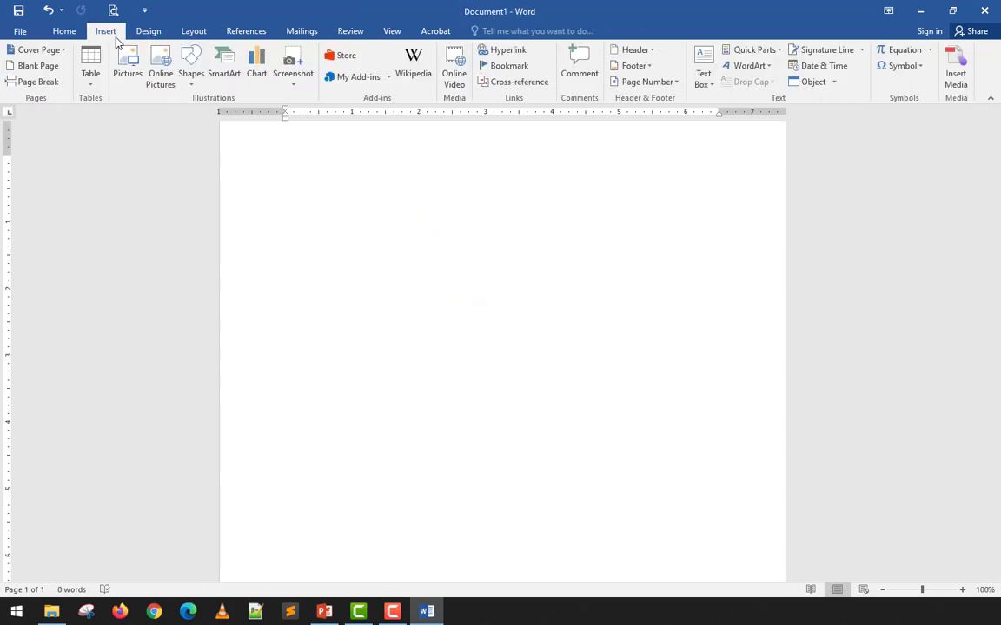
pyautogui.click(191, 76)
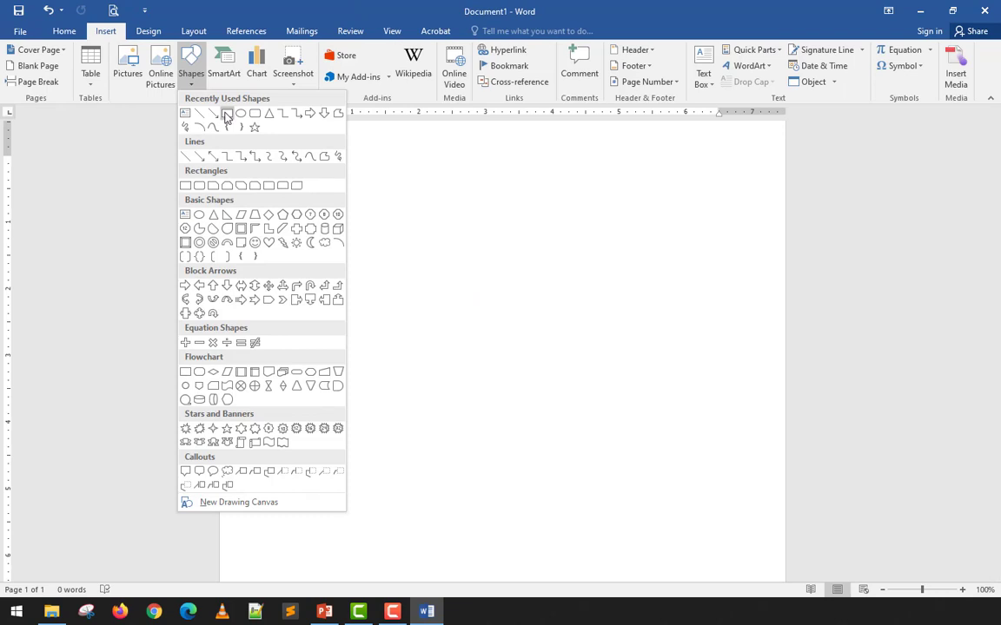
pyautogui.click(201, 111)
pyautogui.moveTo(313, 172); pyautogui.dragTo(530, 290)
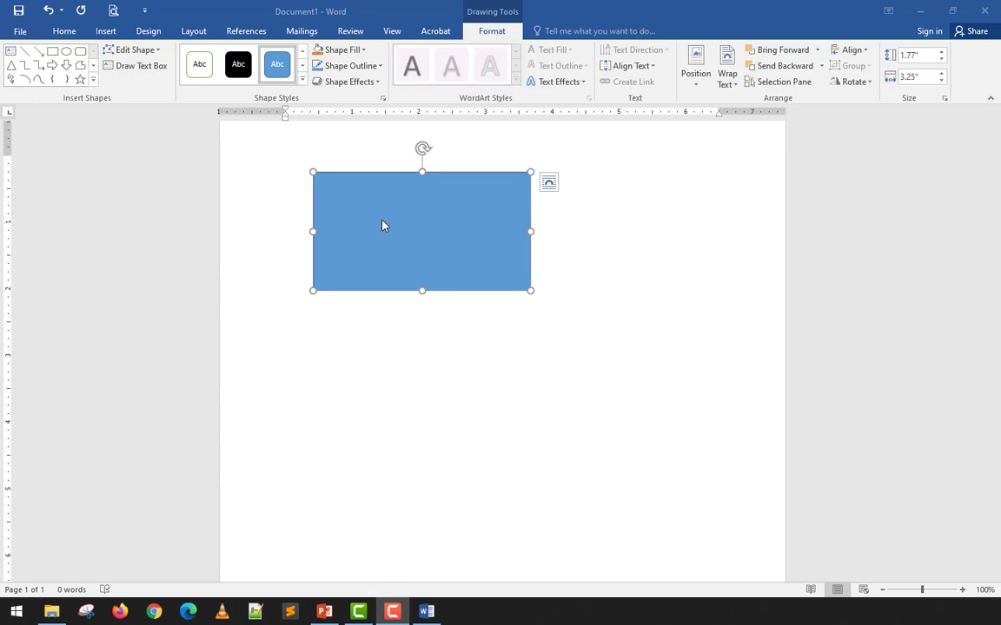
pyautogui.click(360, 341)
pyautogui.click(381, 332)
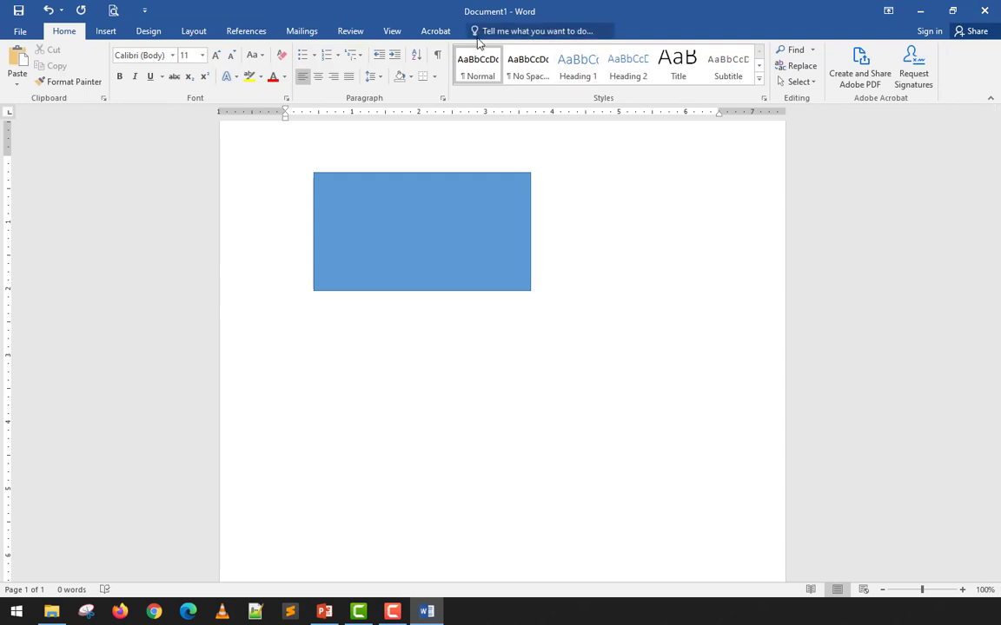
pyautogui.click(427, 206)
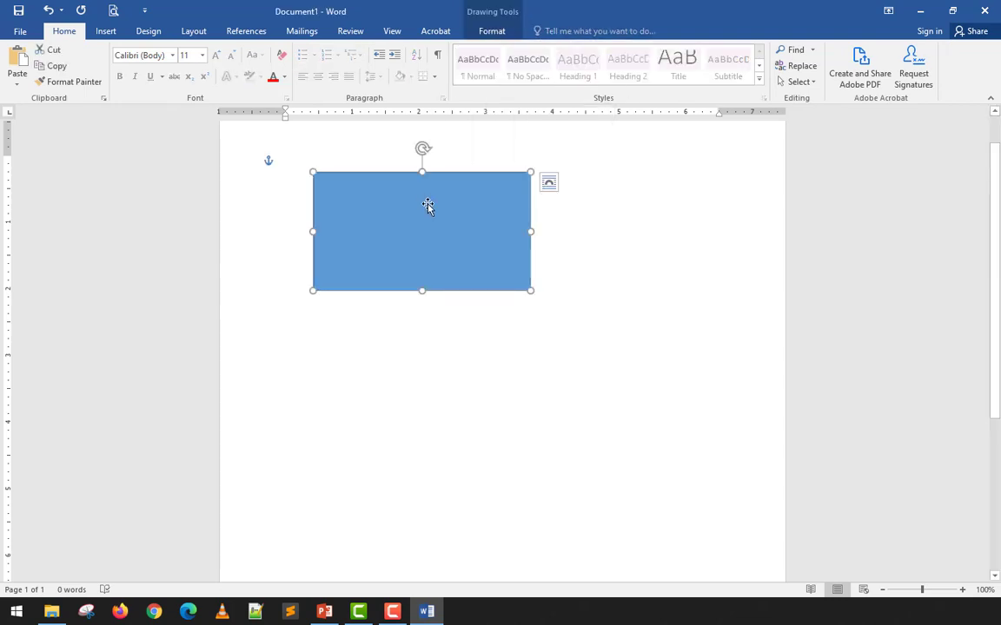
# Step: Draw a five-point star over the rectangle, undo it, and reselect the rectangle
pyautogui.click(491, 32)
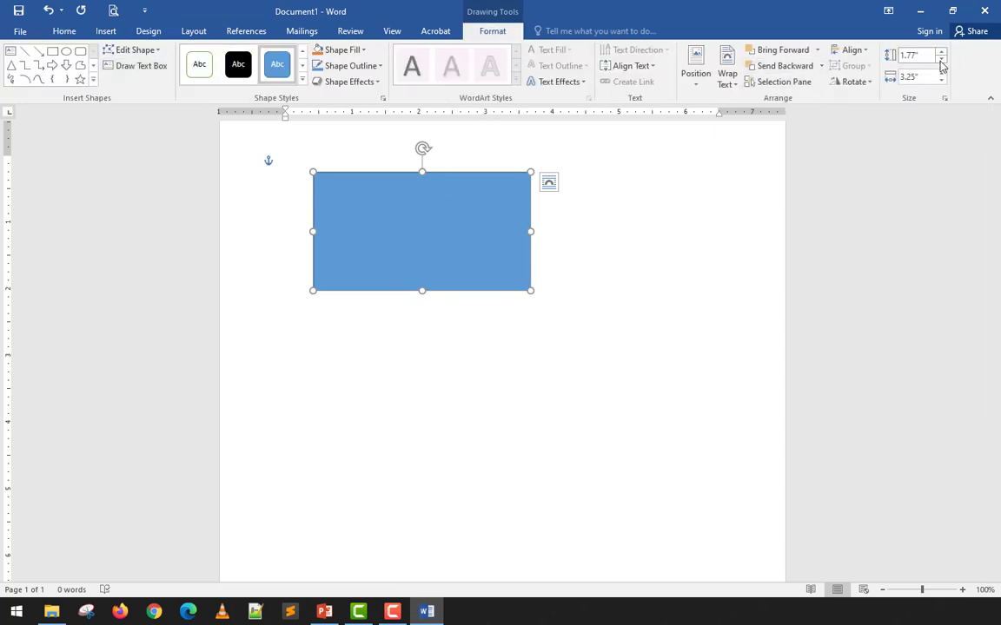
pyautogui.click(79, 79)
pyautogui.moveTo(393, 208); pyautogui.dragTo(493, 351)
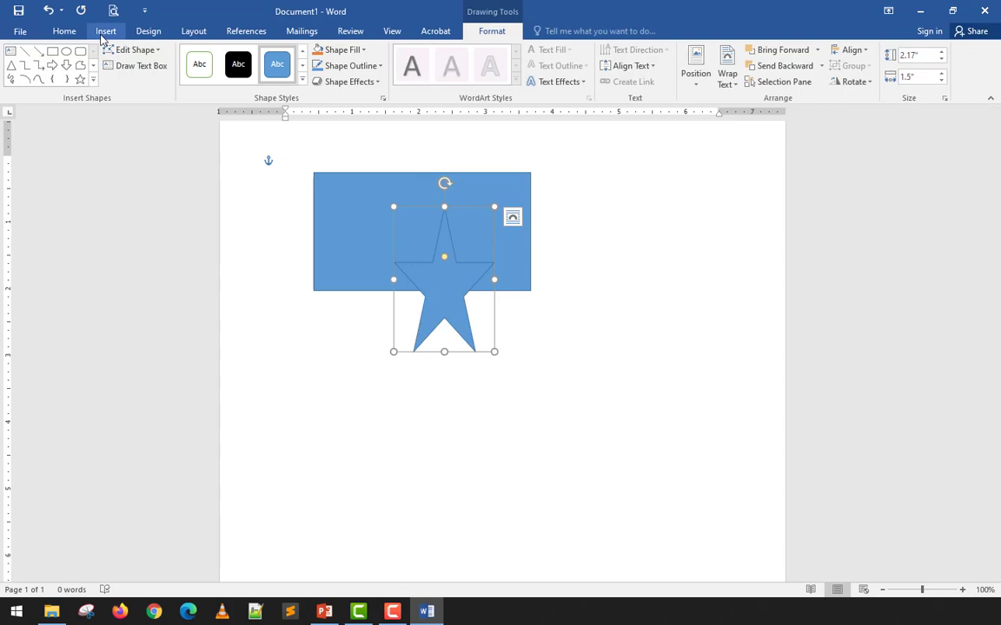
pyautogui.hotkey('ctrl', 'z')
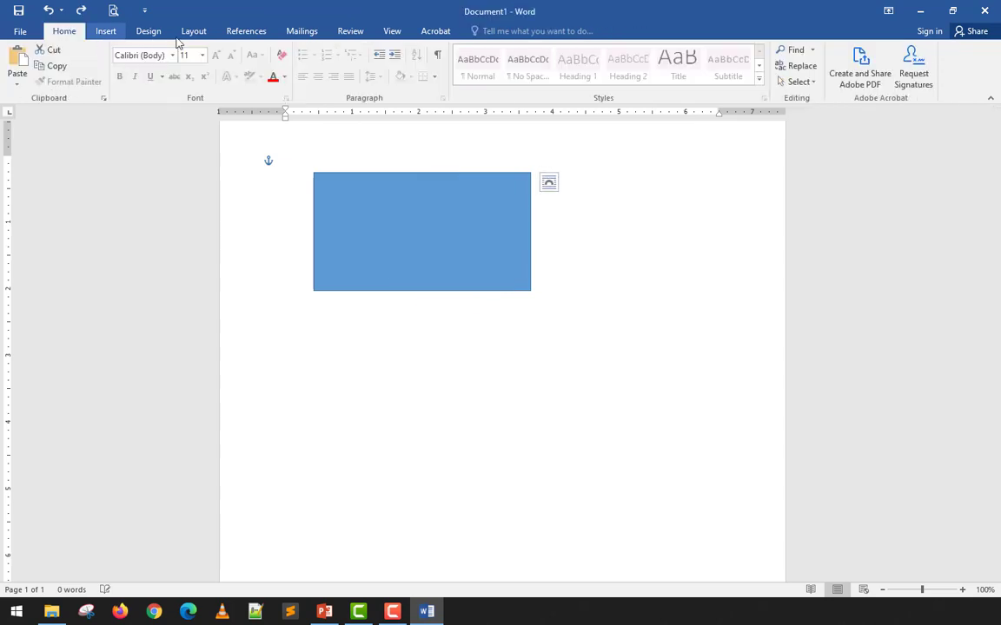
pyautogui.click(488, 254)
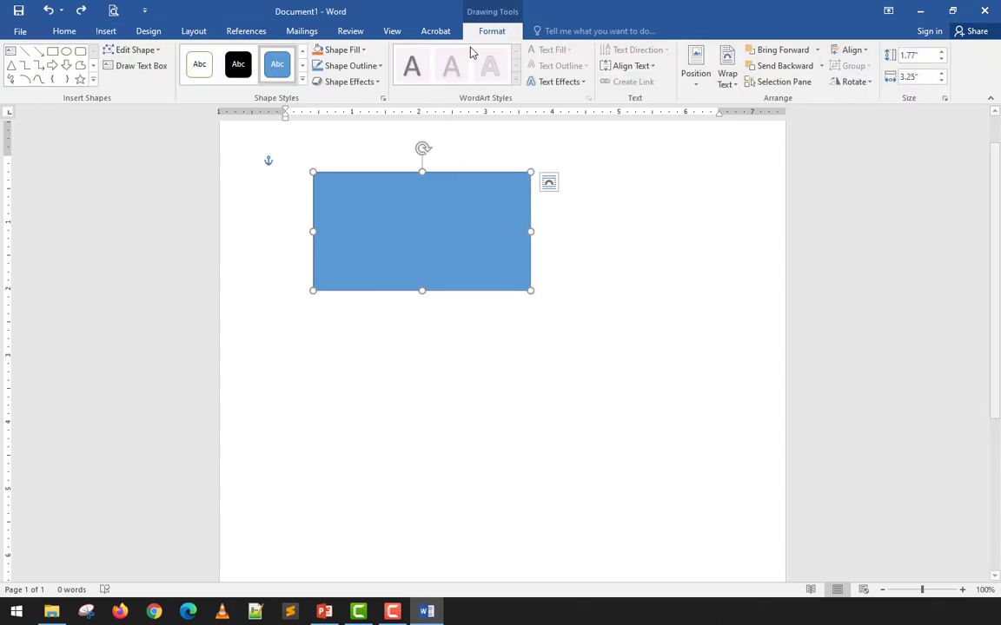
# Step: Change the blue rectangle into a Rounded Rectangle with Change Shape
pyautogui.click(160, 50)
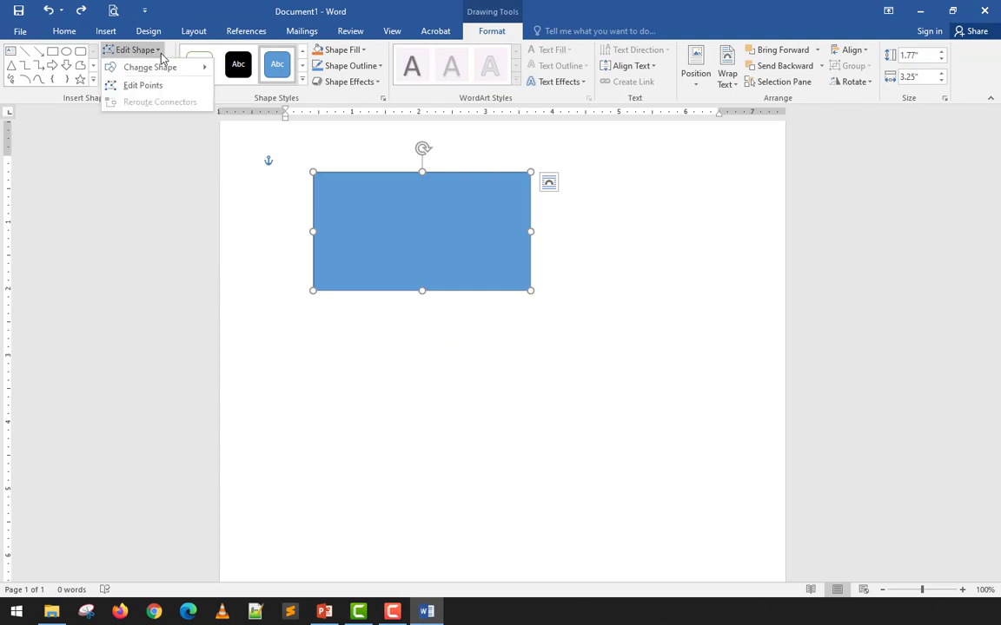
pyautogui.moveTo(159, 71)
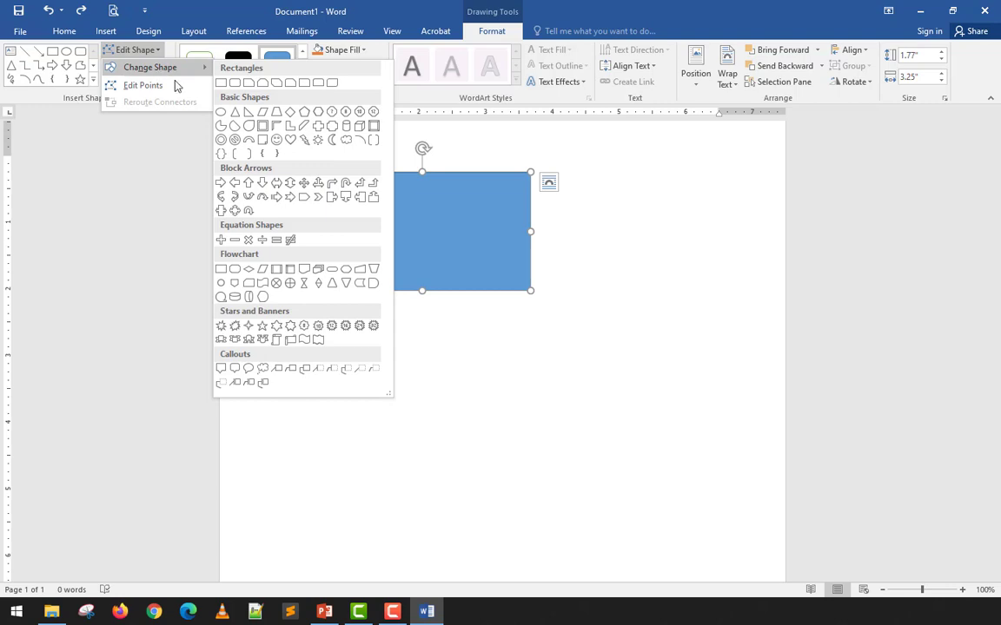
pyautogui.click(445, 224)
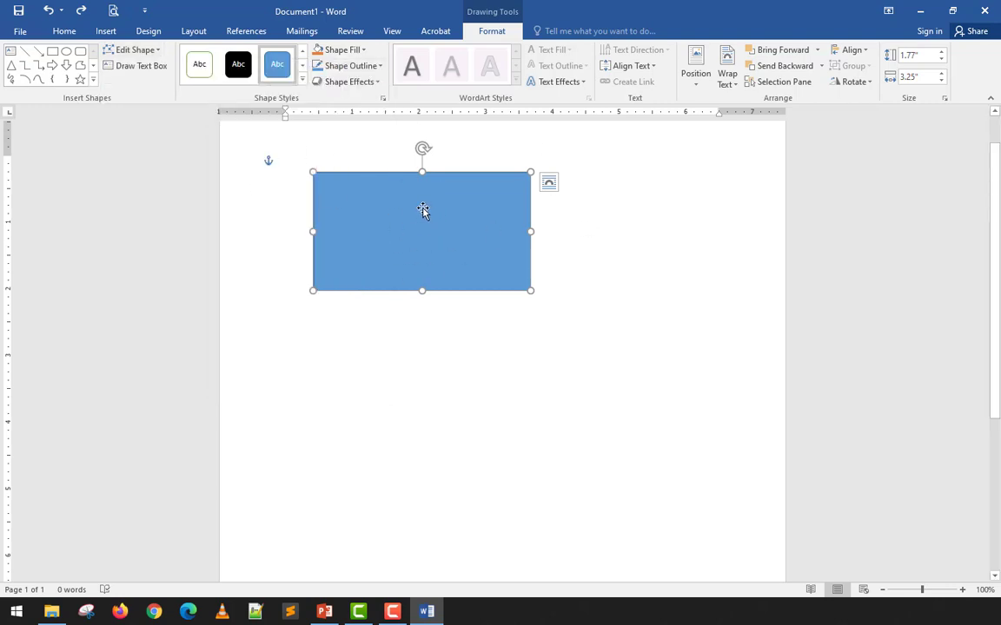
pyautogui.click(141, 54)
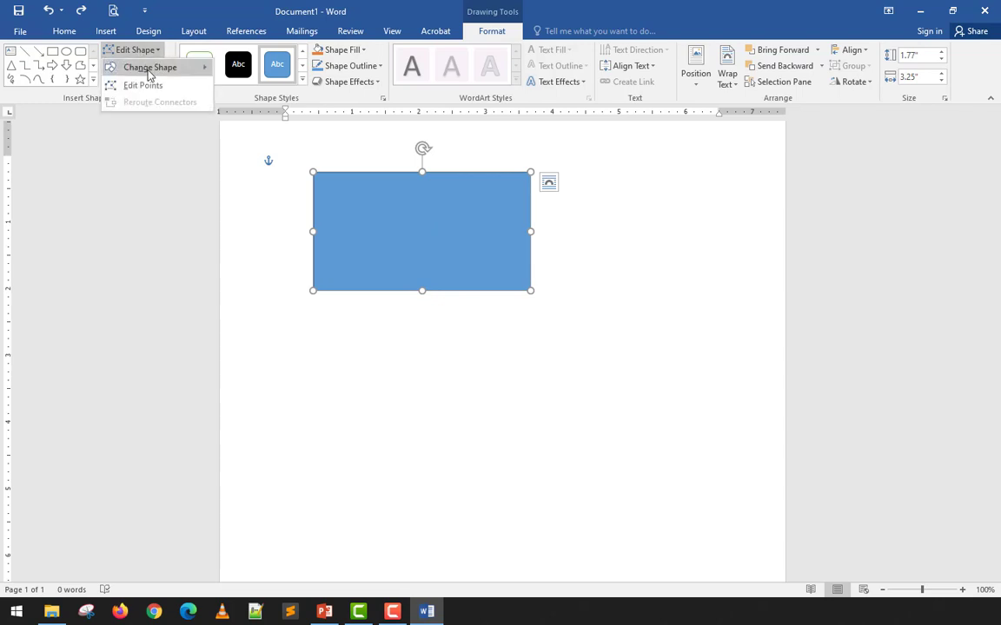
pyautogui.moveTo(149, 75)
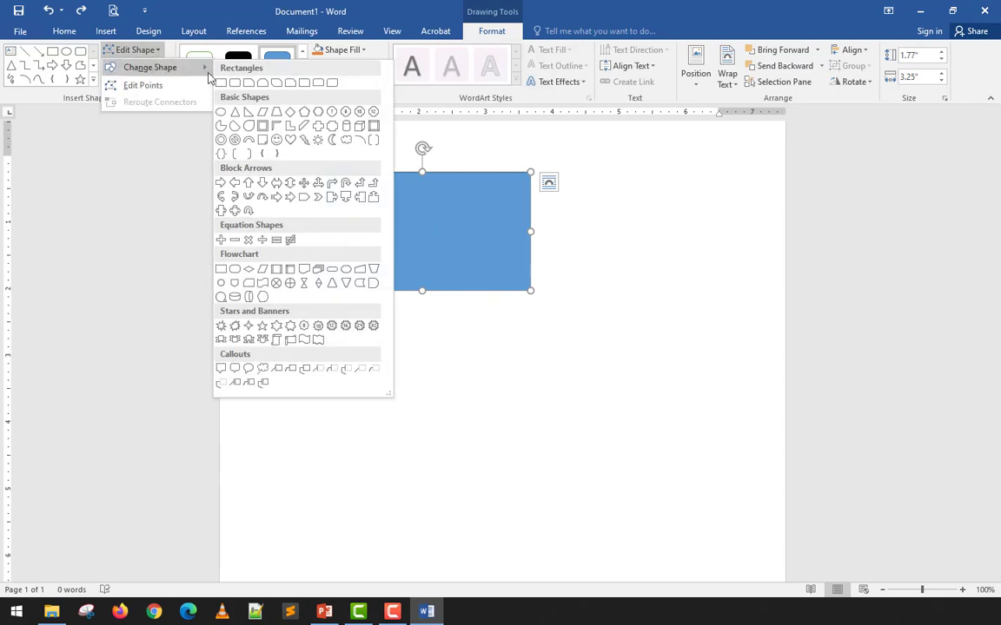
pyautogui.click(233, 84)
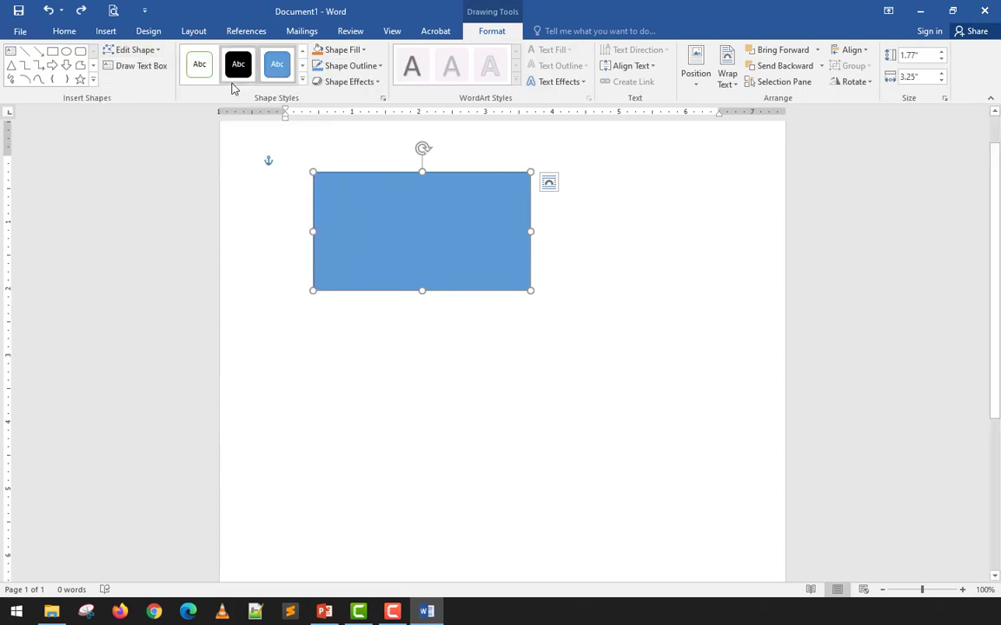
pyautogui.click(384, 325)
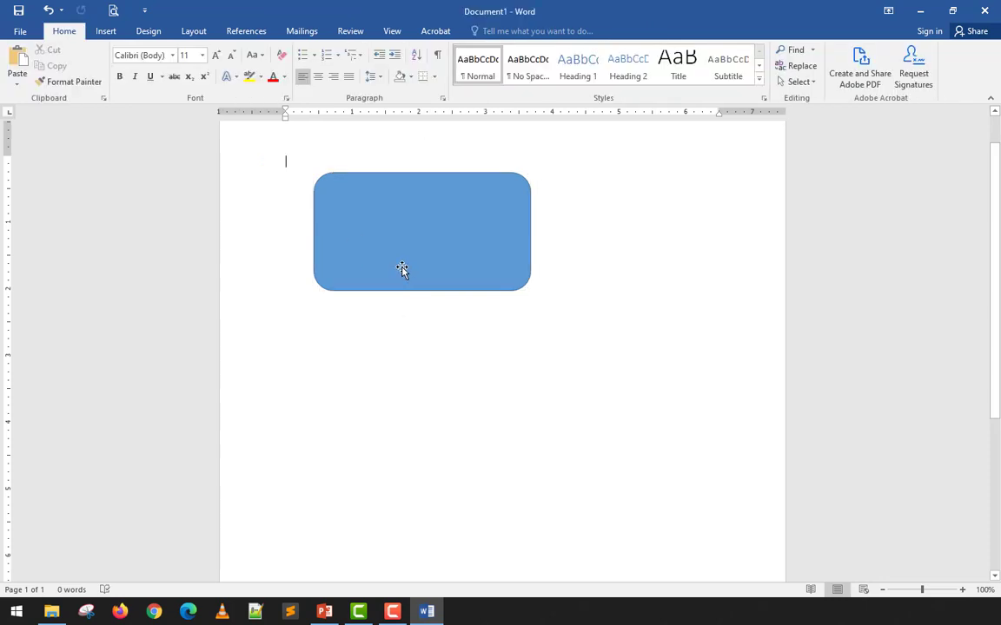
pyautogui.click(402, 270)
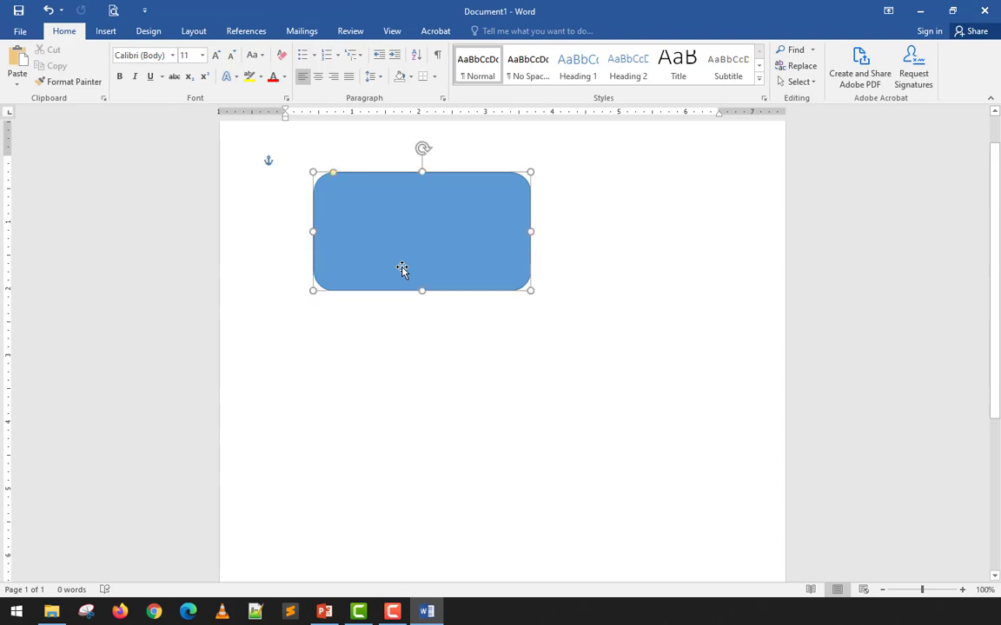
pyautogui.click(391, 333)
pyautogui.click(409, 259)
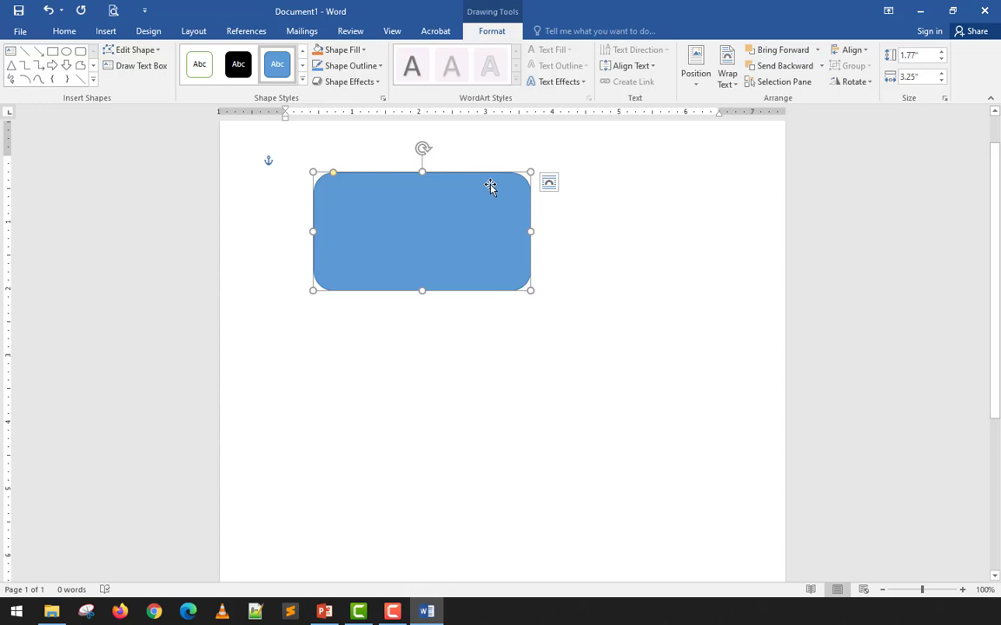
# Step: Change the shape to a Snip Single Corner Rectangle, clipping its top-right corner
pyautogui.click(130, 49)
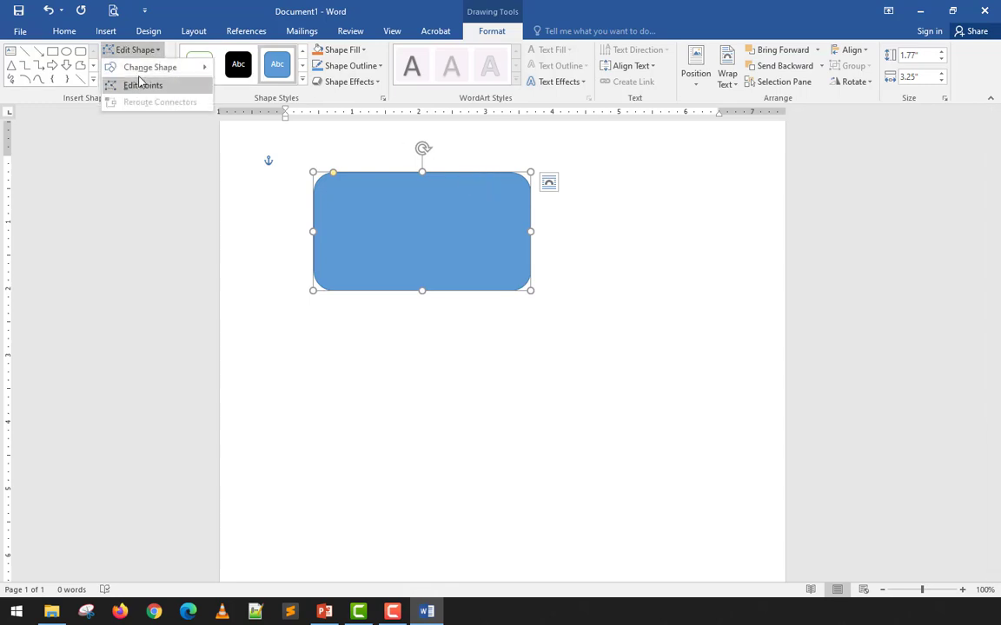
pyautogui.moveTo(142, 72)
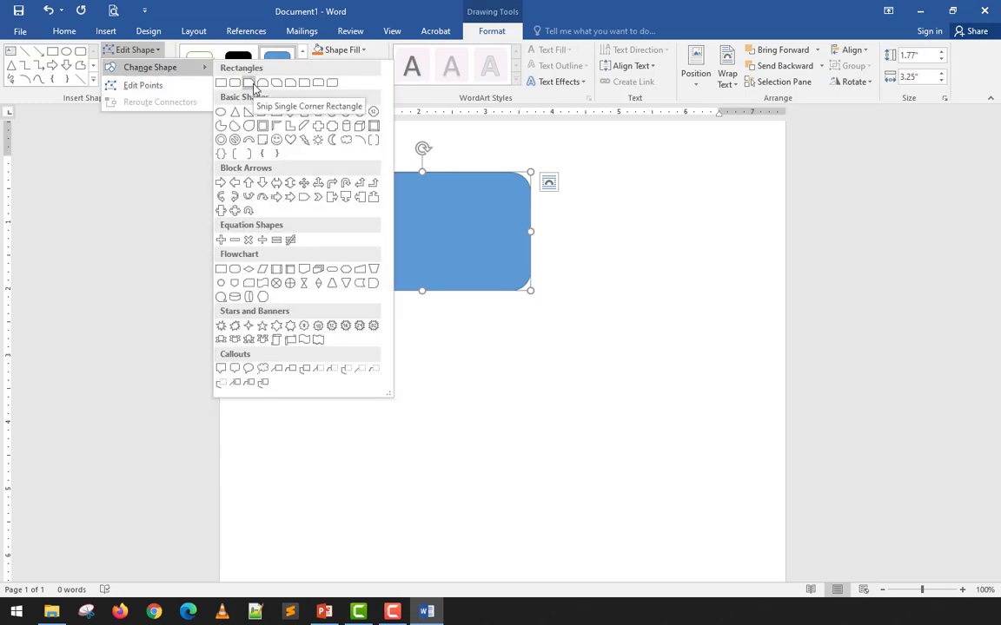
pyautogui.click(252, 84)
pyautogui.click(147, 50)
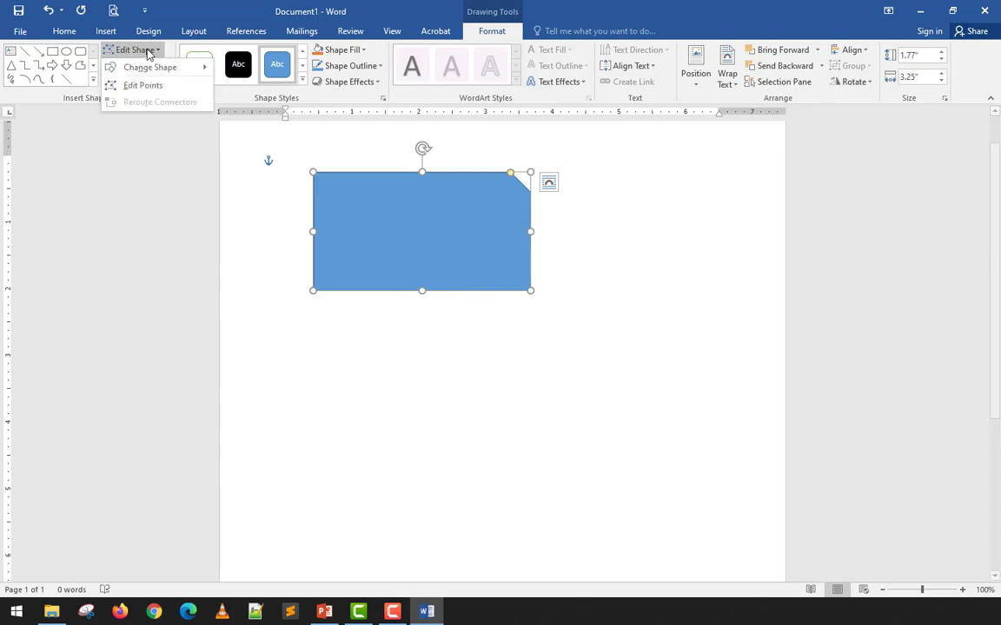
pyautogui.moveTo(161, 67)
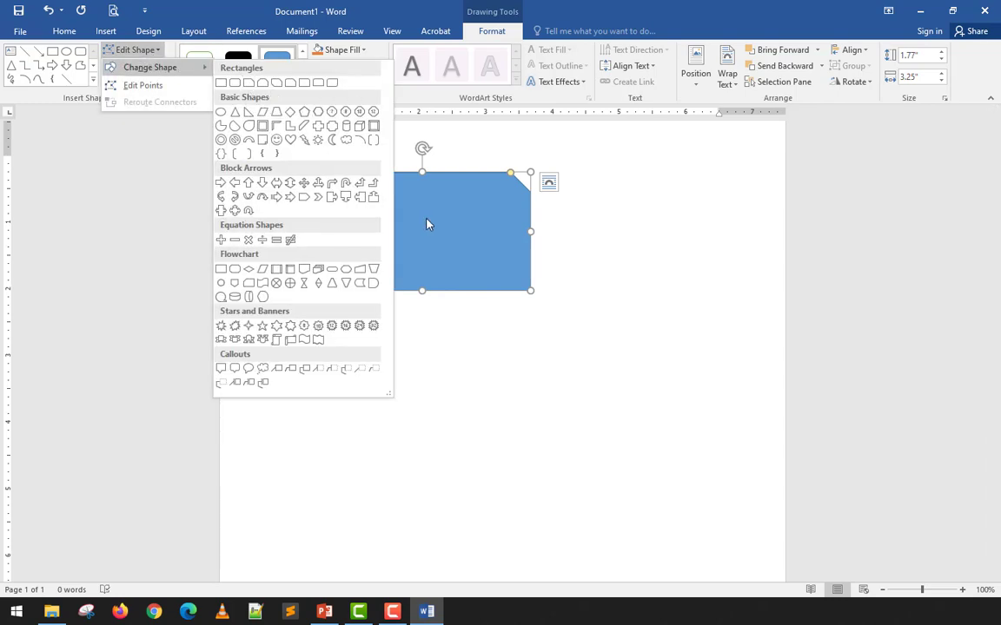
pyautogui.click(476, 233)
pyautogui.click(150, 50)
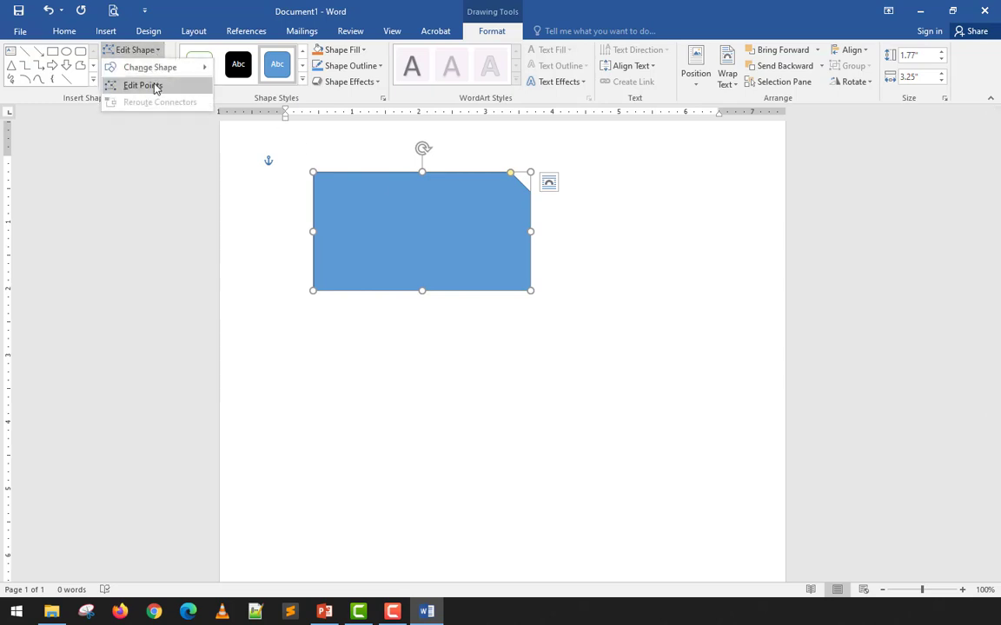
# Step: Use Edit Points to drag the snipped rectangle's corners into an irregular freeform shape
pyautogui.click(152, 87)
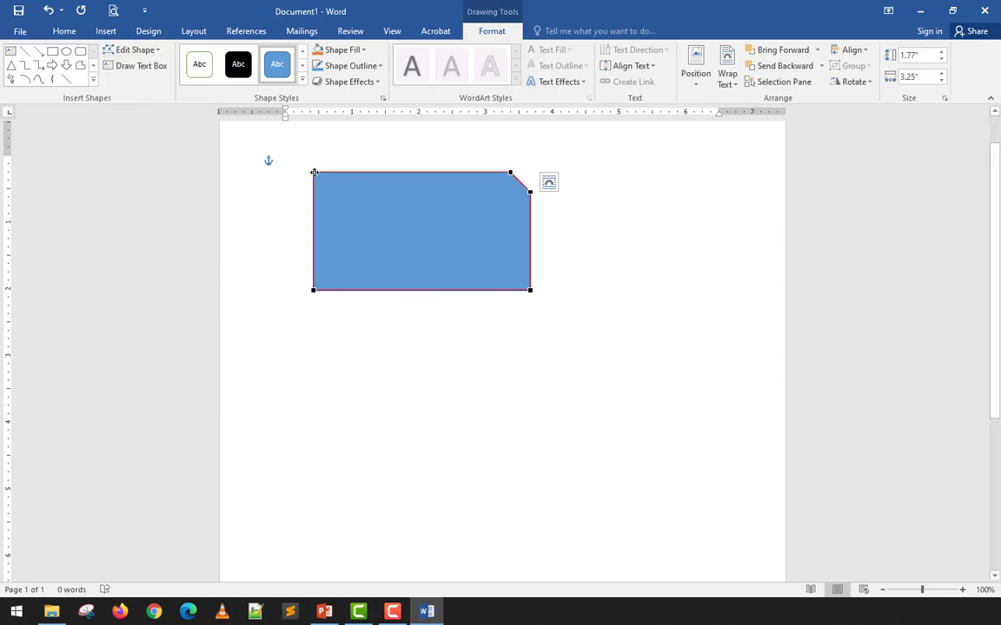
pyautogui.moveTo(315, 173); pyautogui.dragTo(369, 228)
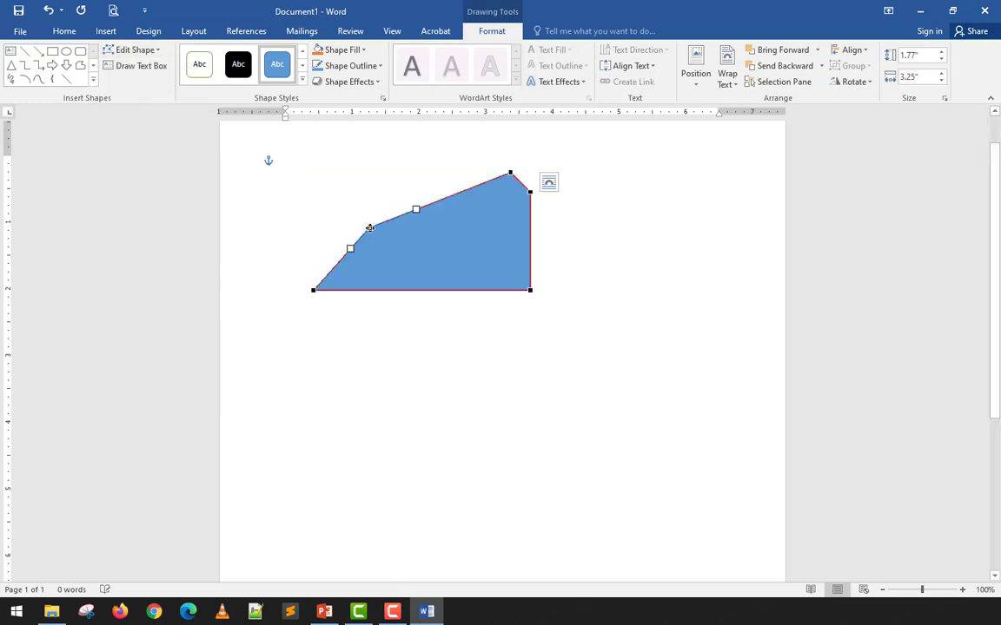
pyautogui.moveTo(313, 290); pyautogui.dragTo(473, 225)
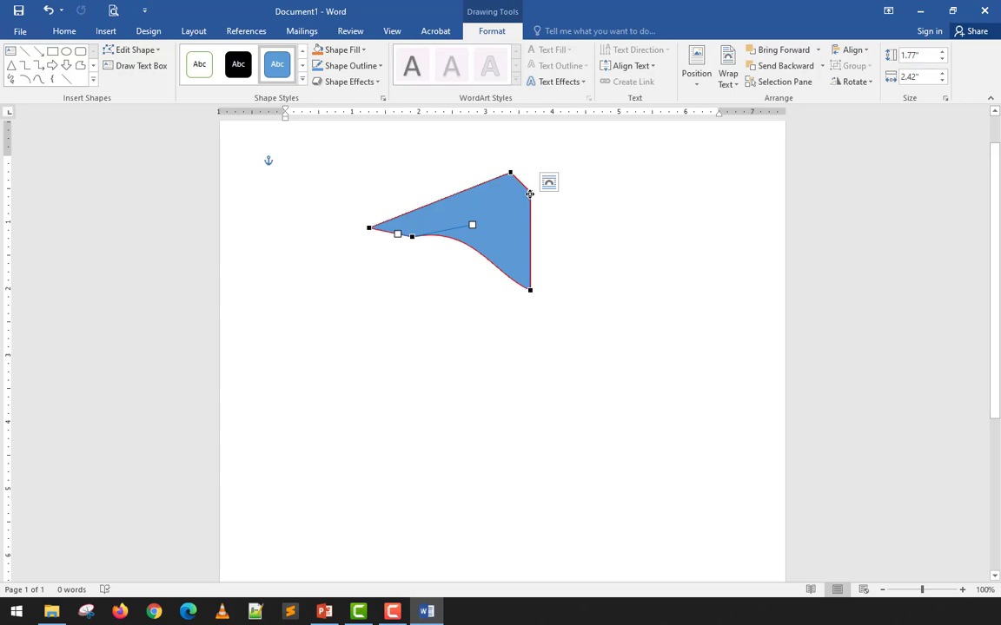
pyautogui.moveTo(529, 194); pyautogui.dragTo(514, 201)
pyautogui.click(566, 231)
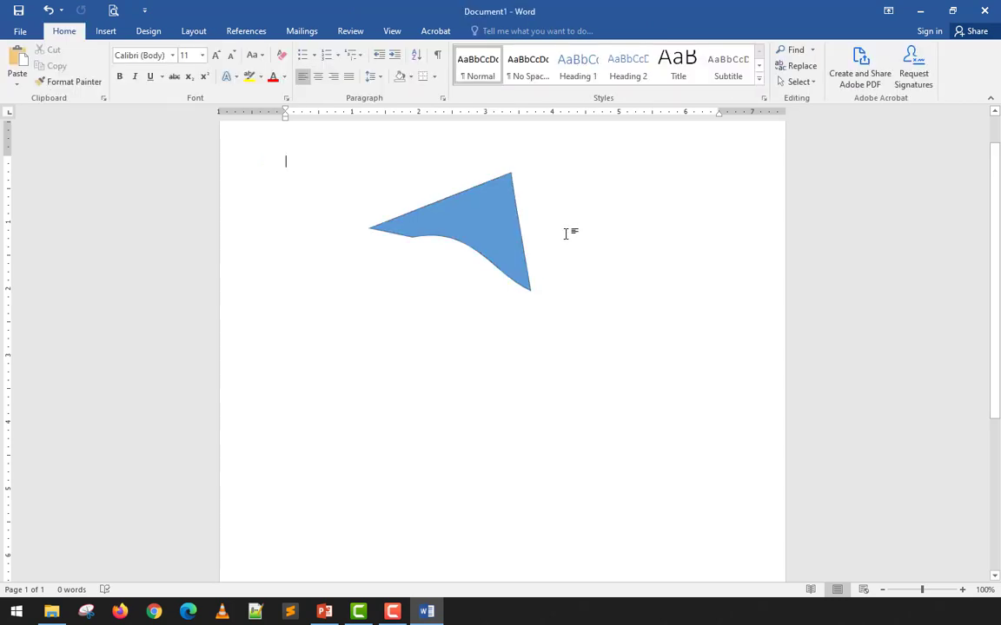
pyautogui.doubleClick(510, 223)
pyautogui.click(134, 50)
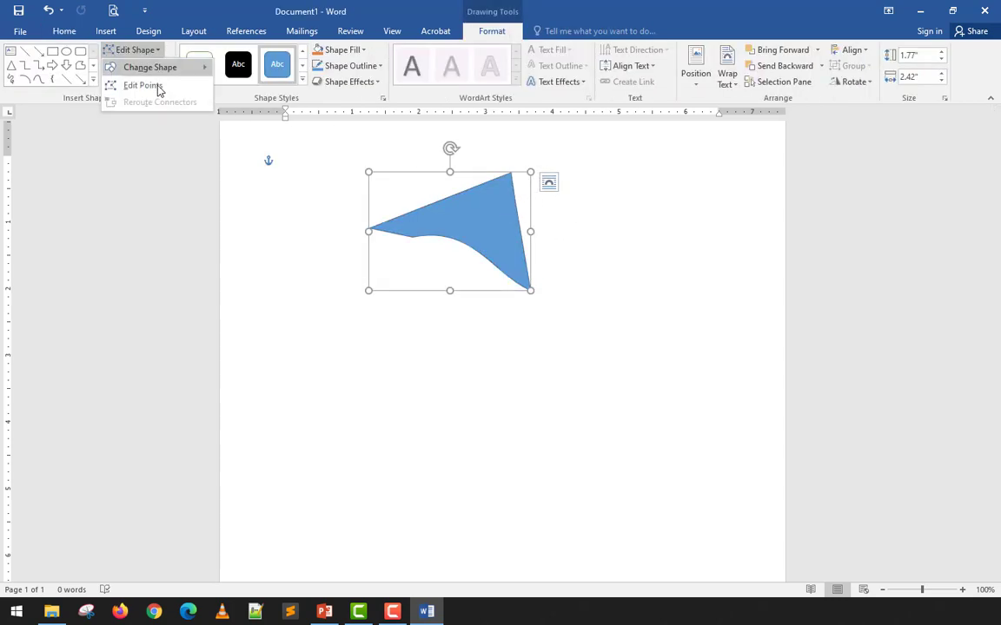
pyautogui.click(159, 90)
pyautogui.moveTo(529, 203); pyautogui.dragTo(536, 207)
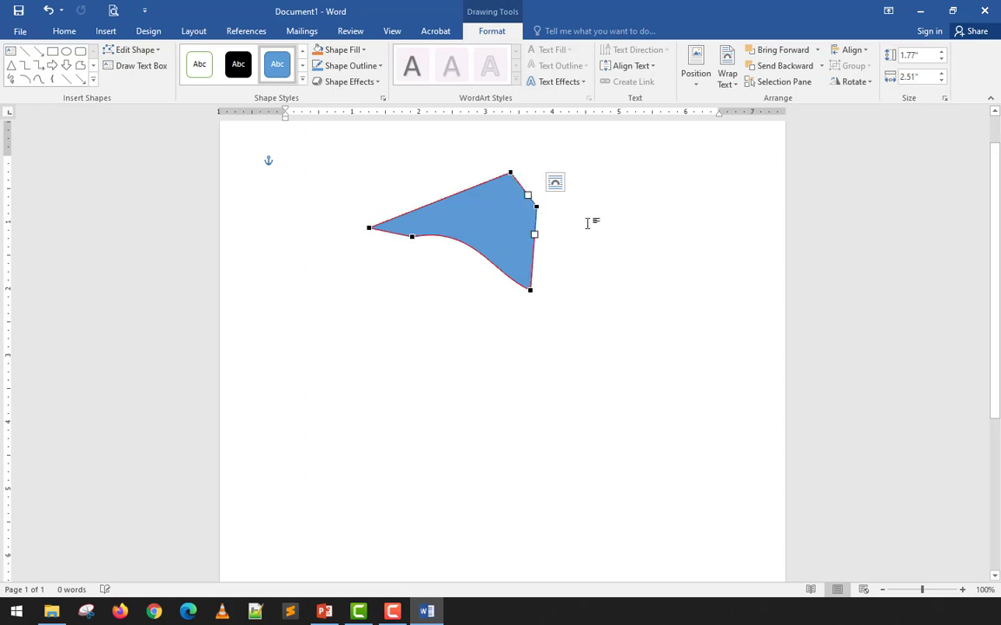
pyautogui.click(587, 223)
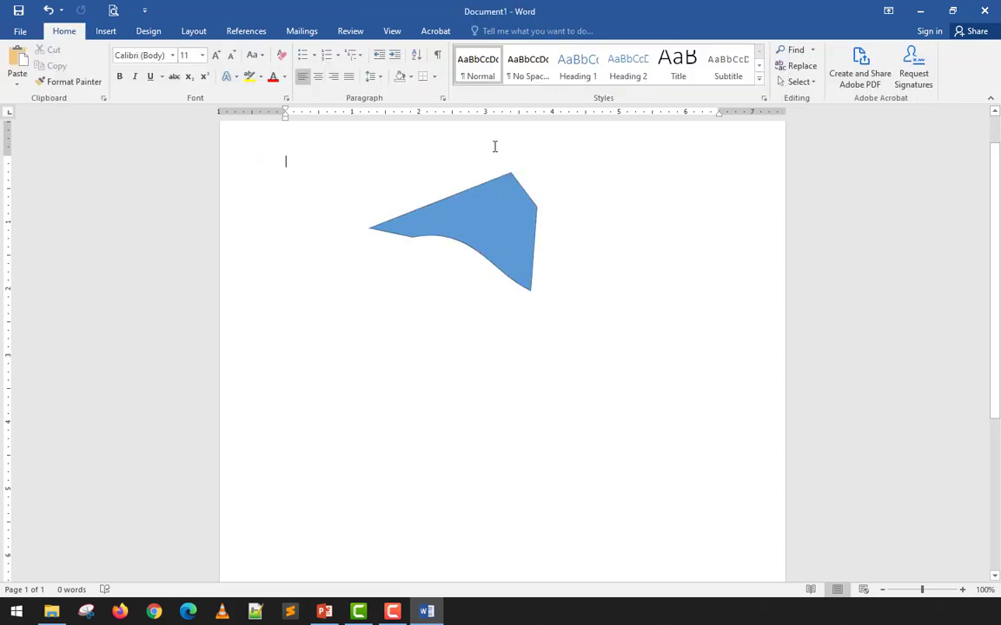
# Step: Select the freeform shape and delete it
pyautogui.click(494, 225)
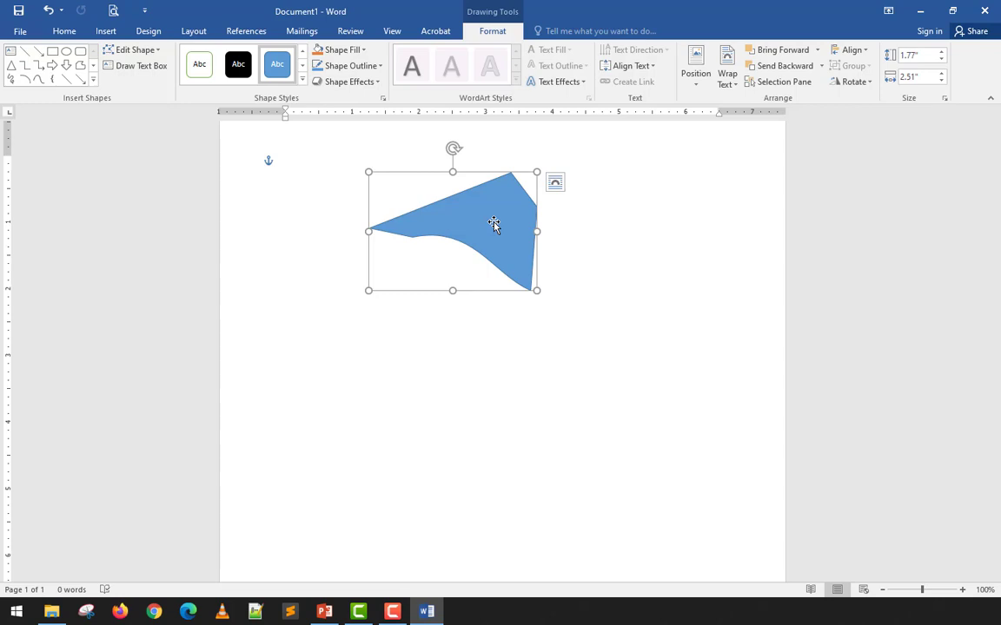
pyautogui.click(137, 49)
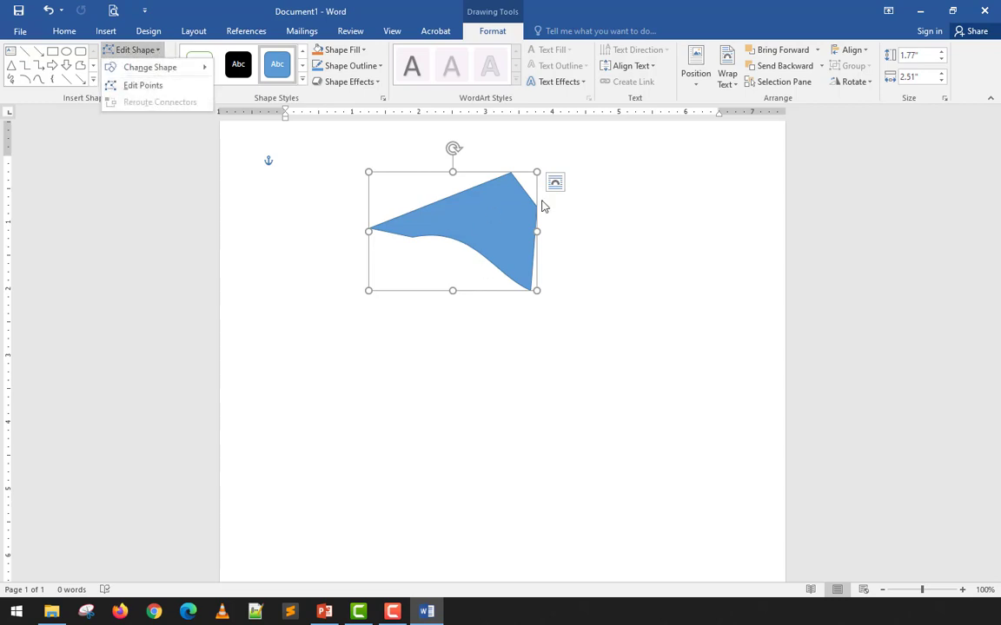
pyautogui.click(501, 218)
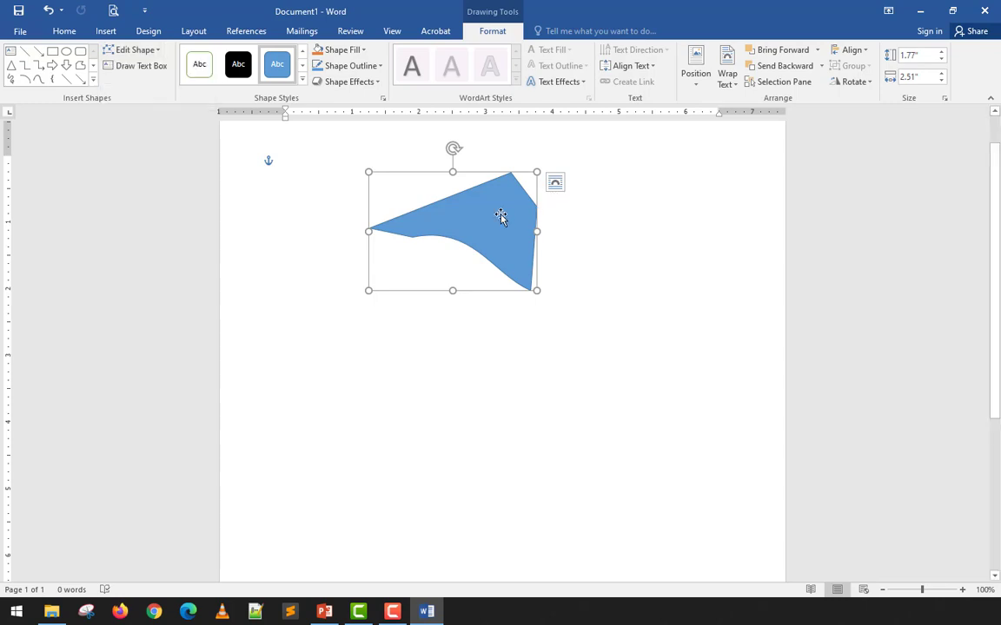
pyautogui.press('Delete')
# Step: Draw a 4.12" by 2.02" rectangle and shift it right and down on the page
pyautogui.click(105, 30)
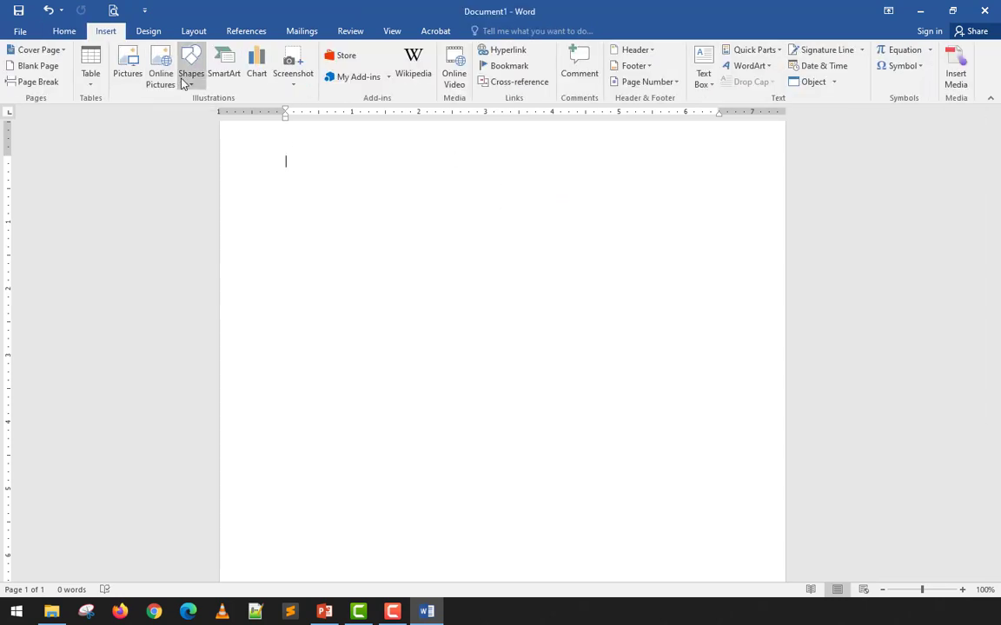
pyautogui.click(191, 70)
pyautogui.click(212, 114)
pyautogui.click(194, 75)
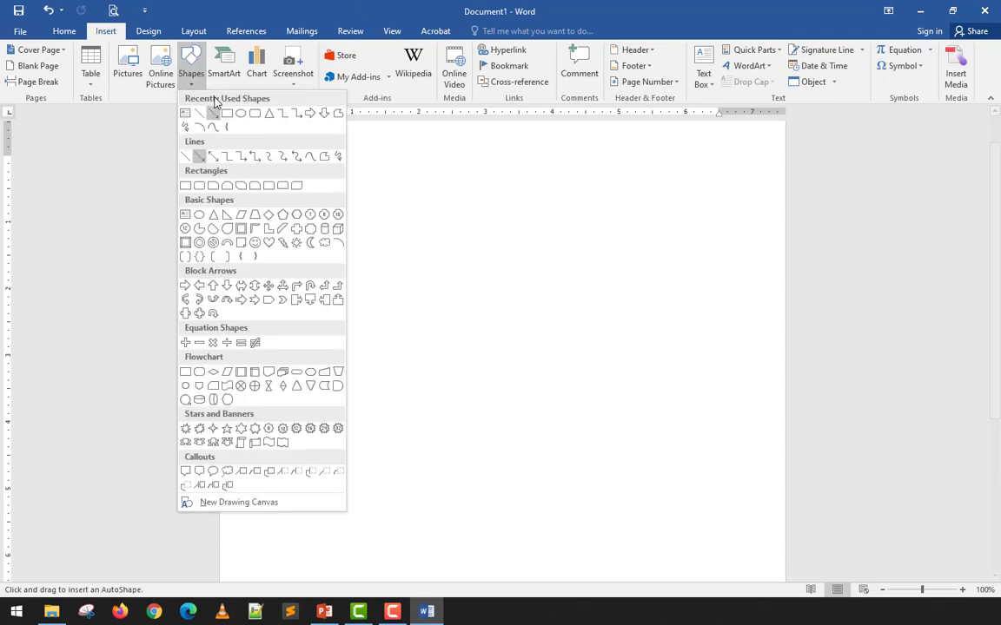
pyautogui.click(226, 113)
pyautogui.moveTo(273, 181); pyautogui.dragTo(548, 317)
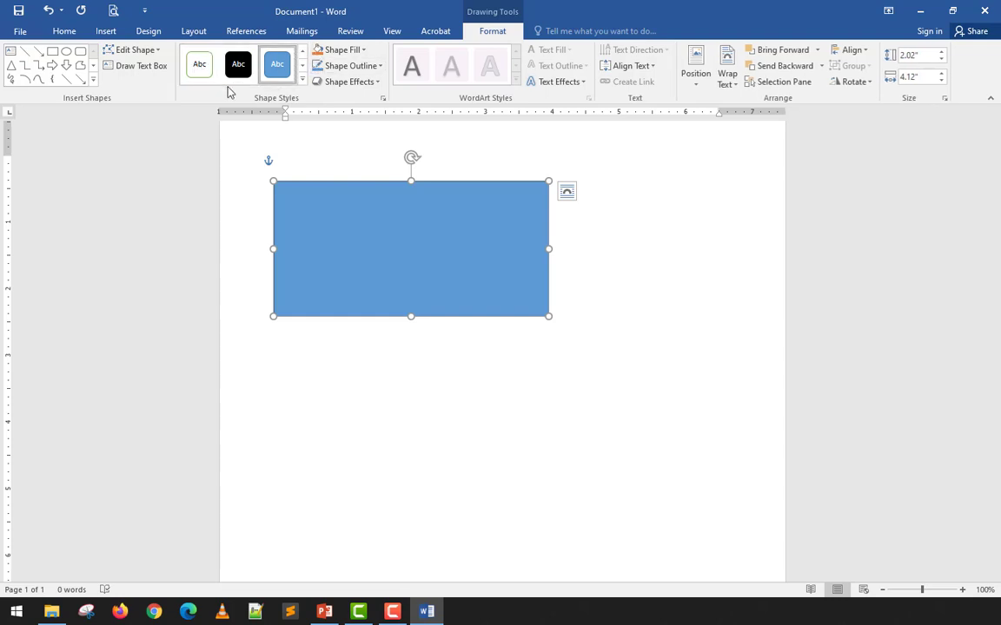
pyautogui.moveTo(383, 243); pyautogui.dragTo(564, 271)
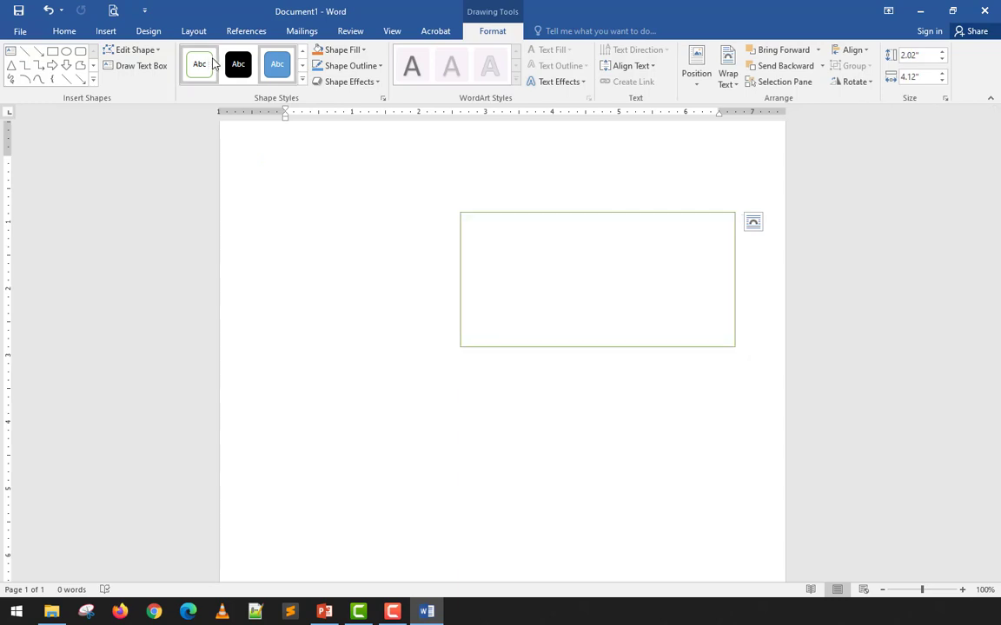
# Step: Apply the orange shape style from the styles gallery to the rectangle
pyautogui.click(301, 79)
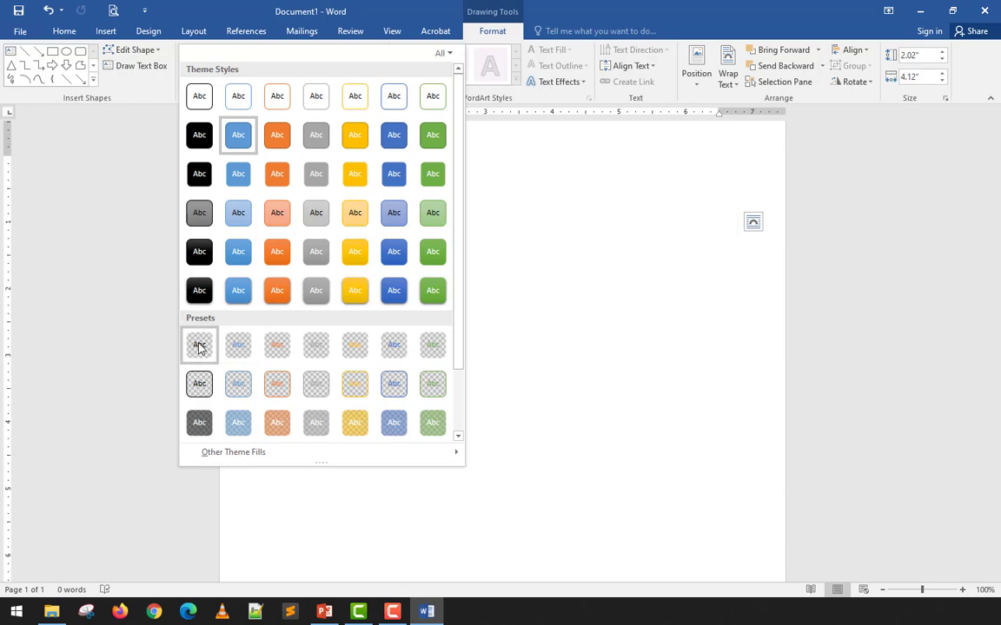
pyautogui.scroll(-2, 199, 347)
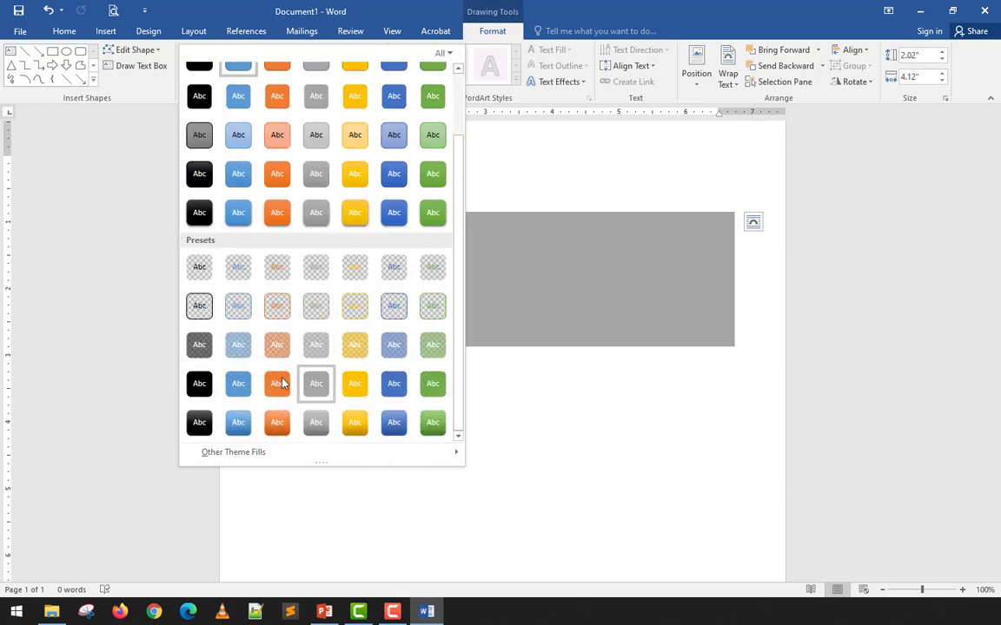
pyautogui.scroll(2, 384, 401)
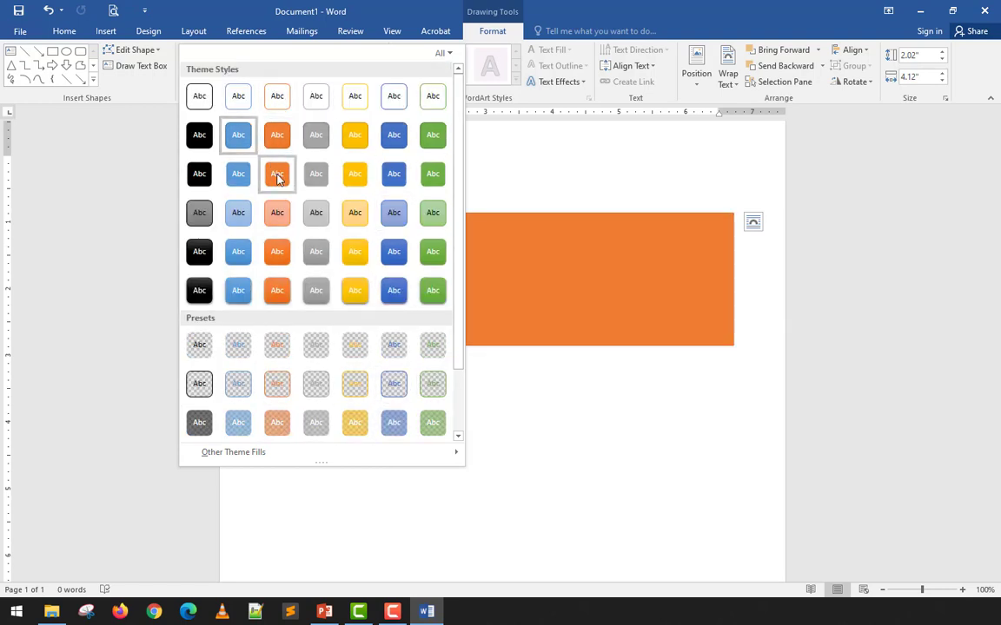
pyautogui.click(277, 252)
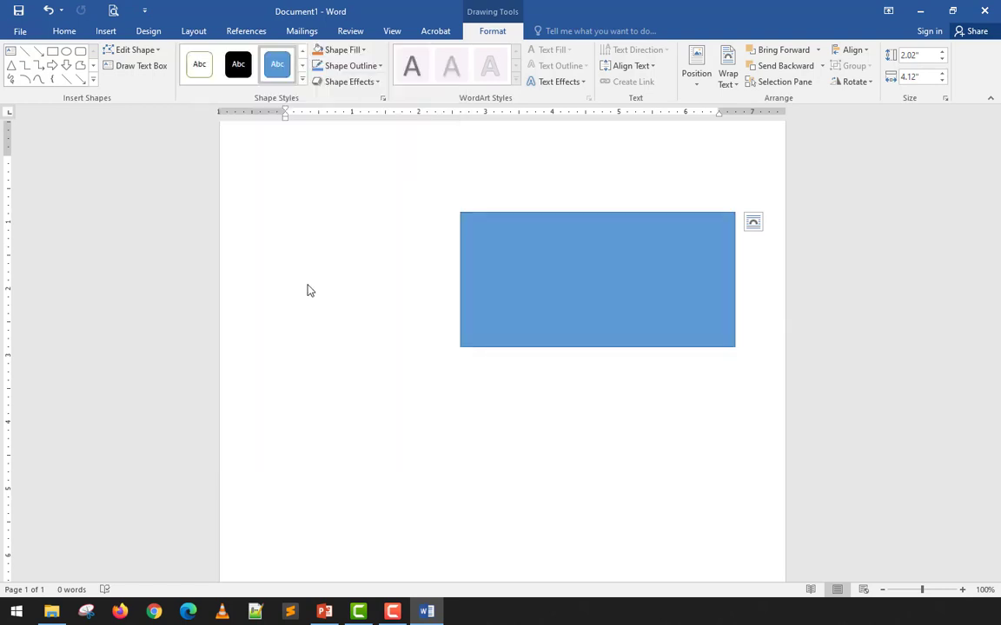
pyautogui.click(447, 393)
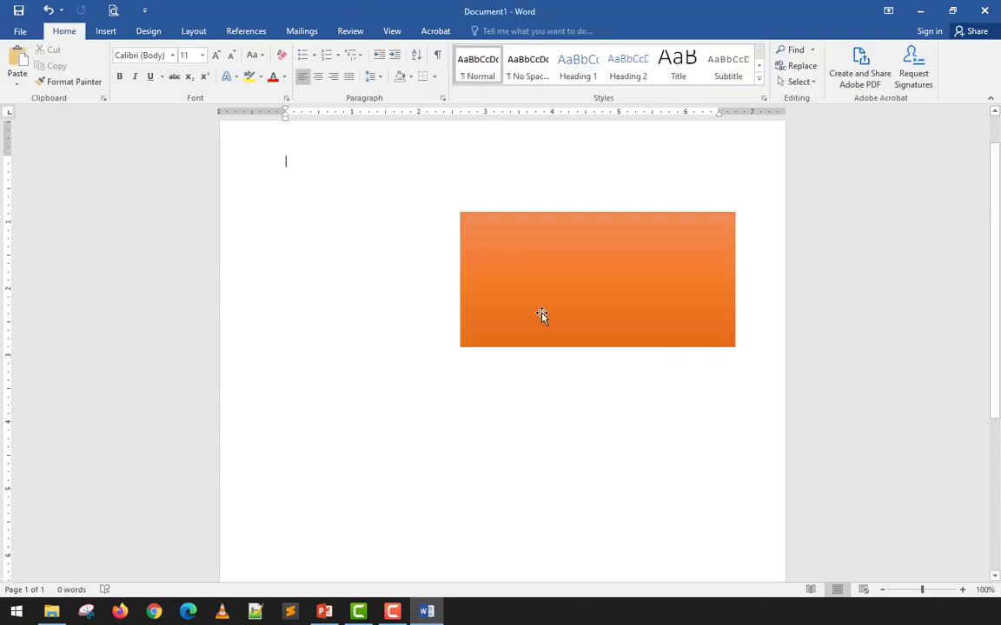
# Step: Undo the orange style to restore the blue fill, and bring up the Shape Fill colours
pyautogui.click(541, 315)
pyautogui.hotkey('ctrl', 'z')
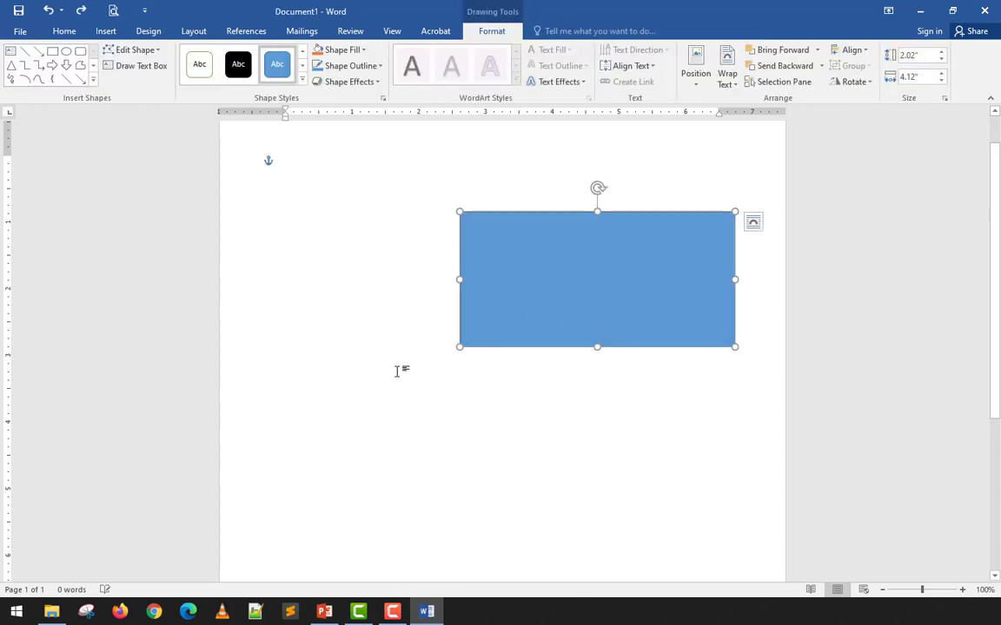
pyautogui.click(397, 370)
pyautogui.click(485, 296)
pyautogui.click(493, 32)
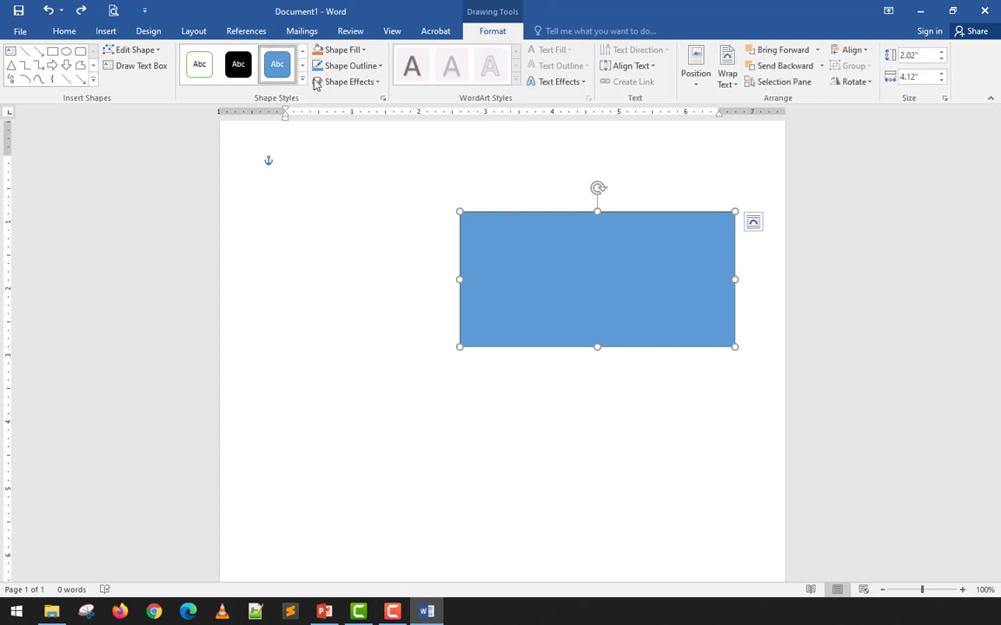
pyautogui.click(364, 51)
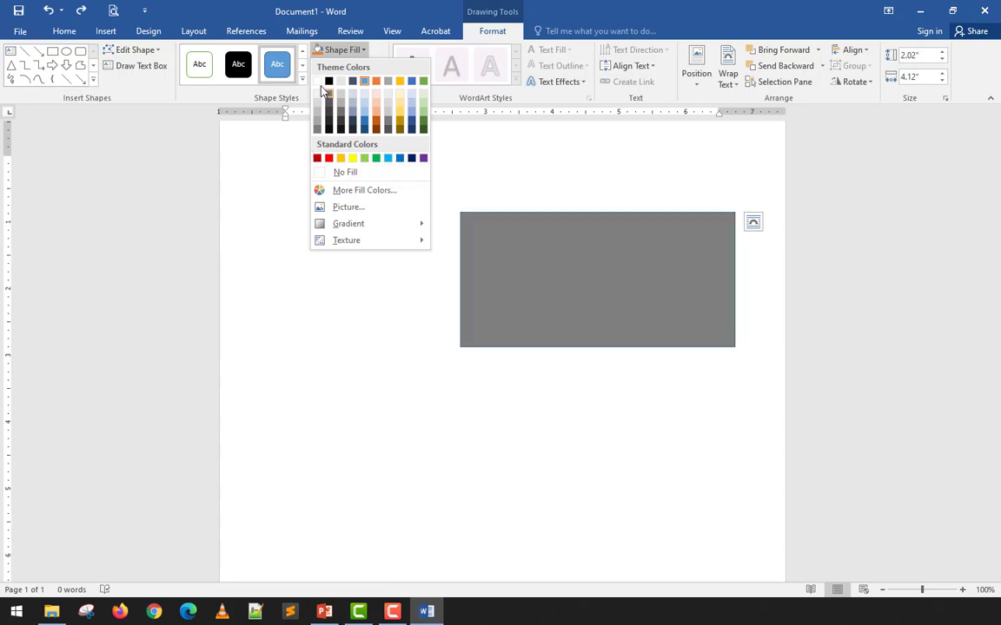
# Step: Draw a Smiley Face shape on the page
pyautogui.click(310, 332)
pyautogui.click(111, 32)
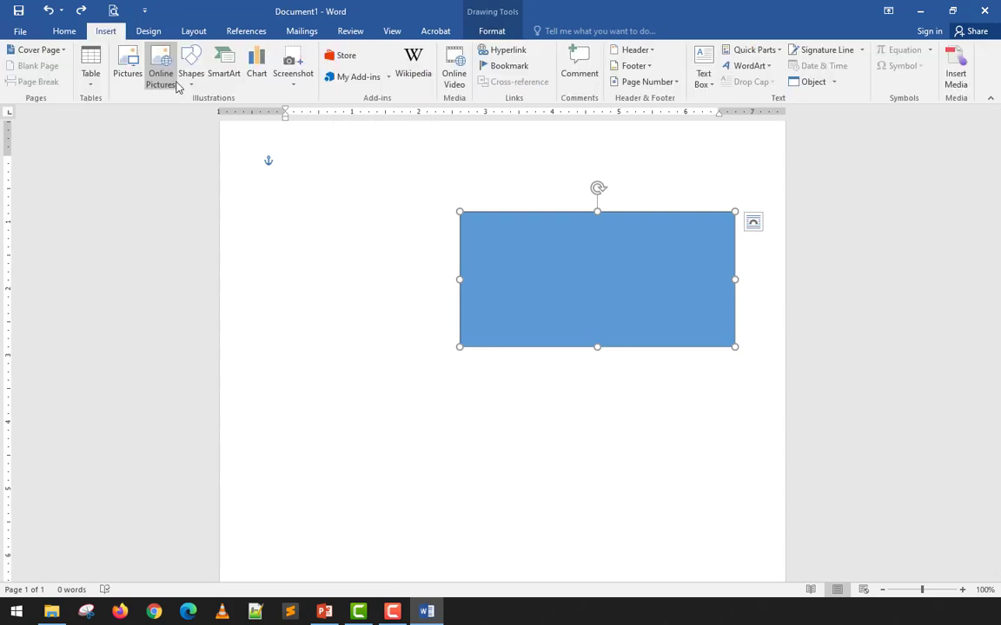
pyautogui.click(191, 73)
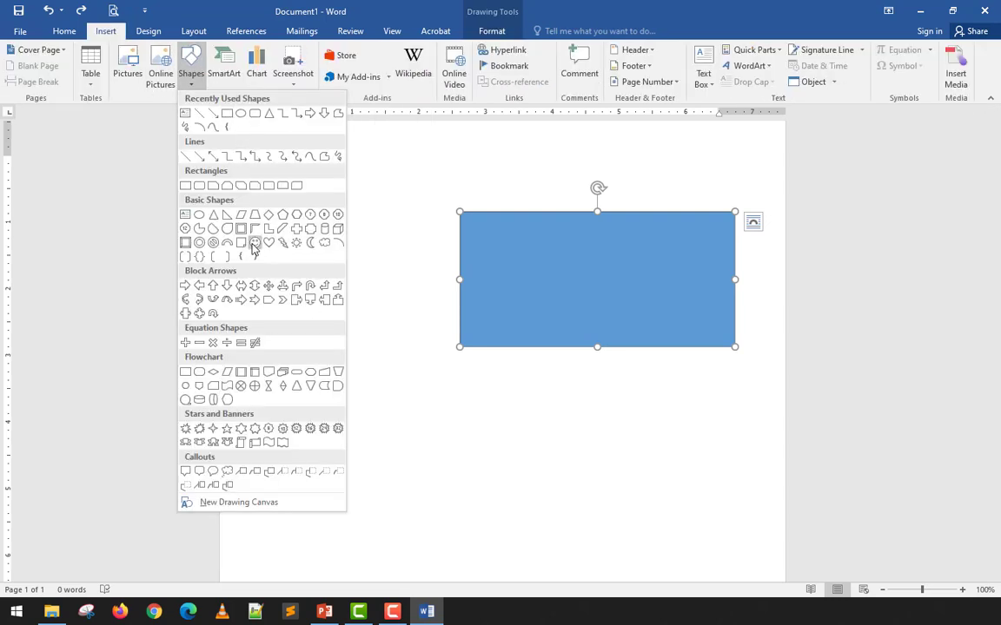
pyautogui.click(254, 242)
pyautogui.moveTo(390, 249); pyautogui.dragTo(495, 354)
# Step: Move the blue rectangle left so it sits behind the smiley face
pyautogui.click(383, 391)
pyautogui.moveTo(578, 297); pyautogui.dragTo(483, 304)
pyautogui.click(688, 315)
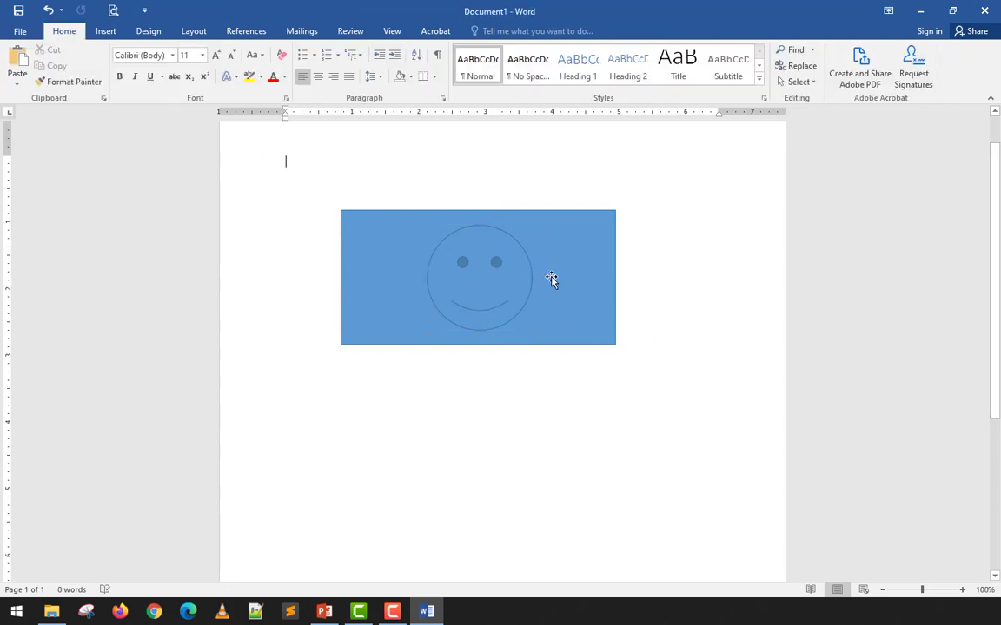
# Step: Fill the smiley face with white
pyautogui.click(525, 279)
pyautogui.click(525, 279)
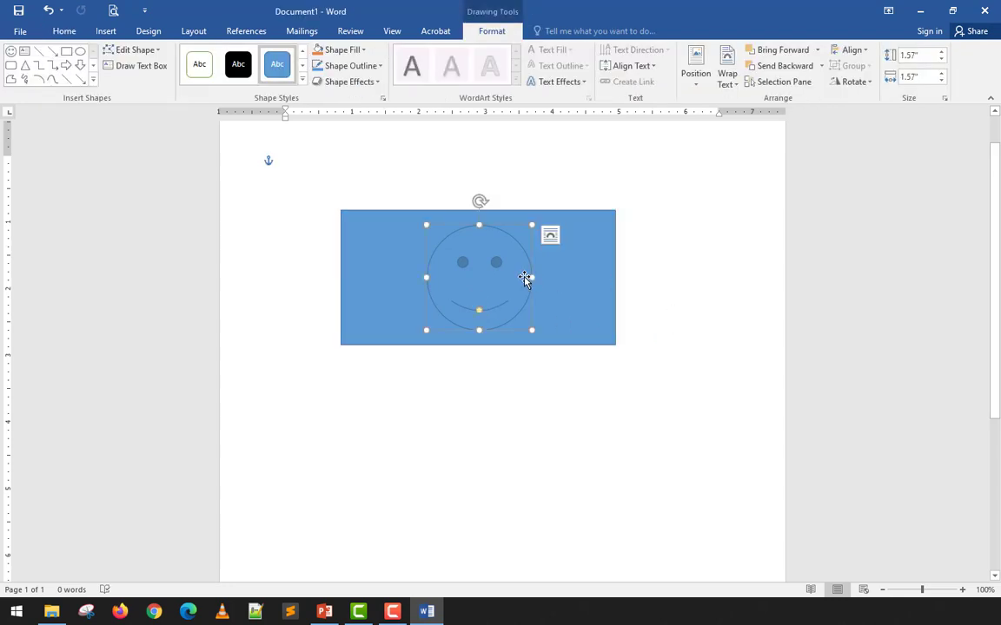
pyautogui.click(362, 53)
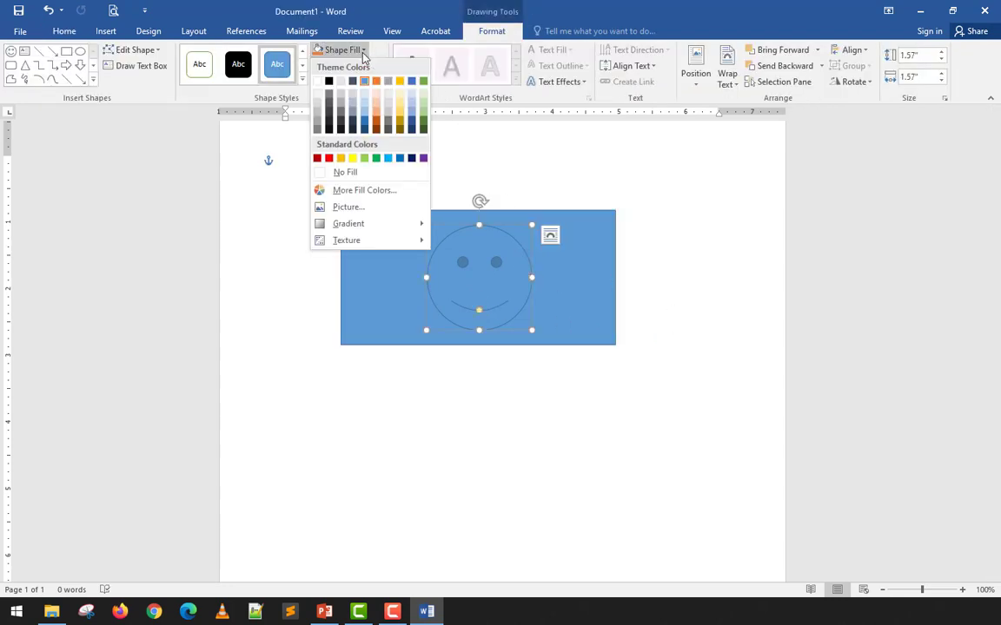
pyautogui.click(317, 81)
pyautogui.click(326, 360)
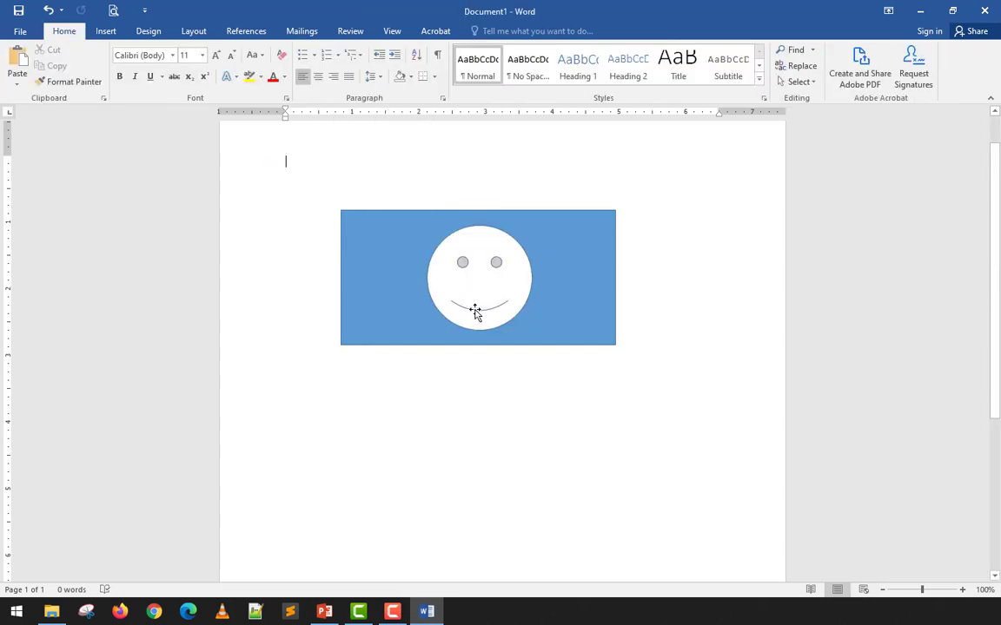
pyautogui.moveTo(564, 239)
pyautogui.mouseDown()
pyautogui.moveTo(563, 271)
pyautogui.moveTo(568, 238)
pyautogui.mouseUp()
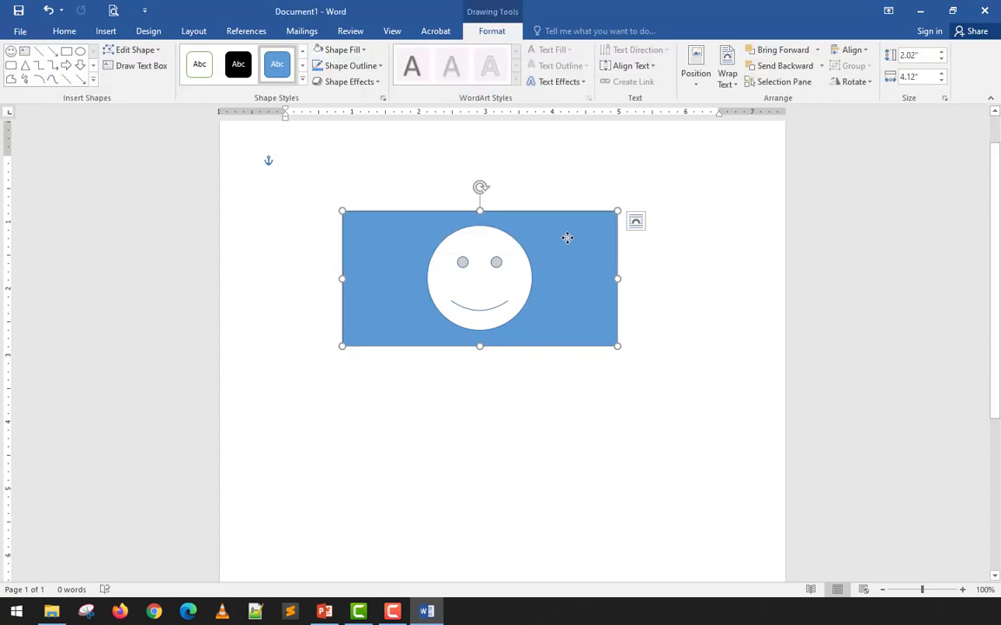
# Step: Switch the smiley face to No Fill, then back to a white fill
pyautogui.click(510, 249)
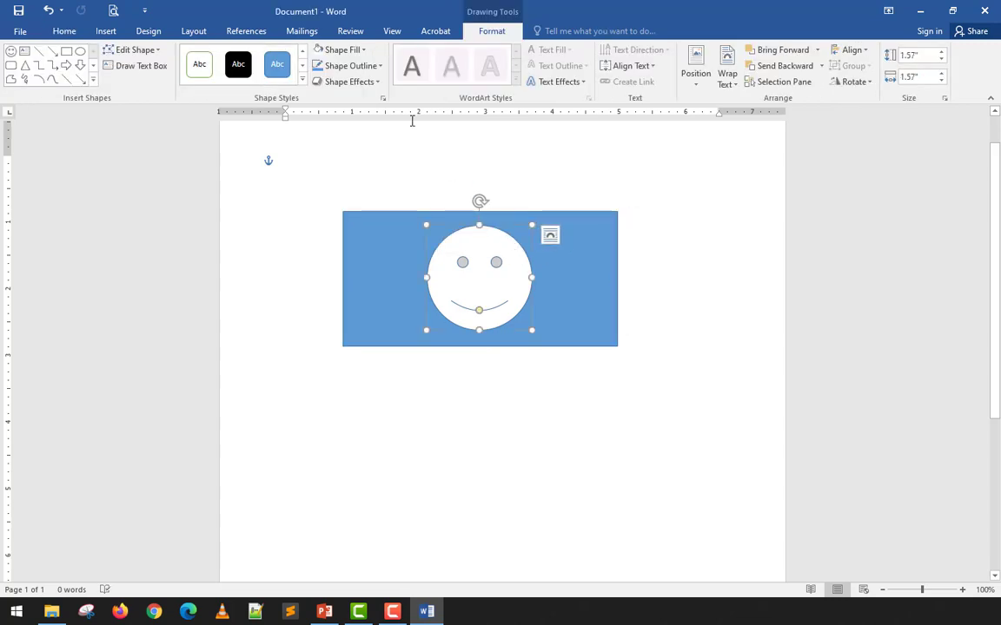
pyautogui.click(361, 51)
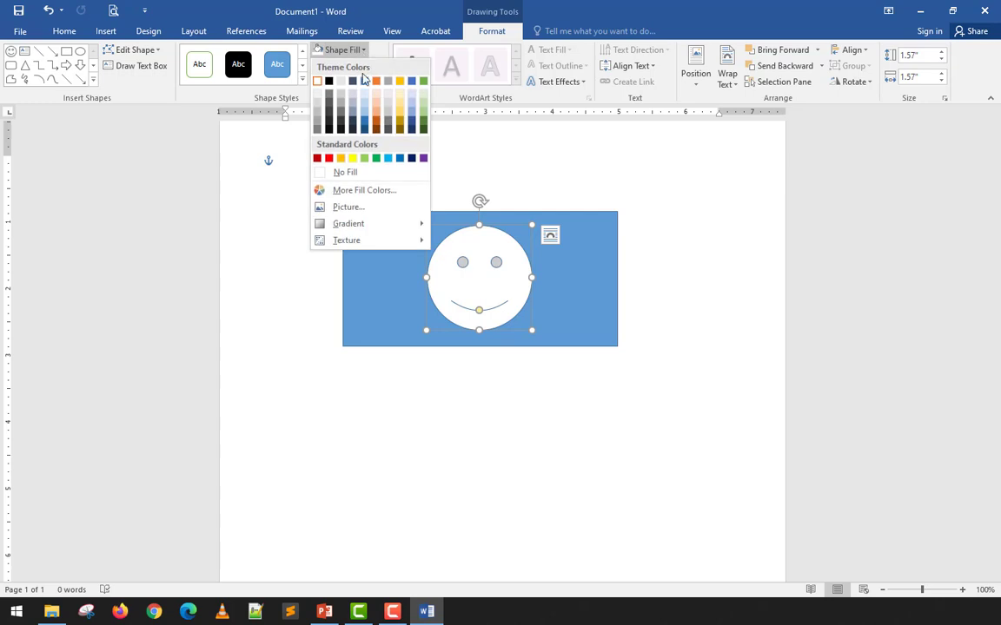
pyautogui.click(364, 178)
pyautogui.click(365, 179)
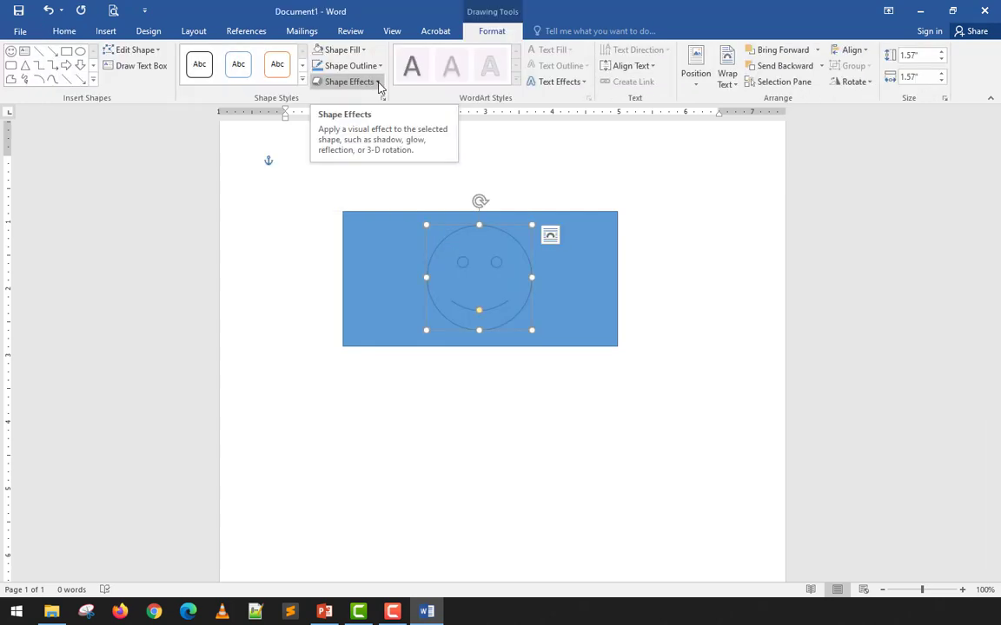
pyautogui.click(362, 50)
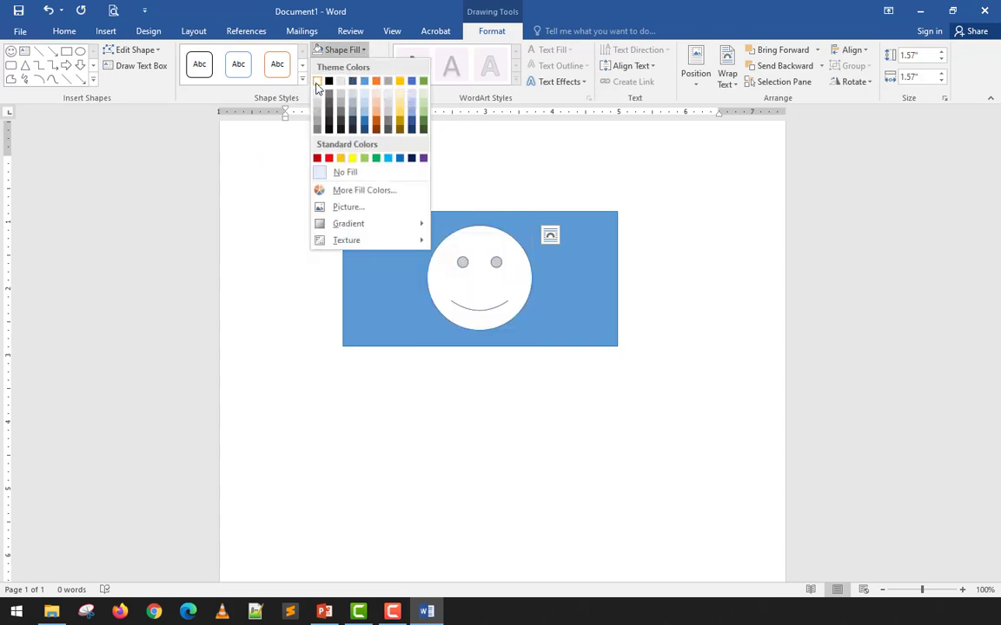
pyautogui.click(317, 84)
pyautogui.click(429, 373)
# Step: Delete the smiley face so only the blue rectangle remains
pyautogui.click(484, 290)
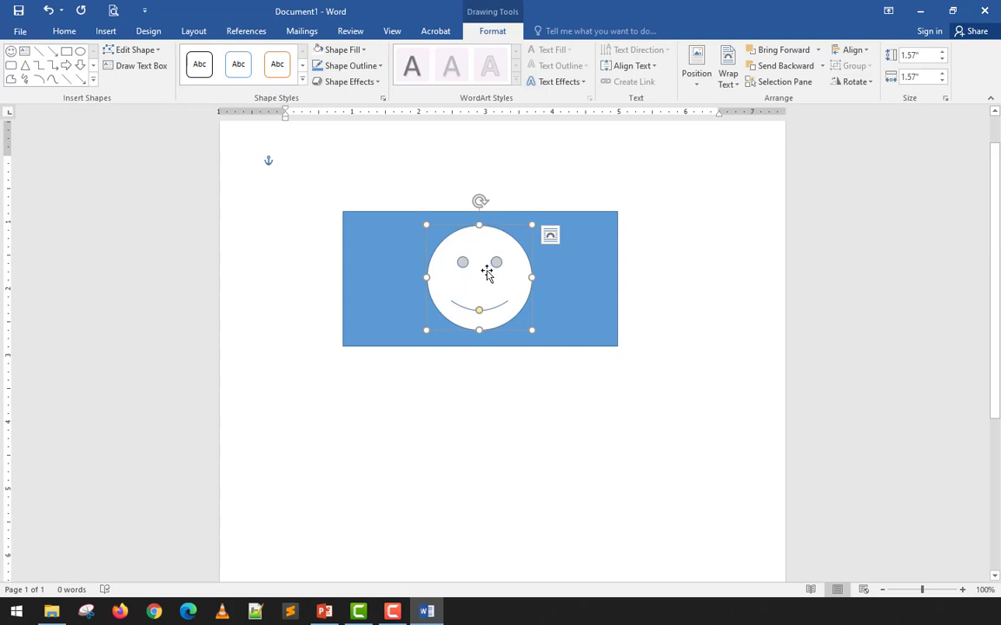
pyautogui.click(341, 49)
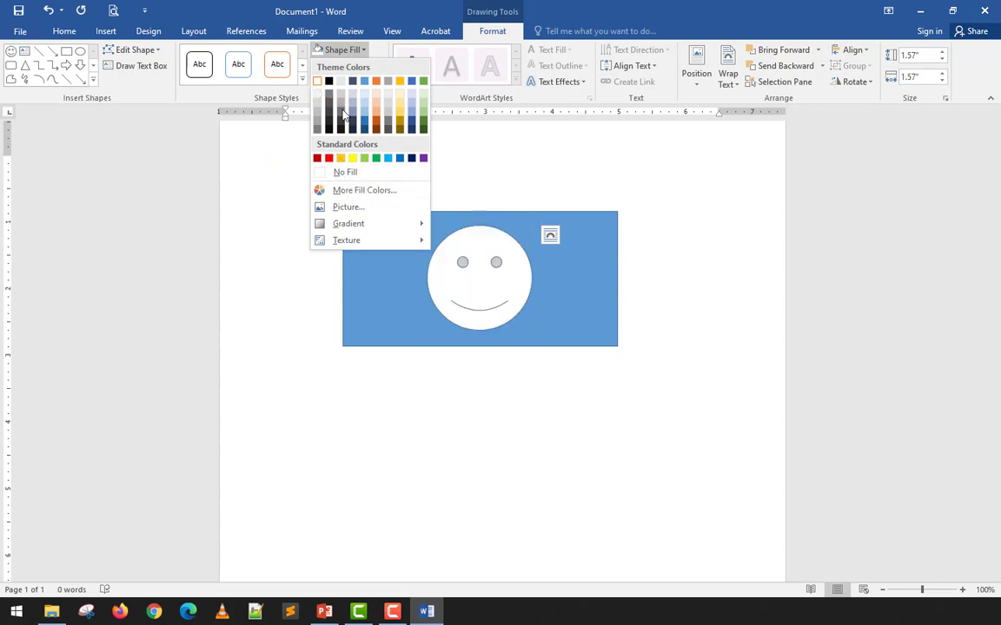
pyautogui.click(489, 257)
pyautogui.press('Delete')
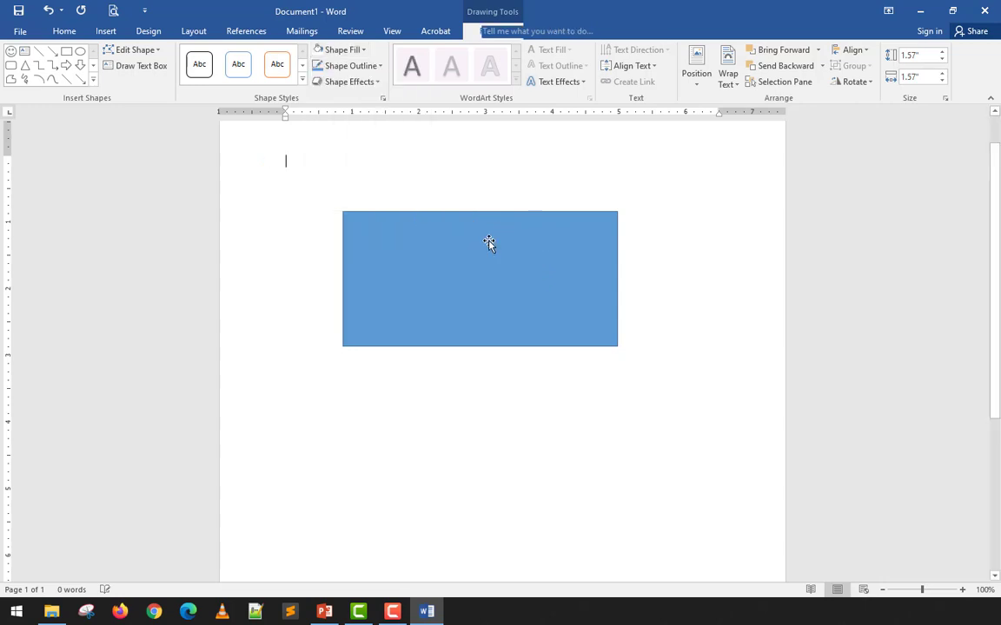
# Step: Open the custom Colors dialog and try grey-green, light red and pink spectrum colours
pyautogui.moveTo(489, 244); pyautogui.dragTo(569, 258)
pyautogui.click(363, 51)
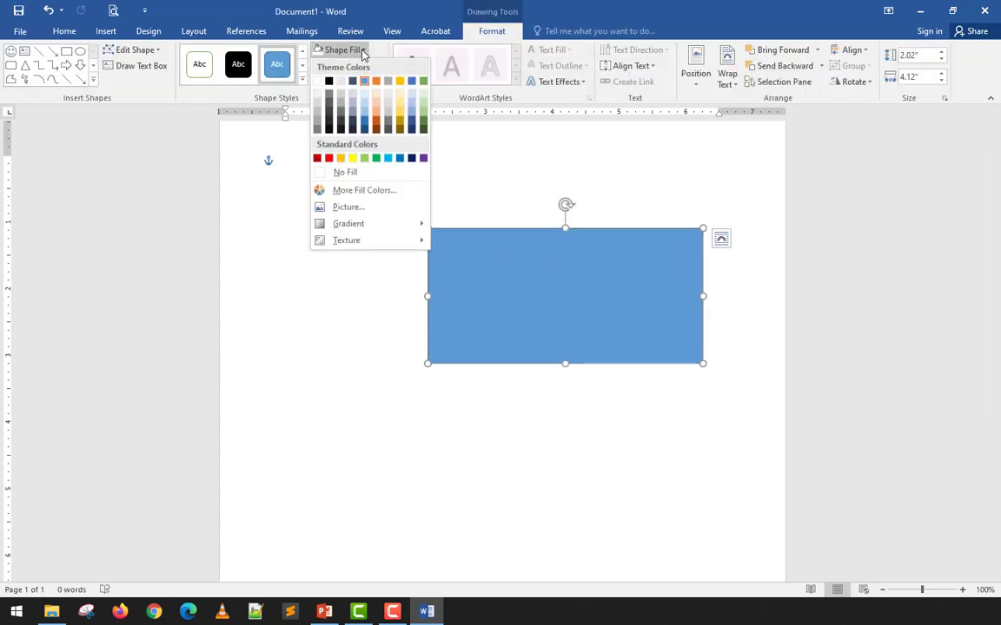
pyautogui.click(371, 195)
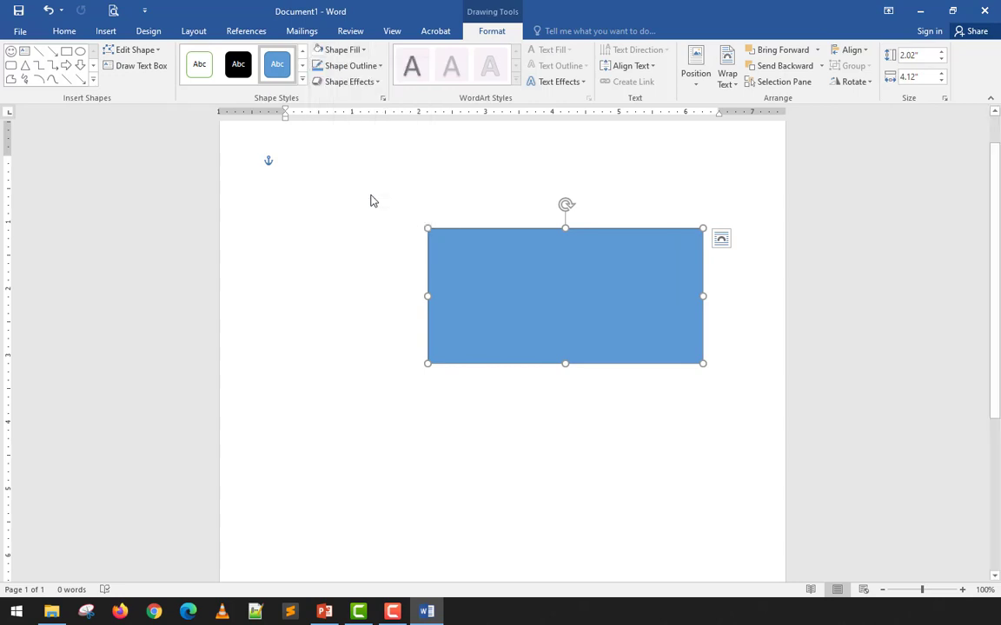
pyautogui.moveTo(422, 159); pyautogui.dragTo(186, 159)
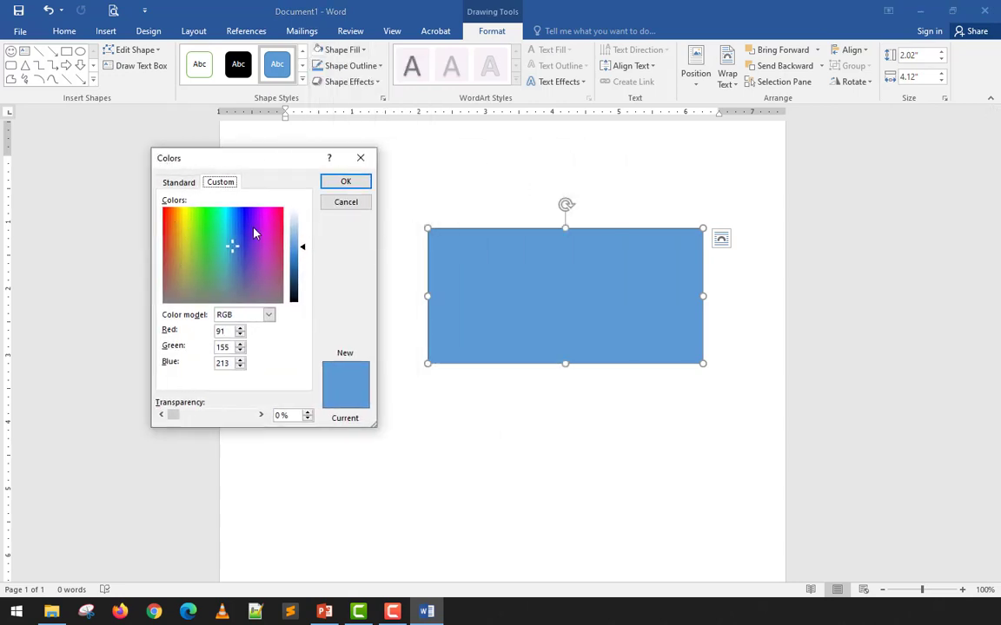
pyautogui.moveTo(280, 220); pyautogui.dragTo(165, 220)
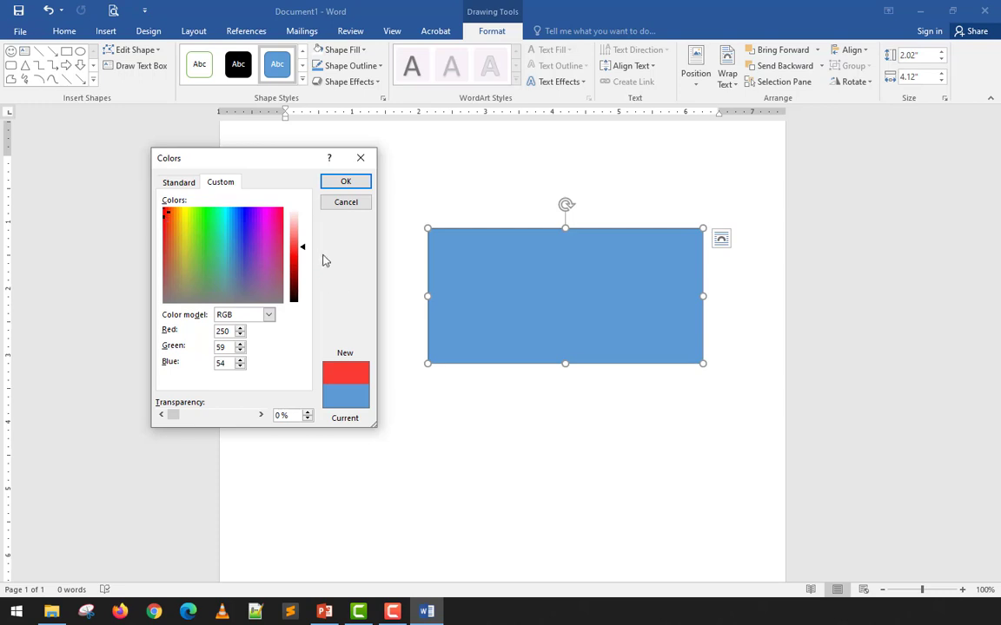
pyautogui.moveTo(305, 249)
pyautogui.mouseDown()
pyautogui.moveTo(310, 308)
pyautogui.moveTo(309, 207)
pyautogui.moveTo(314, 247)
pyautogui.mouseUp()
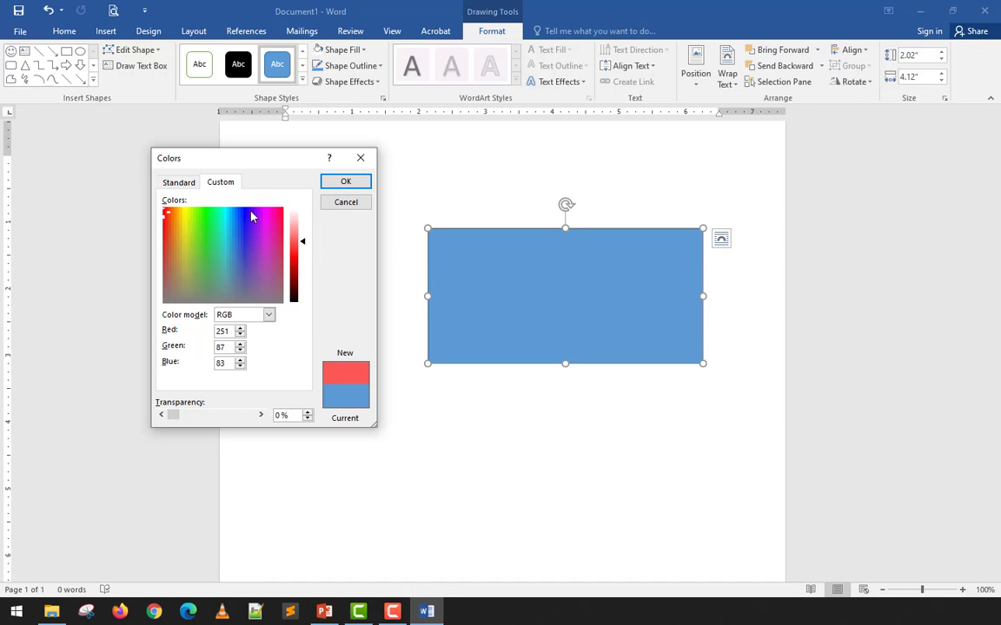
pyautogui.moveTo(206, 259)
pyautogui.mouseDown()
pyautogui.moveTo(217, 246)
pyautogui.moveTo(261, 253)
pyautogui.moveTo(268, 265)
pyautogui.moveTo(246, 278)
pyautogui.moveTo(196, 272)
pyautogui.mouseUp()
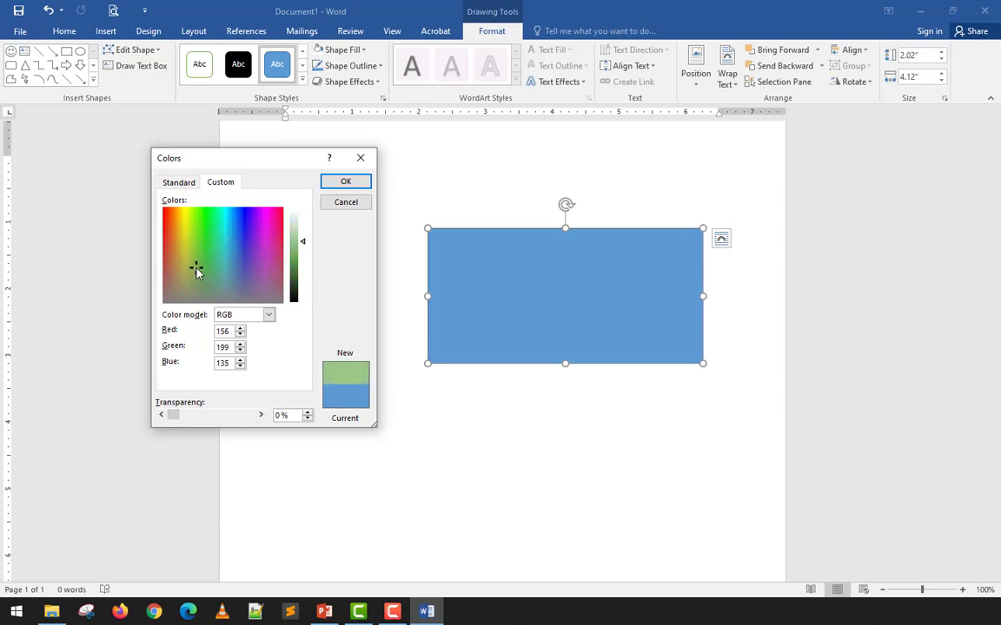
# Step: Try brighter green and greyish teal custom colours, switching between Standard and Custom palettes
pyautogui.click(182, 184)
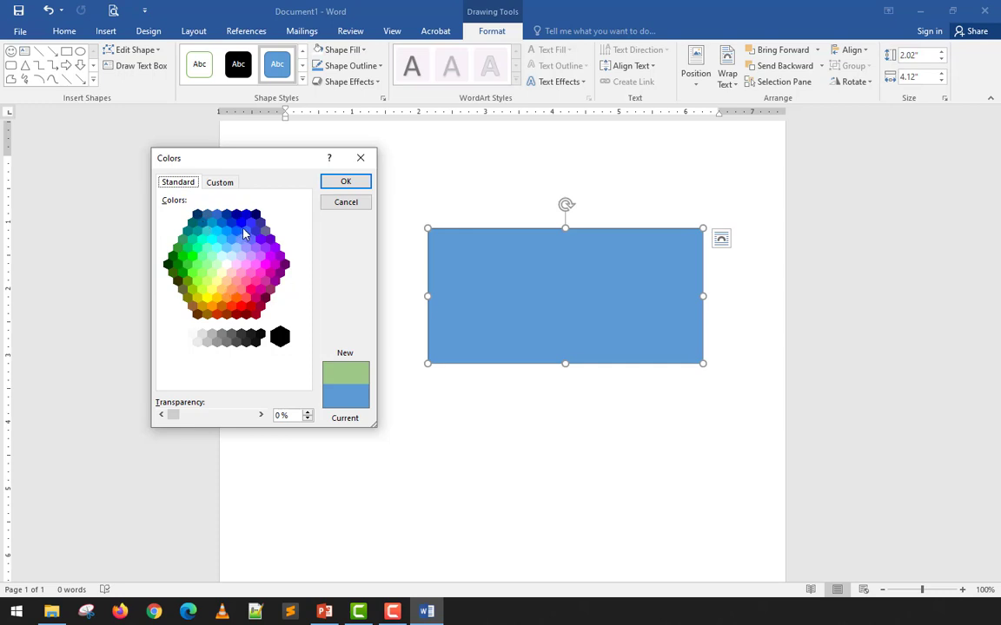
pyautogui.click(219, 183)
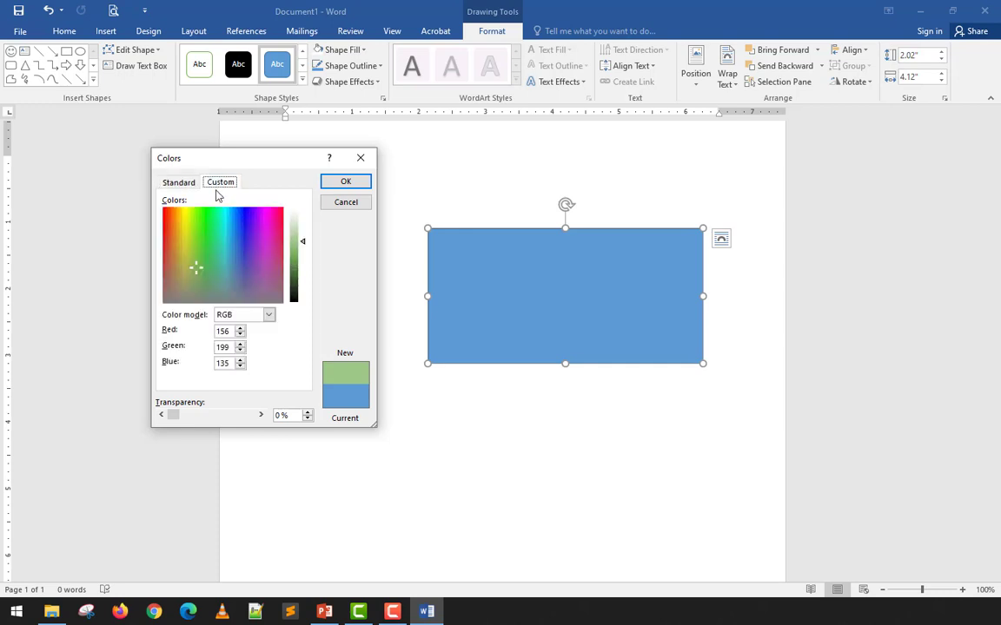
pyautogui.moveTo(202, 265); pyautogui.dragTo(207, 246)
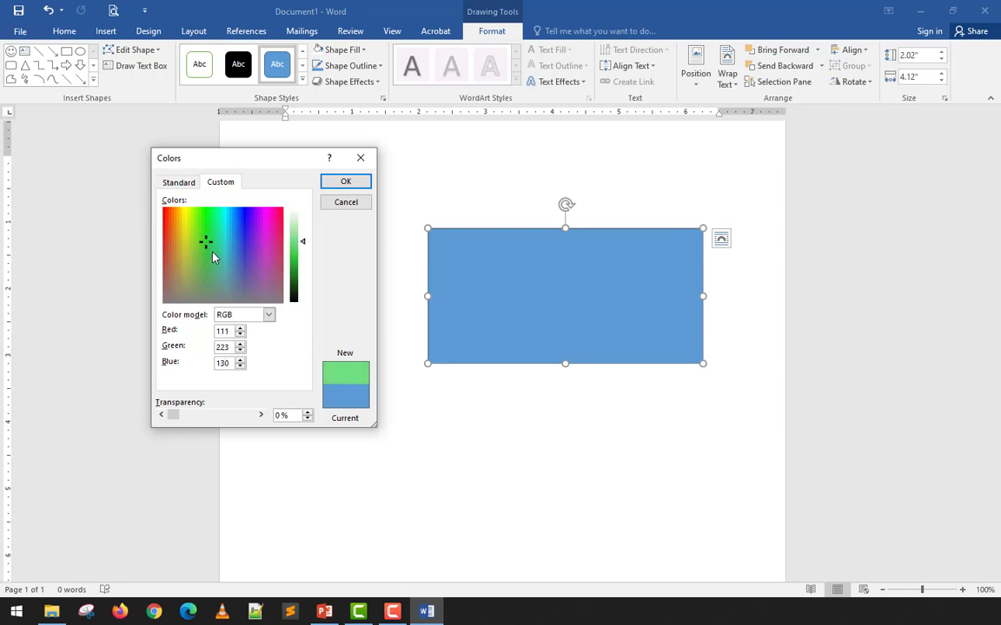
pyautogui.moveTo(176, 227); pyautogui.dragTo(235, 231)
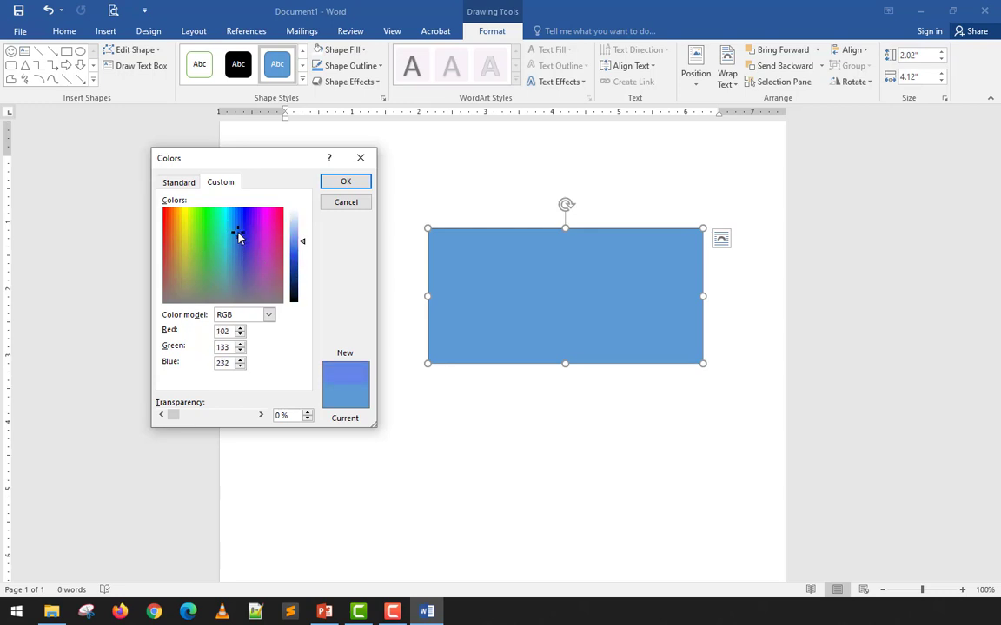
pyautogui.click(269, 314)
pyautogui.click(180, 184)
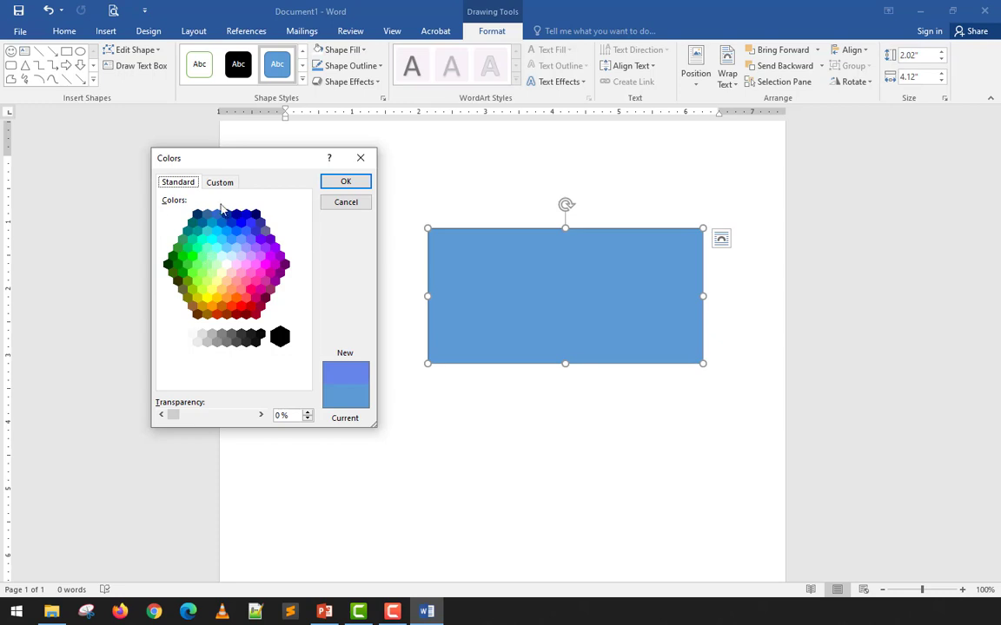
pyautogui.click(219, 184)
# Step: Preview cyan, orange, pink, magenta and brown swatches, then apply dark olive and reselect the rectangle
pyautogui.click(176, 184)
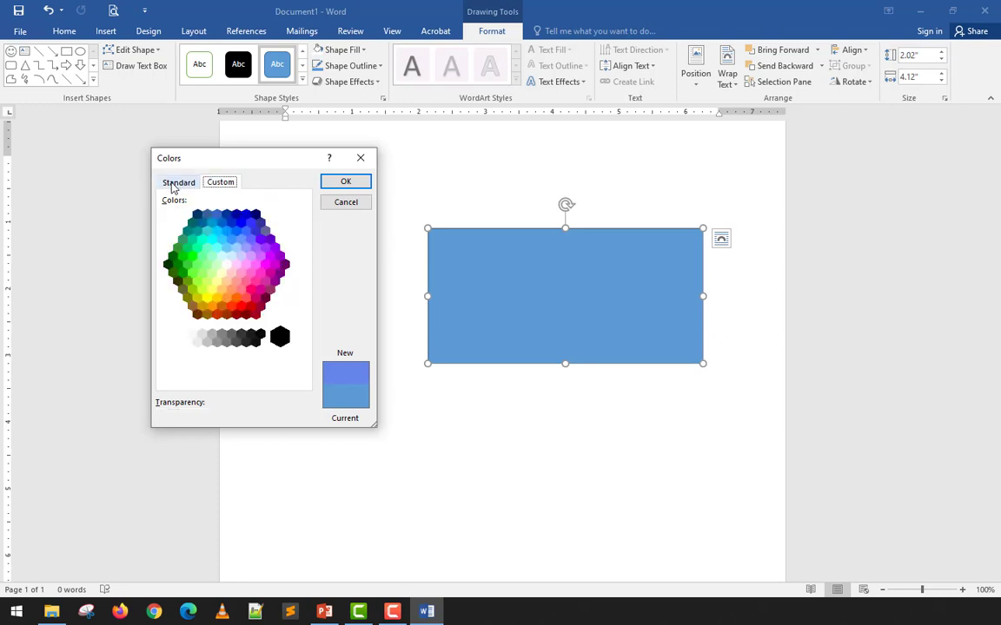
pyautogui.click(207, 250)
pyautogui.click(221, 286)
pyautogui.click(240, 289)
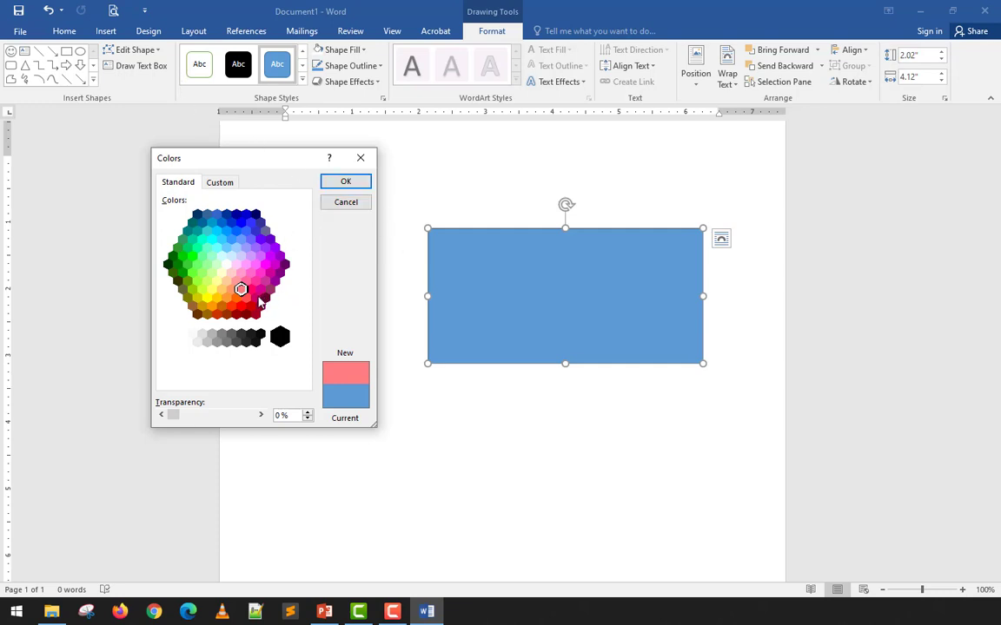
pyautogui.click(270, 290)
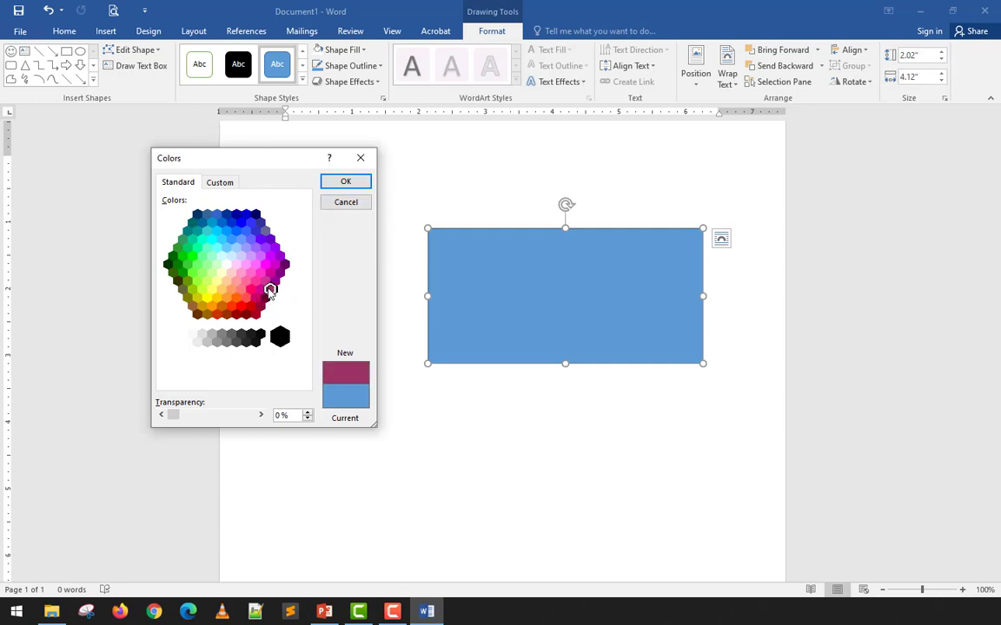
pyautogui.click(207, 313)
pyautogui.click(177, 281)
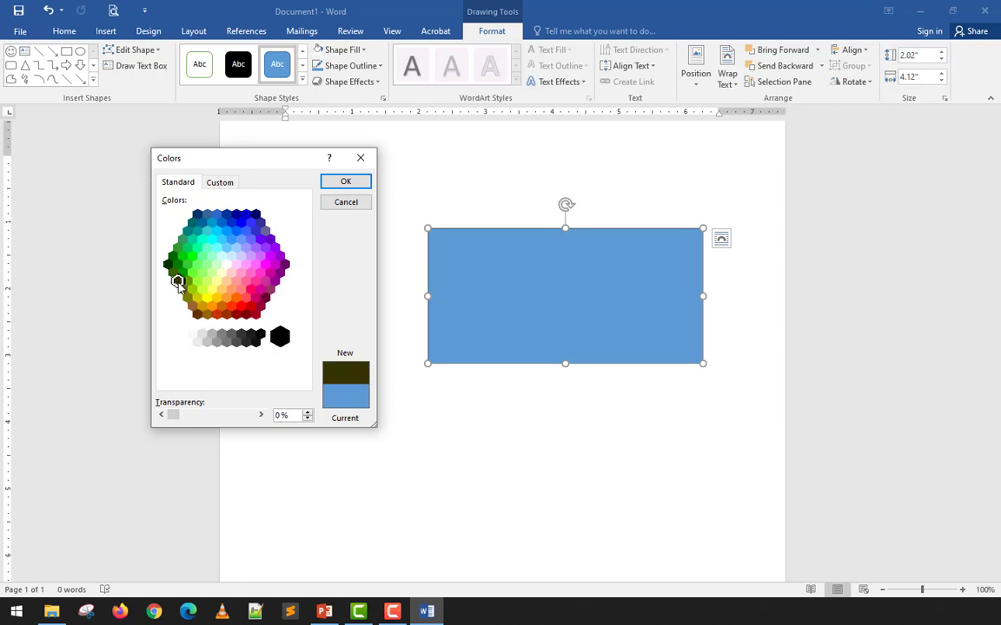
pyautogui.click(353, 183)
pyautogui.click(367, 236)
pyautogui.doubleClick(482, 320)
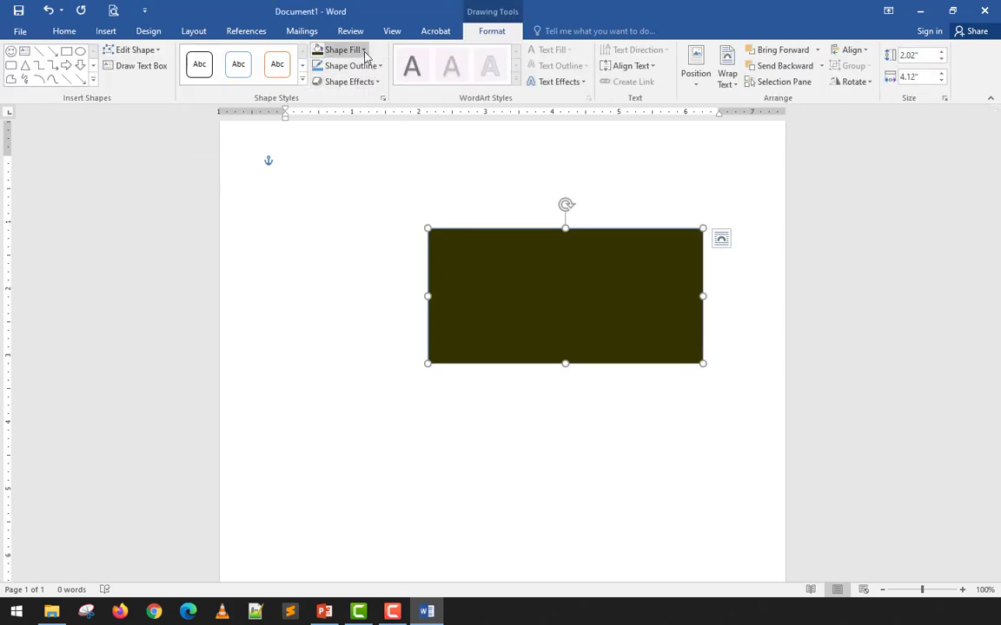
# Step: Choose a picture fill from a file and insert the Ikigai Venn-diagram image from Pictures
pyautogui.click(343, 50)
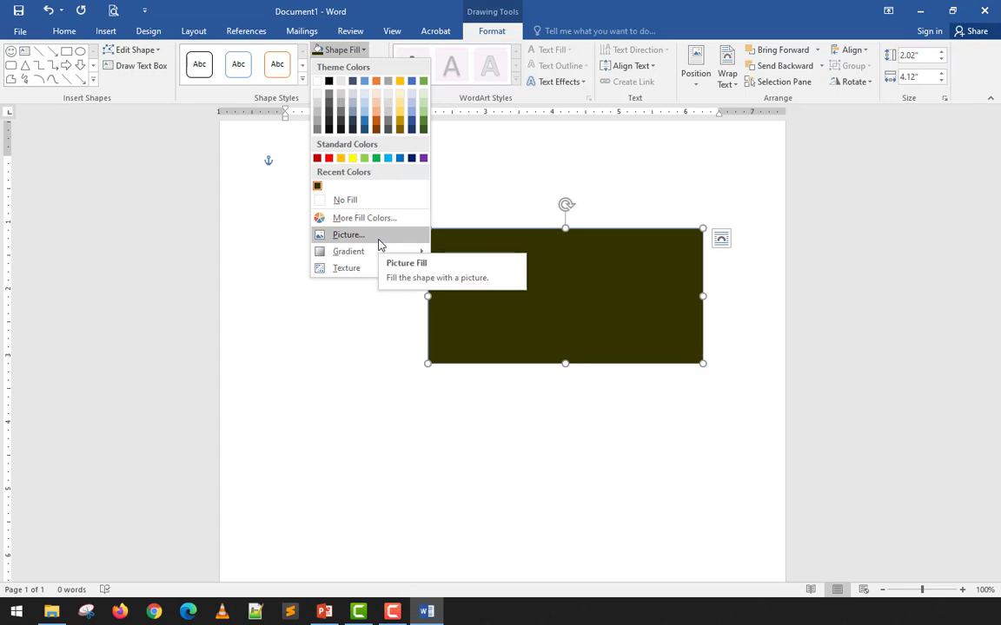
pyautogui.click(348, 234)
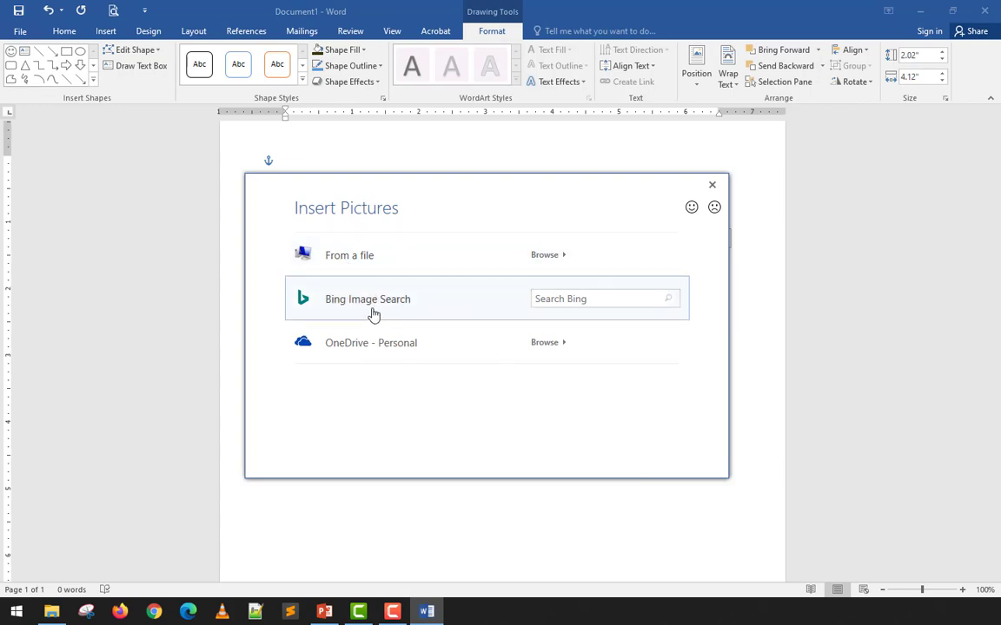
pyautogui.click(357, 255)
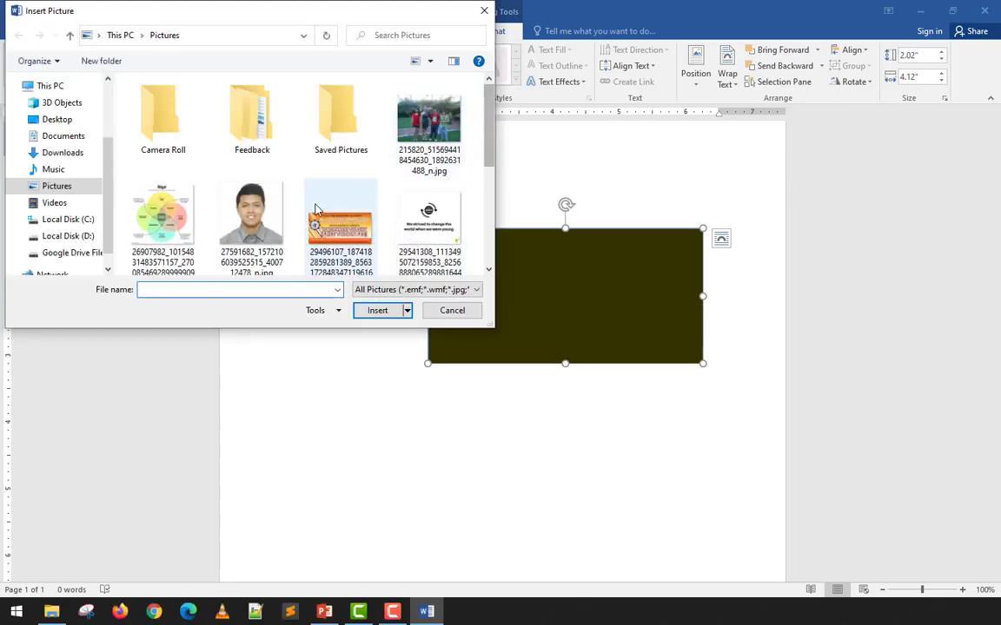
pyautogui.click(265, 224)
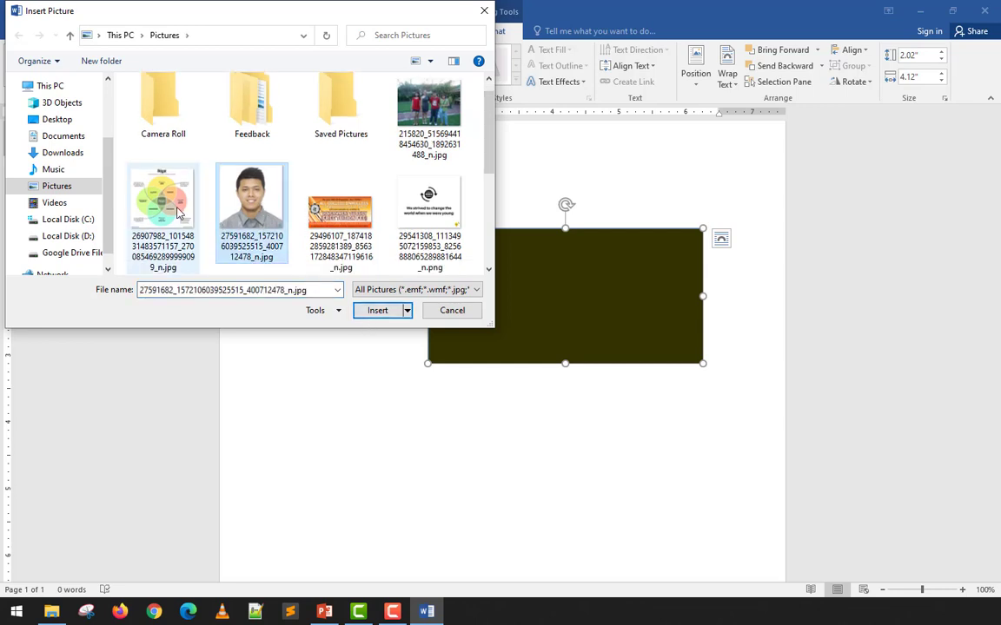
pyautogui.click(163, 193)
pyautogui.click(375, 312)
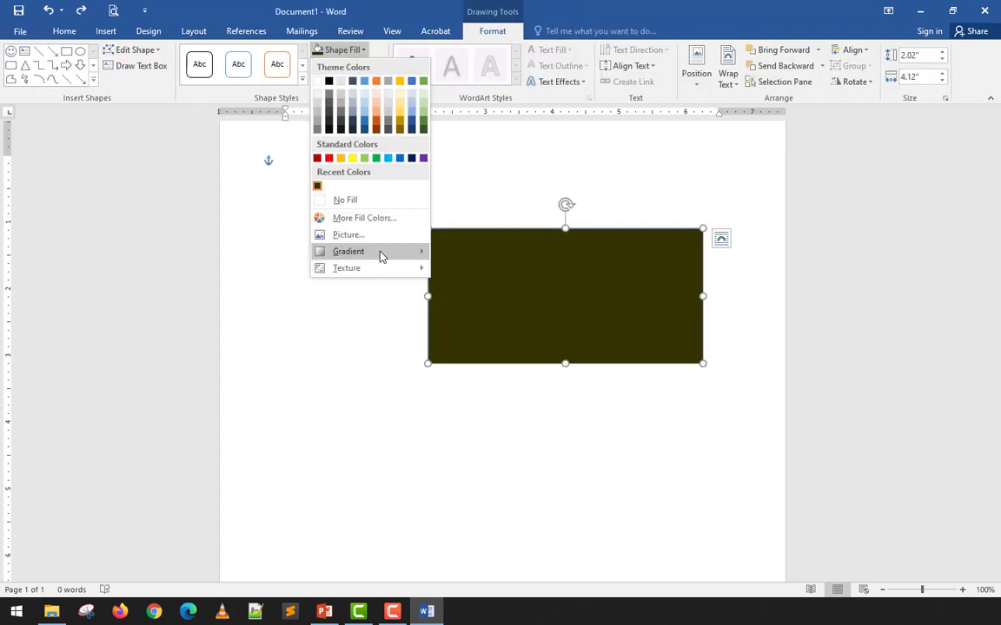
pyautogui.moveTo(380, 255)
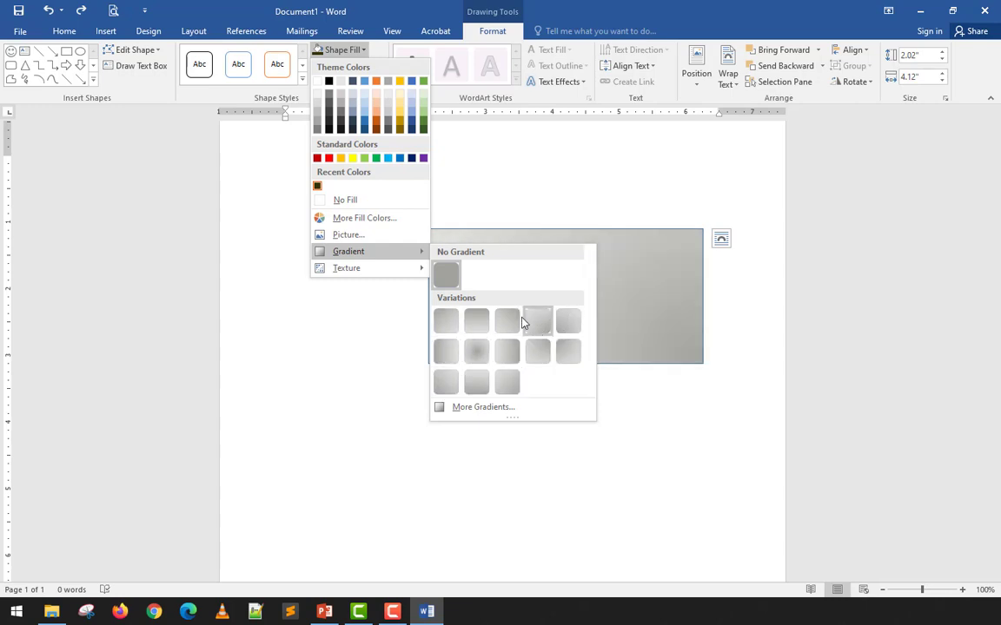
# Step: Apply a grey gradient variation, then open More Gradients in the Format Shape pane
pyautogui.click(450, 351)
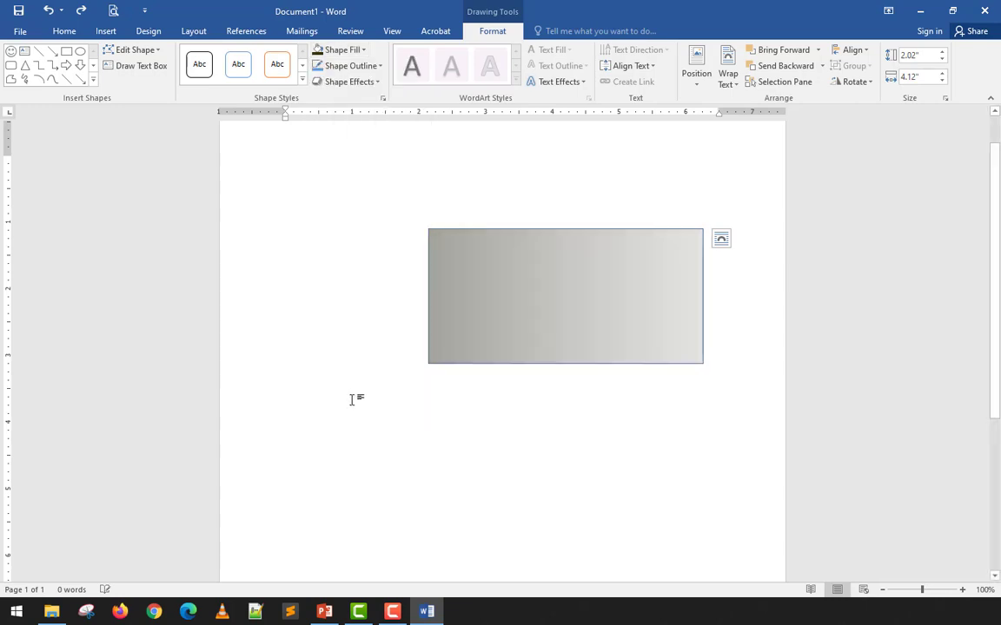
pyautogui.click(353, 397)
pyautogui.click(546, 331)
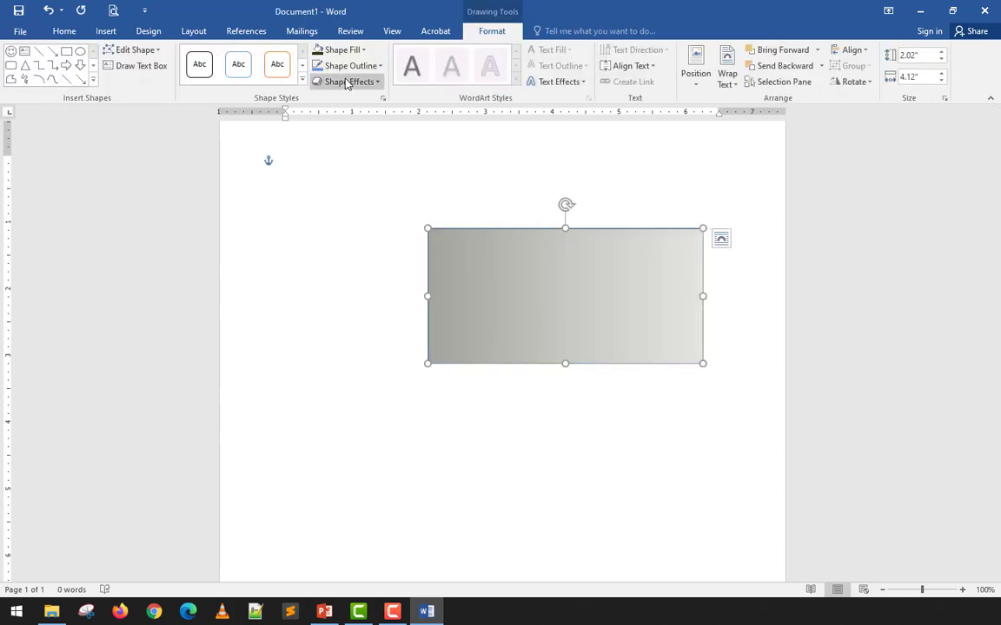
pyautogui.click(363, 52)
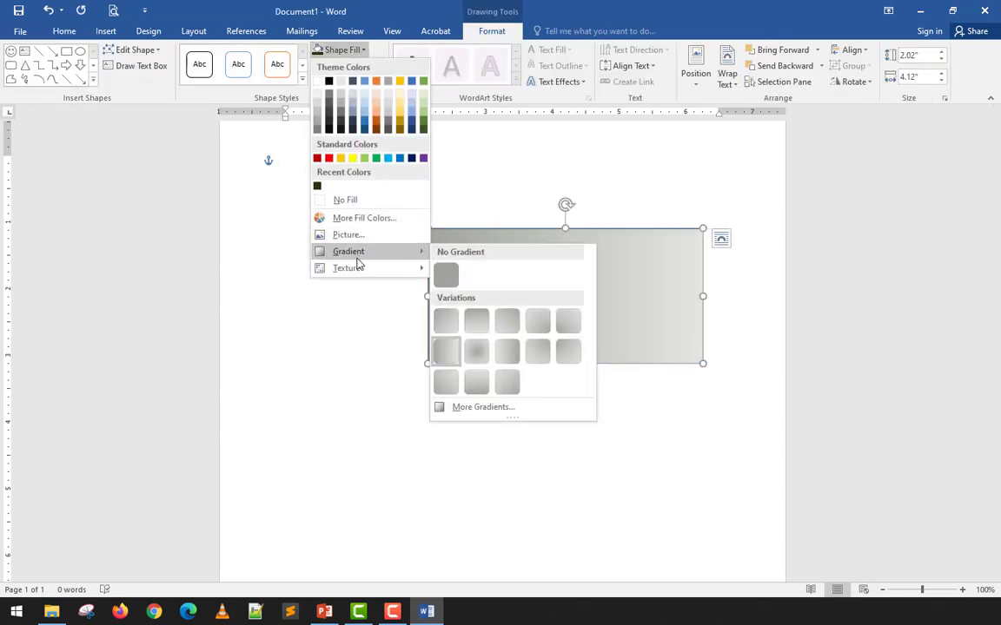
pyautogui.click(457, 408)
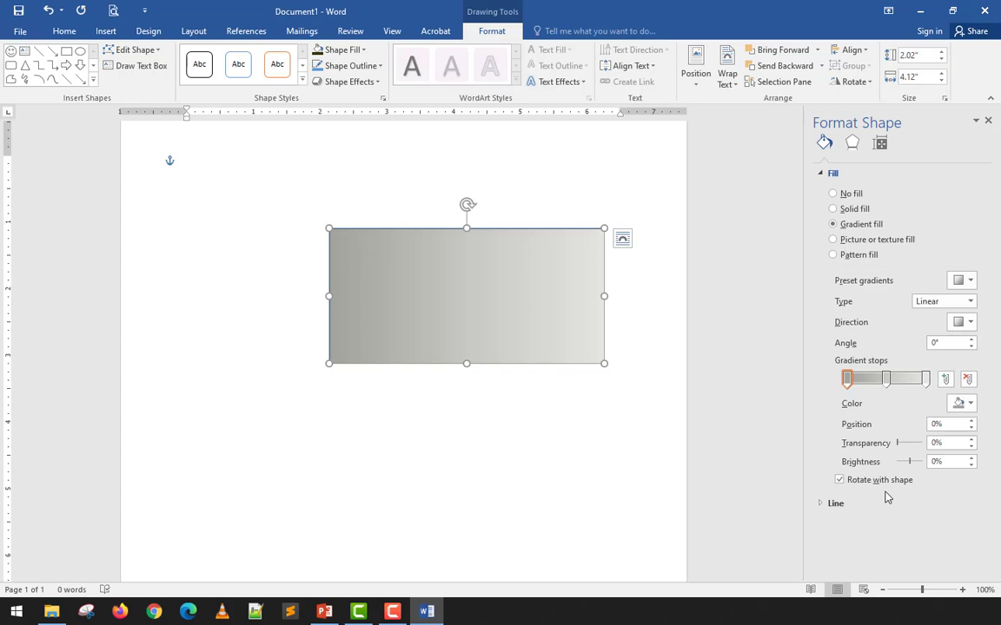
# Step: Apply the green radial preset gradient to the rectangle
pyautogui.click(969, 281)
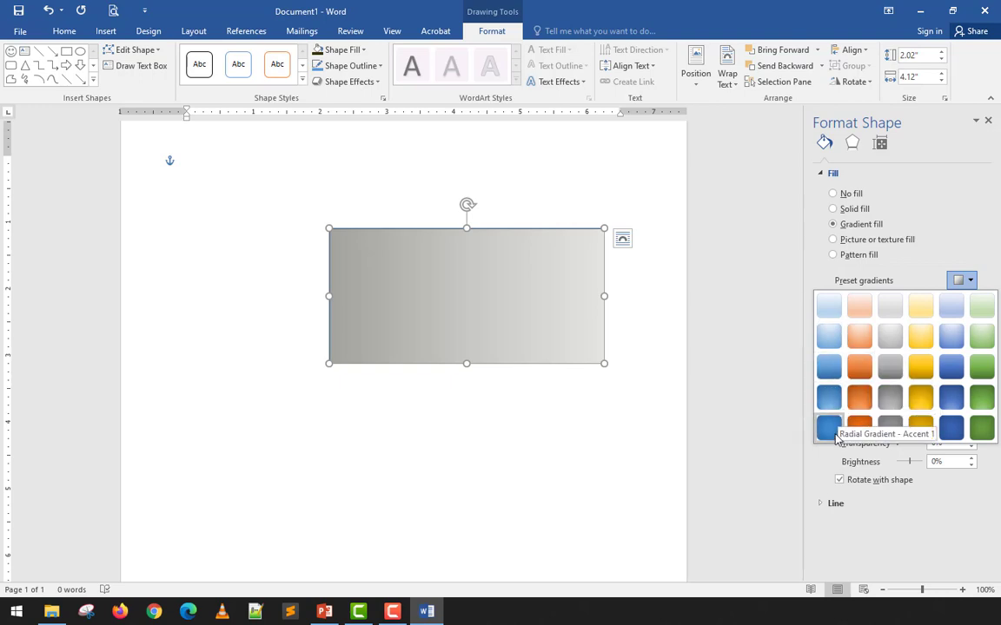
pyautogui.click(981, 432)
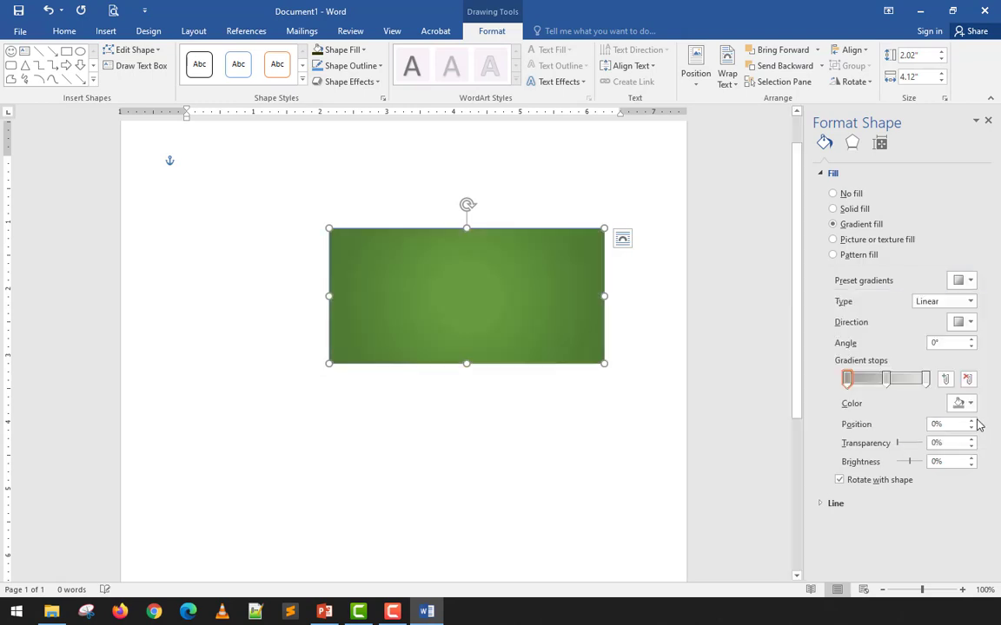
pyautogui.click(486, 396)
pyautogui.click(520, 327)
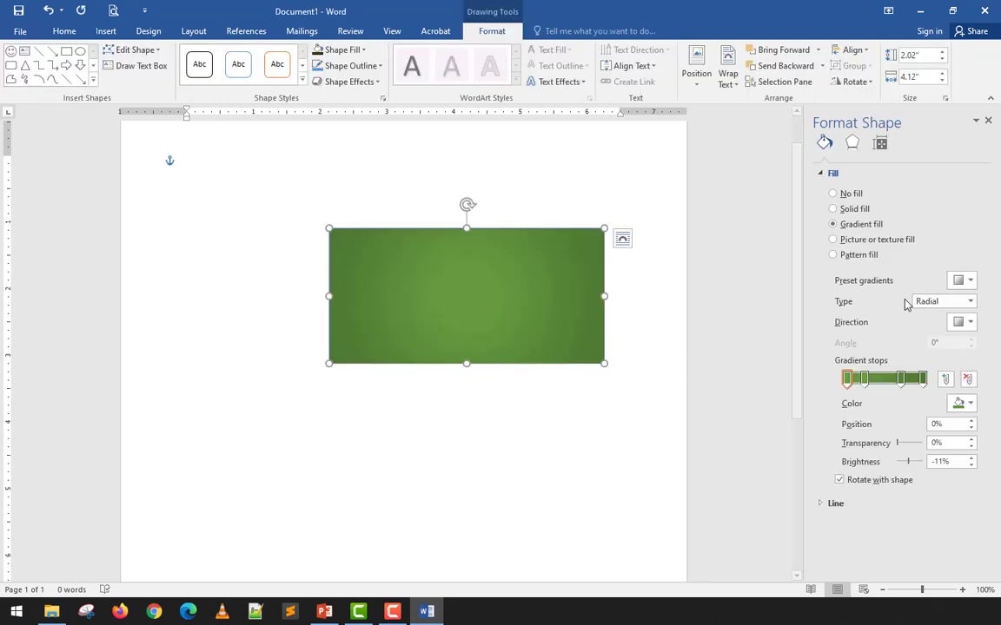
# Step: Try Linear, Radial, Rectangular and Path gradient types, settling on Linear
pyautogui.click(970, 302)
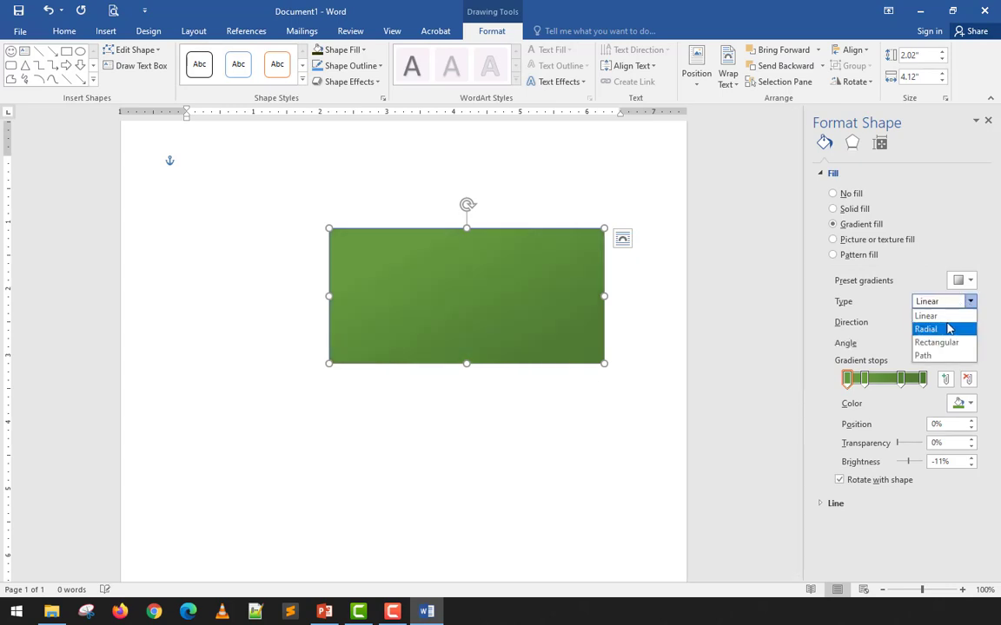
pyautogui.click(949, 328)
pyautogui.click(970, 301)
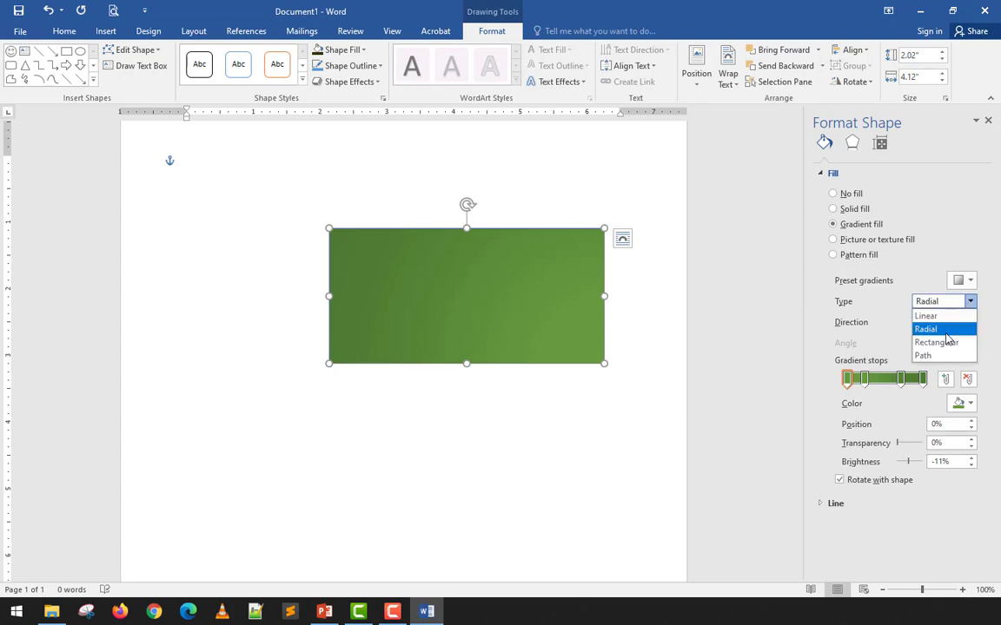
pyautogui.click(938, 342)
pyautogui.click(970, 302)
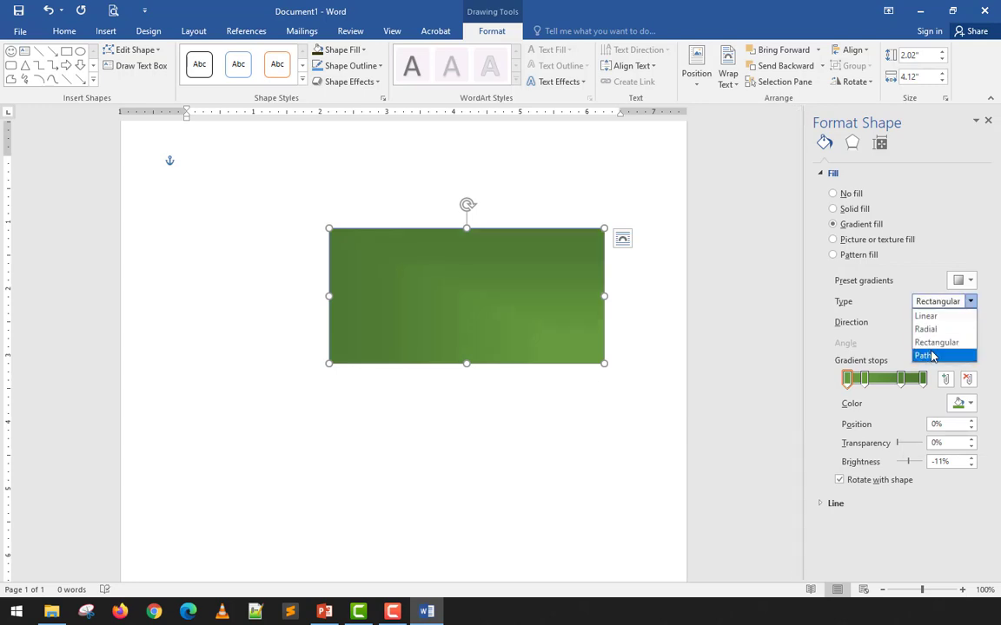
pyautogui.click(927, 356)
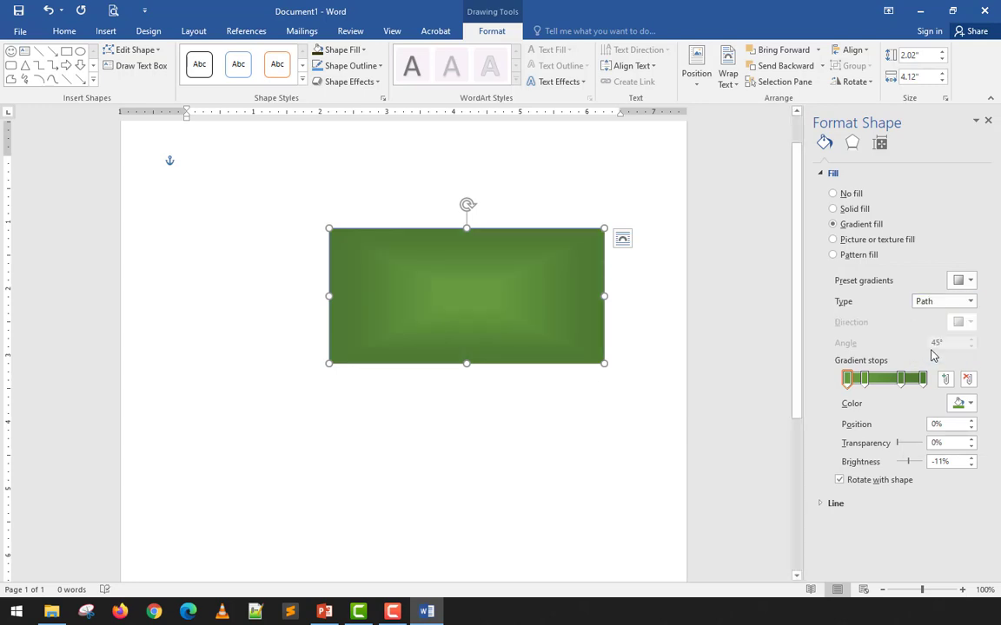
pyautogui.click(938, 303)
pyautogui.click(930, 319)
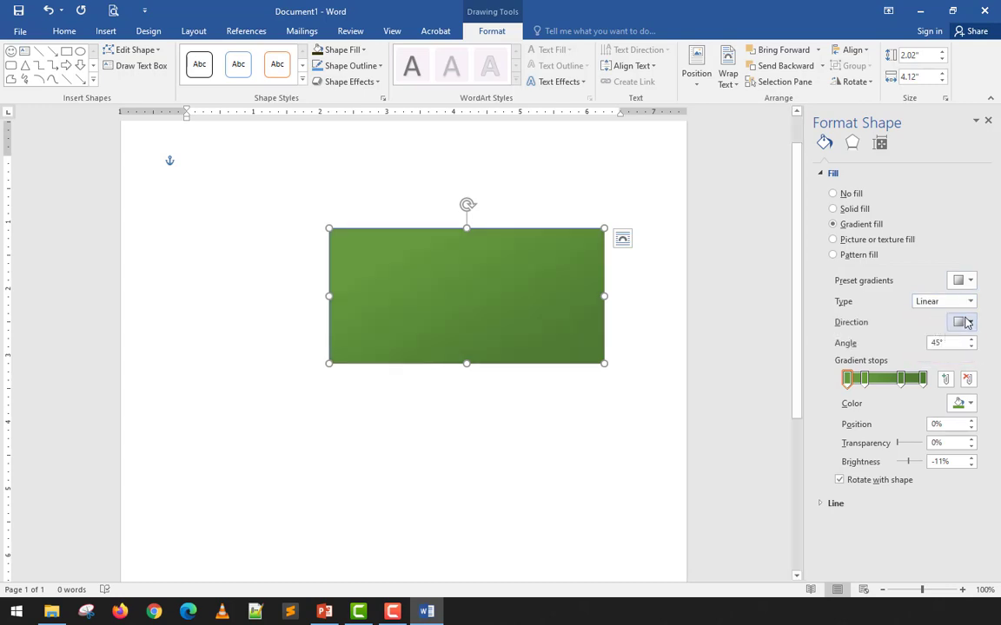
# Step: Set the gradient direction to Linear Left and start editing the Angle value
pyautogui.click(970, 322)
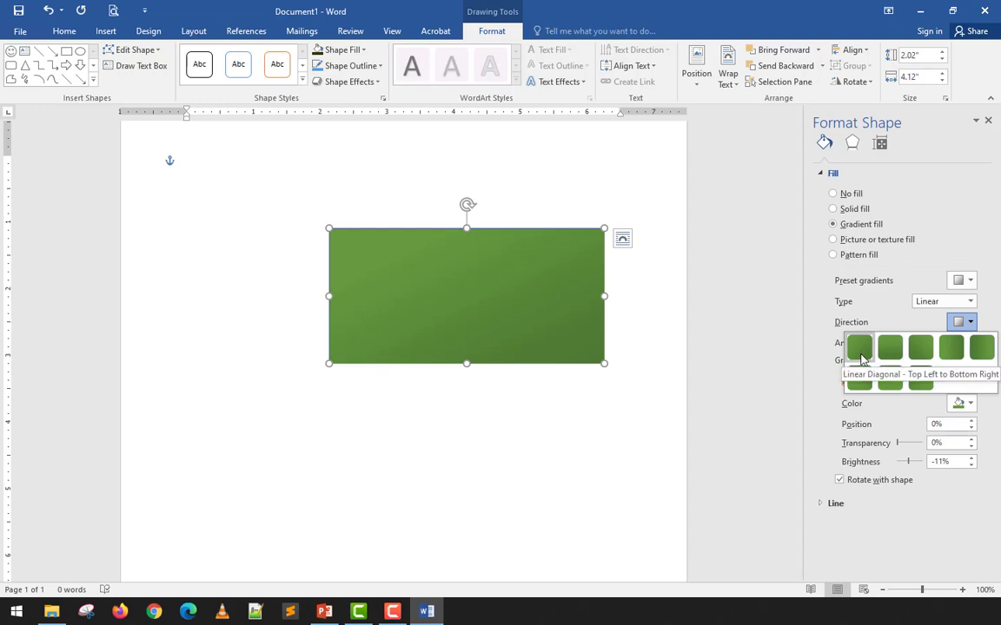
pyautogui.click(979, 348)
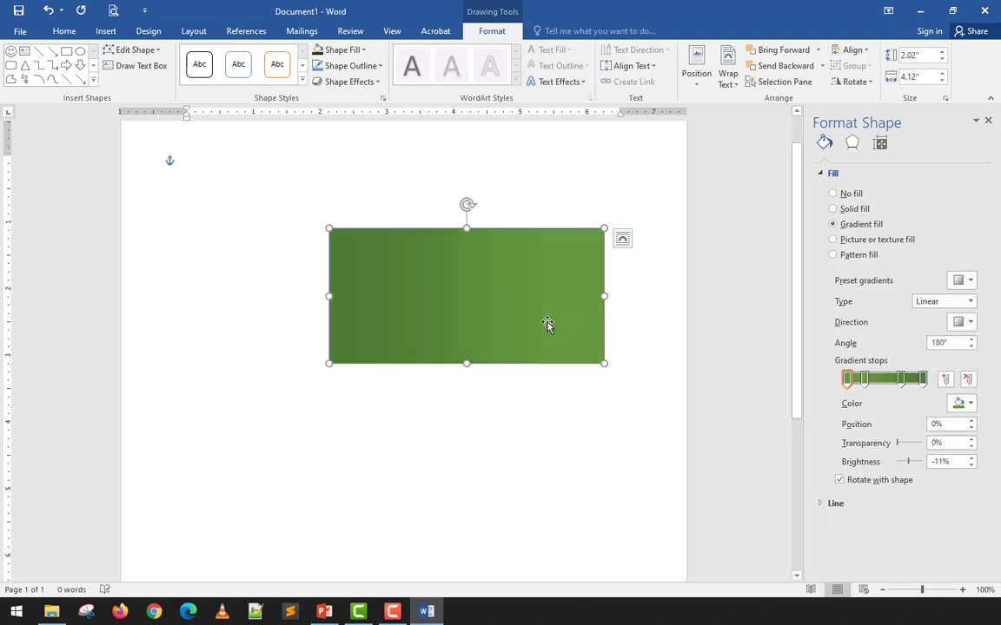
pyautogui.click(969, 322)
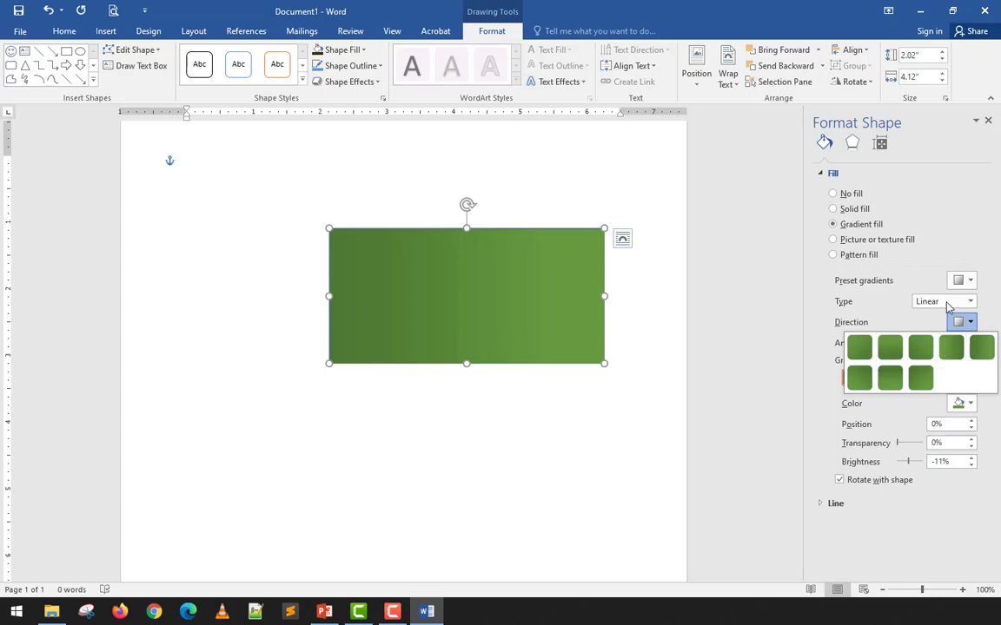
pyautogui.click(947, 304)
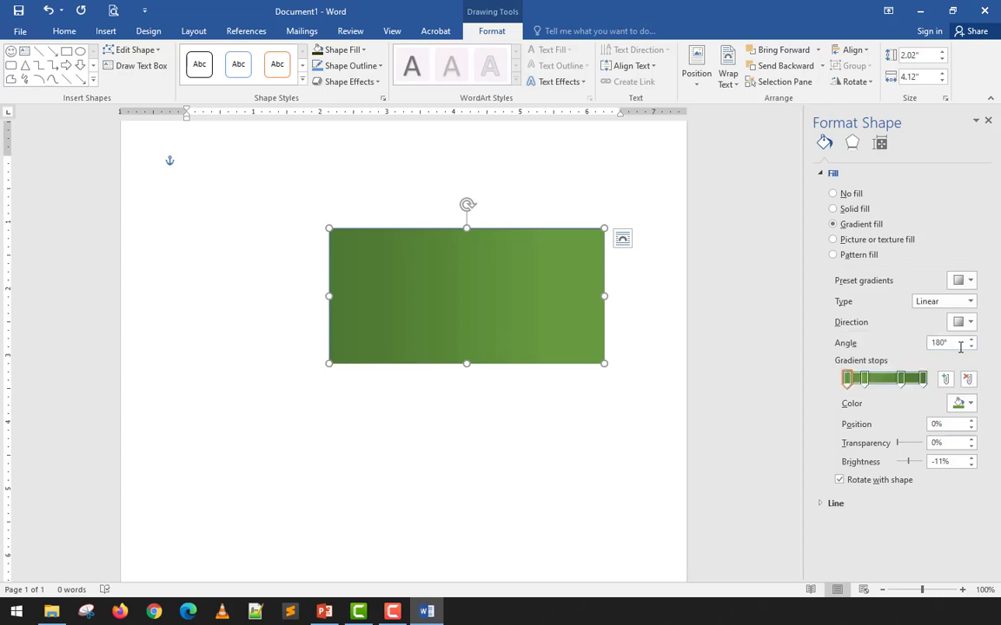
pyautogui.click(956, 344)
# Step: Adjust the gradient angle between 260° and 300°, and make the rightmost gradient stop black
pyautogui.click(971, 339)
pyautogui.click(970, 347)
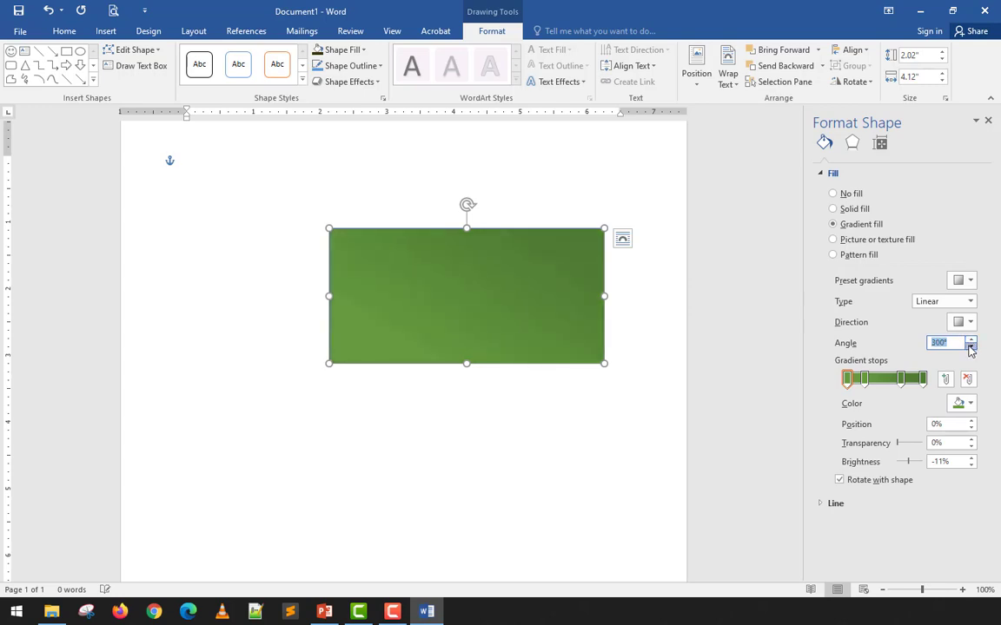
pyautogui.click(969, 347)
pyautogui.click(969, 346)
pyautogui.click(969, 347)
pyautogui.click(969, 347)
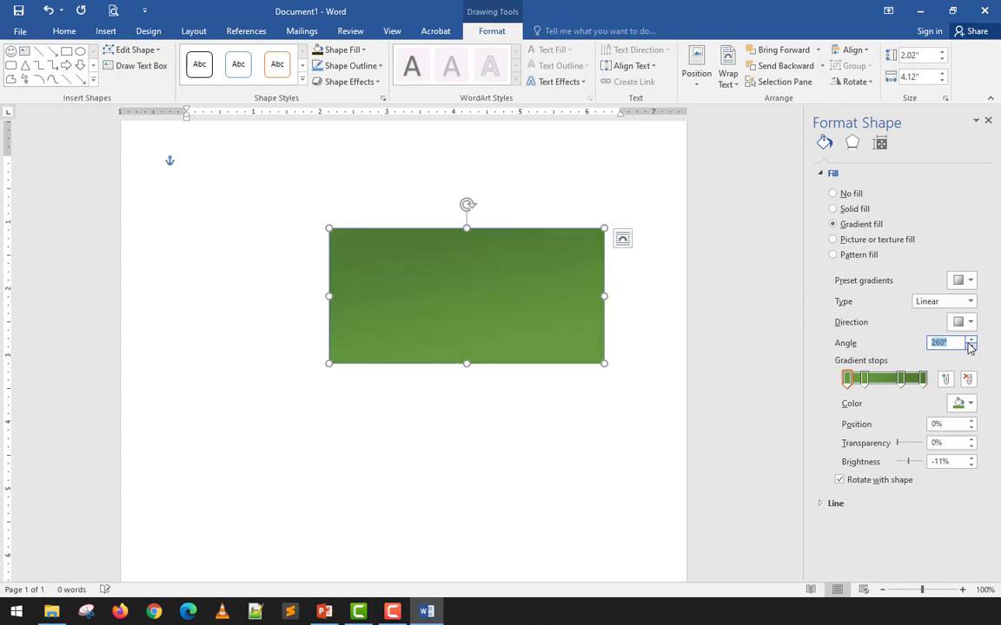
pyautogui.click(923, 379)
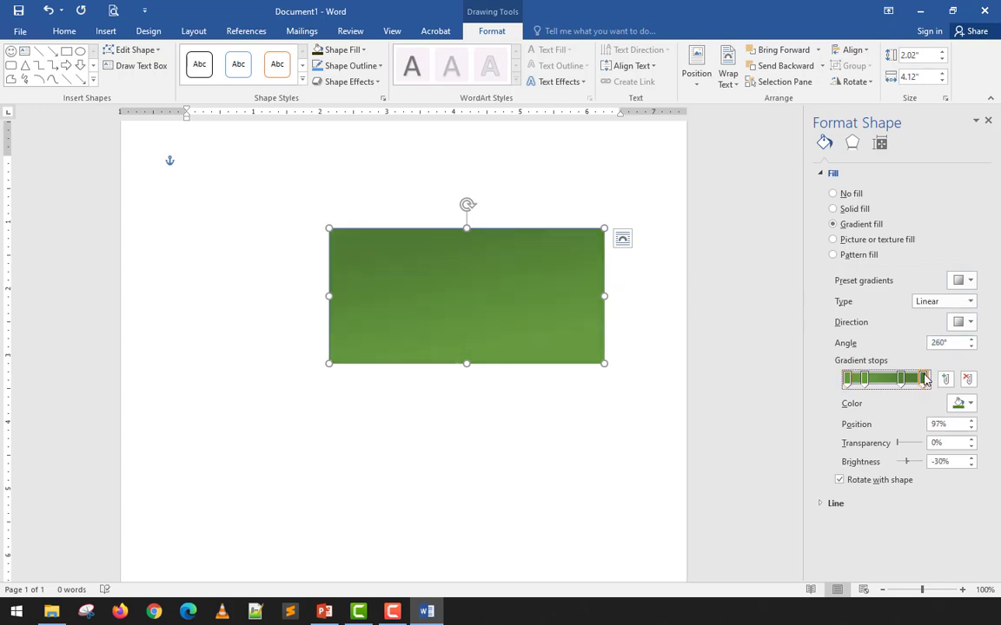
pyautogui.click(964, 403)
pyautogui.click(898, 438)
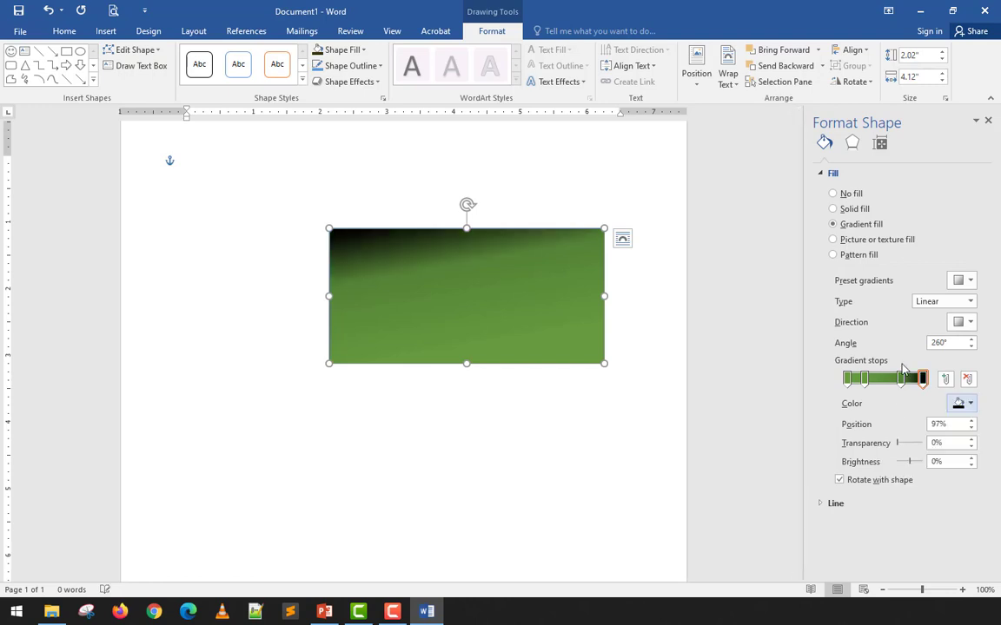
# Step: Set the gradient angle to 180° and drag the black stop to 100%
pyautogui.click(971, 340)
pyautogui.moveTo(971, 341); pyautogui.dragTo(971, 341)
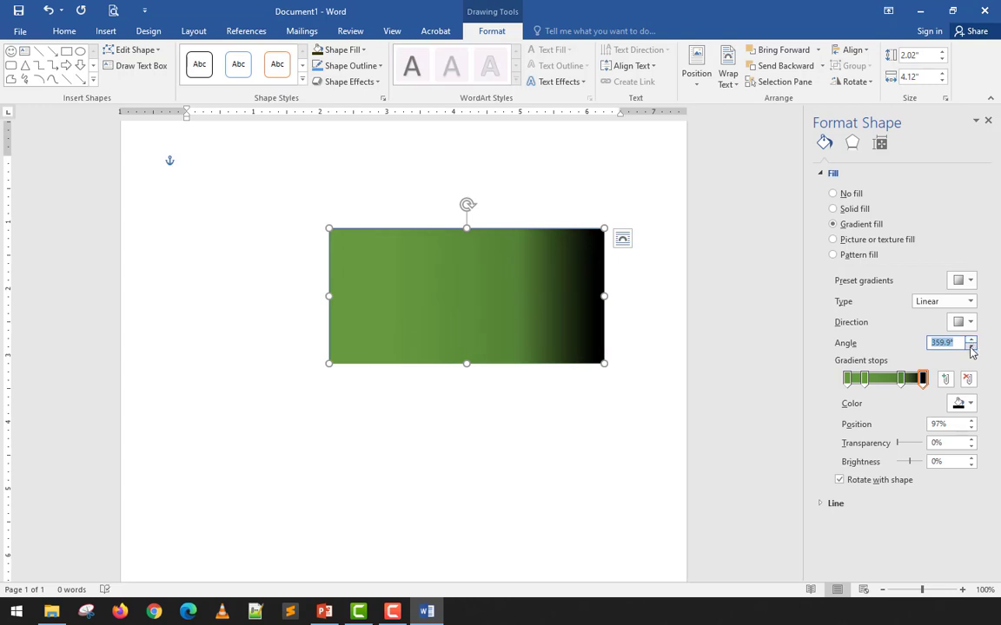
pyautogui.moveTo(970, 351); pyautogui.dragTo(970, 351)
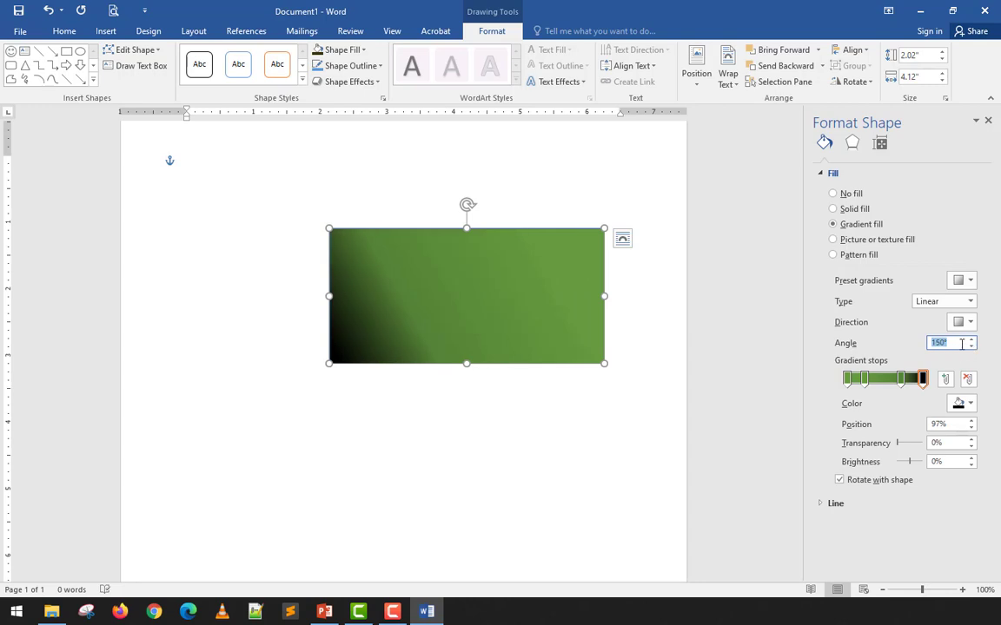
pyautogui.click(970, 340)
pyautogui.click(970, 339)
pyautogui.click(971, 340)
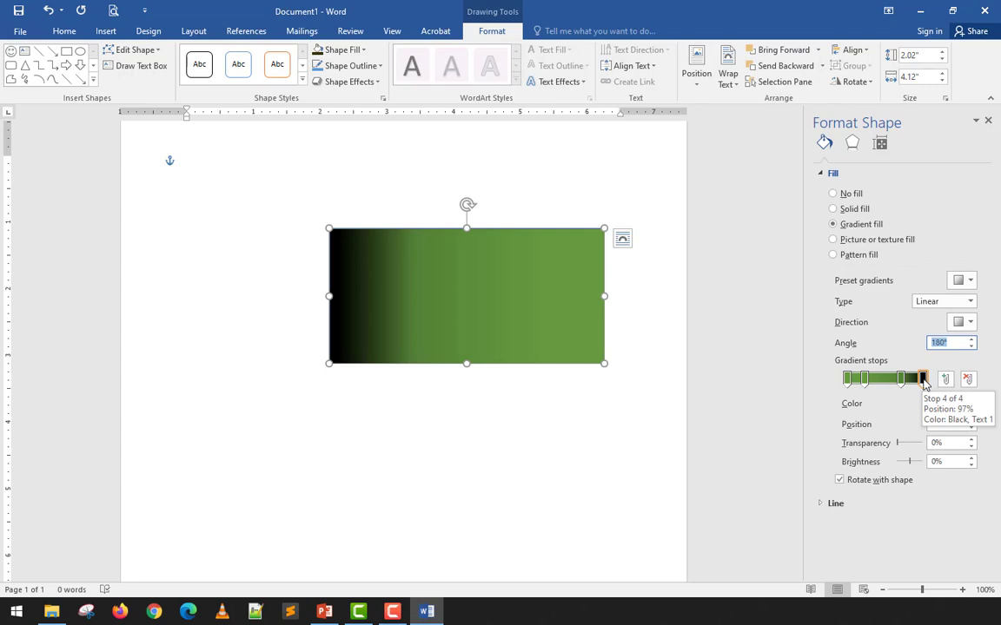
pyautogui.moveTo(924, 384); pyautogui.dragTo(928, 384)
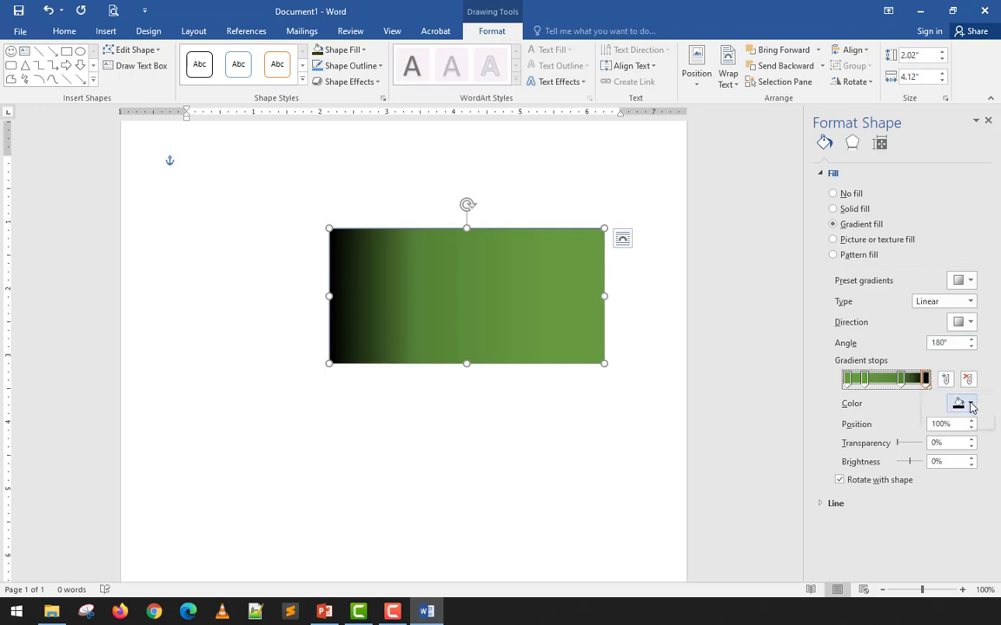
# Step: Soften the end stop to dark grey-black and turn the 69% stop grey
pyautogui.click(970, 405)
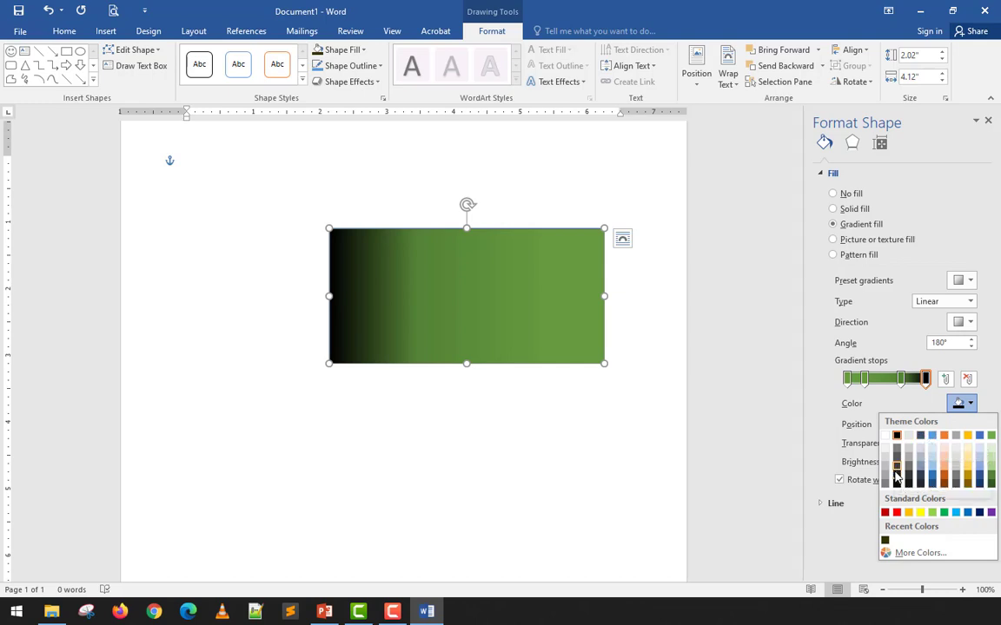
pyautogui.click(897, 481)
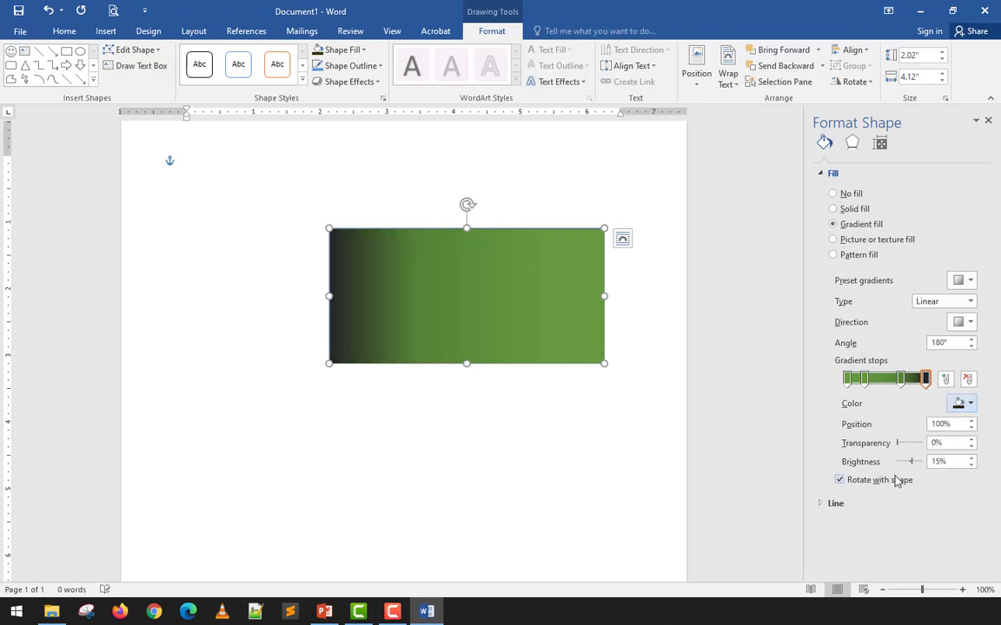
pyautogui.click(902, 382)
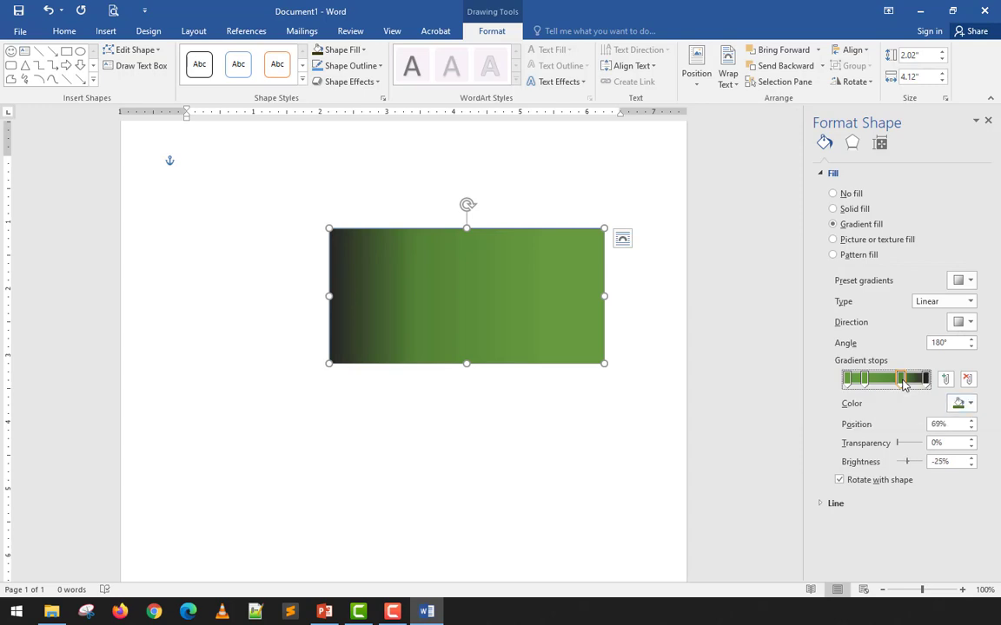
pyautogui.click(962, 403)
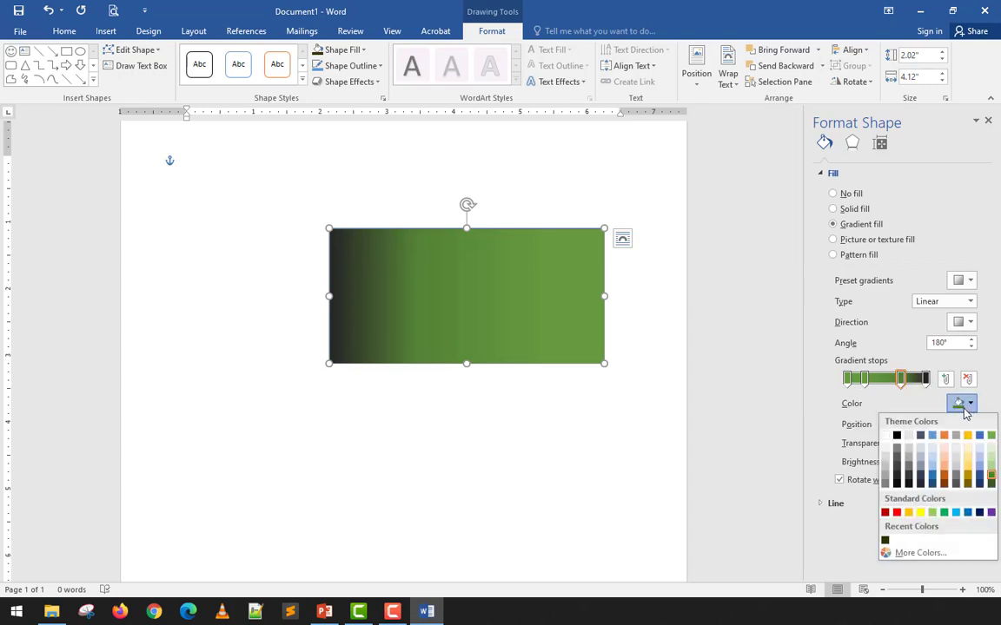
pyautogui.click(899, 460)
# Step: Make the 23% stop dark grey and the 0% stop white, then preview the gradient
pyautogui.click(865, 379)
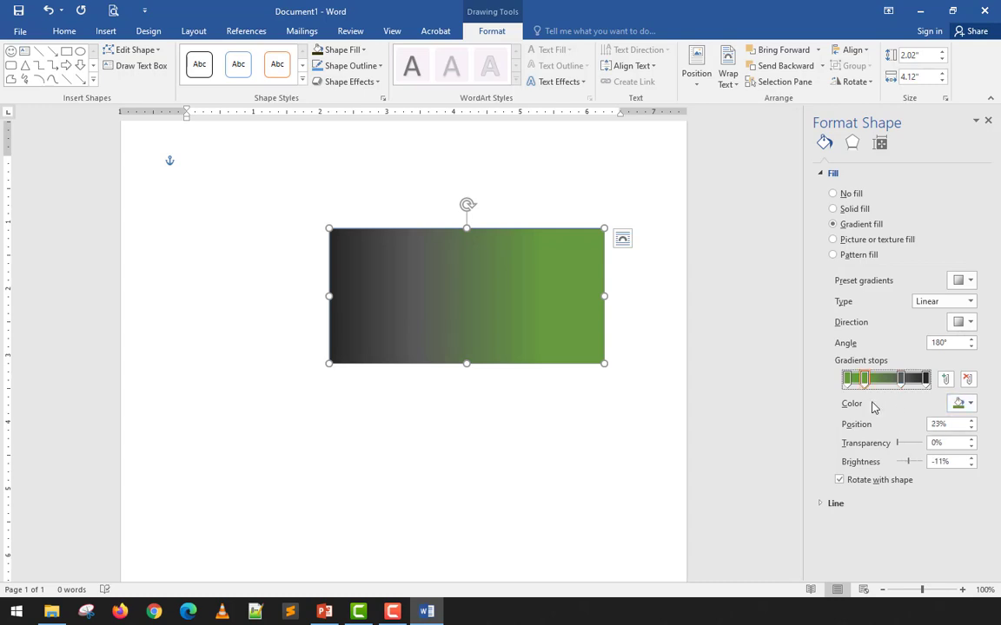
pyautogui.click(961, 403)
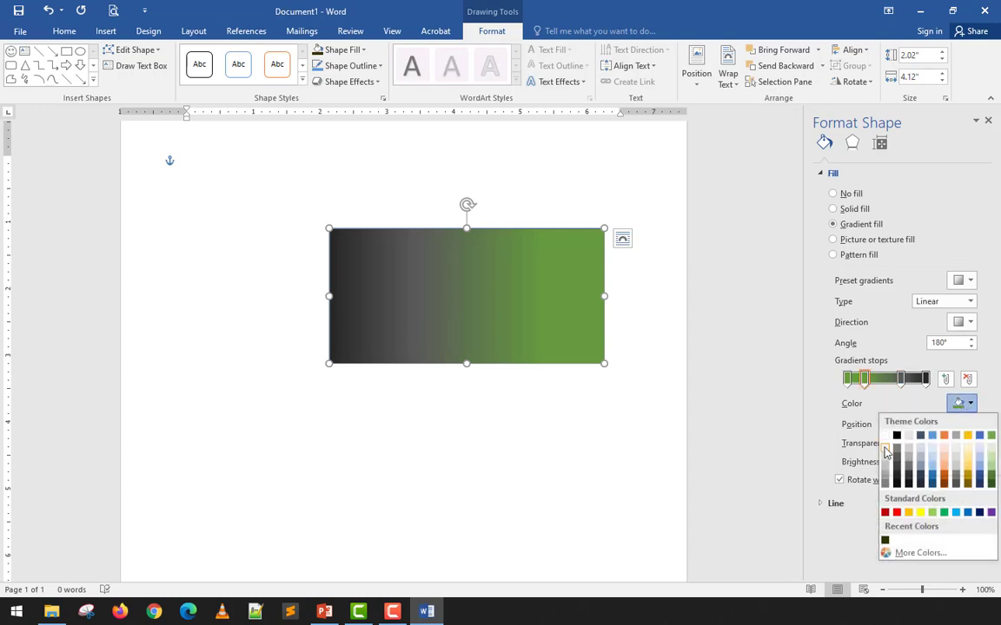
pyautogui.click(886, 483)
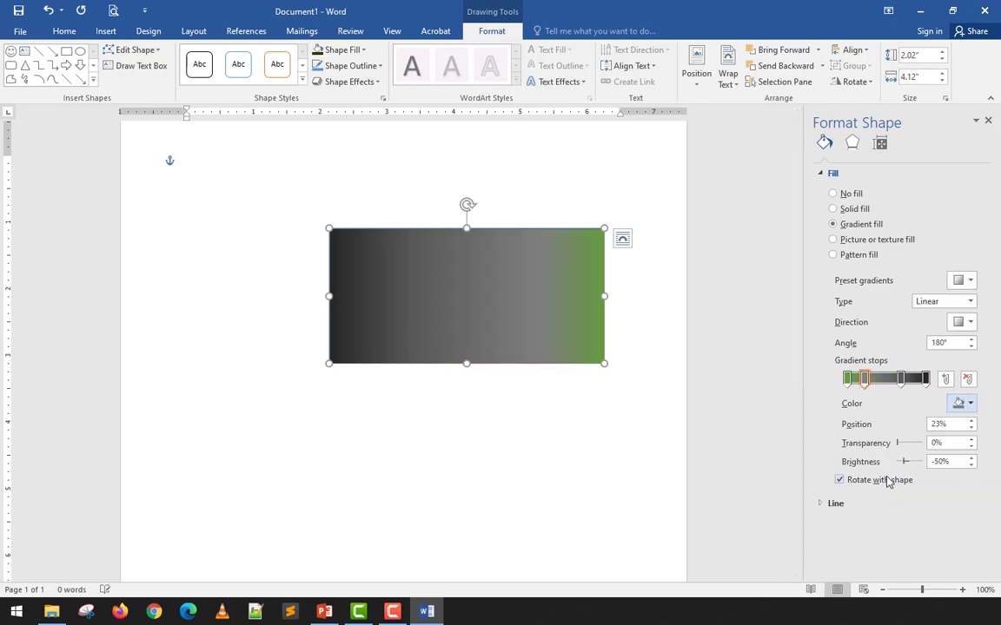
pyautogui.click(846, 381)
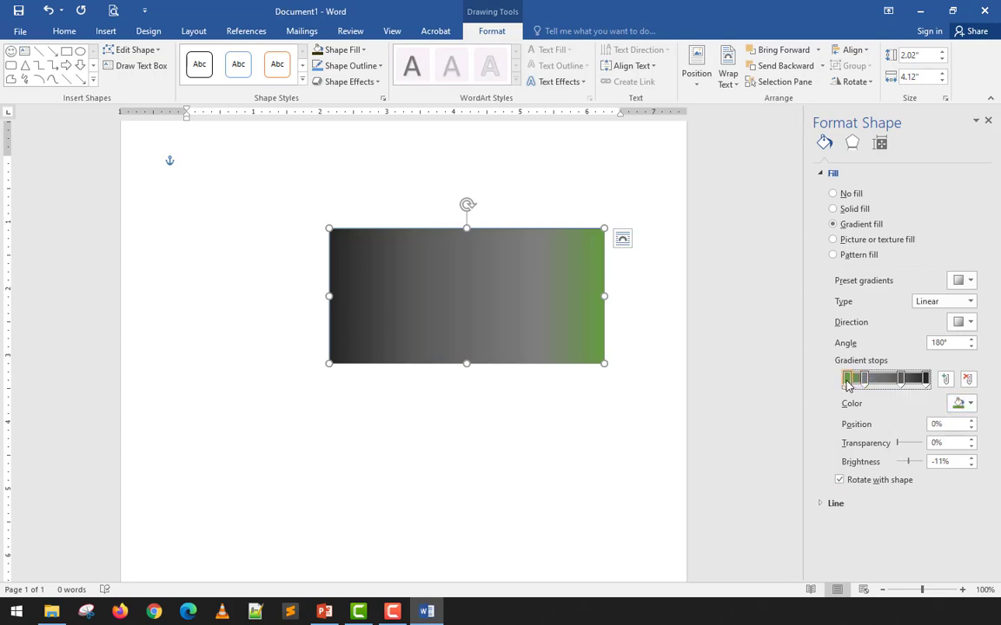
pyautogui.click(962, 403)
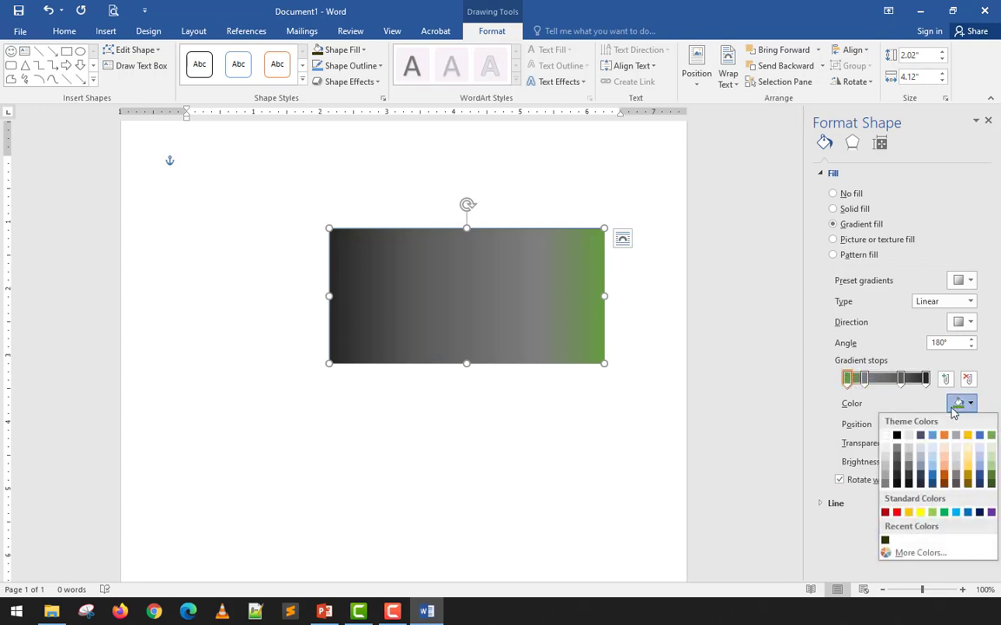
pyautogui.click(885, 436)
pyautogui.click(575, 415)
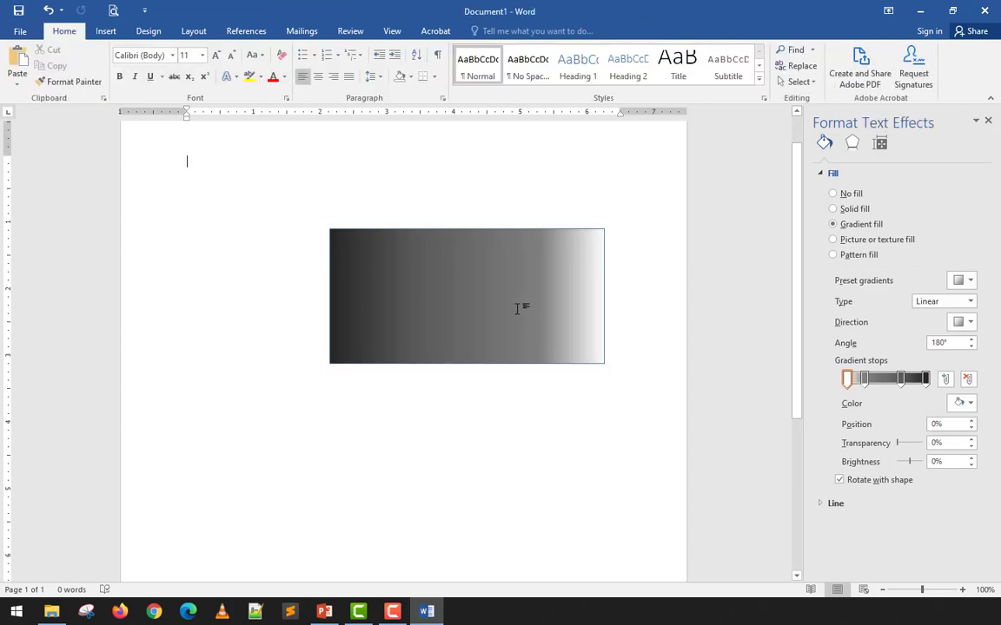
pyautogui.click(536, 304)
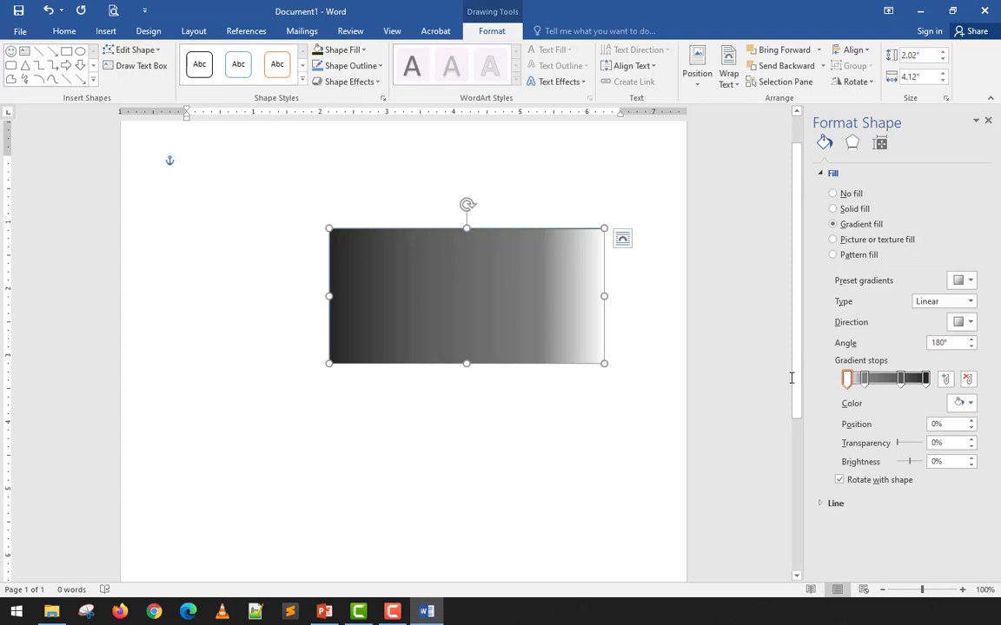
# Step: Add a light grey gradient stop near 46%, then remove it and the extra end stop
pyautogui.click(886, 384)
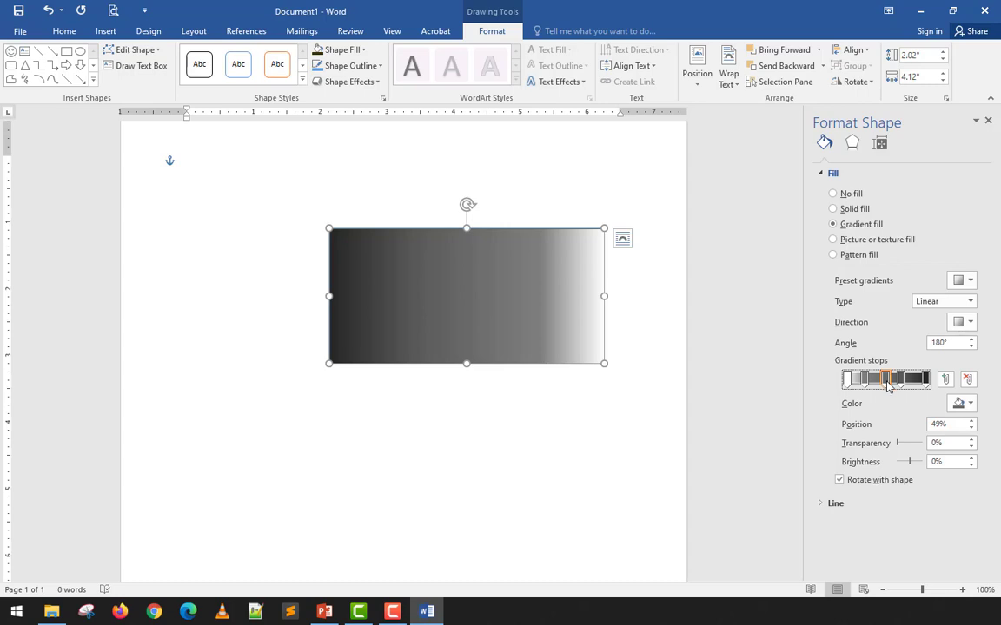
pyautogui.moveTo(887, 386); pyautogui.dragTo(882, 385)
pyautogui.click(958, 404)
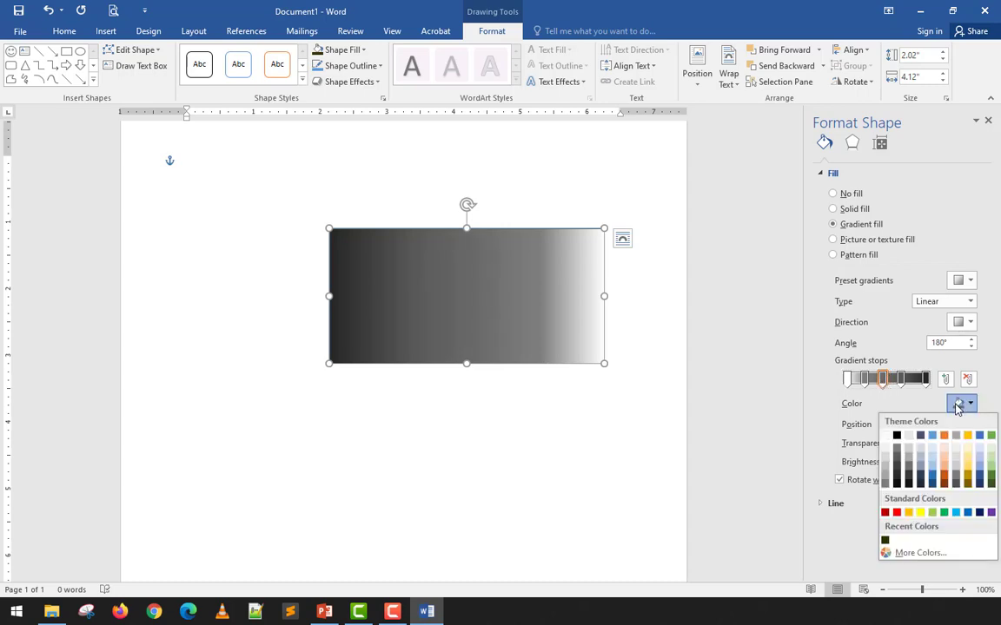
pyautogui.click(910, 436)
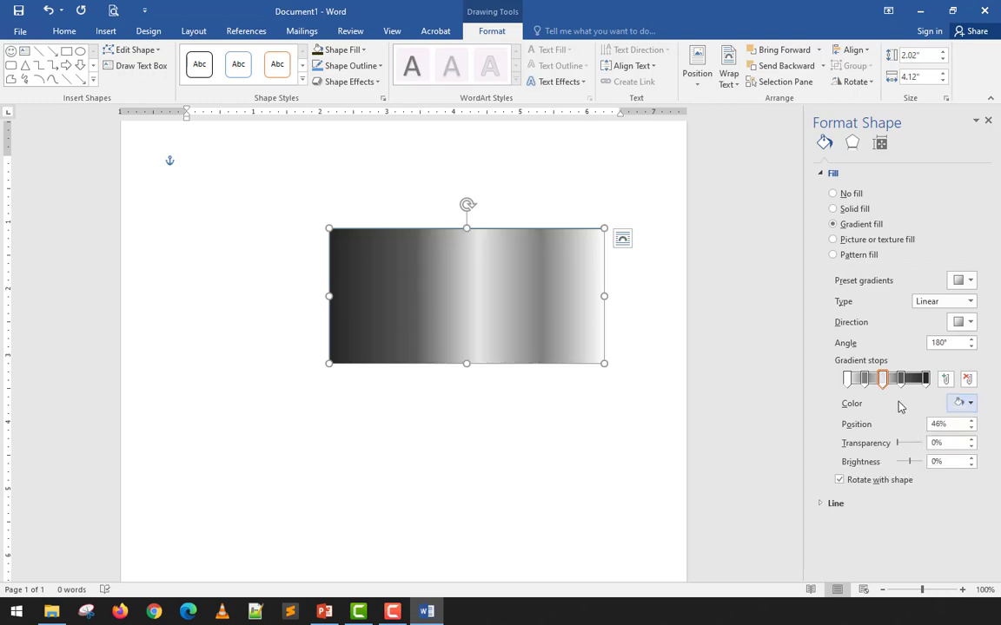
pyautogui.click(882, 378)
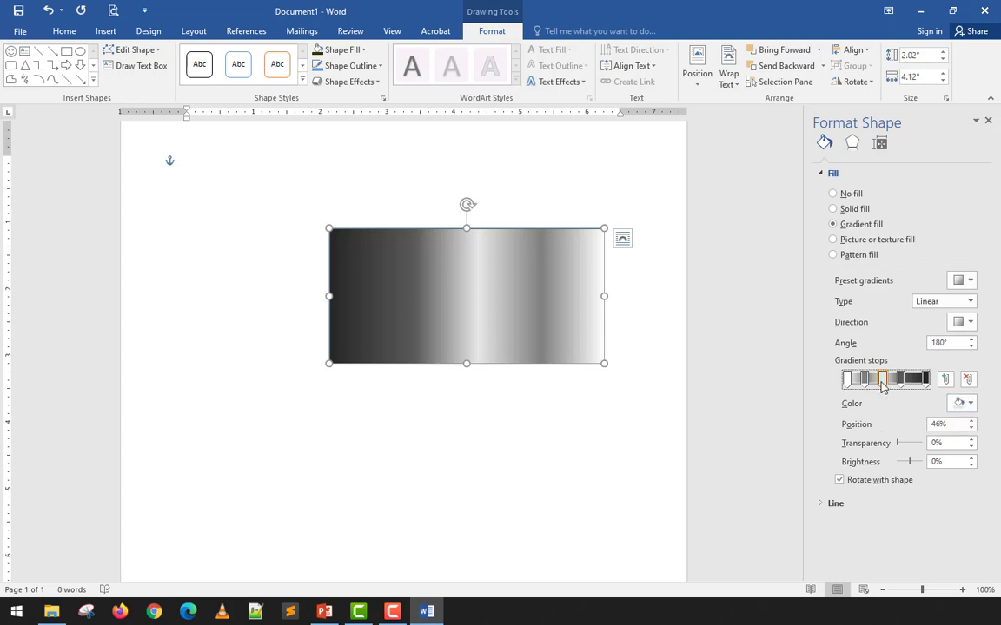
pyautogui.click(968, 379)
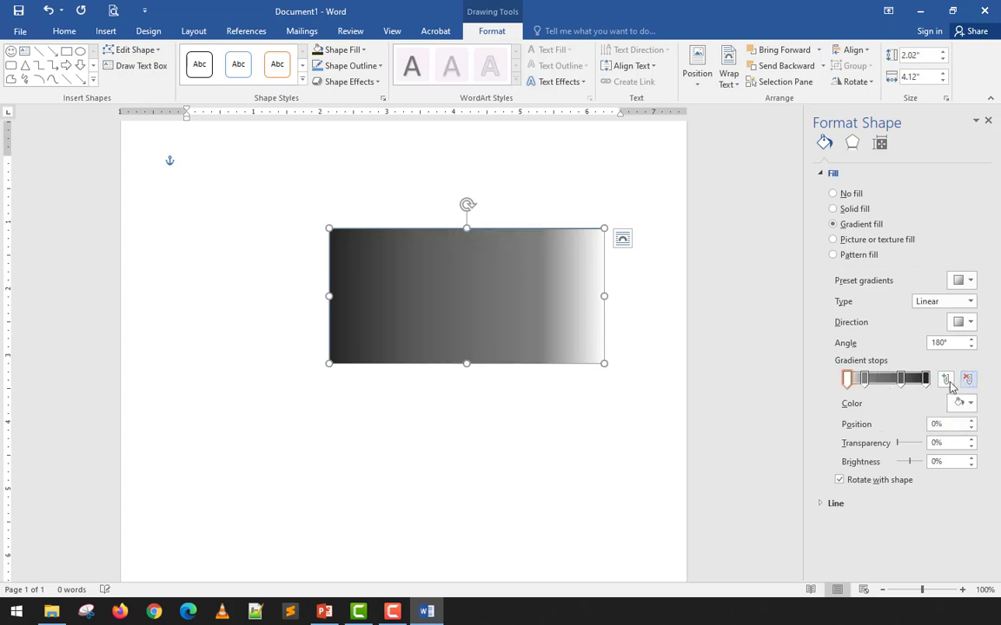
pyautogui.click(925, 379)
pyautogui.moveTo(926, 386); pyautogui.dragTo(916, 443)
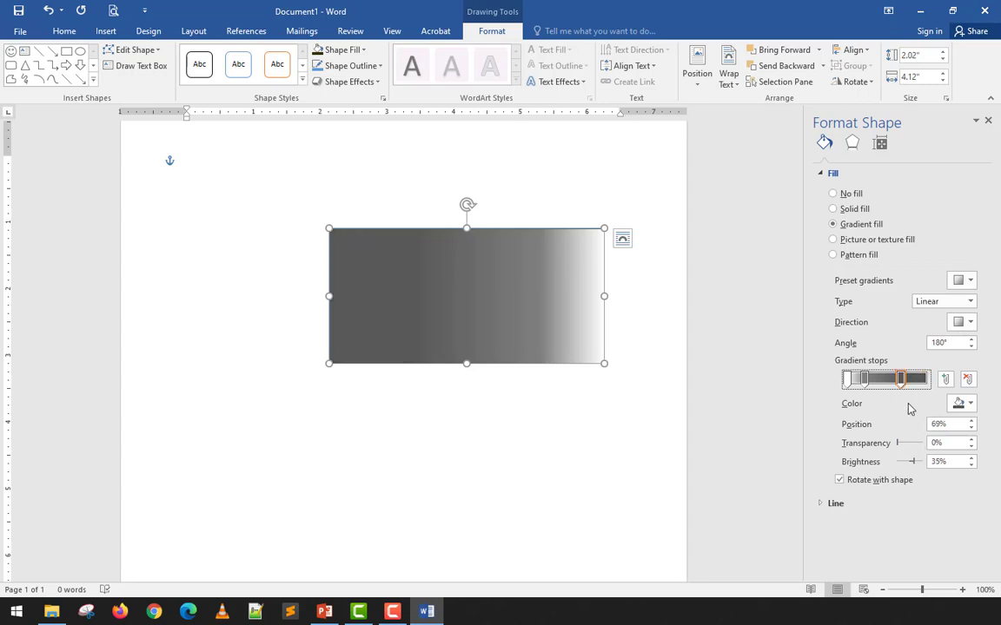
# Step: Drag the remaining gradient stops to about 23% and 67% for a smooth dark-to-white fade
pyautogui.moveTo(902, 380); pyautogui.dragTo(938, 381)
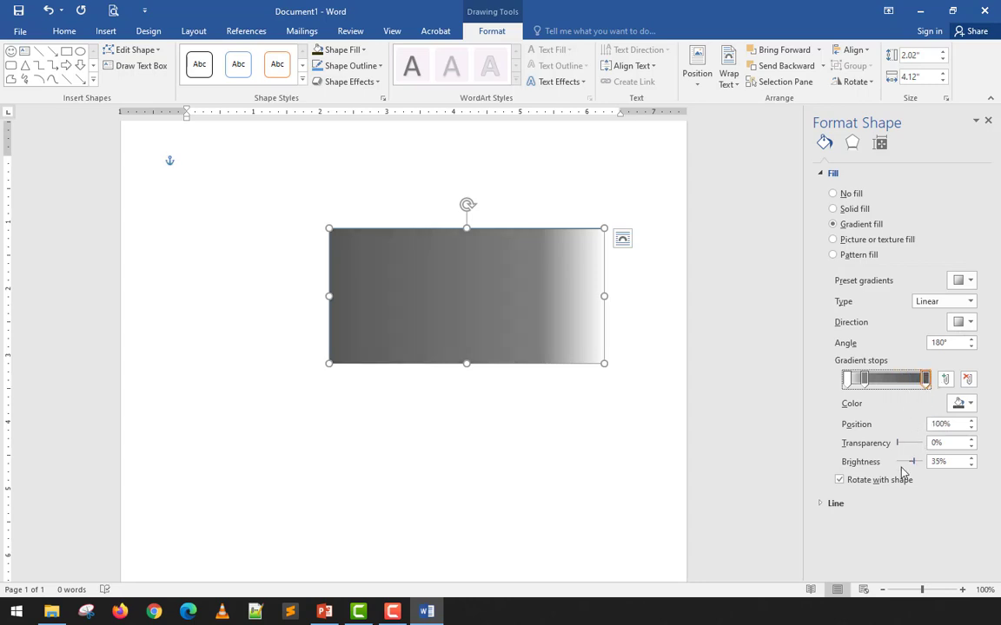
pyautogui.moveTo(866, 381); pyautogui.dragTo(901, 382)
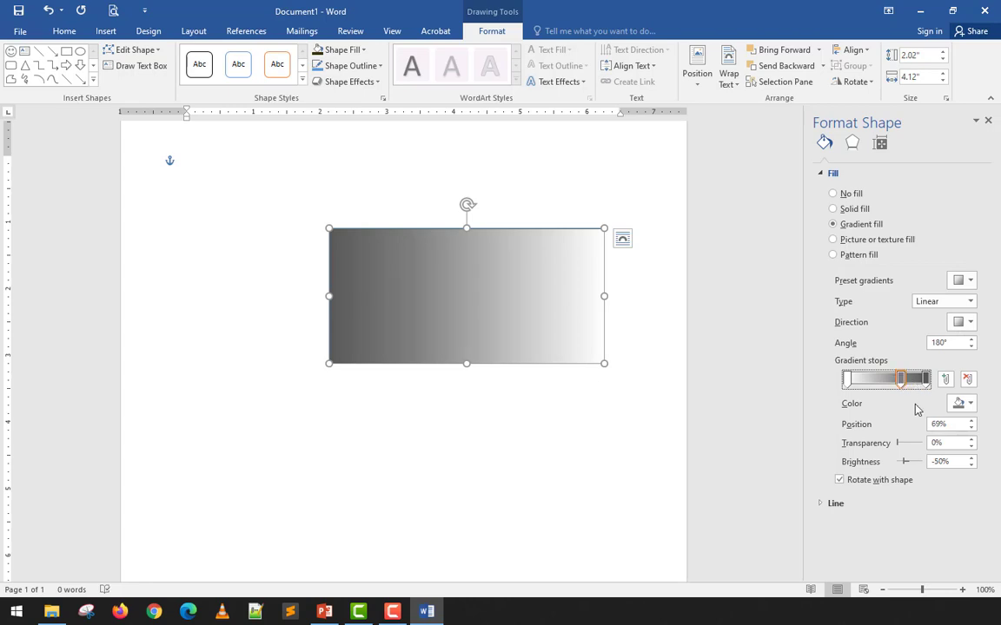
pyautogui.moveTo(903, 380); pyautogui.dragTo(905, 382)
pyautogui.moveTo(902, 379); pyautogui.dragTo(863, 383)
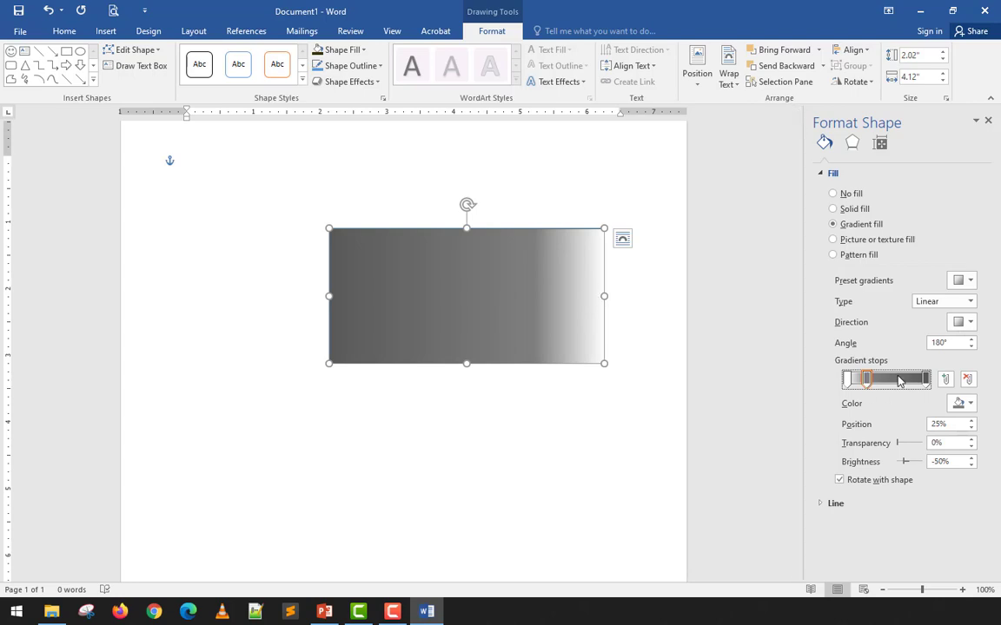
pyautogui.moveTo(867, 382); pyautogui.dragTo(901, 388)
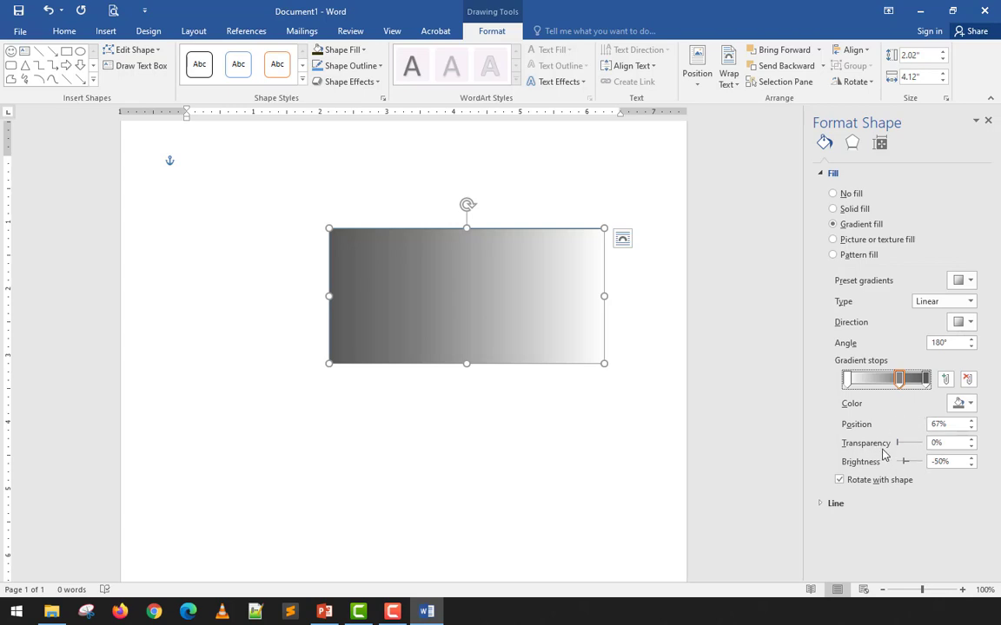
# Step: Close the formatting pane and fill the rectangle with the Papyrus texture
pyautogui.click(507, 384)
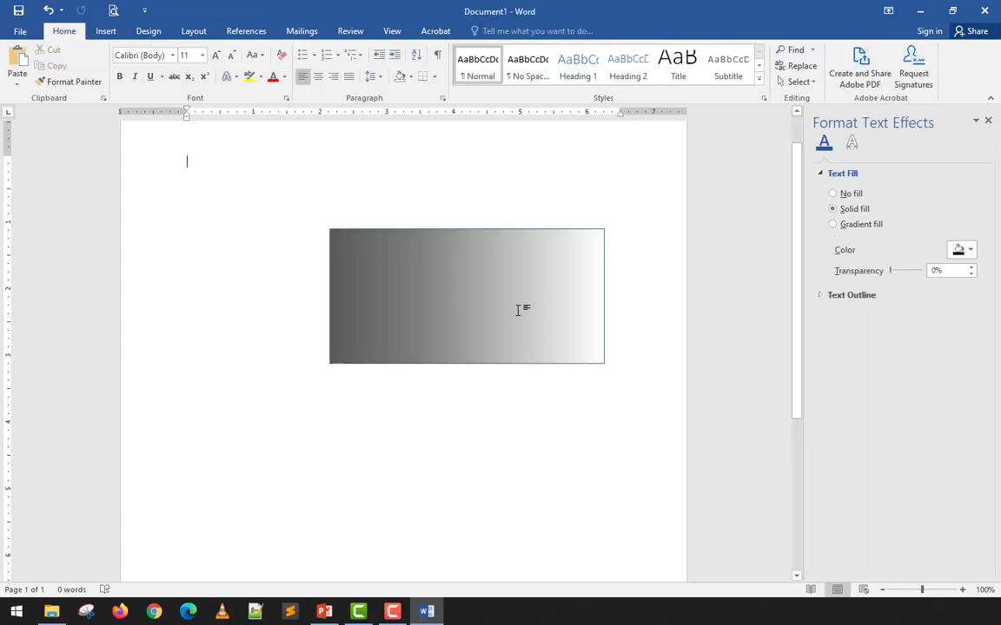
pyautogui.click(517, 310)
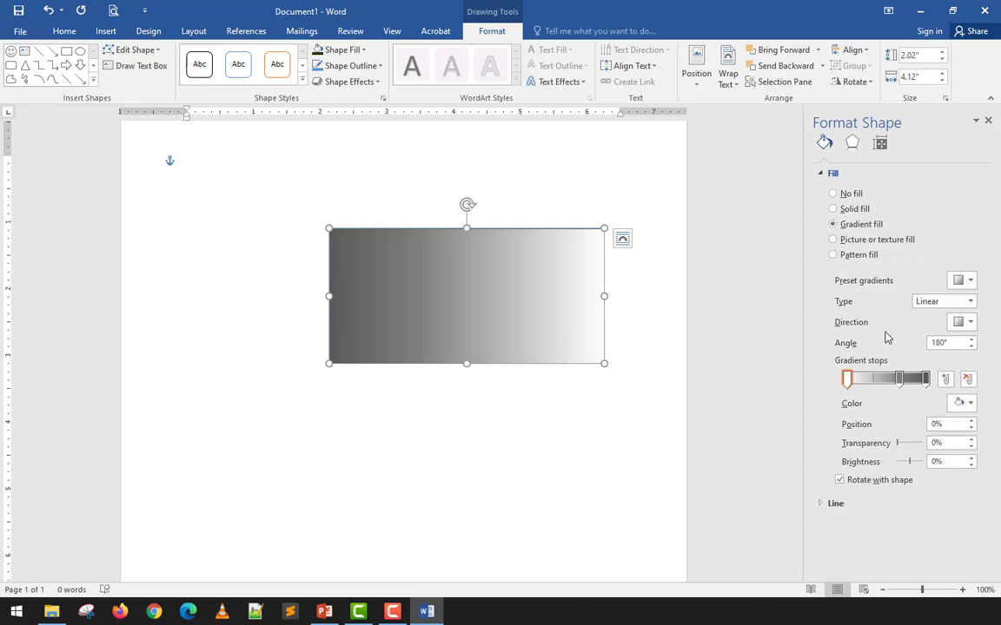
pyautogui.click(987, 121)
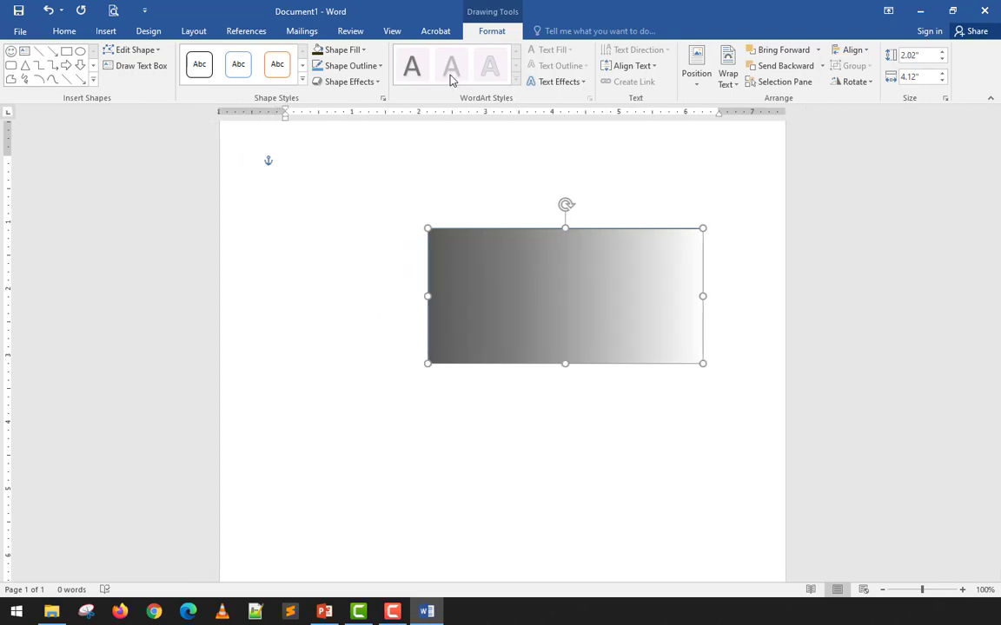
pyautogui.click(364, 52)
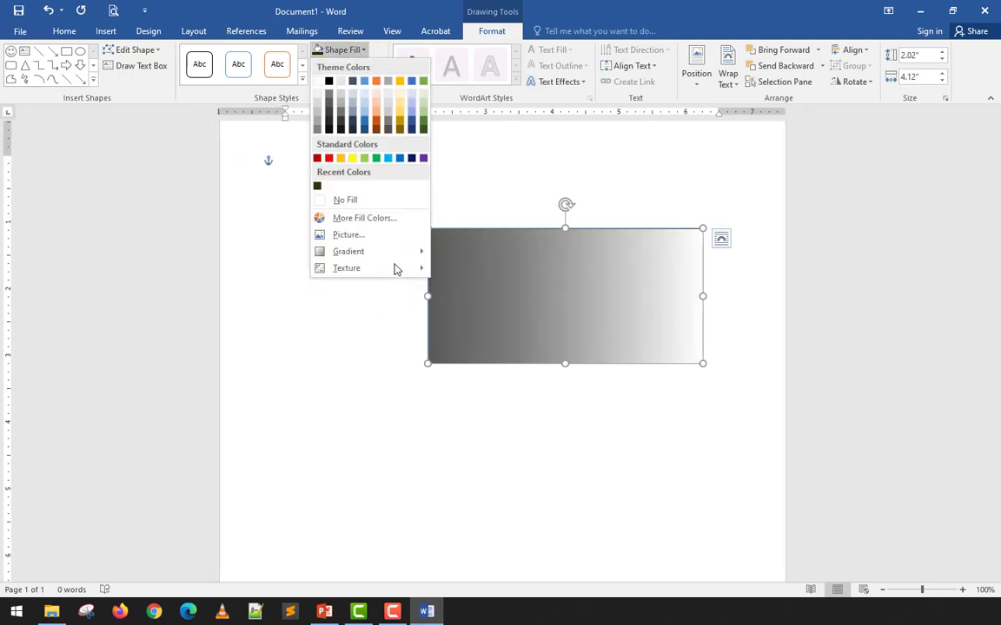
pyautogui.moveTo(395, 268)
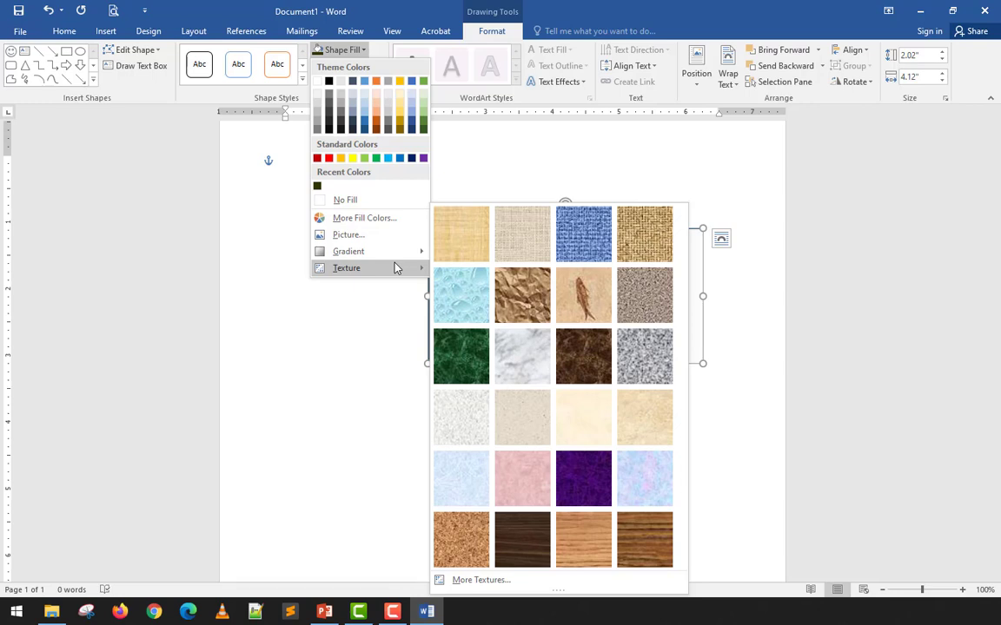
pyautogui.moveTo(376, 275)
pyautogui.click(452, 254)
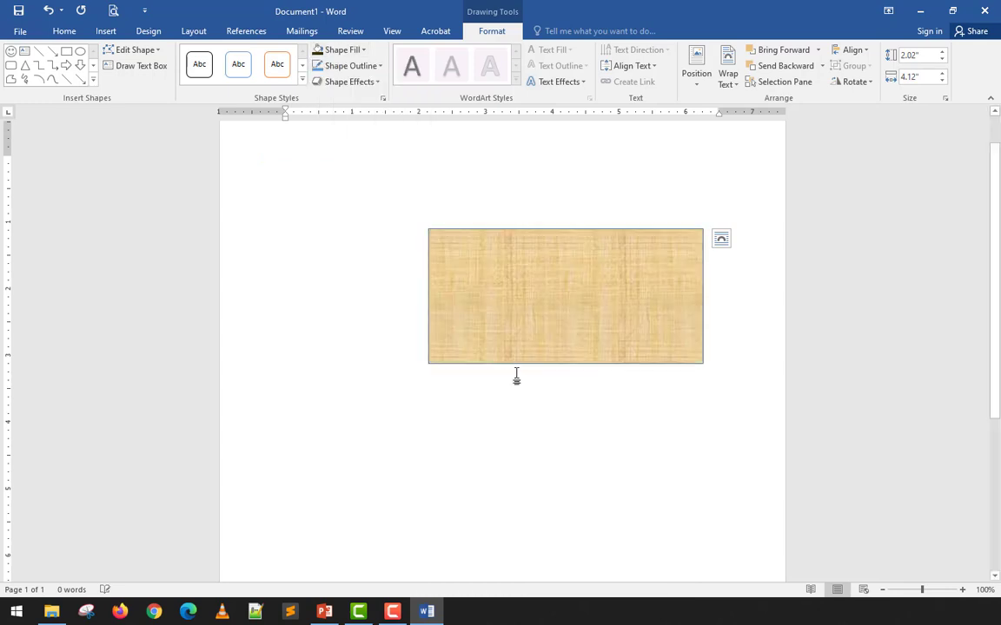
# Step: Try the Green marble texture, then the Fish fossil texture on the rectangle
pyautogui.click(520, 419)
pyautogui.click(552, 351)
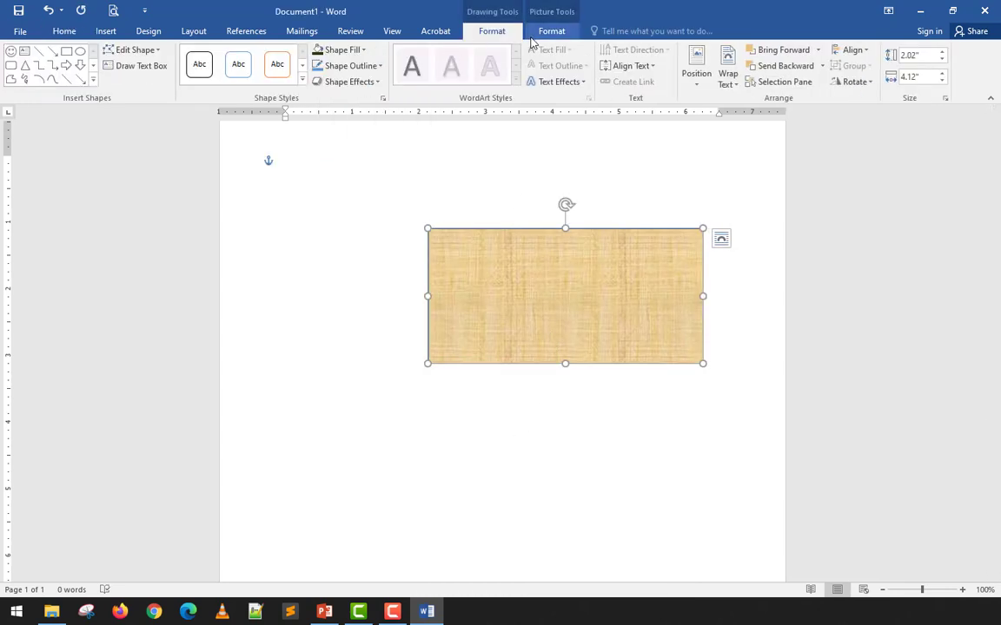
pyautogui.click(361, 49)
pyautogui.moveTo(387, 272)
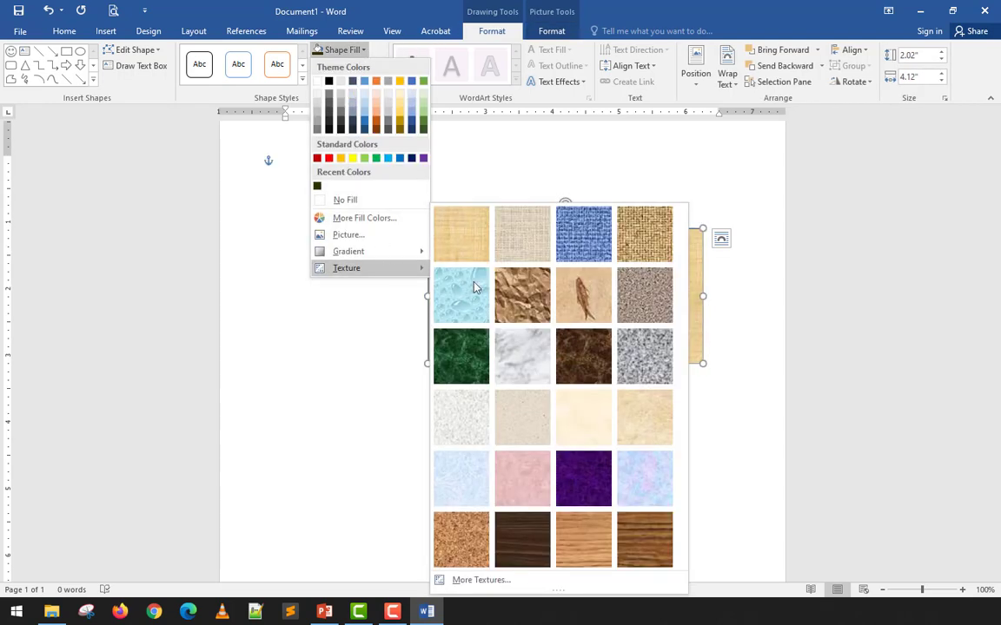
pyautogui.click(458, 380)
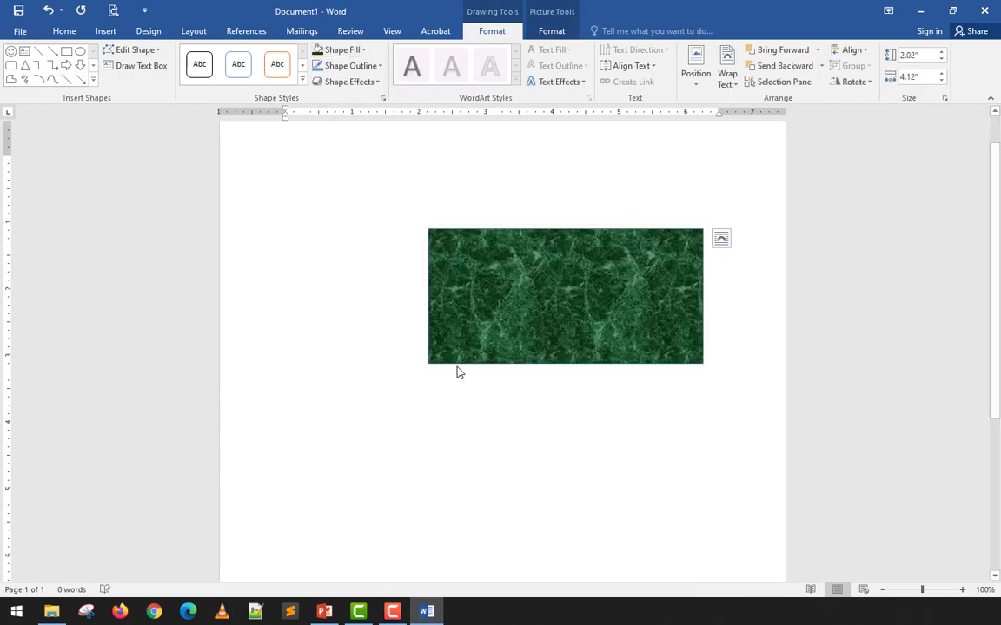
pyautogui.click(361, 52)
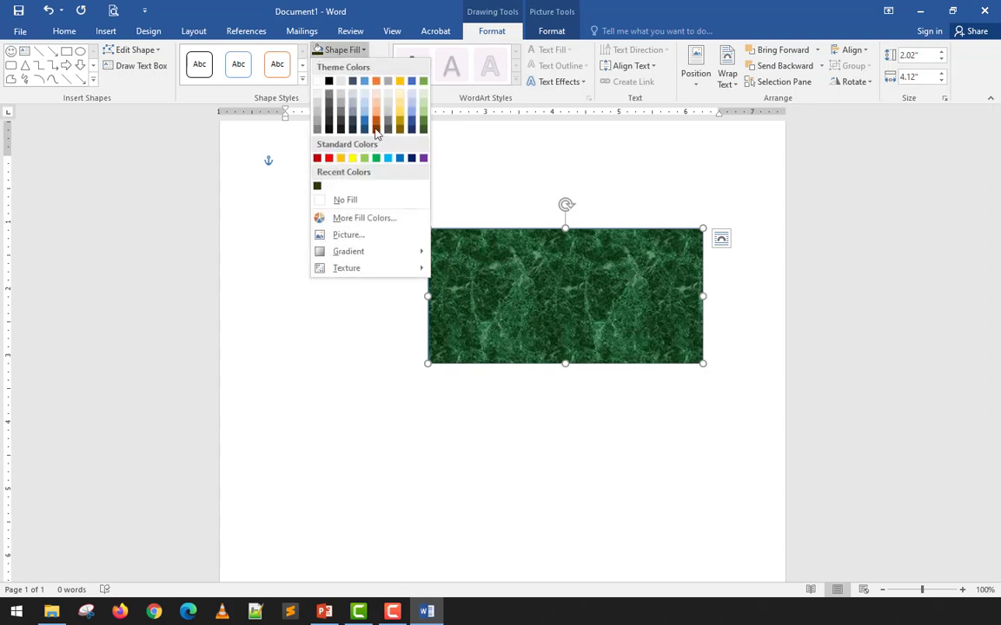
pyautogui.moveTo(387, 268)
pyautogui.click(563, 308)
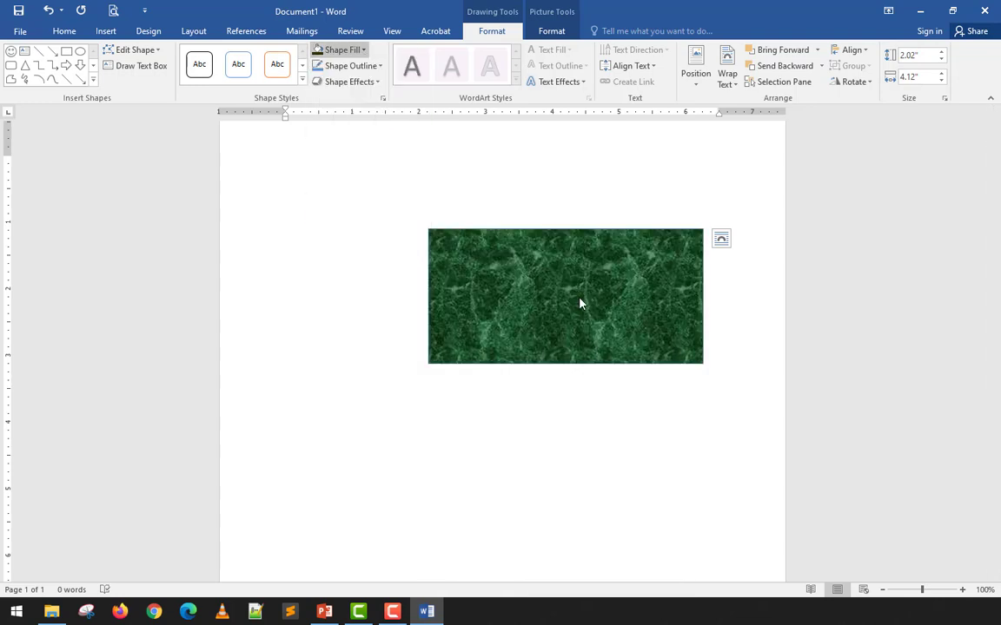
# Step: Apply the Walnut wood texture and nudge the rectangle slightly left
pyautogui.click(345, 52)
pyautogui.moveTo(347, 266)
pyautogui.click(525, 536)
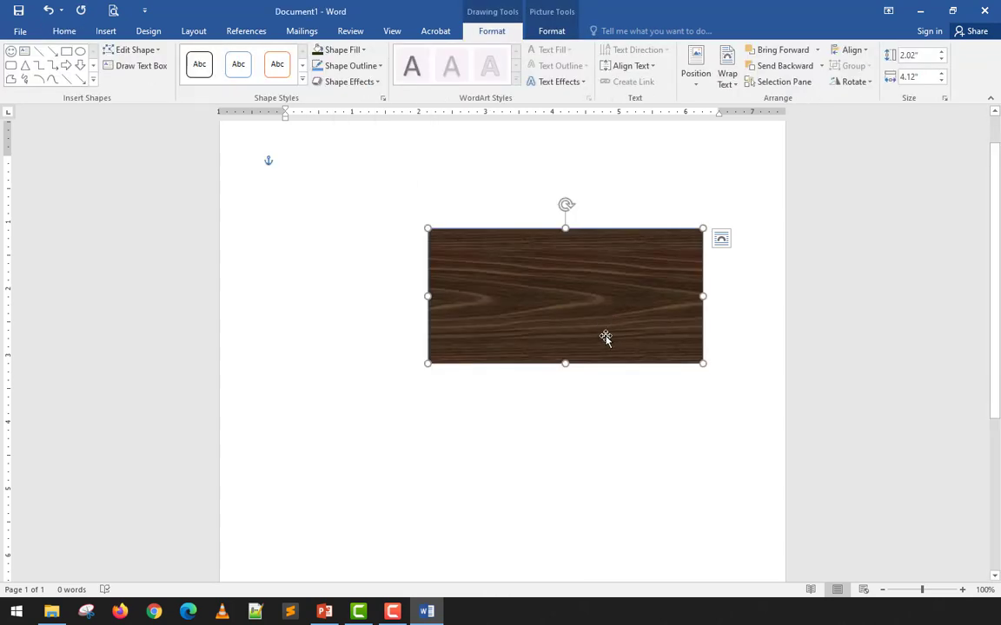
pyautogui.click(590, 392)
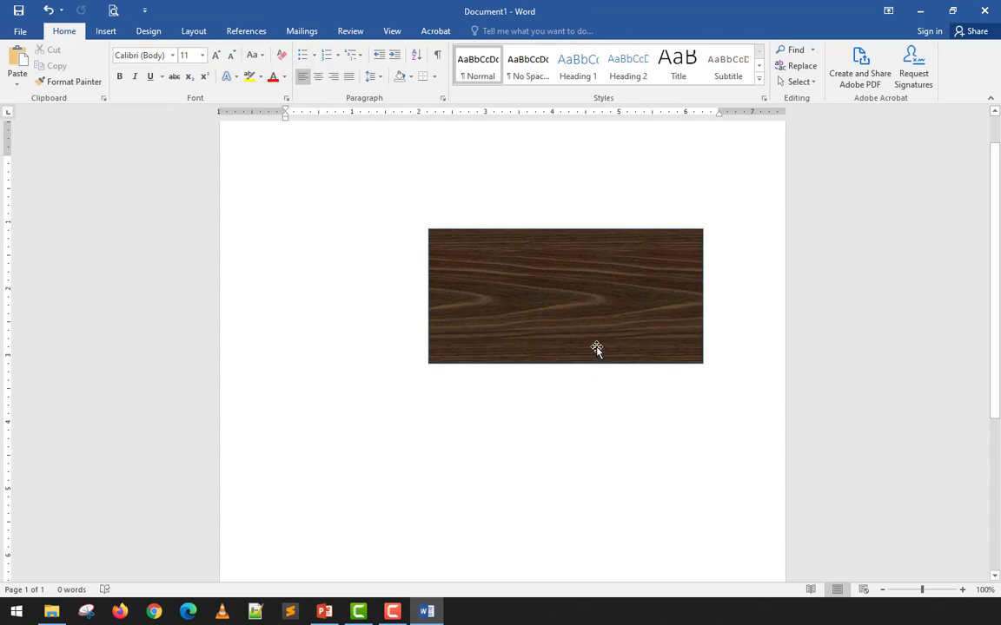
pyautogui.moveTo(596, 347); pyautogui.dragTo(588, 345)
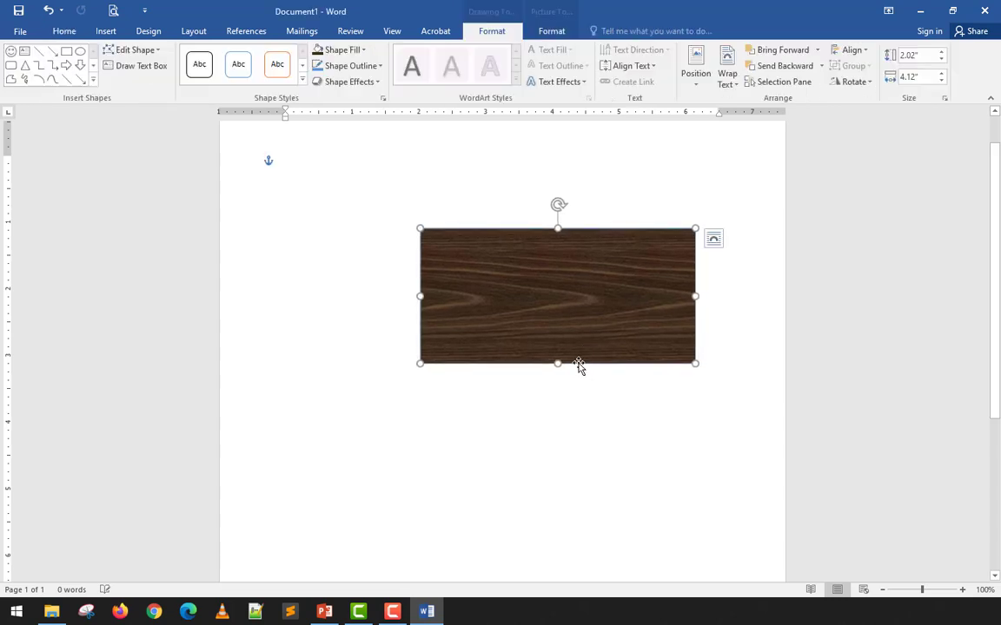
pyautogui.click(581, 375)
pyautogui.click(591, 321)
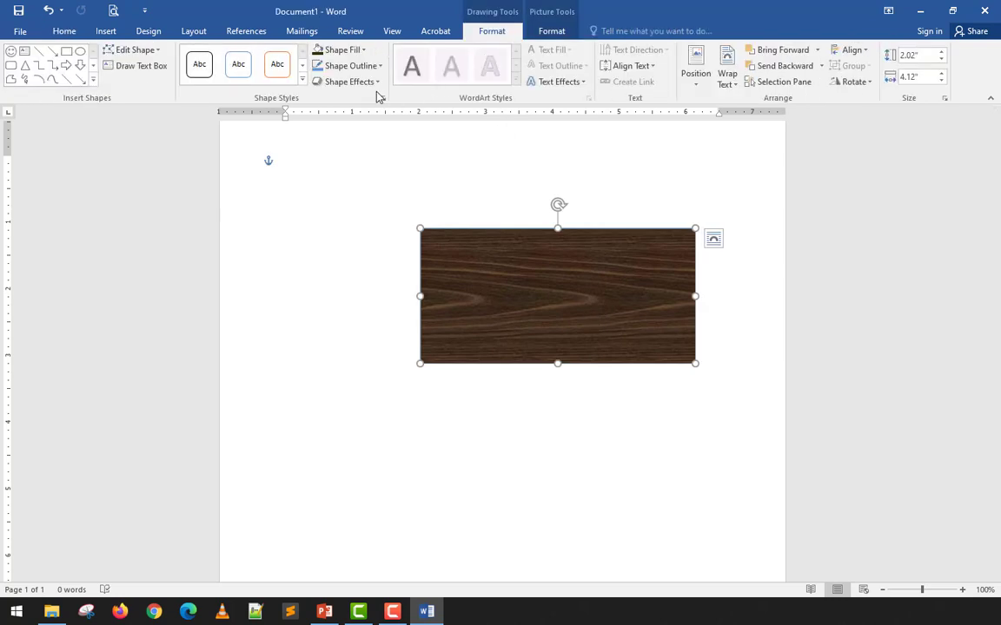
# Step: Switch the rectangle's fill to the Burlap texture
pyautogui.click(378, 83)
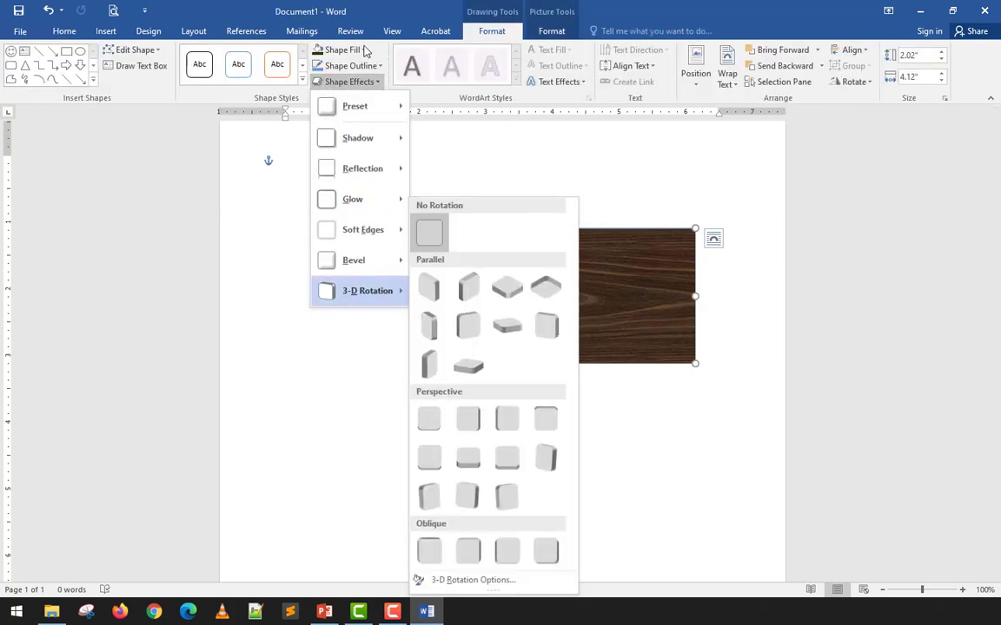
pyautogui.click(365, 53)
pyautogui.moveTo(361, 270)
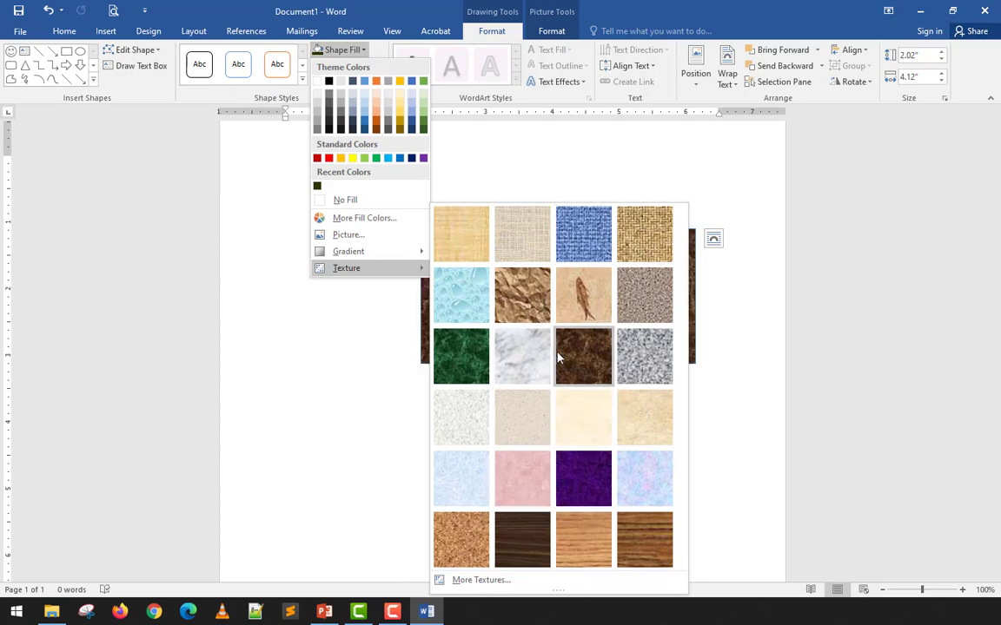
pyautogui.click(653, 237)
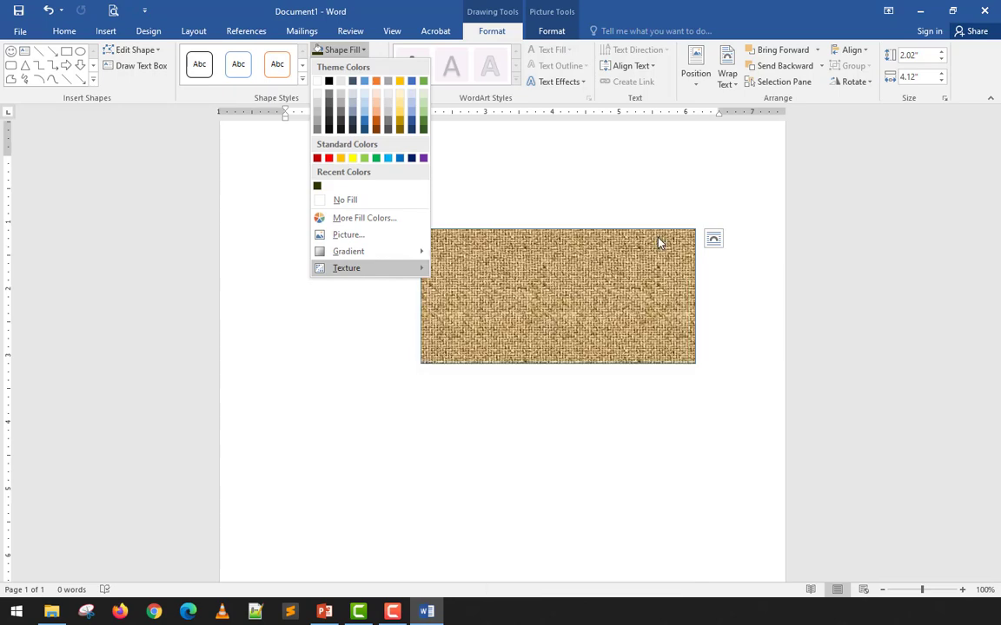
pyautogui.doubleClick(560, 343)
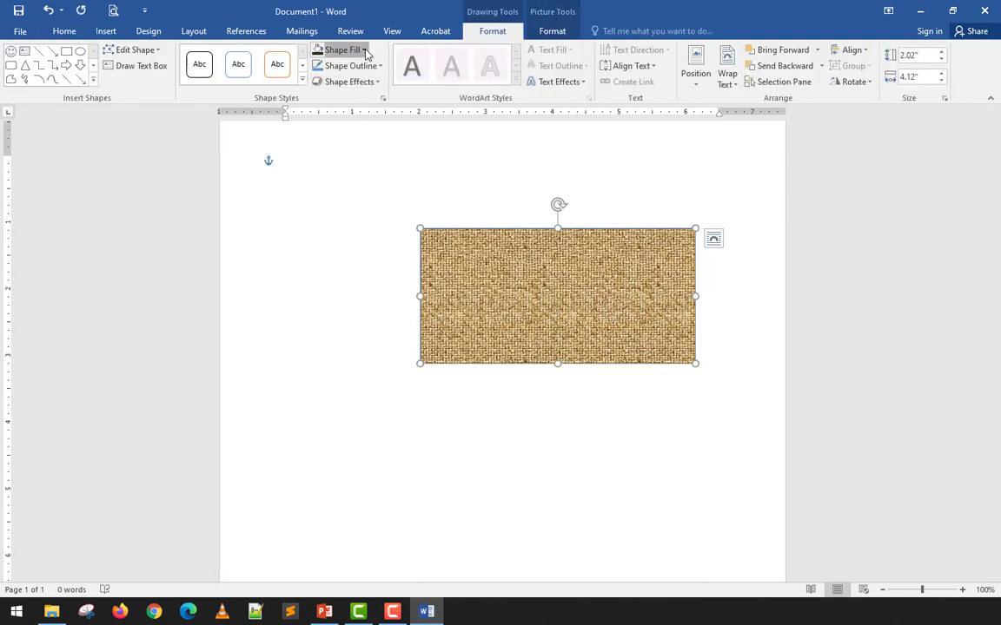
pyautogui.click(363, 49)
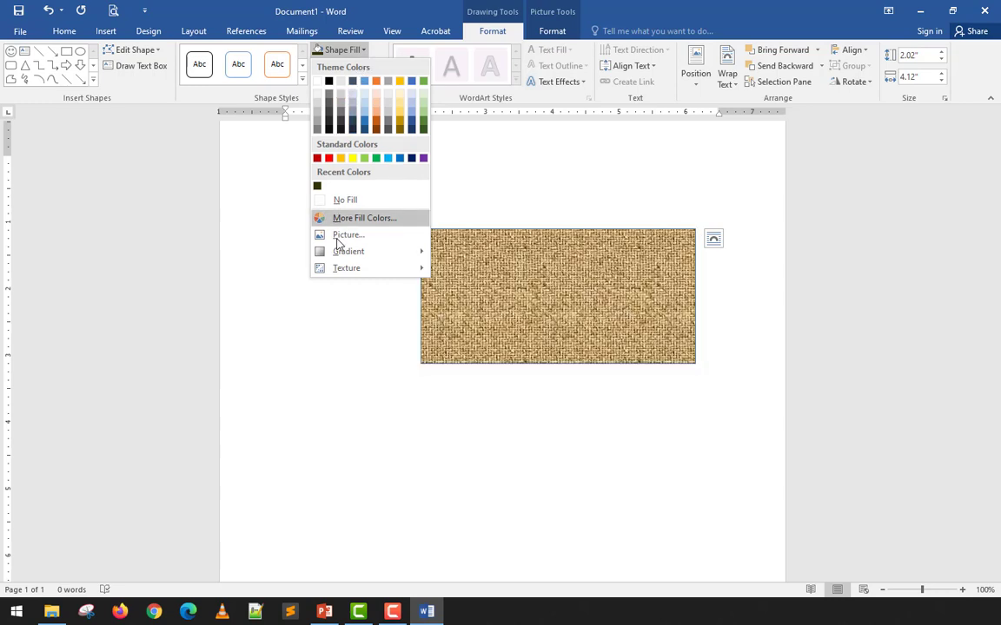
# Step: Fill the rectangle with a grey Theme Colors swatch, replacing the burlap texture
pyautogui.moveTo(340, 258)
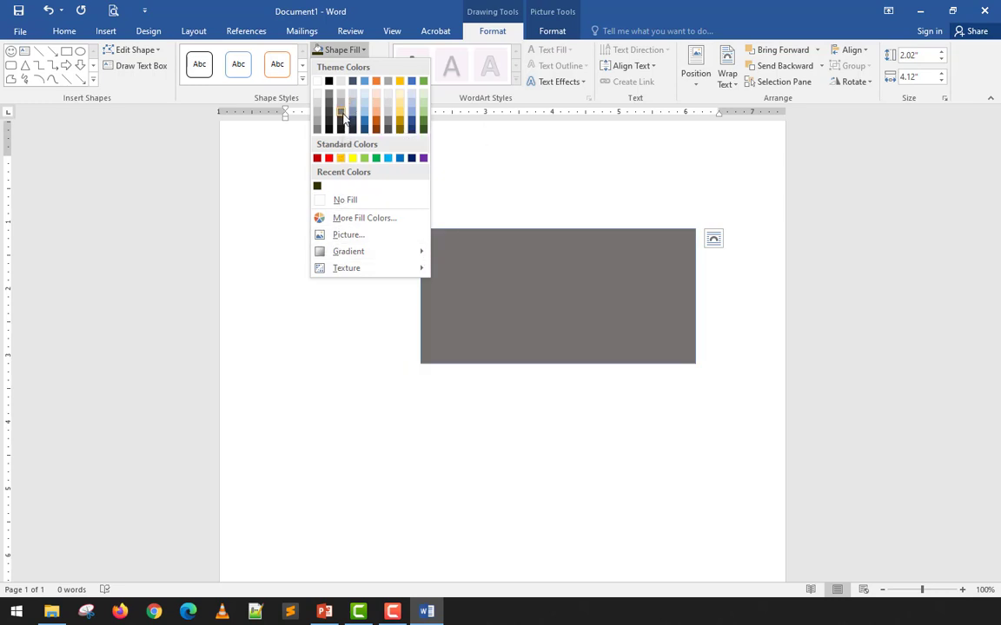
pyautogui.click(342, 116)
pyautogui.click(340, 304)
pyautogui.click(525, 344)
pyautogui.click(521, 434)
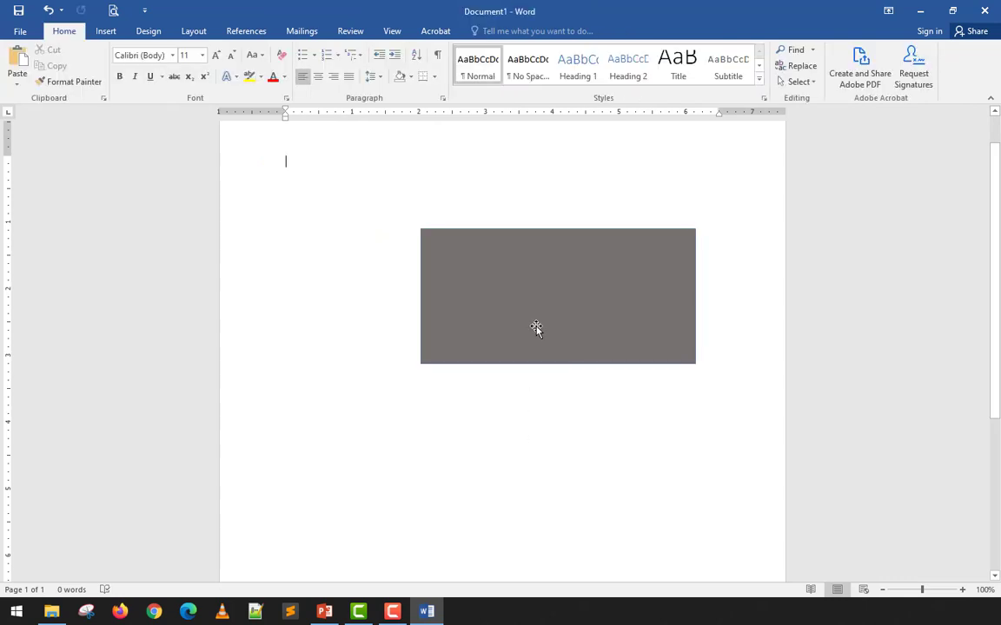
pyautogui.click(536, 328)
pyautogui.click(363, 50)
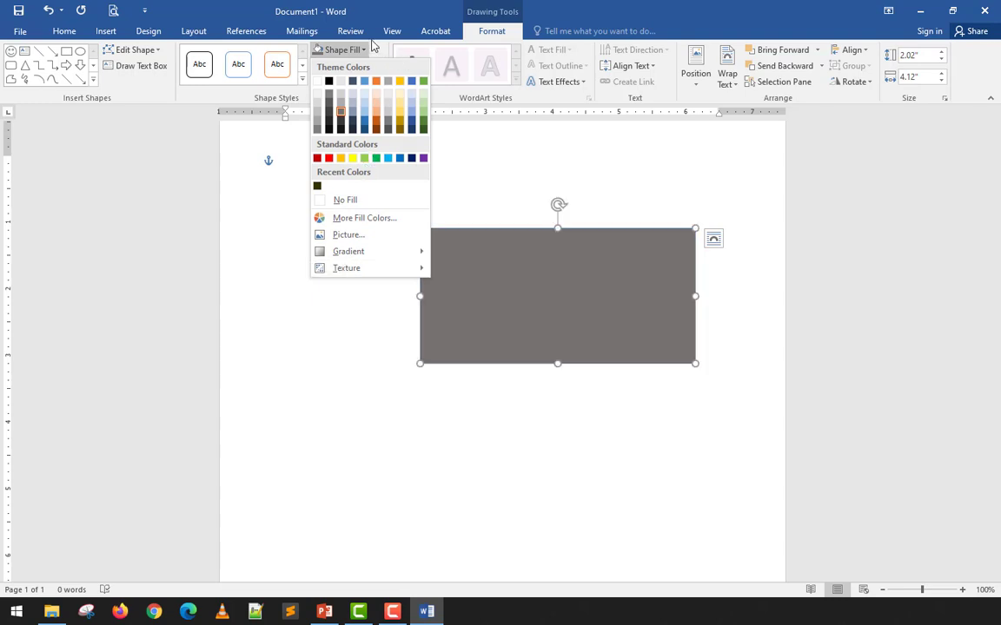
pyautogui.click(381, 5)
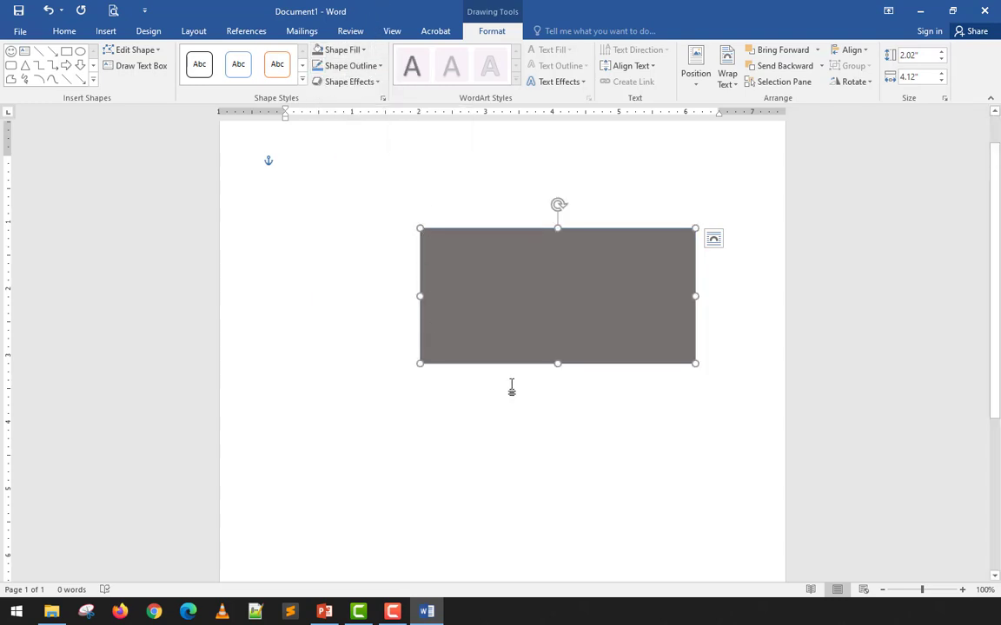
pyautogui.click(469, 377)
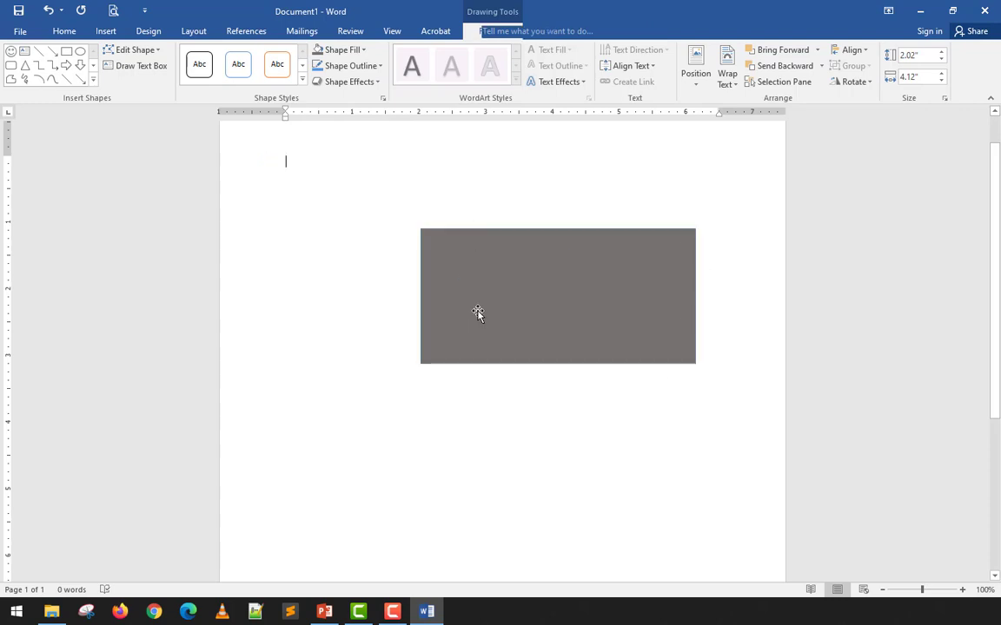
pyautogui.click(493, 291)
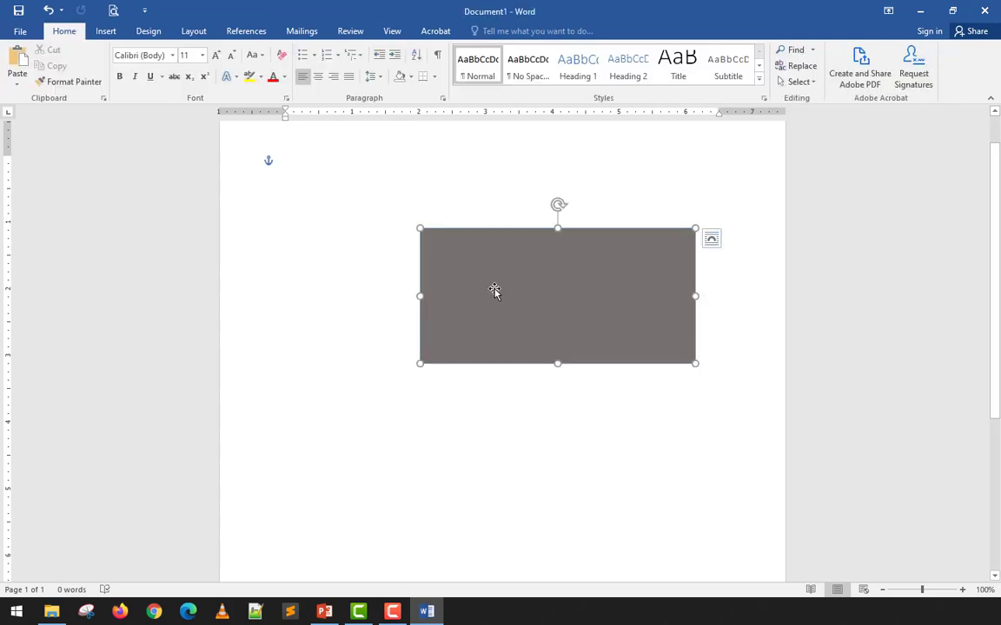
# Step: Open the Shape Outline dropdown on the Drawing Tools Format tab
pyautogui.click(378, 68)
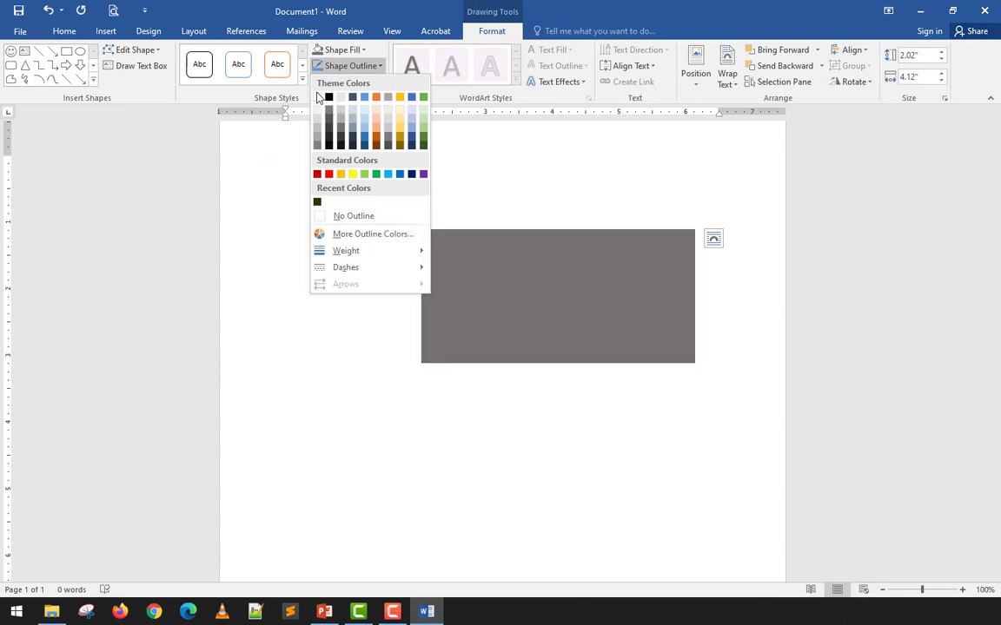
# Step: Check More Outline Colors without changes, then open the outline's Weight > More Lines settings
pyautogui.click(364, 237)
pyautogui.click(178, 181)
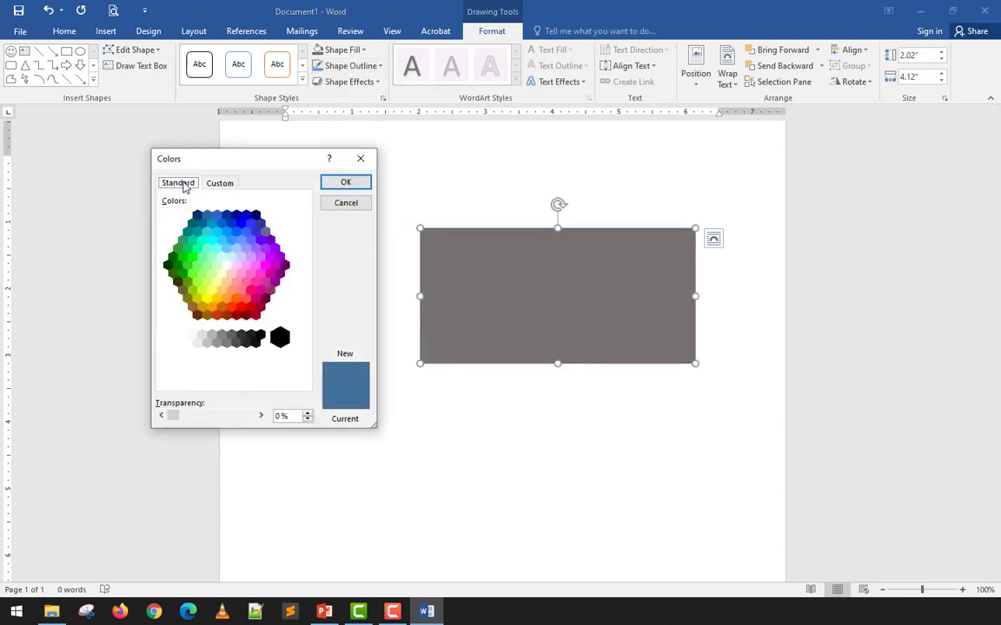
pyautogui.click(341, 205)
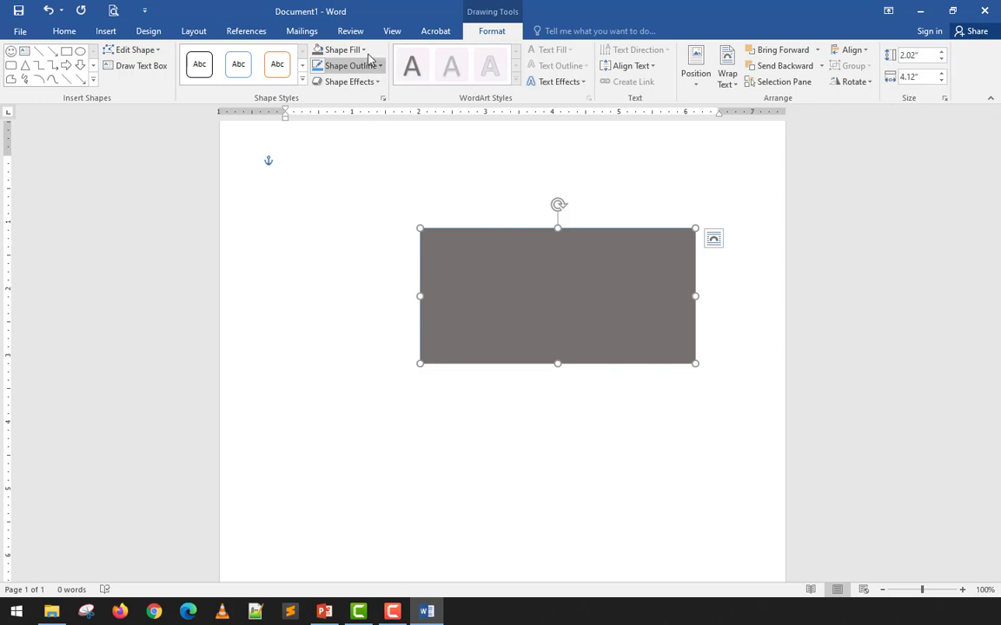
pyautogui.click(363, 51)
pyautogui.click(380, 66)
pyautogui.moveTo(356, 252)
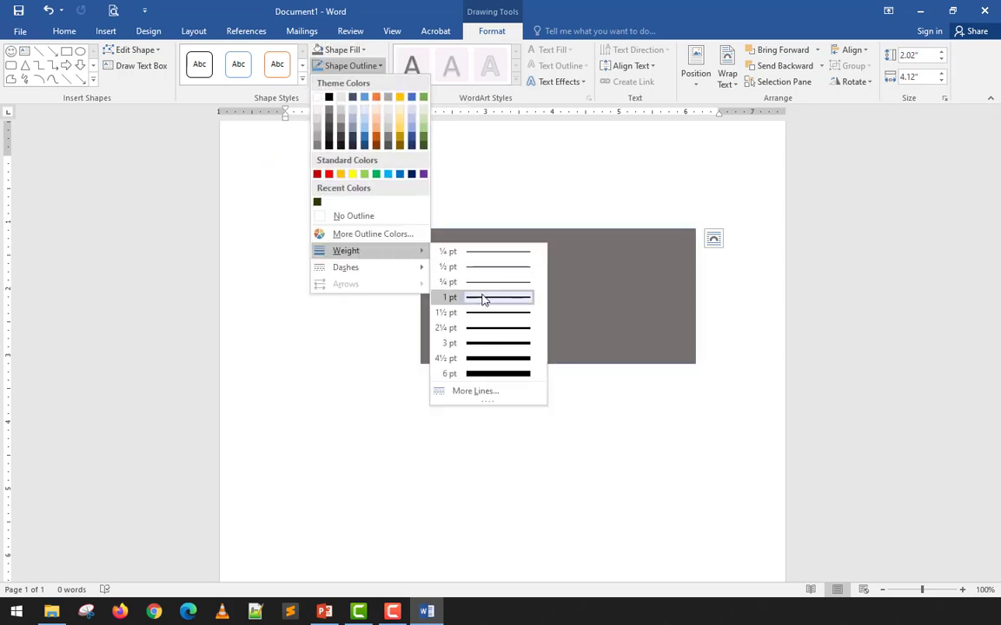
pyautogui.click(475, 391)
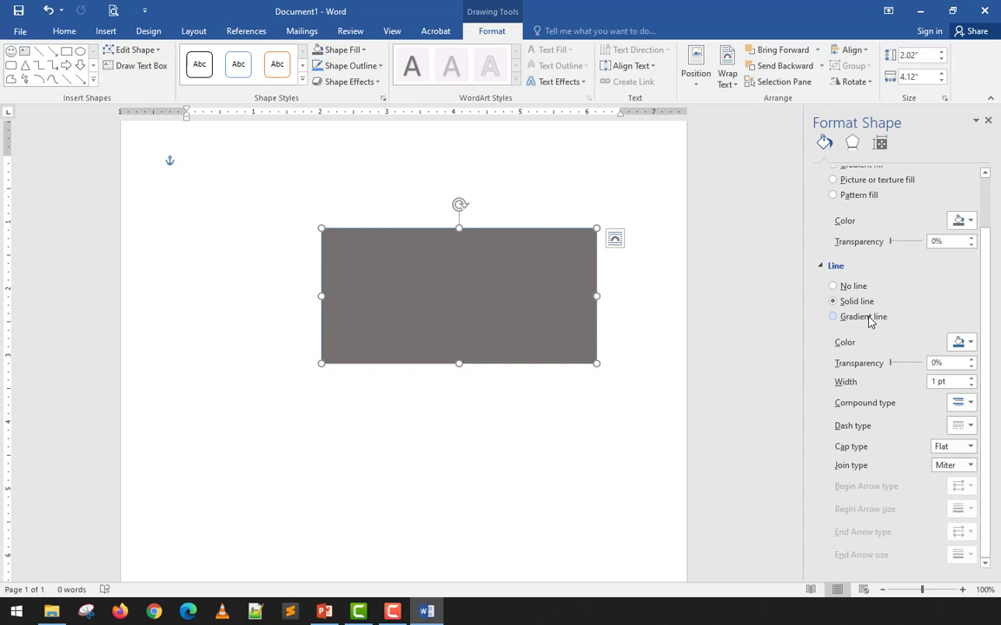
pyautogui.click(835, 317)
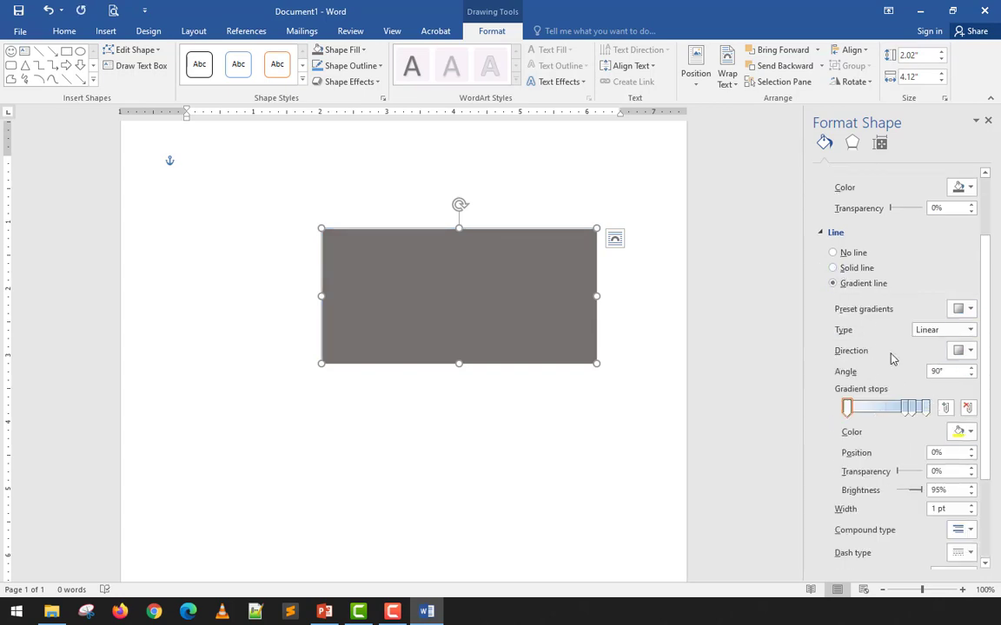
pyautogui.scroll(-1, 892, 358)
pyautogui.scroll(1, 869, 330)
pyautogui.click(841, 268)
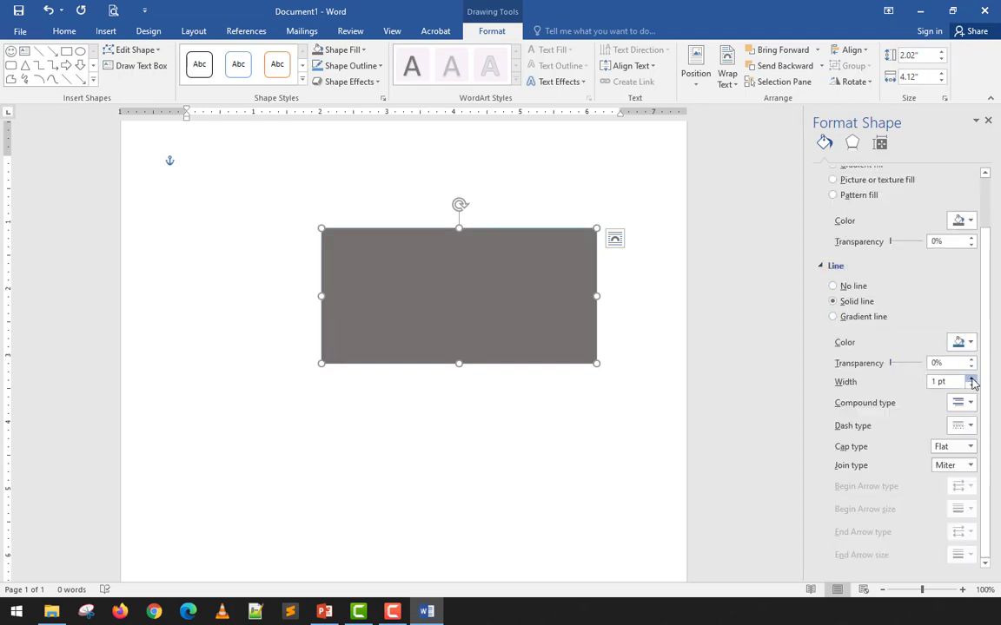
pyautogui.moveTo(971, 384); pyautogui.dragTo(971, 384)
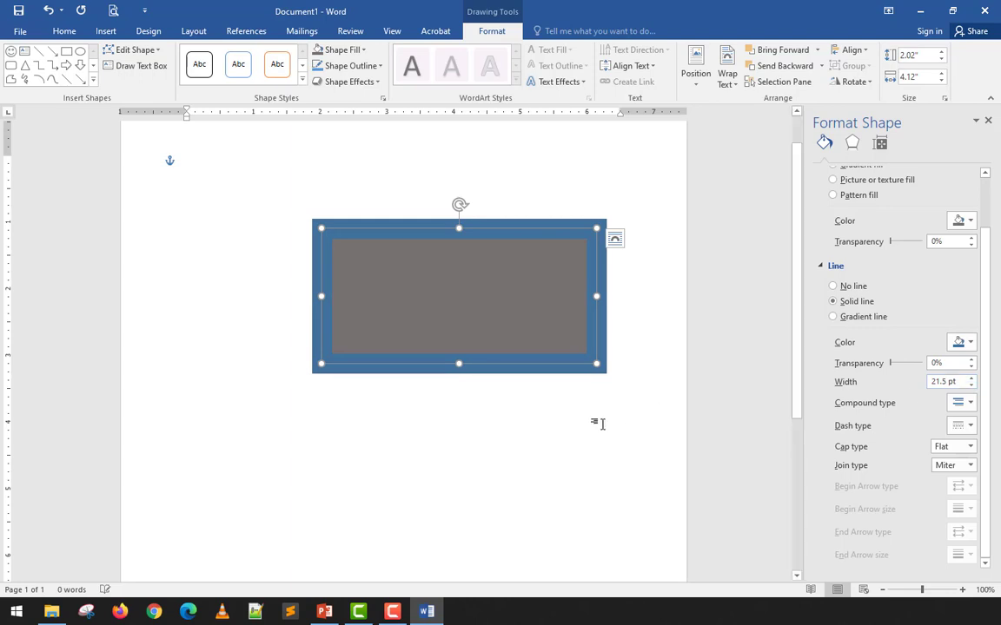
pyautogui.click(581, 420)
pyautogui.click(526, 328)
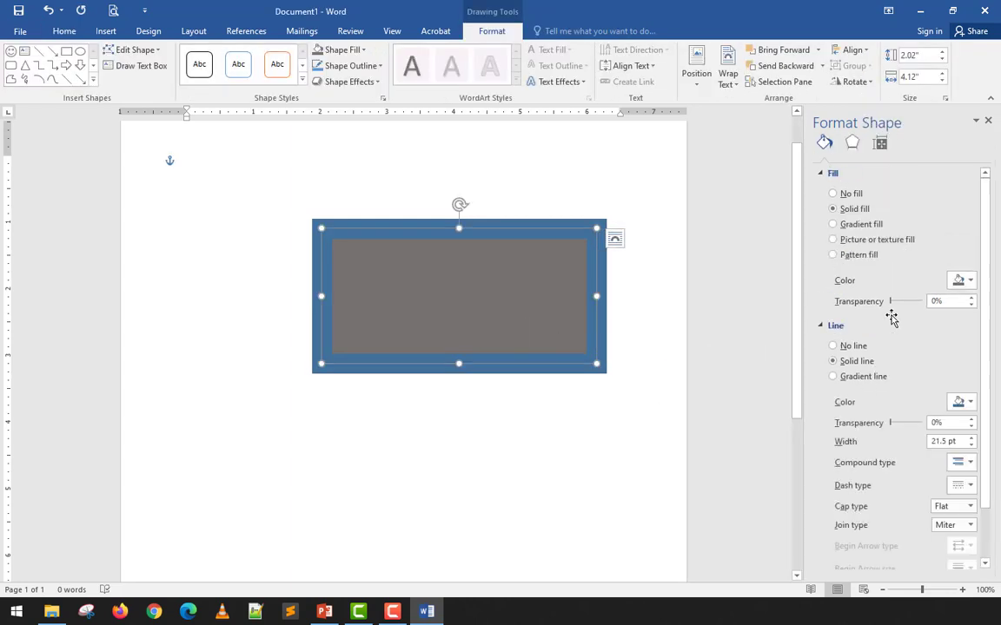
pyautogui.scroll(-2, 892, 319)
pyautogui.click(971, 404)
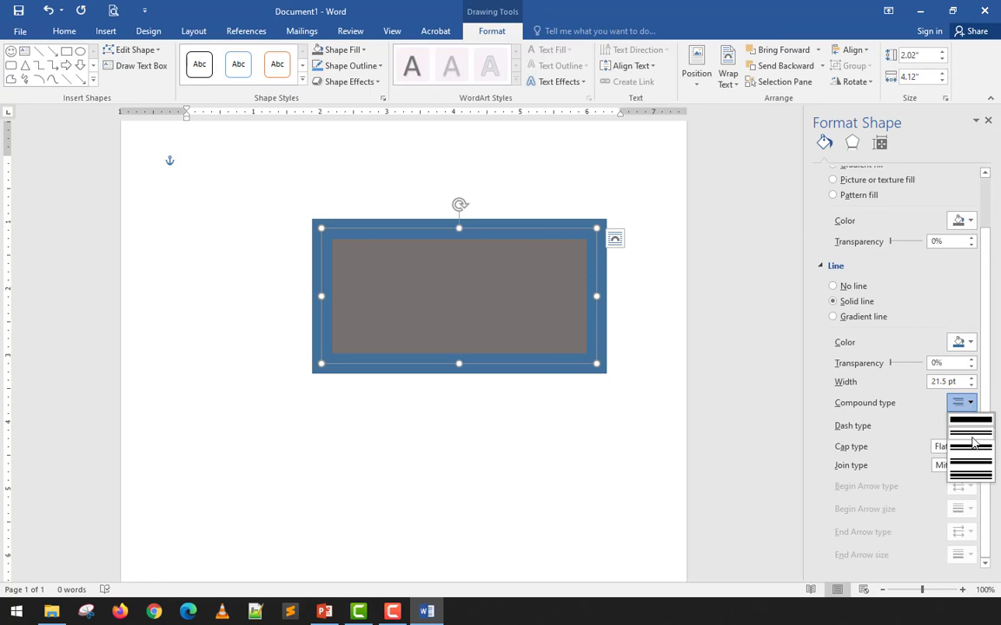
pyautogui.click(971, 443)
pyautogui.click(444, 392)
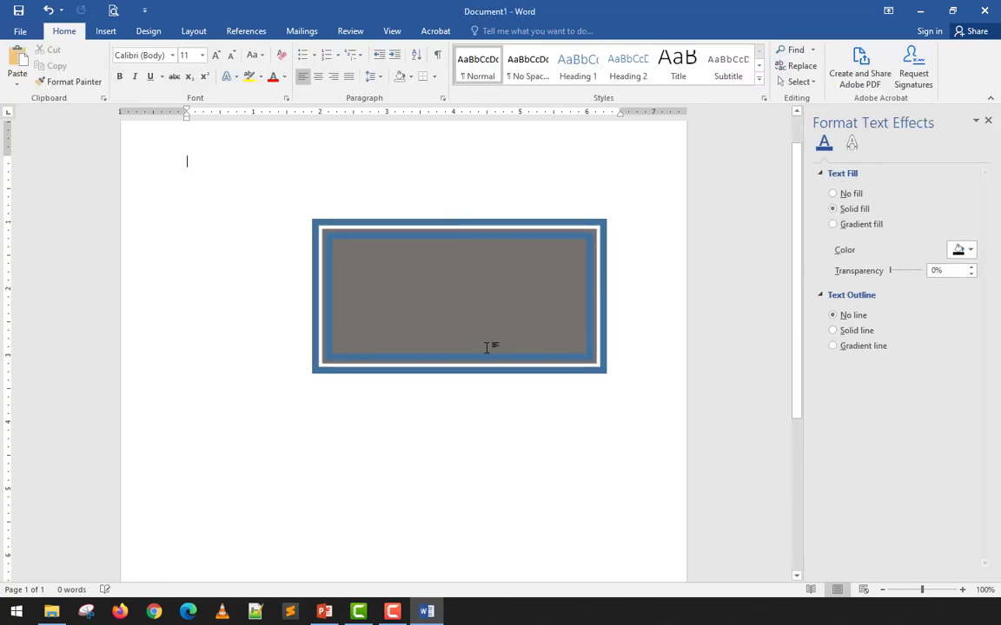
pyautogui.click(489, 346)
pyautogui.scroll(-1, 955, 425)
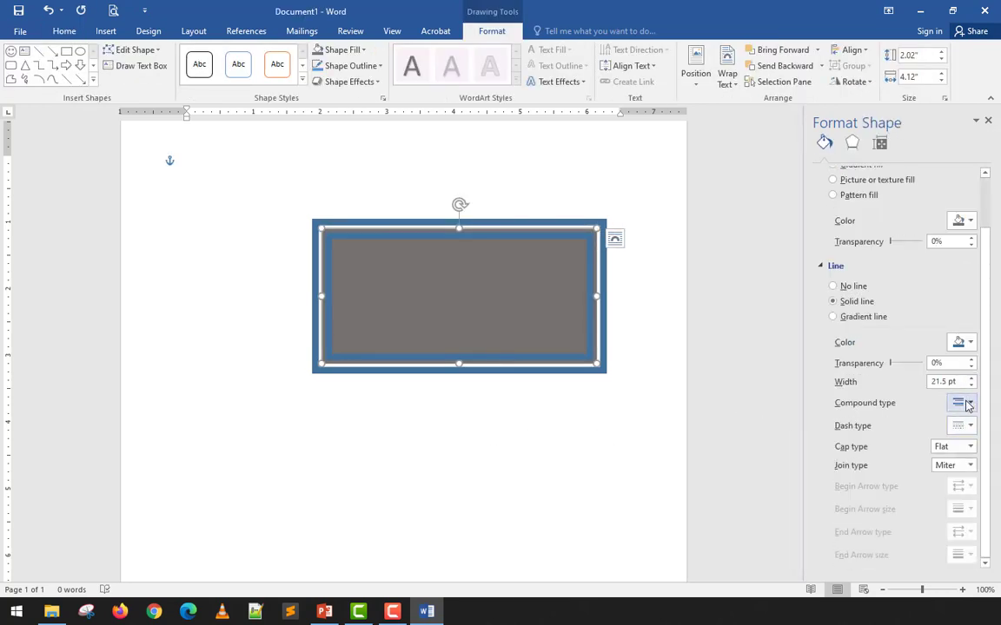
pyautogui.click(962, 402)
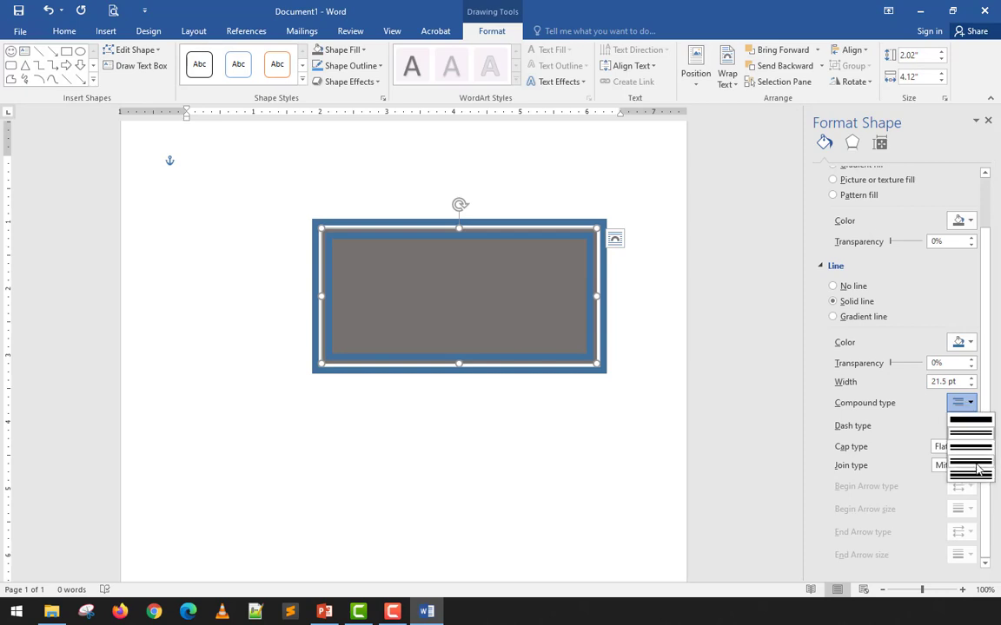
pyautogui.click(893, 421)
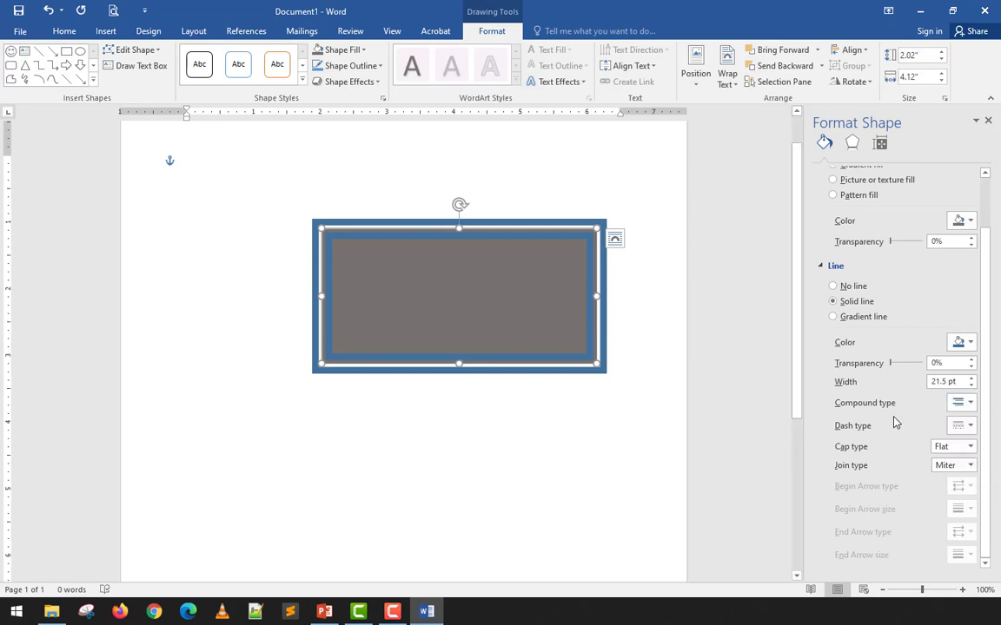
pyautogui.click(962, 425)
pyautogui.click(964, 462)
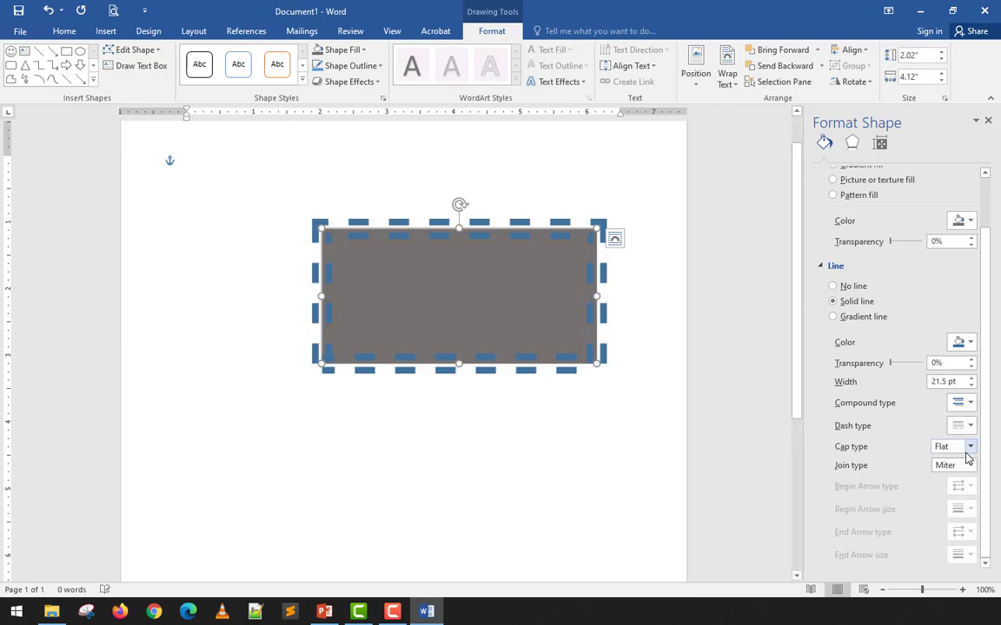
pyautogui.click(970, 401)
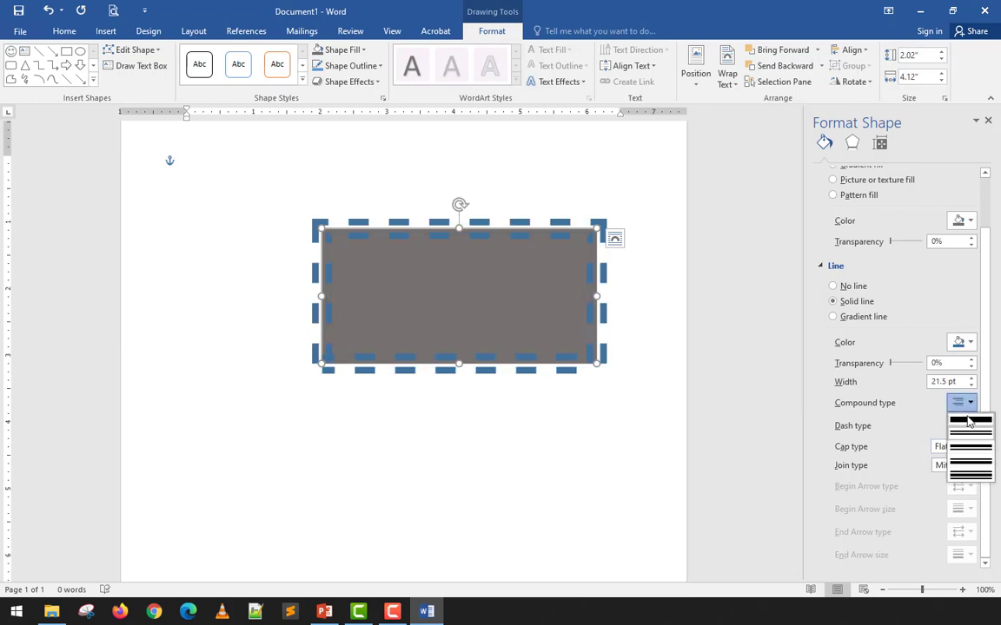
pyautogui.click(971, 422)
pyautogui.click(971, 425)
pyautogui.click(955, 475)
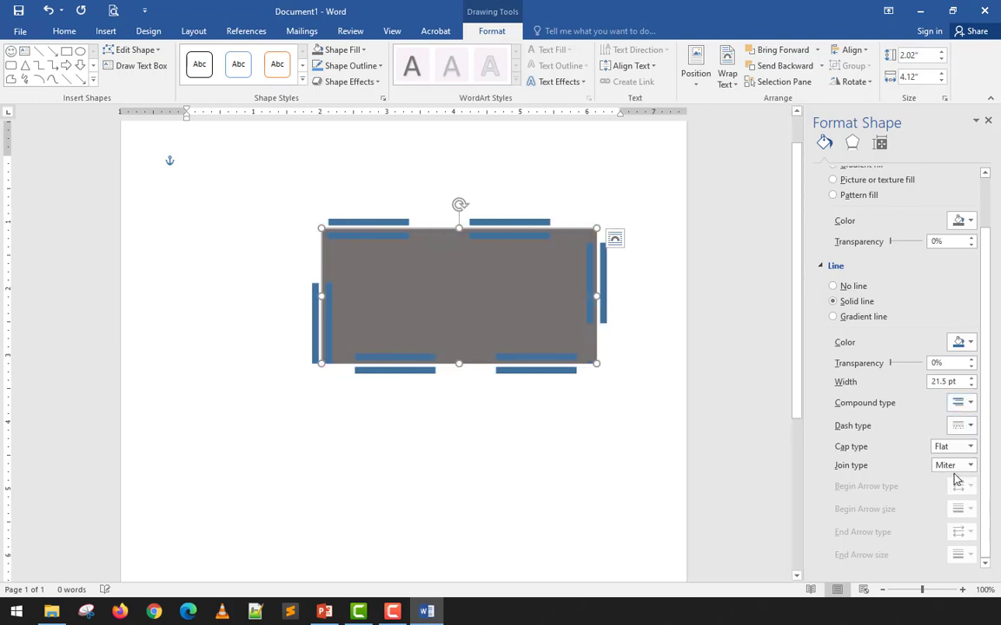
pyautogui.click(505, 235)
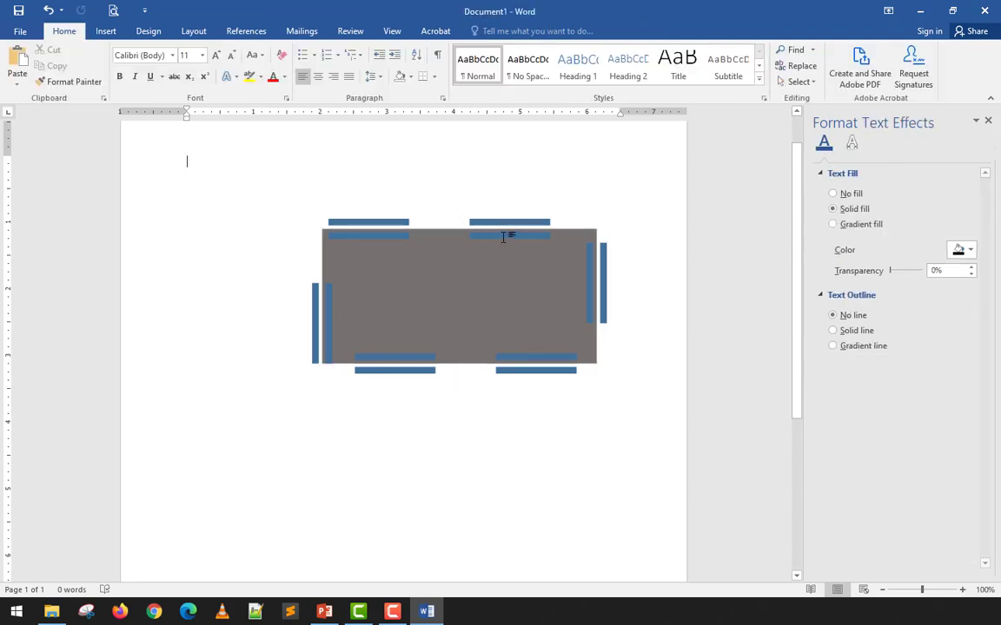
pyautogui.click(503, 247)
pyautogui.click(556, 340)
pyautogui.click(560, 278)
pyautogui.scroll(-2, 926, 408)
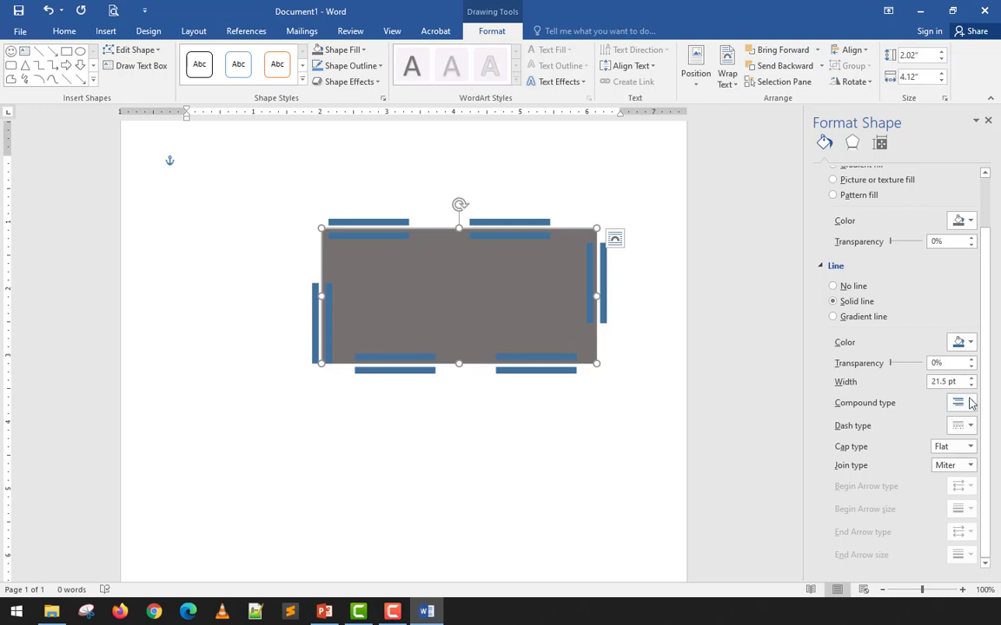
pyautogui.click(606, 261)
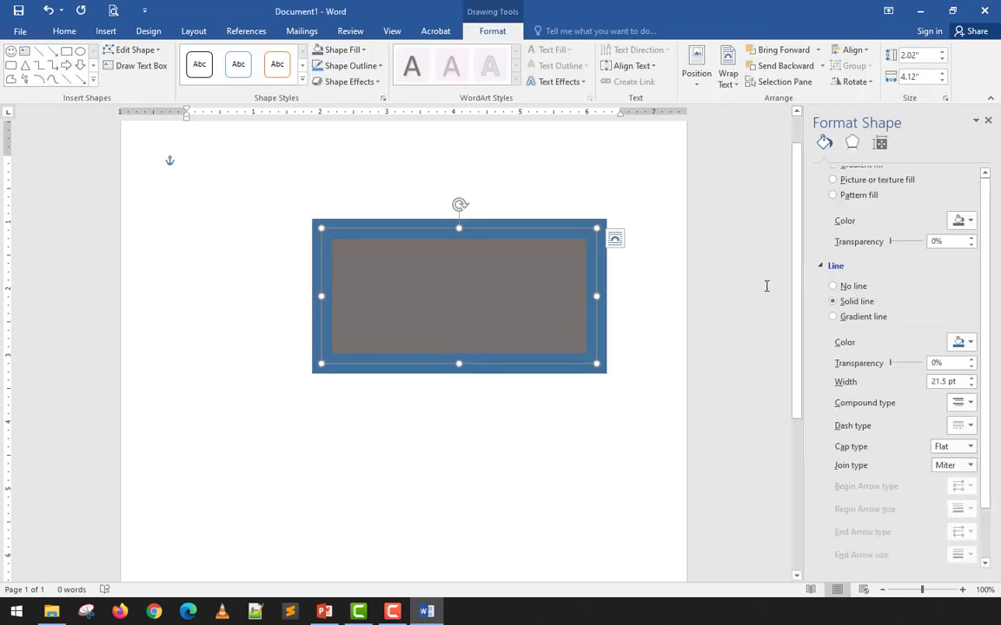
# Step: Close the Format Shape pane and browse the fill and Shadow effects without applying any
pyautogui.click(988, 121)
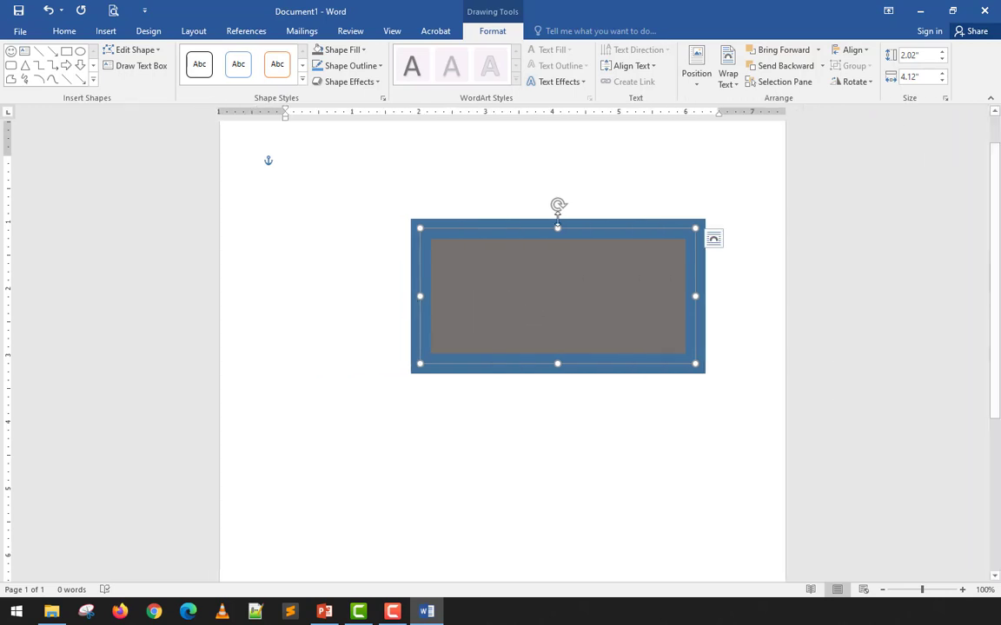
pyautogui.click(363, 63)
pyautogui.click(363, 52)
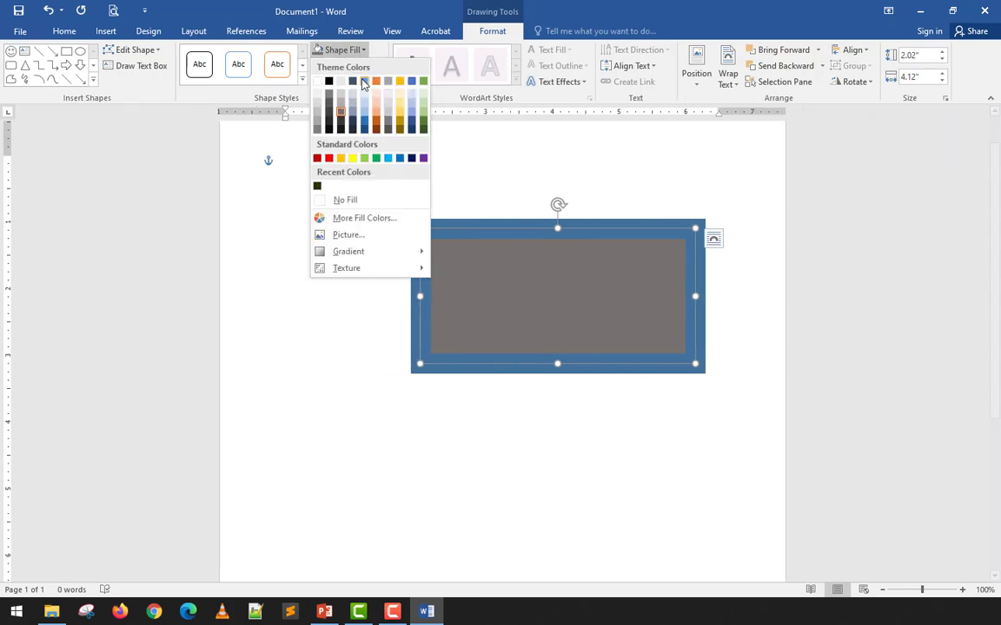
pyautogui.click(250, 172)
pyautogui.click(342, 86)
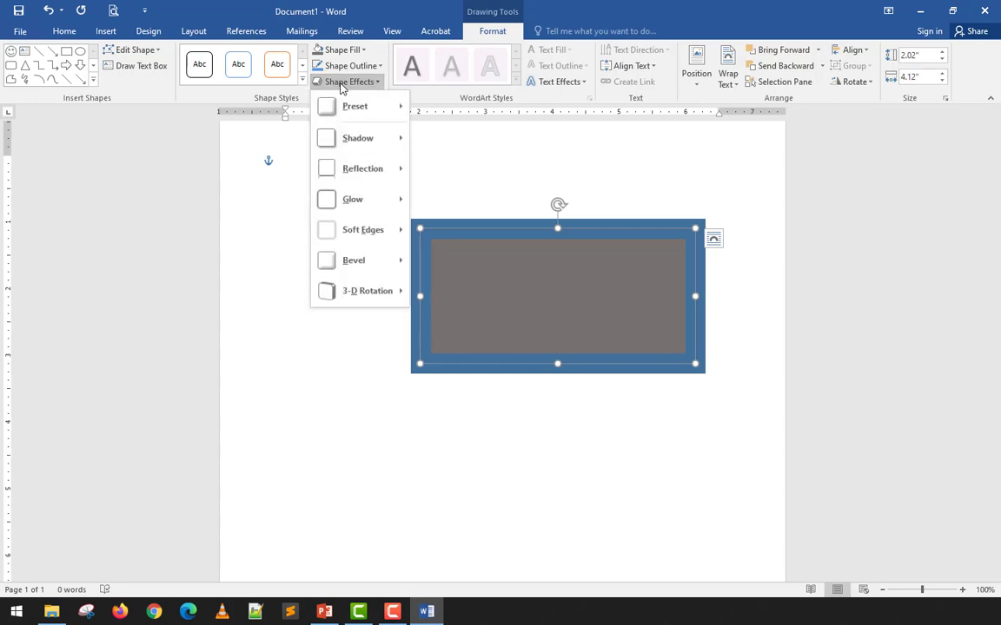
pyautogui.click(512, 299)
pyautogui.click(376, 84)
pyautogui.moveTo(368, 110)
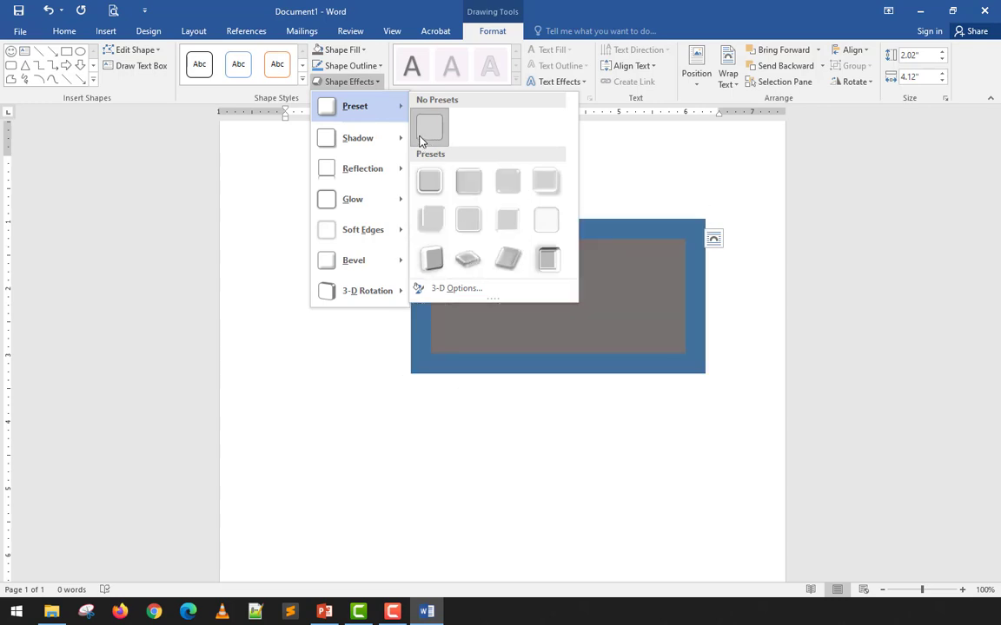
pyautogui.moveTo(388, 142)
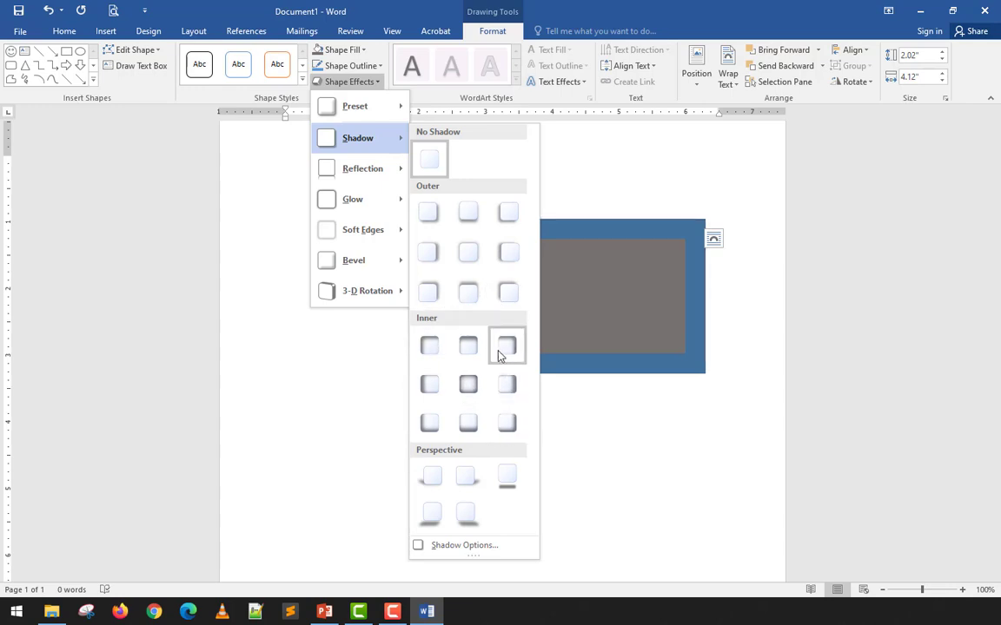
pyautogui.click(666, 362)
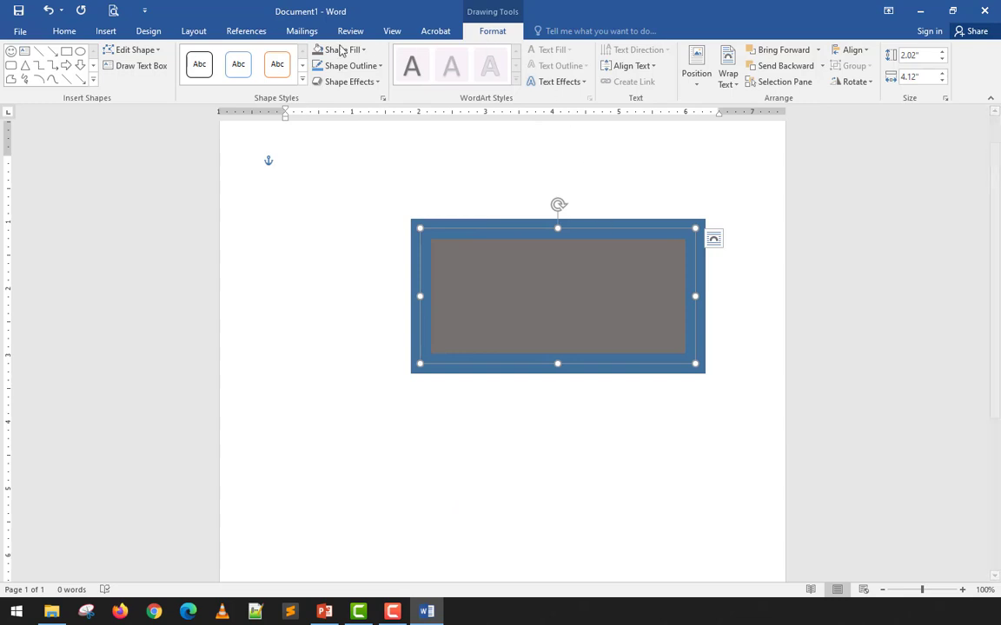
# Step: Set the rectangle's outline to No Outline and bring up the Shadow Options settings
pyautogui.click(373, 67)
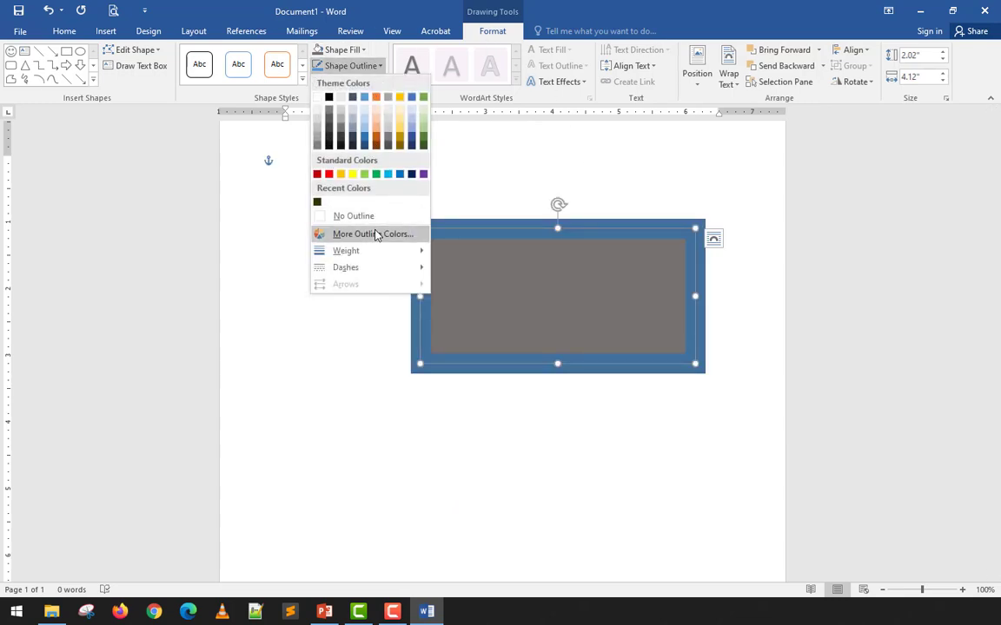
pyautogui.click(377, 216)
pyautogui.click(363, 83)
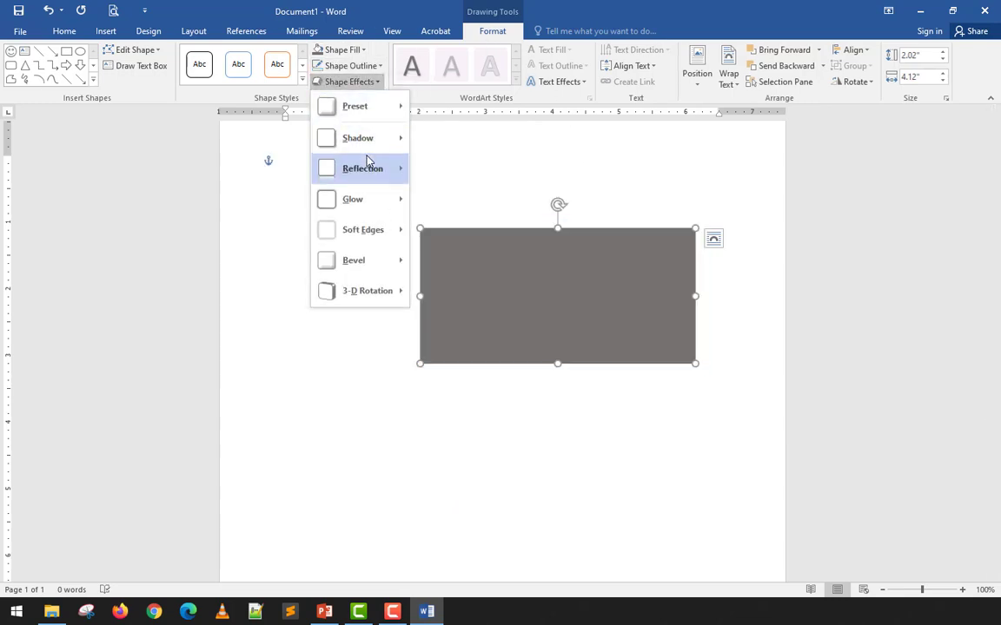
pyautogui.moveTo(357, 138)
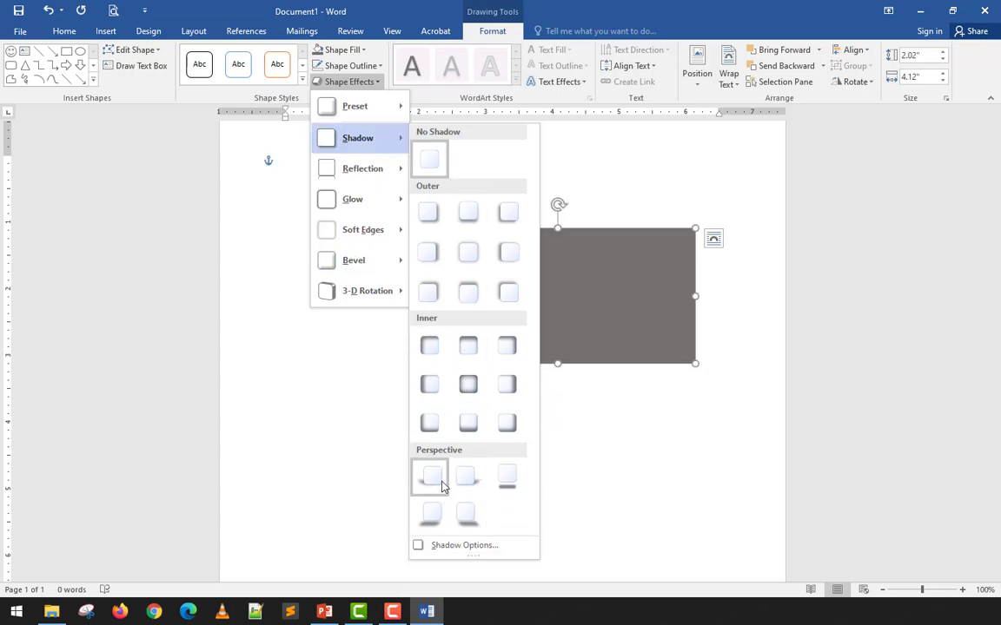
pyautogui.click(447, 546)
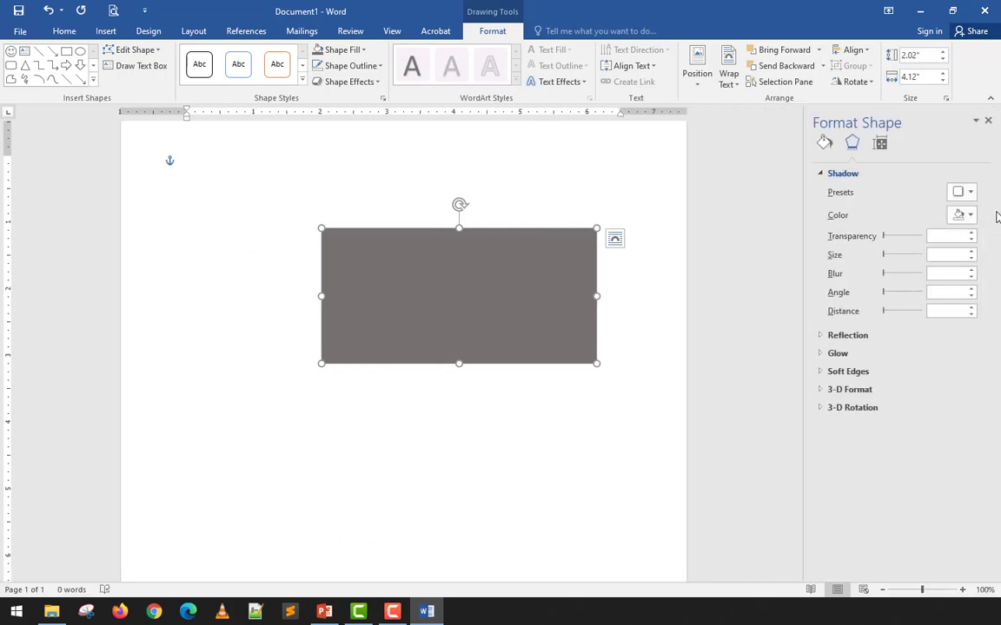
# Step: Apply an Outer shadow preset with 60% transparency and 105% size
pyautogui.click(970, 192)
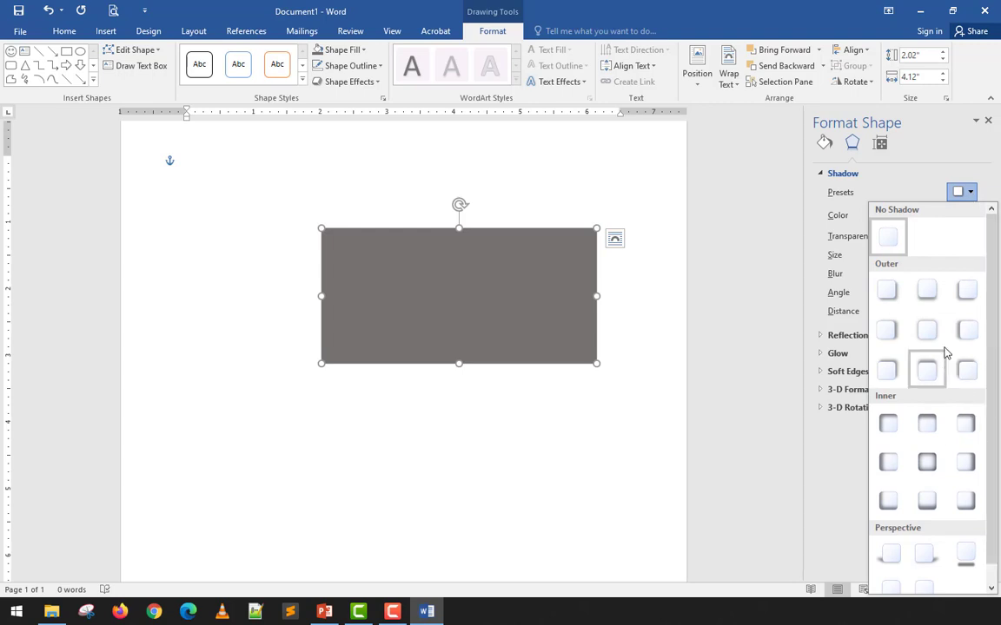
pyautogui.click(886, 292)
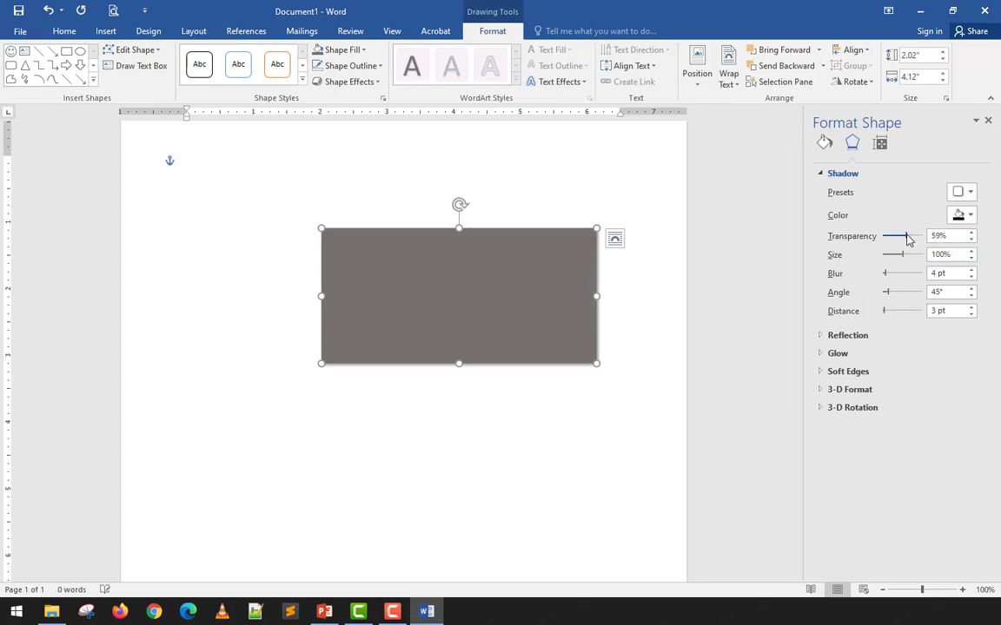
pyautogui.moveTo(908, 240)
pyautogui.mouseDown()
pyautogui.moveTo(882, 242)
pyautogui.moveTo(920, 242)
pyautogui.moveTo(910, 243)
pyautogui.mouseUp()
pyautogui.moveTo(904, 259)
pyautogui.mouseDown()
pyautogui.moveTo(914, 255)
pyautogui.moveTo(887, 258)
pyautogui.moveTo(957, 256)
pyautogui.moveTo(893, 260)
pyautogui.mouseUp()
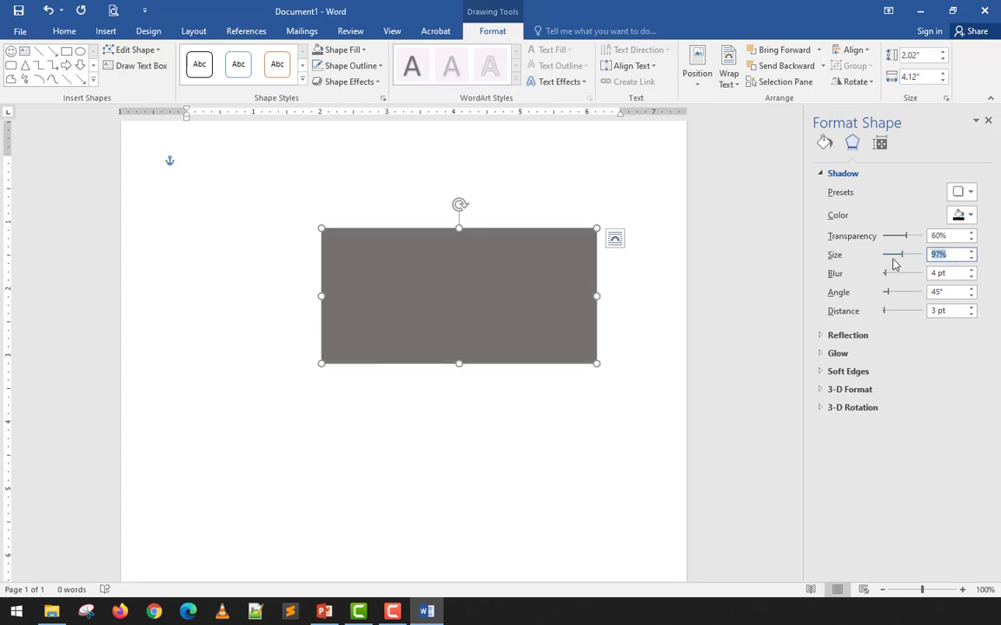
pyautogui.write('100')
pyautogui.press('Return')
pyautogui.click(971, 252)
pyautogui.click(971, 252)
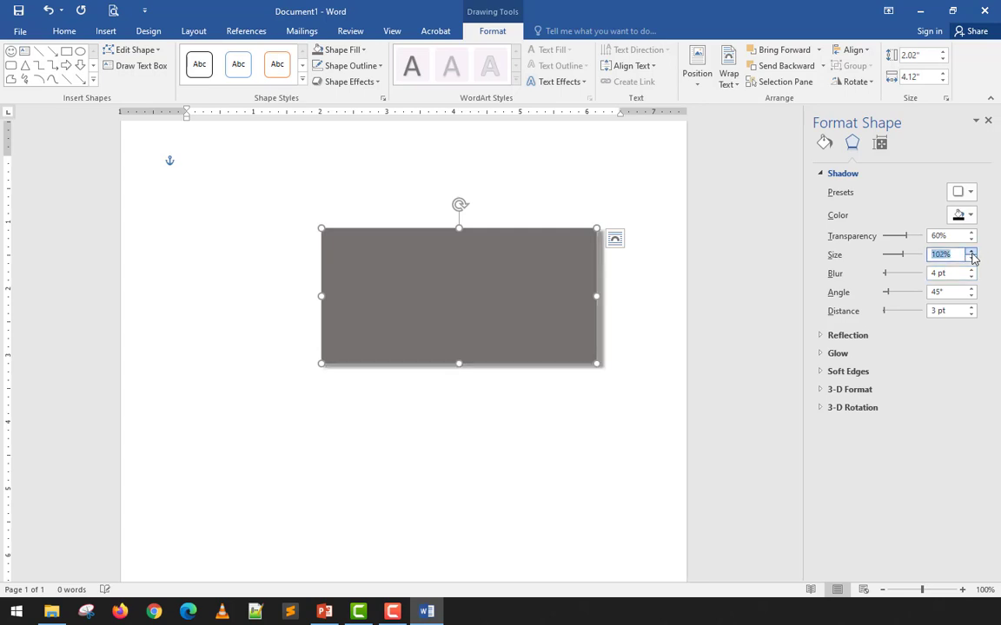
pyautogui.click(971, 252)
pyautogui.click(971, 251)
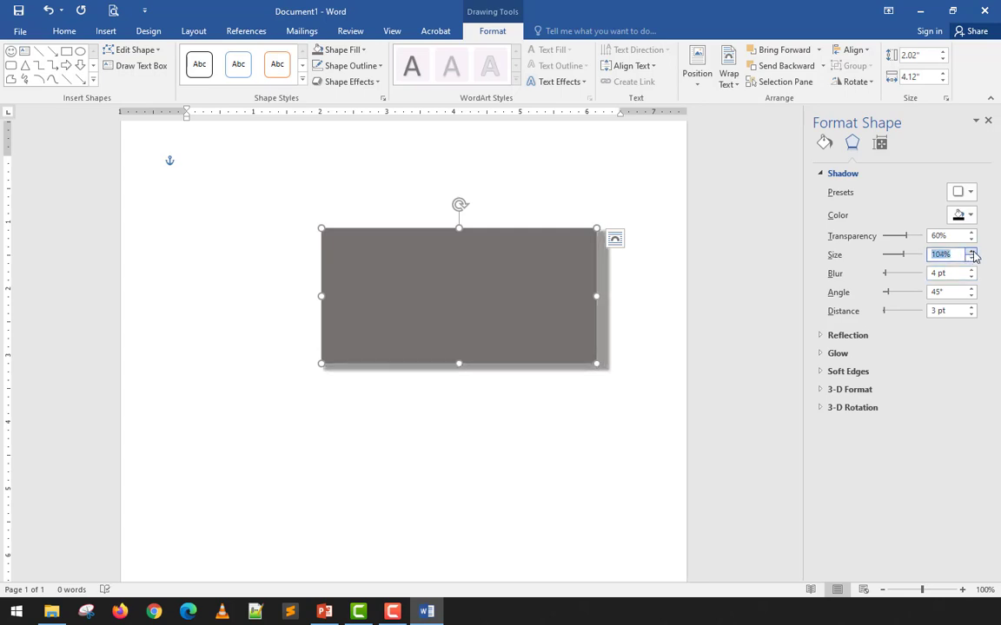
pyautogui.click(971, 252)
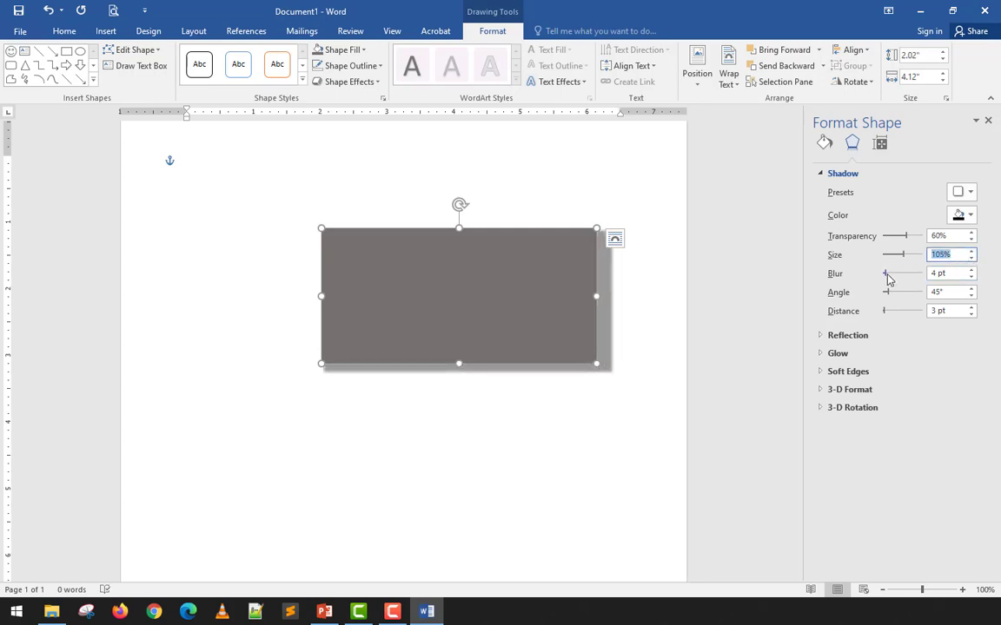
# Step: Set the shadow blur to 42 pt, angle to 206° and distance to 49 pt
pyautogui.moveTo(887, 278); pyautogui.dragTo(909, 281)
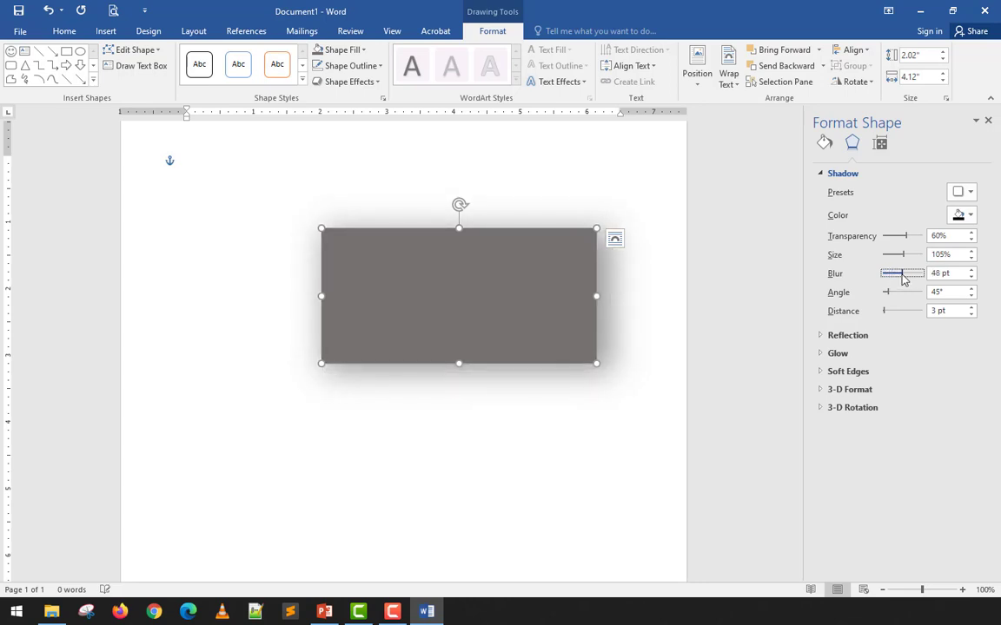
pyautogui.click(890, 293)
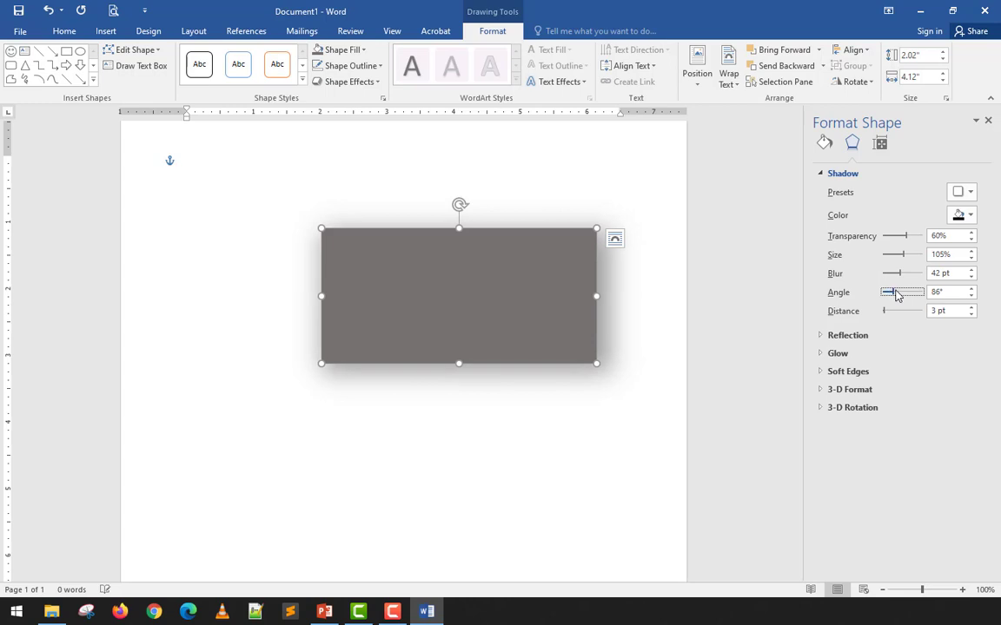
pyautogui.moveTo(897, 295)
pyautogui.mouseDown()
pyautogui.moveTo(885, 299)
pyautogui.moveTo(908, 293)
pyautogui.moveTo(880, 299)
pyautogui.moveTo(902, 294)
pyautogui.moveTo(882, 300)
pyautogui.moveTo(902, 303)
pyautogui.moveTo(887, 316)
pyautogui.moveTo(913, 311)
pyautogui.moveTo(904, 311)
pyautogui.moveTo(916, 295)
pyautogui.moveTo(886, 295)
pyautogui.moveTo(911, 296)
pyautogui.moveTo(897, 312)
pyautogui.mouseUp()
pyautogui.click(888, 315)
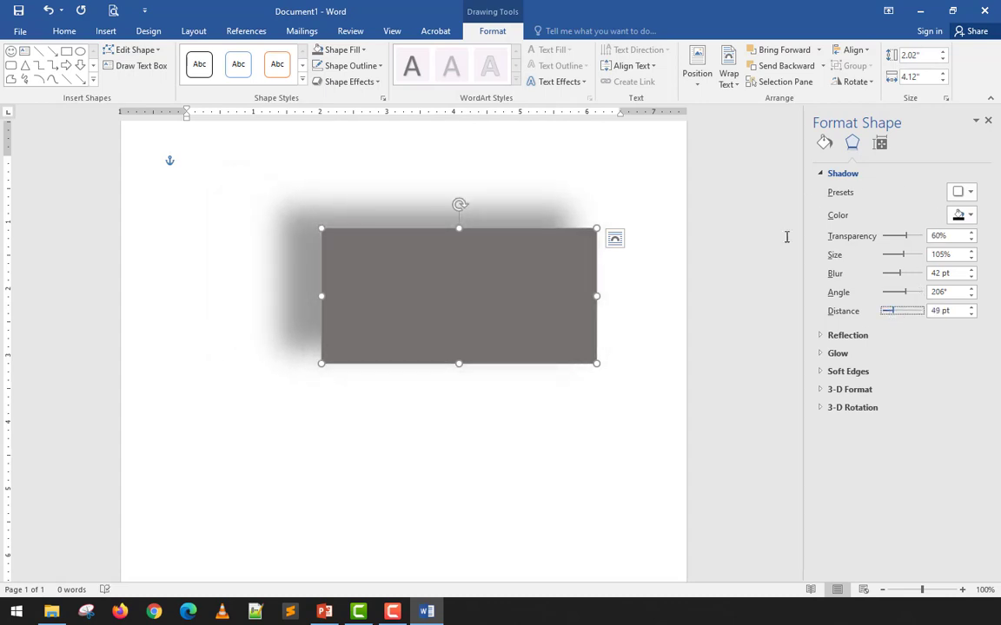
pyautogui.click(988, 122)
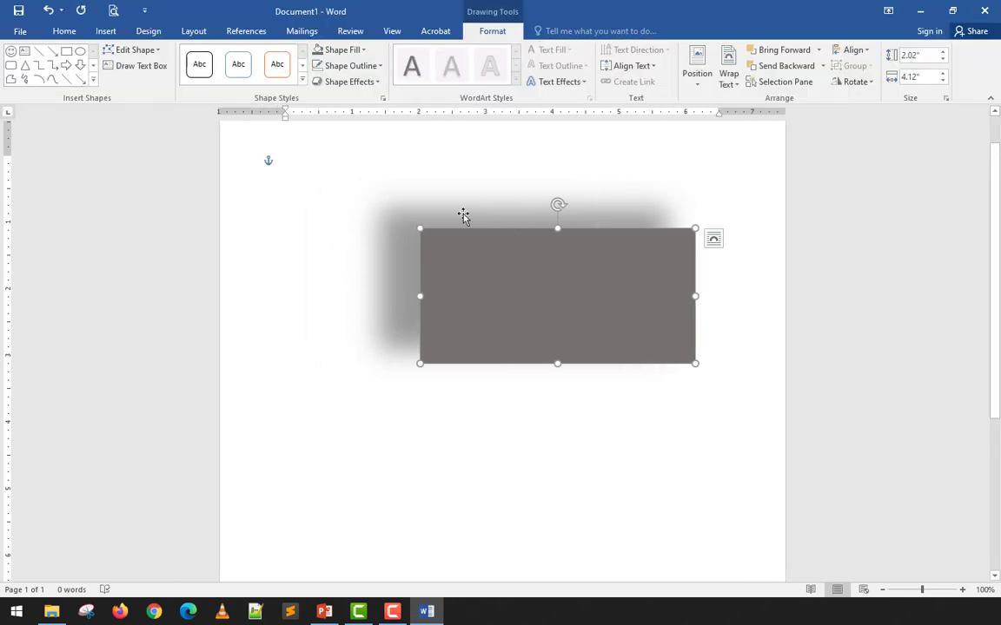
# Step: Remove the rectangle's shadow with No Shadow
pyautogui.click(343, 81)
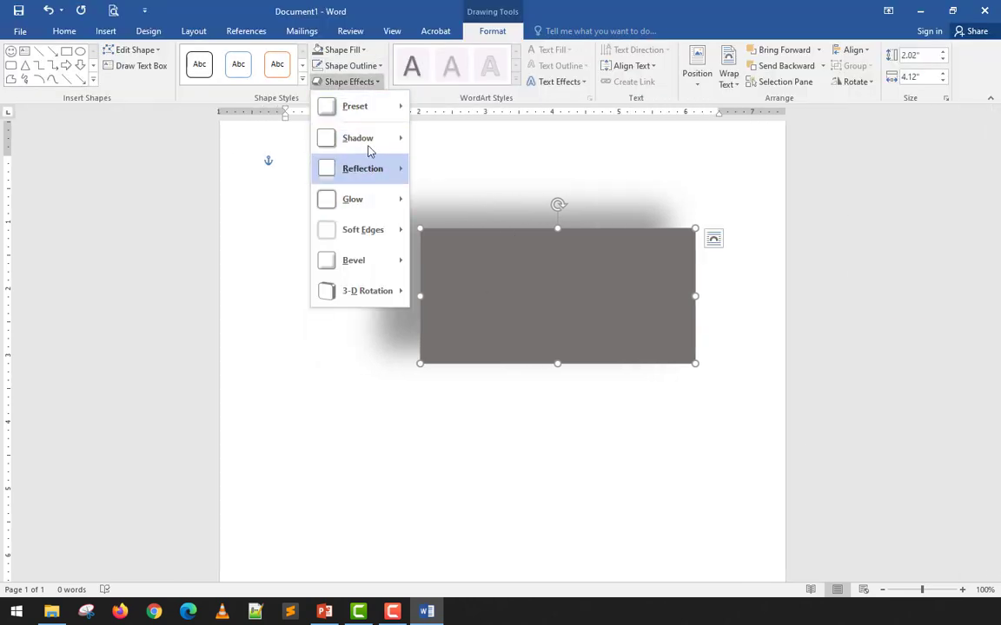
pyautogui.moveTo(368, 146)
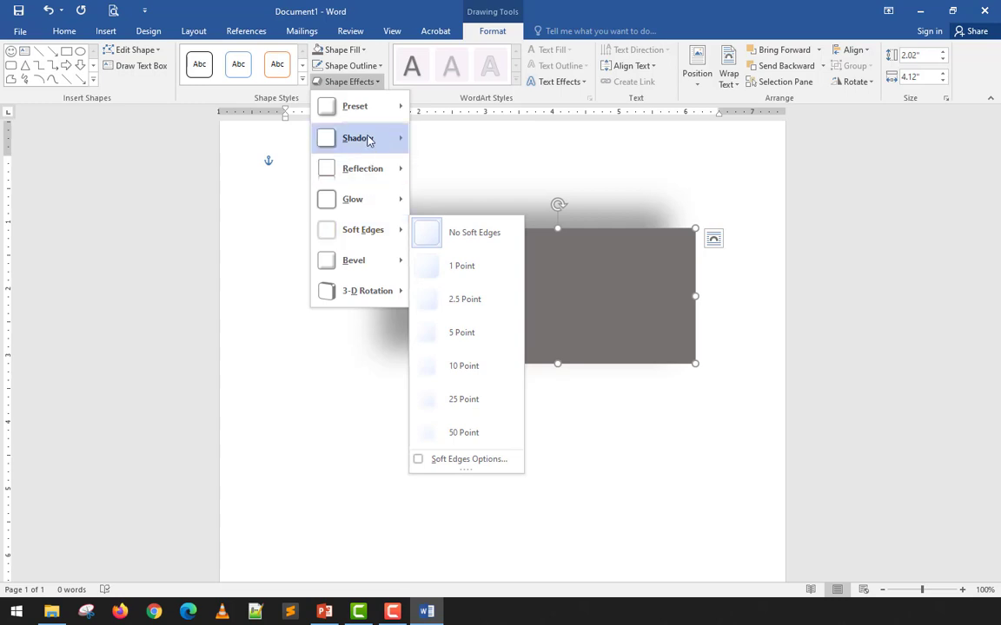
pyautogui.moveTo(402, 145)
pyautogui.click(426, 159)
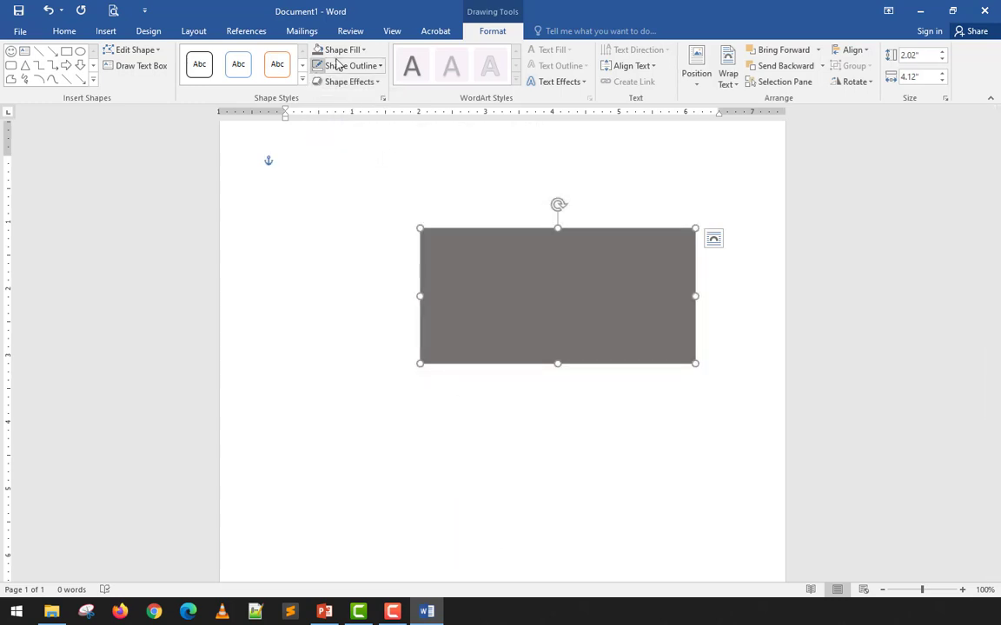
# Step: Apply a yellow glow variation and bring up the Glow Options settings
pyautogui.click(364, 86)
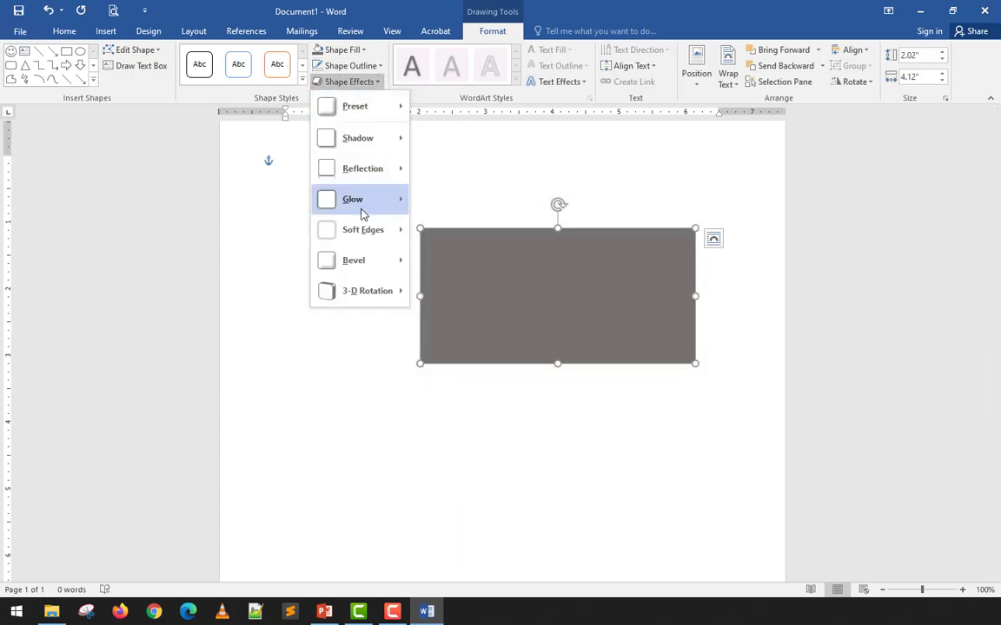
pyautogui.moveTo(362, 211)
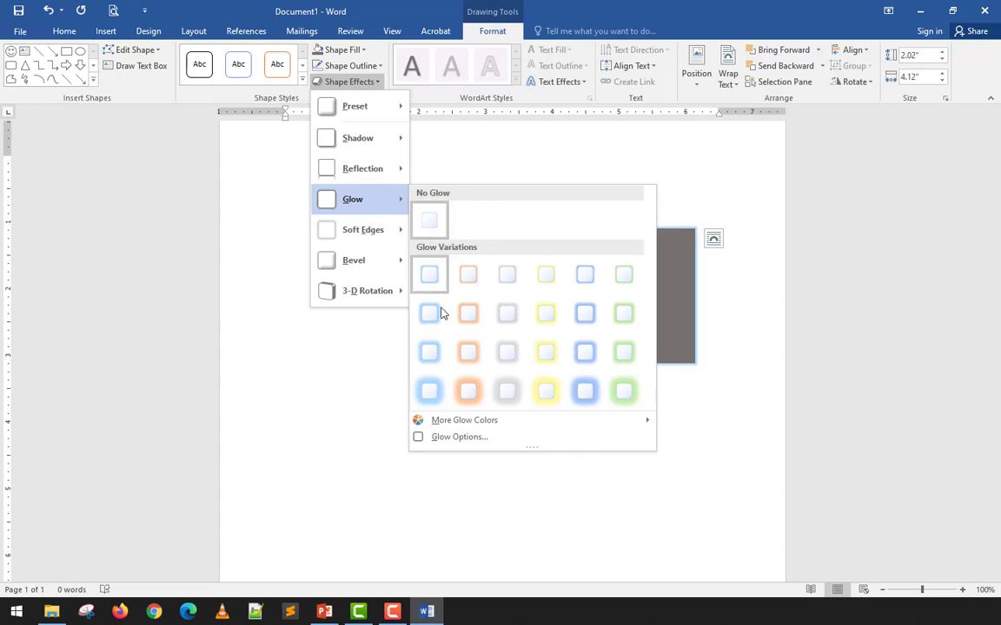
pyautogui.click(550, 400)
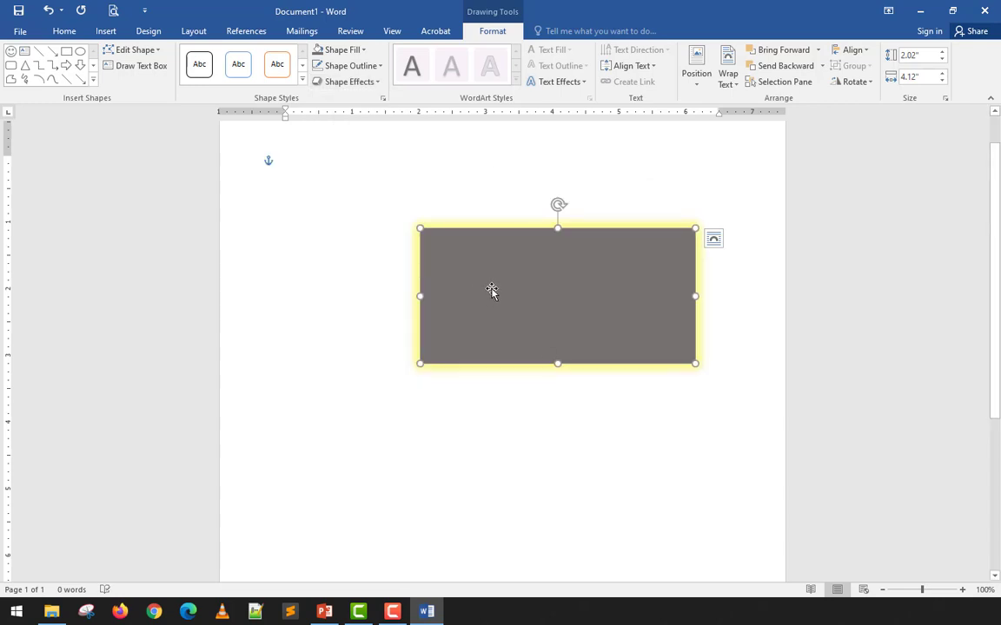
pyautogui.click(363, 51)
pyautogui.click(350, 82)
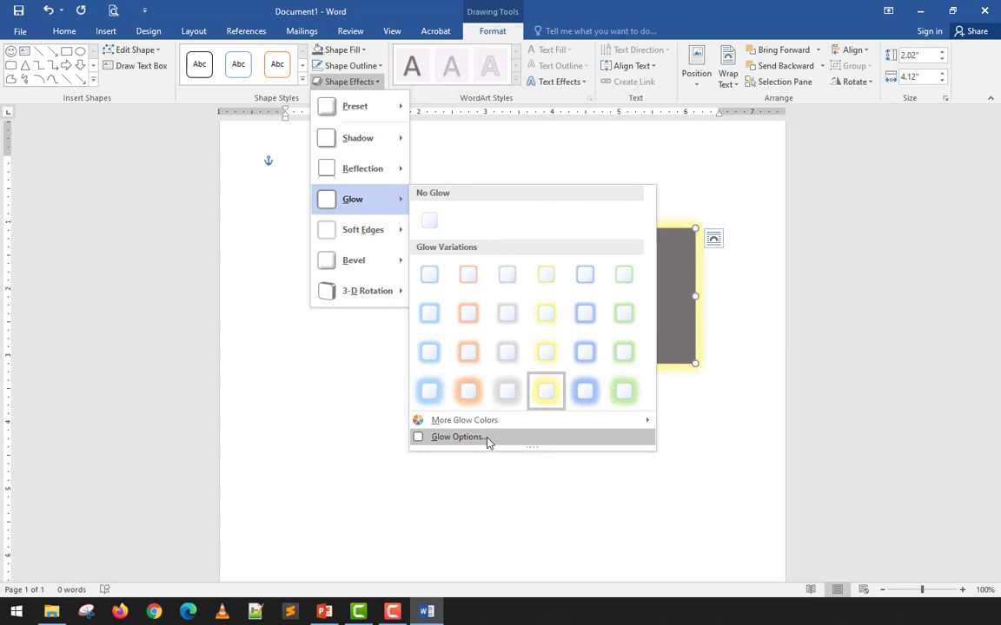
pyautogui.click(487, 437)
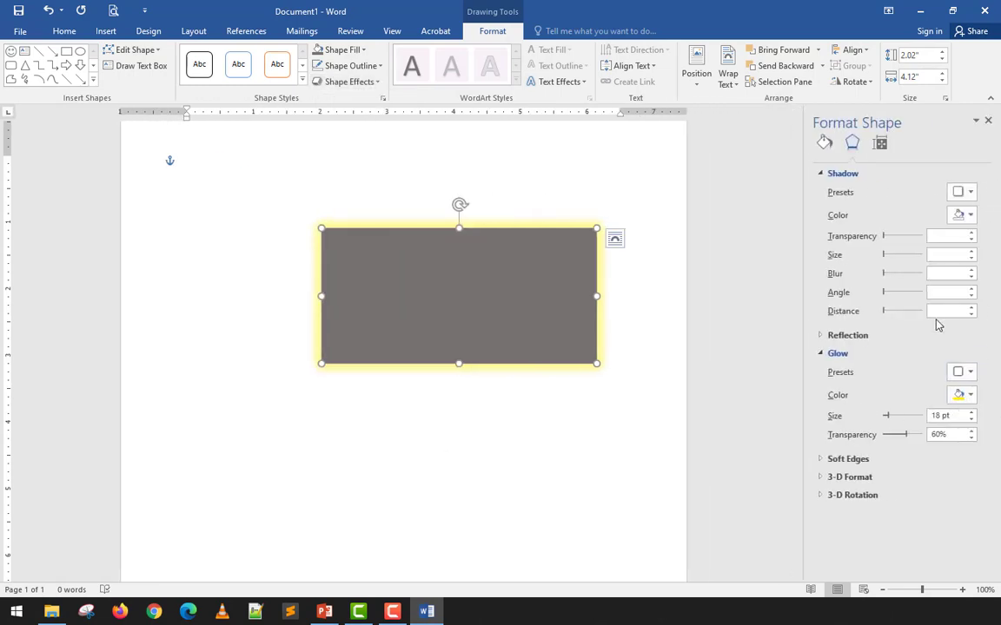
# Step: Set the yellow glow size to 76 pt and transparency to 47%, then close the pane
pyautogui.click(964, 372)
pyautogui.click(965, 371)
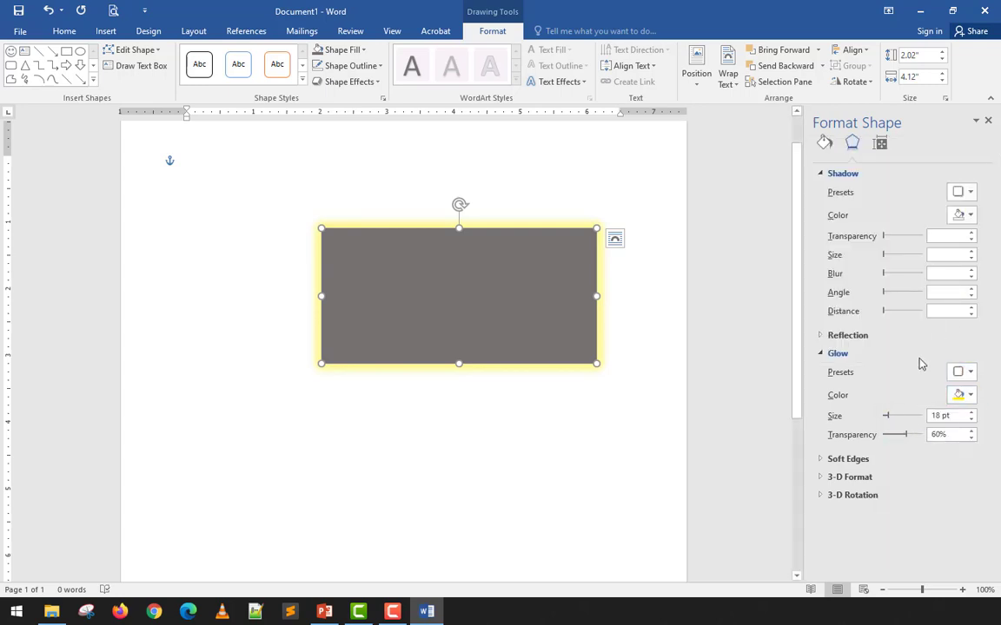
pyautogui.moveTo(886, 416); pyautogui.dragTo(897, 421)
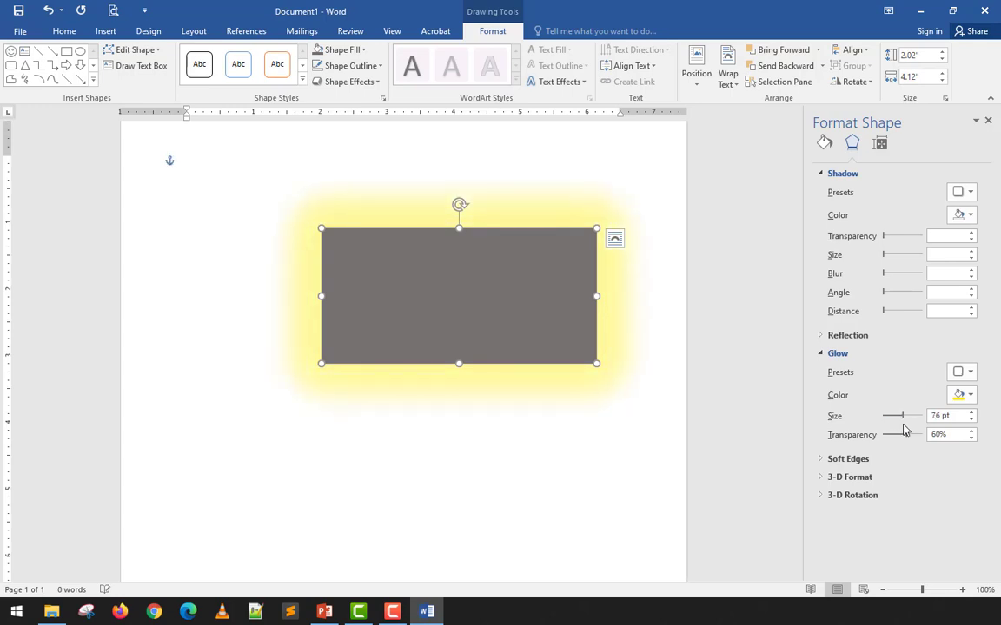
pyautogui.moveTo(905, 439); pyautogui.dragTo(885, 437)
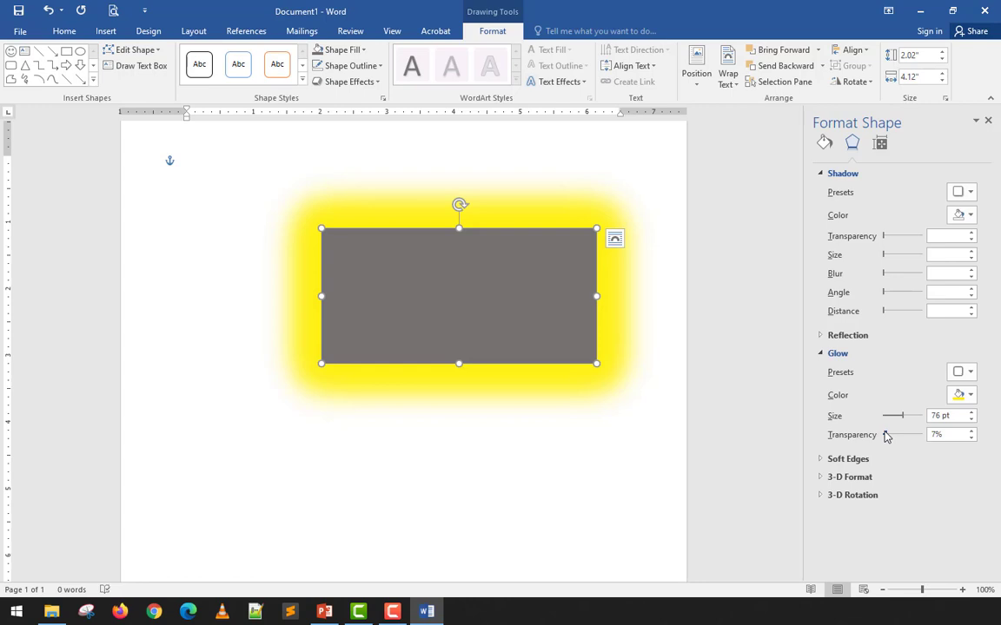
pyautogui.moveTo(886, 436)
pyautogui.mouseDown()
pyautogui.moveTo(917, 441)
pyautogui.moveTo(900, 441)
pyautogui.mouseUp()
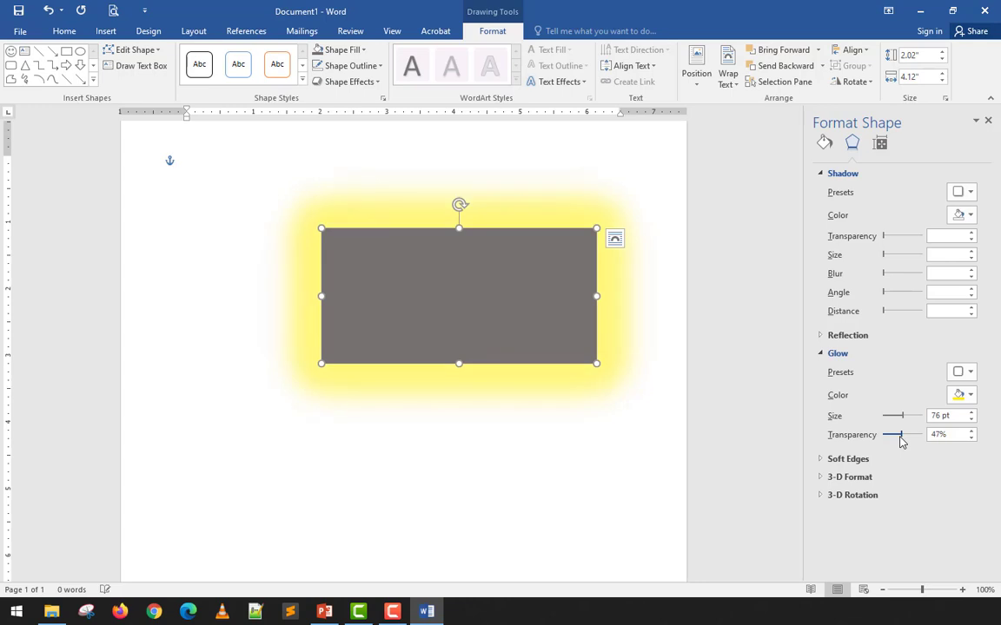
pyautogui.click(987, 121)
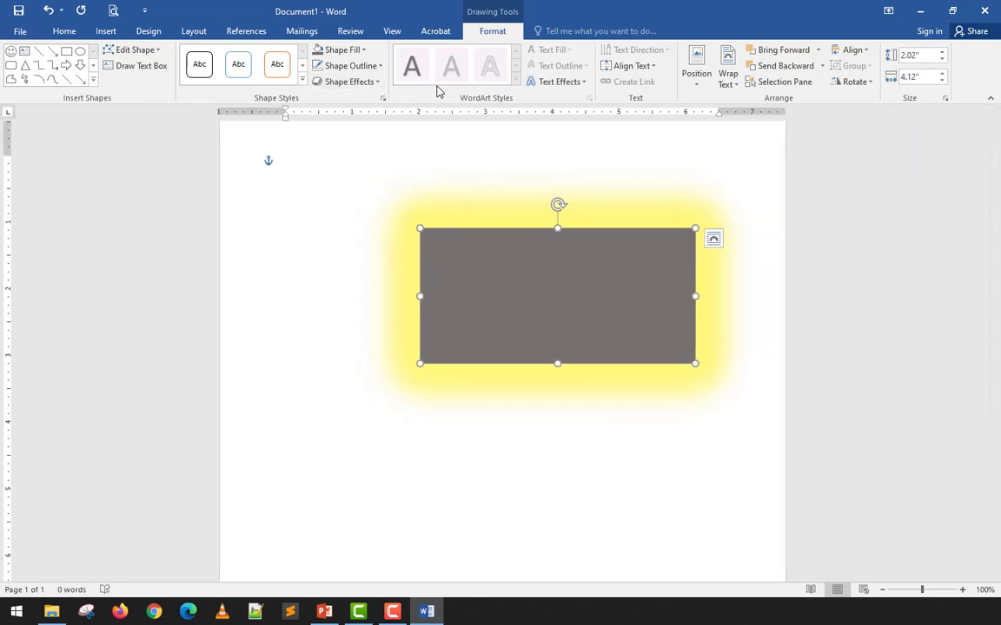
# Step: Set the rectangle's glow to No Glow
pyautogui.click(348, 82)
pyautogui.moveTo(370, 199)
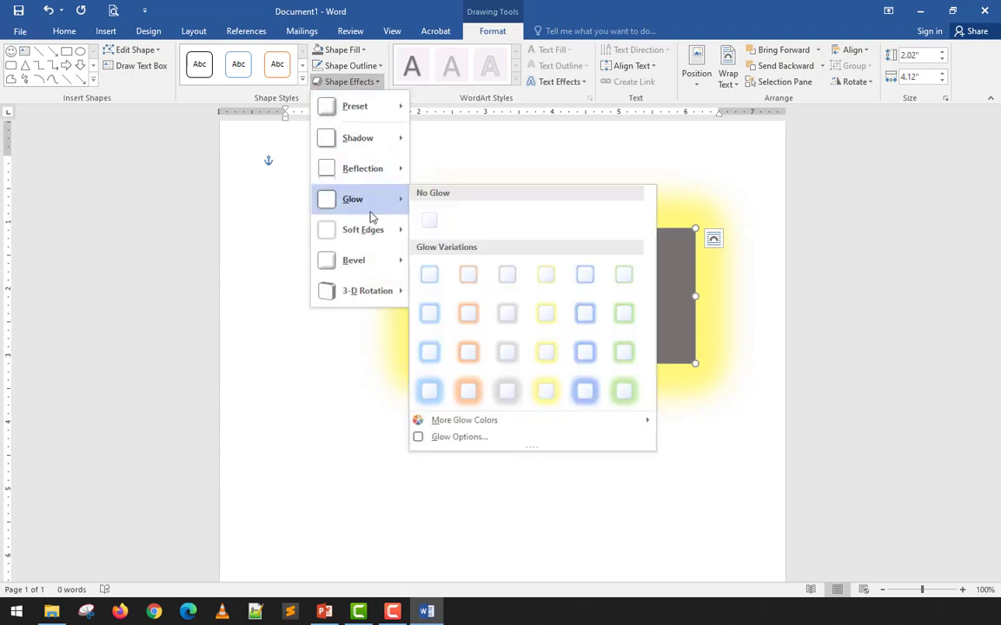
pyautogui.click(437, 218)
pyautogui.click(356, 83)
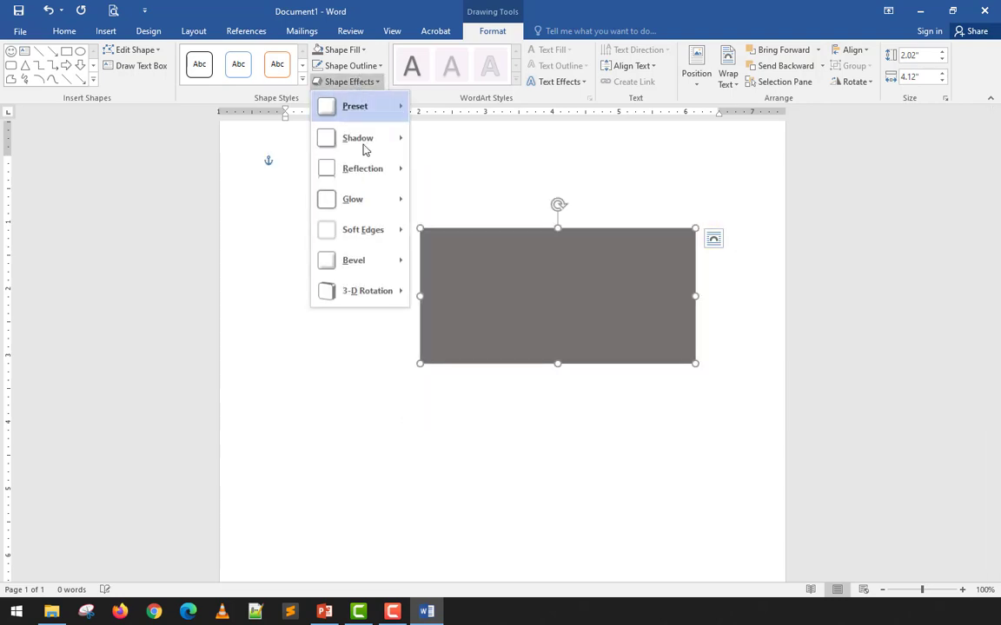
pyautogui.moveTo(365, 242)
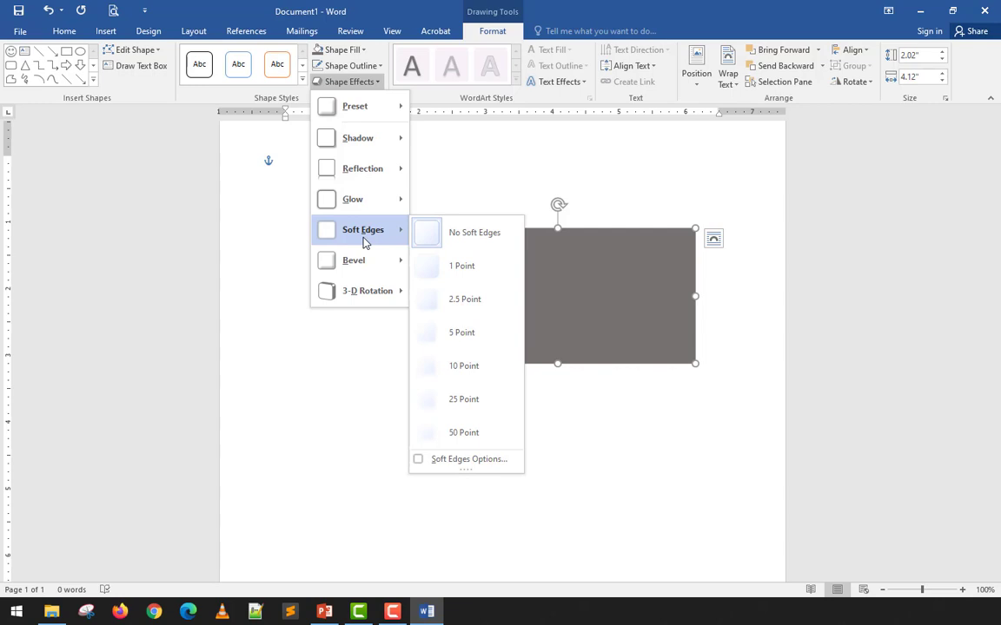
pyautogui.click(587, 224)
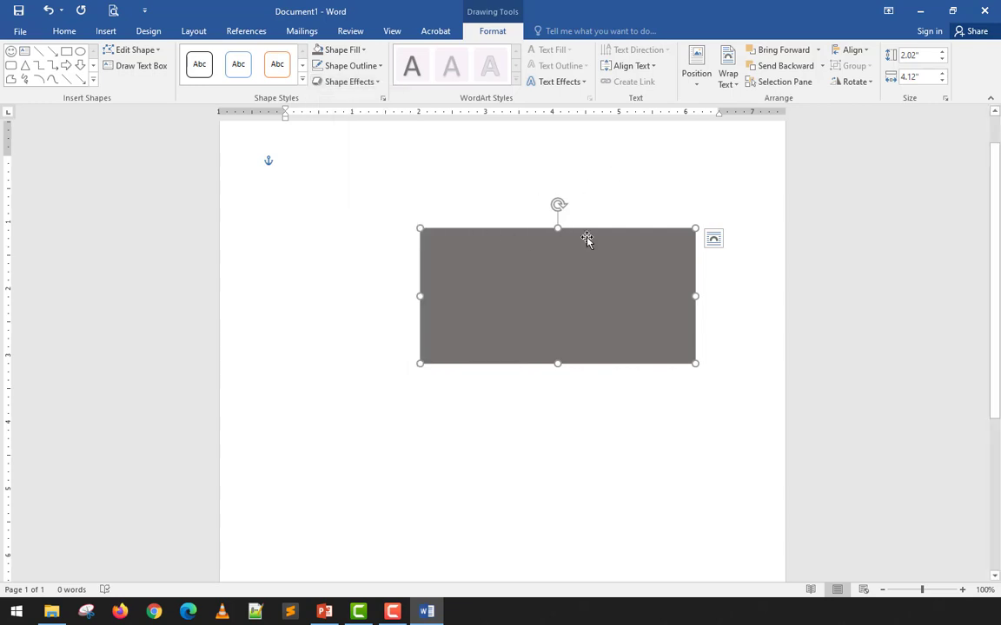
# Step: Browse Shape Outline and Soft Edges without changes, then delete the grey rectangle
pyautogui.click(364, 66)
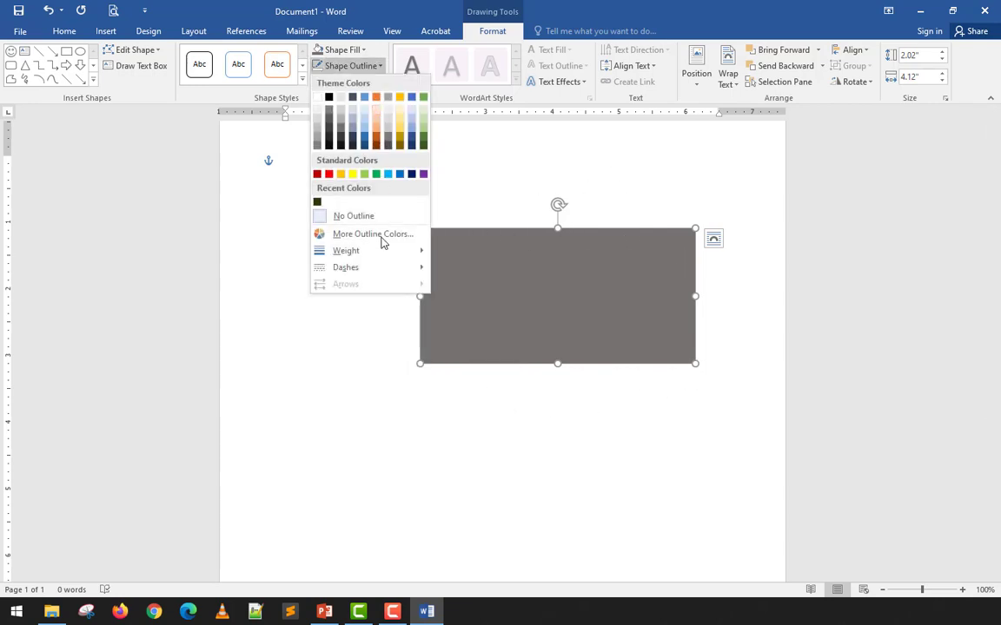
pyautogui.click(339, 66)
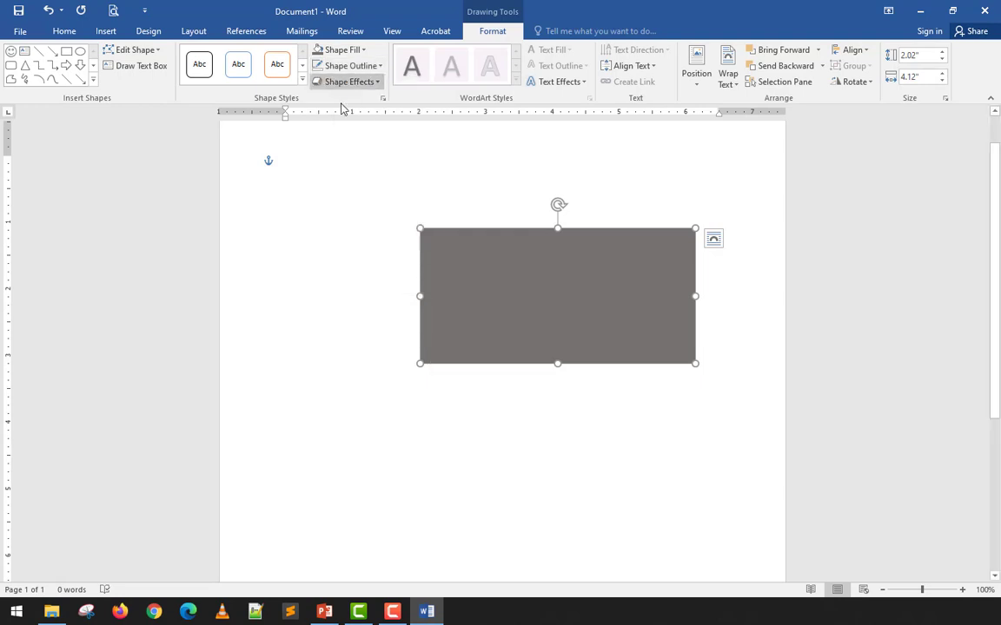
pyautogui.click(347, 82)
pyautogui.moveTo(368, 230)
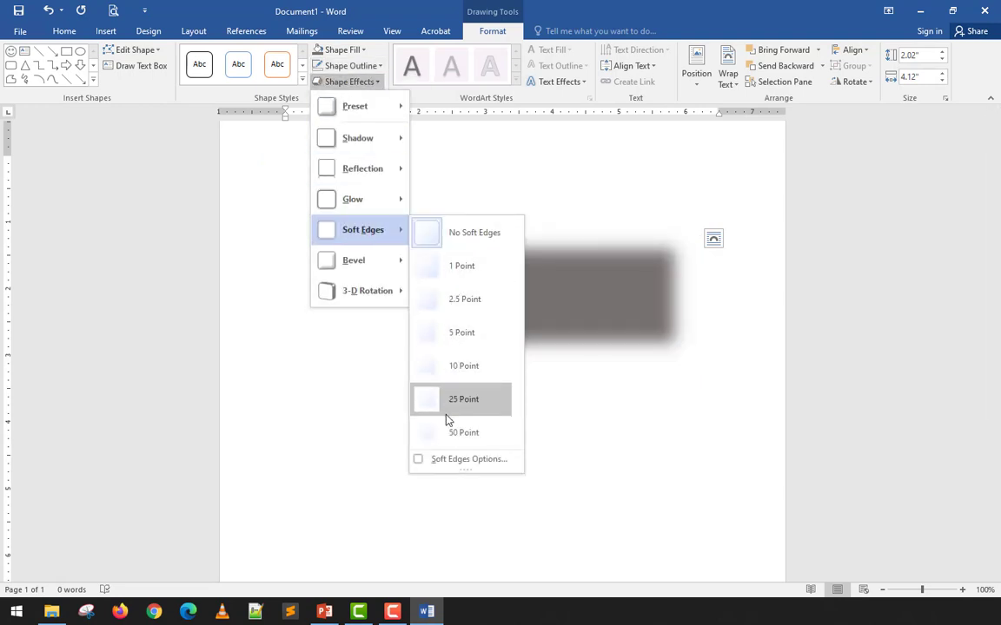
pyautogui.click(612, 314)
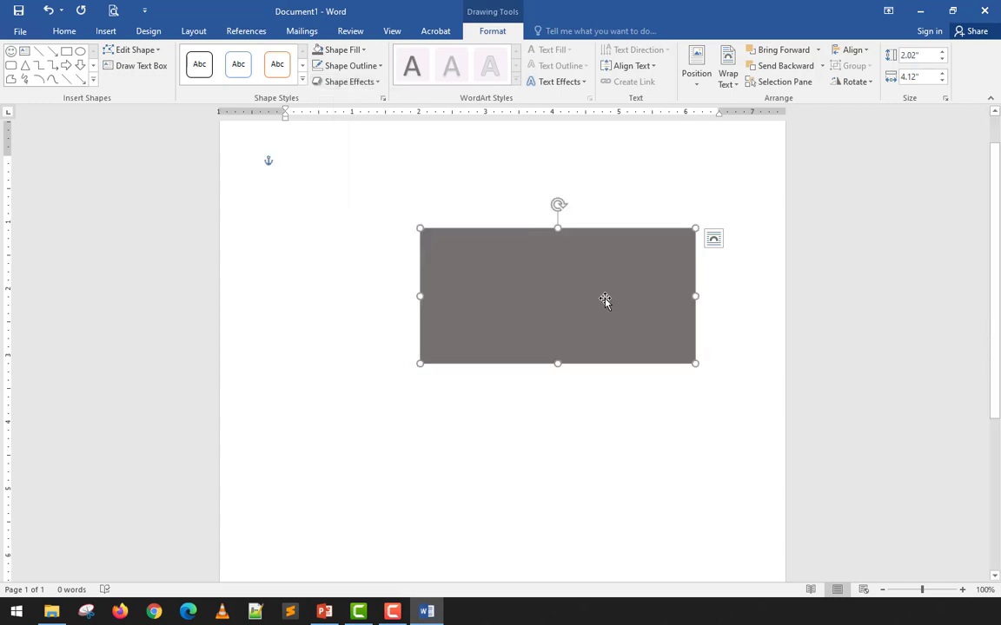
pyautogui.press('Delete')
# Step: Draw a five-point star on the page and size it just right of centre
pyautogui.click(106, 31)
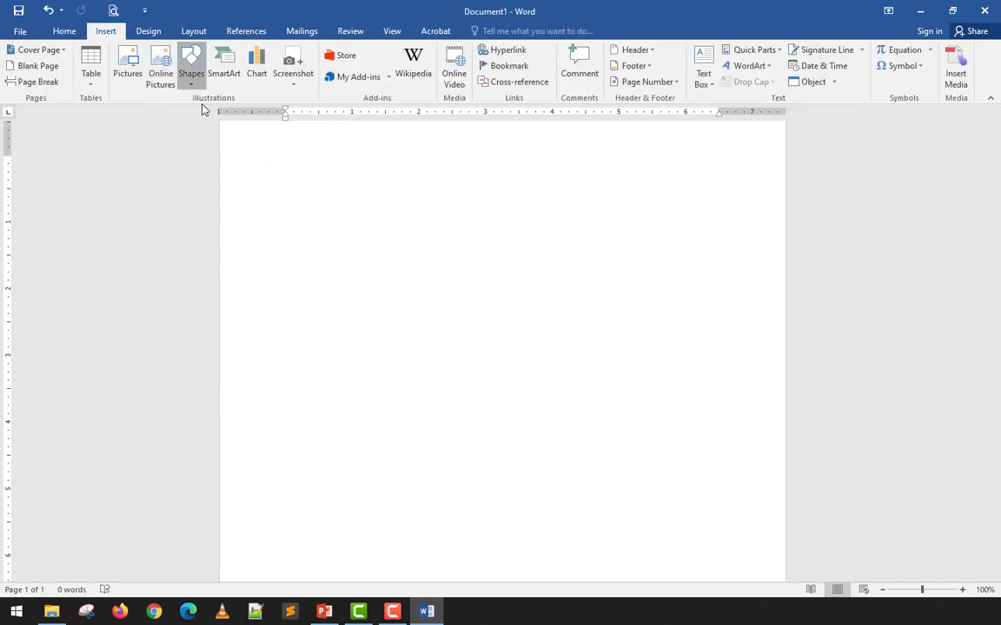
pyautogui.click(191, 65)
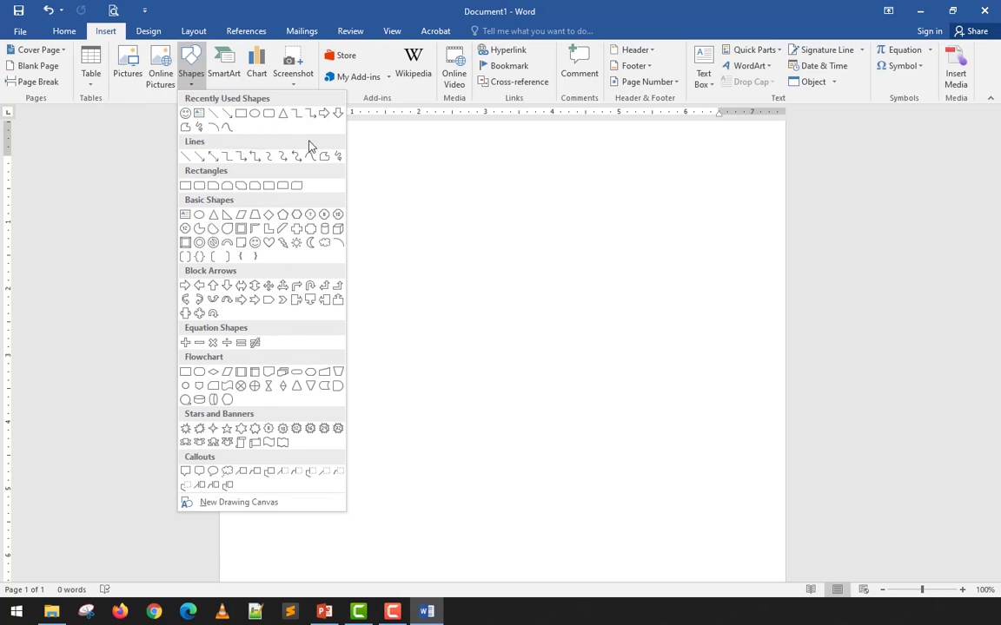
pyautogui.click(226, 428)
pyautogui.moveTo(332, 243)
pyautogui.mouseDown()
pyautogui.moveTo(471, 411)
pyautogui.moveTo(574, 468)
pyautogui.mouseUp()
pyautogui.moveTo(473, 396); pyautogui.dragTo(602, 355)
# Step: Give the star 25 point soft edges, deselect to check the blur, then reselect it
pyautogui.click(350, 82)
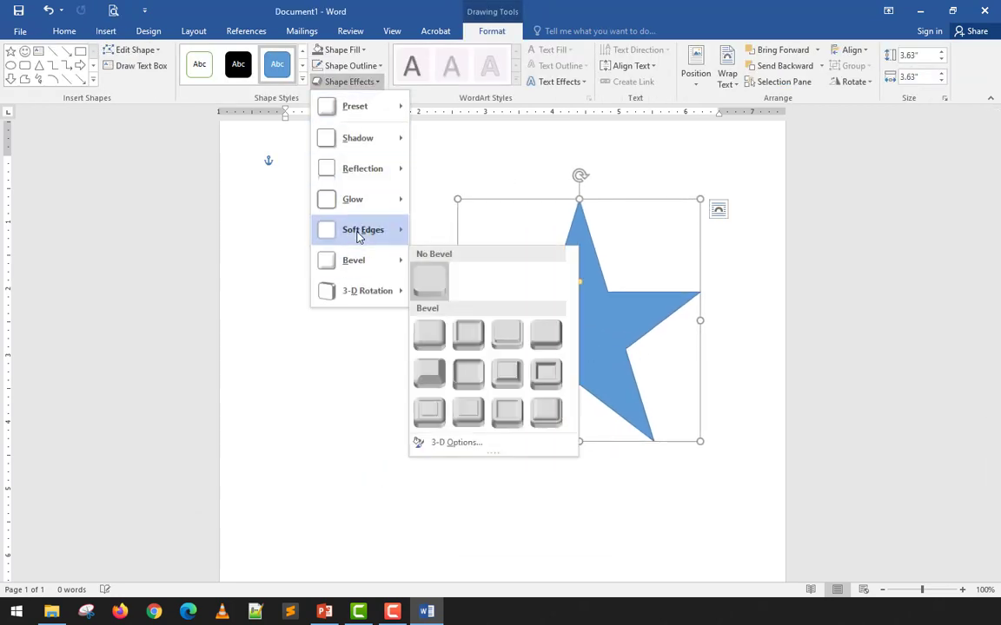
pyautogui.moveTo(363, 229)
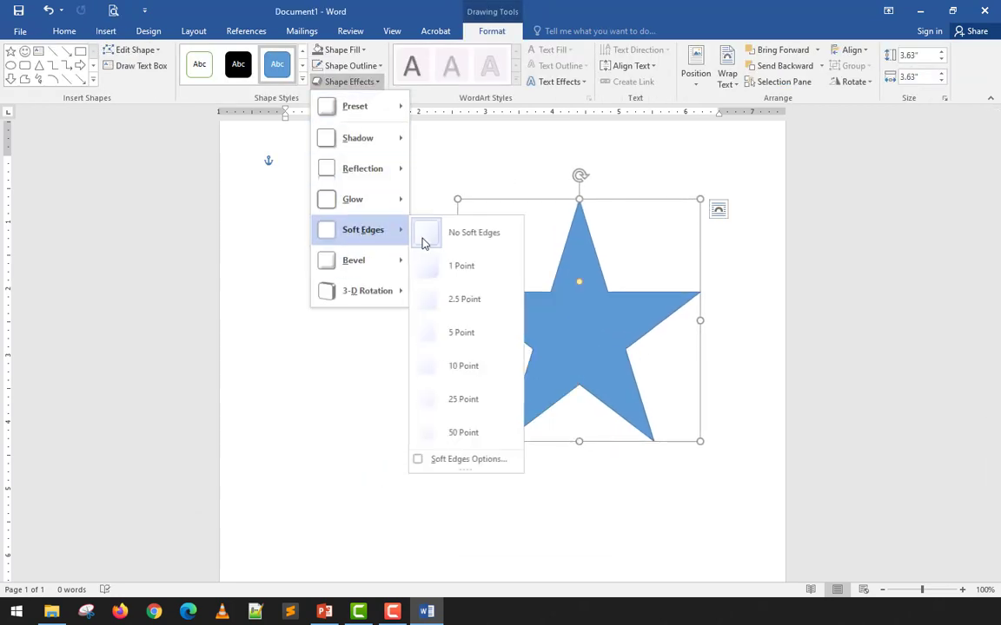
pyautogui.click(453, 398)
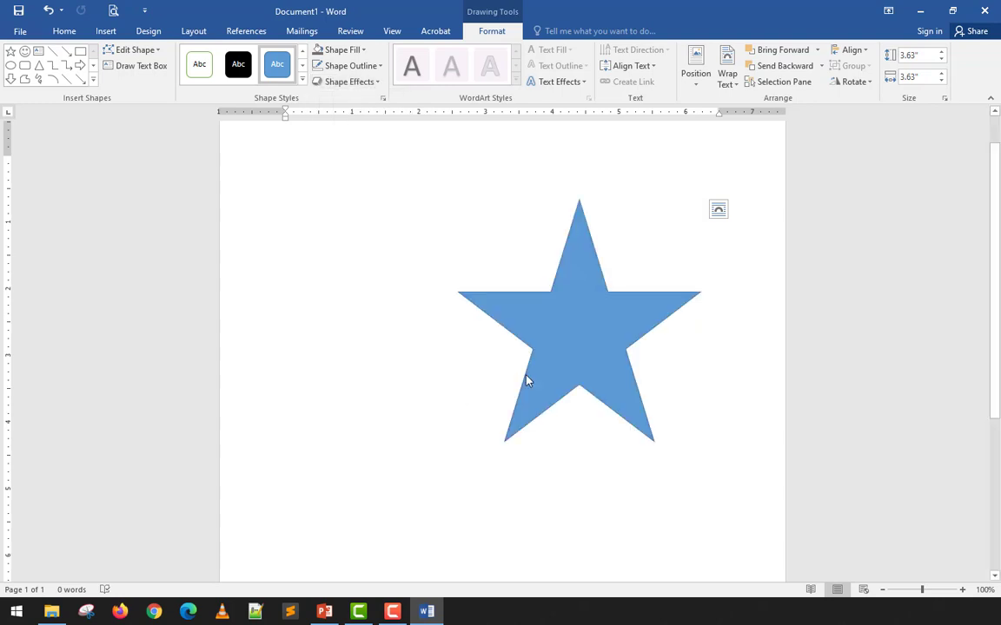
pyautogui.click(611, 269)
pyautogui.doubleClick(576, 351)
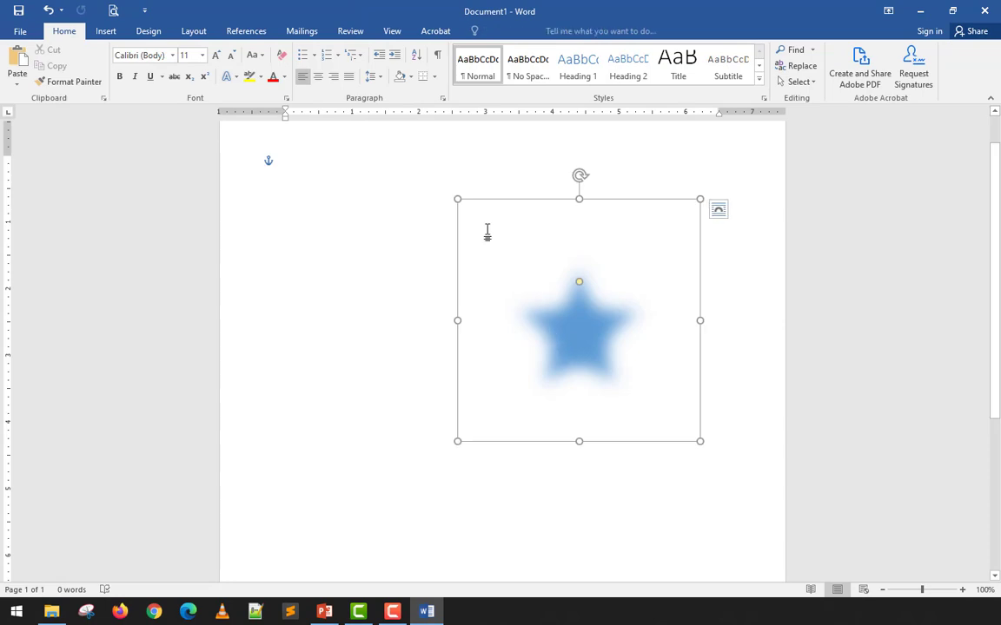
pyautogui.click(380, 82)
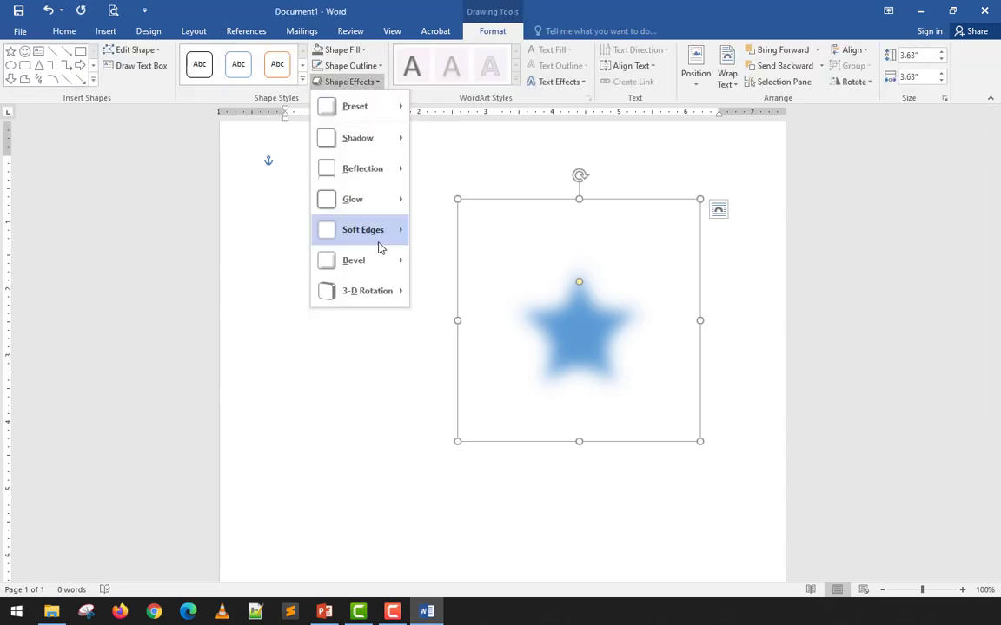
pyautogui.moveTo(380, 233)
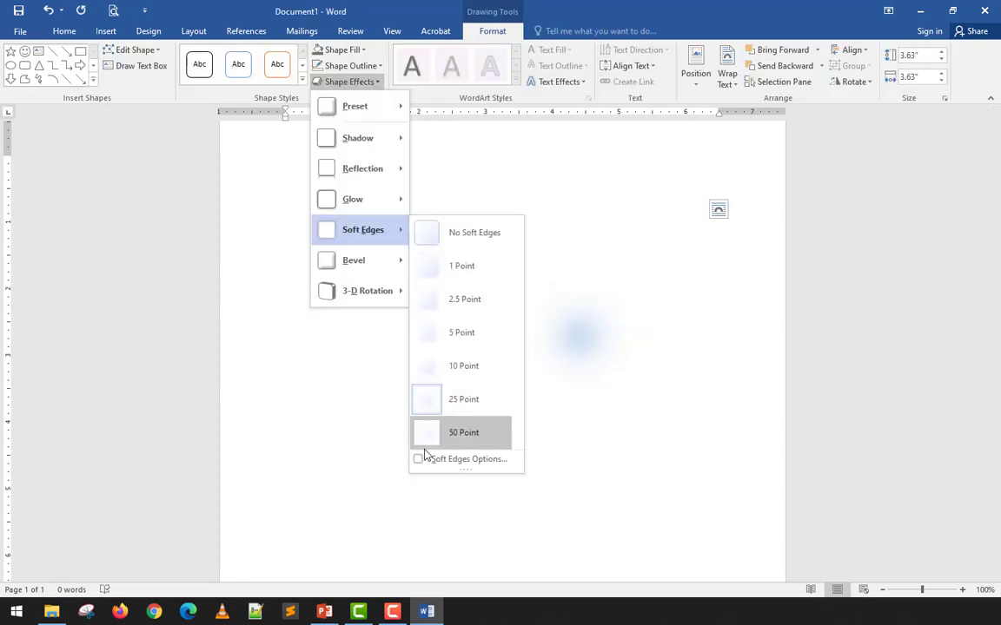
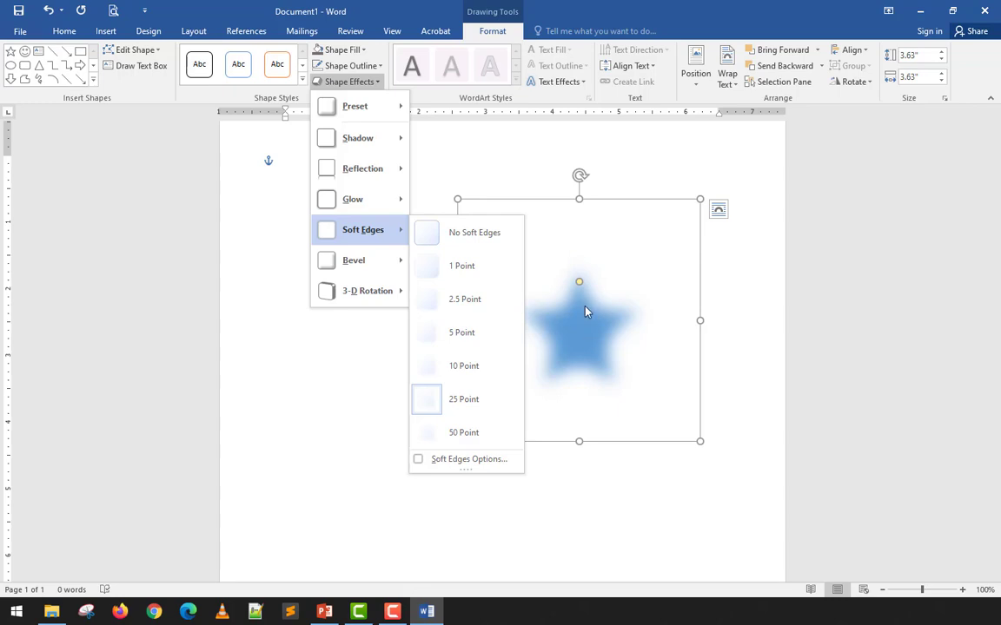
# Step: Set the star's soft edges to No Soft Edges so its outline is sharp
pyautogui.click(461, 230)
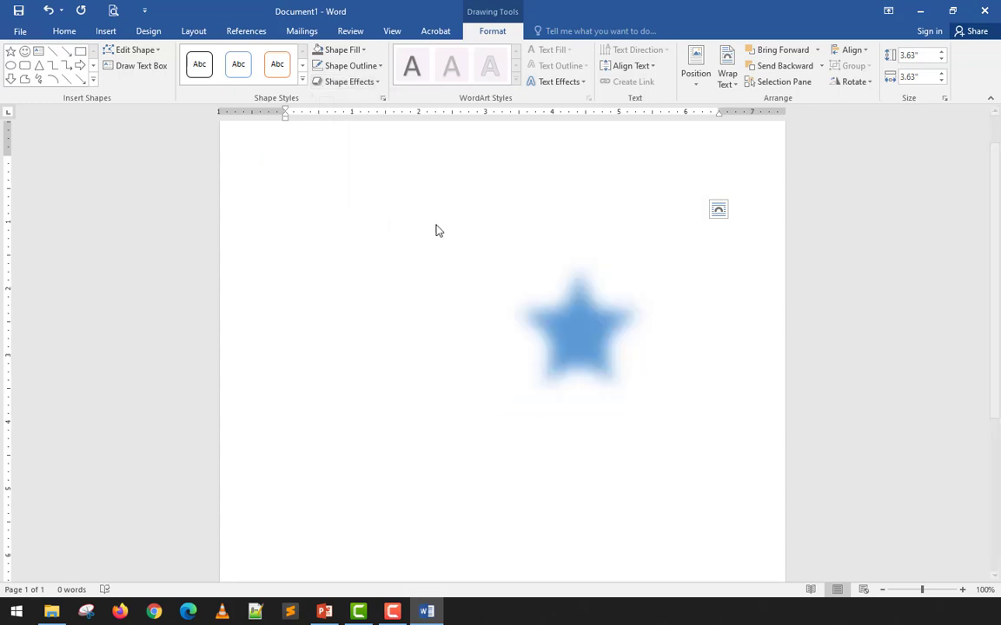
pyautogui.click(361, 84)
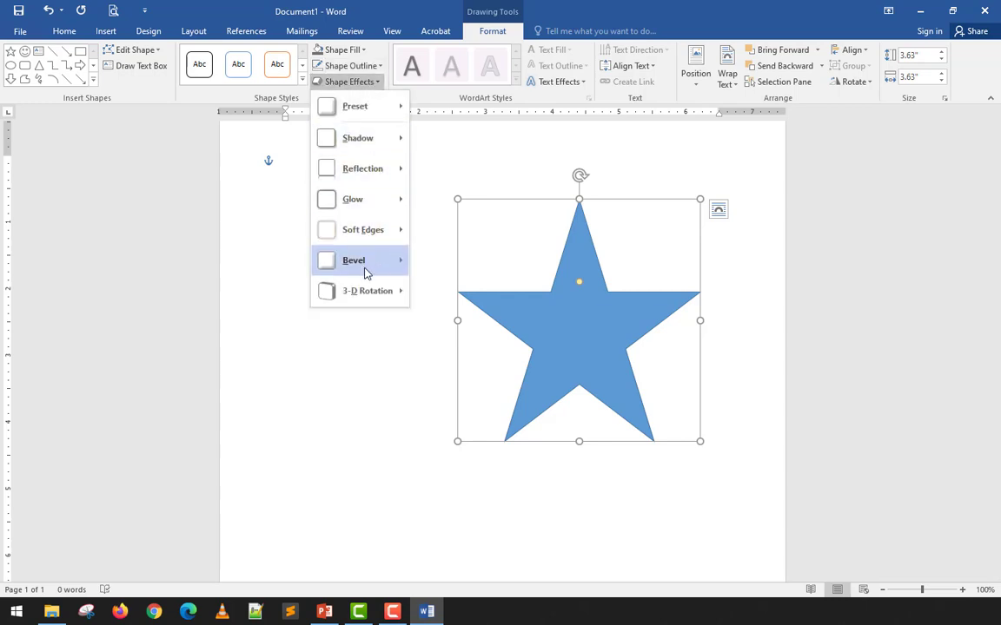
# Step: Apply the first bevel preset to the star and deselect to inspect it
pyautogui.moveTo(365, 273)
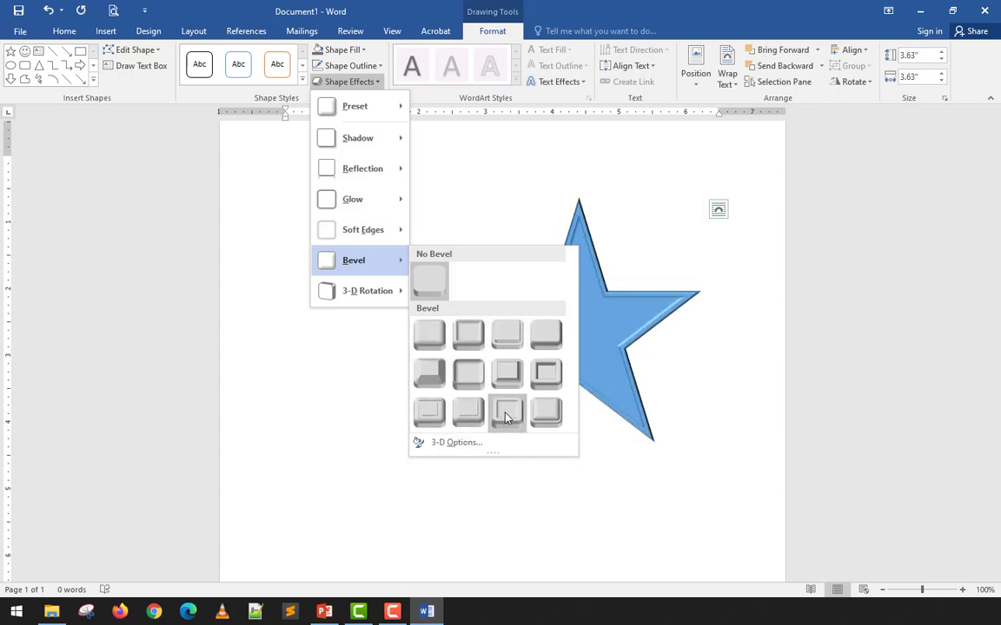
pyautogui.click(429, 335)
pyautogui.click(561, 465)
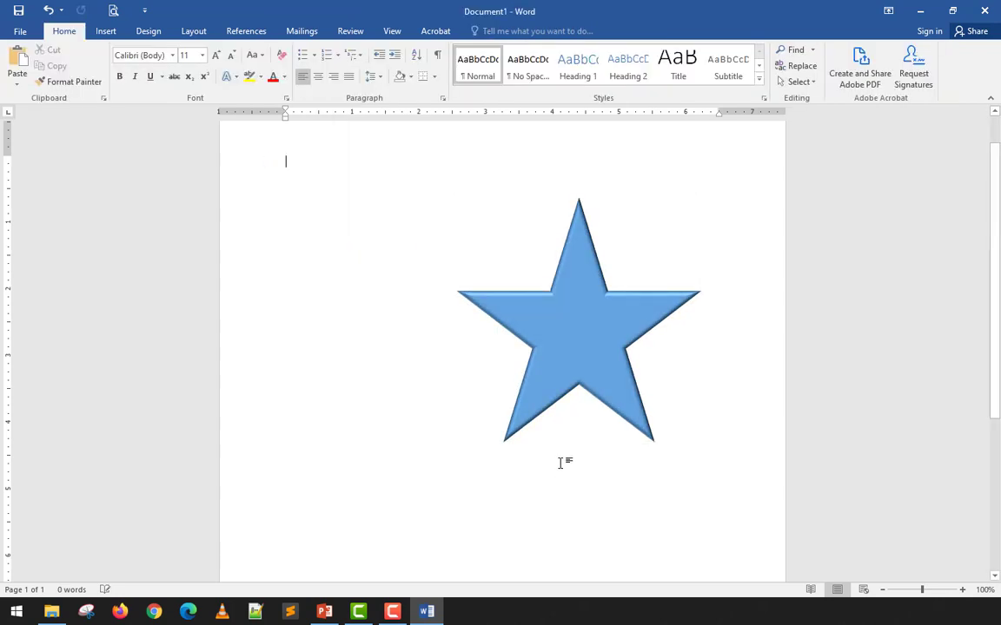
pyautogui.click(585, 385)
pyautogui.click(653, 337)
pyautogui.click(636, 333)
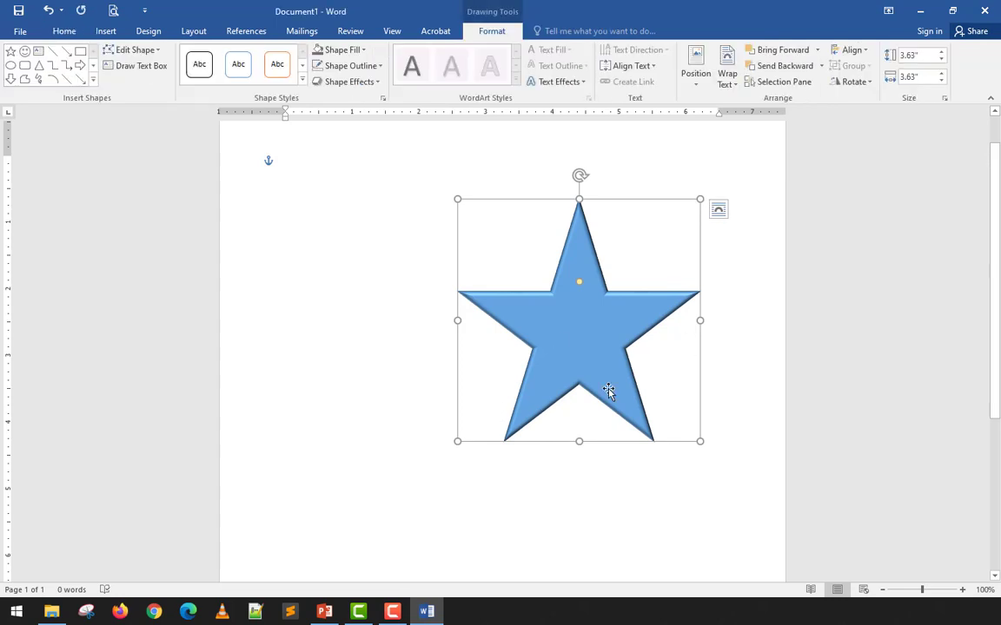
# Step: Switch the star to No Bevel, then reapply the first bevel preset
pyautogui.click(373, 83)
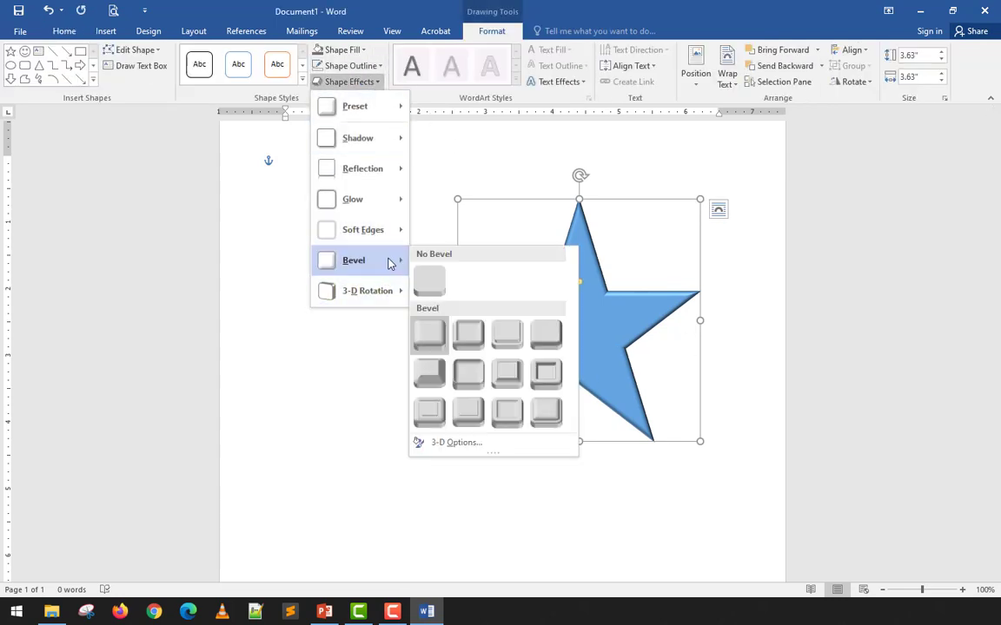
pyautogui.click(432, 283)
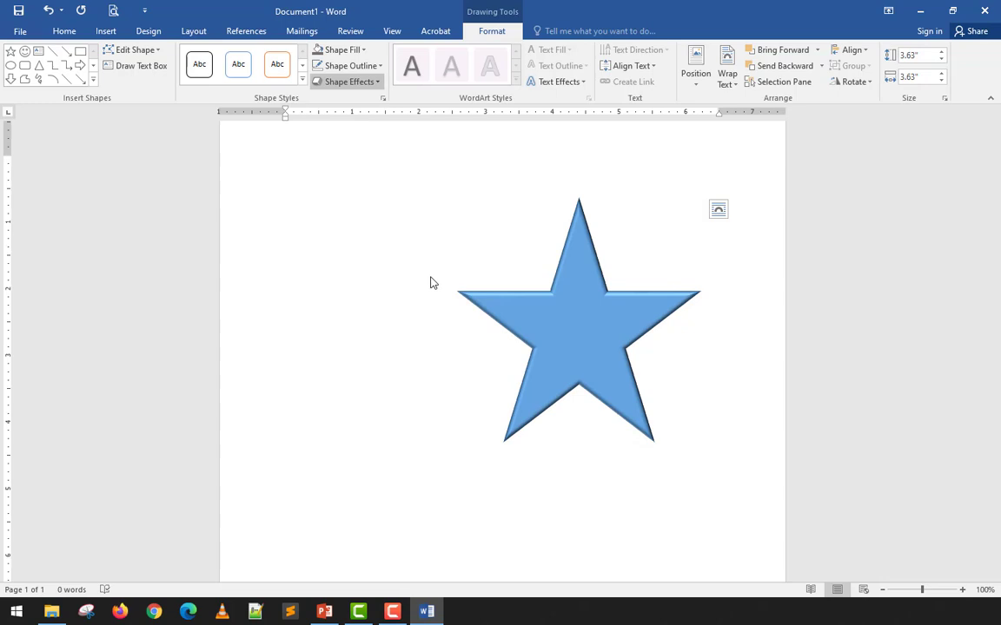
pyautogui.click(365, 83)
pyautogui.moveTo(349, 297)
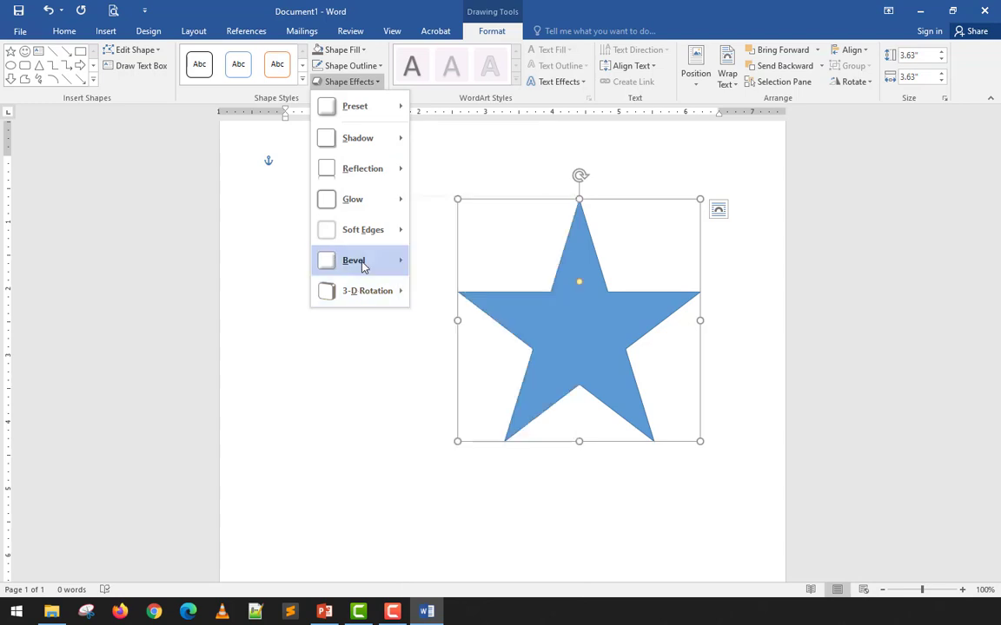
pyautogui.moveTo(366, 267)
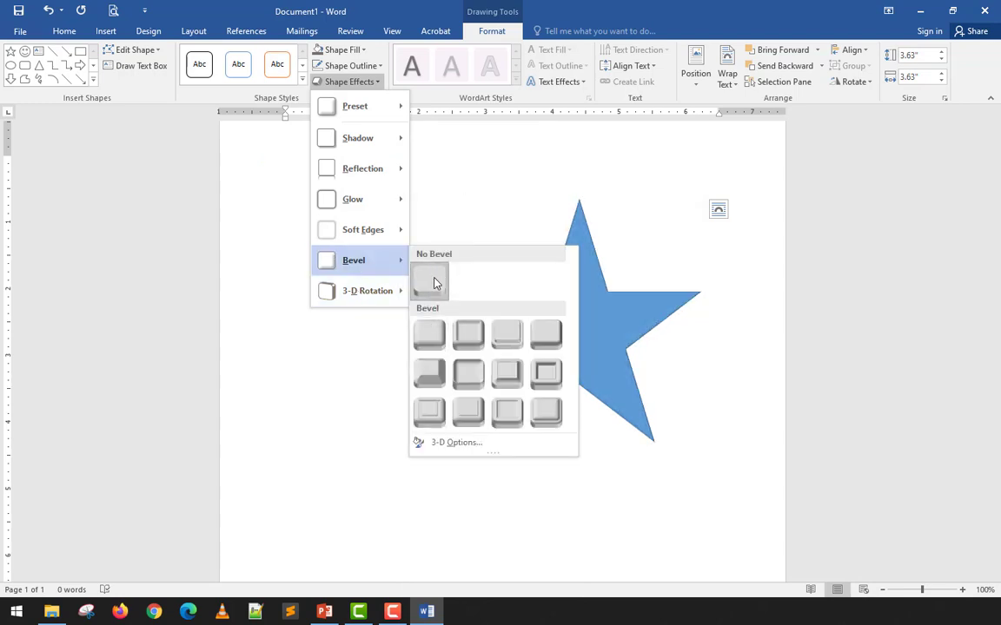
pyautogui.click(428, 334)
# Step: Apply a Parallel 3-D rotation preset to the star
pyautogui.click(362, 83)
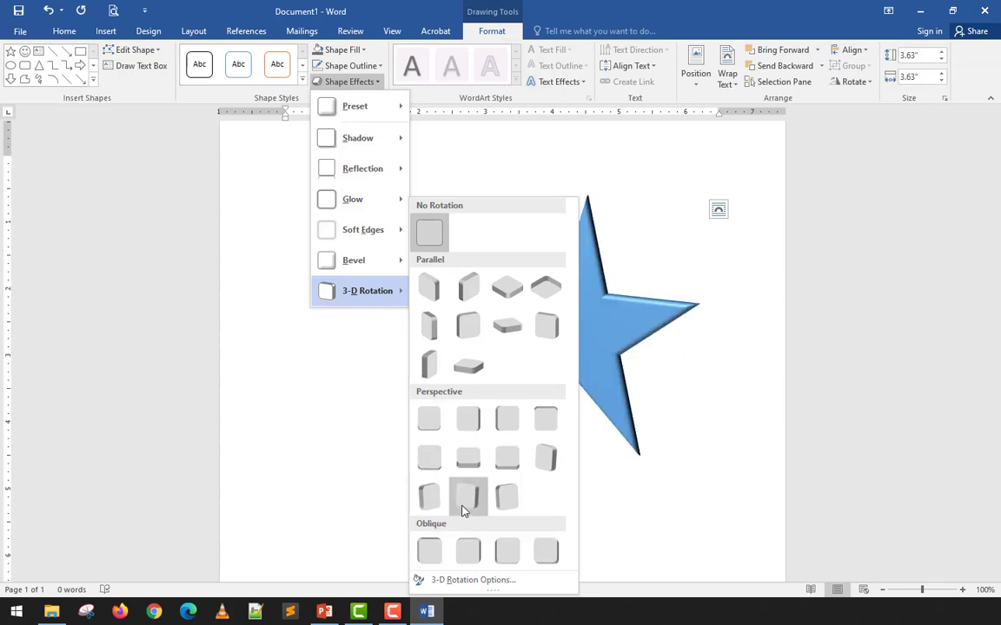
pyautogui.click(429, 358)
pyautogui.click(380, 342)
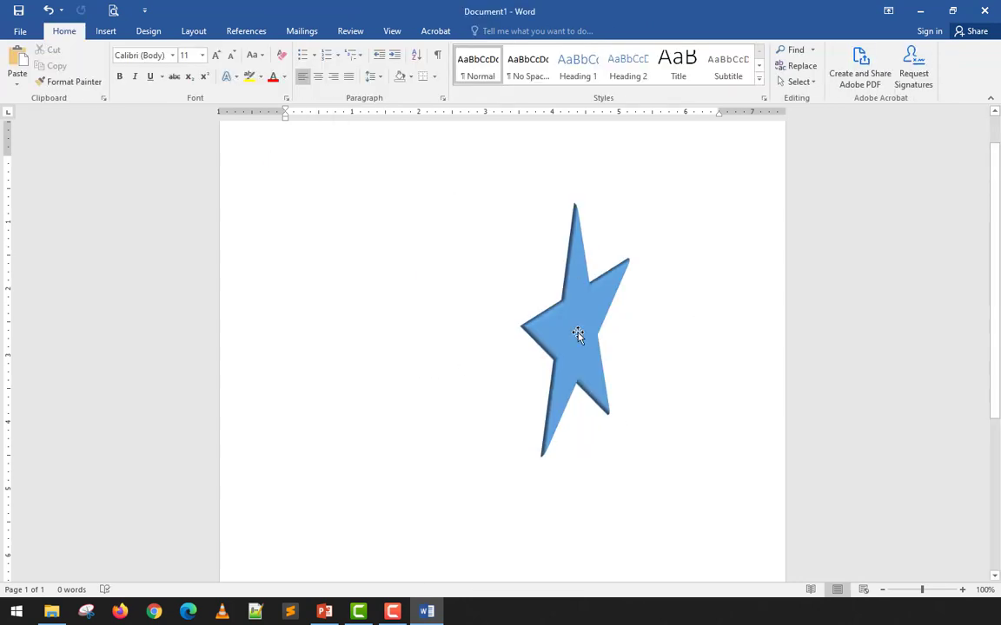
# Step: Centre the star on the page and tilt it flat with another Parallel rotation preset
pyautogui.moveTo(576, 335); pyautogui.dragTo(574, 319)
pyautogui.click(614, 300)
pyautogui.click(509, 303)
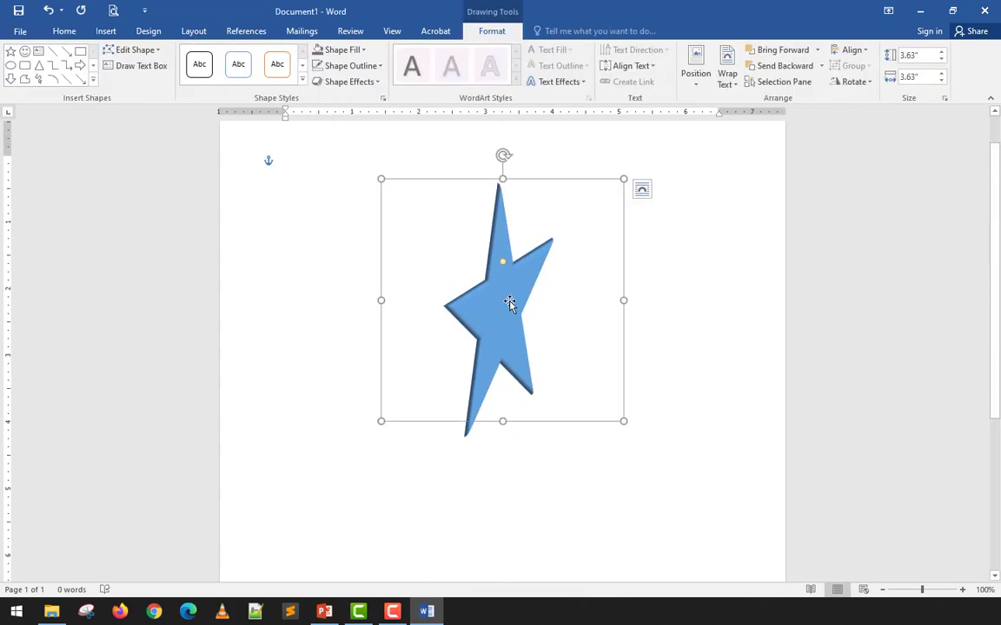
pyautogui.click(356, 81)
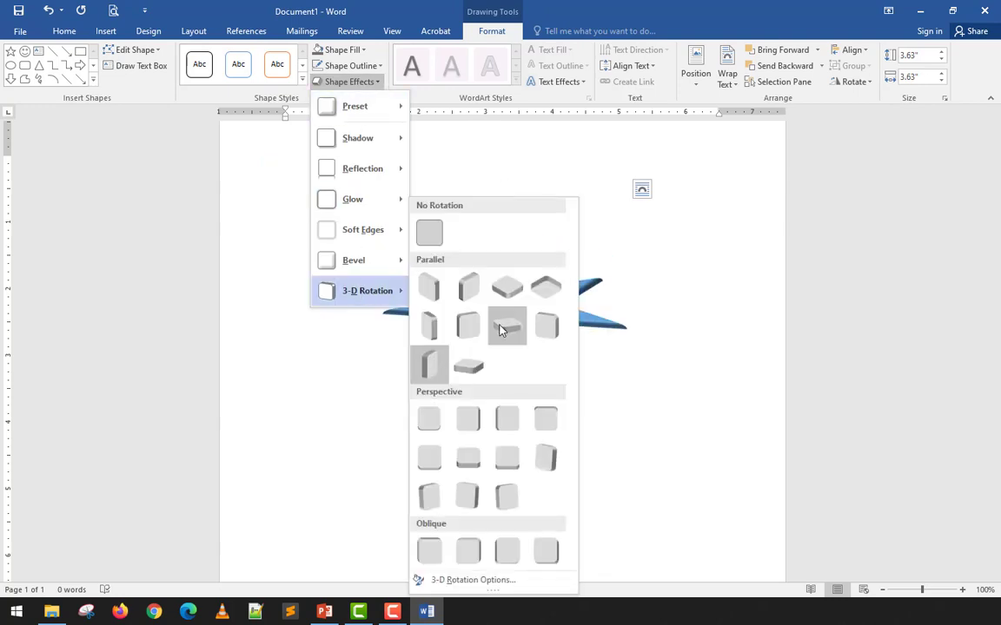
pyautogui.click(507, 326)
pyautogui.click(640, 447)
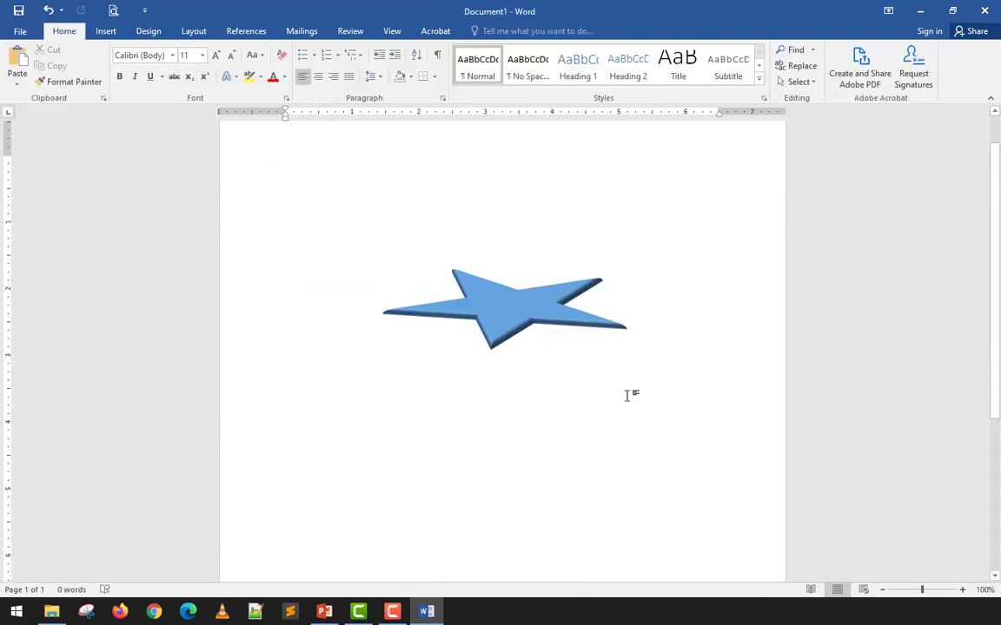
pyautogui.click(566, 322)
pyautogui.click(535, 446)
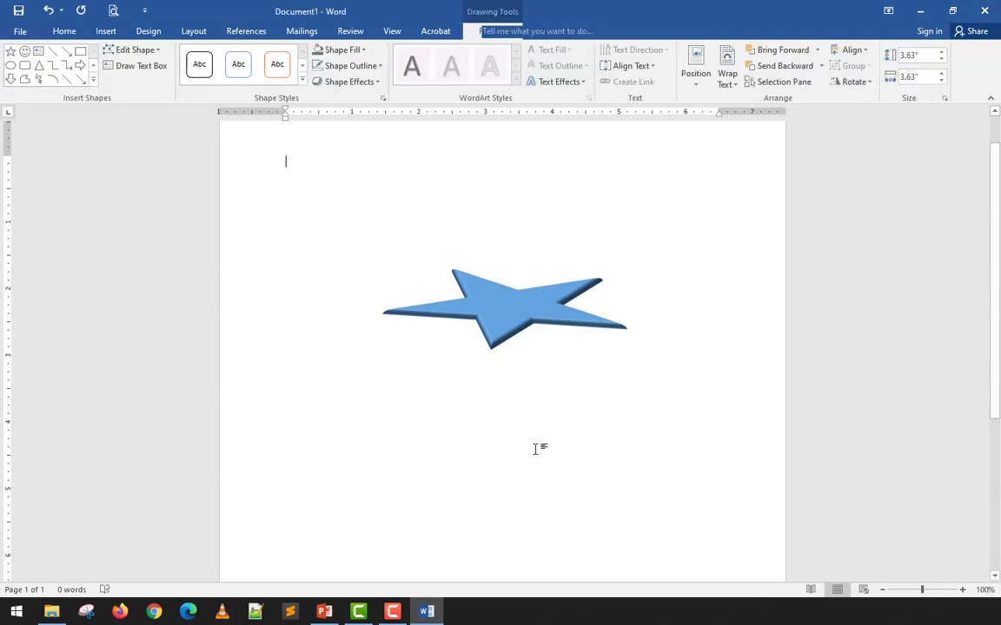
pyautogui.click(545, 323)
# Step: Remove the star's bevel with No Bevel, then delete the star
pyautogui.click(491, 31)
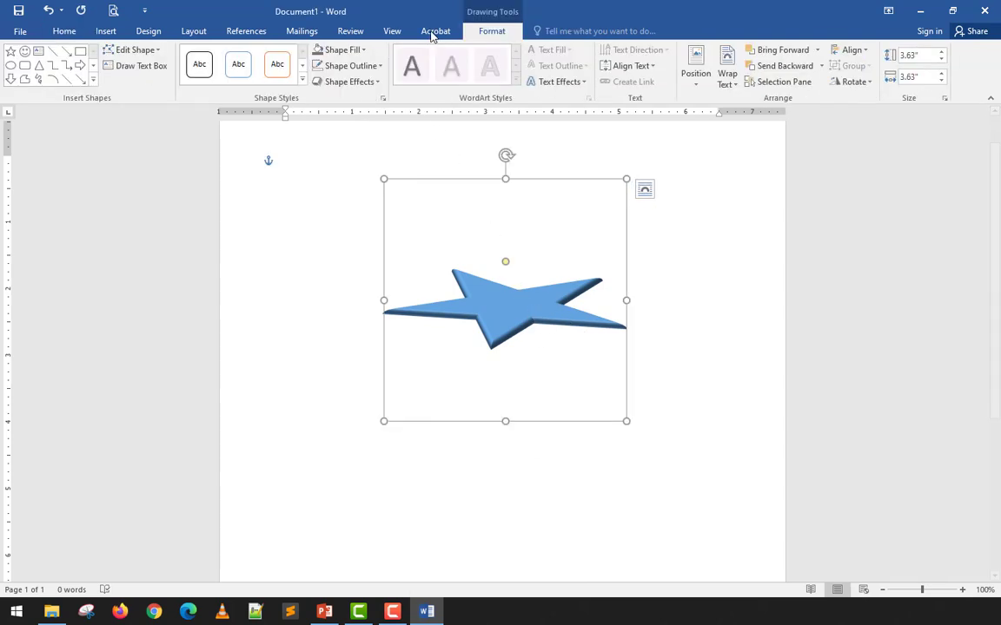
pyautogui.click(346, 82)
pyautogui.moveTo(369, 260)
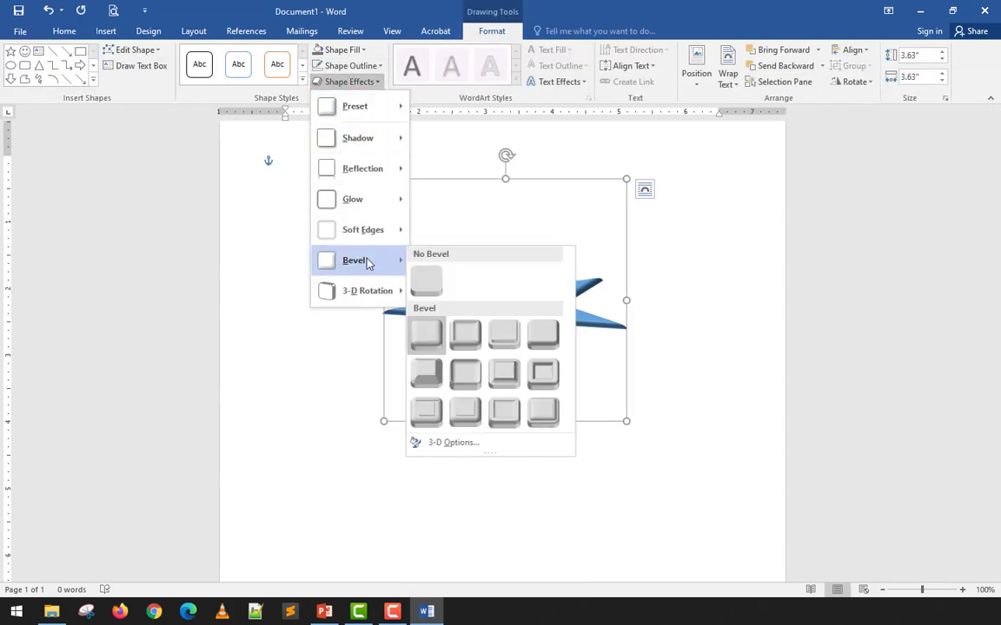
pyautogui.click(442, 286)
pyautogui.click(393, 458)
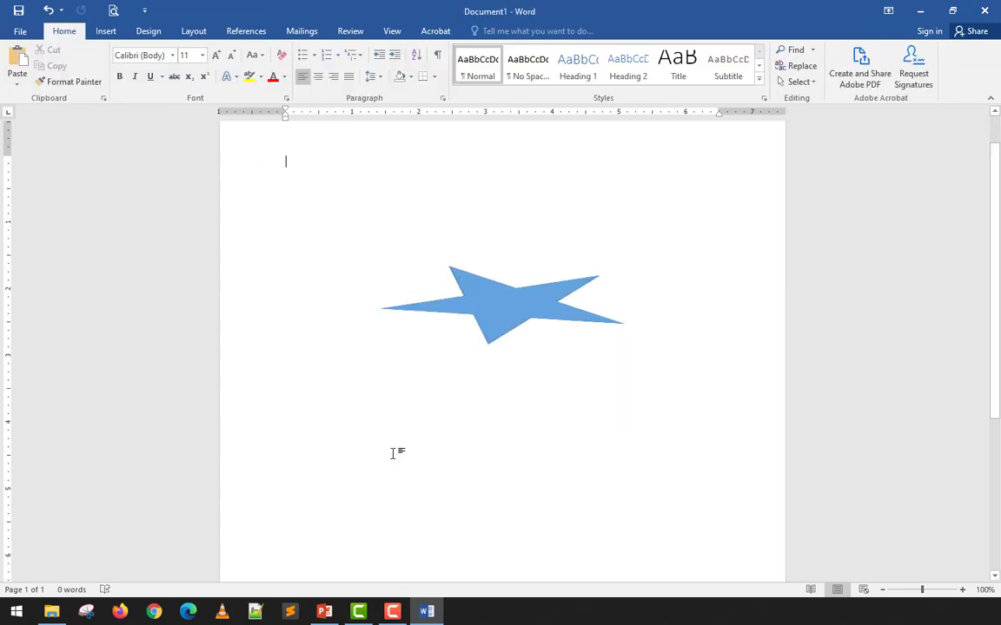
pyautogui.click(466, 289)
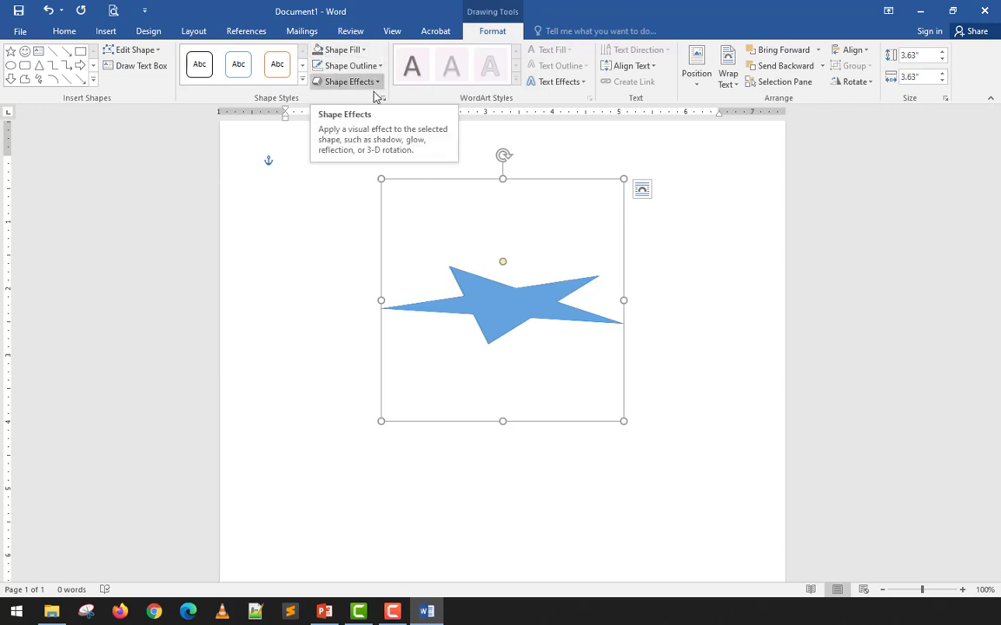
pyautogui.press('Delete')
# Step: Draw a rectangle near the top-left of the page
pyautogui.click(106, 31)
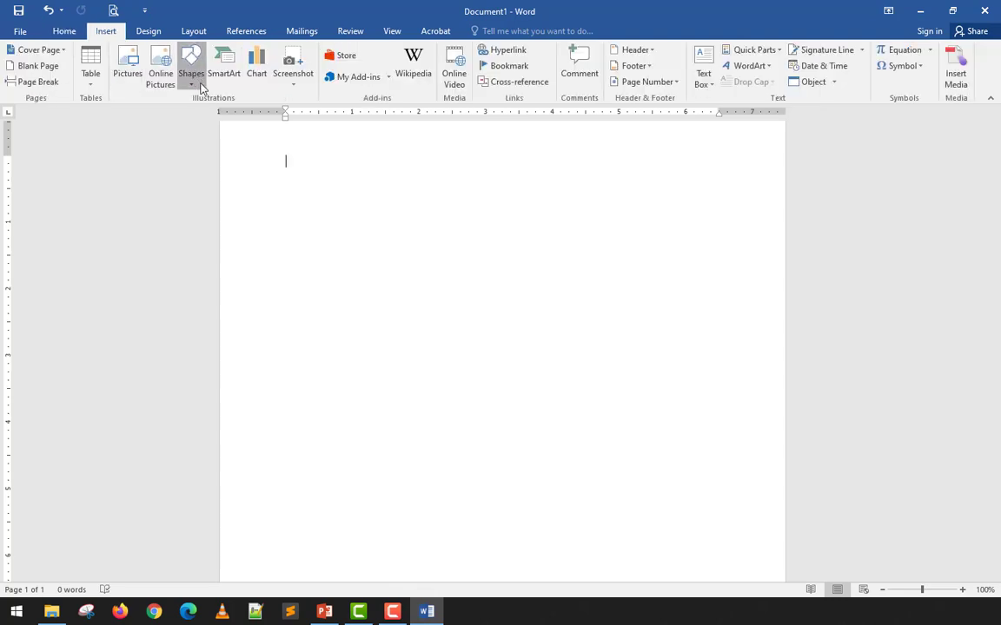
pyautogui.click(191, 74)
pyautogui.click(235, 121)
pyautogui.moveTo(295, 194); pyautogui.dragTo(475, 335)
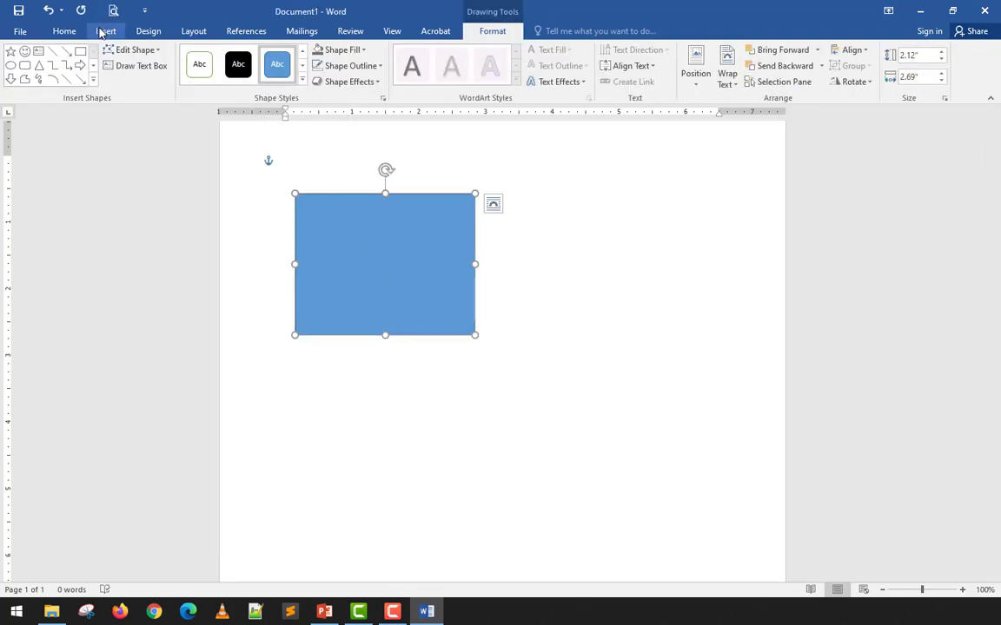
# Step: Draw an oval circle overlapping the rectangle
pyautogui.click(105, 31)
pyautogui.click(189, 70)
pyautogui.click(240, 113)
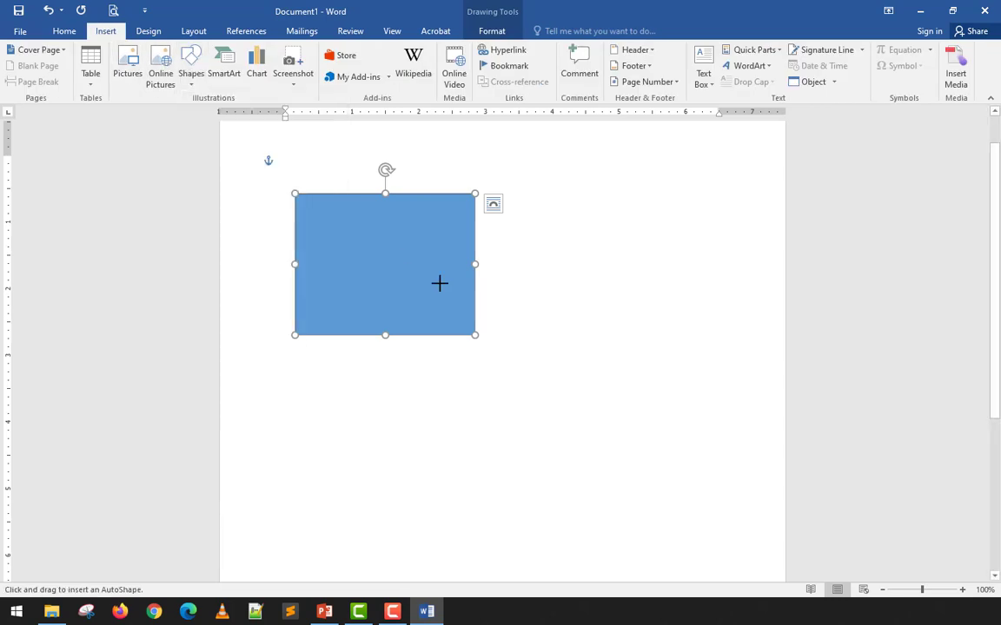
pyautogui.moveTo(389, 246)
pyautogui.mouseDown()
pyautogui.moveTo(531, 391)
pyautogui.moveTo(564, 444)
pyautogui.mouseUp()
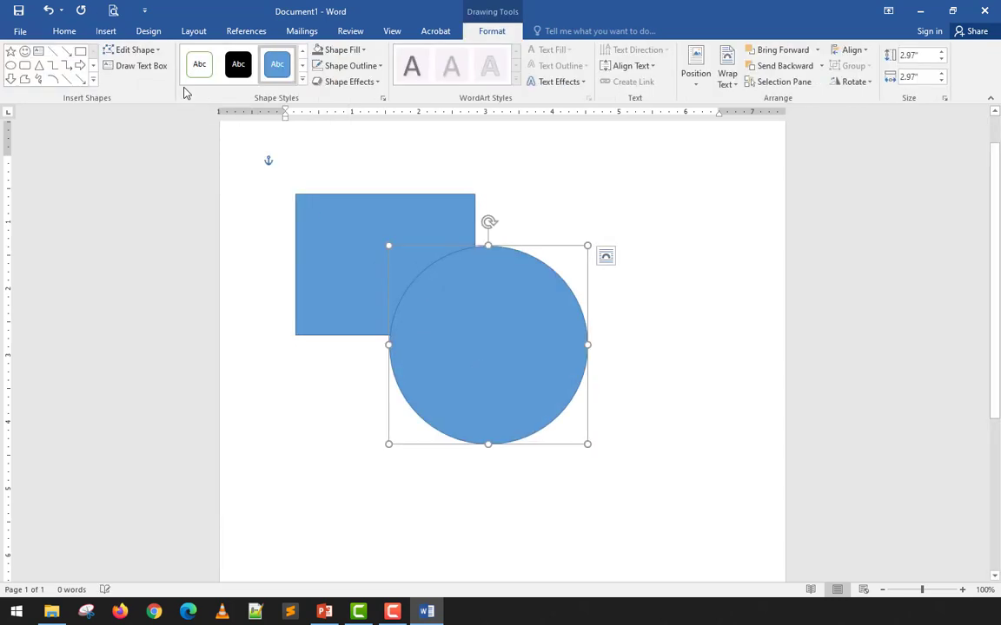
# Step: Draw an isosceles triangle and move it up onto the circle
pyautogui.click(105, 32)
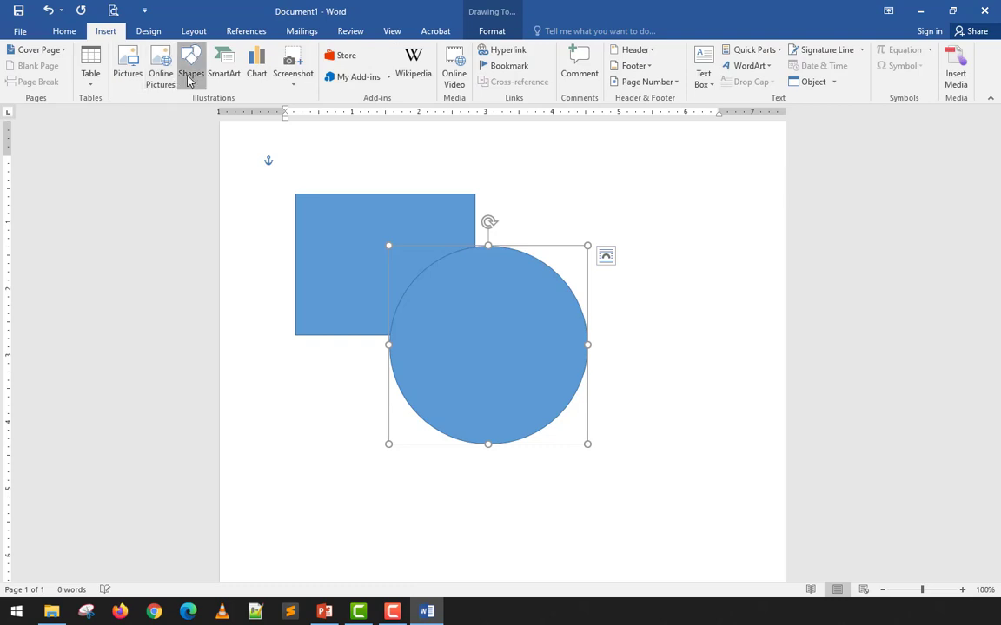
pyautogui.click(190, 68)
pyautogui.click(213, 213)
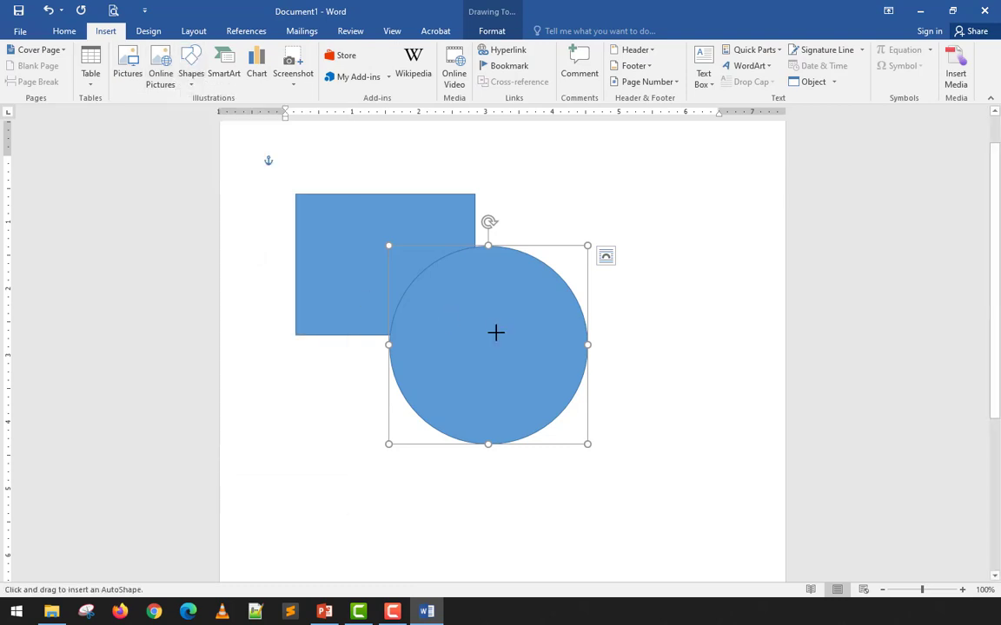
pyautogui.moveTo(499, 327); pyautogui.dragTo(508, 509)
pyautogui.moveTo(579, 488); pyautogui.dragTo(523, 455)
pyautogui.click(328, 217)
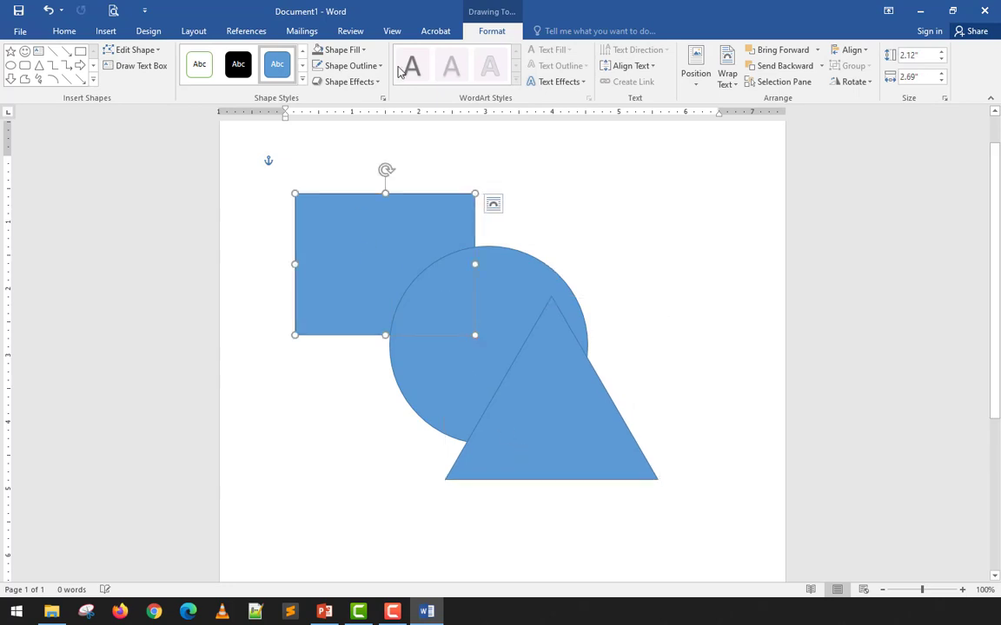
# Step: Fill the rectangle orange and the circle grey
pyautogui.click(302, 65)
pyautogui.click(199, 64)
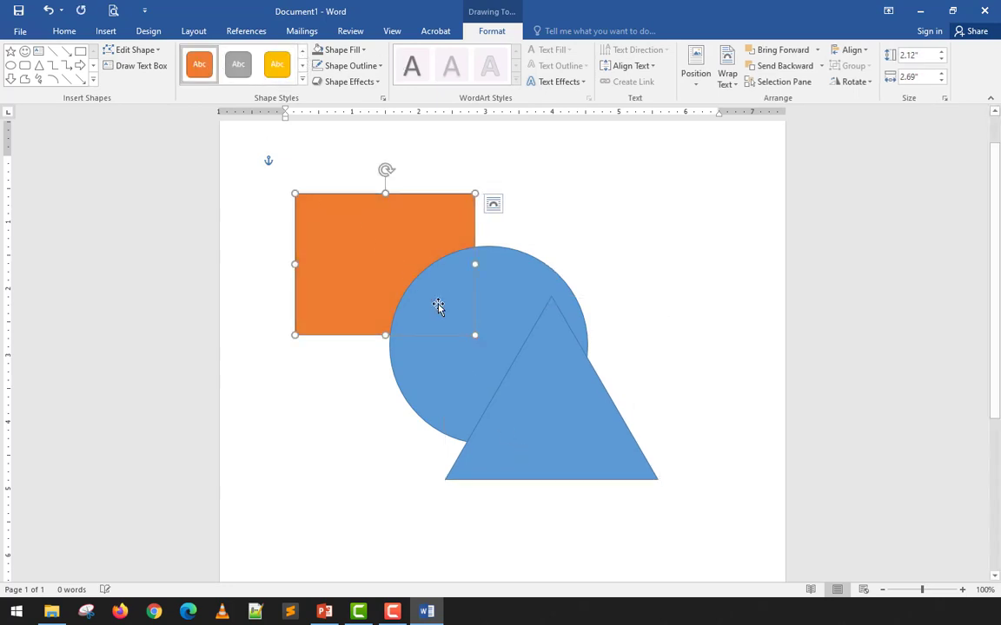
pyautogui.click(238, 64)
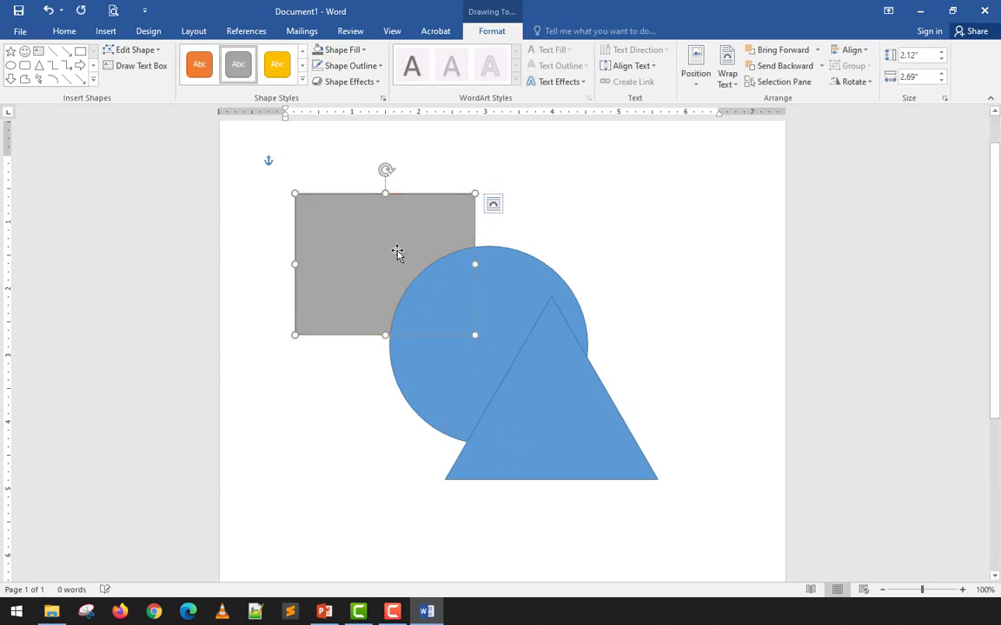
pyautogui.click(201, 63)
pyautogui.click(452, 304)
pyautogui.click(303, 66)
# Step: Give the triangle a yellow style from the Shape Styles gallery
pyautogui.click(241, 68)
pyautogui.click(543, 374)
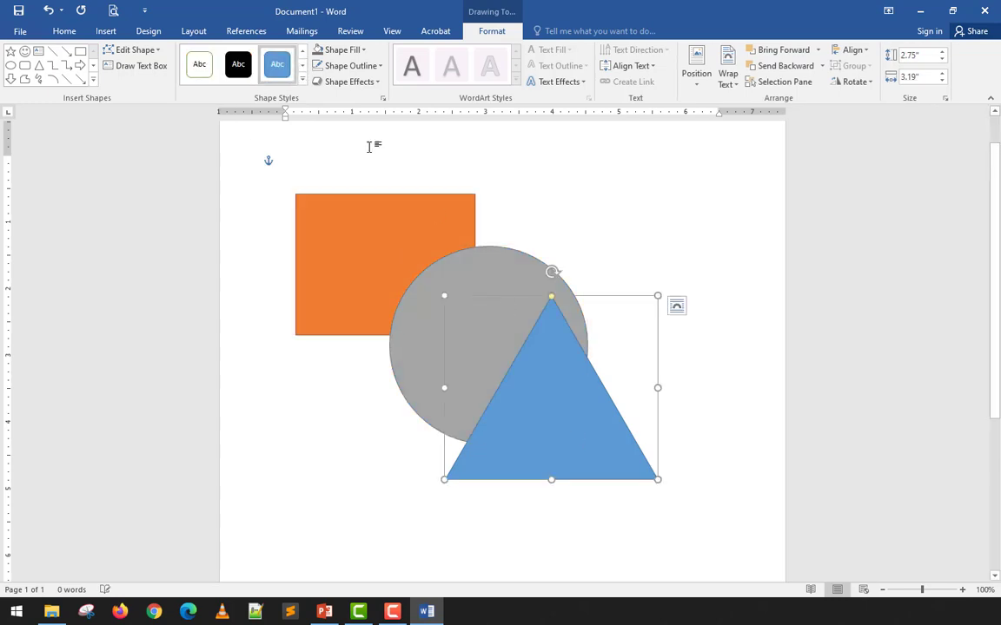
pyautogui.click(302, 65)
pyautogui.click(277, 65)
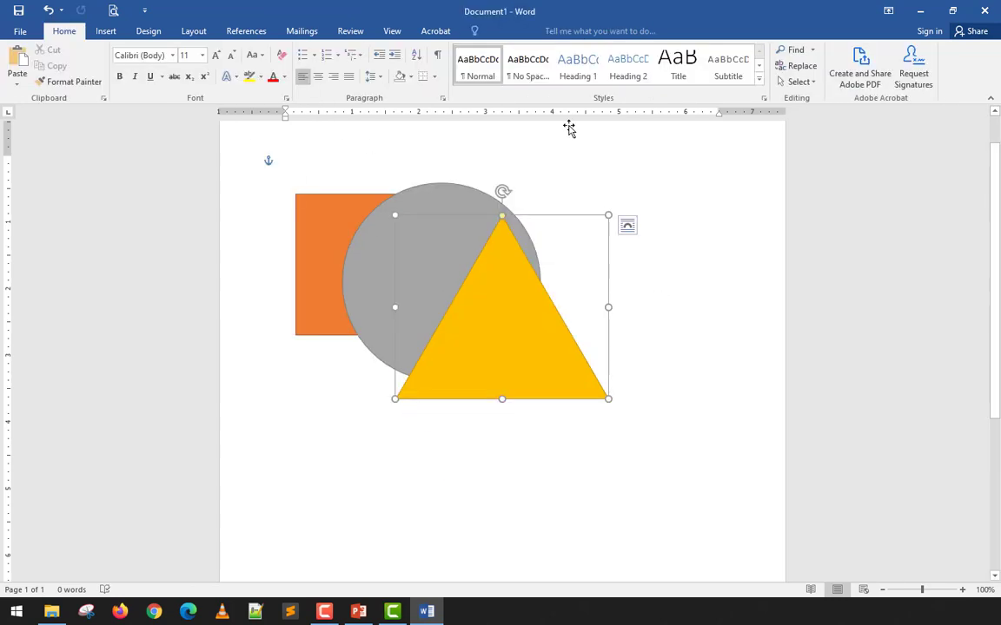
pyautogui.click(493, 34)
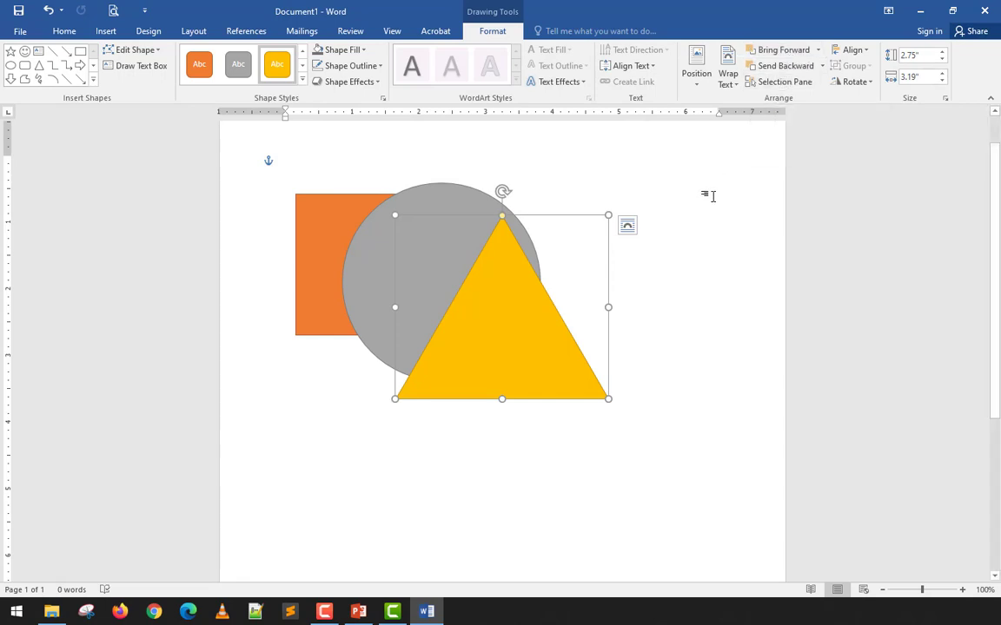
pyautogui.click(717, 230)
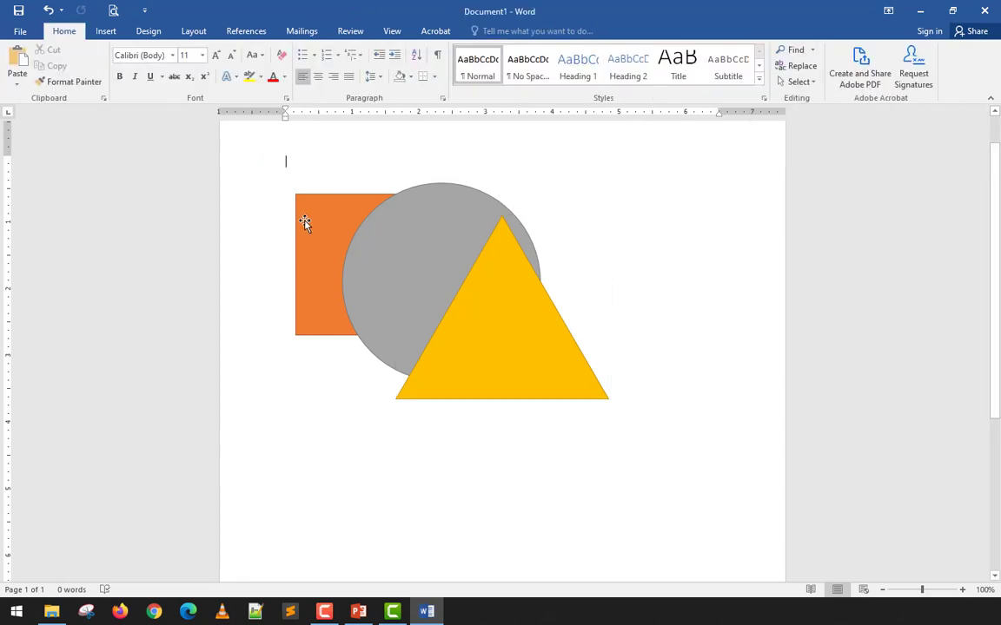
# Step: Shift the rectangle up-right, raise the circle over it, and centre the triangle on the circle
pyautogui.moveTo(304, 222); pyautogui.dragTo(332, 197)
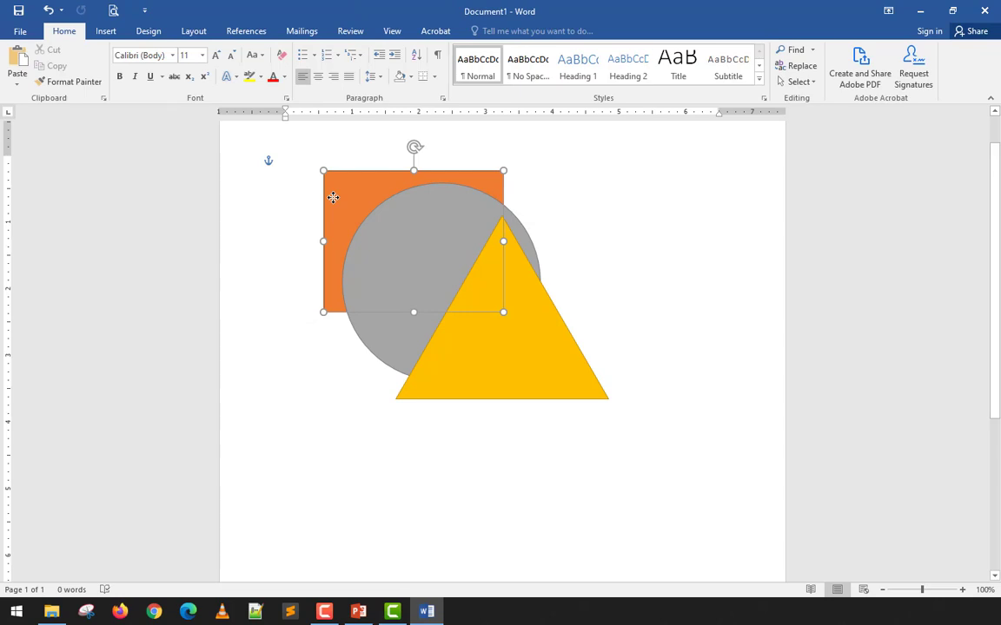
pyautogui.click(382, 338)
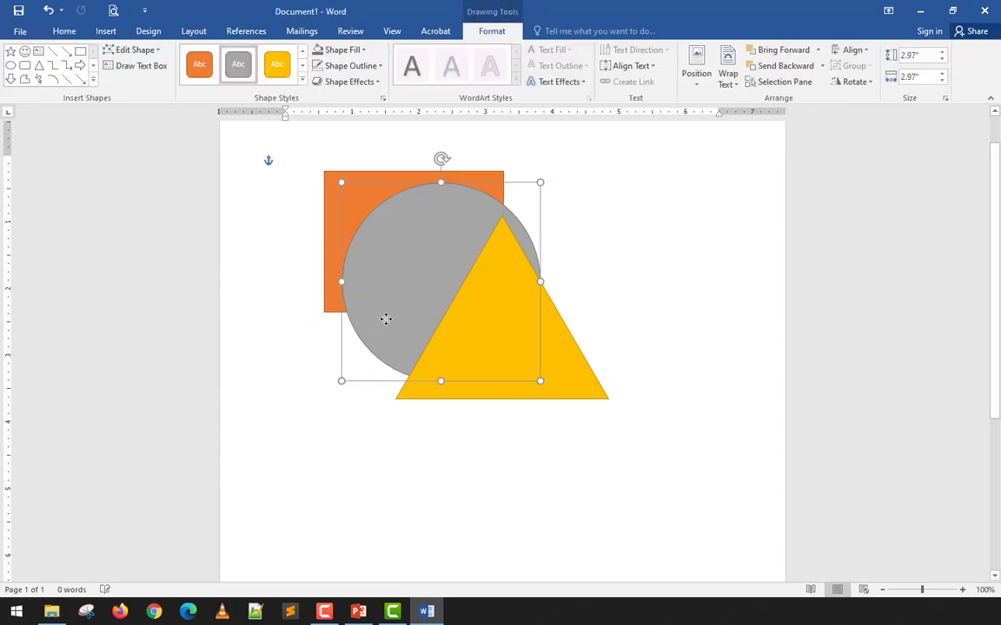
pyautogui.moveTo(385, 318); pyautogui.dragTo(395, 291)
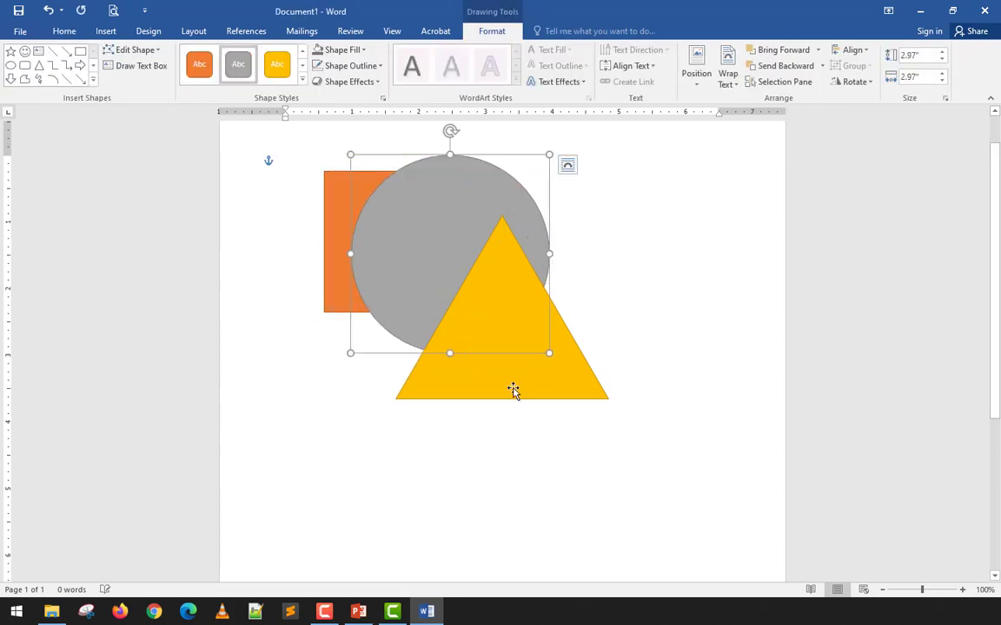
pyautogui.moveTo(513, 390); pyautogui.dragTo(448, 329)
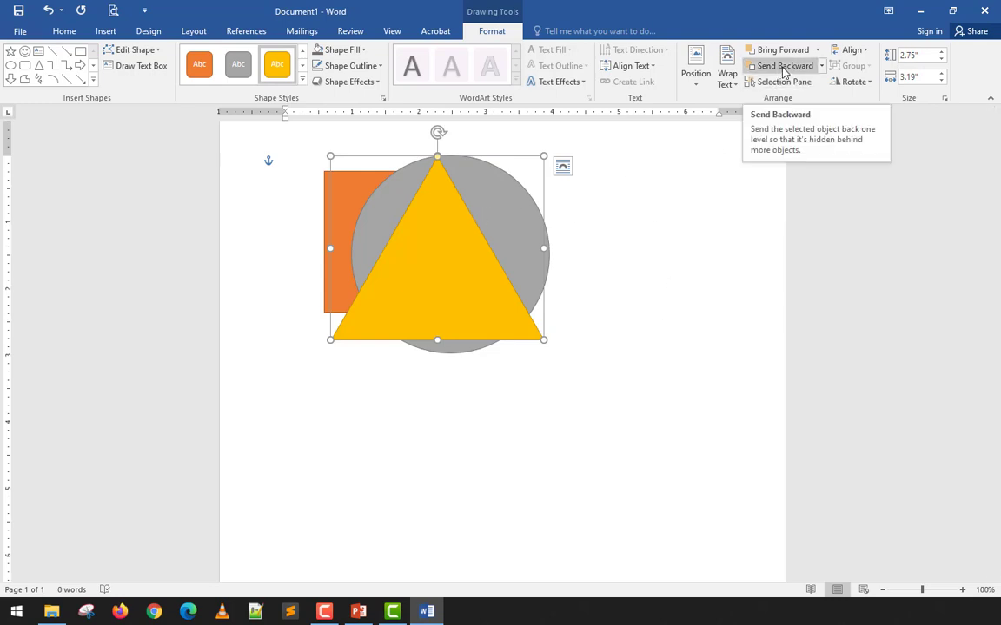
# Step: Send the triangle one layer behind the circle, then bring it forward again
pyautogui.click(821, 68)
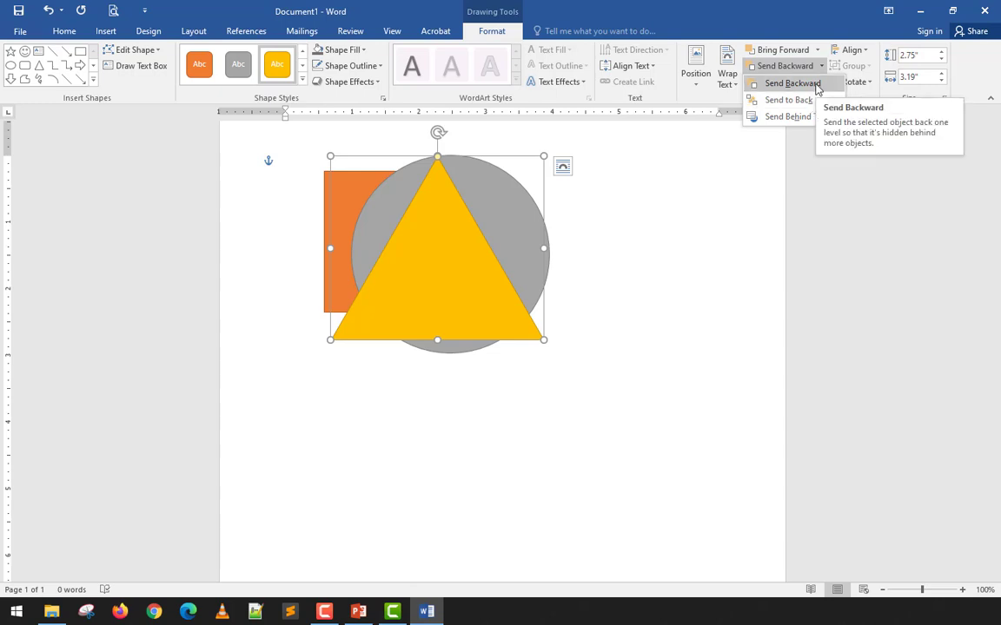
pyautogui.click(816, 87)
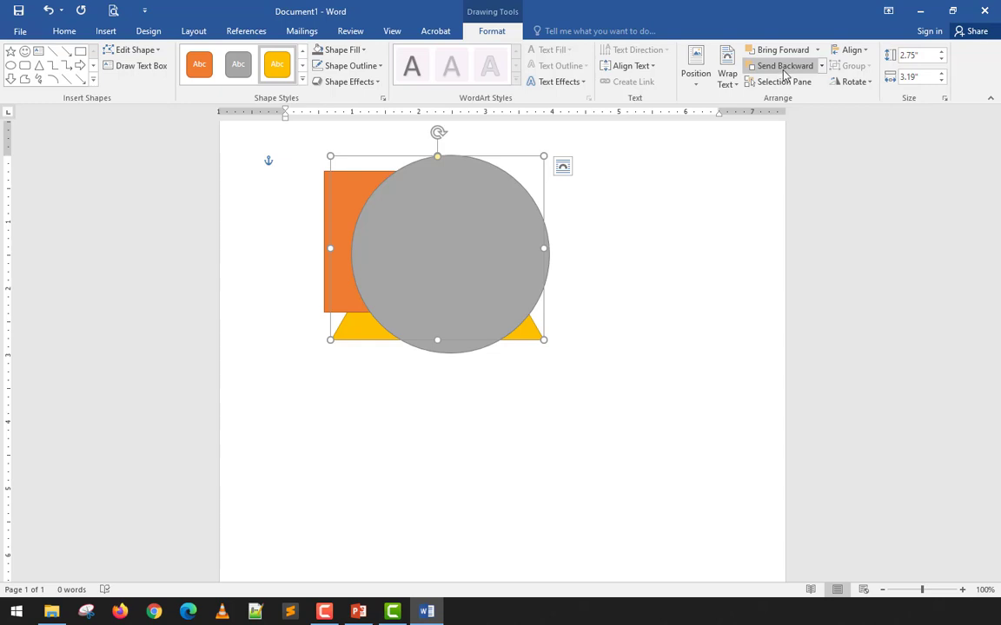
pyautogui.click(817, 49)
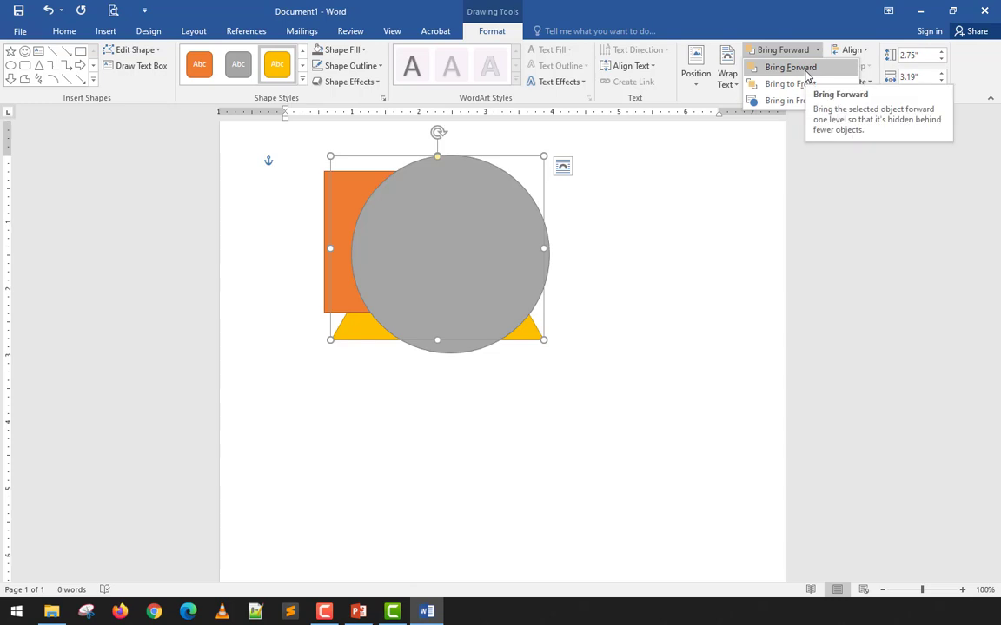
pyautogui.click(806, 69)
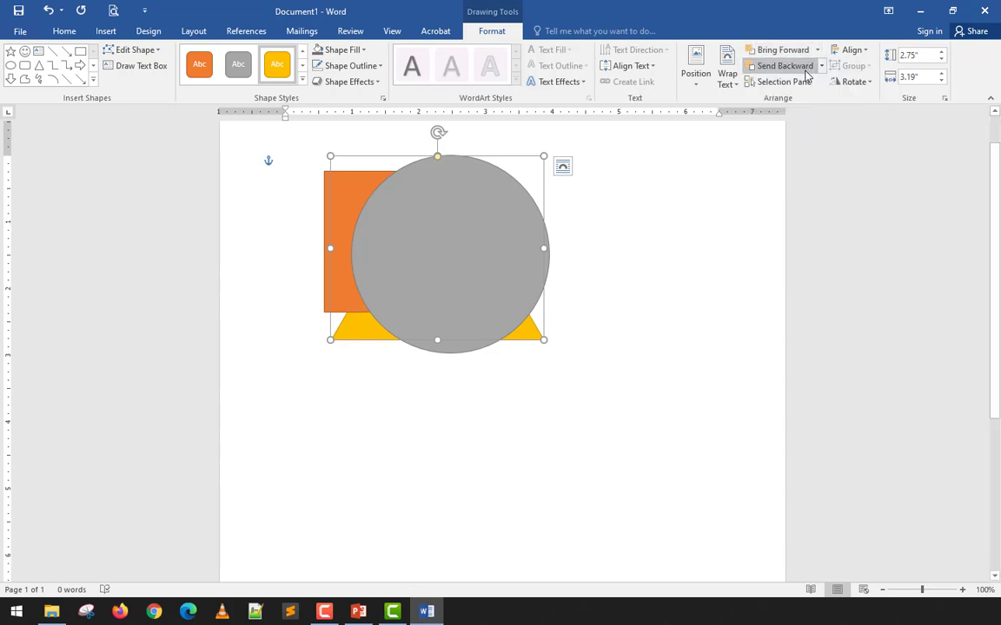
pyautogui.click(804, 51)
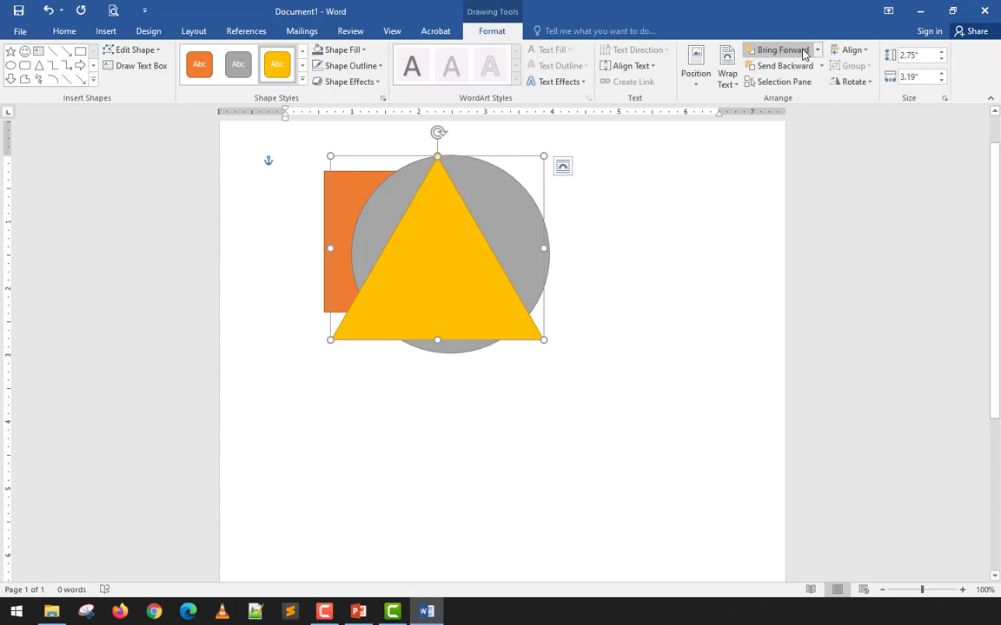
# Step: Send the triangle to back at the top left and bring the orange rectangle to front
pyautogui.click(821, 67)
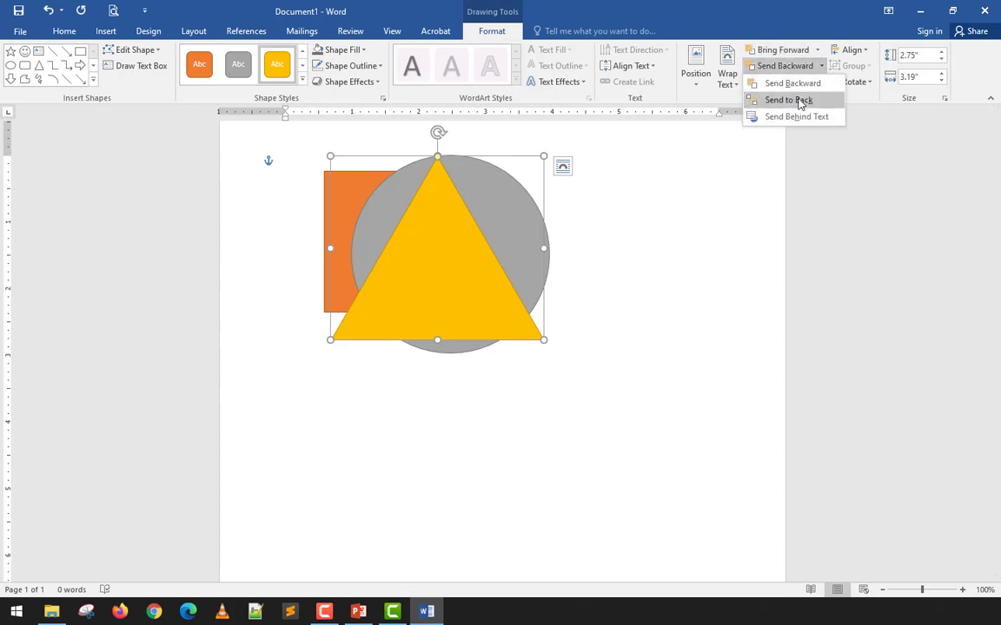
pyautogui.click(799, 99)
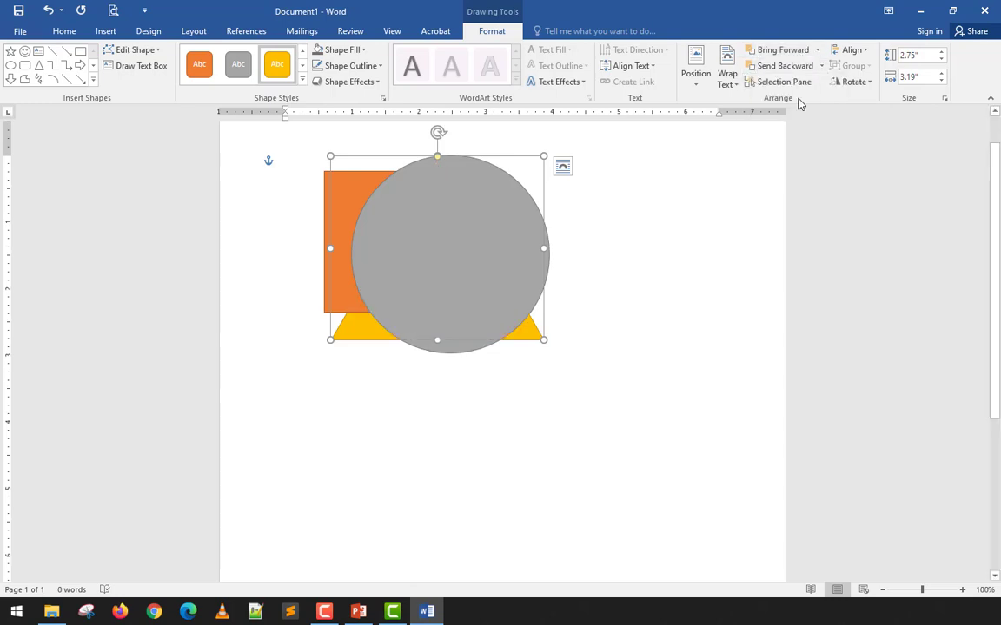
pyautogui.moveTo(333, 206); pyautogui.dragTo(223, 161)
pyautogui.click(348, 201)
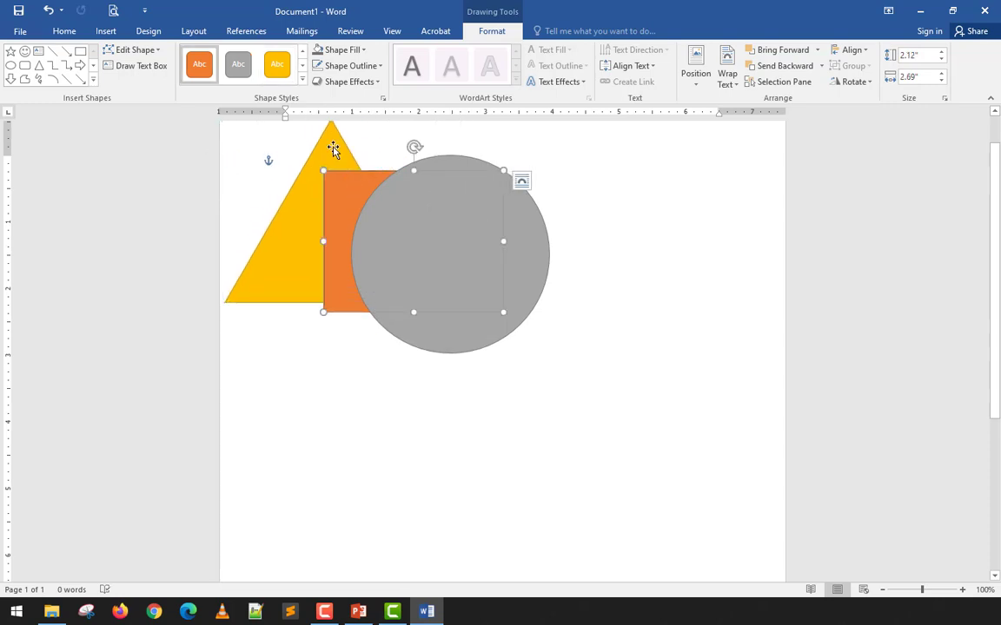
pyautogui.click(817, 50)
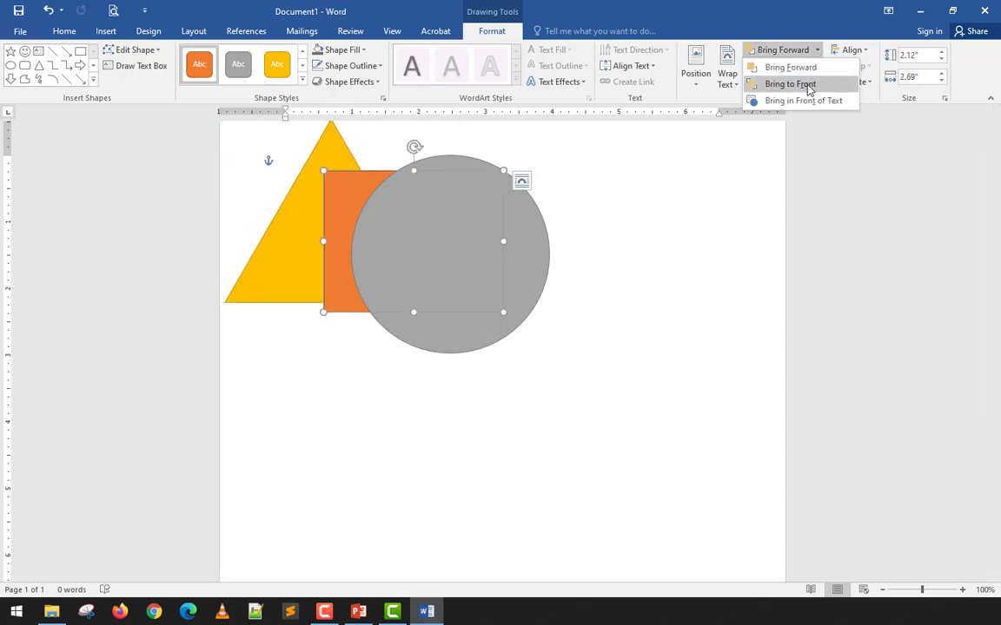
pyautogui.click(807, 86)
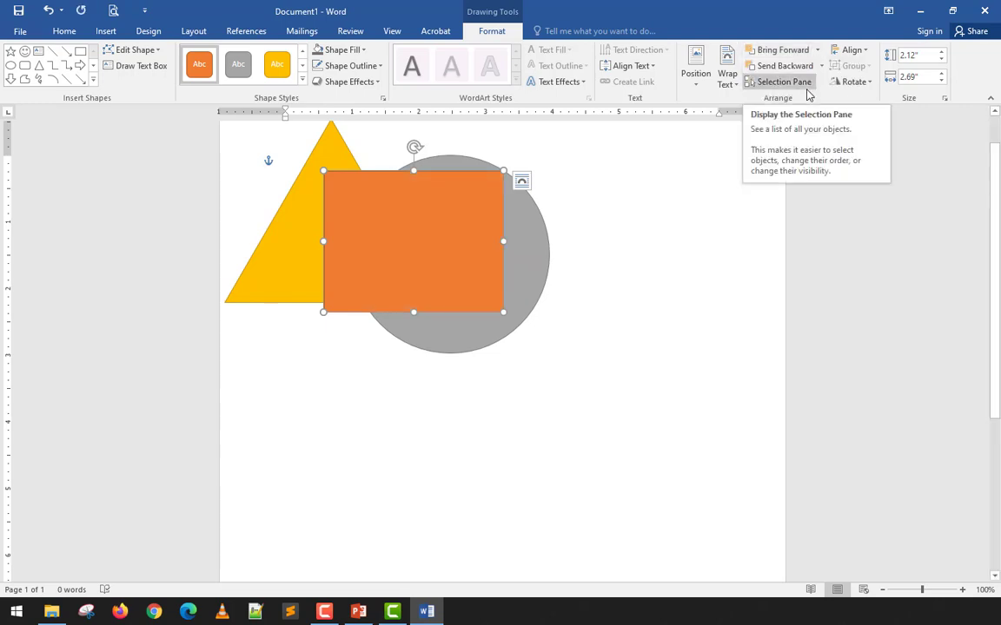
# Step: Open the Selection Pane and reposition the triangle, circle and rectangle lower on the page
pyautogui.click(791, 85)
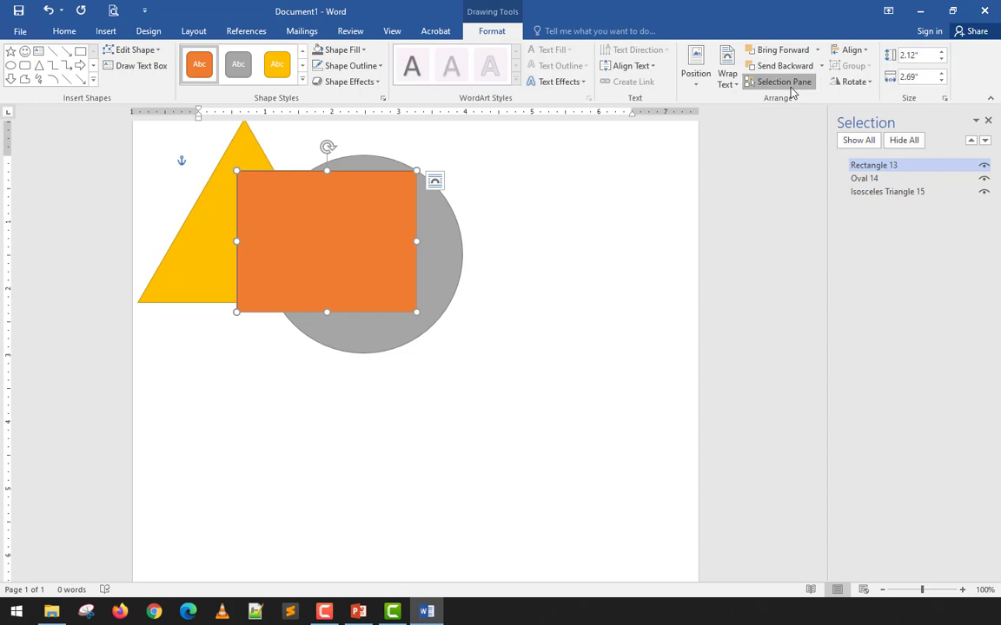
pyautogui.click(791, 84)
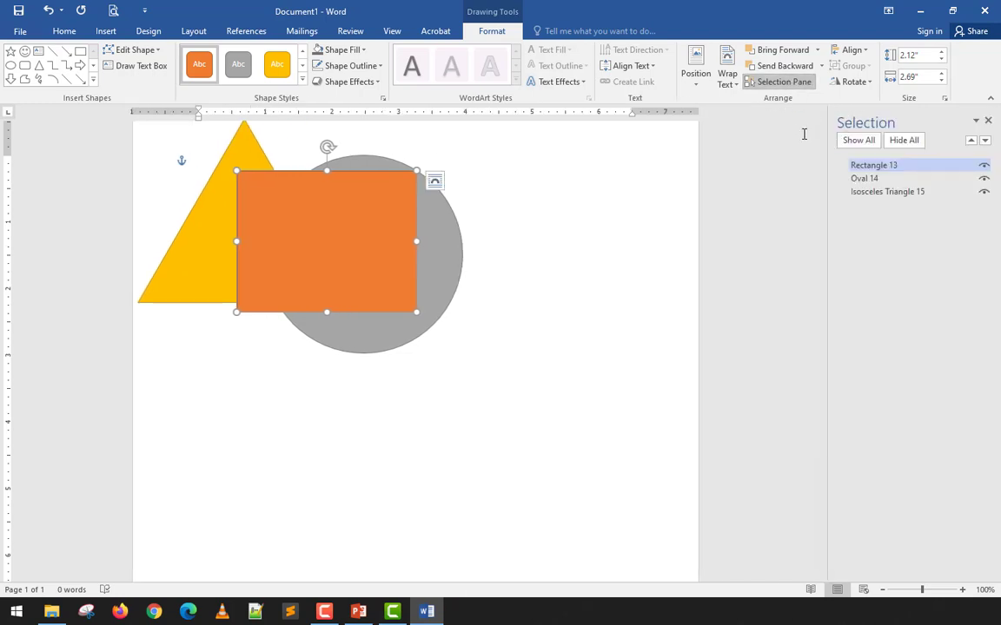
pyautogui.click(435, 294)
pyautogui.click(195, 217)
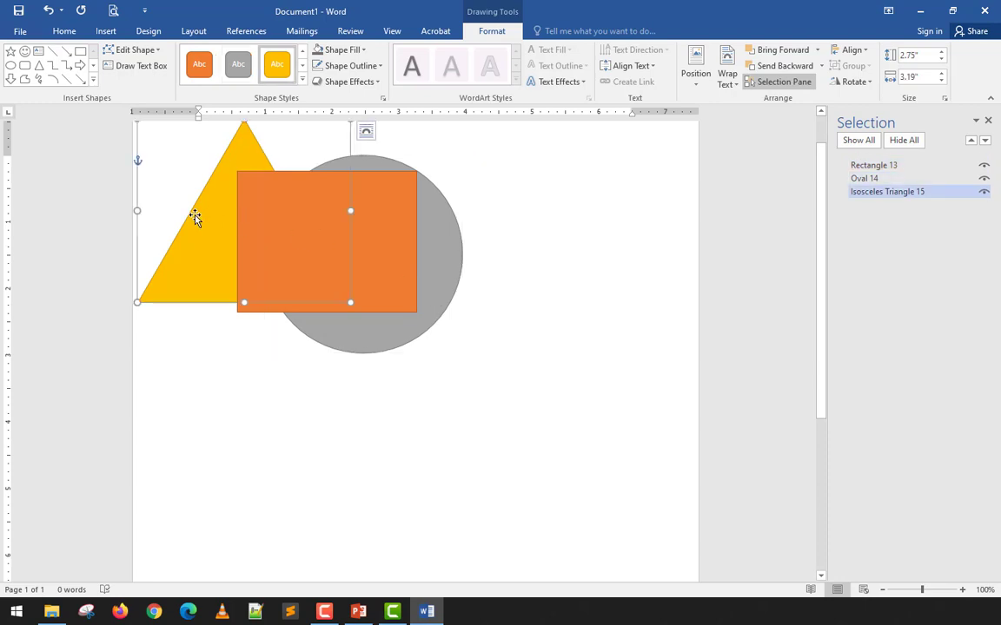
pyautogui.click(395, 274)
pyautogui.moveTo(216, 274); pyautogui.dragTo(475, 362)
pyautogui.moveTo(348, 341); pyautogui.dragTo(390, 378)
pyautogui.moveTo(269, 250); pyautogui.dragTo(277, 295)
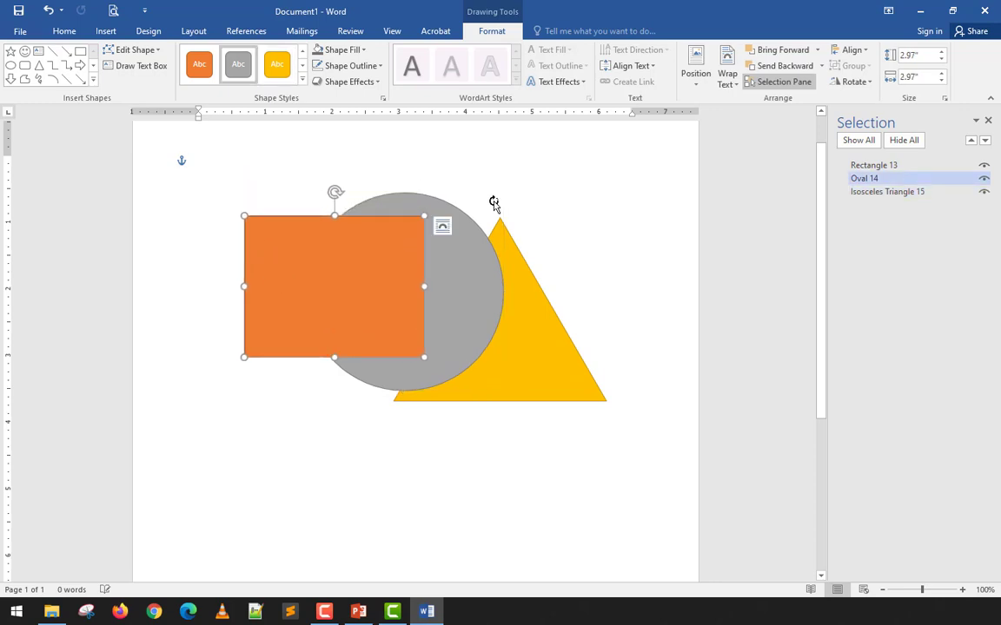
# Step: Move and enlarge the orange rectangle to cover the circle, undoing a final nudge
pyautogui.click(489, 330)
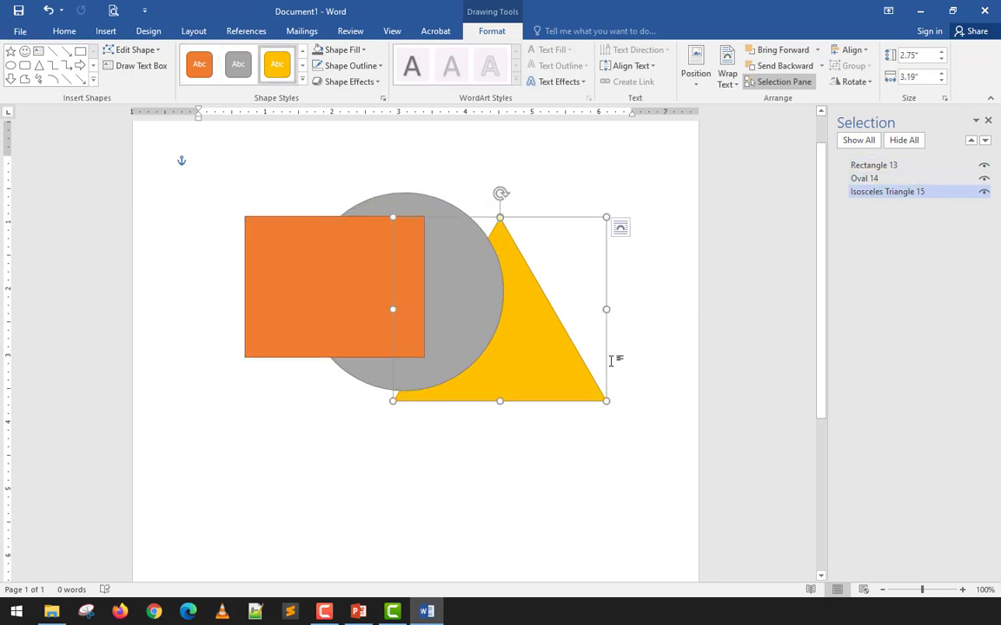
pyautogui.click(864, 178)
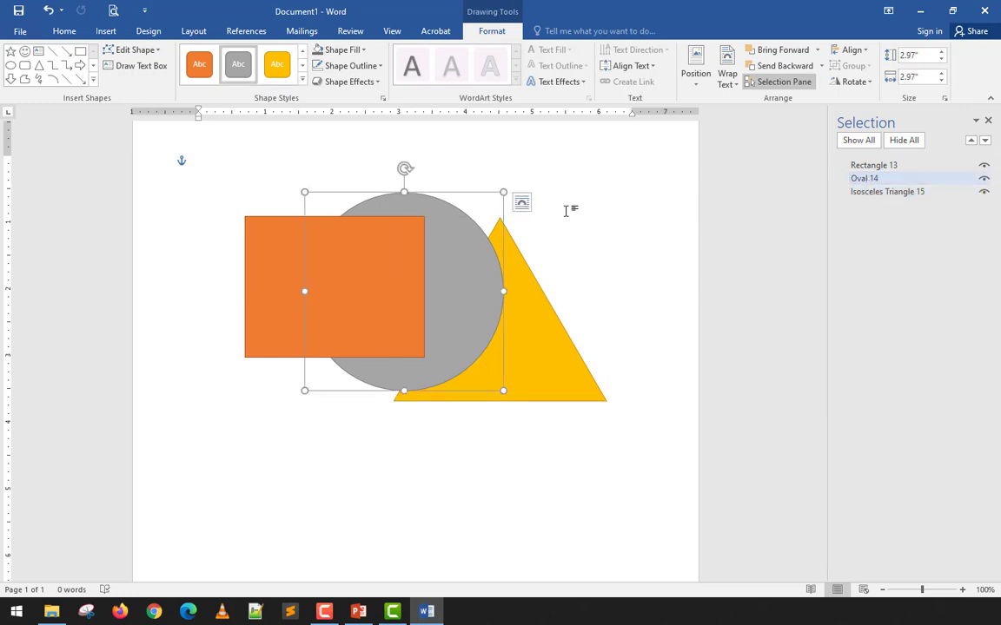
pyautogui.click(335, 266)
pyautogui.click(892, 192)
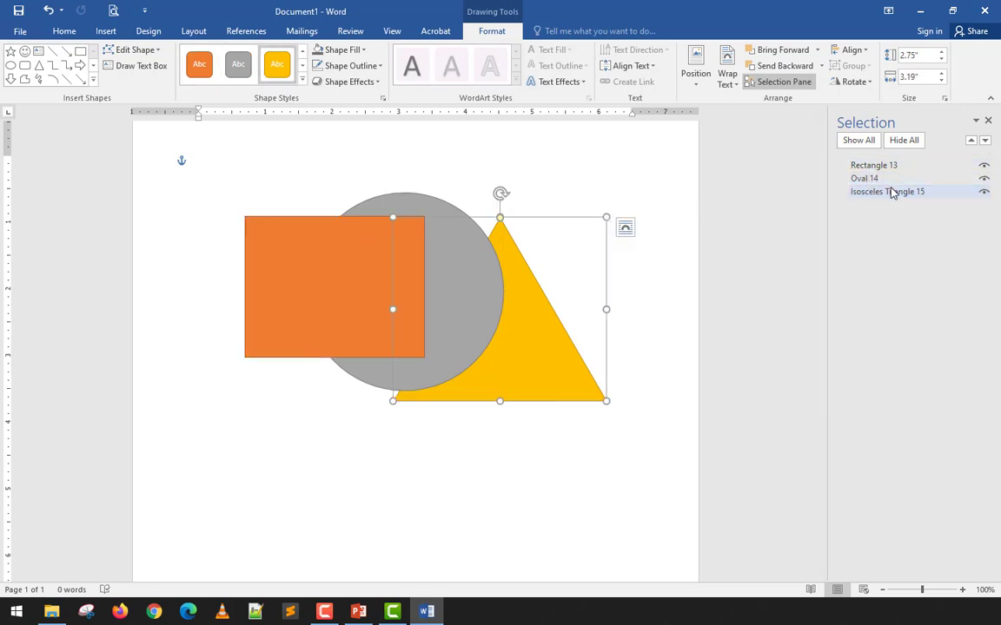
pyautogui.click(893, 179)
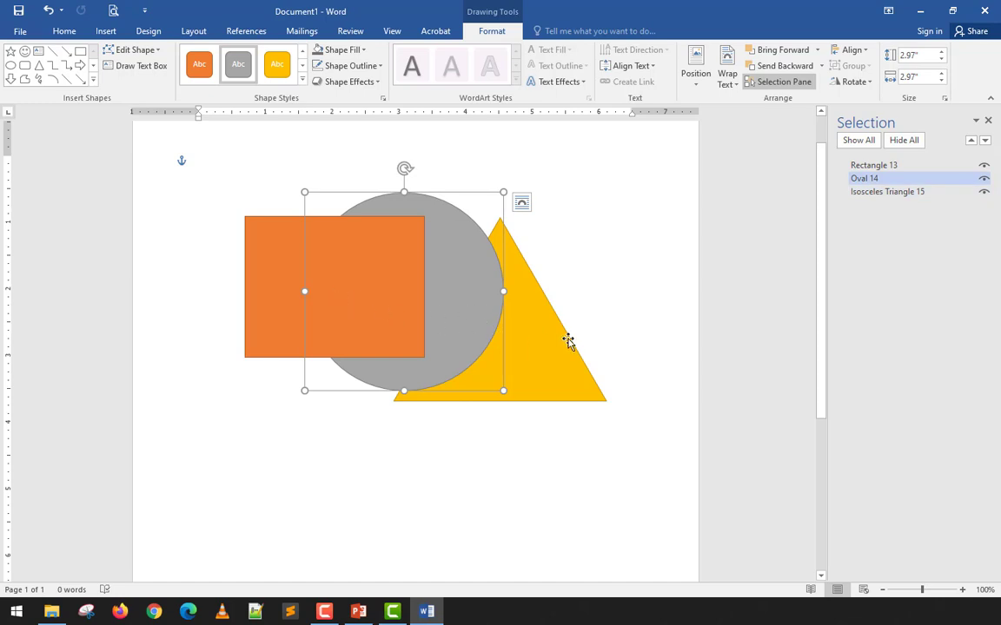
pyautogui.click(612, 338)
pyautogui.moveTo(352, 290); pyautogui.dragTo(412, 254)
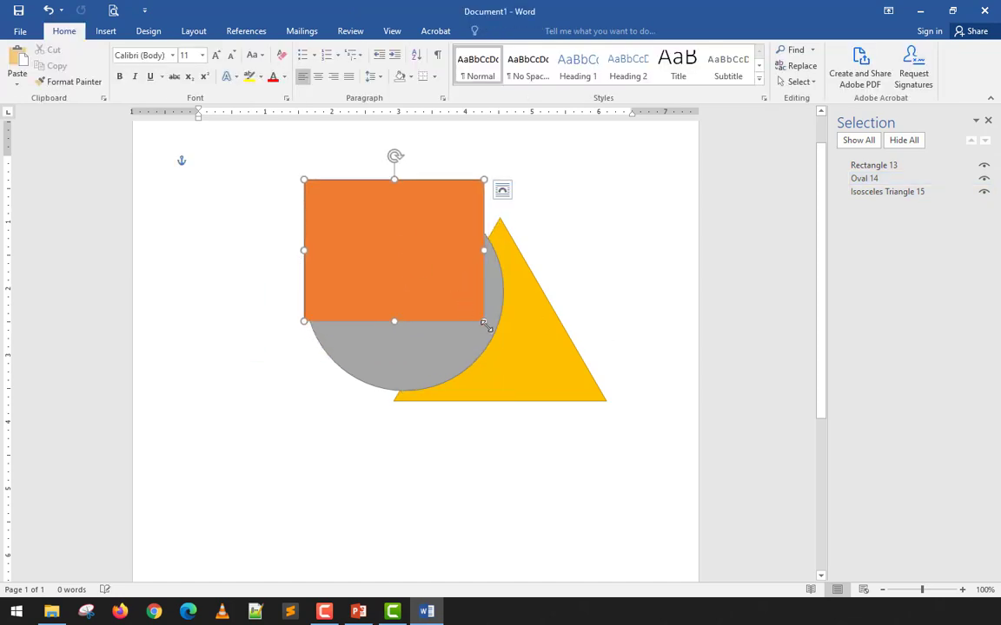
pyautogui.moveTo(484, 322)
pyautogui.mouseDown()
pyautogui.moveTo(540, 402)
pyautogui.moveTo(480, 340)
pyautogui.mouseUp()
pyautogui.click(610, 357)
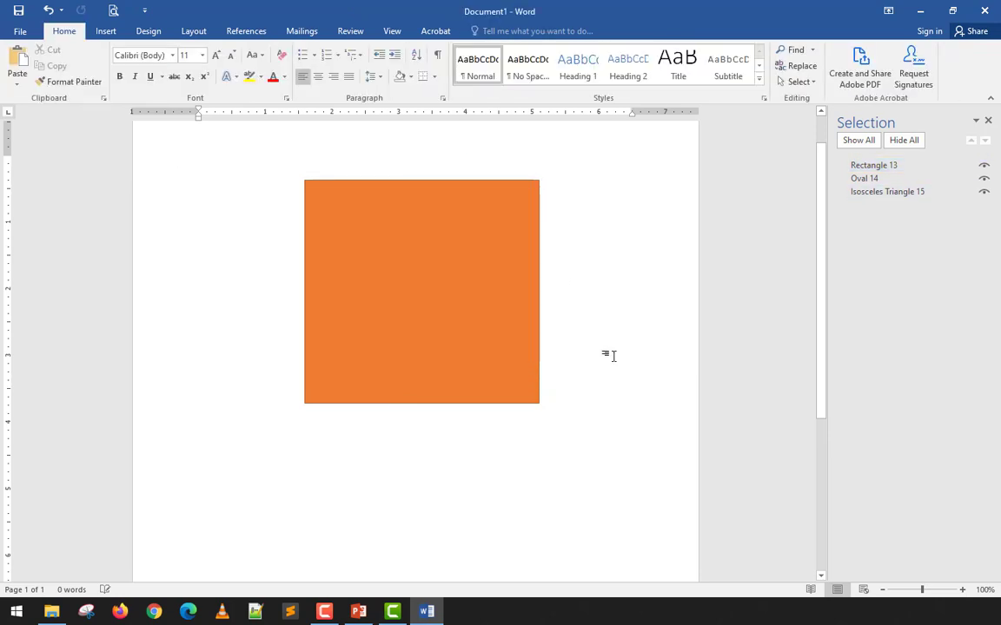
pyautogui.moveTo(456, 308); pyautogui.dragTo(460, 335)
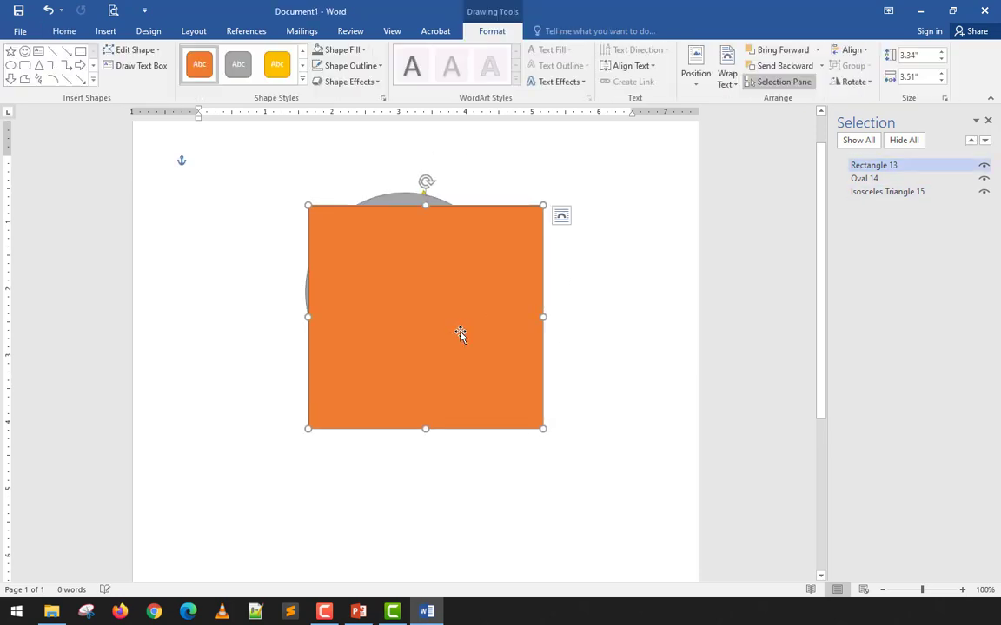
pyautogui.hotkey('ctrl', 'z')
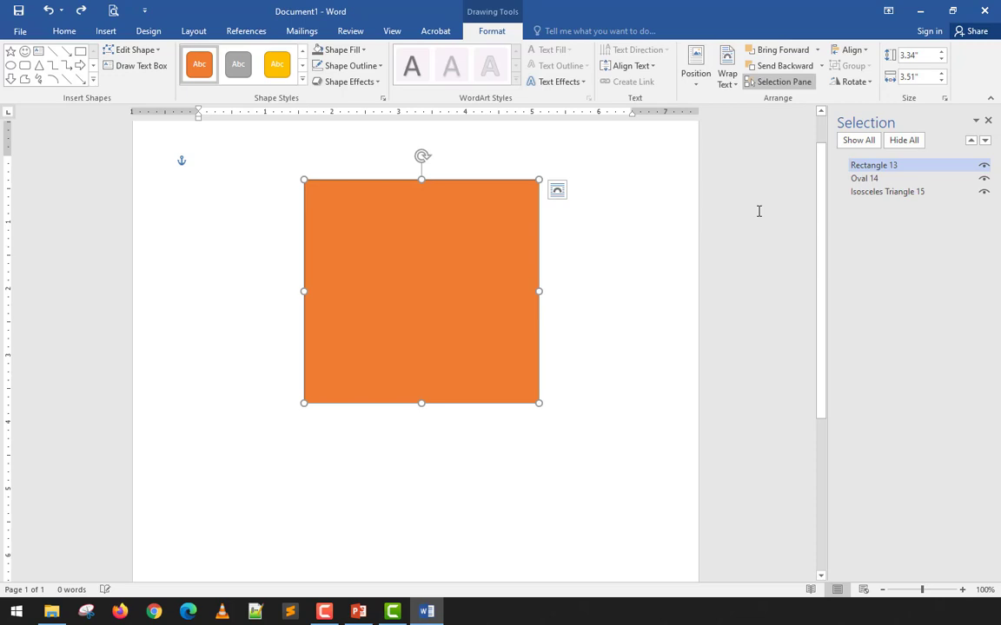
# Step: Tuck the yellow triangle behind the rectangle's right side and the grey circle behind its left
pyautogui.click(853, 179)
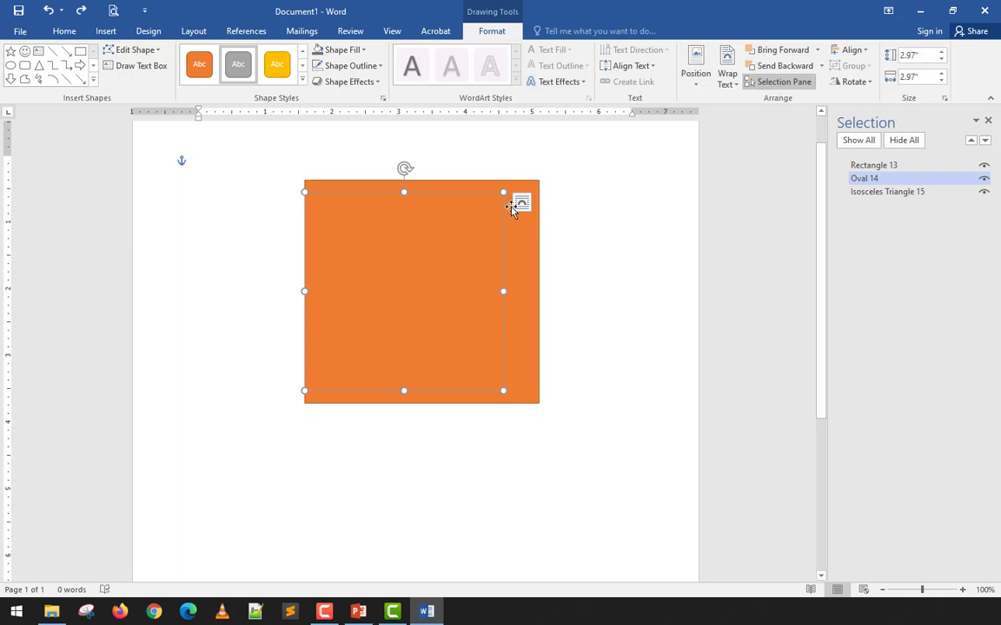
pyautogui.moveTo(503, 223); pyautogui.dragTo(477, 504)
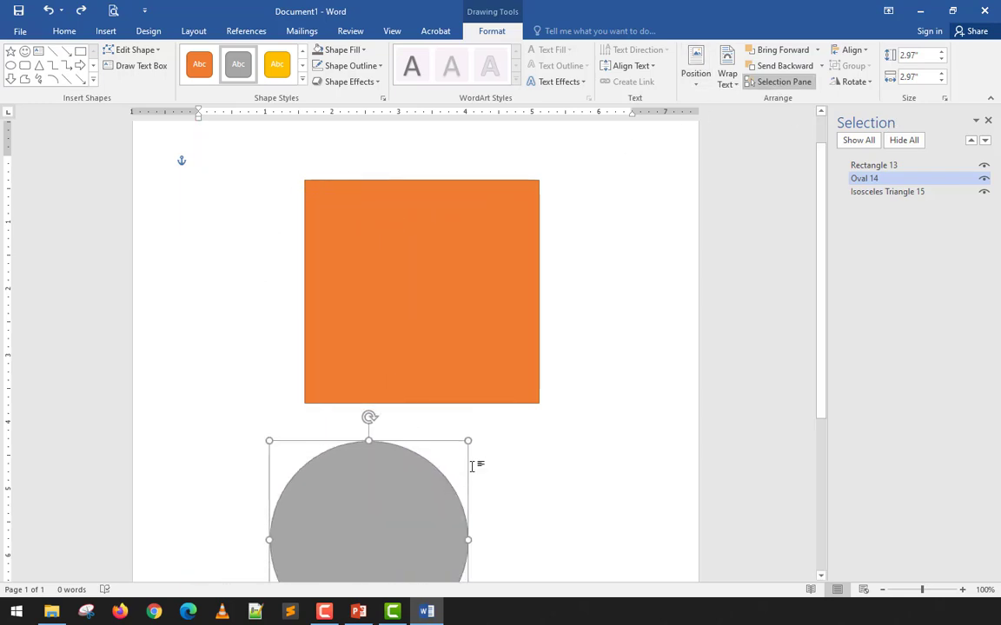
pyautogui.scroll(-5, 478, 486)
pyautogui.click(882, 193)
pyautogui.scroll(3, 563, 211)
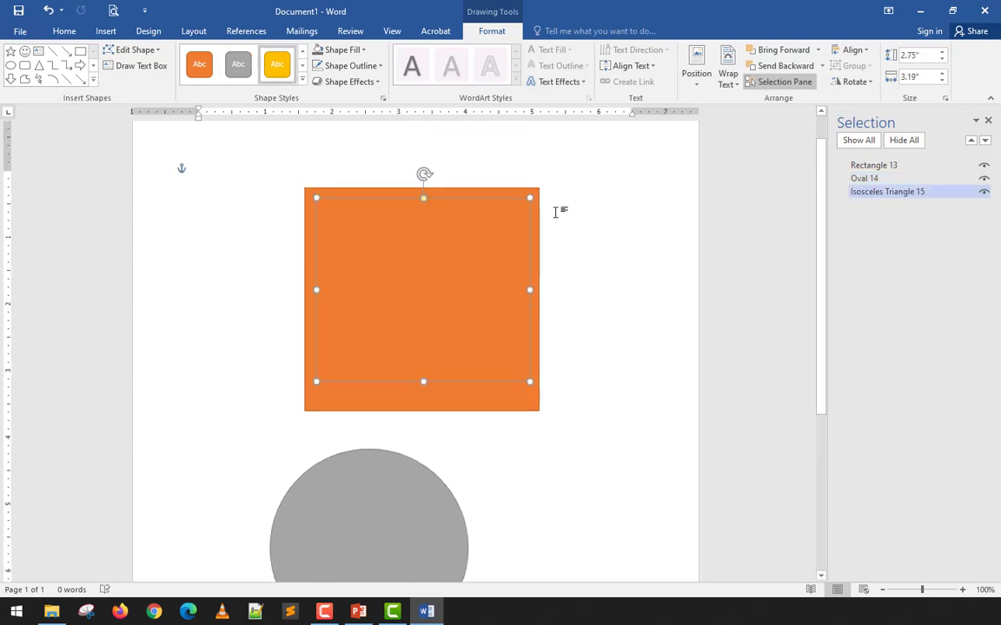
pyautogui.moveTo(532, 231); pyautogui.dragTo(636, 391)
pyautogui.moveTo(565, 480); pyautogui.dragTo(552, 317)
pyautogui.moveTo(437, 536); pyautogui.dragTo(363, 299)
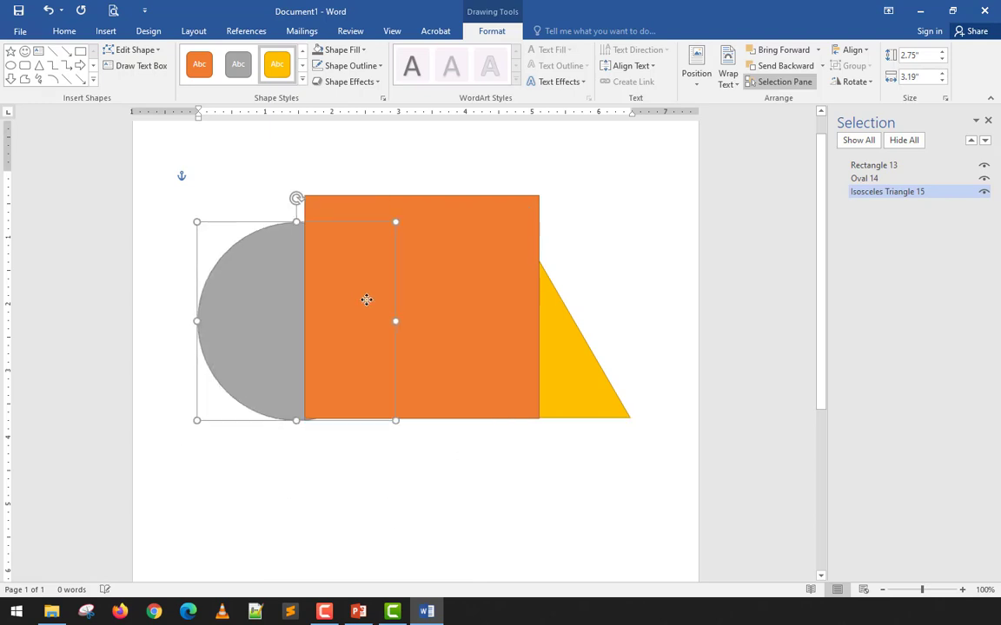
# Step: Toggle visibility of the grey circle and orange rectangle, leaving both shown
pyautogui.click(984, 181)
pyautogui.click(984, 182)
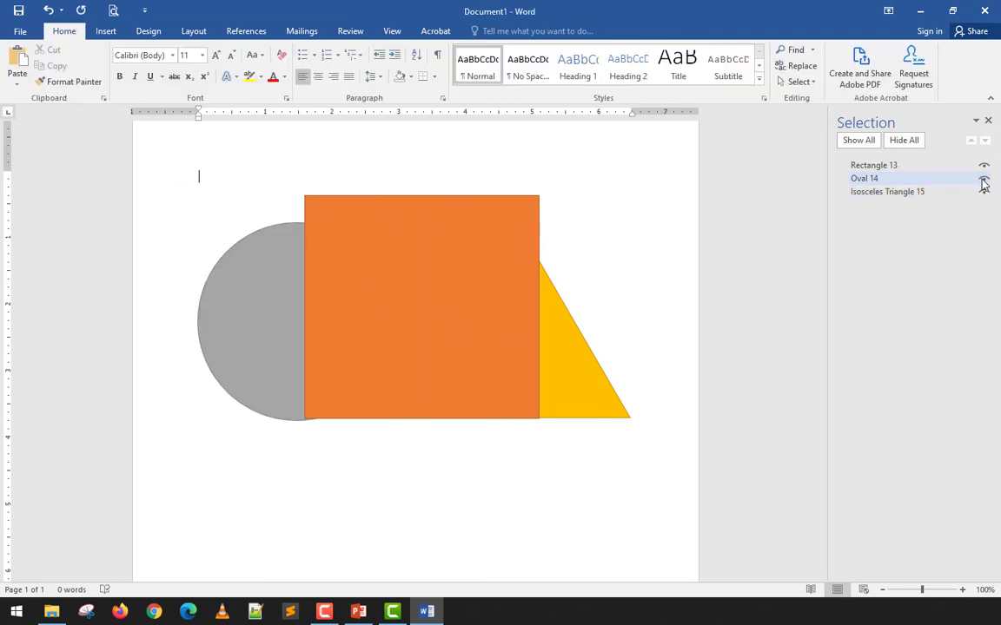
pyautogui.click(984, 182)
pyautogui.click(985, 165)
pyautogui.click(985, 166)
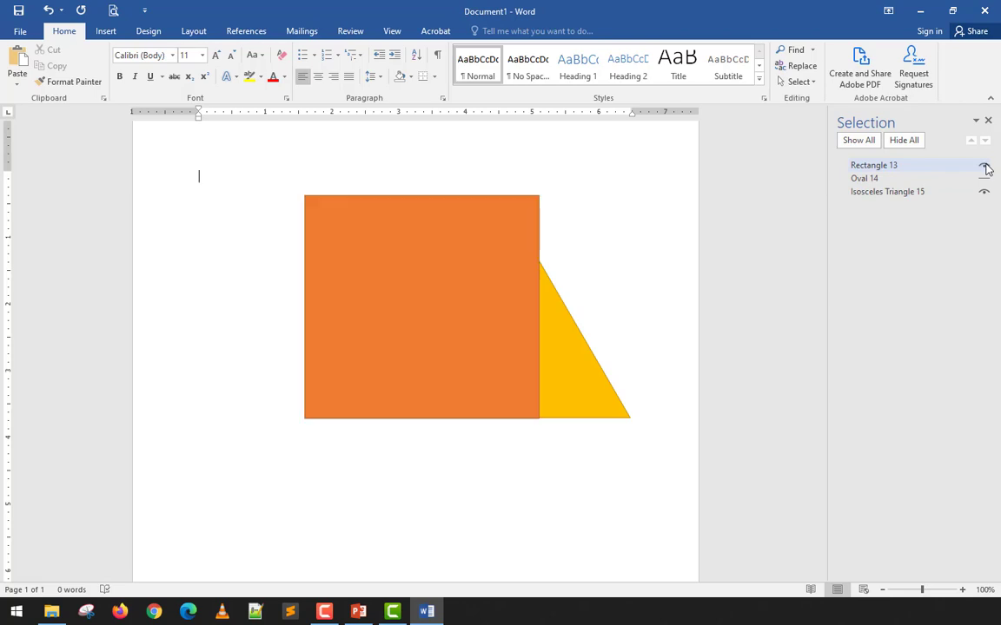
pyautogui.click(984, 181)
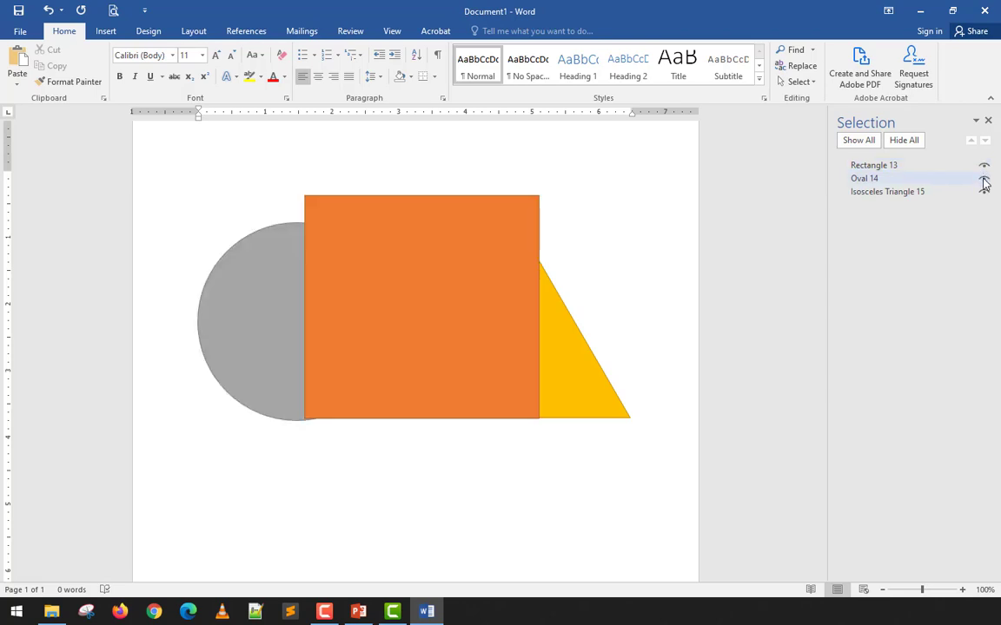
# Step: Hide all shapes, show them all again, and close the Selection Pane
pyautogui.click(902, 140)
pyautogui.click(860, 151)
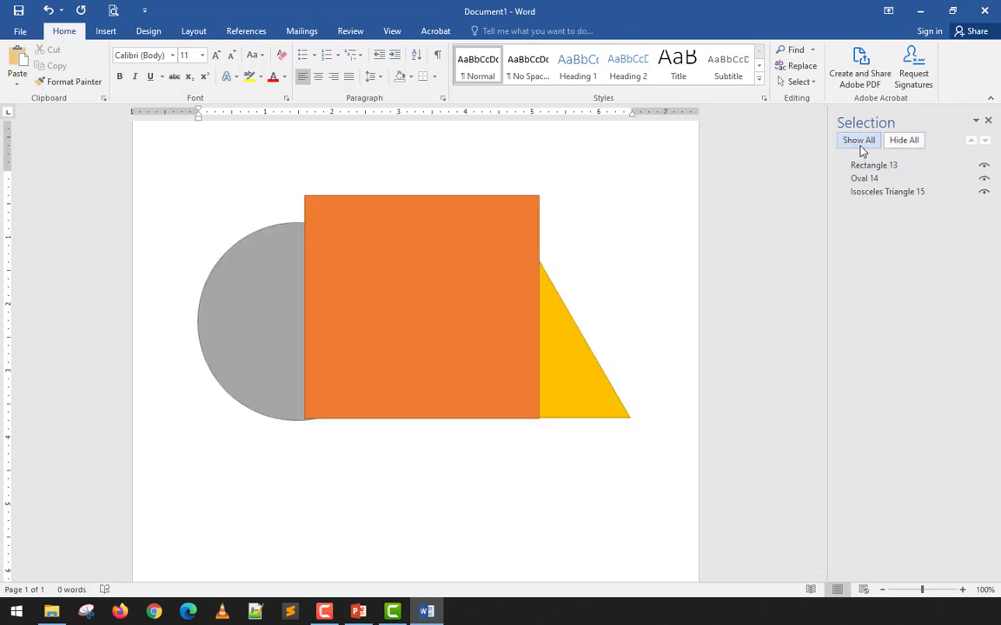
pyautogui.click(491, 226)
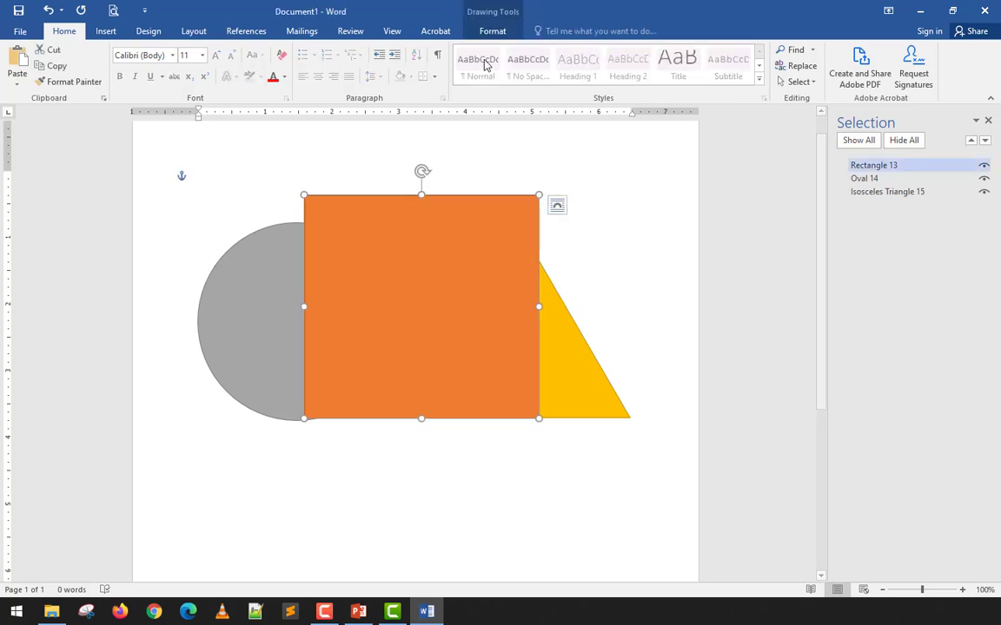
pyautogui.click(493, 33)
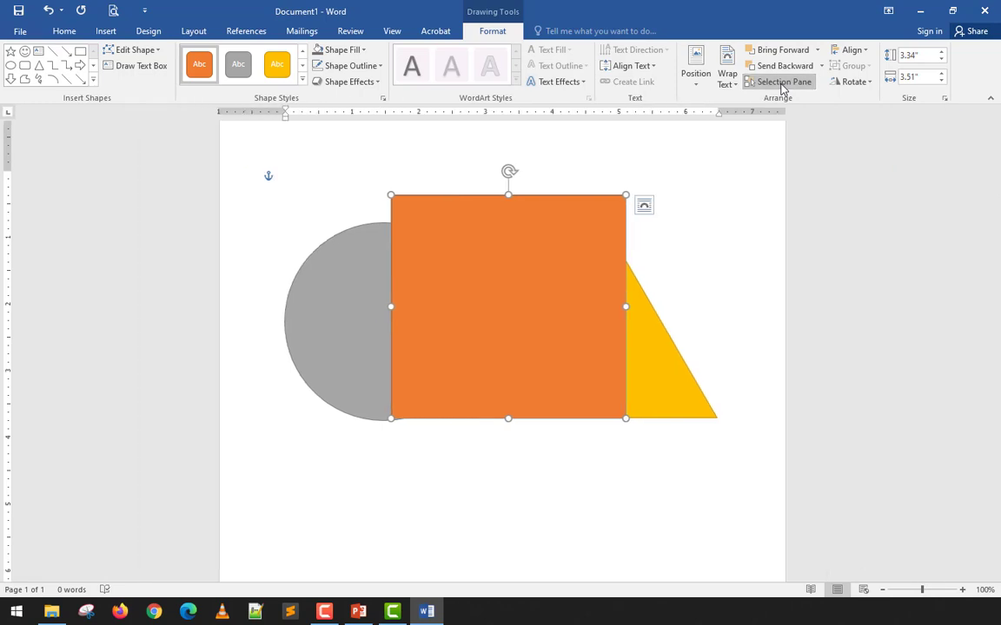
pyautogui.click(989, 121)
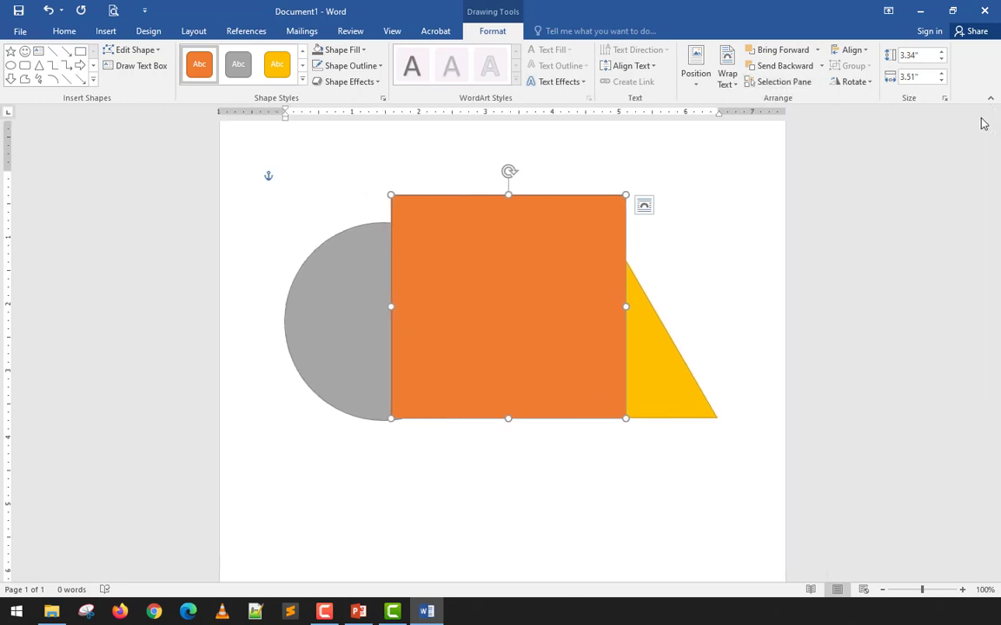
# Step: Rotate the grey circle right 90°, pull the triangle over it, and move the square right
pyautogui.click(442, 286)
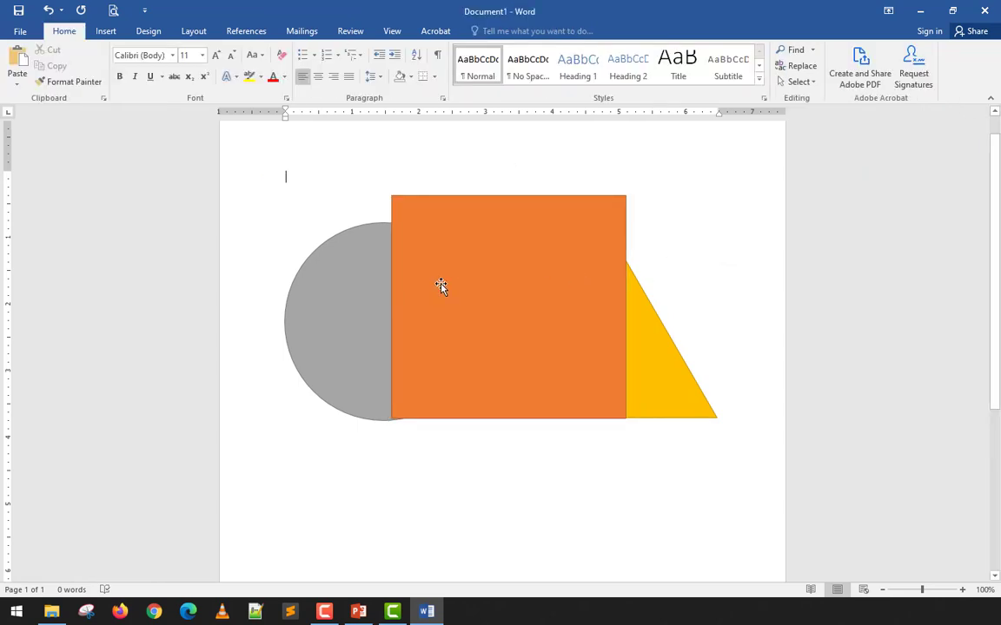
pyautogui.click(360, 300)
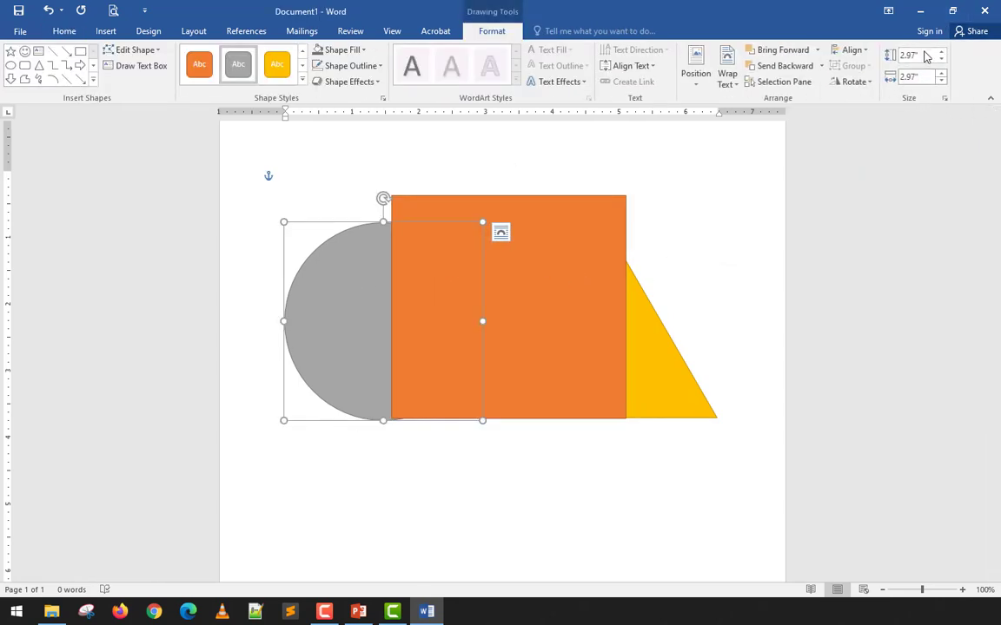
pyautogui.click(854, 81)
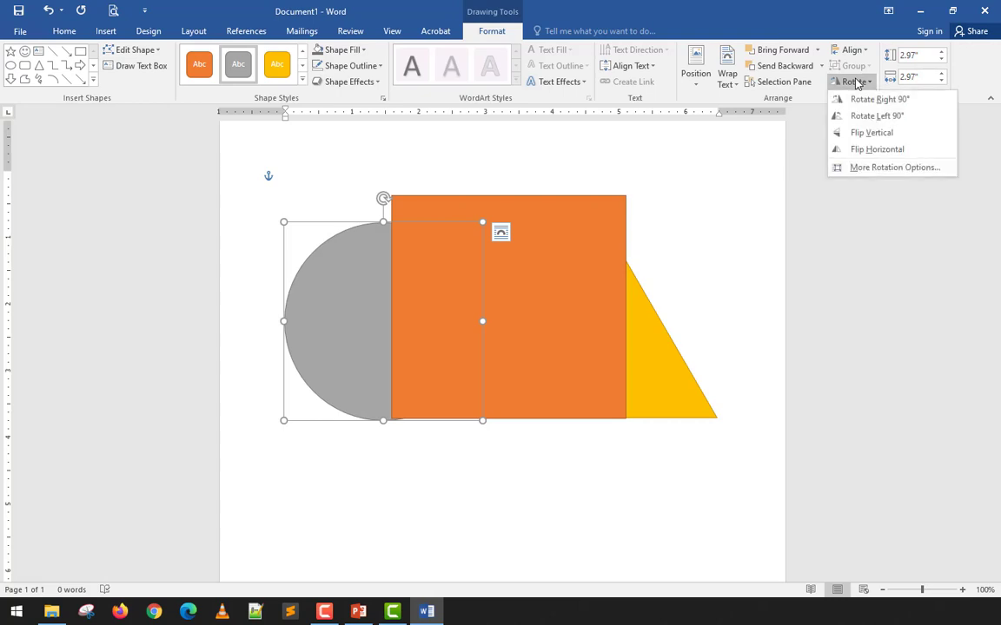
pyautogui.click(856, 102)
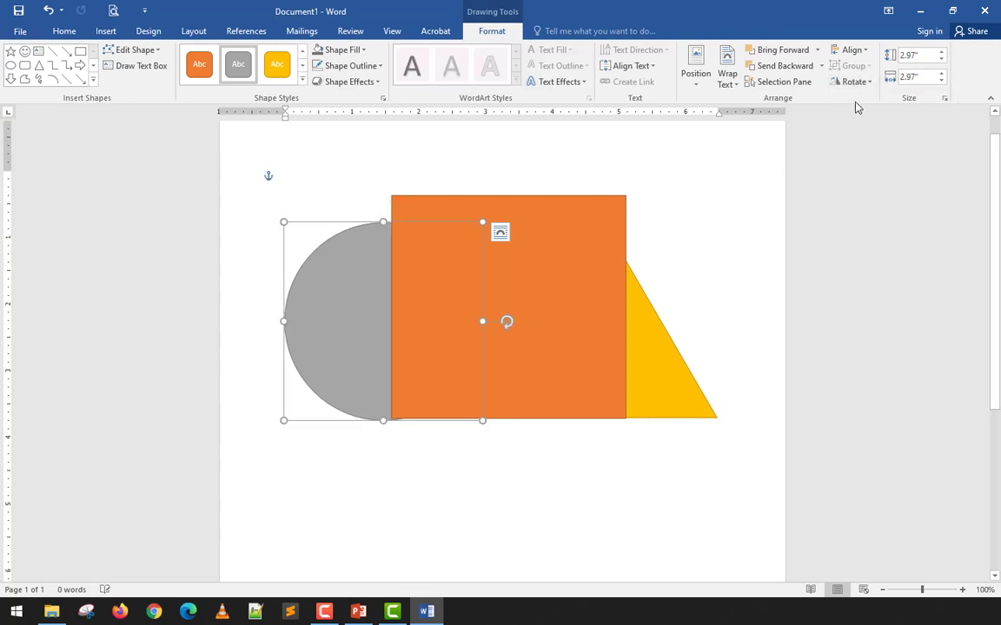
pyautogui.click(626, 341)
pyautogui.moveTo(658, 368); pyautogui.dragTo(472, 474)
pyautogui.click(537, 320)
pyautogui.moveTo(536, 324); pyautogui.dragTo(643, 299)
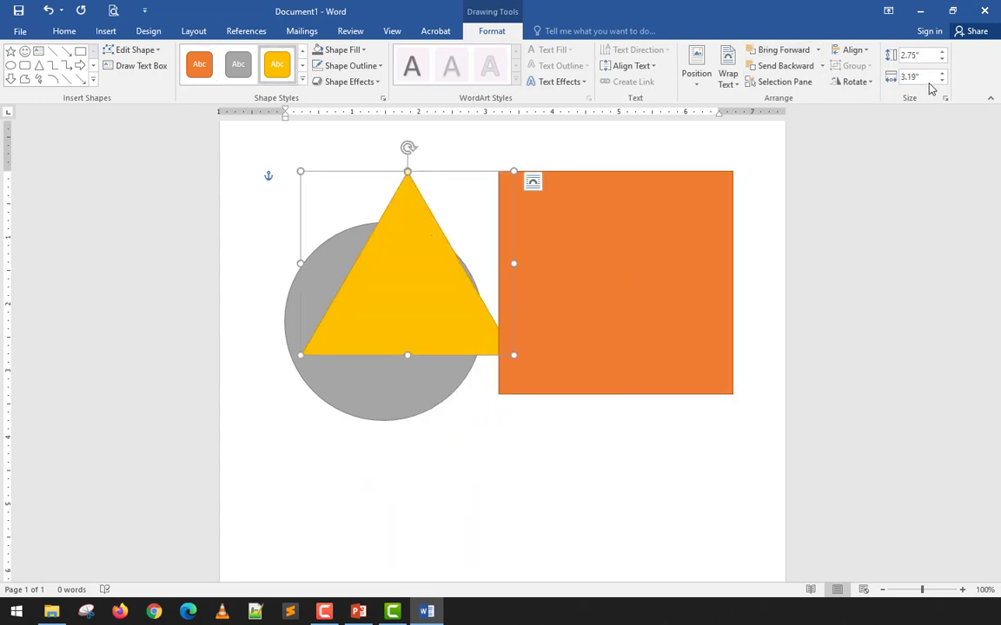
# Step: Rotate the triangle right 90°, undo it, and try tilting it freely
pyautogui.click(858, 83)
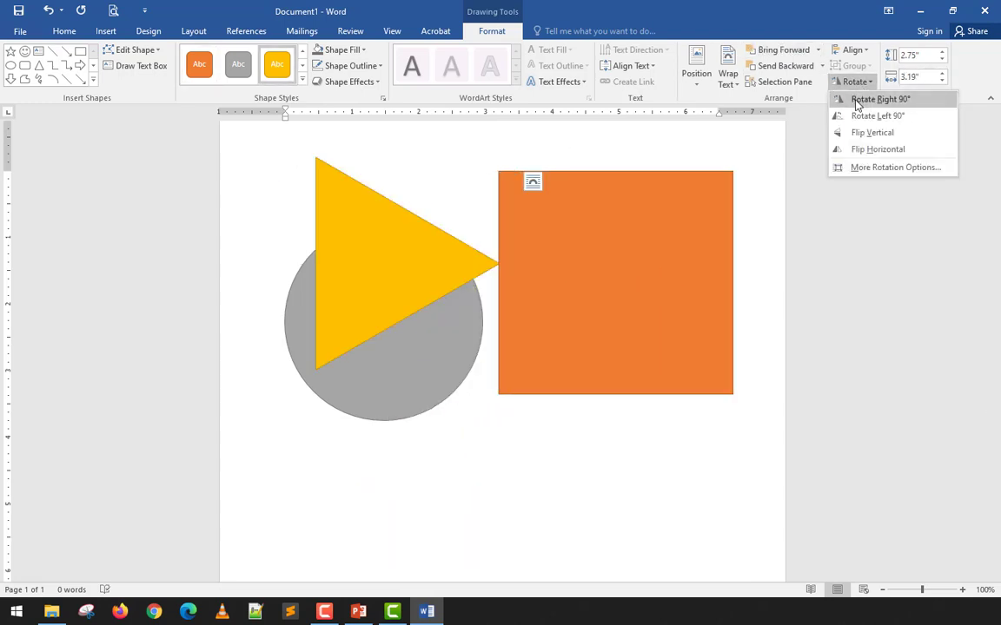
pyautogui.click(856, 101)
pyautogui.click(855, 83)
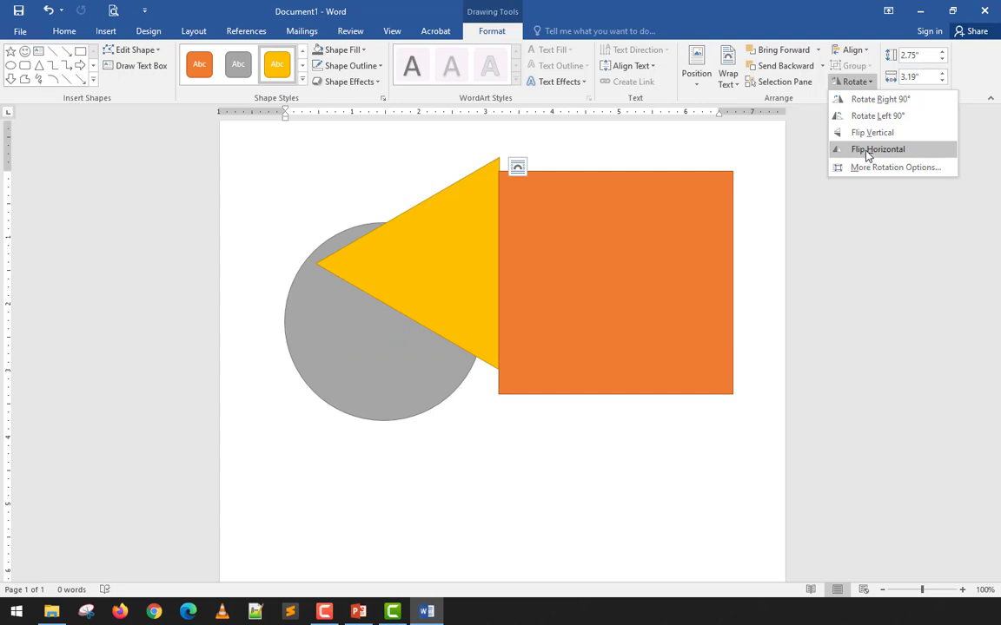
pyautogui.click(551, 437)
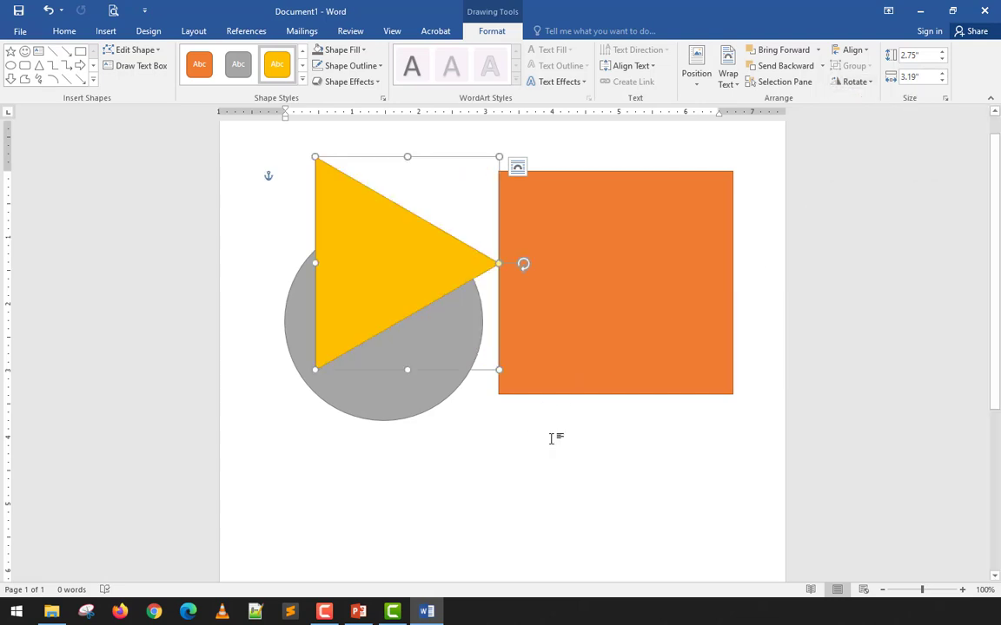
pyautogui.hotkey('ctrl', 'z')
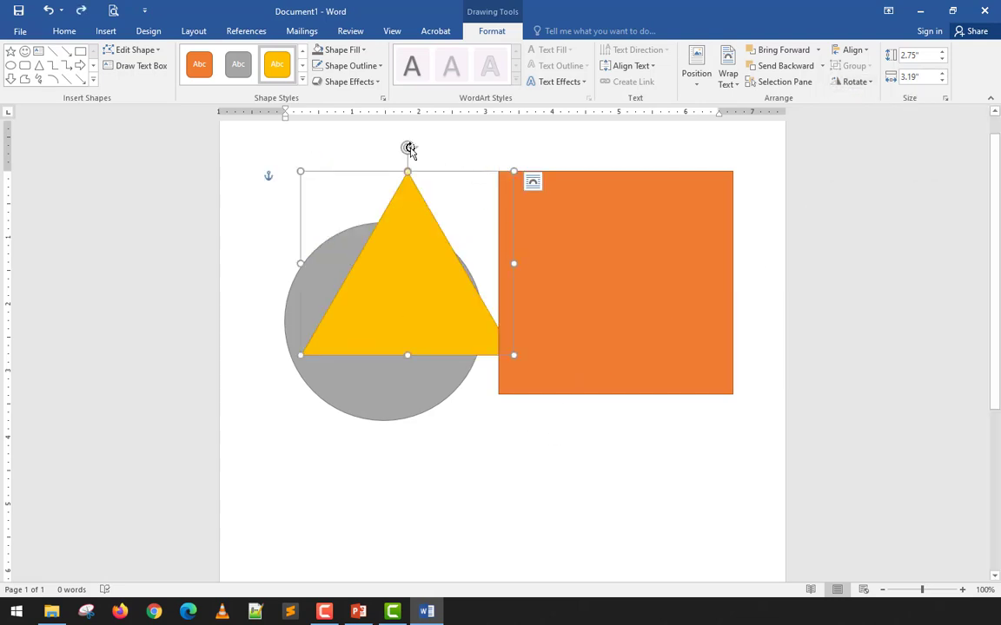
pyautogui.moveTo(409, 150); pyautogui.dragTo(385, 142)
# Step: Turn the orange square 45° into a diamond, move it, then undo back to upright
pyautogui.click(632, 226)
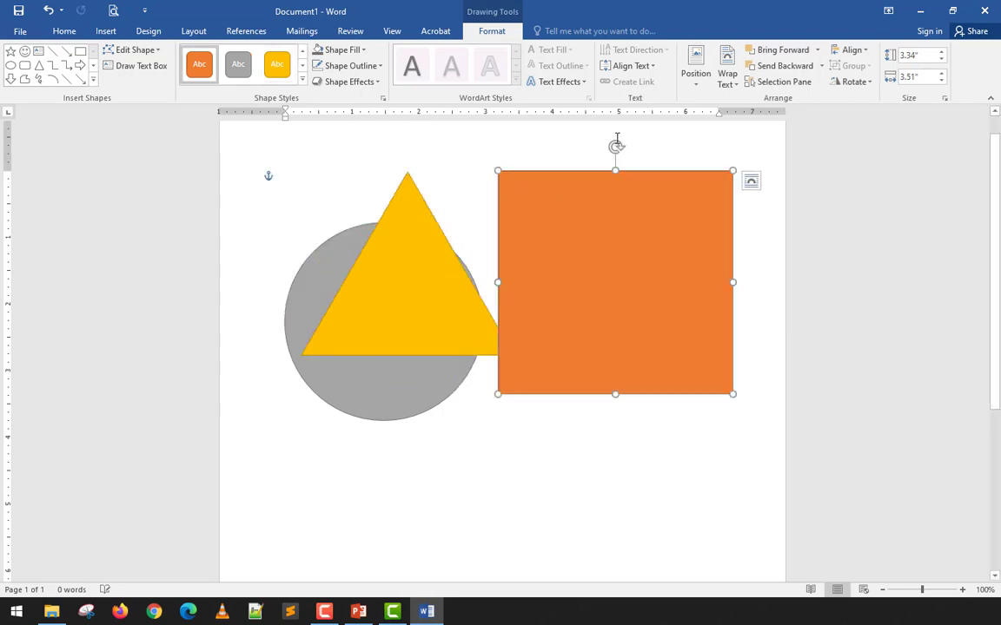
pyautogui.moveTo(616, 145); pyautogui.dragTo(521, 159)
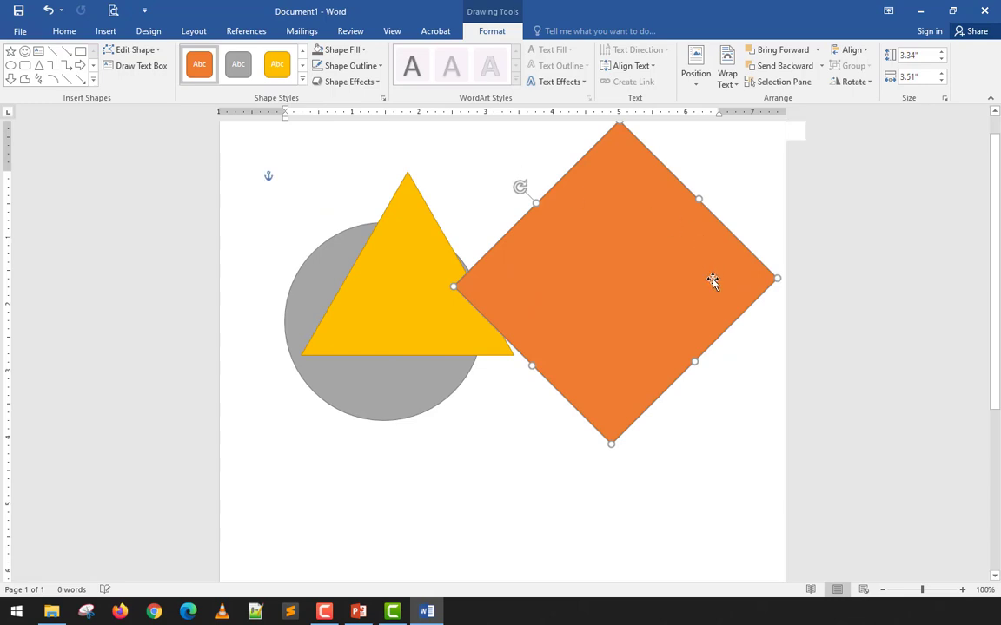
pyautogui.moveTo(713, 282); pyautogui.dragTo(665, 342)
pyautogui.click(555, 184)
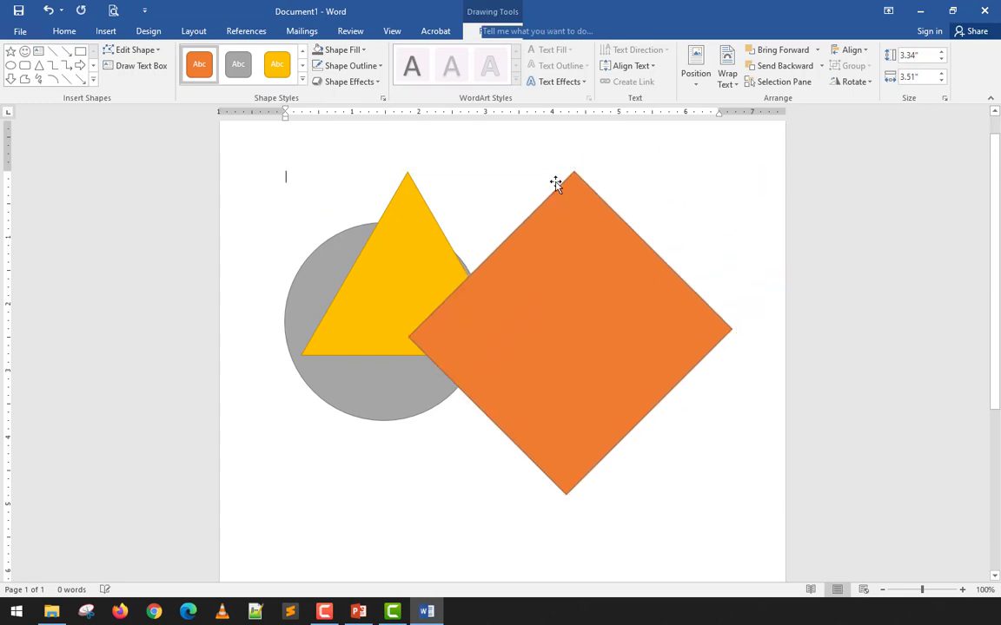
pyautogui.click(565, 289)
pyautogui.hotkey('ctrl', 'z')
pyautogui.hotkey('ctrl', 'z')
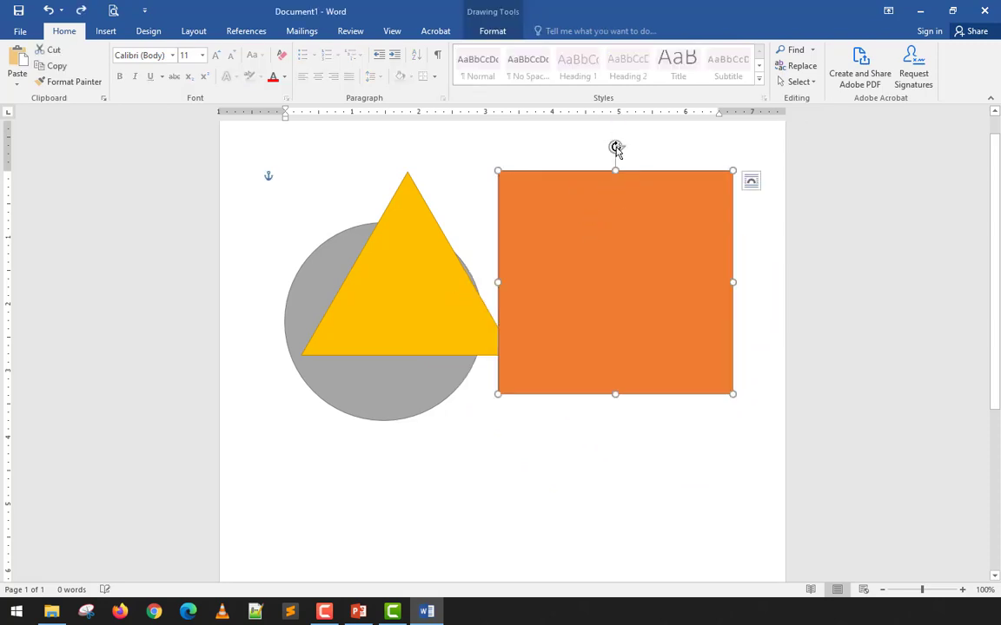
pyautogui.click(506, 31)
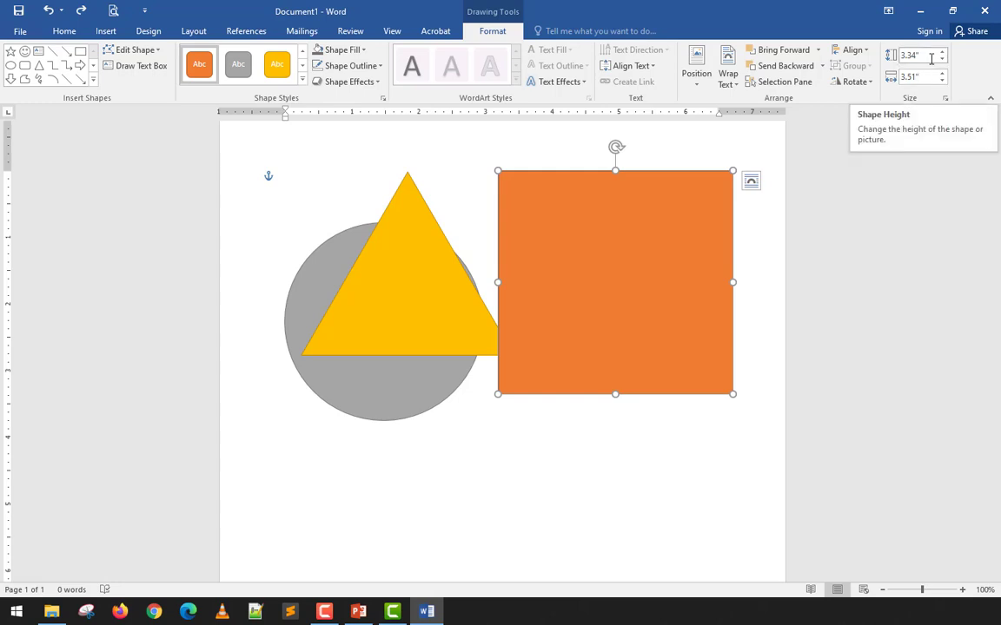
# Step: Resize the orange rectangle into a 2-inch by 2-inch square
pyautogui.moveTo(732, 395); pyautogui.dragTo(720, 372)
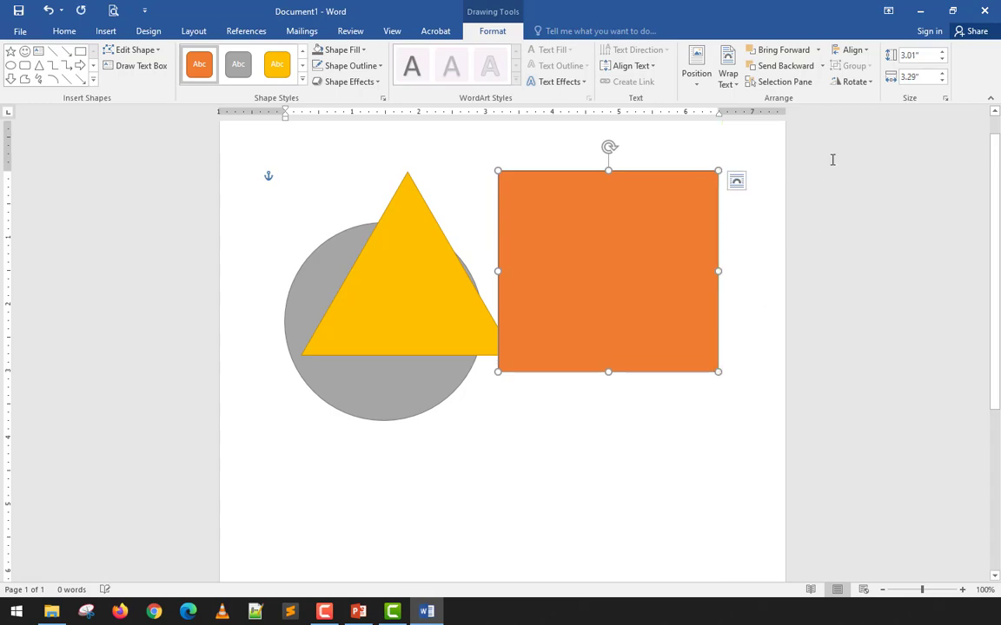
pyautogui.click(927, 58)
pyautogui.write('2')
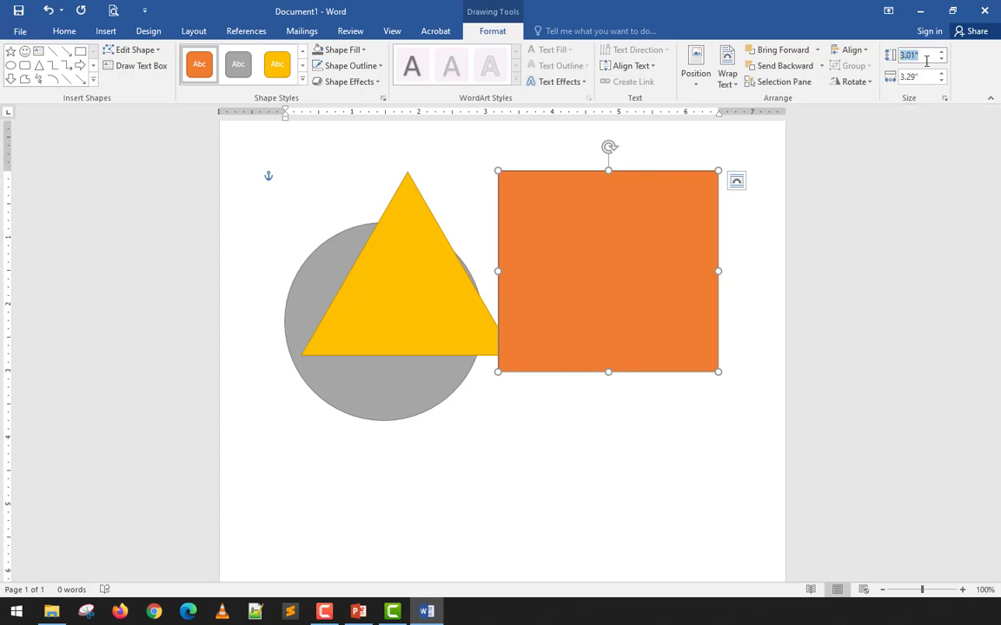
pyautogui.press('Tab')
pyautogui.write('2')
pyautogui.click(774, 278)
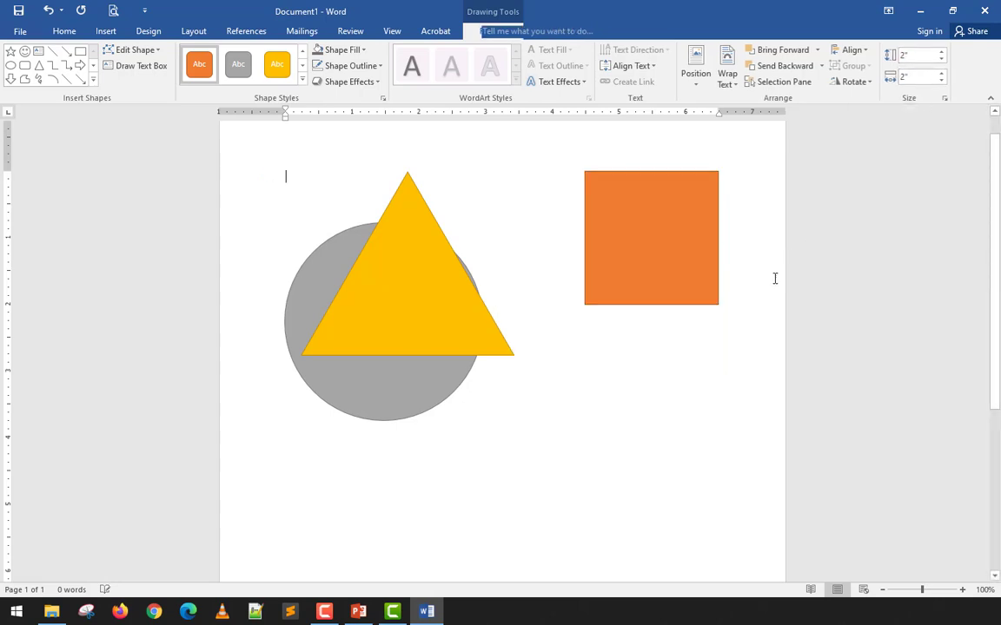
pyautogui.click(678, 278)
pyautogui.click(493, 31)
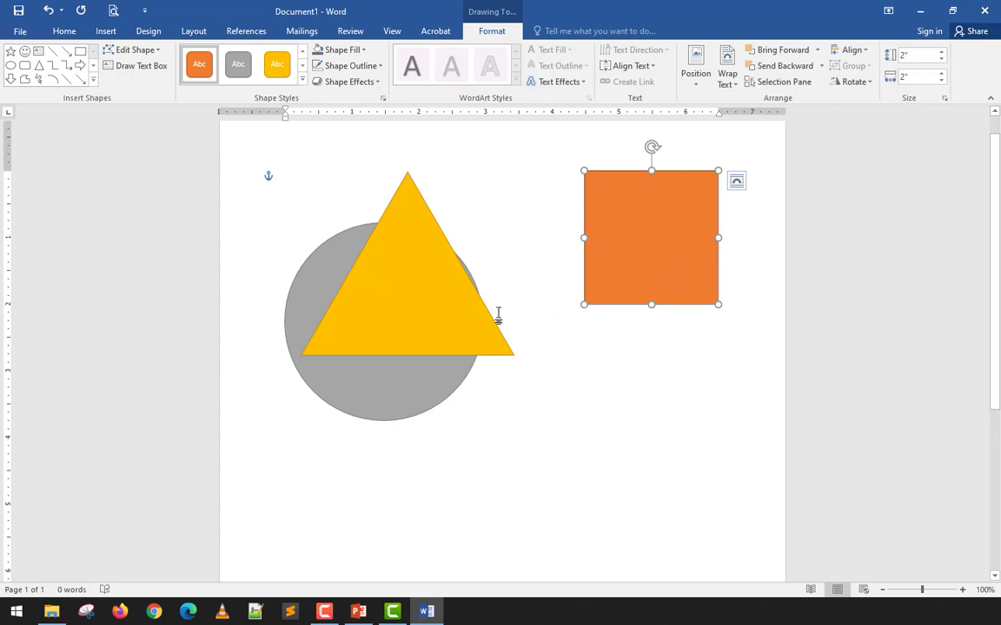
# Step: Reshape the yellow triangle and move it below the orange square
pyautogui.click(496, 349)
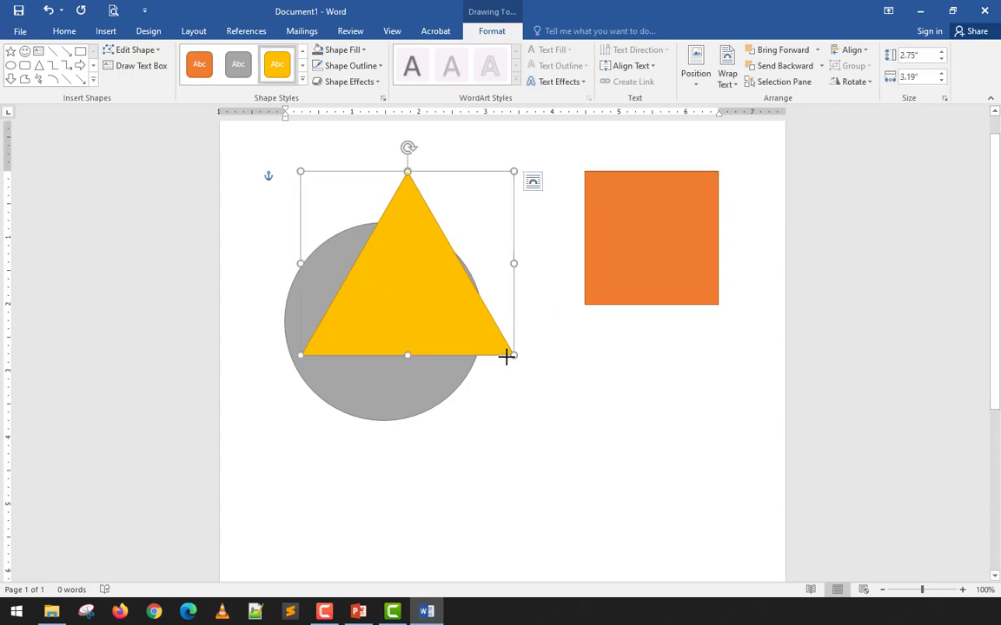
pyautogui.moveTo(507, 356); pyautogui.dragTo(485, 302)
pyautogui.moveTo(484, 236); pyautogui.dragTo(446, 237)
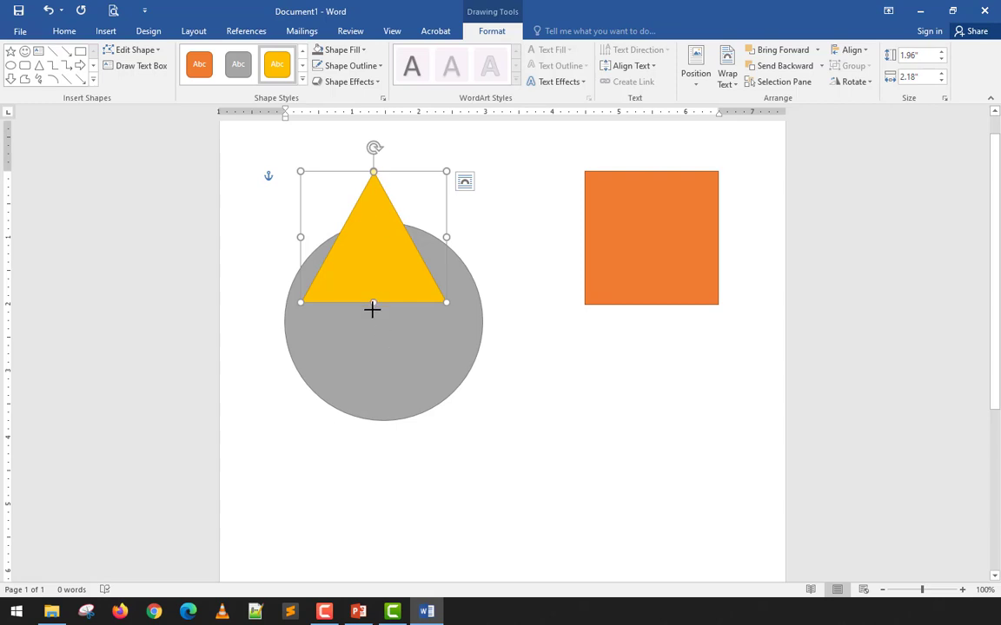
pyautogui.moveTo(372, 309); pyautogui.dragTo(372, 311)
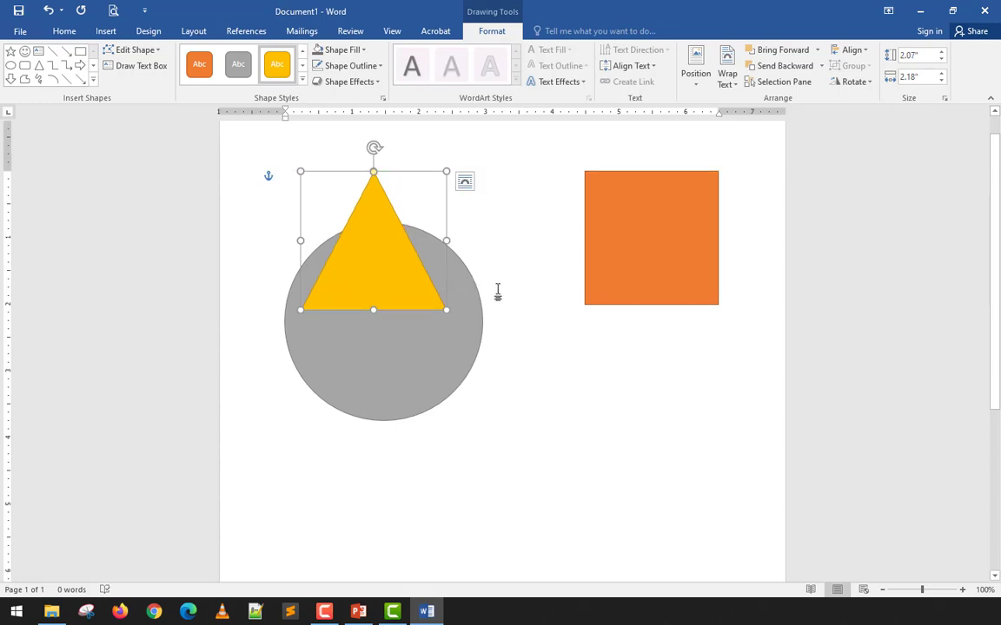
pyautogui.moveTo(387, 268); pyautogui.dragTo(597, 418)
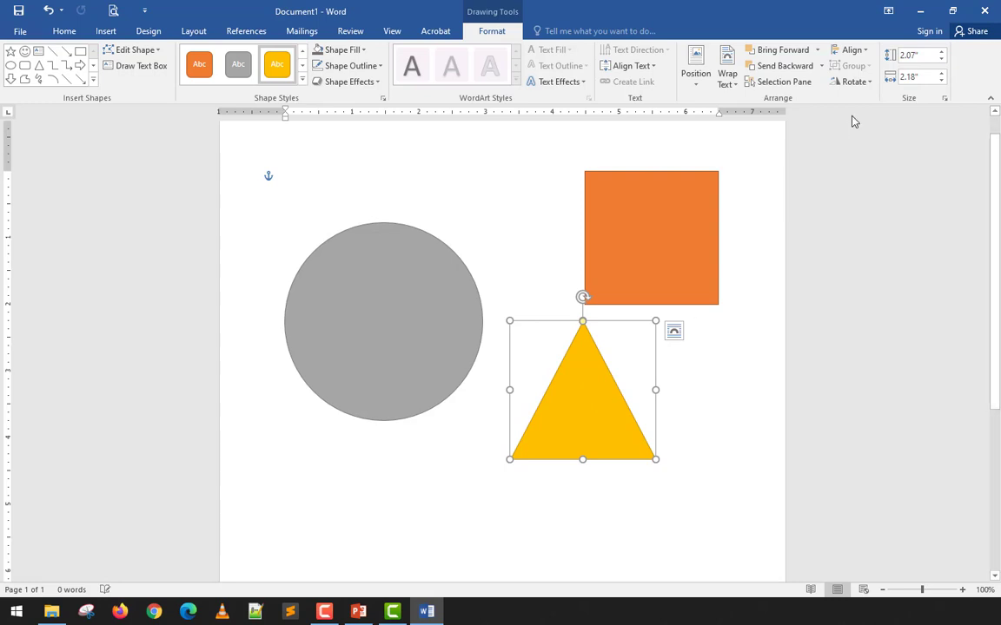
# Step: Set the triangle's height and width to 2 inches
pyautogui.click(919, 56)
pyautogui.write('2')
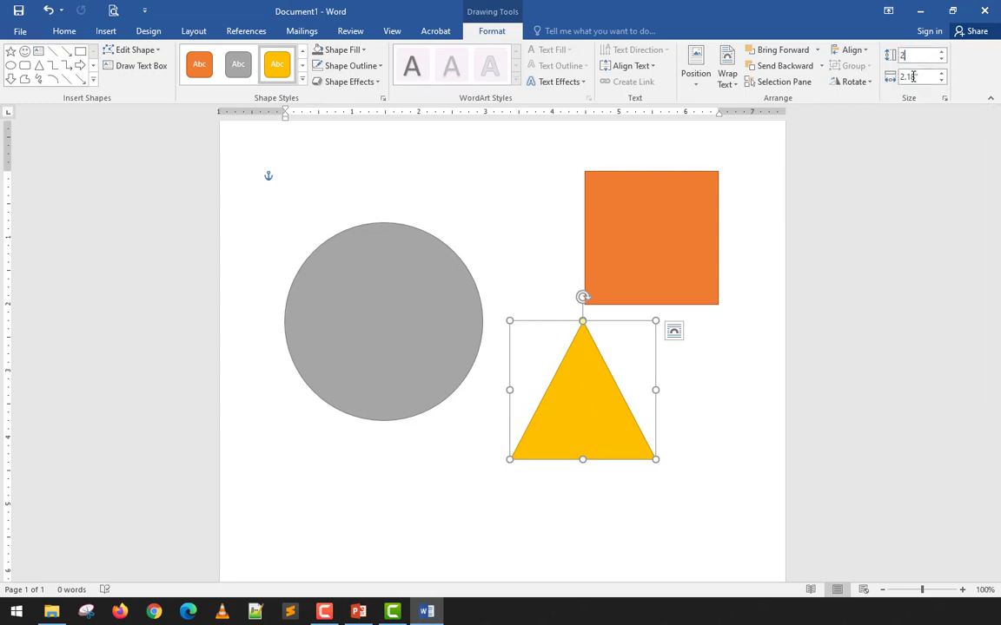
pyautogui.click(916, 76)
pyautogui.write('2')
pyautogui.click(547, 425)
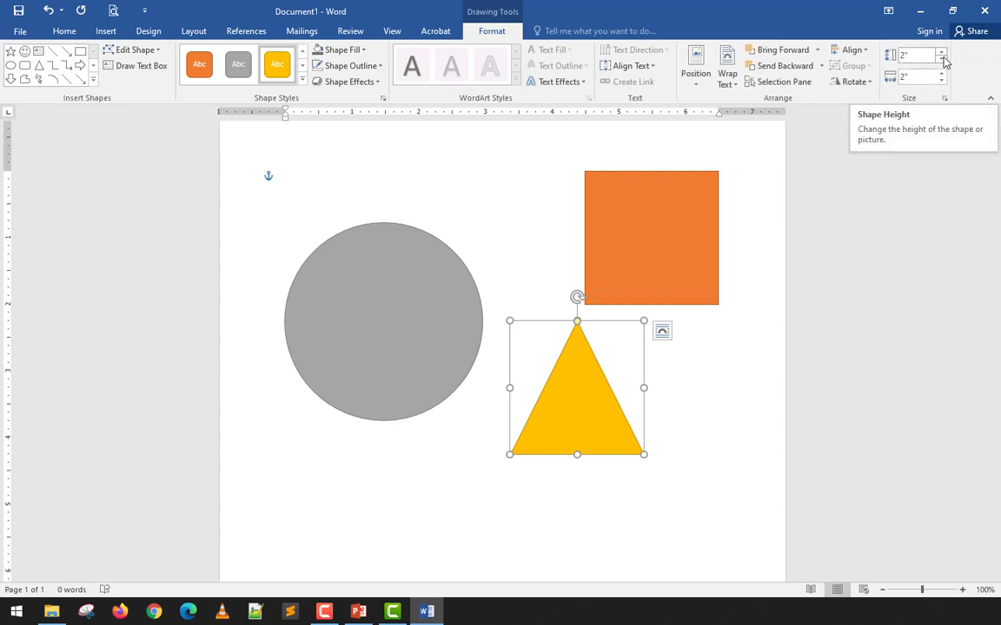
# Step: Turn on Lock aspect ratio for the triangle in the Layout dialog's Size tab
pyautogui.click(943, 102)
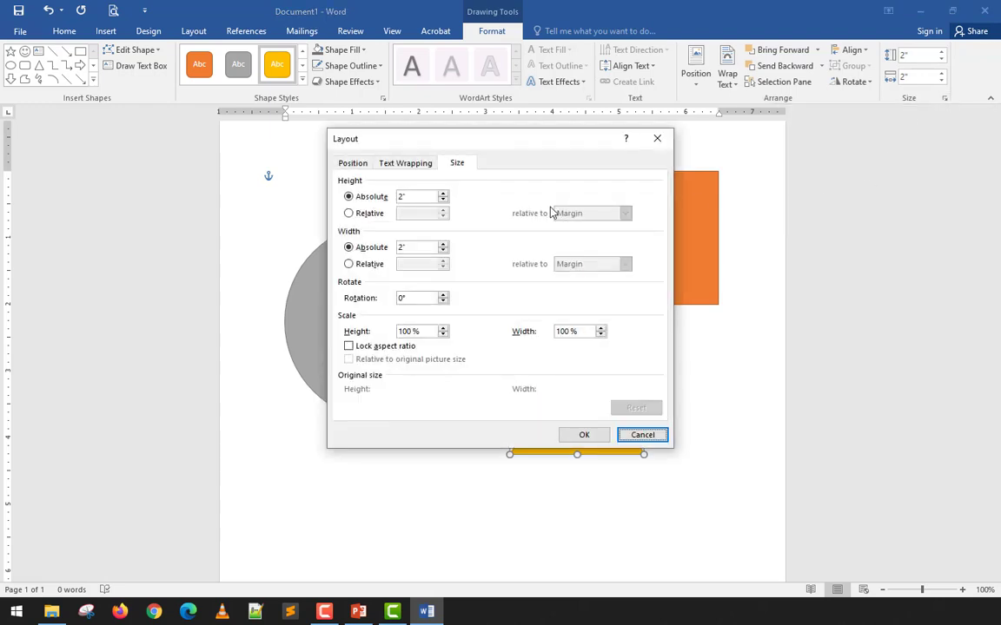
pyautogui.click(395, 352)
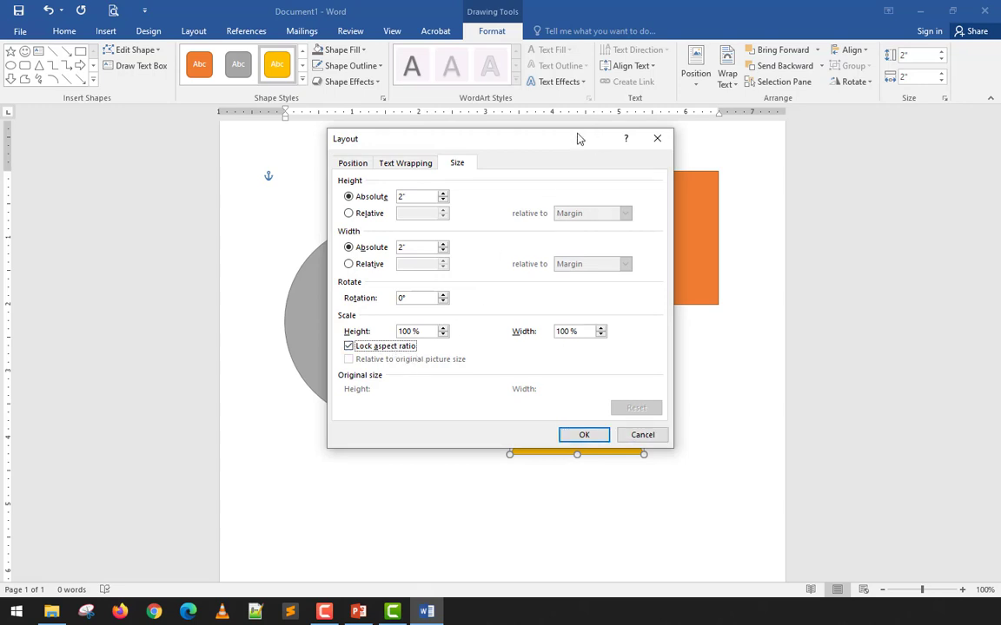
pyautogui.moveTo(579, 139); pyautogui.dragTo(305, 104)
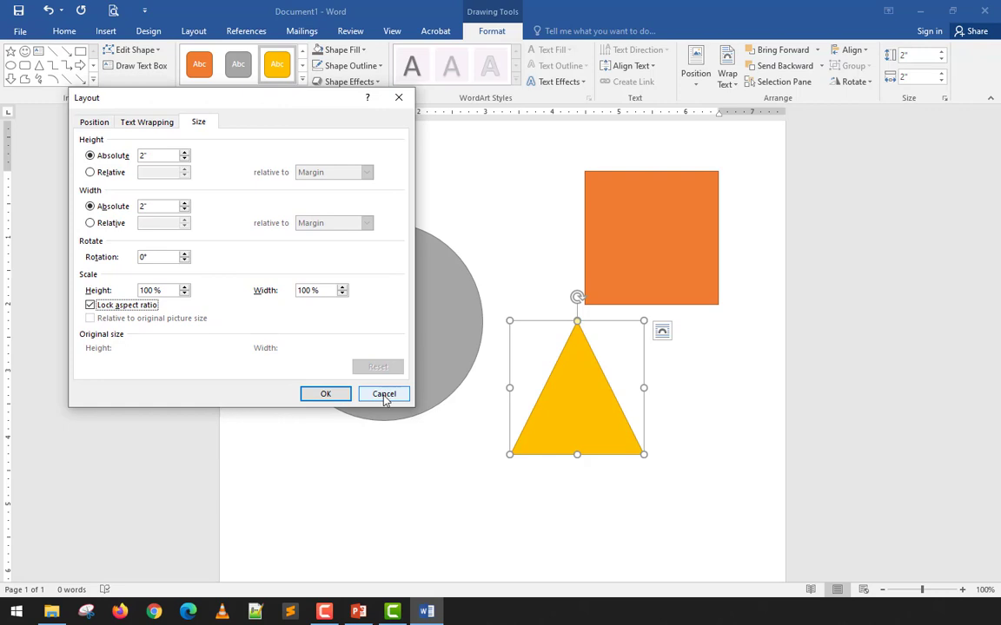
pyautogui.click(324, 394)
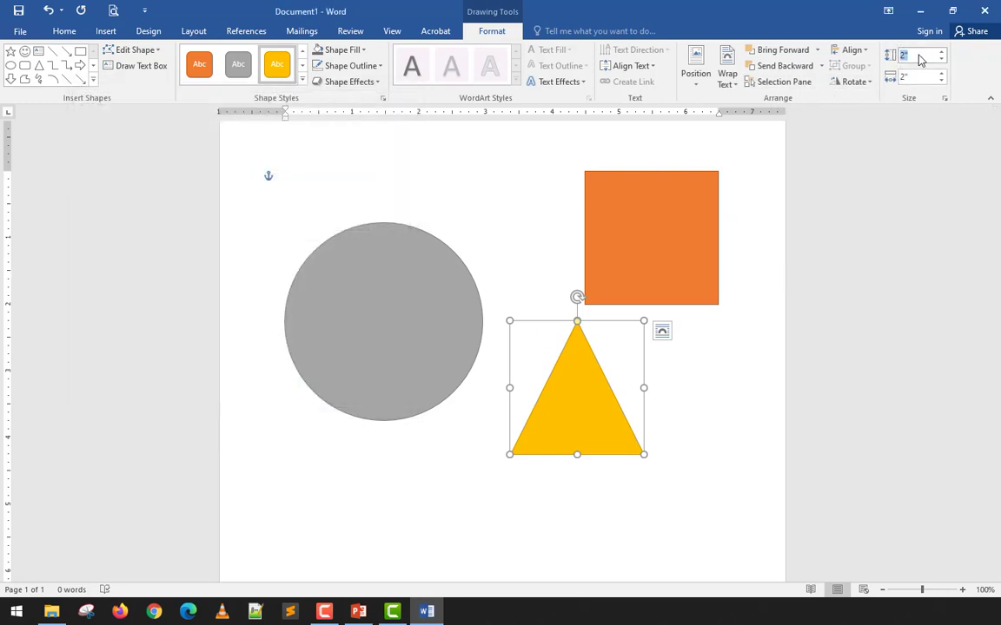
# Step: Apply a 4-inch triangle height and shuffle the triangle and square around the circle
pyautogui.press('Return')
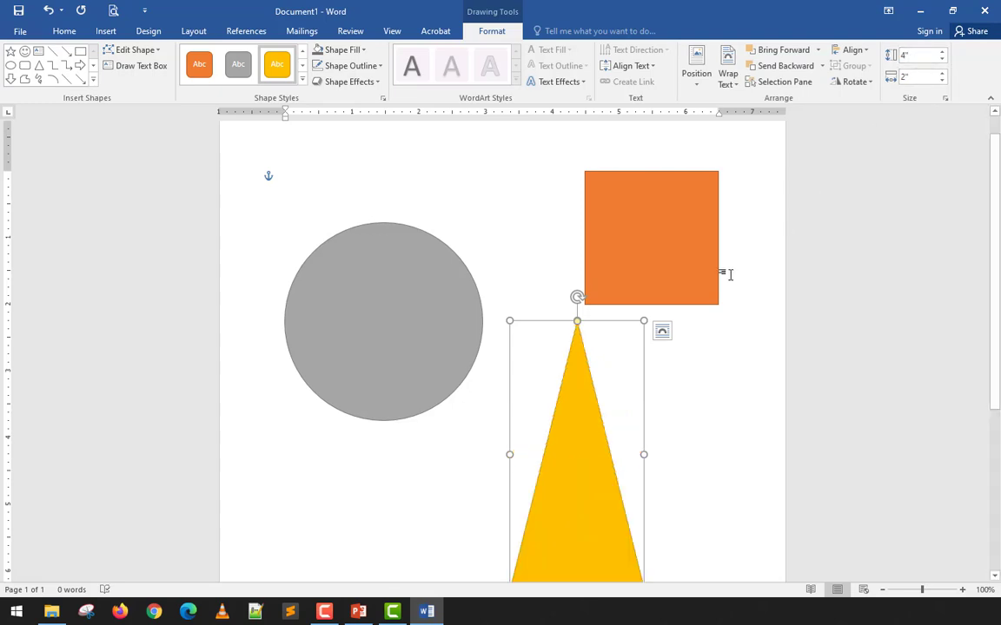
pyautogui.scroll(-3, 683, 345)
pyautogui.moveTo(598, 408)
pyautogui.mouseDown()
pyautogui.moveTo(409, 361)
pyautogui.moveTo(416, 348)
pyautogui.mouseUp()
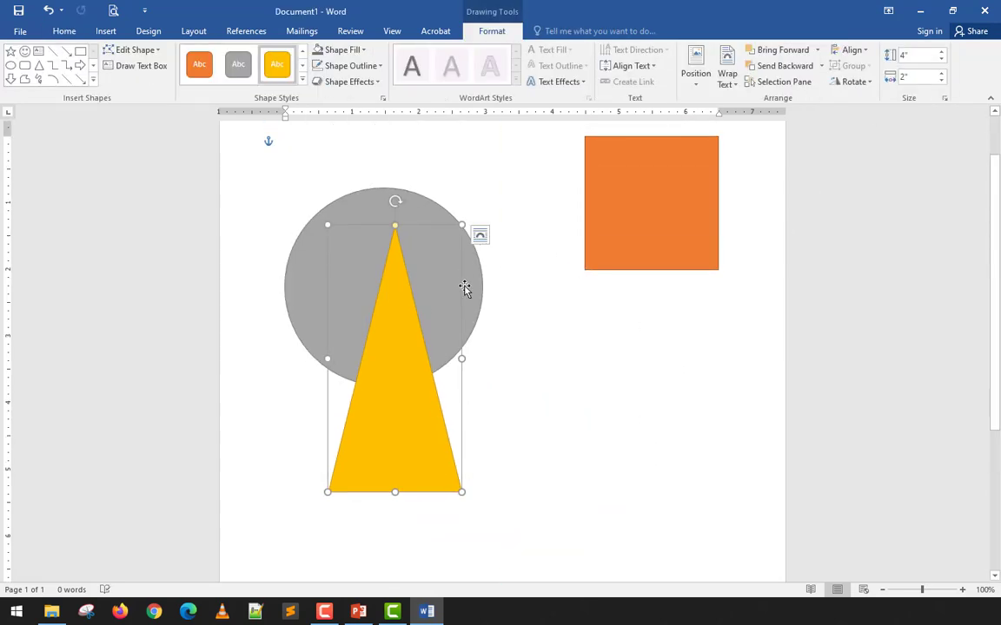
pyautogui.moveTo(473, 292); pyautogui.dragTo(631, 312)
pyautogui.moveTo(663, 198); pyautogui.dragTo(364, 196)
pyautogui.moveTo(559, 379); pyautogui.dragTo(611, 286)
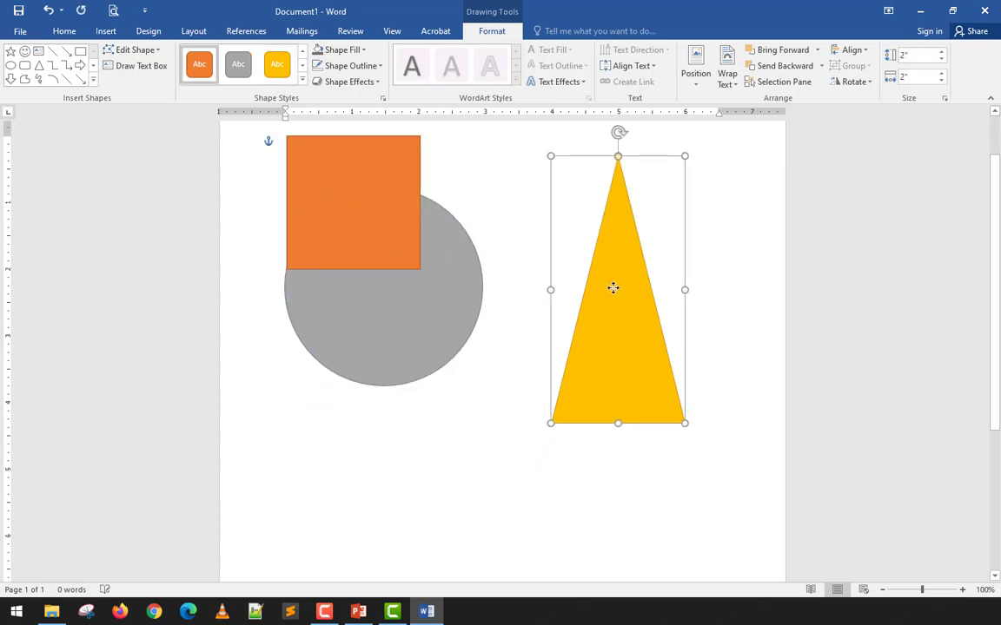
# Step: Undo back to the 2-inch triangle, then redo the square's move onto the circle
pyautogui.hotkey('ctrl', 'z')
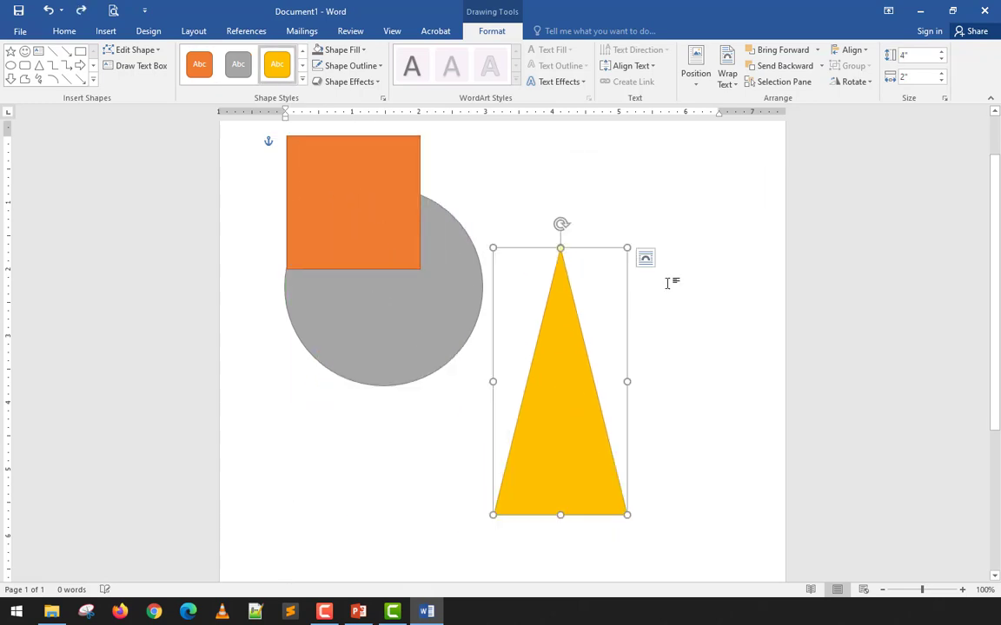
pyautogui.click(944, 98)
pyautogui.click(365, 367)
pyautogui.hotkey('ctrl', 'z')
pyautogui.hotkey('ctrl', 'z')
pyautogui.hotkey('ctrl', 'z')
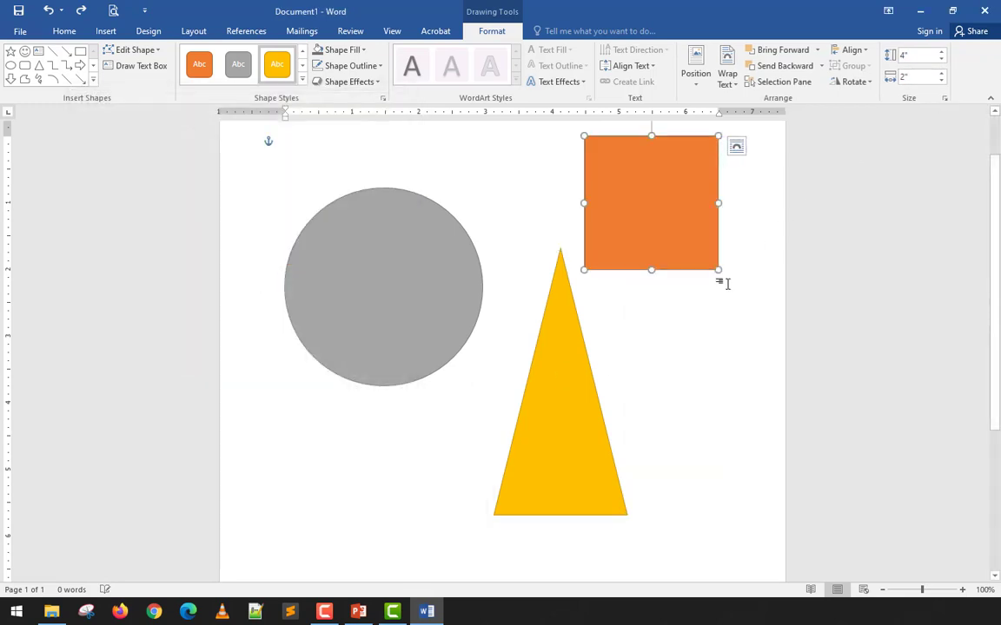
pyautogui.hotkey('ctrl', 'y')
pyautogui.hotkey('ctrl', 'y')
pyautogui.hotkey('ctrl', 'y')
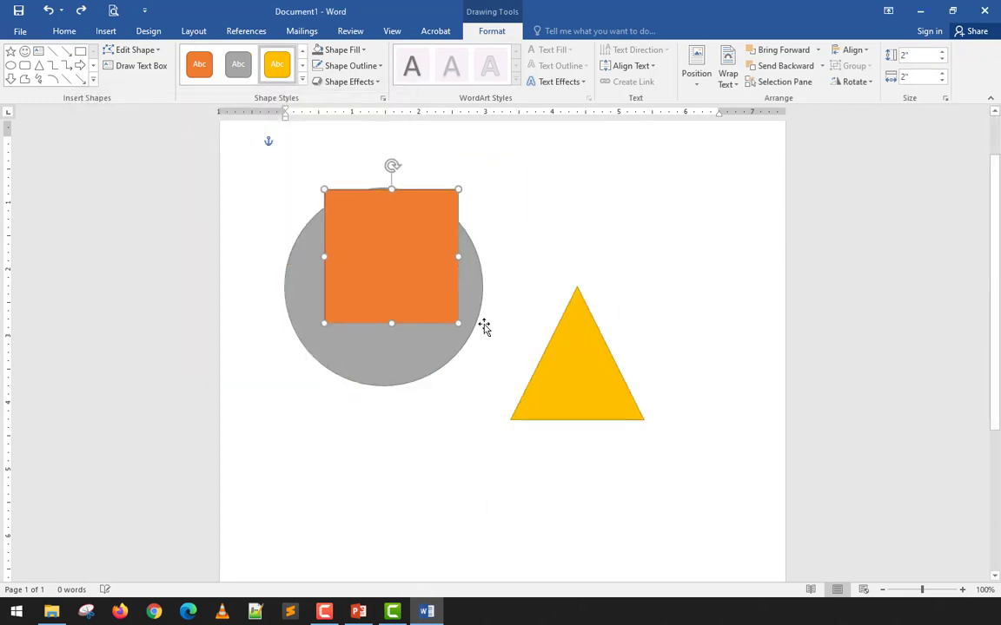
pyautogui.click(944, 98)
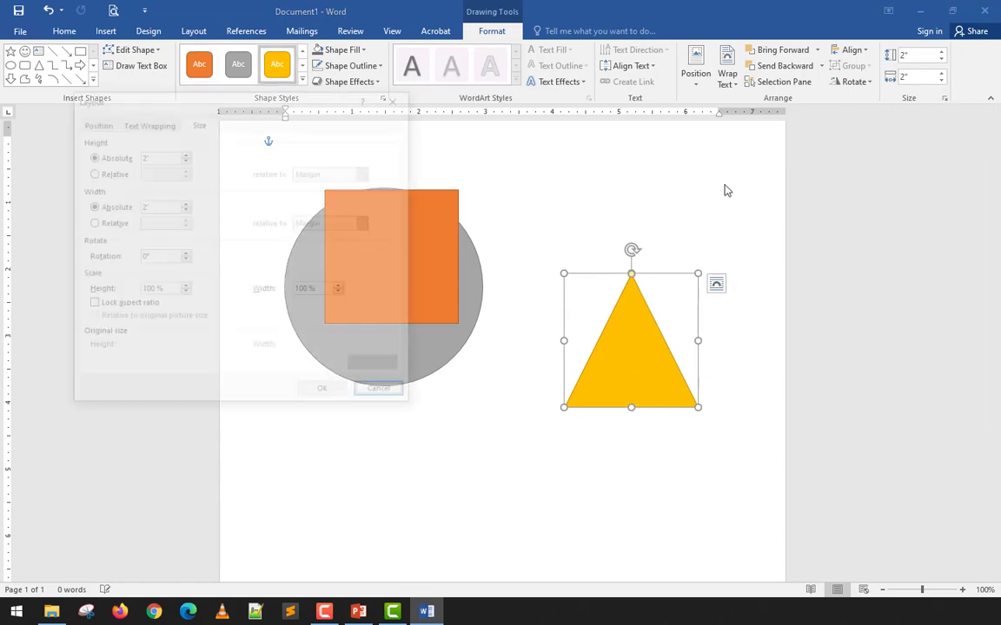
# Step: Scale the triangle proportionally to a 4-inch absolute height with aspect ratio locked
pyautogui.click(134, 309)
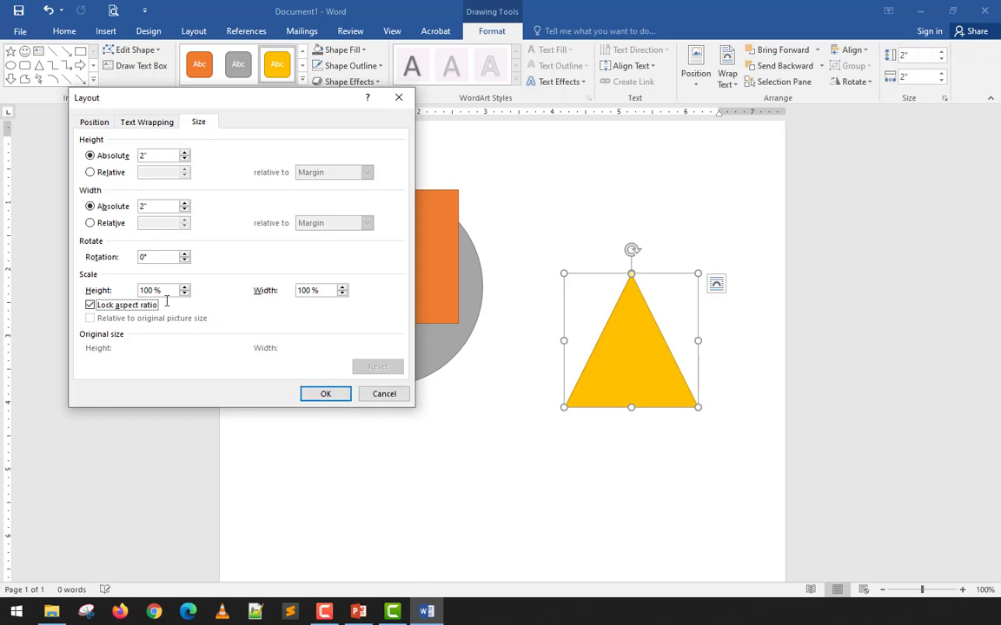
pyautogui.doubleClick(168, 155)
pyautogui.write('4')
pyautogui.click(325, 393)
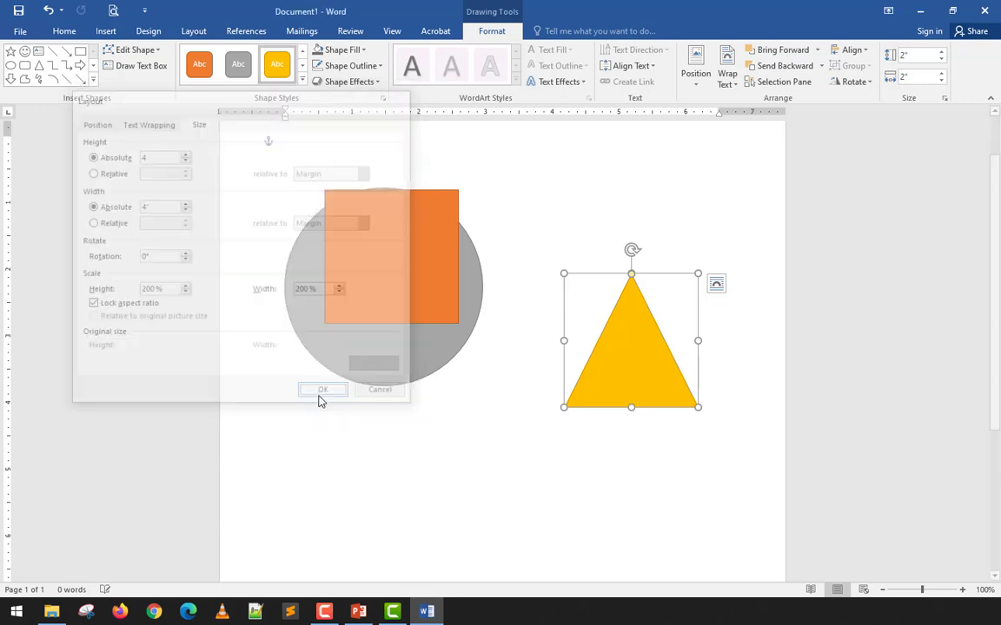
# Step: Shrink the triangle to 2 inches wide and place it right of the circle
pyautogui.moveTo(657, 469); pyautogui.dragTo(468, 445)
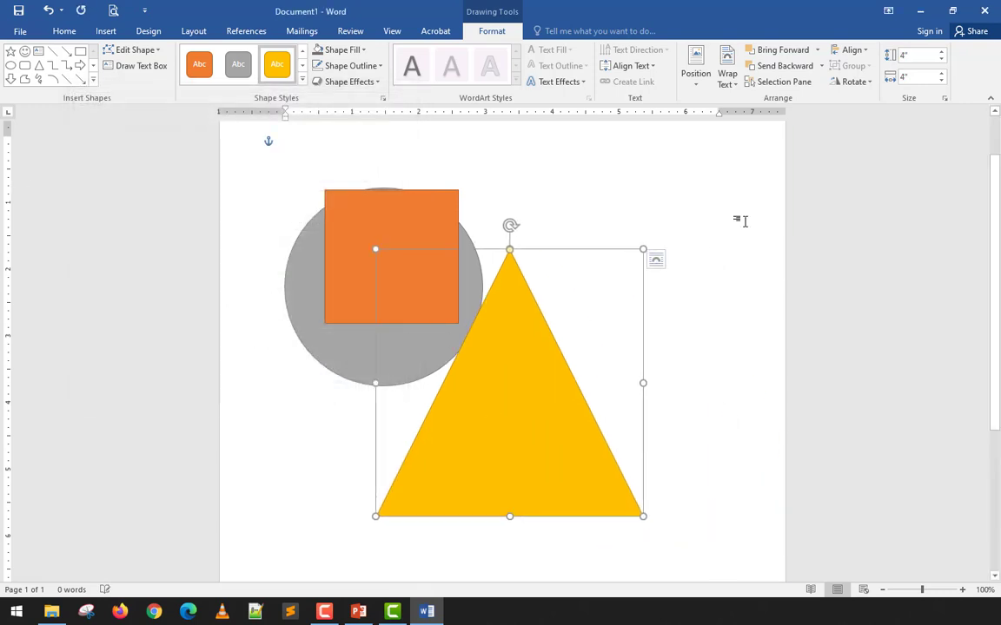
pyautogui.click(908, 78)
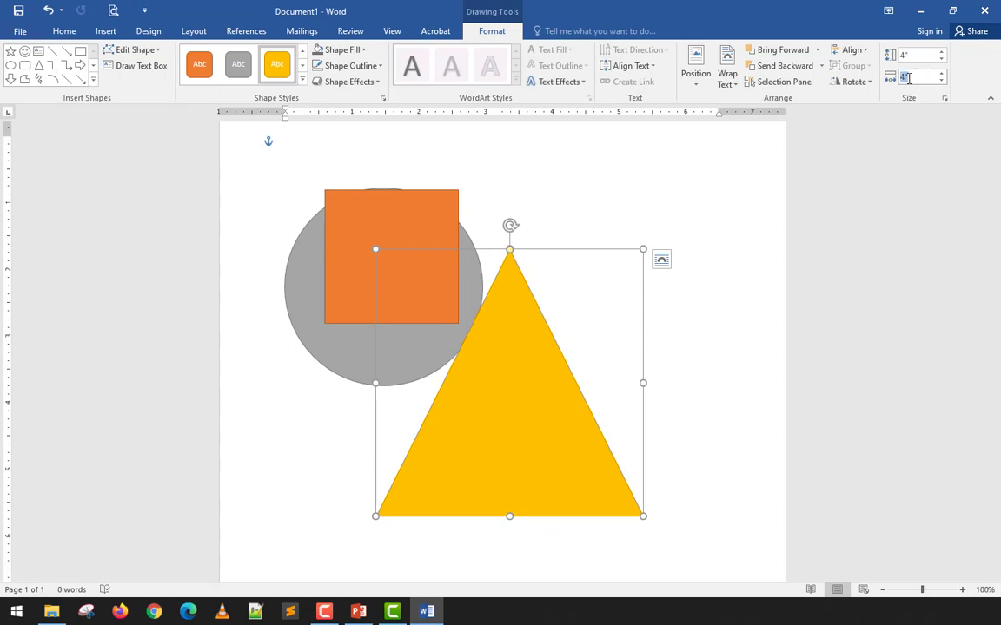
pyautogui.write('2')
pyautogui.press('Return')
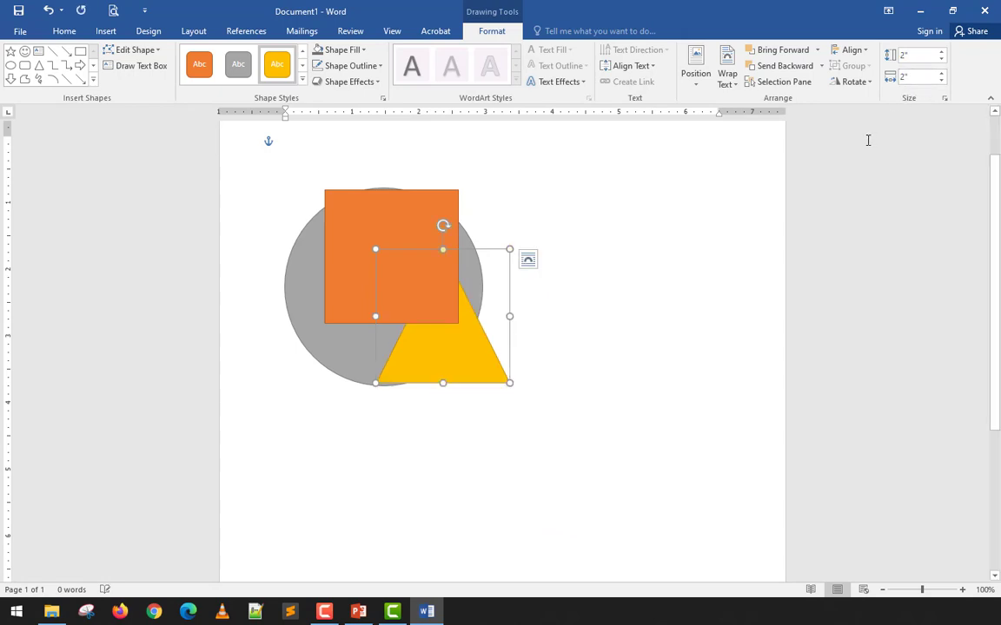
pyautogui.moveTo(447, 357); pyautogui.dragTo(623, 360)
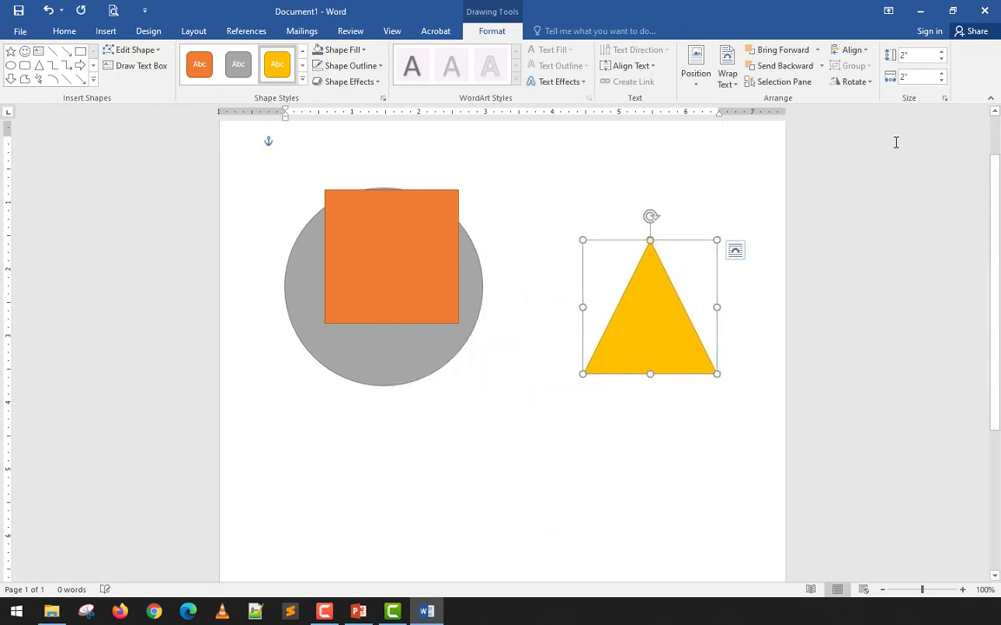
# Step: Delete the grey circle, orange square and gold triangle from the page
pyautogui.click(944, 98)
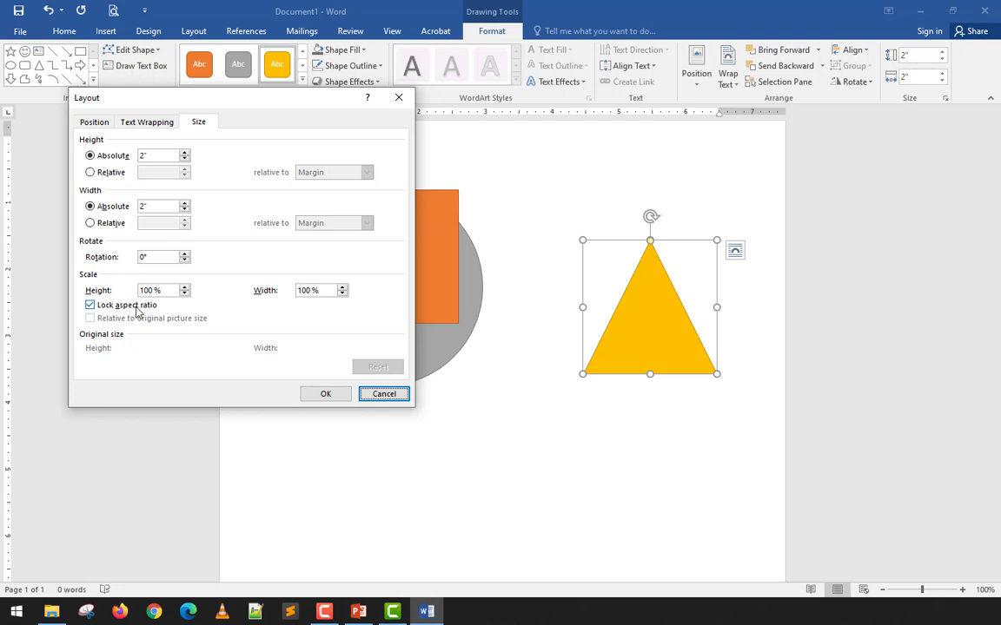
pyautogui.click(384, 394)
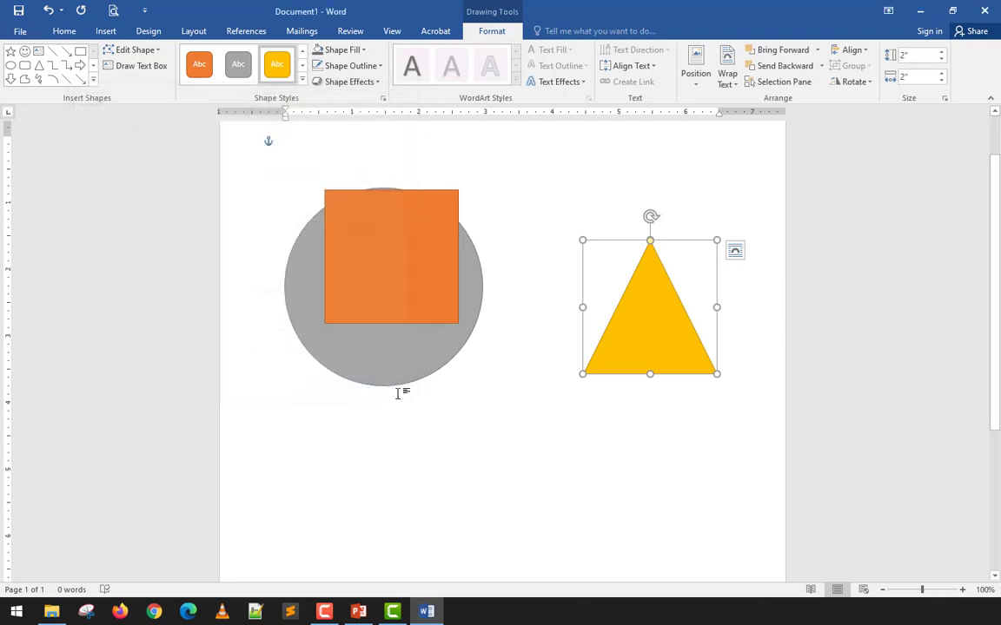
pyautogui.click(509, 415)
pyautogui.press('Delete')
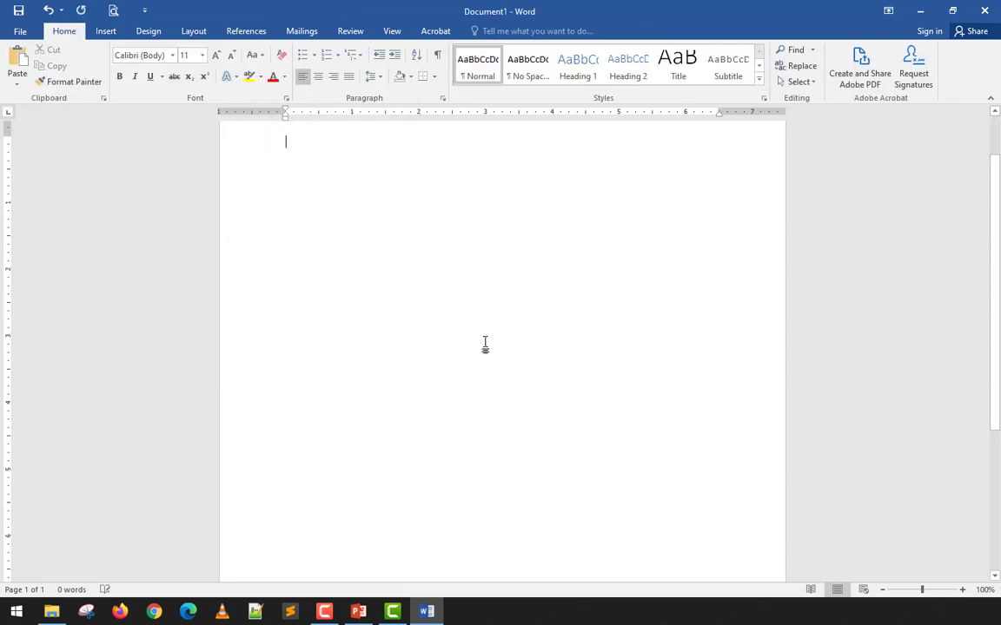
# Step: Insert Lorem ipsum text with =lorem() and justify all five paragraphs
pyautogui.write('=lor')
pyautogui.write('en')
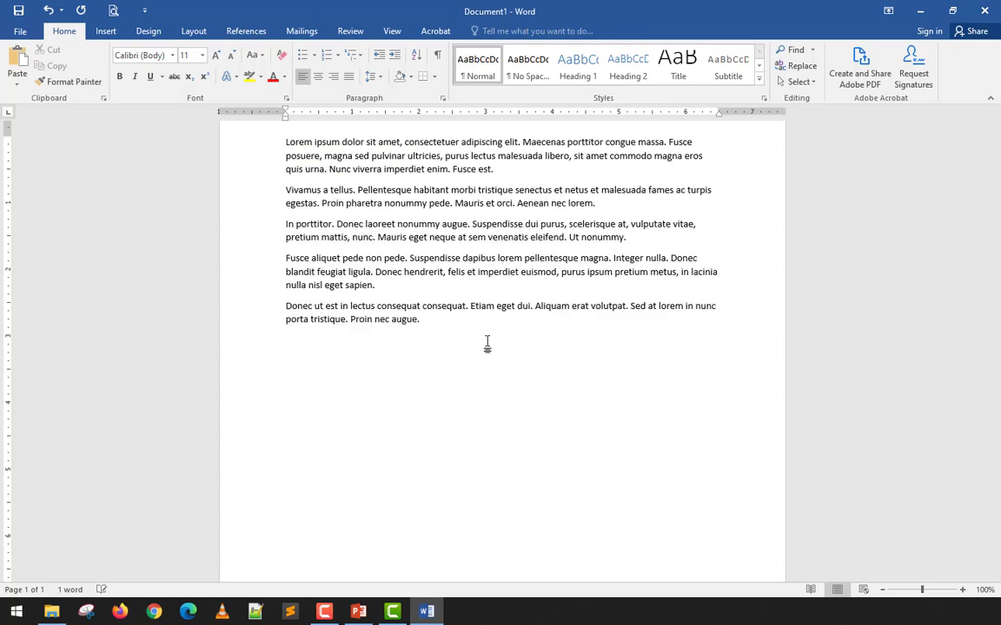
pyautogui.scroll(2, 486, 335)
pyautogui.hotkey('ctrl', 'a')
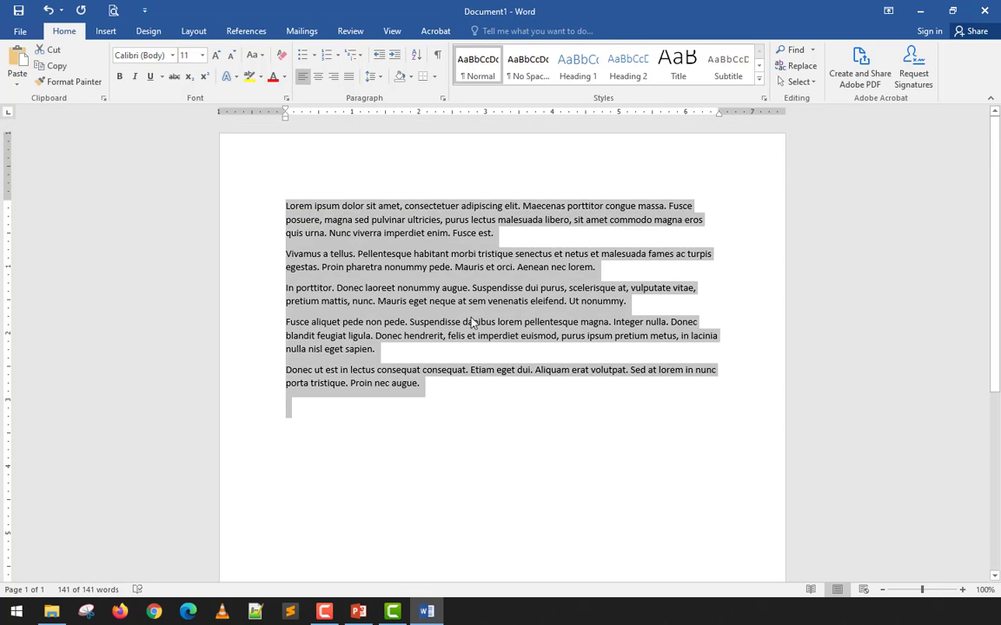
pyautogui.hotkey('ctrl', 'j')
pyautogui.click(259, 186)
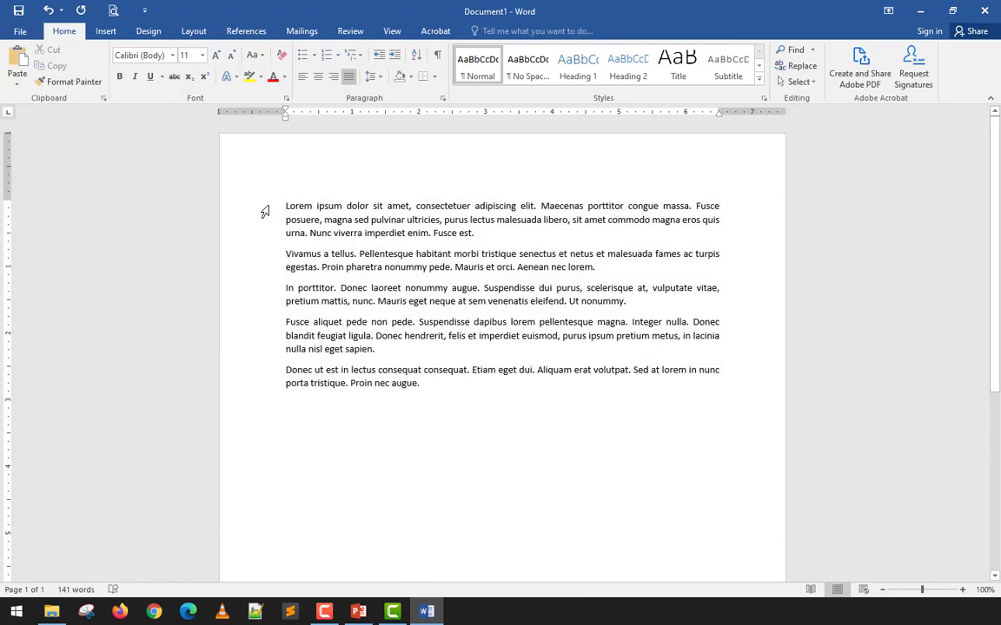
# Step: Draw a heart shape over the first paragraphs of text
pyautogui.click(108, 33)
pyautogui.click(191, 73)
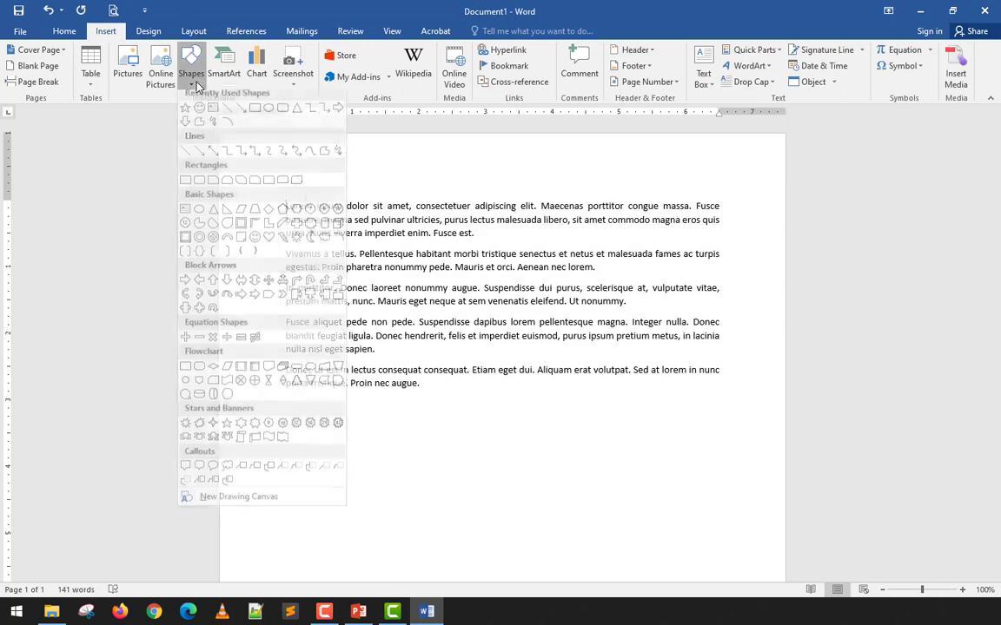
pyautogui.click(269, 252)
pyautogui.moveTo(279, 196); pyautogui.dragTo(395, 313)
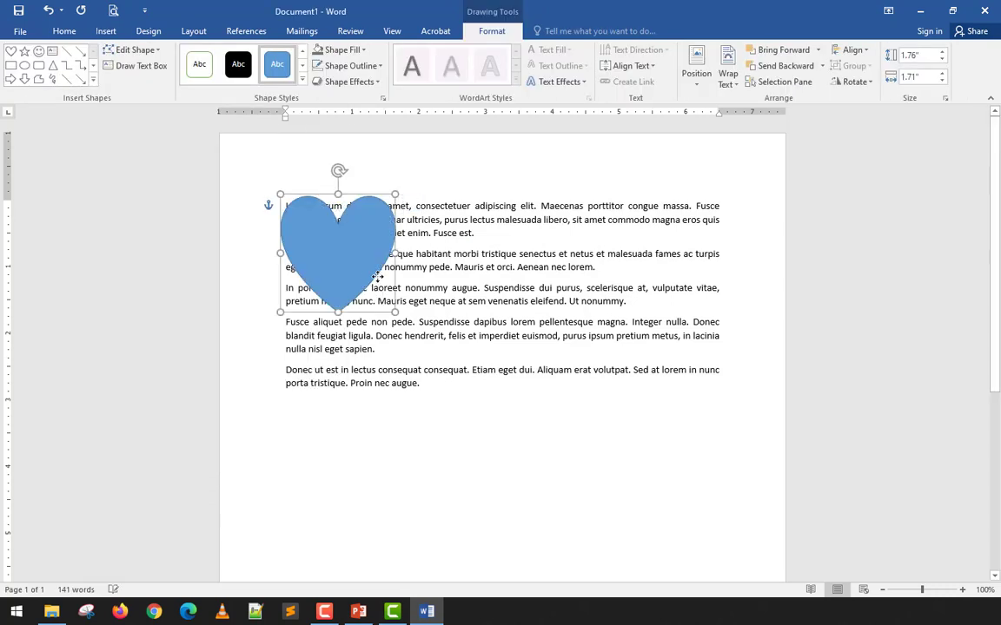
pyautogui.moveTo(366, 278); pyautogui.dragTo(371, 283)
# Step: Bring up the heart's Wrap Text choices to preview Behind Text
pyautogui.click(357, 207)
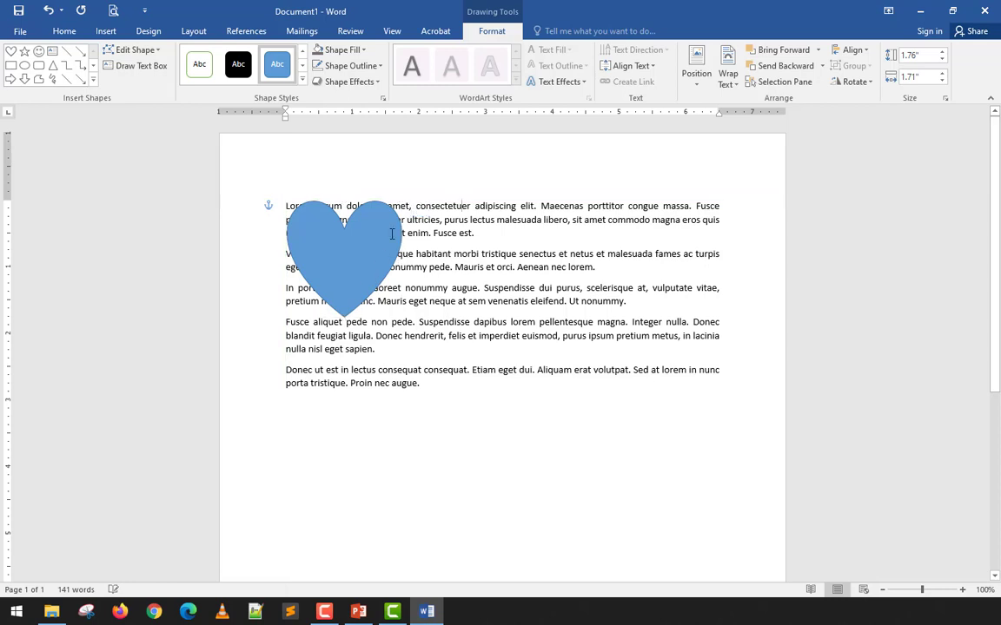
pyautogui.click(335, 270)
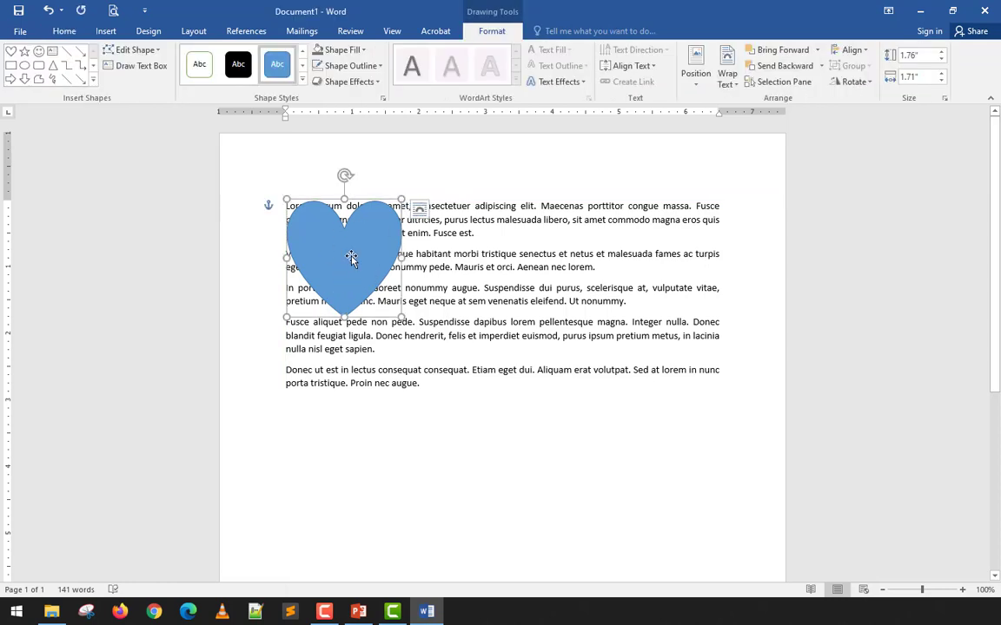
pyautogui.click(729, 81)
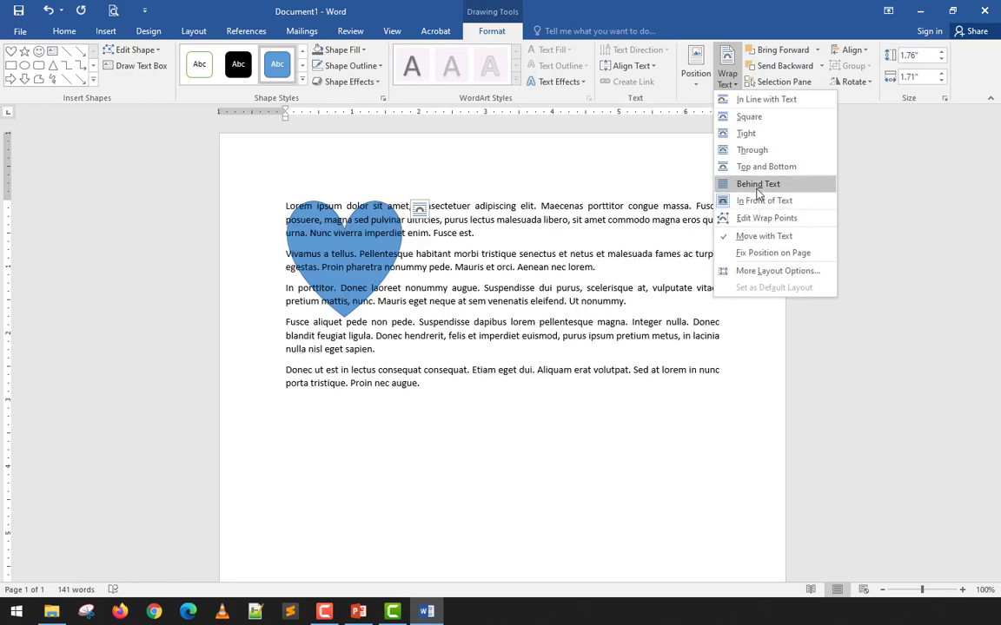
pyautogui.click(821, 67)
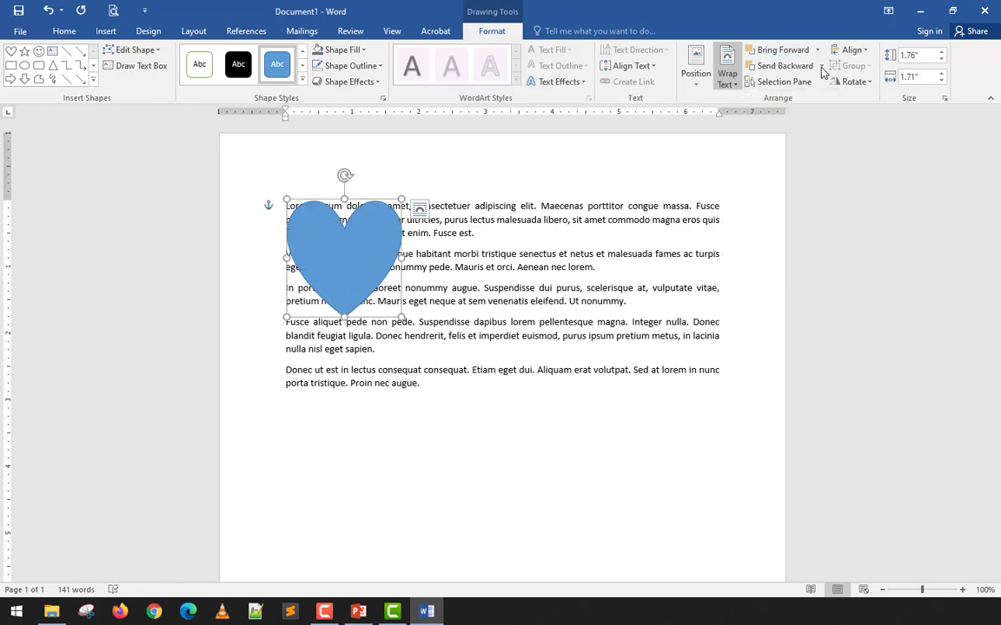
pyautogui.click(799, 101)
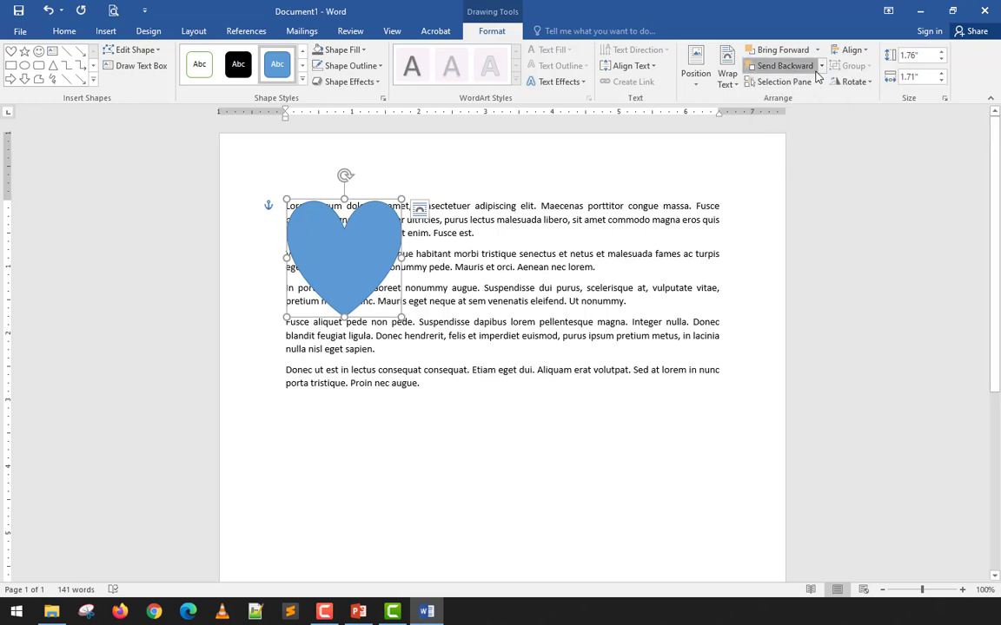
pyautogui.click(821, 67)
pyautogui.click(804, 100)
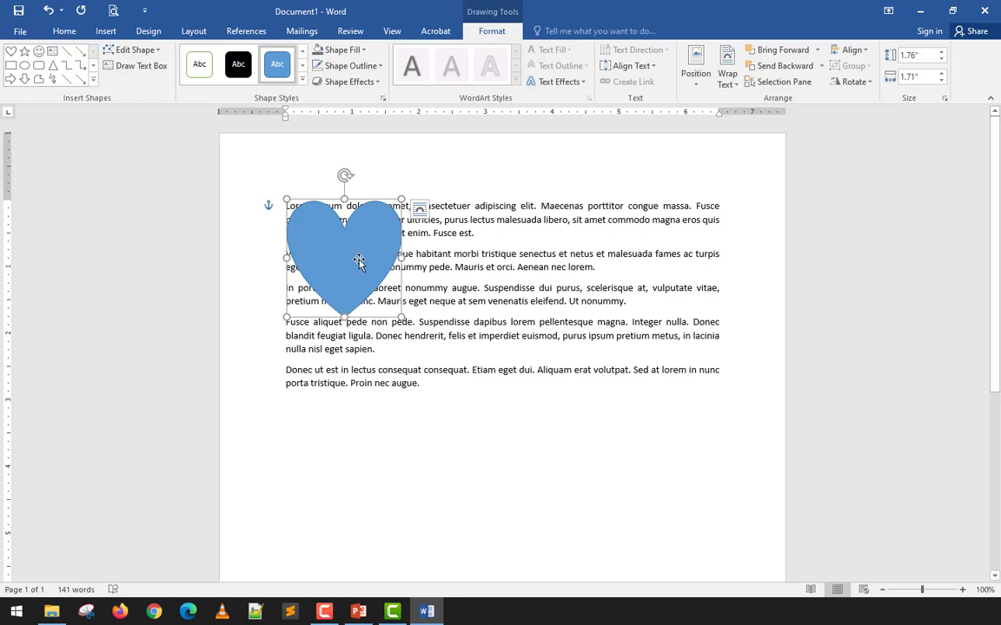
pyautogui.click(731, 86)
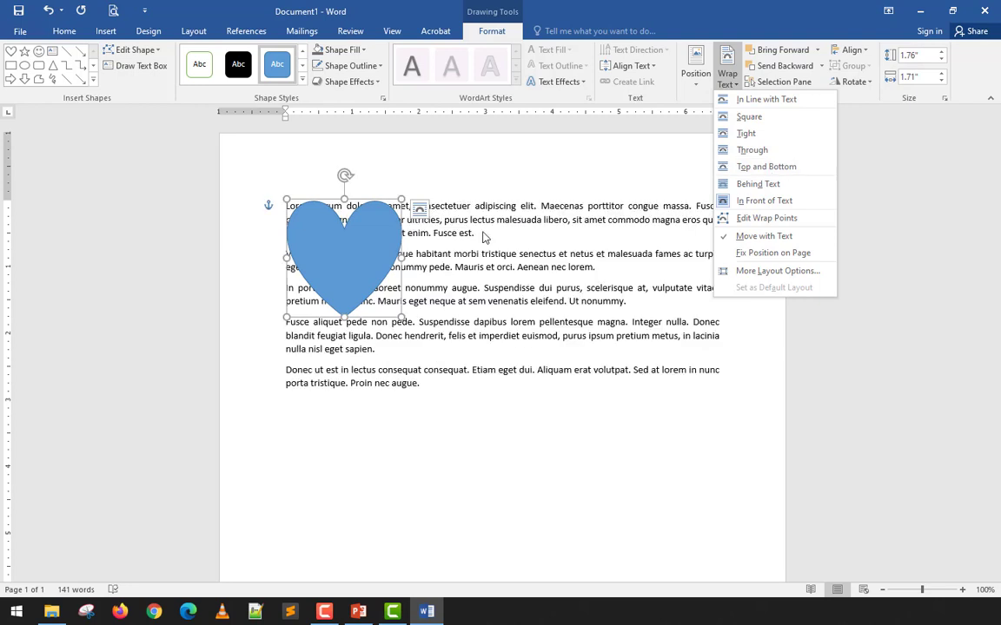
# Step: Move the heart down and back up, then apply Tight text wrapping
pyautogui.click(359, 272)
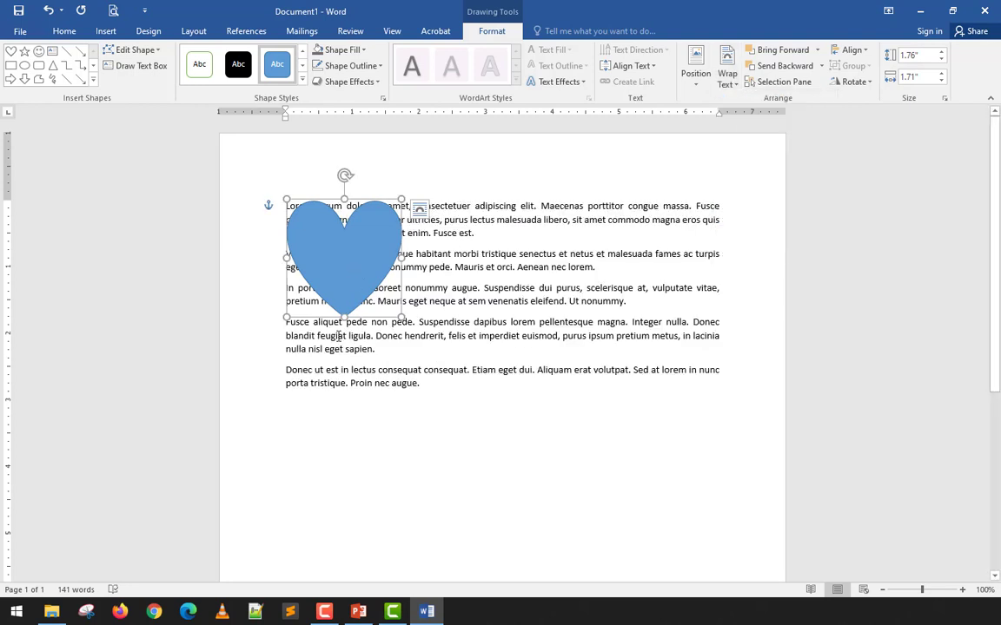
pyautogui.moveTo(339, 277); pyautogui.dragTo(341, 358)
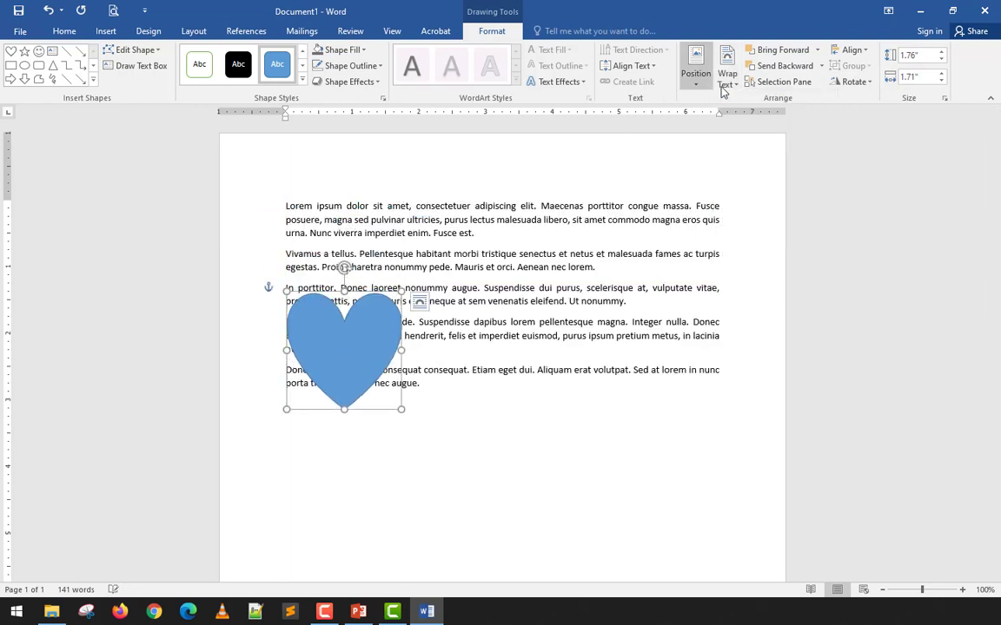
pyautogui.click(727, 77)
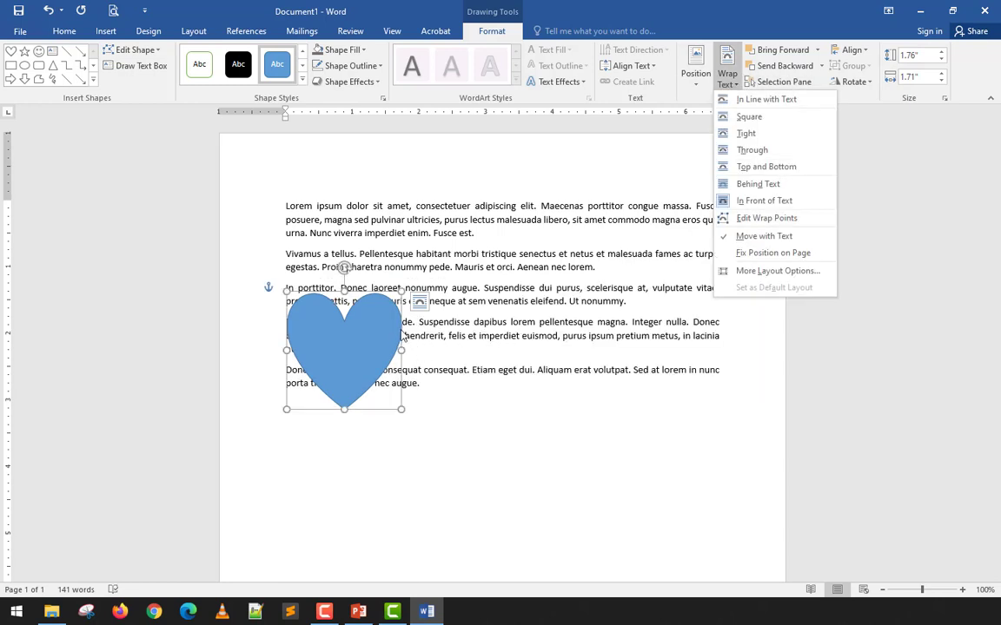
pyautogui.click(359, 351)
pyautogui.moveTo(358, 317); pyautogui.dragTo(359, 227)
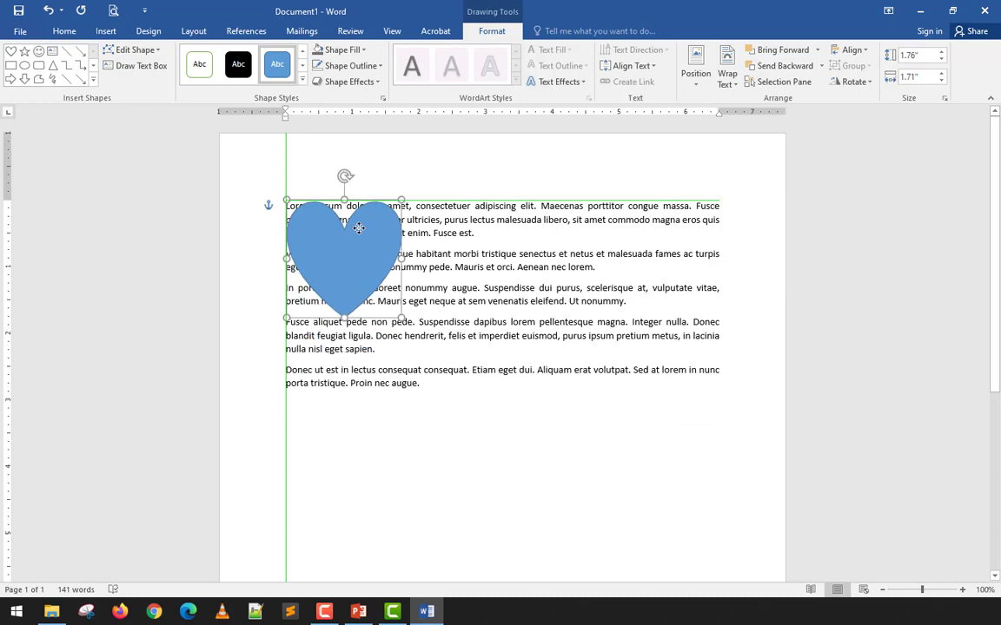
pyautogui.click(727, 76)
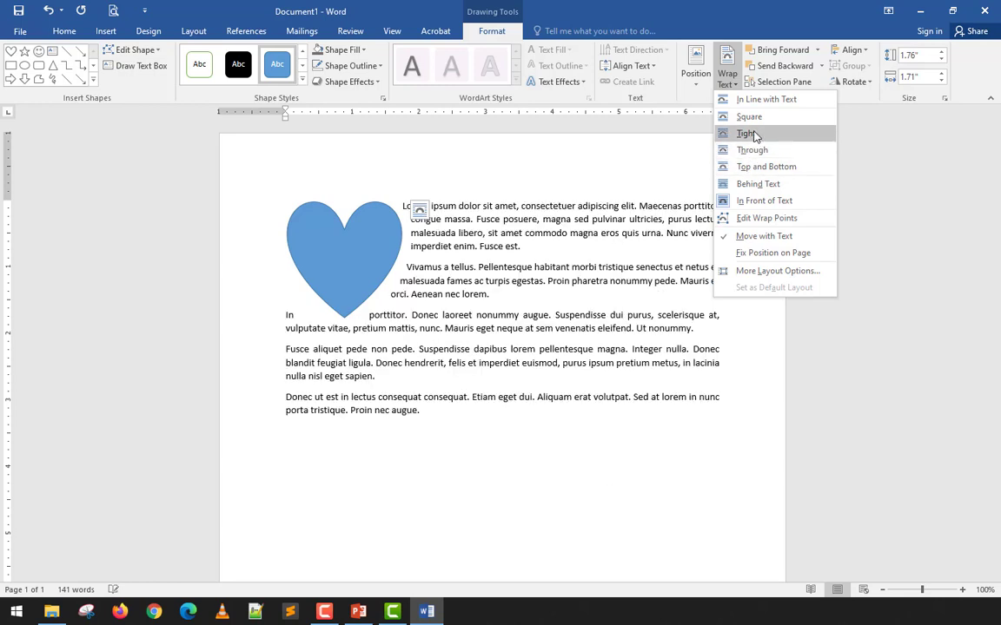
pyautogui.click(754, 136)
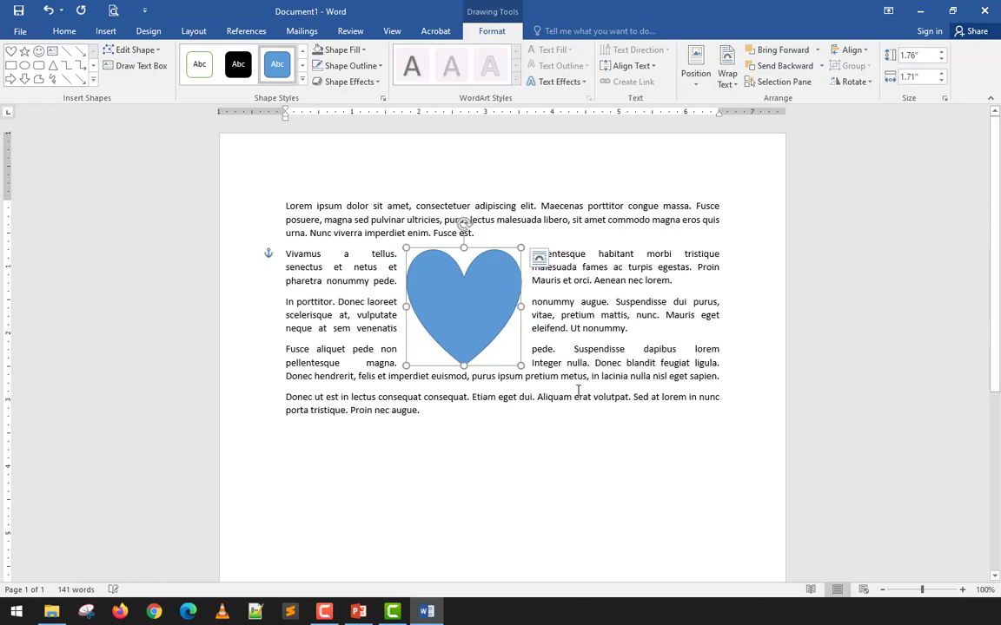
# Step: Move the heart to the top left of the text and make it In Line with Text
pyautogui.click(404, 310)
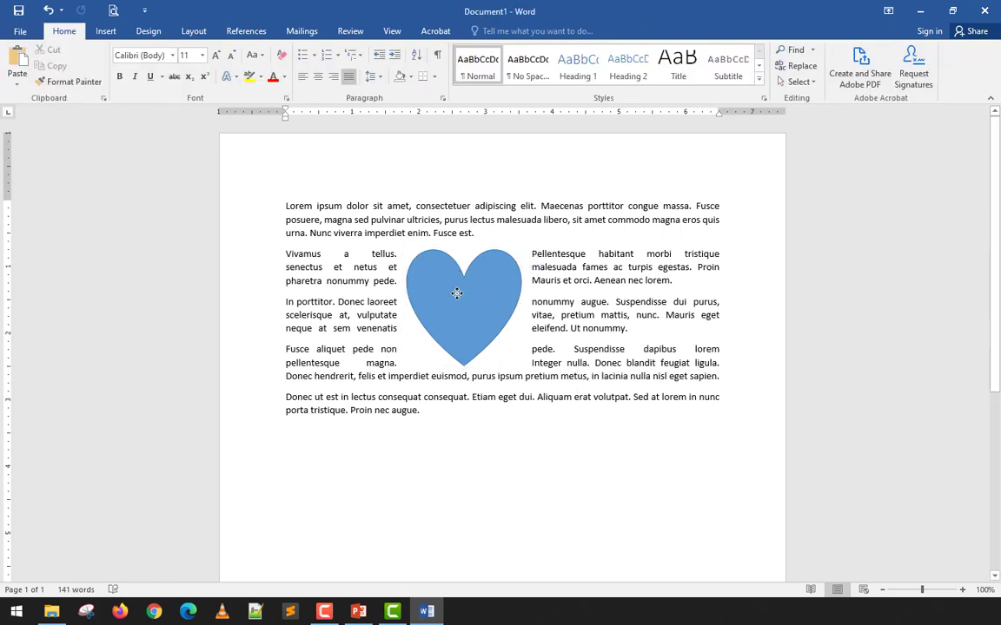
pyautogui.moveTo(458, 293); pyautogui.dragTo(370, 253)
pyautogui.click(536, 458)
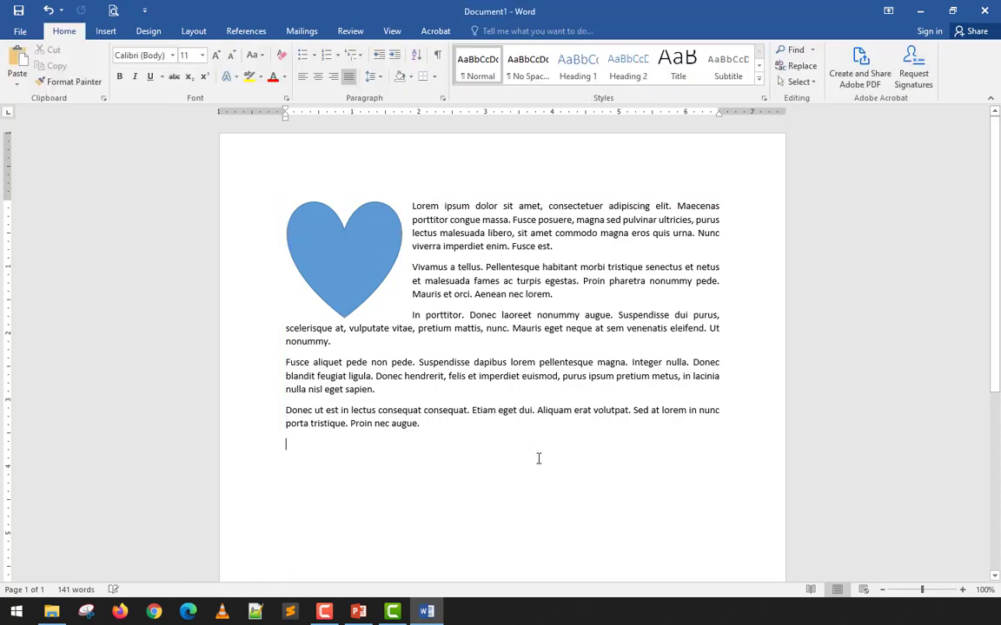
pyautogui.click(376, 276)
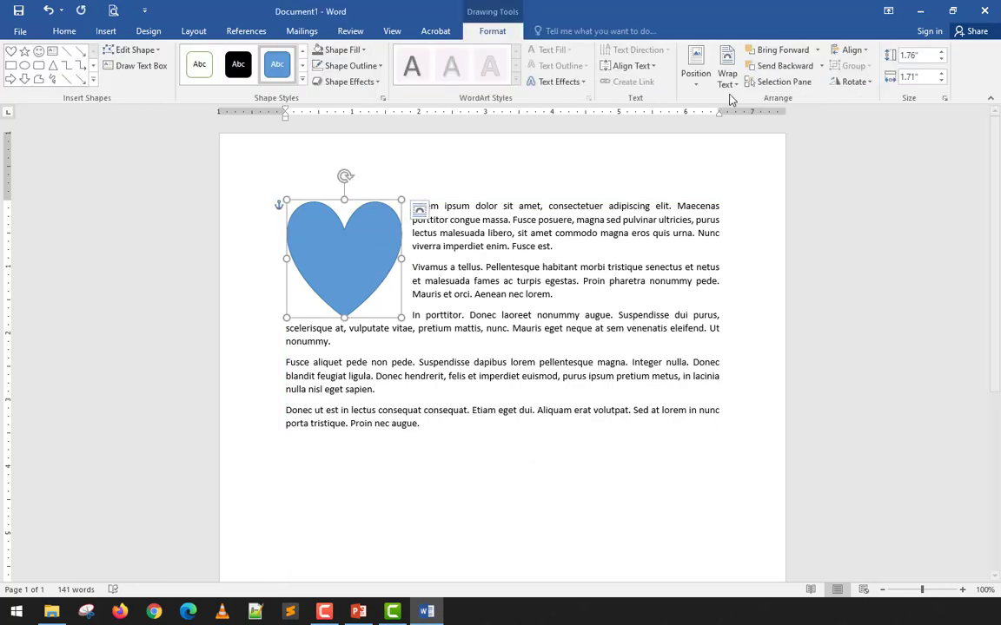
pyautogui.click(728, 83)
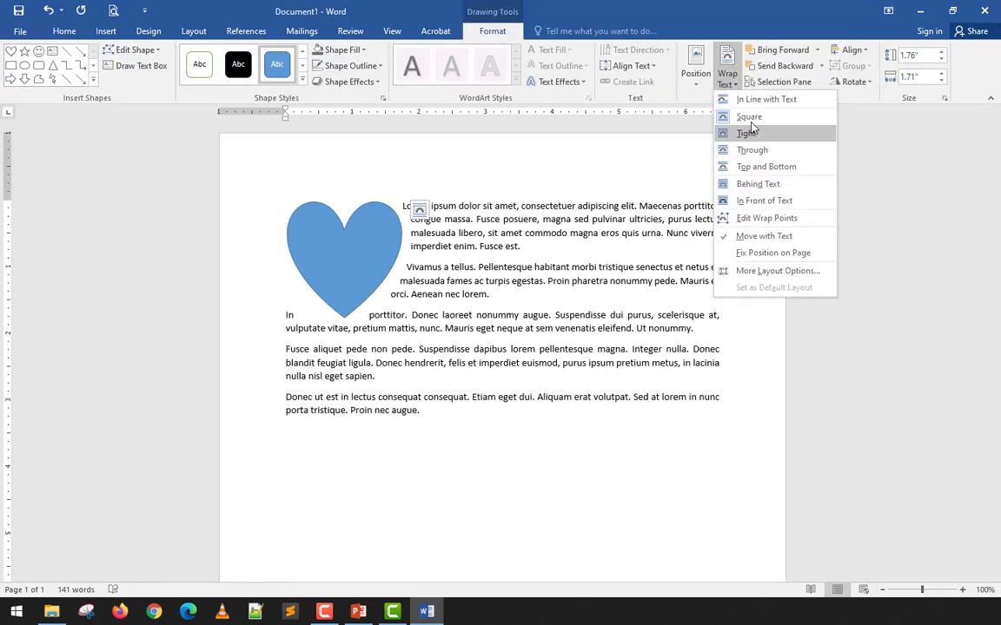
pyautogui.click(753, 99)
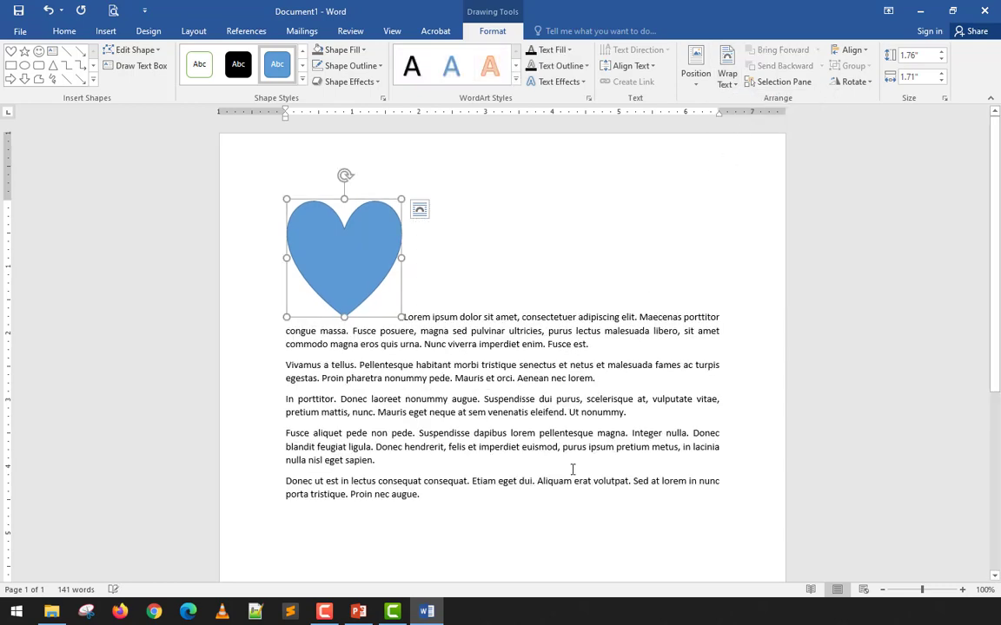
pyautogui.click(572, 469)
# Step: Position the heart at the top left with square text wrapping
pyautogui.click(361, 258)
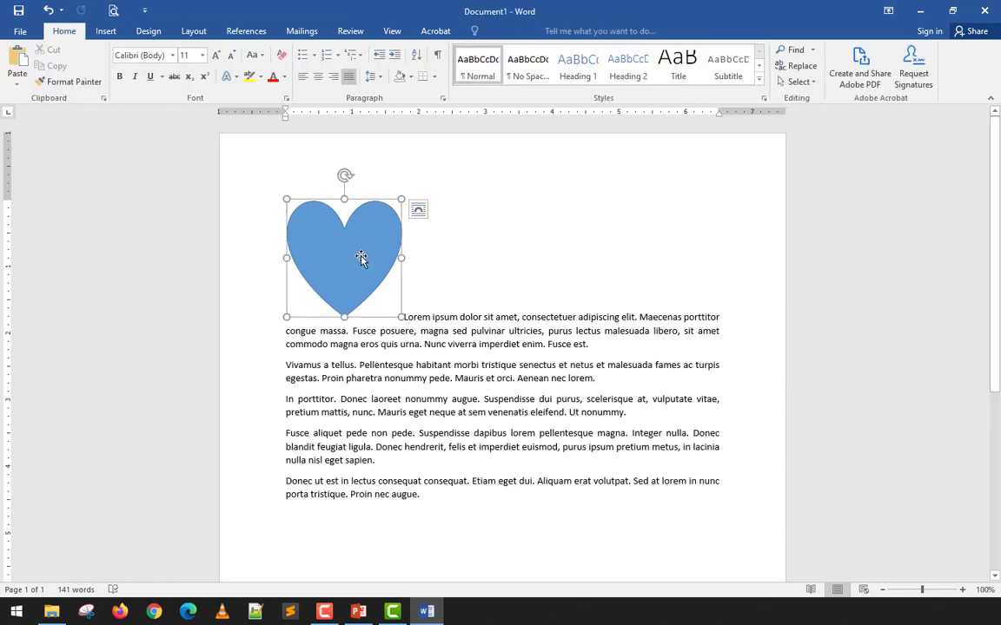
pyautogui.click(462, 319)
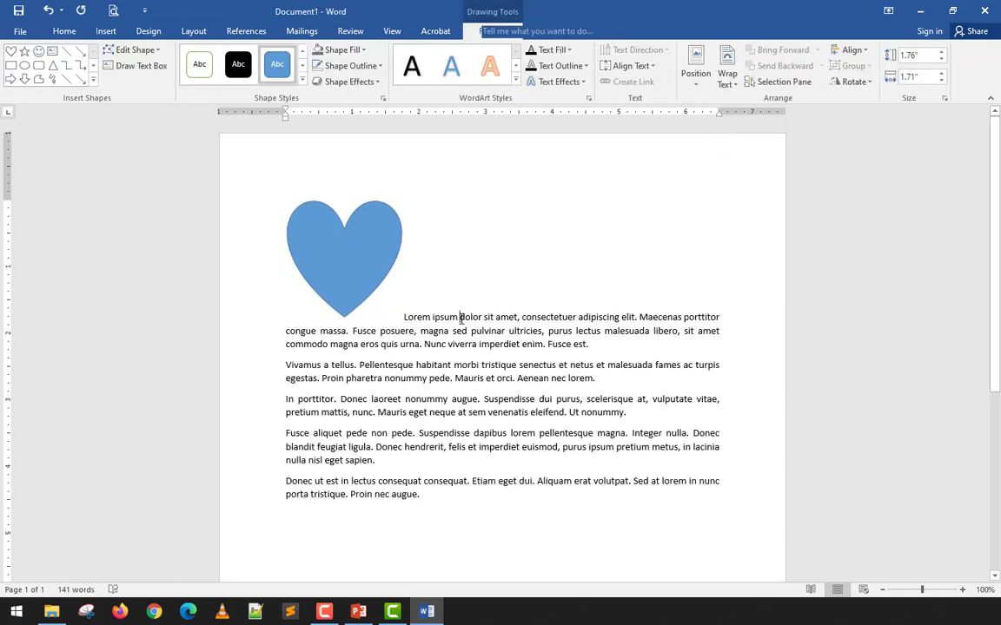
pyautogui.click(351, 262)
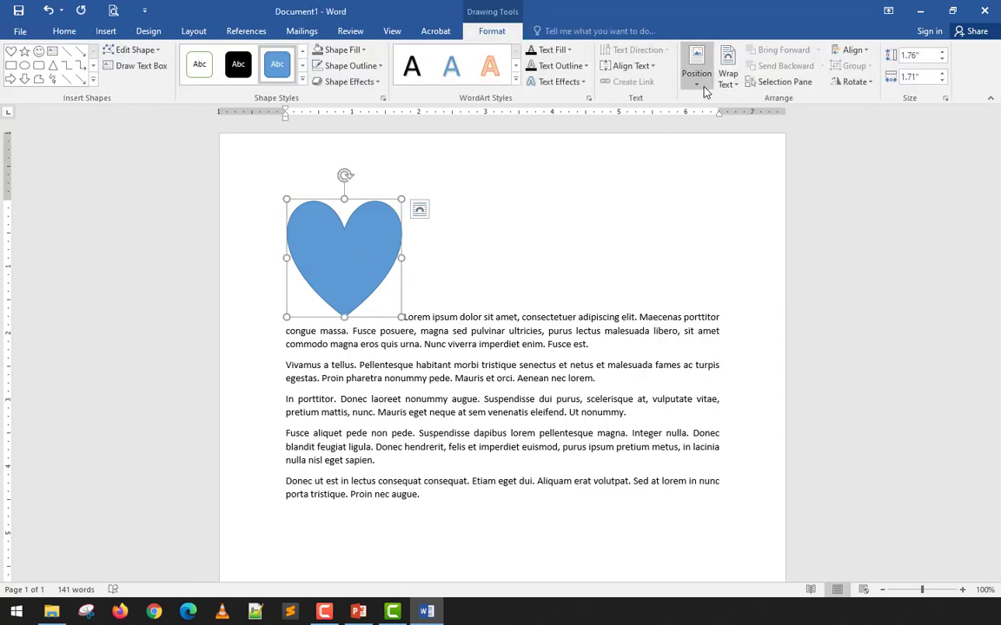
pyautogui.click(730, 88)
pyautogui.click(694, 84)
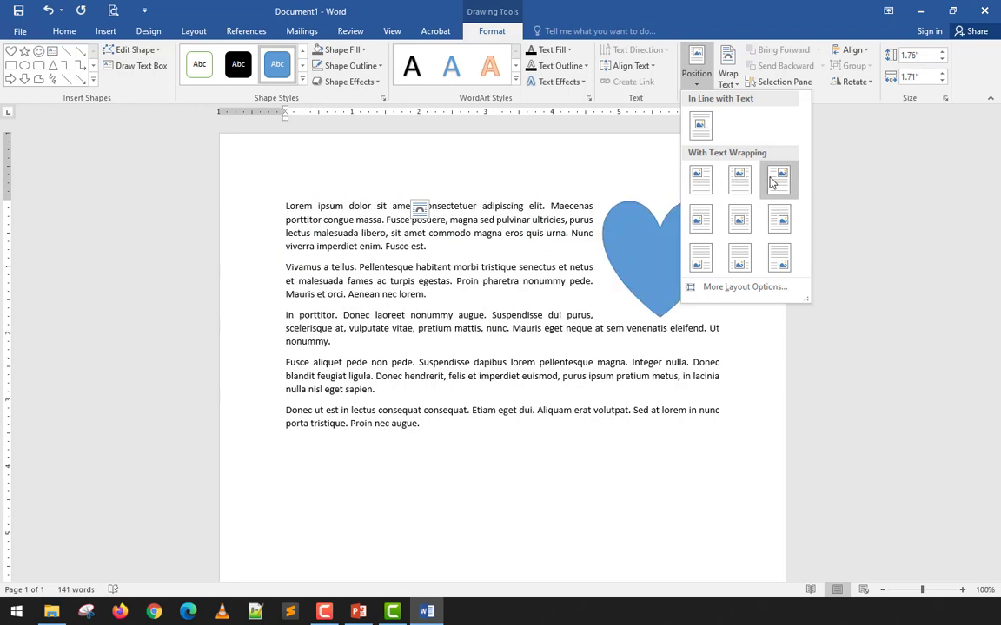
# Step: Move the heart into the middle of the paragraphs
pyautogui.click(534, 338)
pyautogui.click(372, 254)
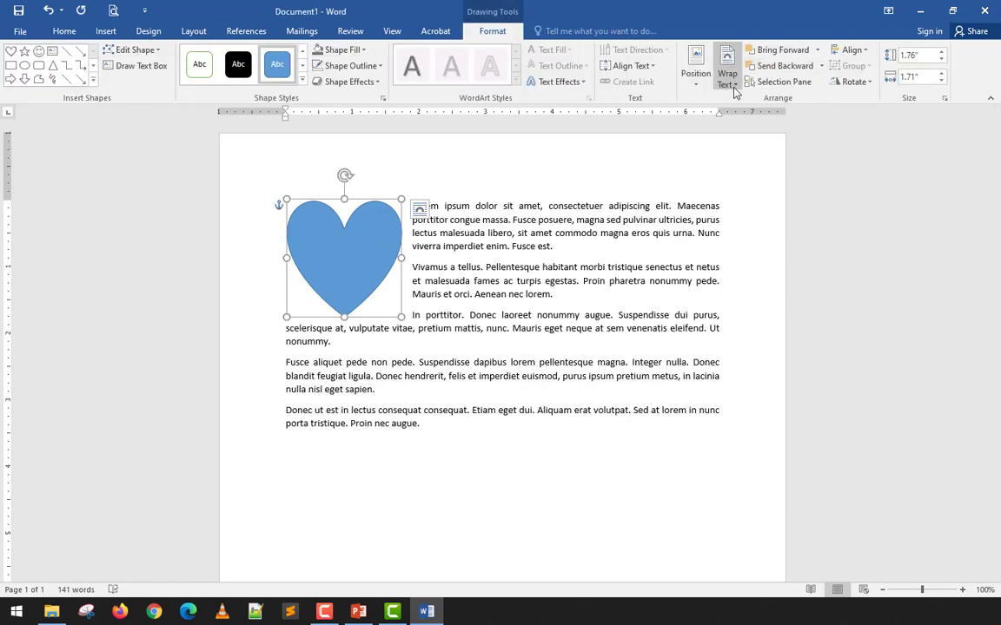
pyautogui.click(736, 87)
pyautogui.click(711, 146)
pyautogui.moveTo(368, 250); pyautogui.dragTo(556, 255)
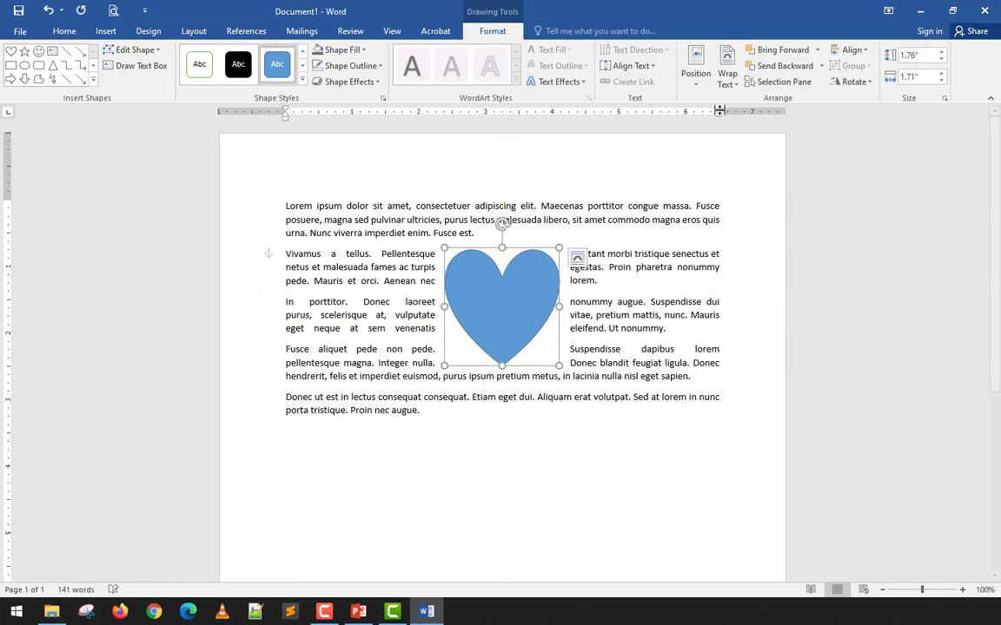
pyautogui.click(727, 76)
pyautogui.click(699, 80)
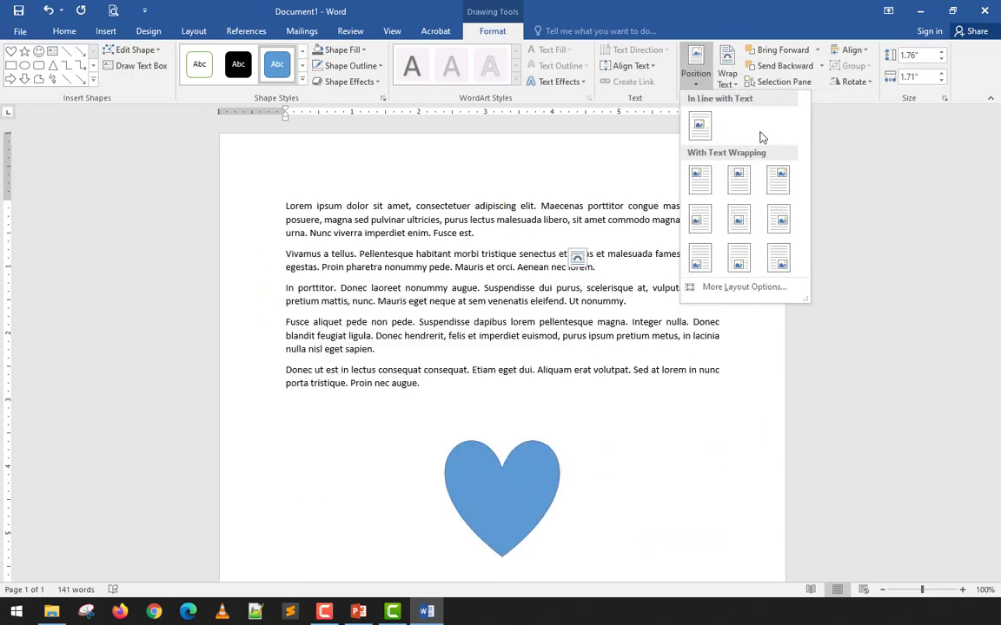
pyautogui.click(695, 78)
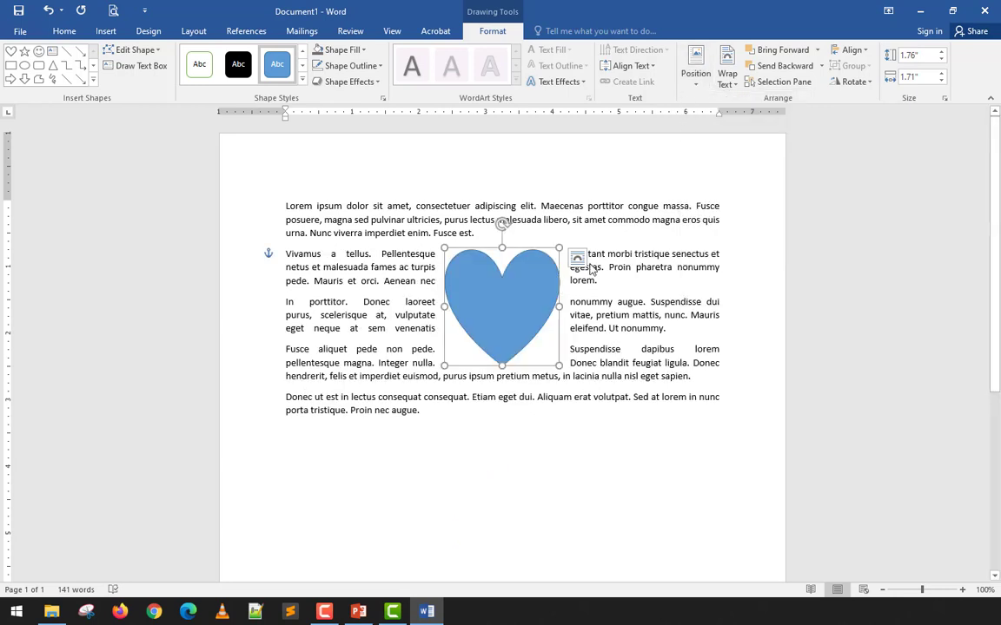
# Step: Apply Tight wrapping, move the heart to the top left, then switch to Square wrapping
pyautogui.click(726, 84)
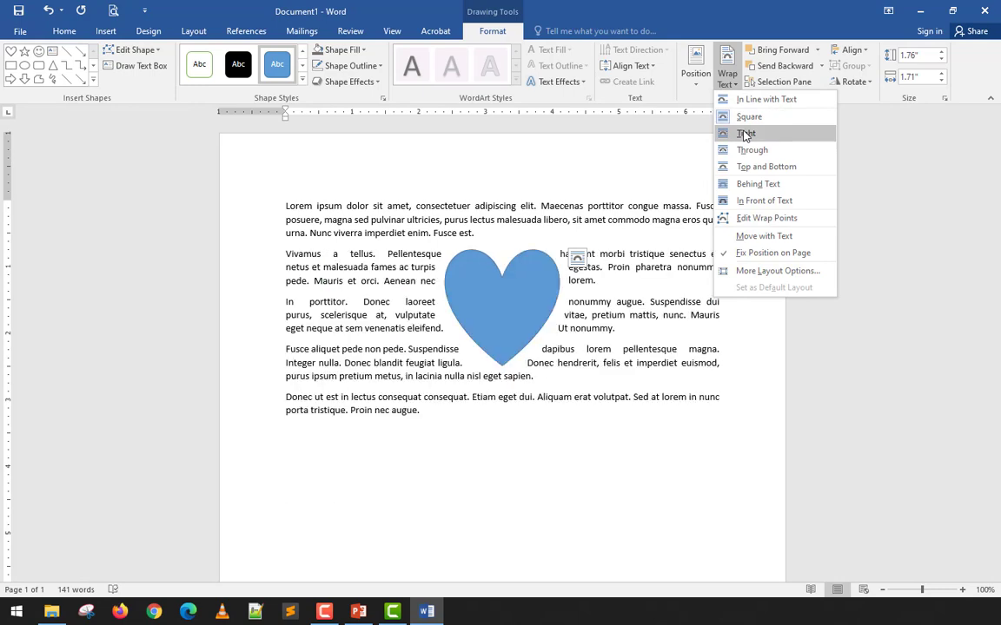
pyautogui.click(746, 133)
pyautogui.moveTo(509, 287); pyautogui.dragTo(364, 243)
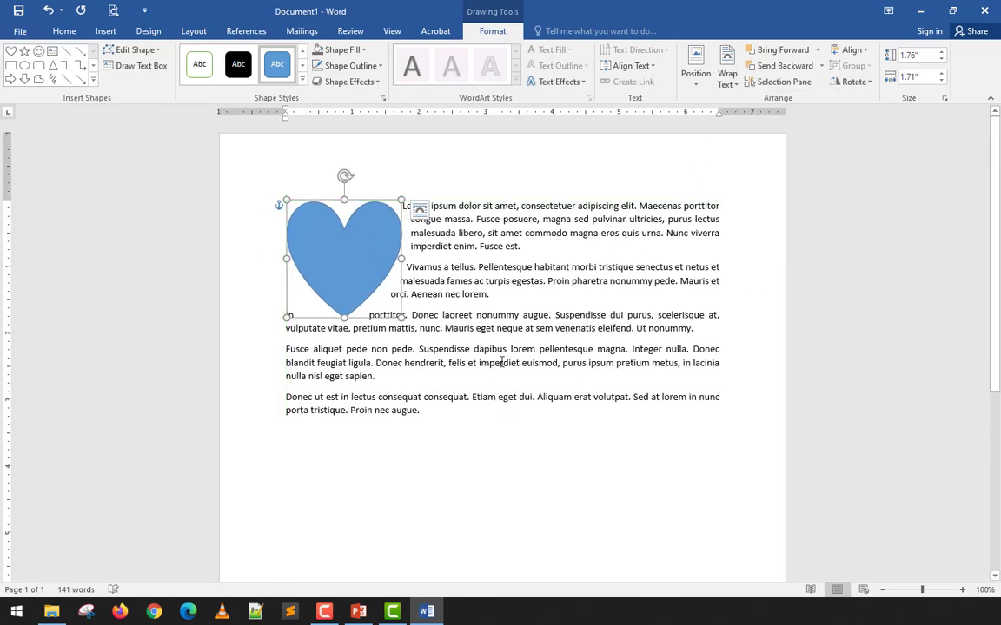
pyautogui.click(501, 363)
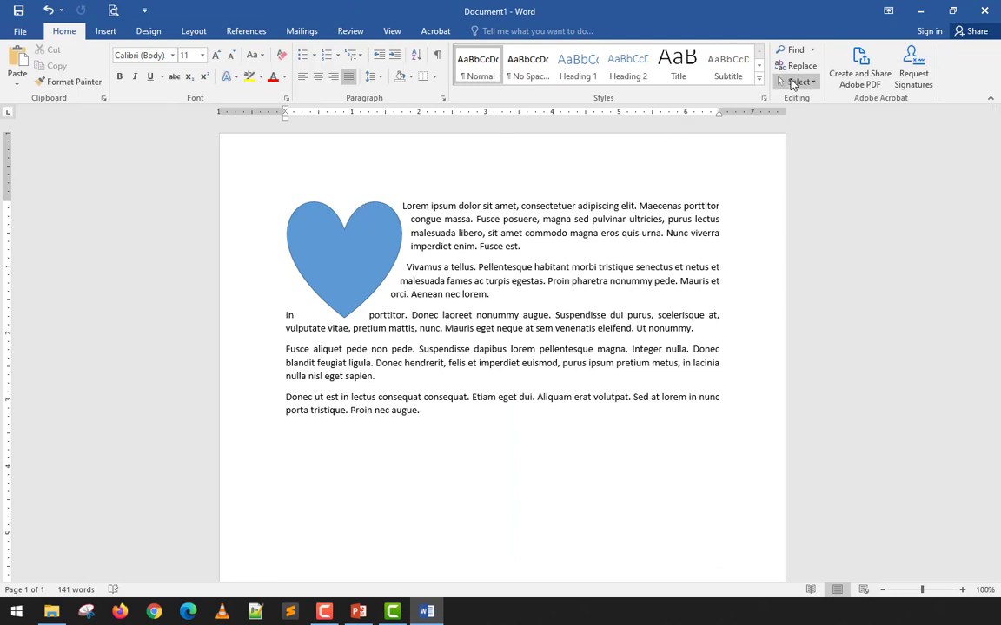
pyautogui.click(319, 232)
pyautogui.click(492, 31)
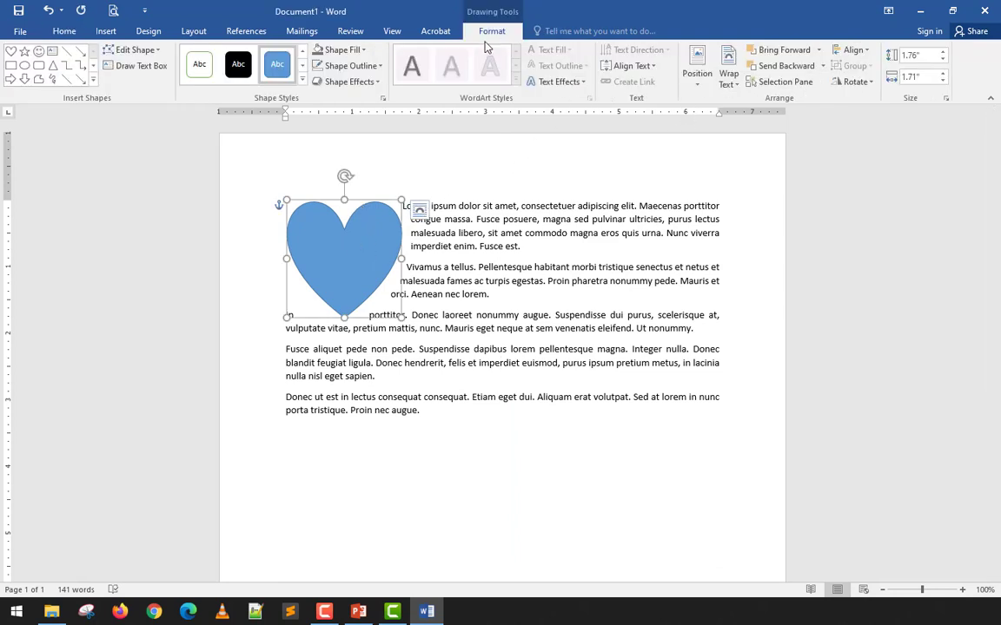
pyautogui.click(728, 70)
pyautogui.click(749, 117)
pyautogui.click(558, 289)
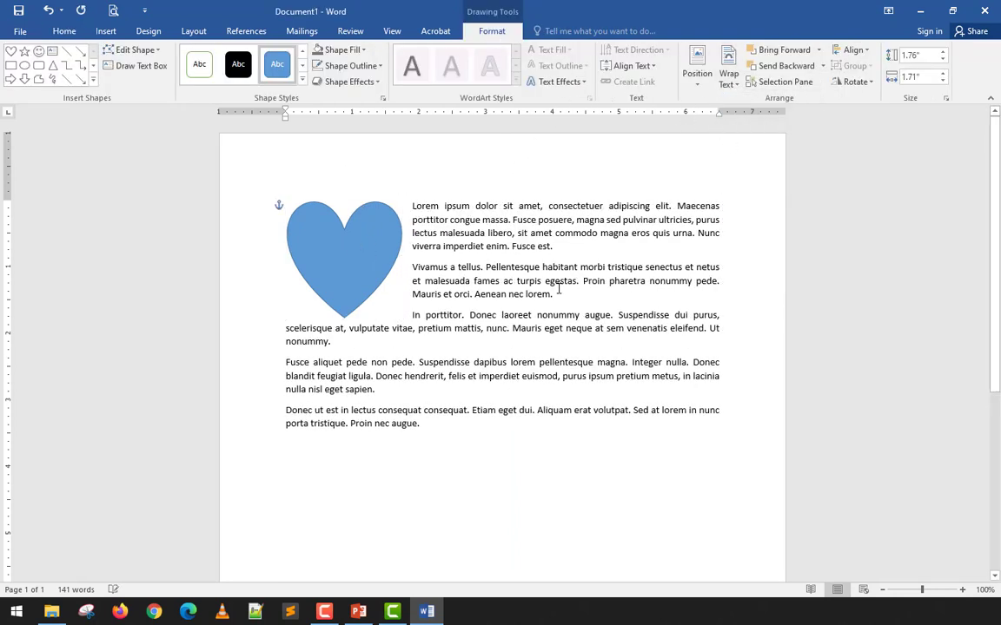
# Step: Set the heart In Line with Text and drag it to the start of the first paragraph
pyautogui.click(292, 247)
pyautogui.click(728, 74)
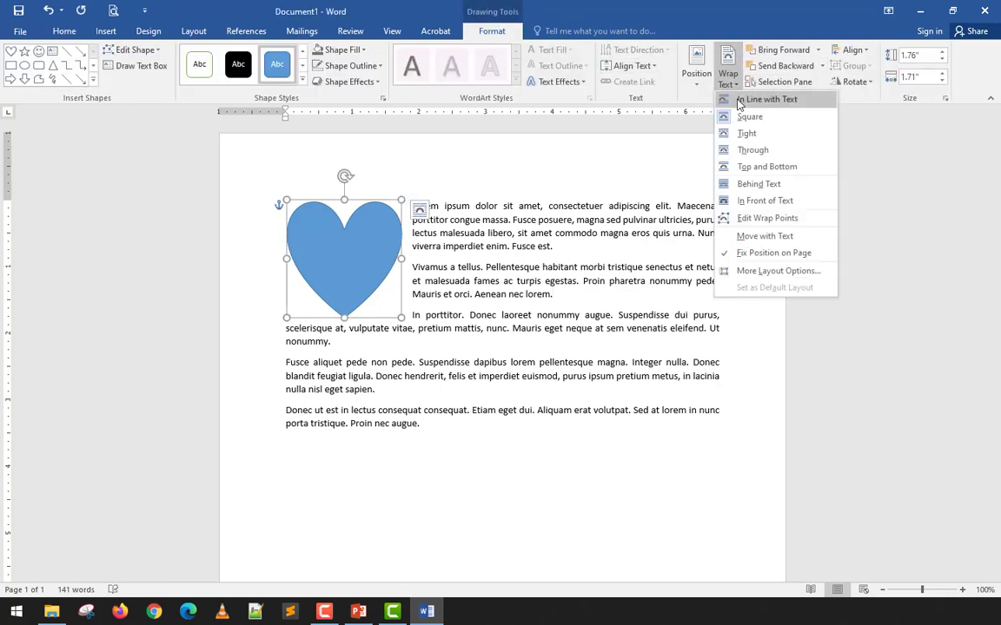
pyautogui.click(740, 98)
pyautogui.click(588, 334)
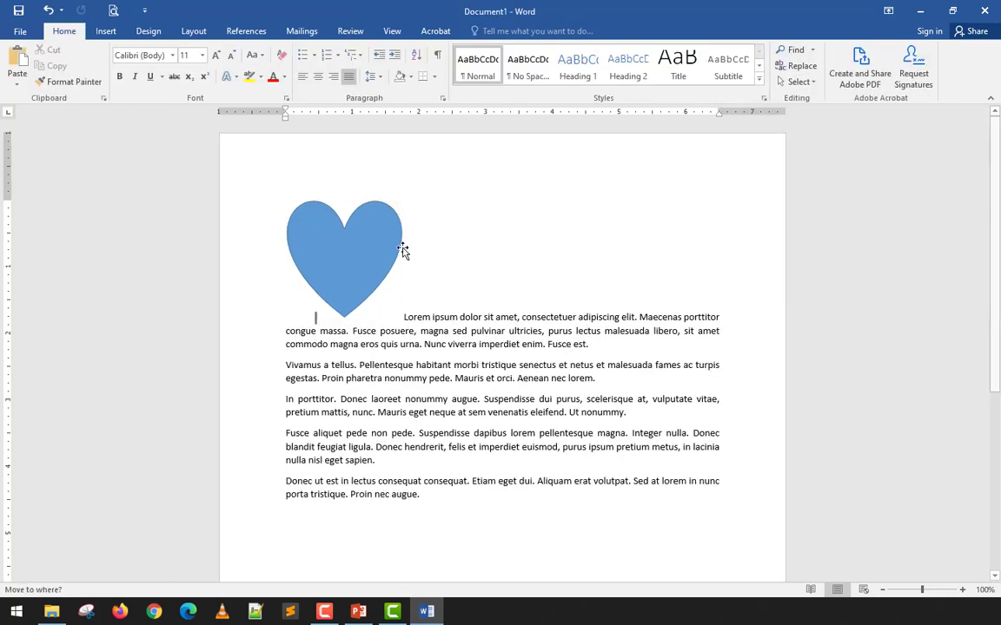
pyautogui.click(377, 270)
pyautogui.moveTo(377, 270); pyautogui.dragTo(479, 402)
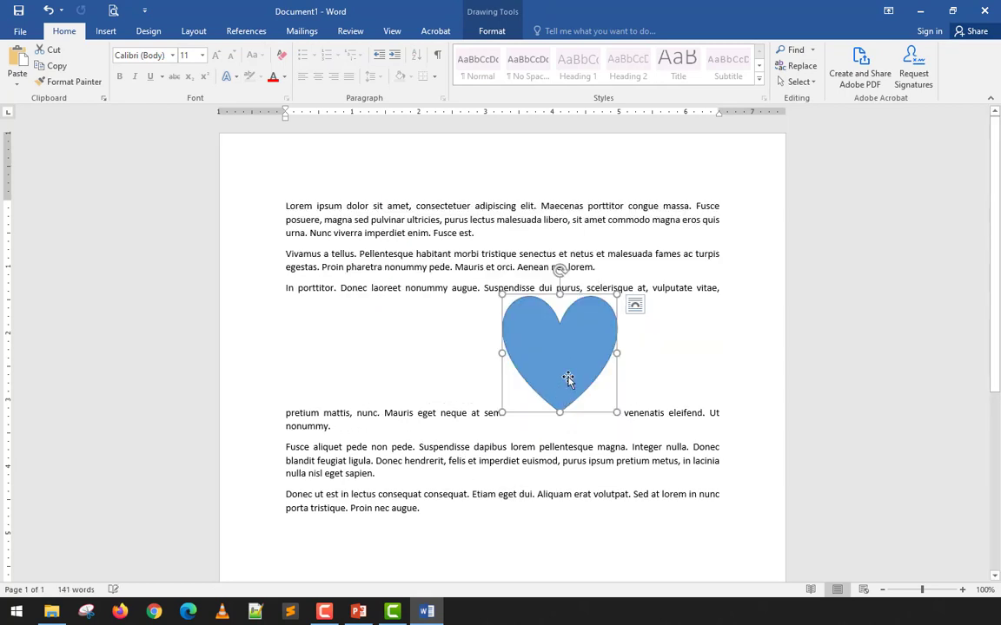
pyautogui.moveTo(520, 319); pyautogui.dragTo(459, 231)
pyautogui.moveTo(500, 270); pyautogui.dragTo(368, 201)
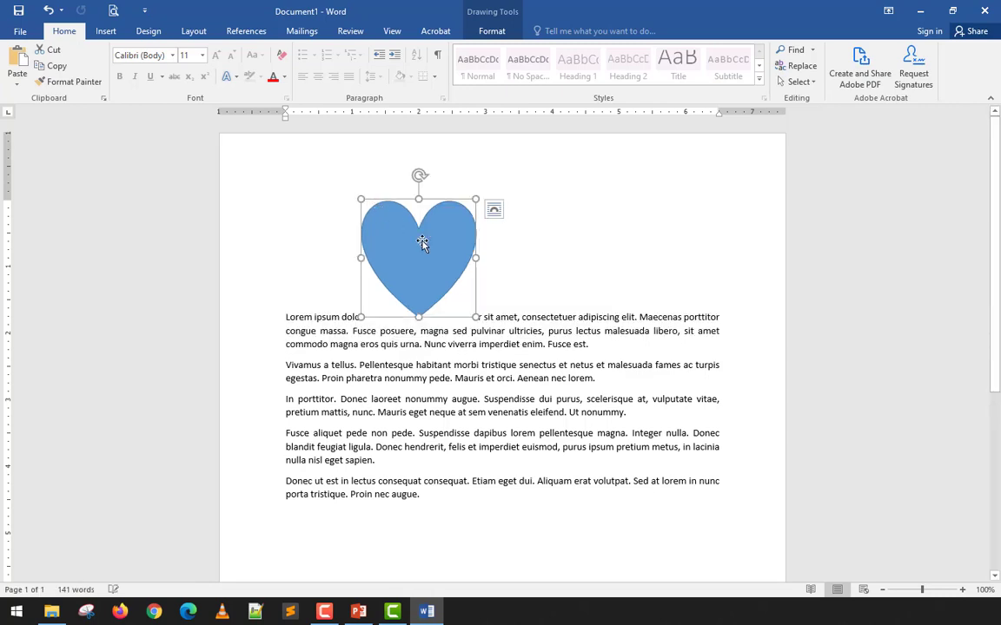
pyautogui.moveTo(424, 241); pyautogui.dragTo(279, 252)
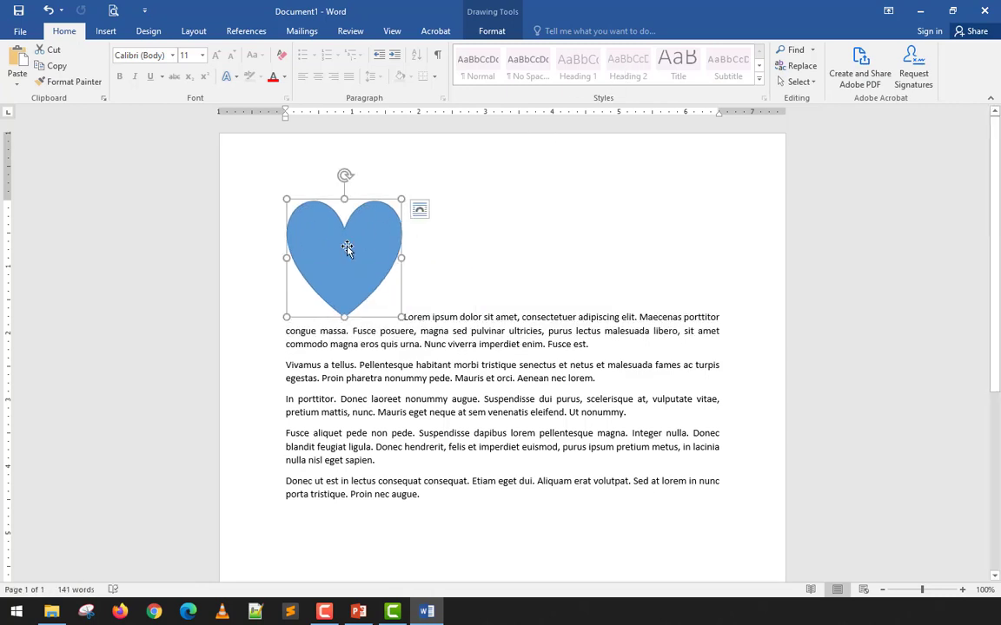
# Step: Set the heart to In Front of Text and drag it over the middle paragraphs
pyautogui.click(492, 30)
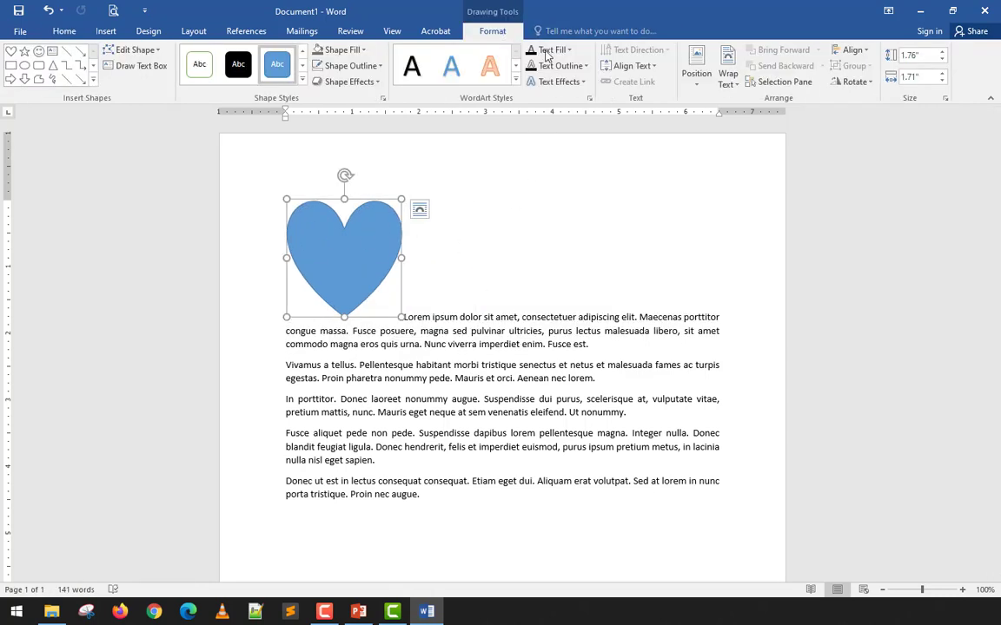
pyautogui.click(728, 80)
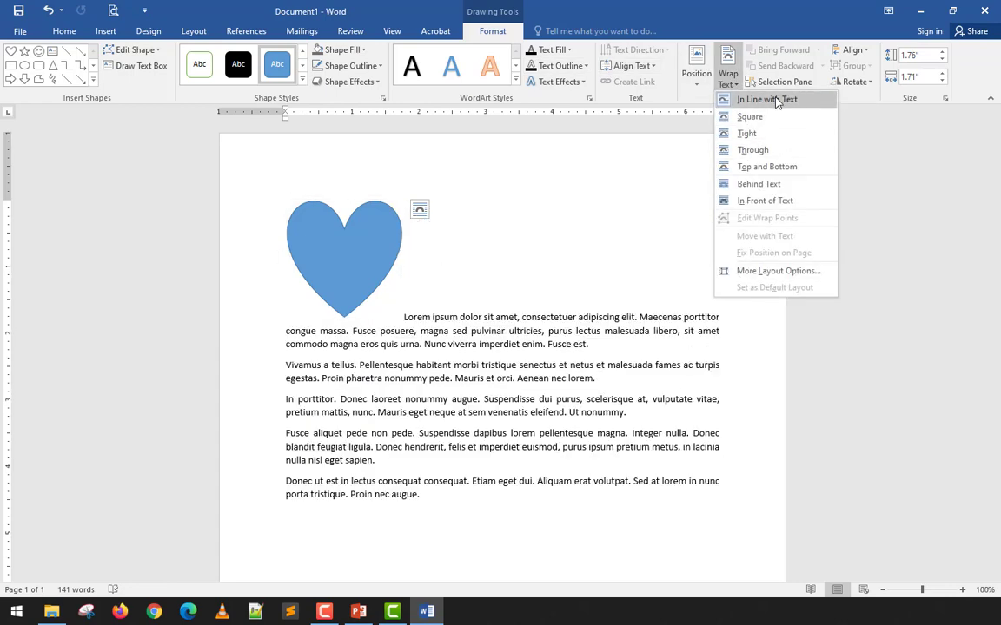
pyautogui.click(768, 202)
pyautogui.moveTo(371, 242); pyautogui.dragTo(523, 304)
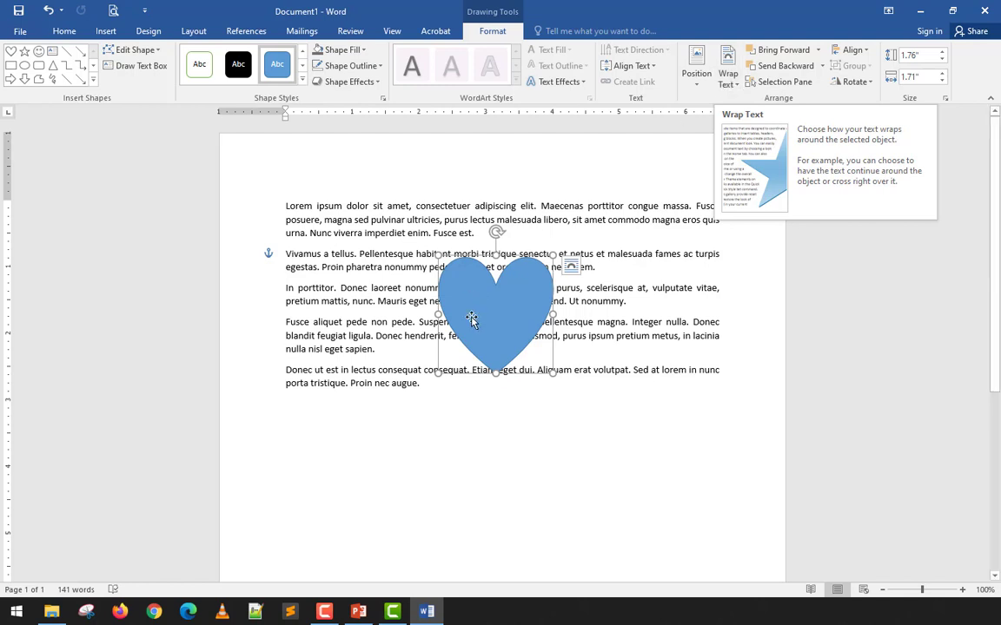
pyautogui.moveTo(481, 413); pyautogui.dragTo(175, 165)
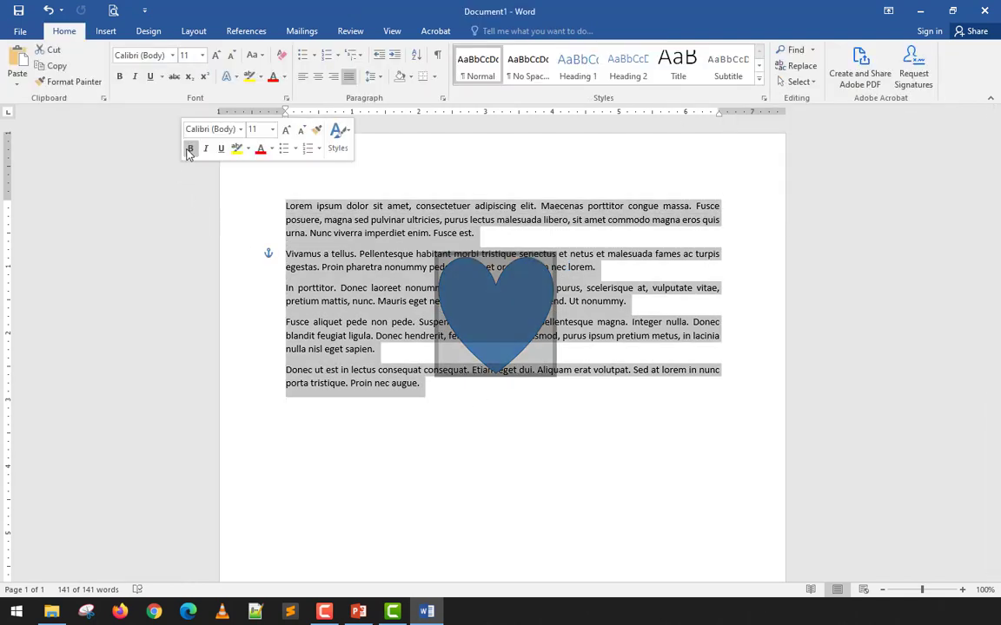
# Step: Delete the Lorem ipsum text and the blue heart shape, leaving the page blank
pyautogui.press('Delete')
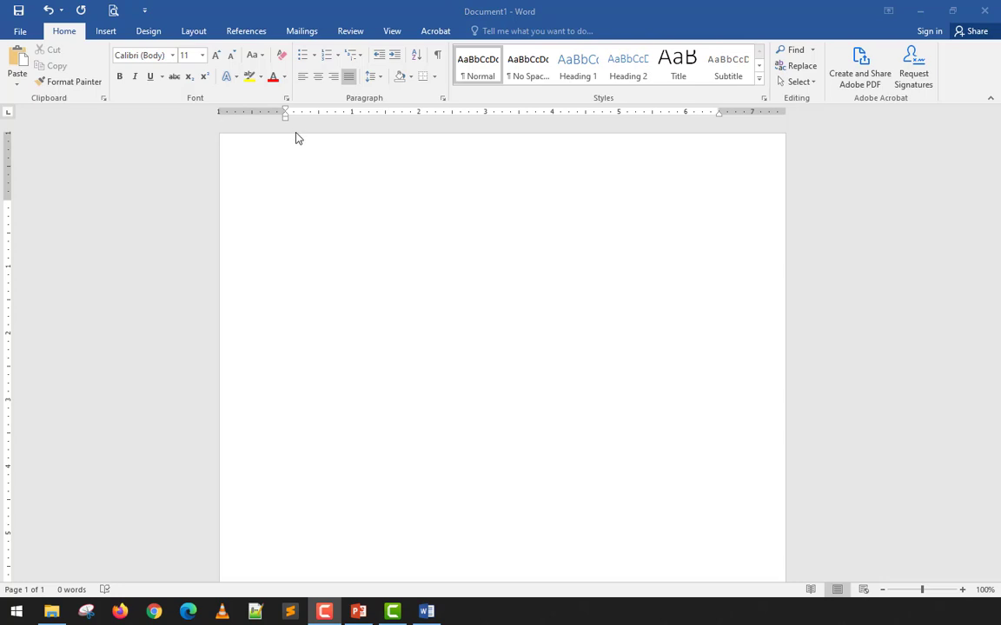
pyautogui.click(106, 32)
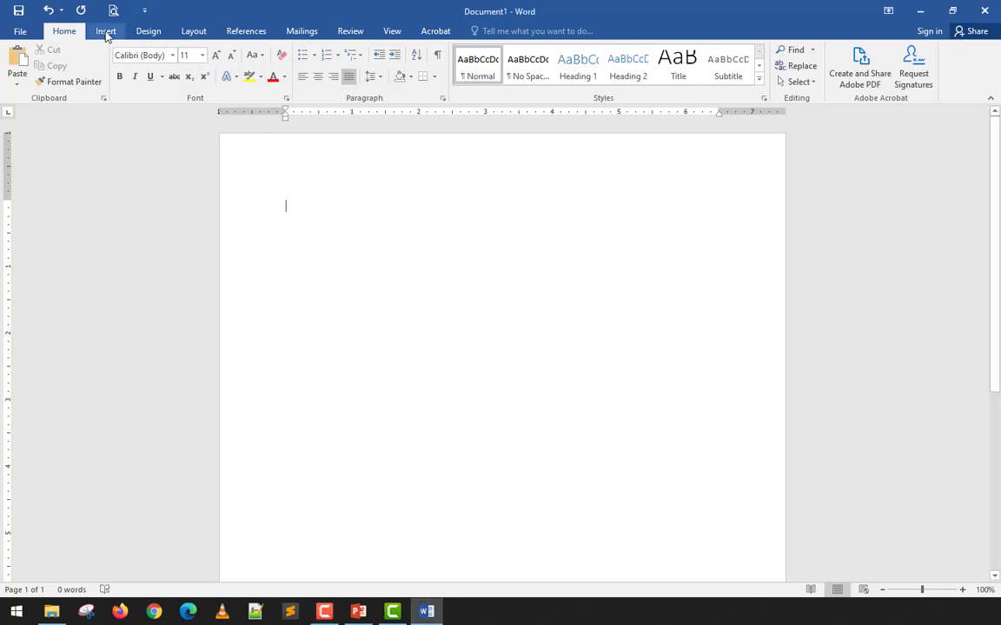
pyautogui.click(105, 31)
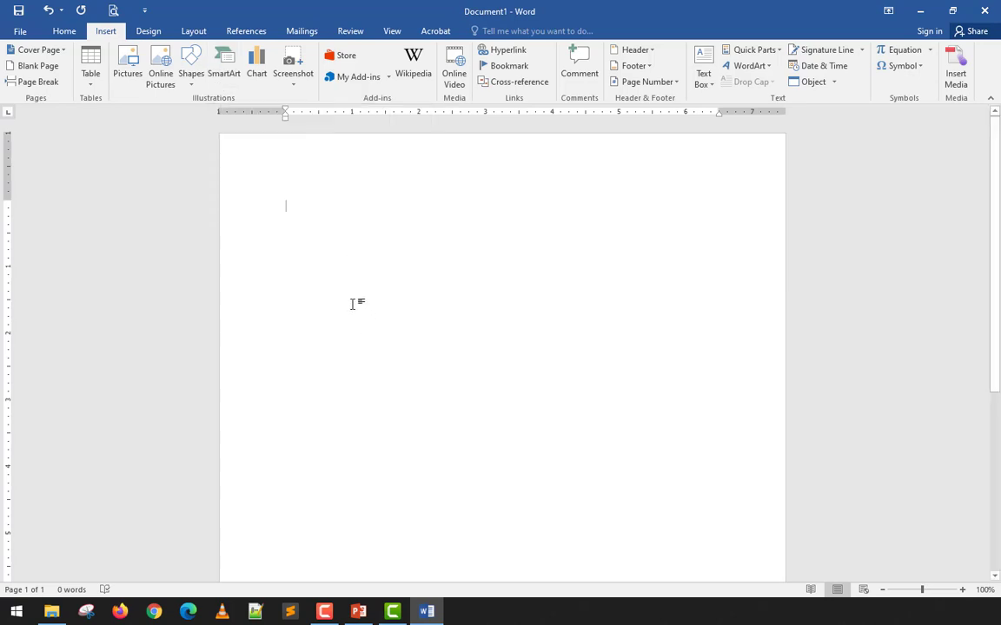
# Step: Insert a Vertical Curved List SmartArt graphic from the List category
pyautogui.click(217, 81)
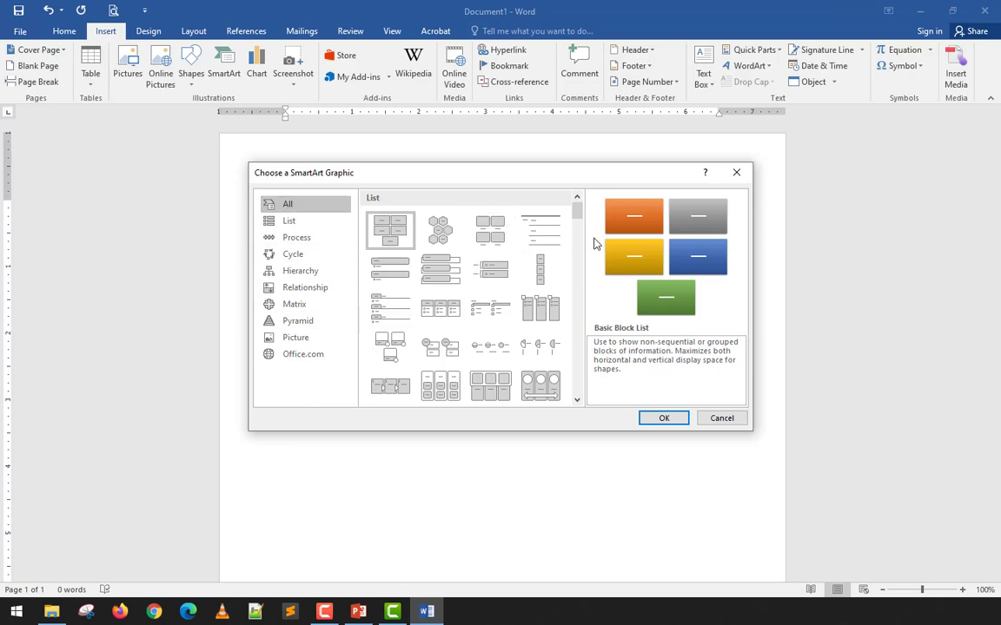
pyautogui.moveTo(578, 210); pyautogui.dragTo(571, 184)
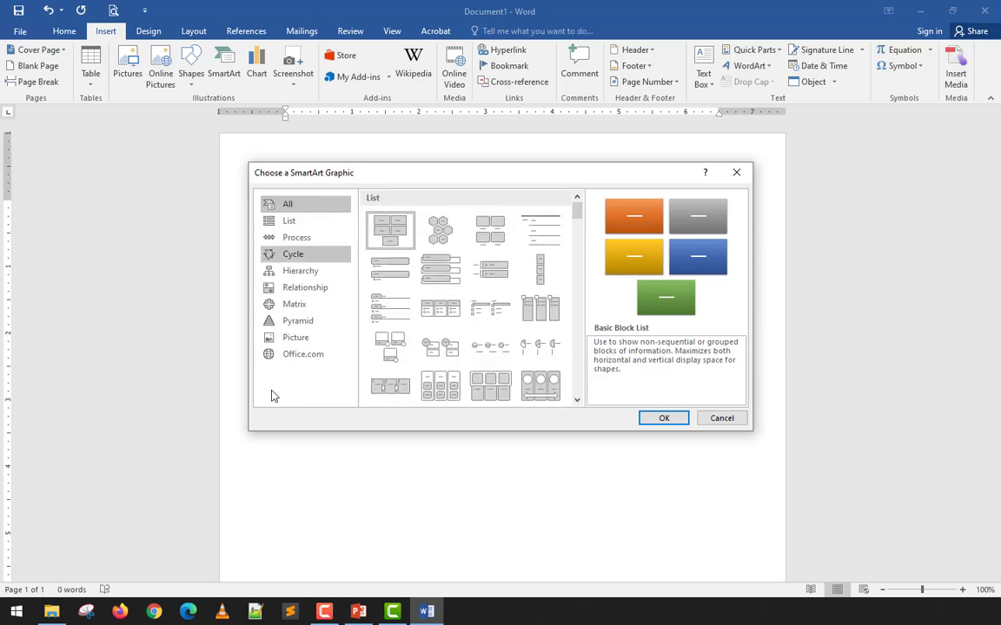
pyautogui.click(319, 225)
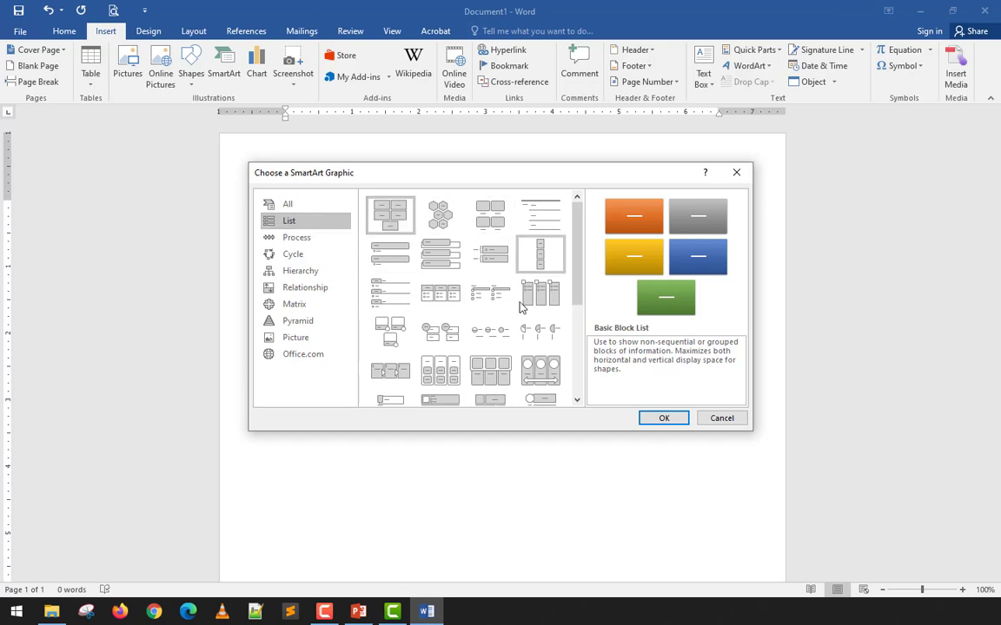
pyautogui.scroll(-3, 458, 300)
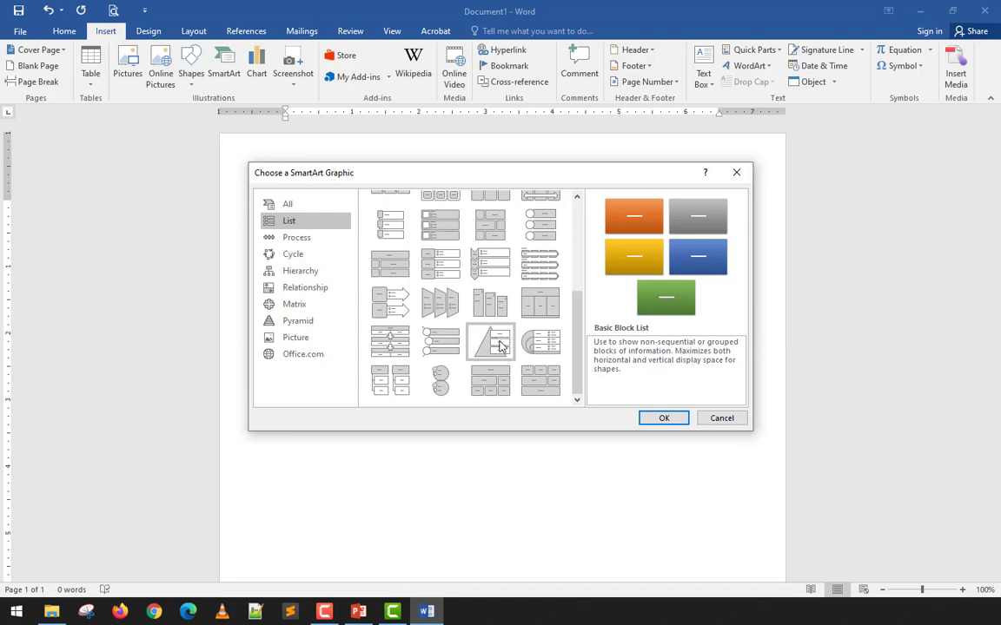
pyautogui.click(439, 349)
pyautogui.click(664, 418)
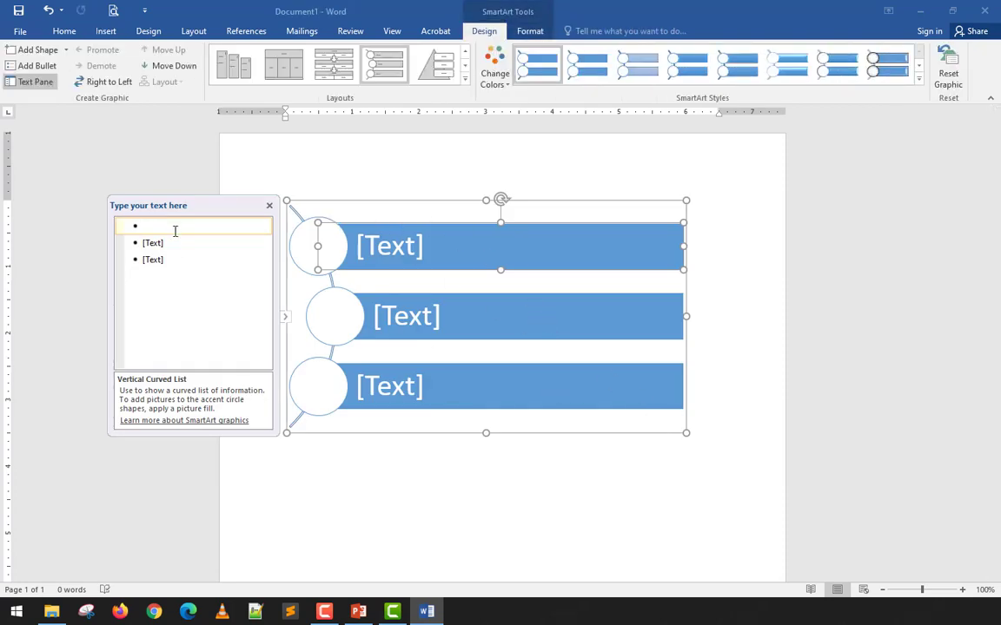
# Step: Enter Hello, World, Renmark and Sample as the four list entries
pyautogui.write('Hello')
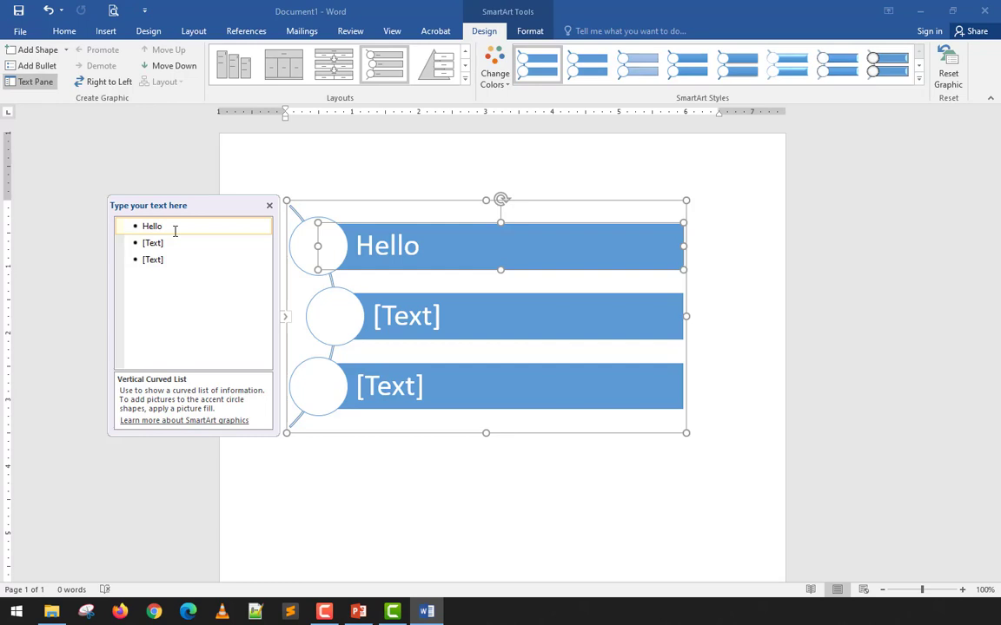
pyautogui.click(183, 249)
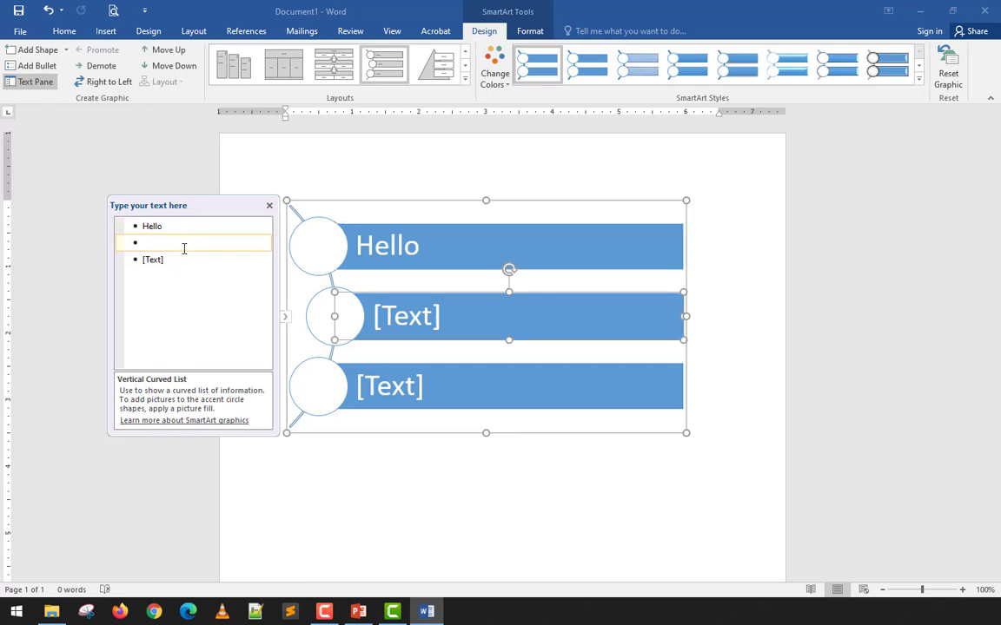
pyautogui.write('World')
pyautogui.click(186, 261)
pyautogui.write('Re')
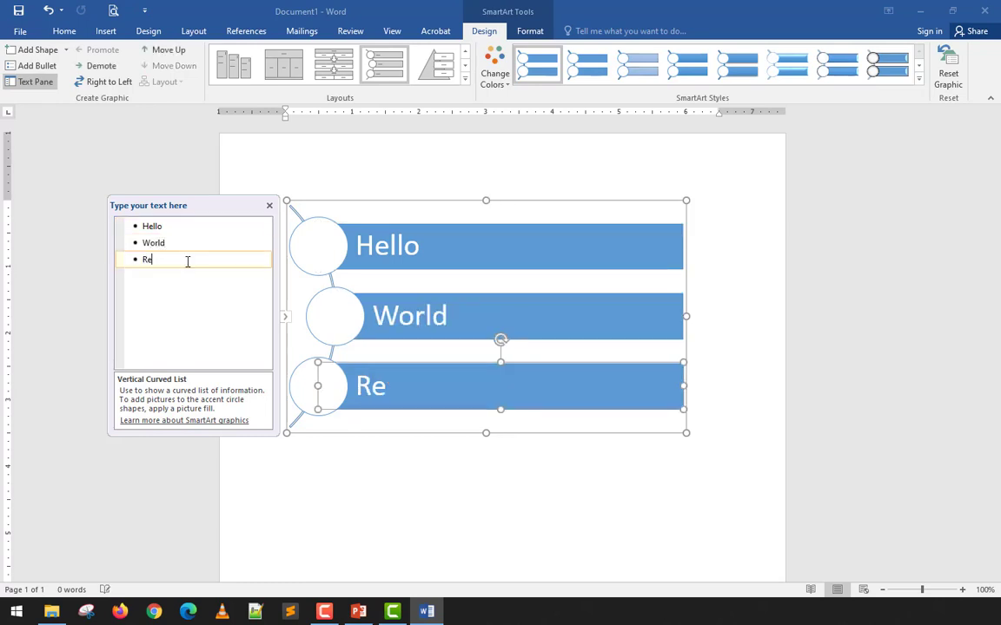
pyautogui.write('nmark')
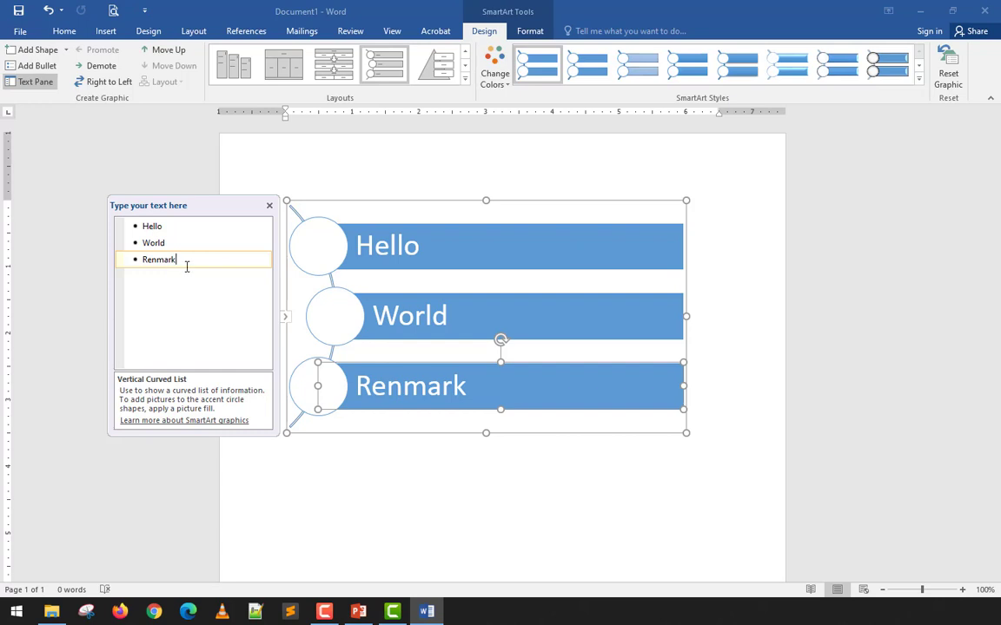
pyautogui.press('Return')
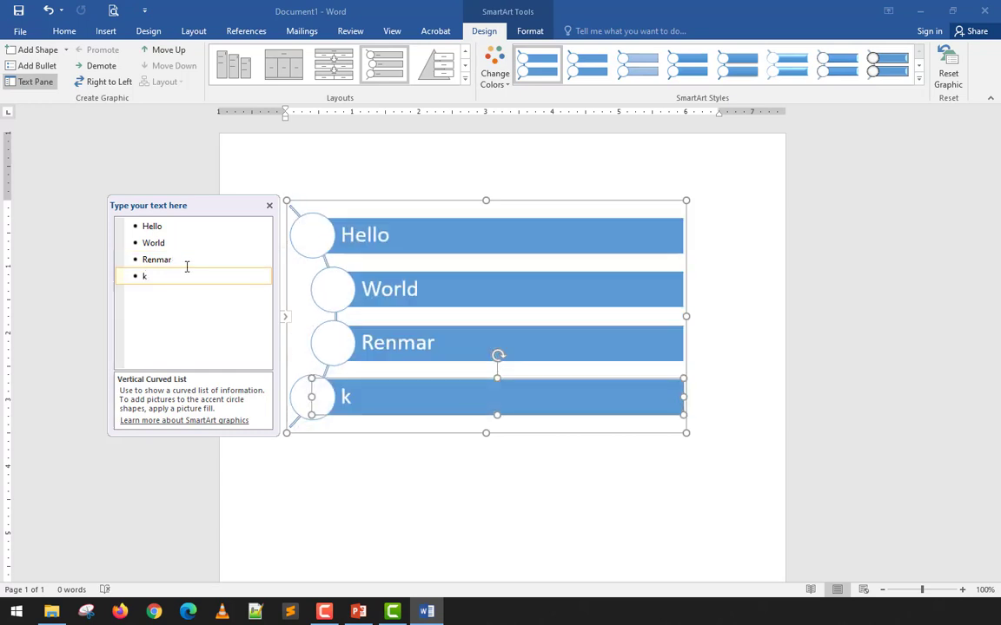
pyautogui.hotkey('ctrl', 'z')
pyautogui.press('Return')
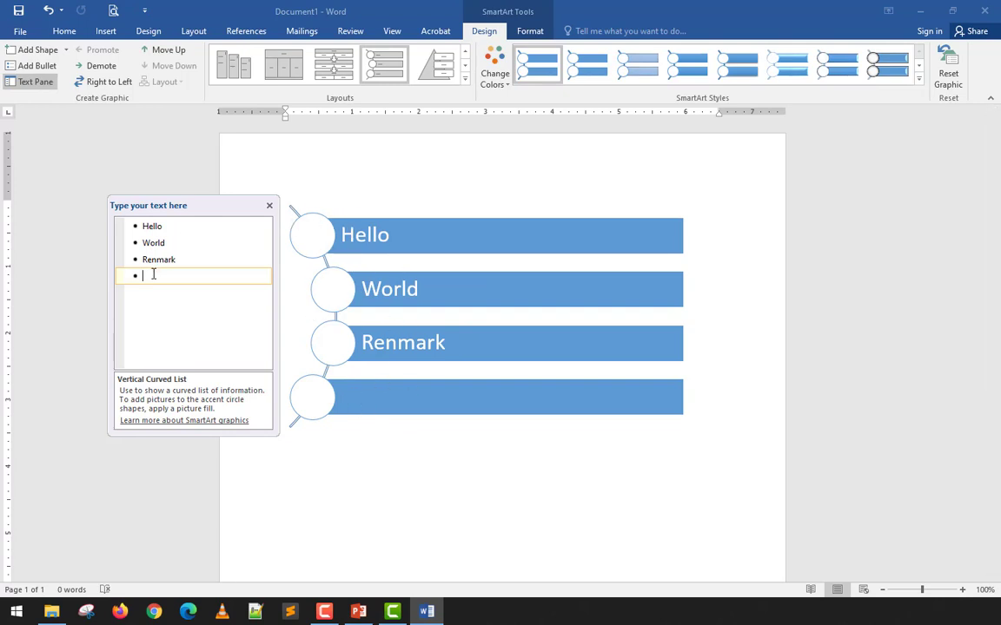
pyautogui.write('ample')
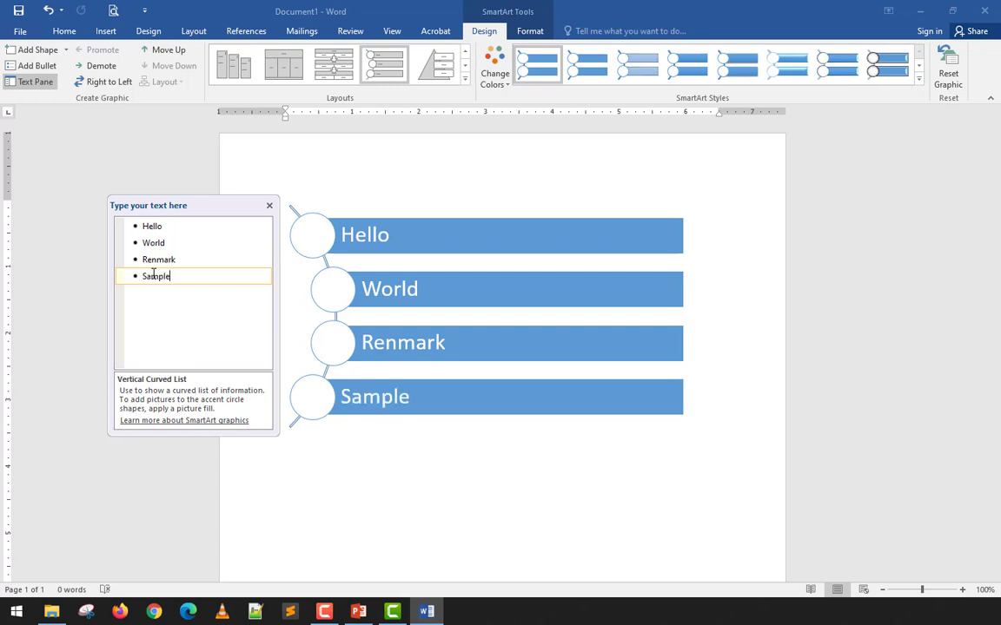
# Step: Close the text pane and select the Hello circle
pyautogui.click(355, 513)
pyautogui.click(610, 507)
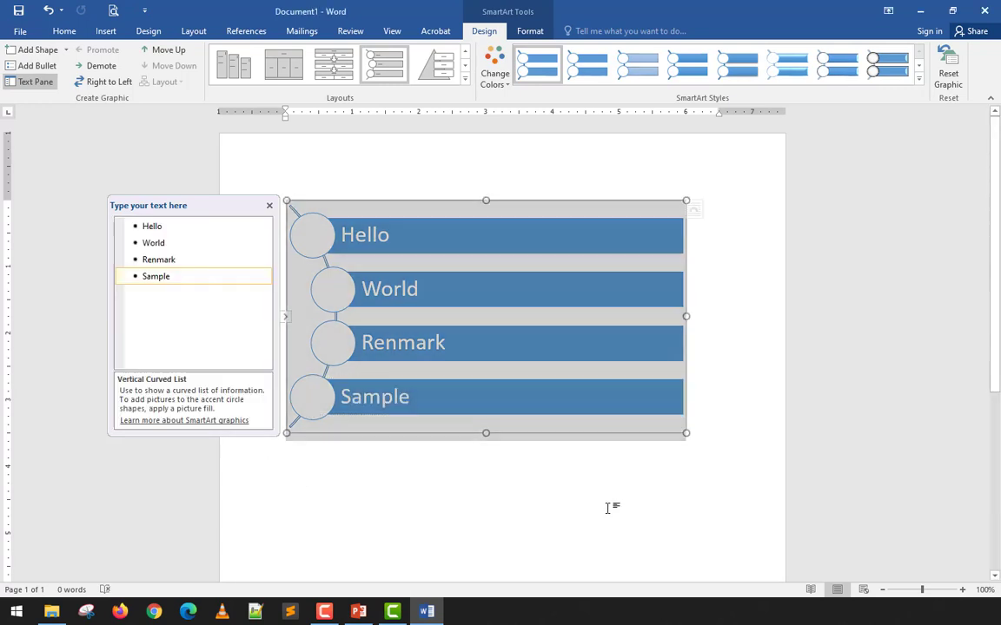
pyautogui.click(269, 205)
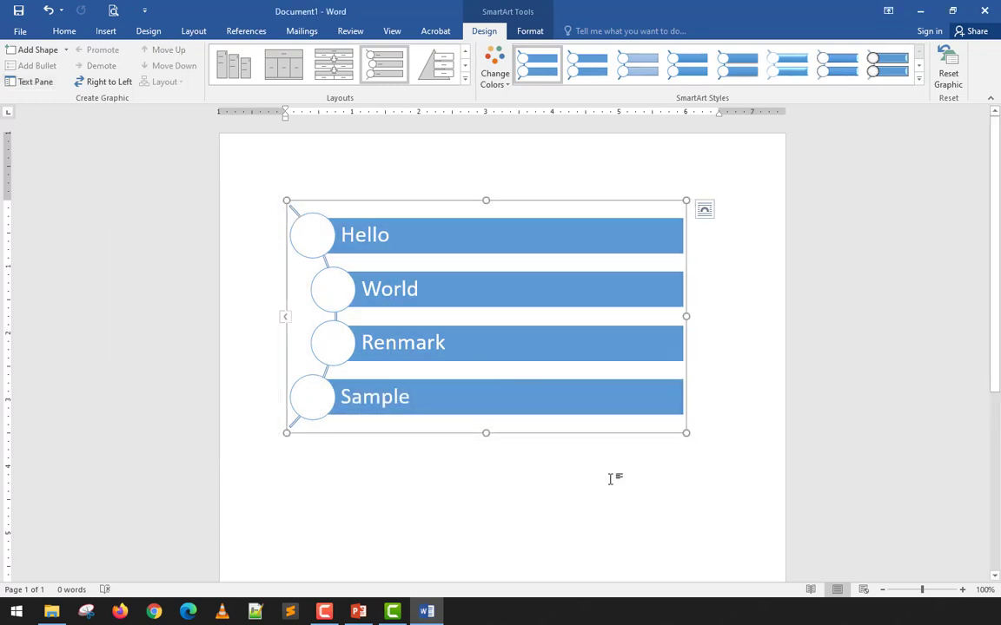
pyautogui.click(310, 246)
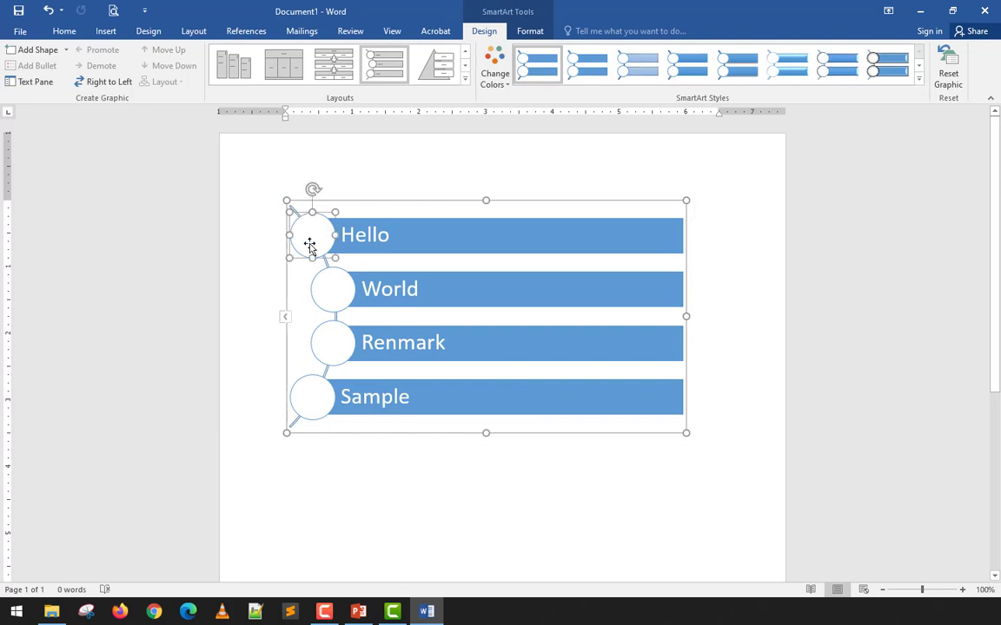
pyautogui.rightClick(309, 245)
pyautogui.press('Escape')
pyautogui.click(498, 71)
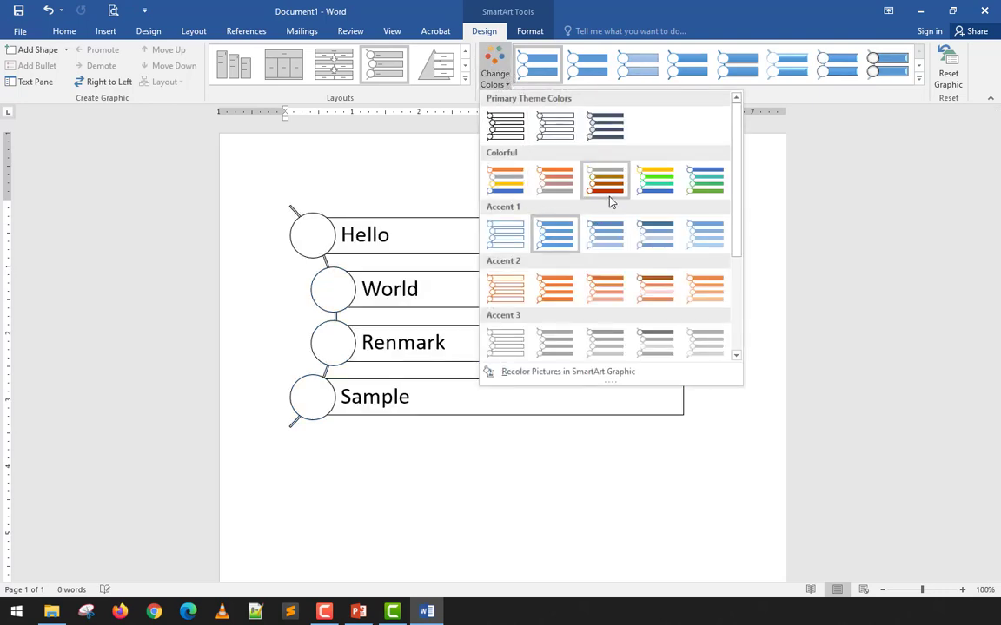
pyautogui.scroll(-3, 554, 293)
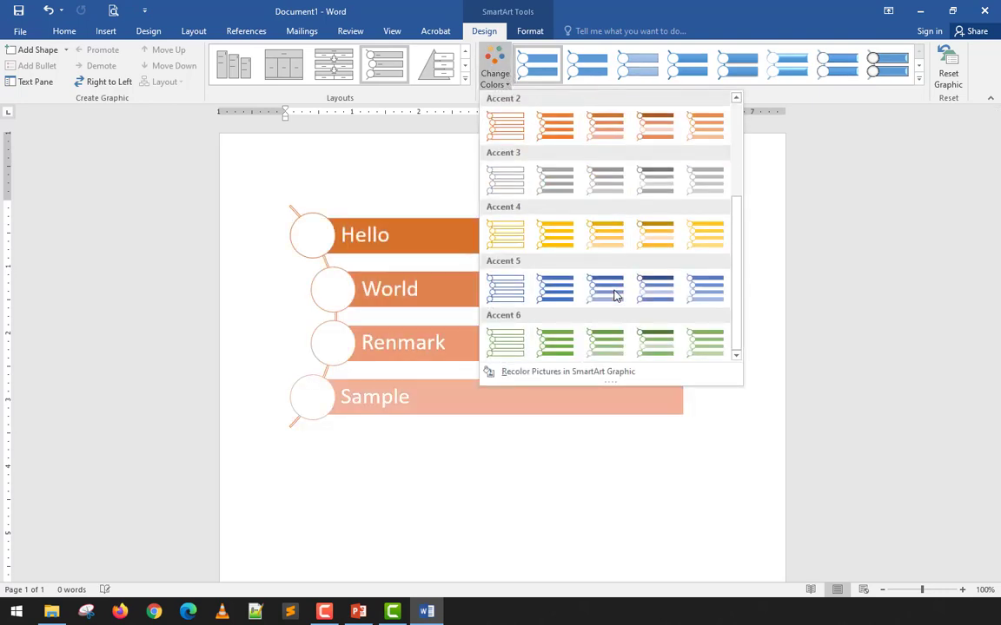
pyautogui.scroll(2, 570, 274)
pyautogui.scroll(2, 570, 275)
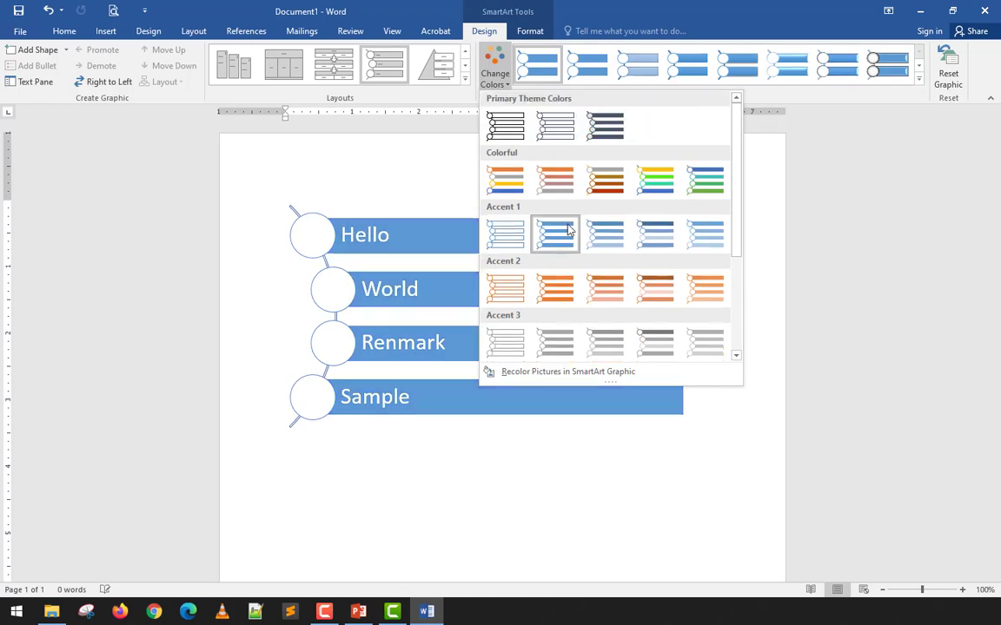
pyautogui.click(605, 179)
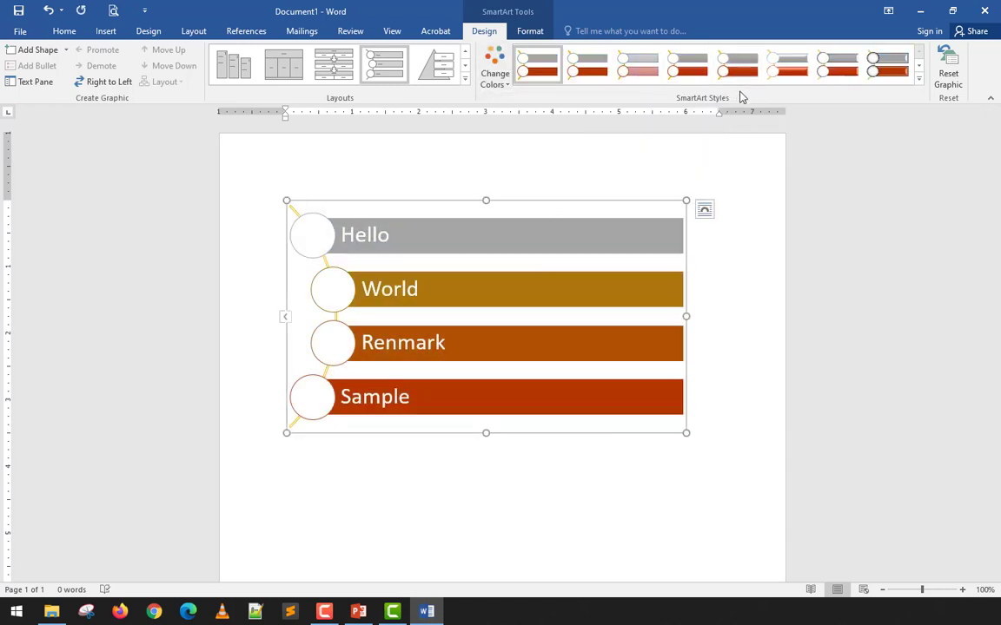
pyautogui.click(918, 79)
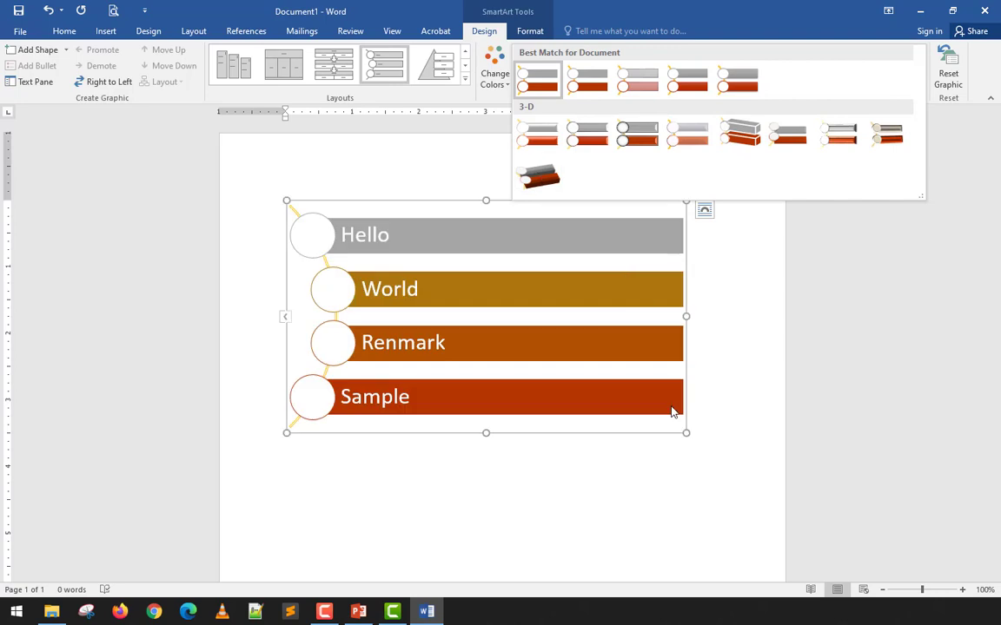
pyautogui.click(654, 3)
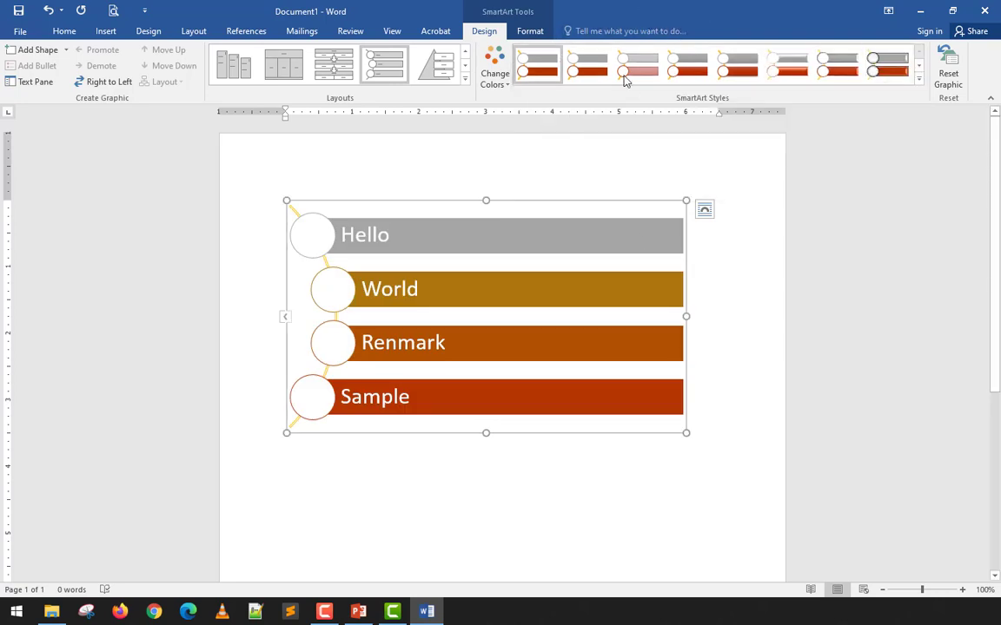
pyautogui.click(497, 78)
pyautogui.click(501, 81)
# Step: Apply the Stacked List layout to the four-entry diagram, then delete the diagram
pyautogui.click(465, 78)
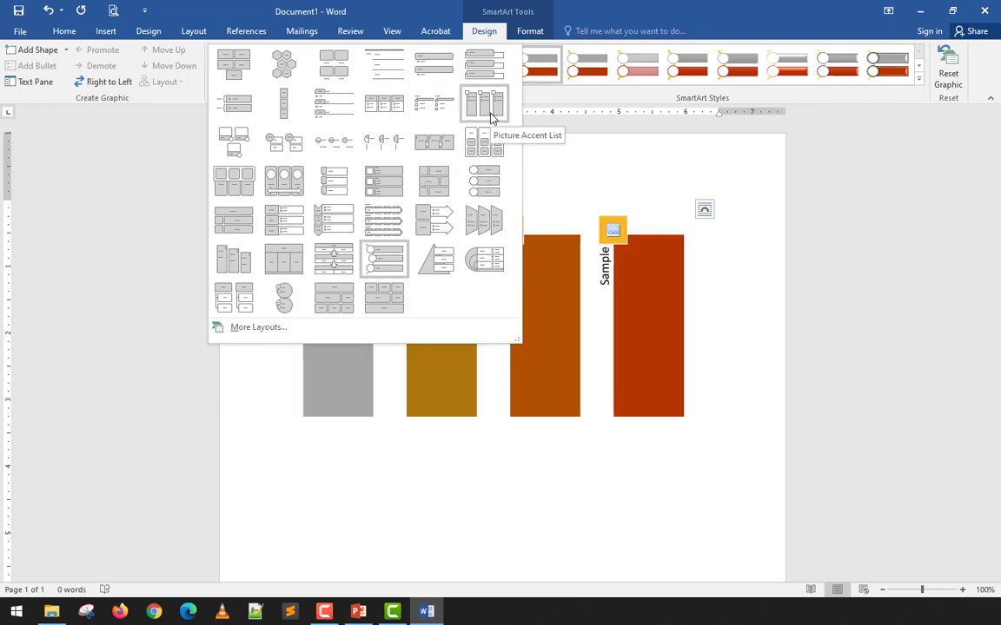
pyautogui.press('Escape')
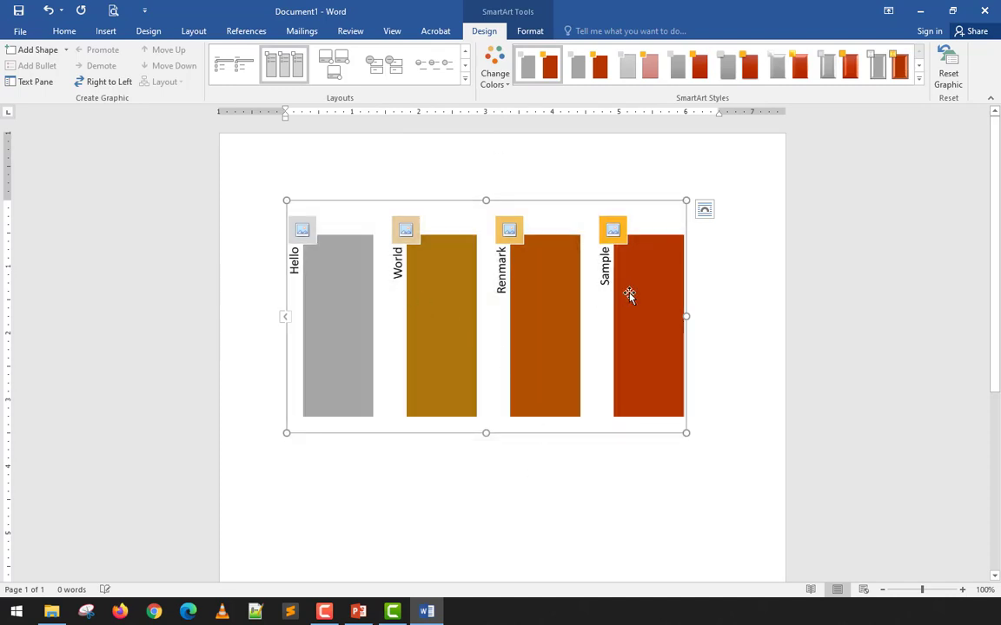
pyautogui.click(432, 64)
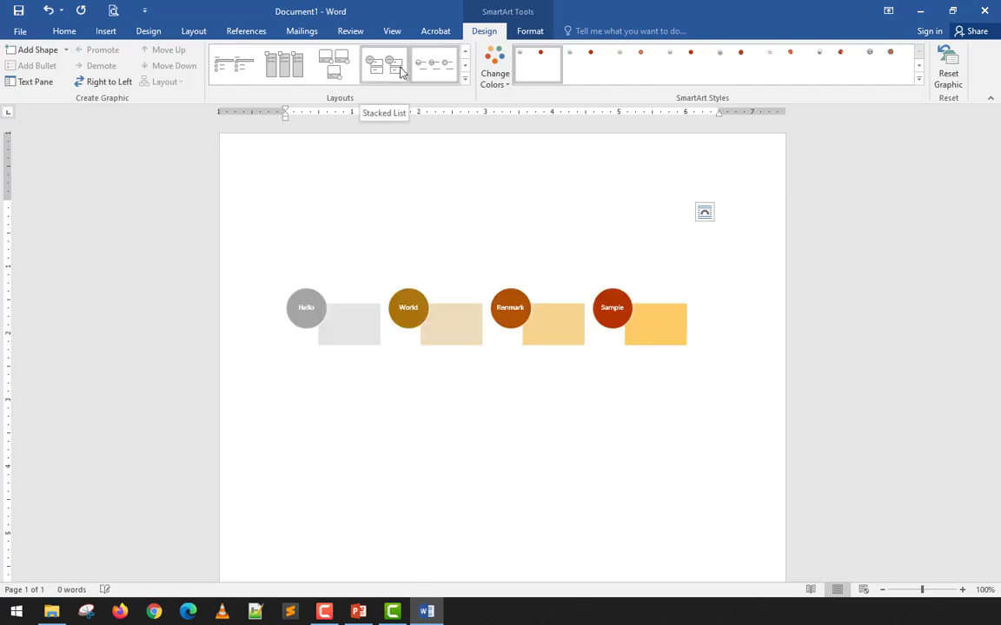
pyautogui.click(402, 72)
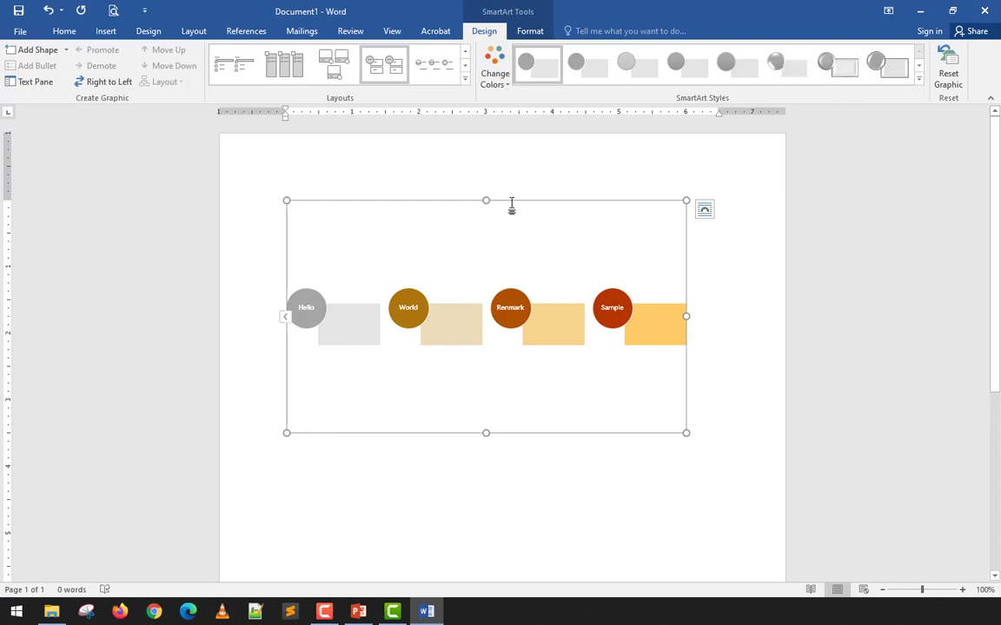
pyautogui.press('Delete')
# Step: Browse the Process, Cycle and Hierarchy layouts and insert a Picture Organization Chart
pyautogui.click(107, 33)
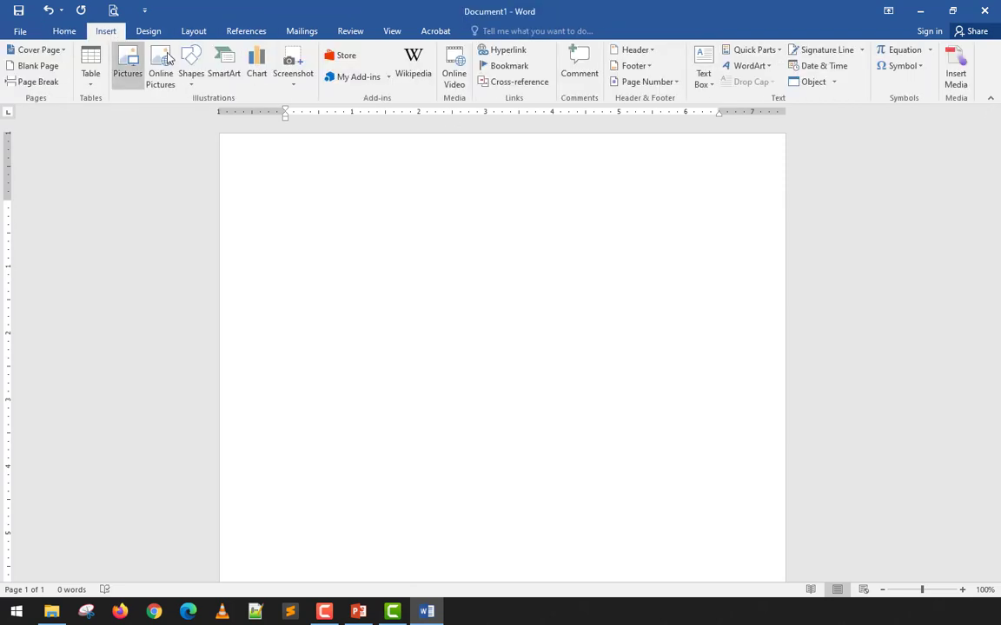
pyautogui.click(223, 65)
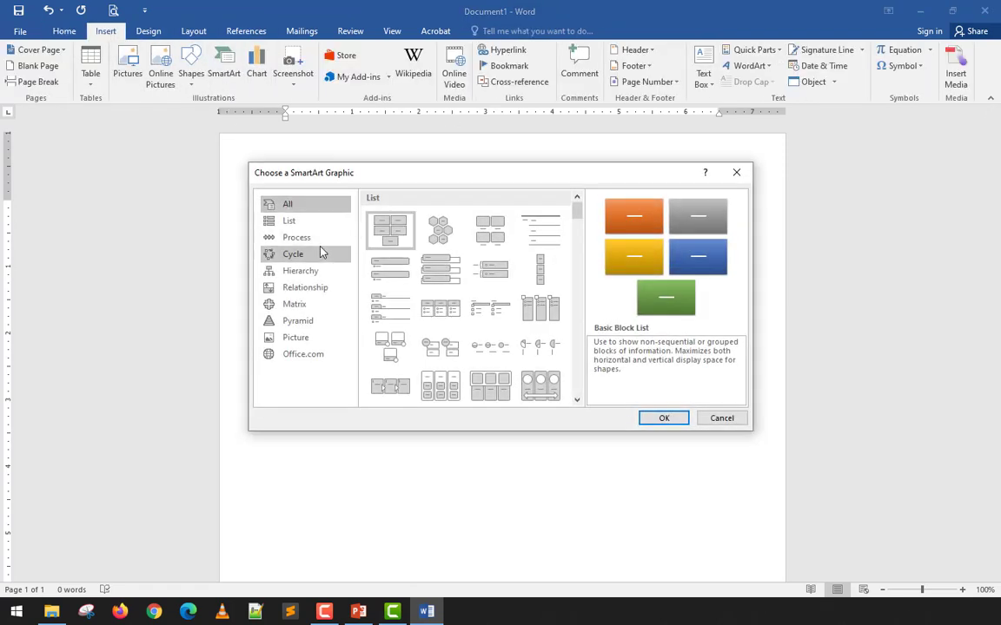
pyautogui.click(318, 238)
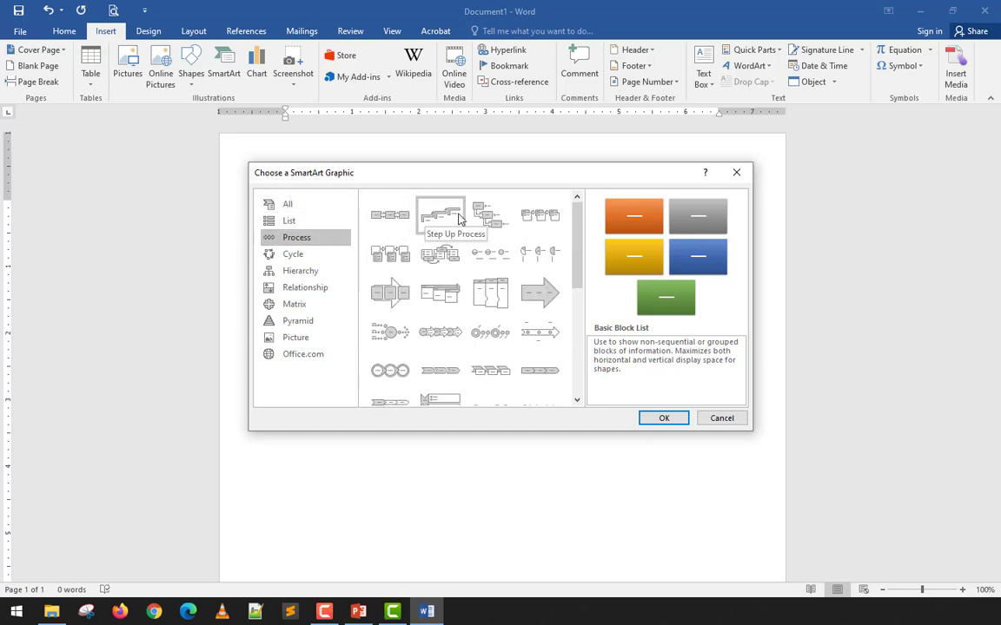
pyautogui.scroll(-3, 399, 296)
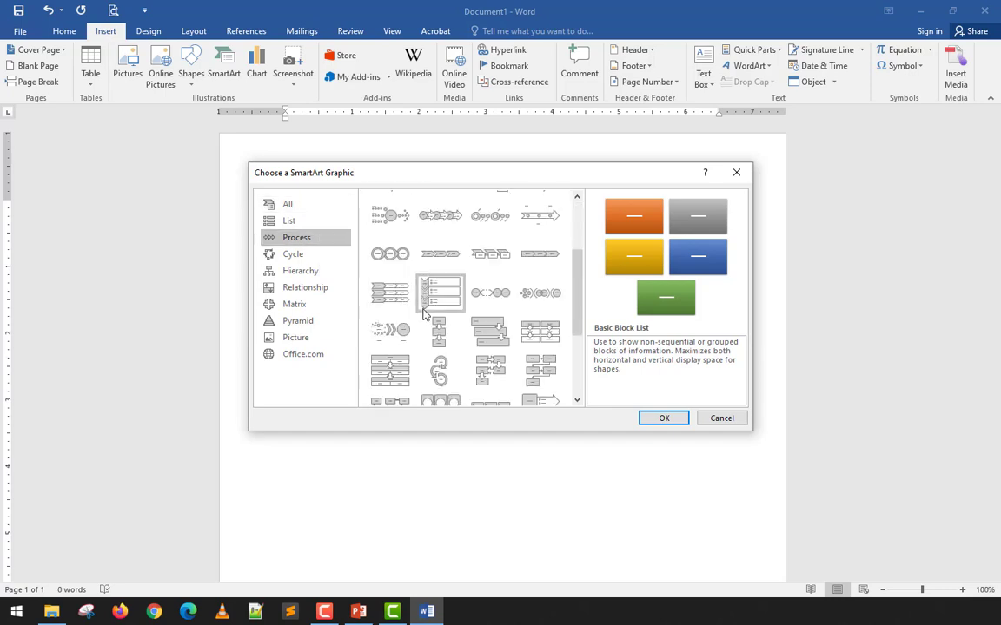
pyautogui.scroll(-4, 426, 313)
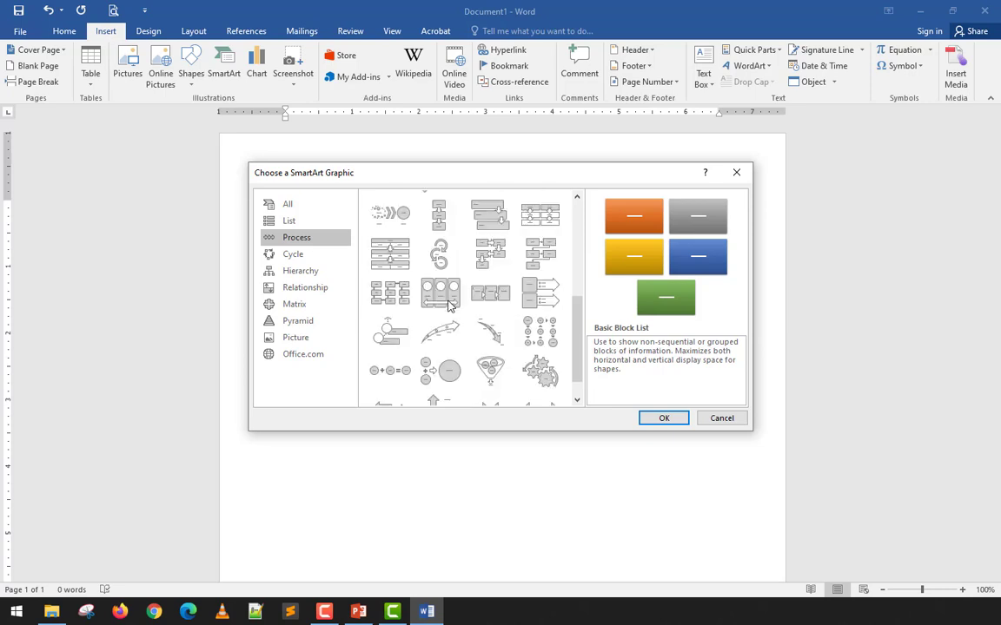
pyautogui.scroll(6, 425, 295)
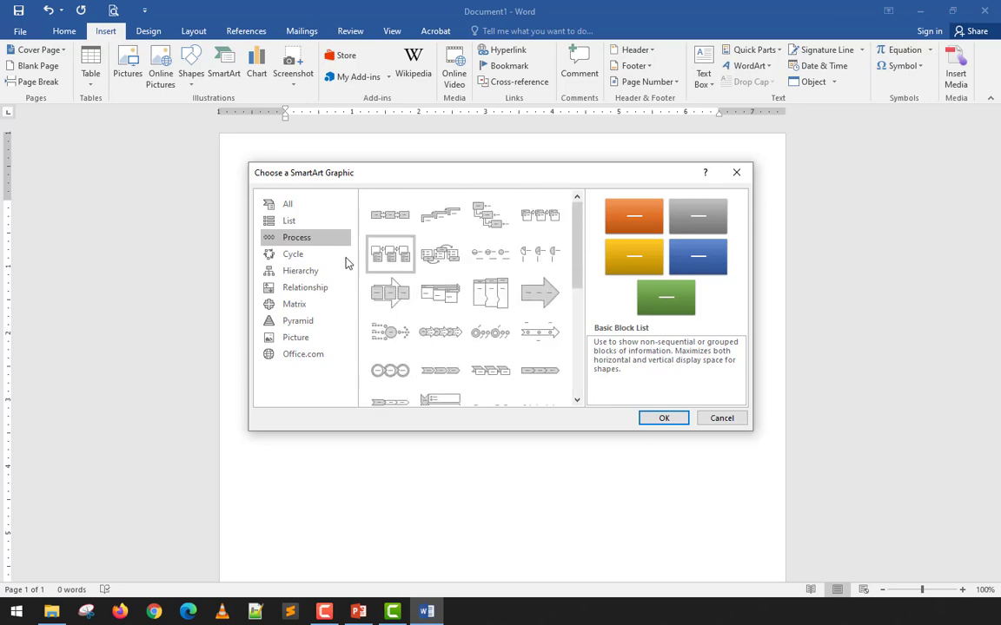
pyautogui.click(292, 254)
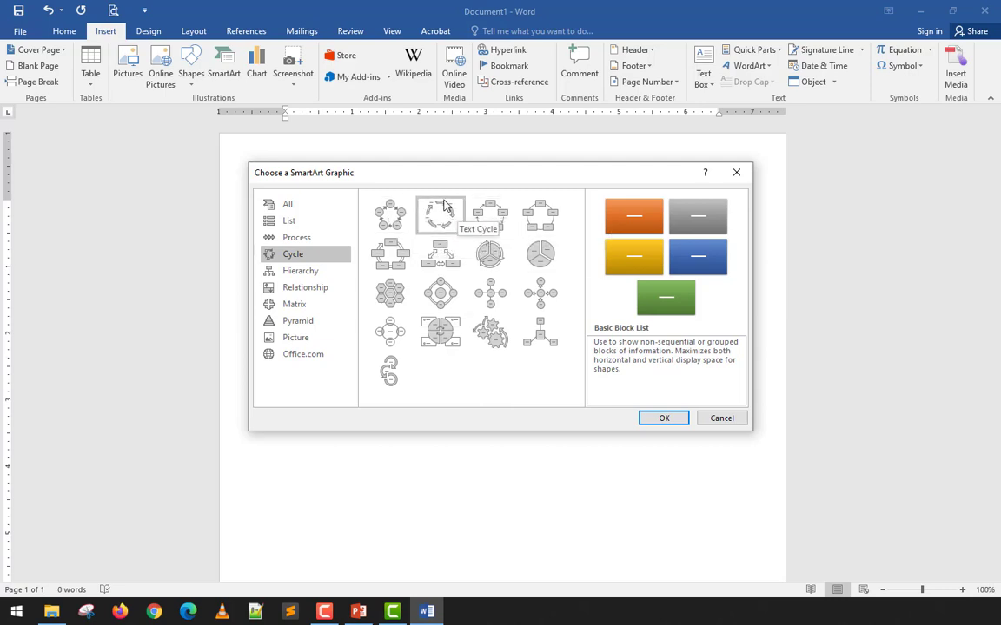
pyautogui.click(342, 243)
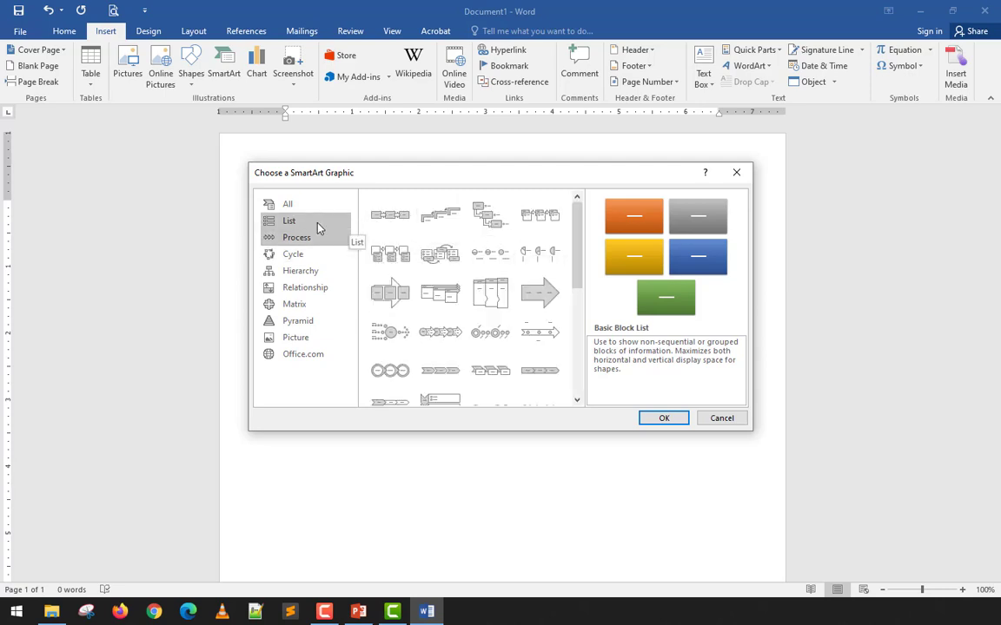
pyautogui.click(313, 255)
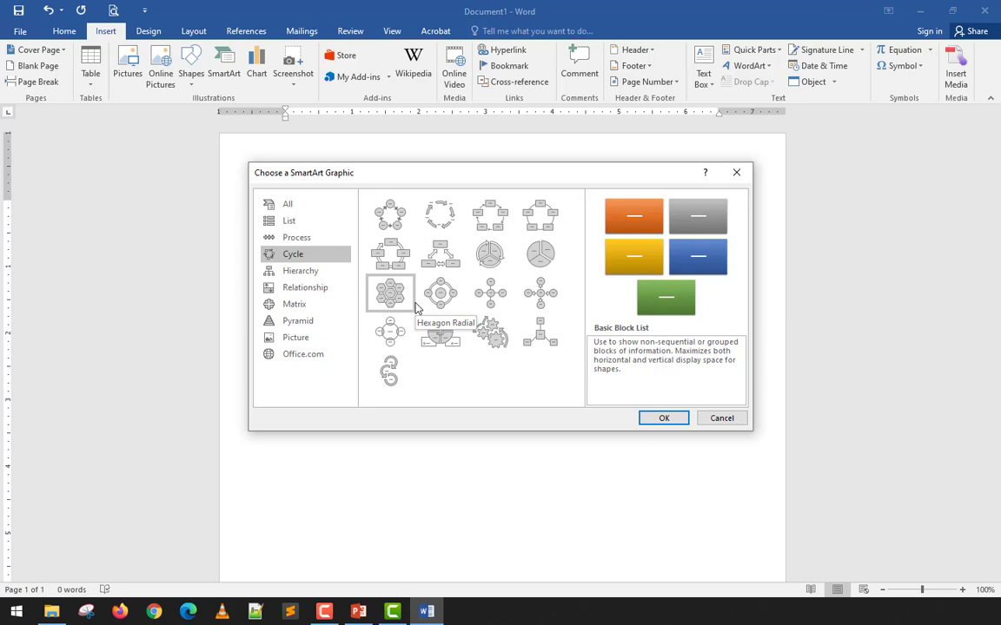
pyautogui.click(336, 274)
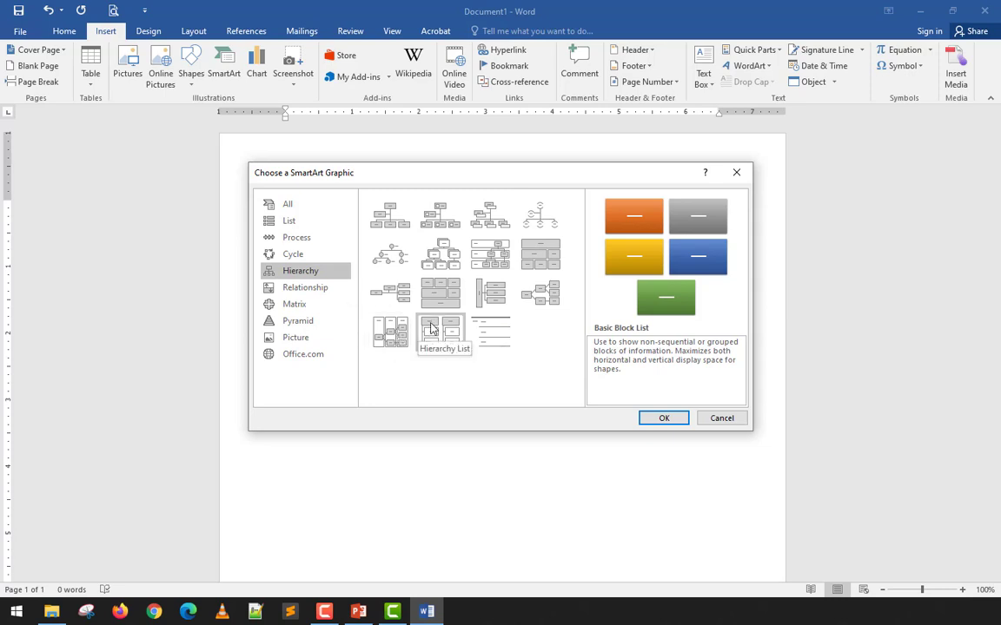
pyautogui.click(453, 217)
pyautogui.click(657, 419)
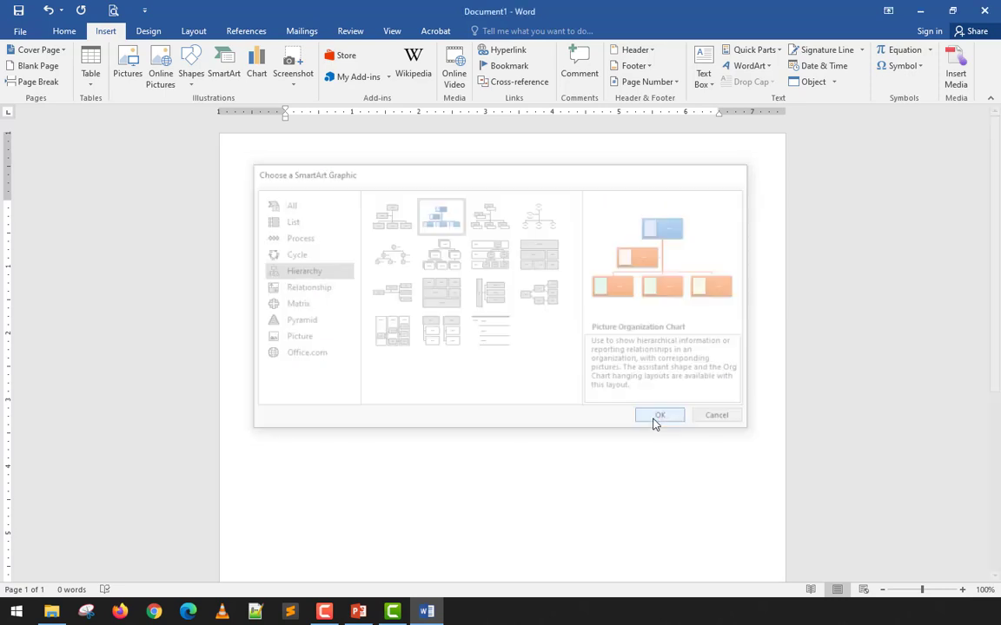
# Step: Insert the portrait photo from the Pictures folder into the chart's top box
pyautogui.click(451, 233)
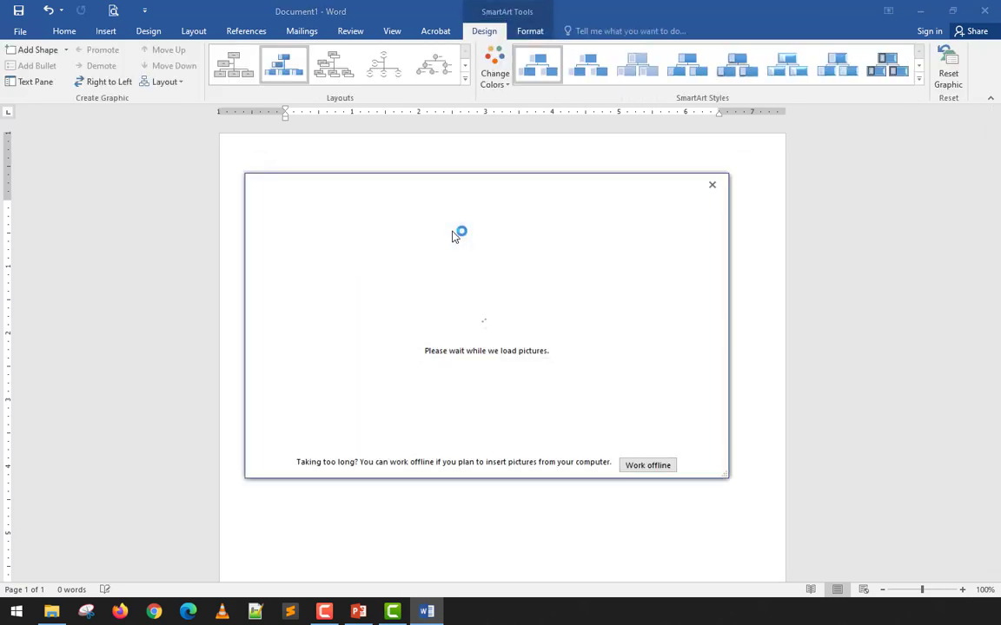
pyautogui.click(368, 259)
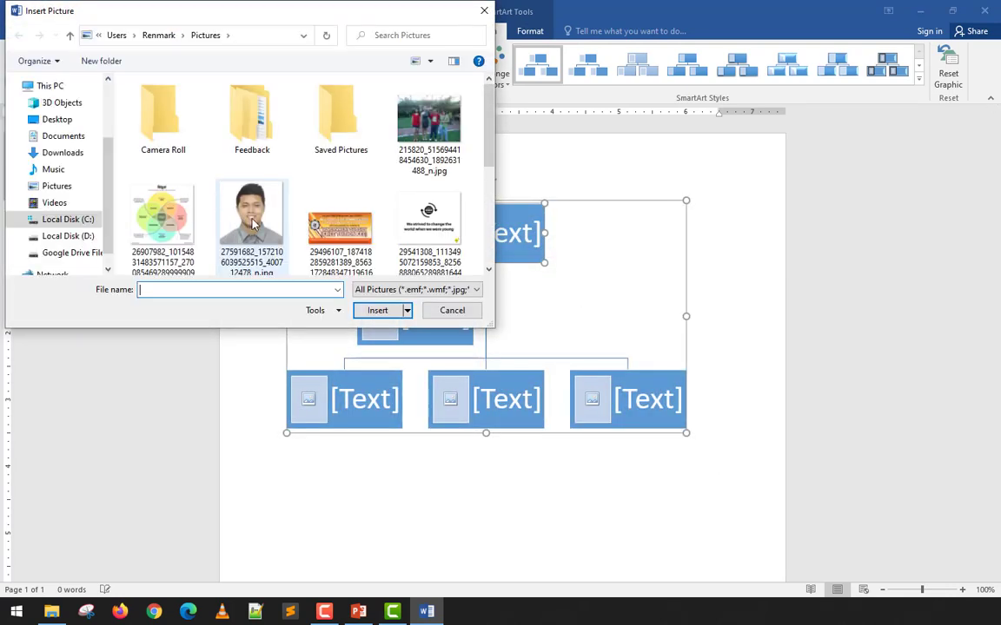
pyautogui.click(251, 199)
pyautogui.click(381, 309)
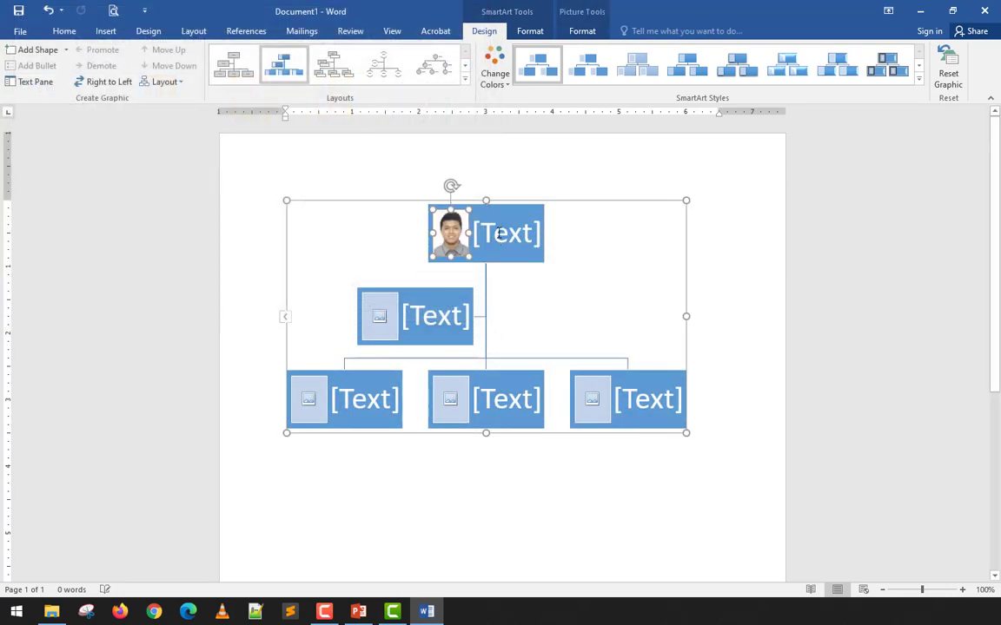
# Step: Type a person's name and the title President in the top box
pyautogui.write('Remarkk')
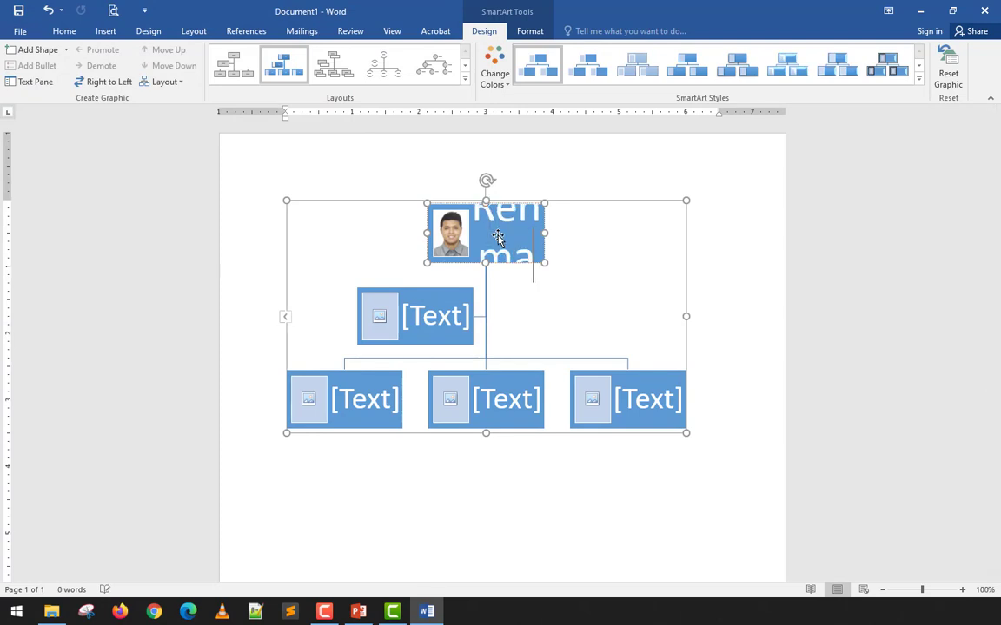
pyautogui.press('BackSpace')
pyautogui.write('Salalila ')
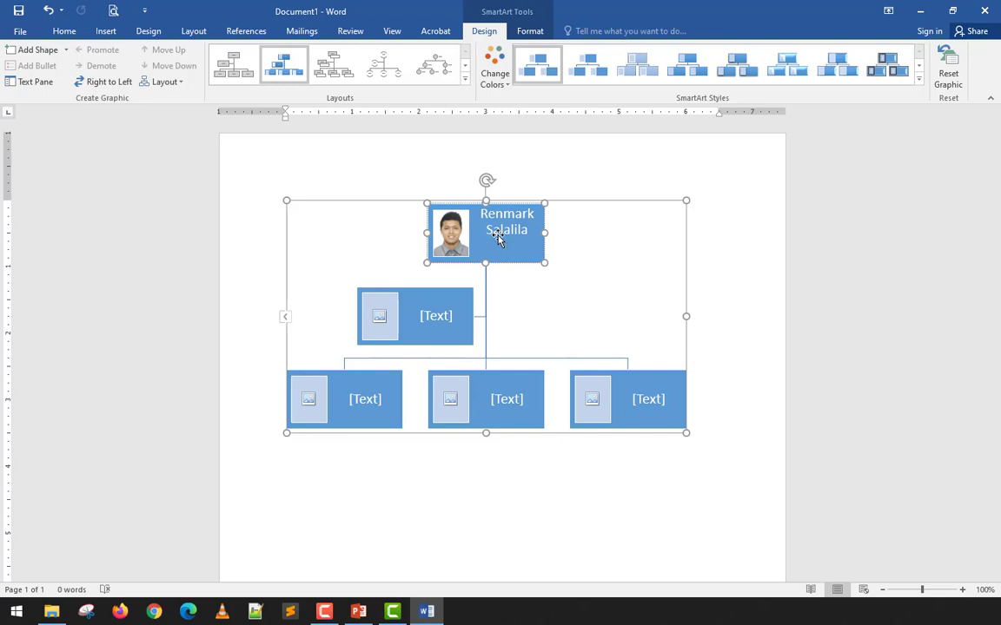
pyautogui.write('Preso')
pyautogui.press('BackSpace')
pyautogui.write('ident')
# Step: Widen the top box and move the photo to its left edge
pyautogui.moveTo(544, 229); pyautogui.dragTo(588, 231)
pyautogui.moveTo(450, 233); pyautogui.dragTo(403, 231)
pyautogui.click(635, 302)
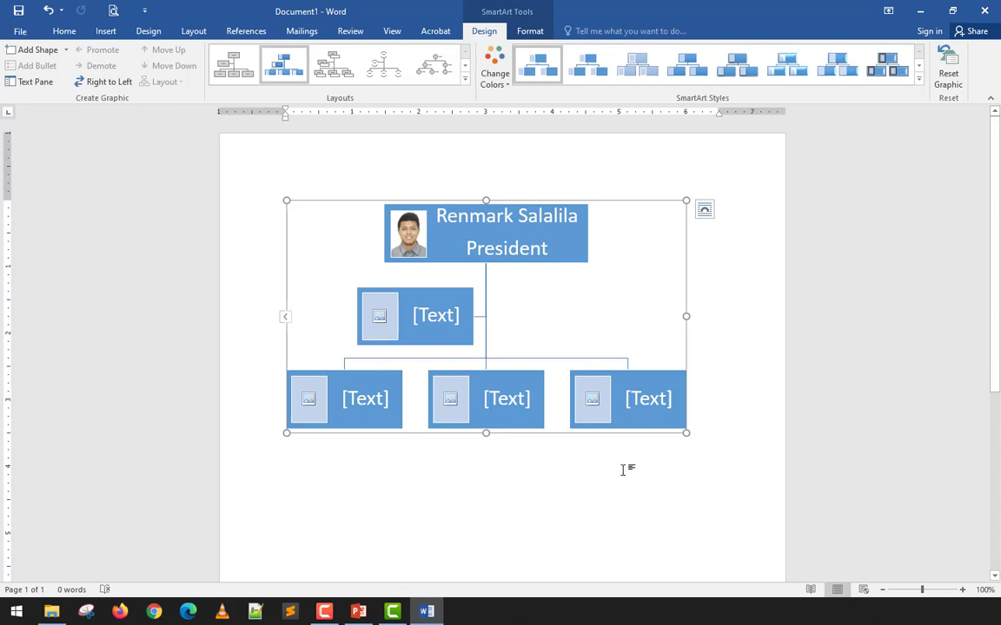
# Step: Select every shape of the org chart and delete it
pyautogui.press('ctrl')
pyautogui.hotkey('ctrl', 'a')
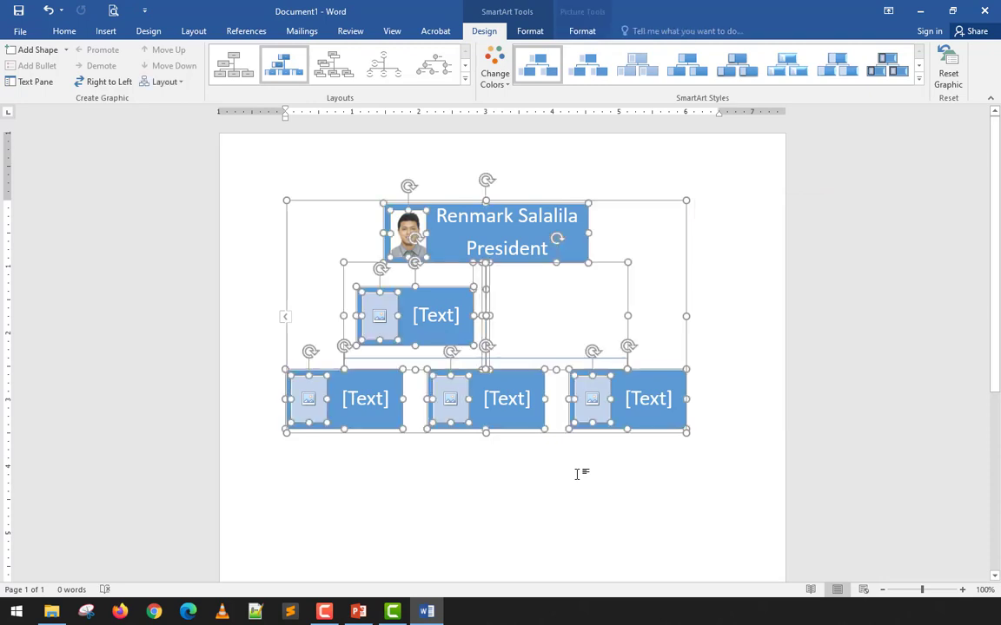
pyautogui.press('Delete')
pyautogui.press('Delete')
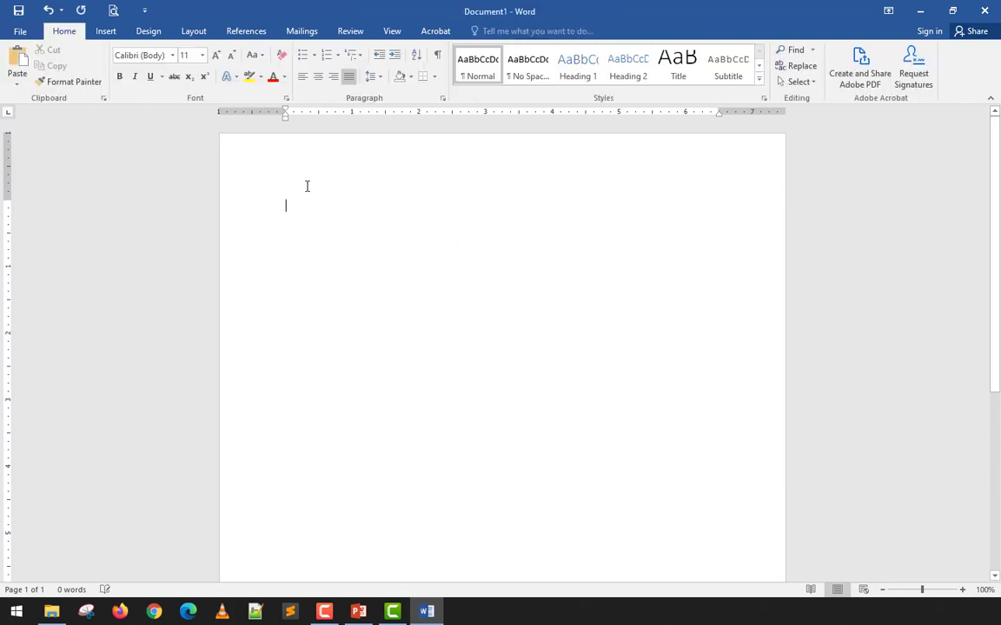
# Step: Insert a Basic Cycle SmartArt graphic from the Cycle category
pyautogui.click(102, 32)
pyautogui.click(224, 73)
pyautogui.click(321, 255)
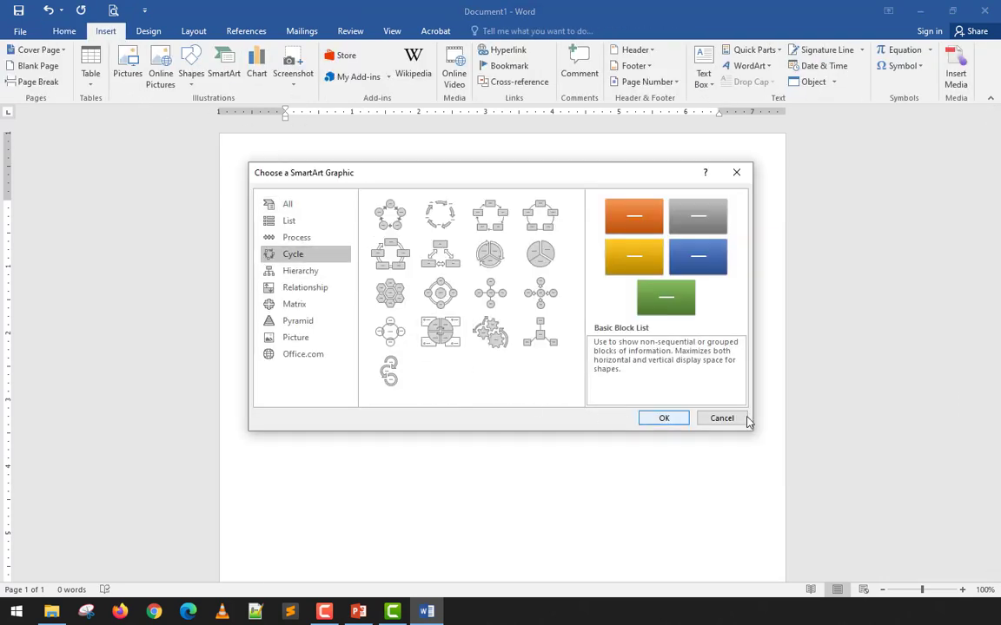
pyautogui.click(664, 418)
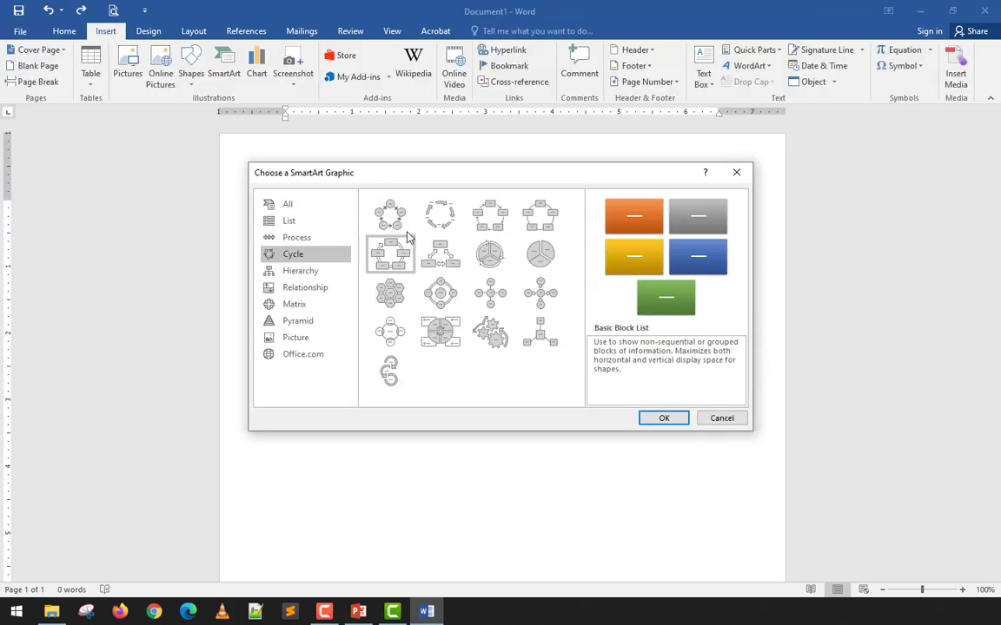
pyautogui.click(390, 214)
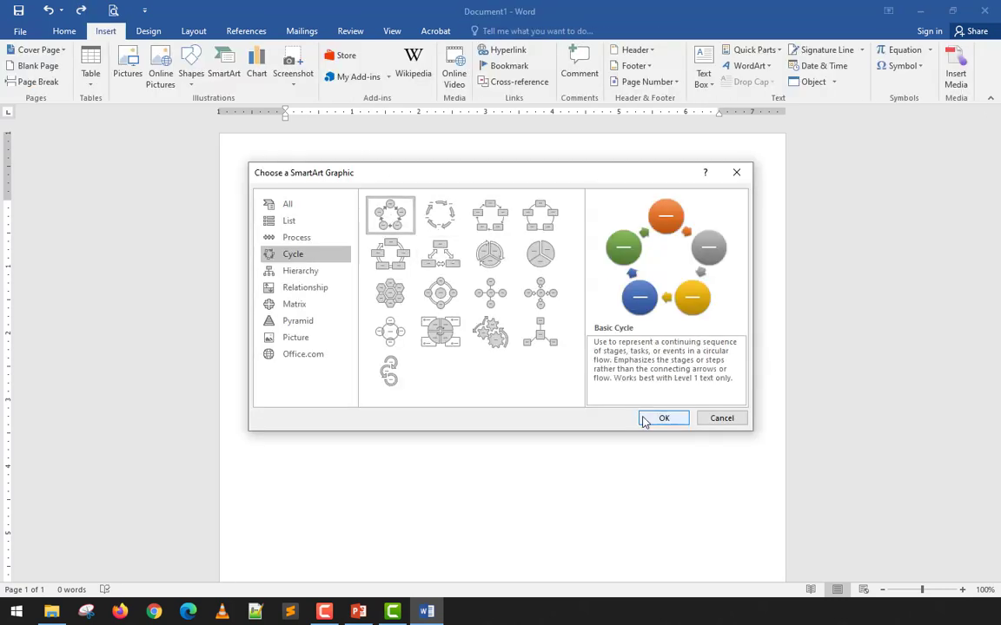
pyautogui.click(664, 419)
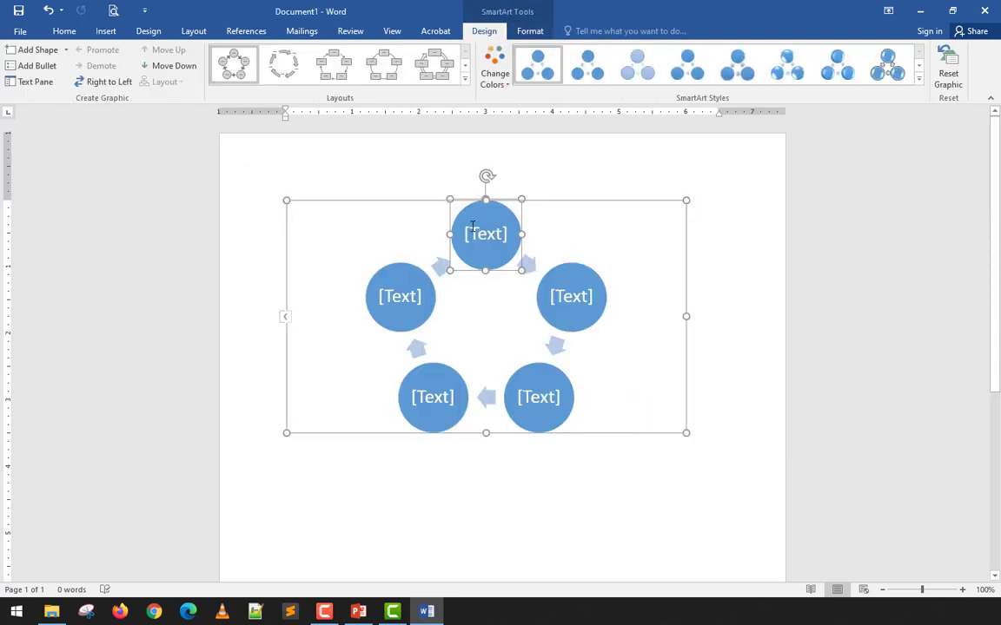
# Step: Select the cycle's top circle and open the Text Pane from SmartArt Design
pyautogui.click(484, 233)
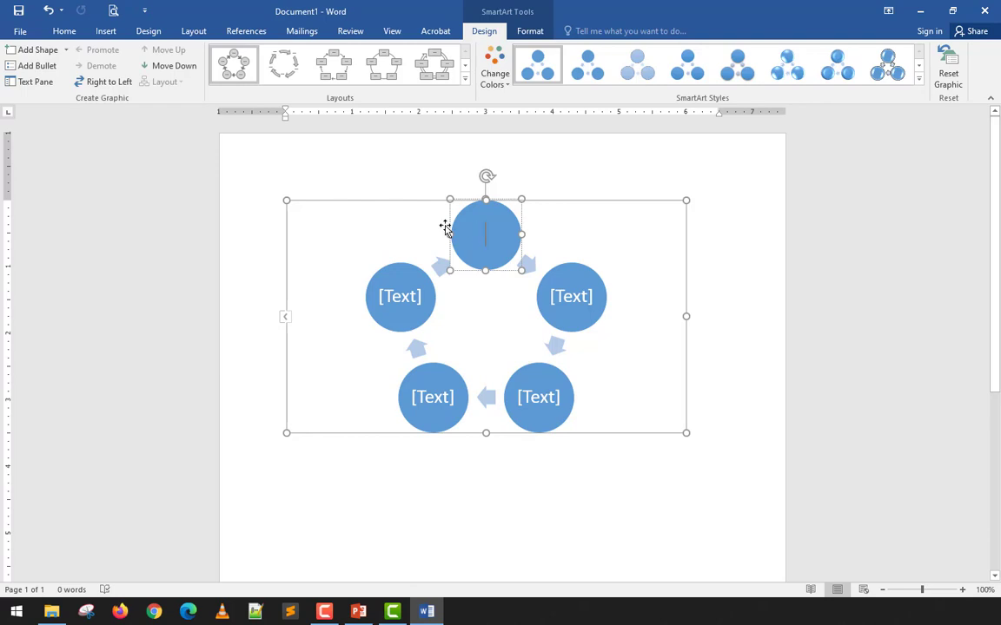
pyautogui.click(50, 232)
pyautogui.click(475, 236)
pyautogui.click(475, 236)
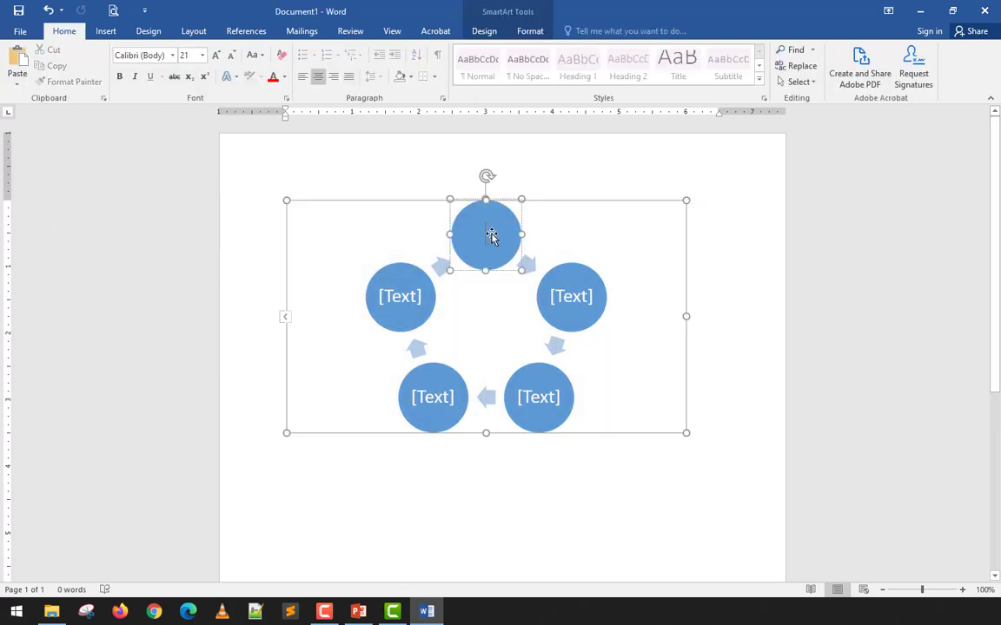
pyautogui.click(483, 29)
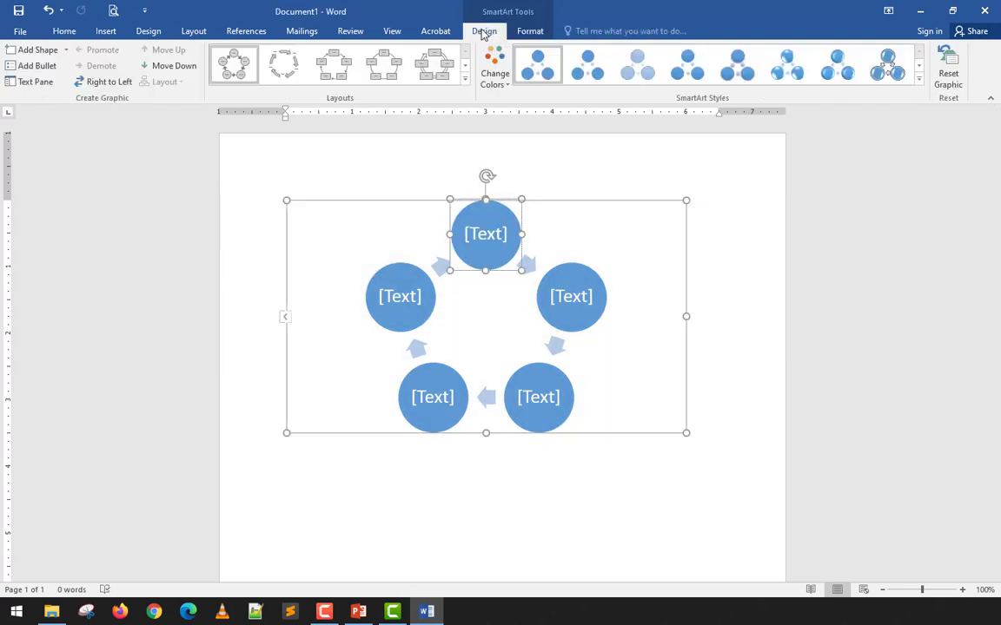
pyautogui.click(34, 84)
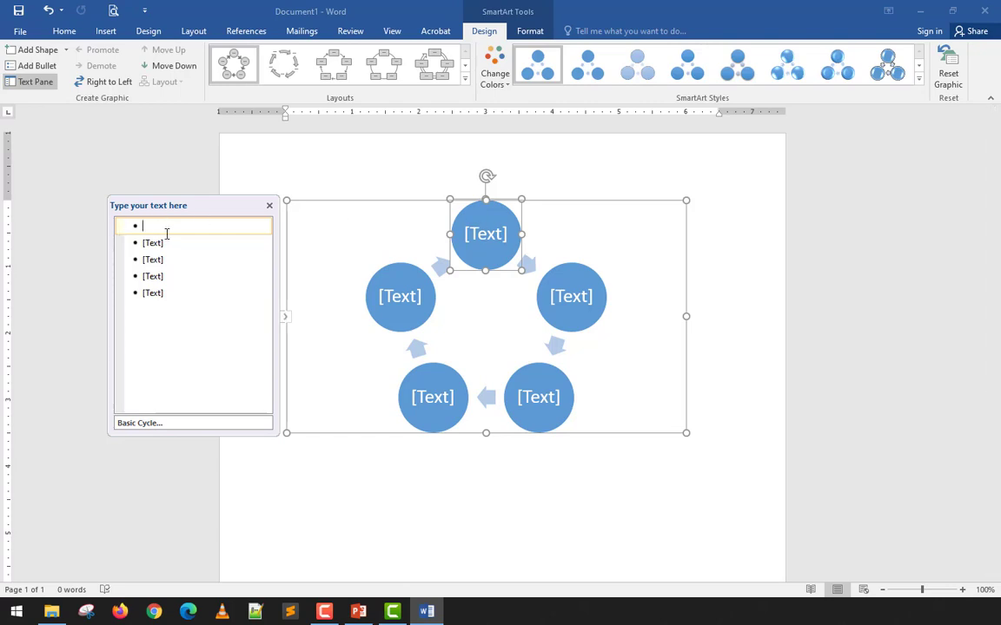
# Step: Label the first five bullets Word 1 through Word 5
pyautogui.write('Word 1')
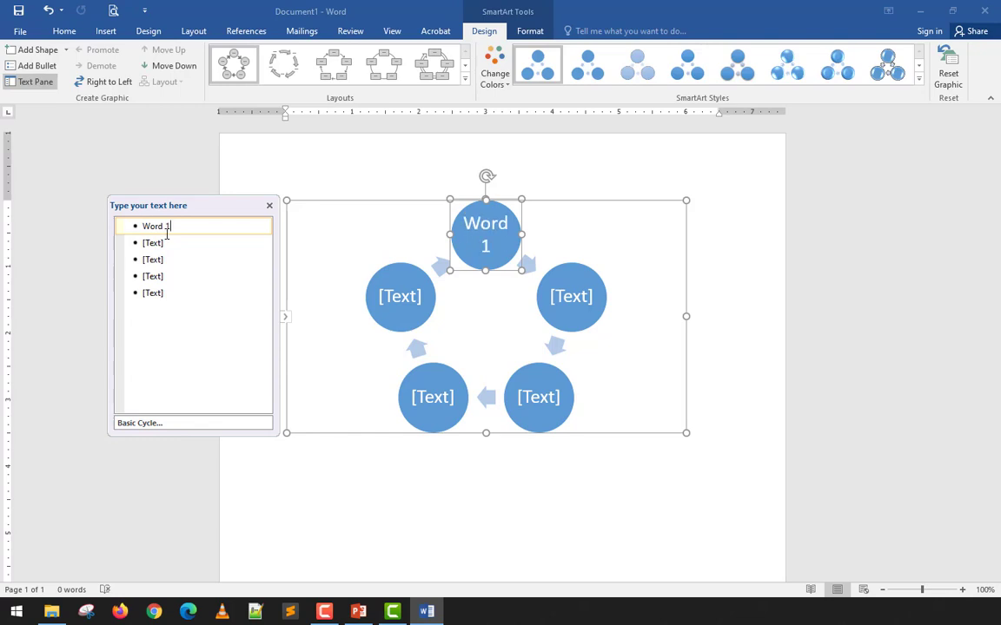
pyautogui.hotkey('shift', 'Home')
pyautogui.hotkey('ctrl', 'c')
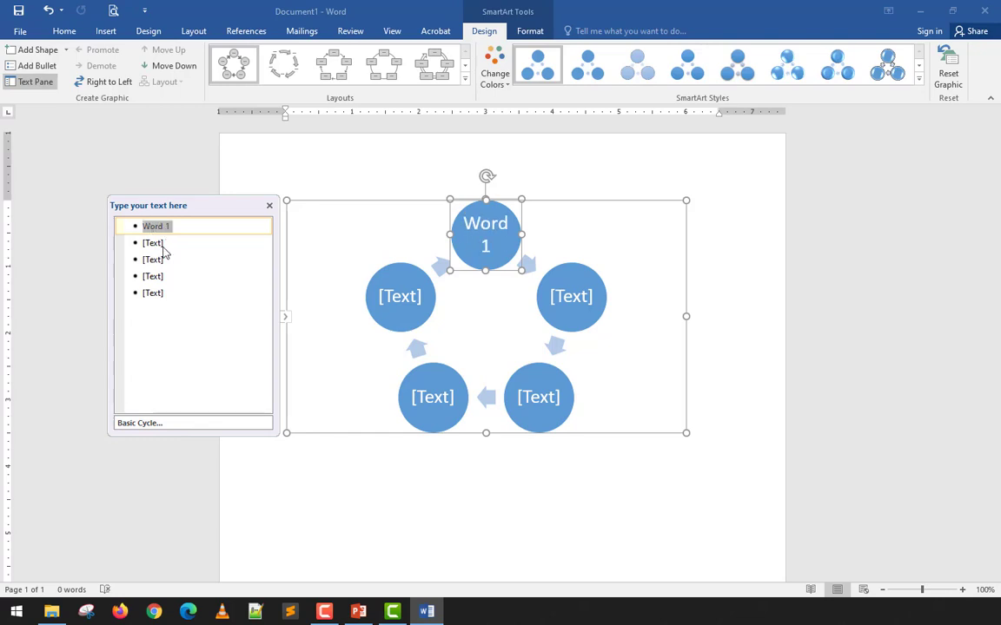
pyautogui.click(171, 242)
pyautogui.hotkey('ctrl', 'v')
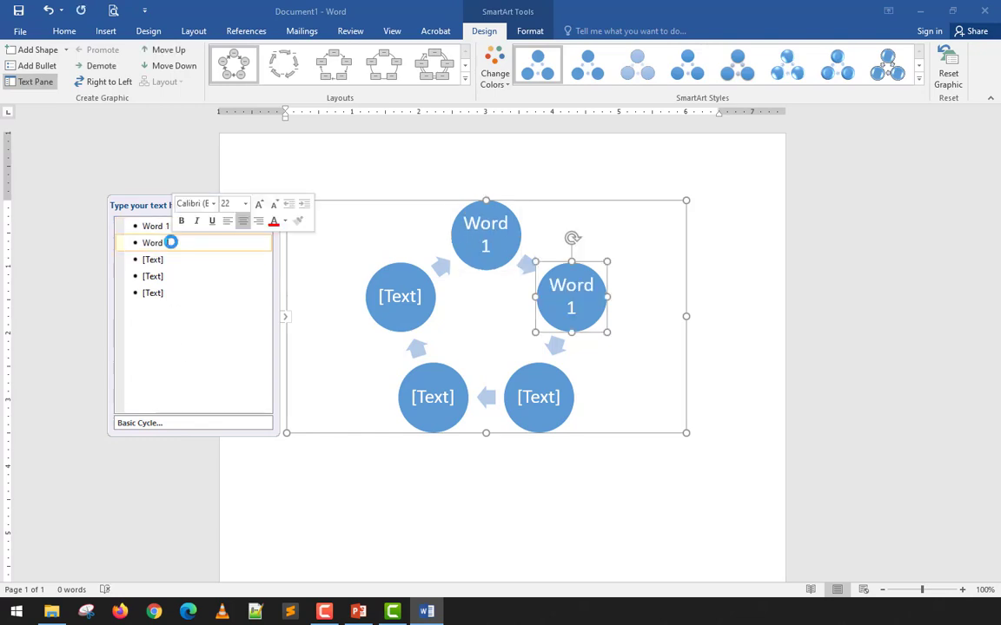
pyautogui.press('BackSpace')
pyautogui.write('2')
pyautogui.press('Down')
pyautogui.hotkey('ctrl', 'v')
pyautogui.press('BackSpace')
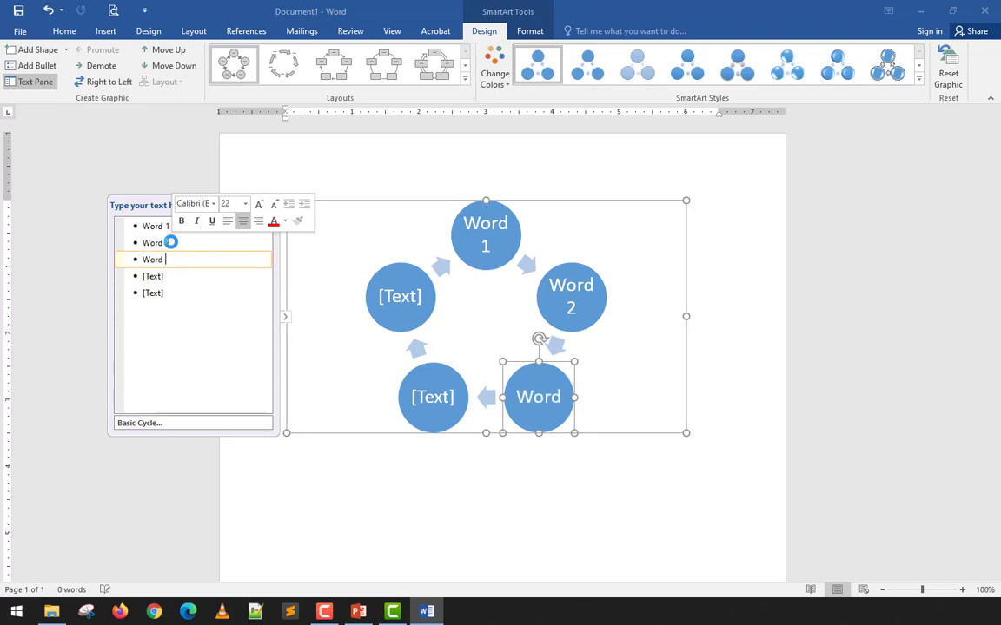
pyautogui.write('3')
pyautogui.press('Down')
pyautogui.hotkey('ctrl', 'v')
pyautogui.press('BackSpace')
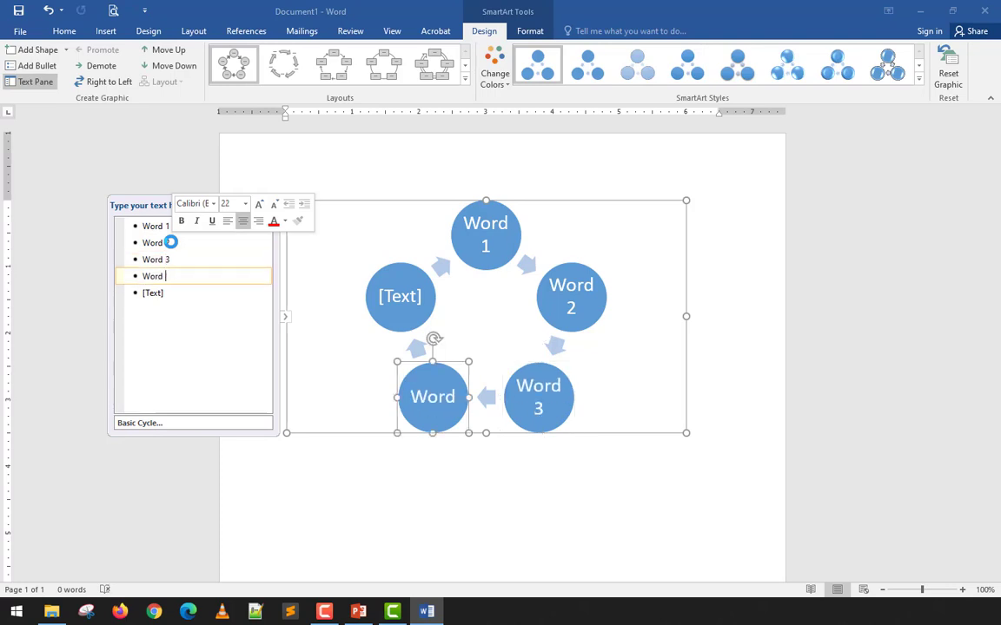
pyautogui.write('4')
pyautogui.press('Down')
pyautogui.hotkey('ctrl', 'v')
pyautogui.press('BackSpace')
pyautogui.write('5')
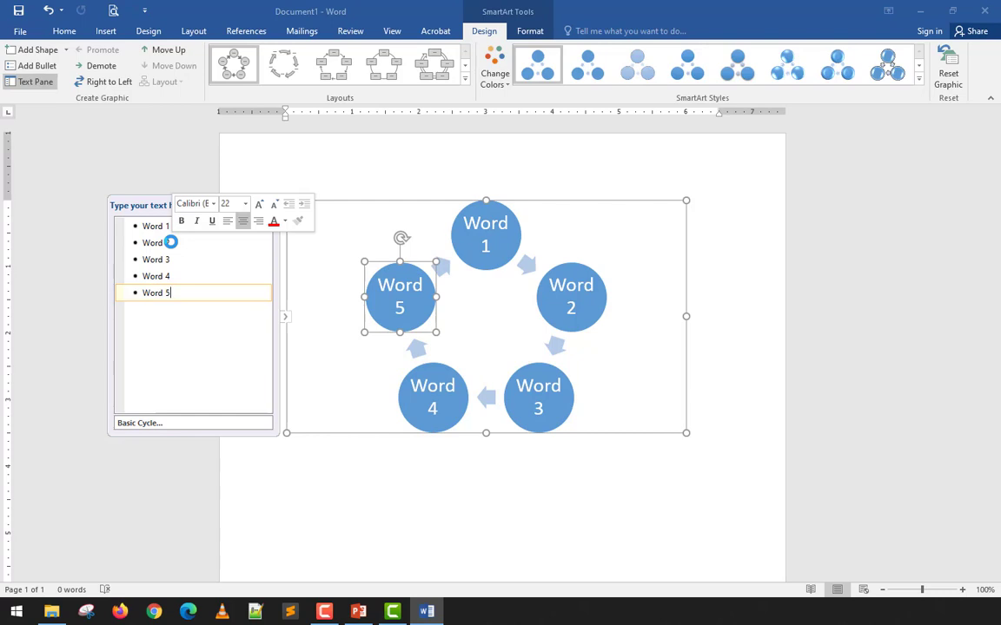
# Step: Add sixth and seventh entries labelled Word 6 and Word 7
pyautogui.press('Return')
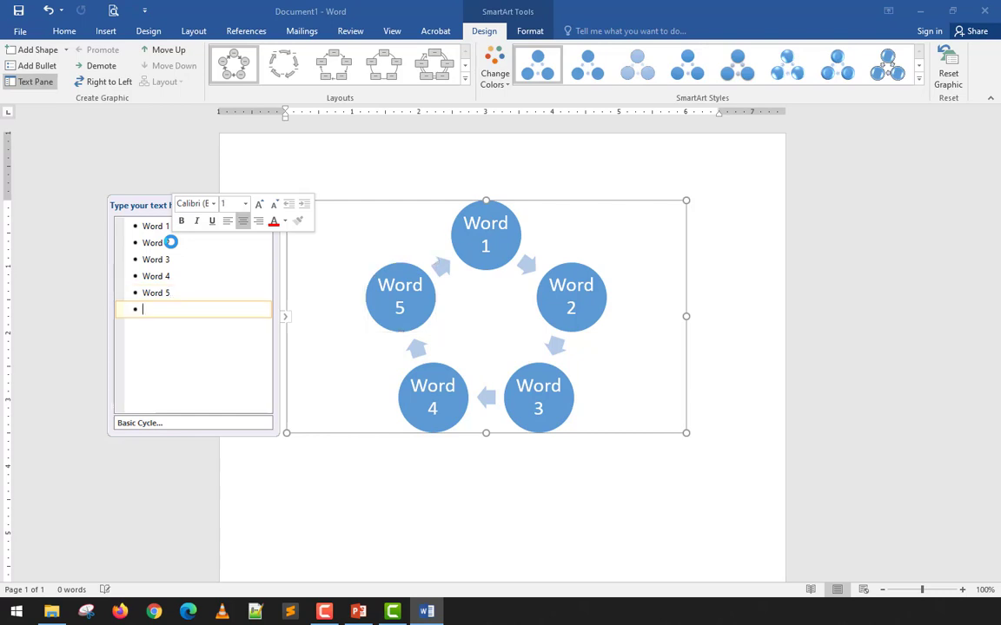
pyautogui.hotkey('ctrl', 'v')
pyautogui.press('BackSpace')
pyautogui.write('6')
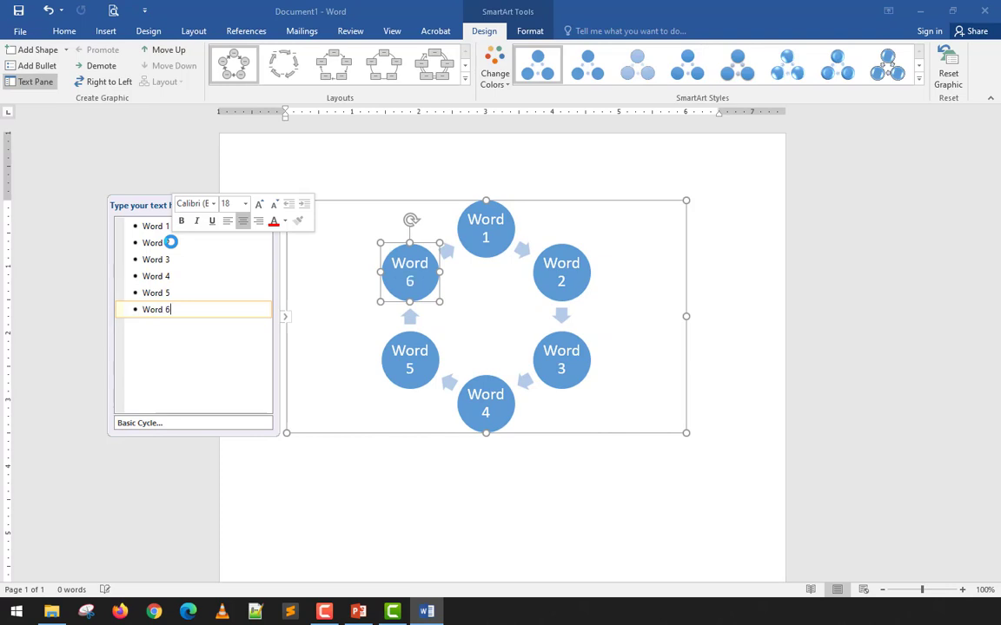
pyautogui.click(39, 51)
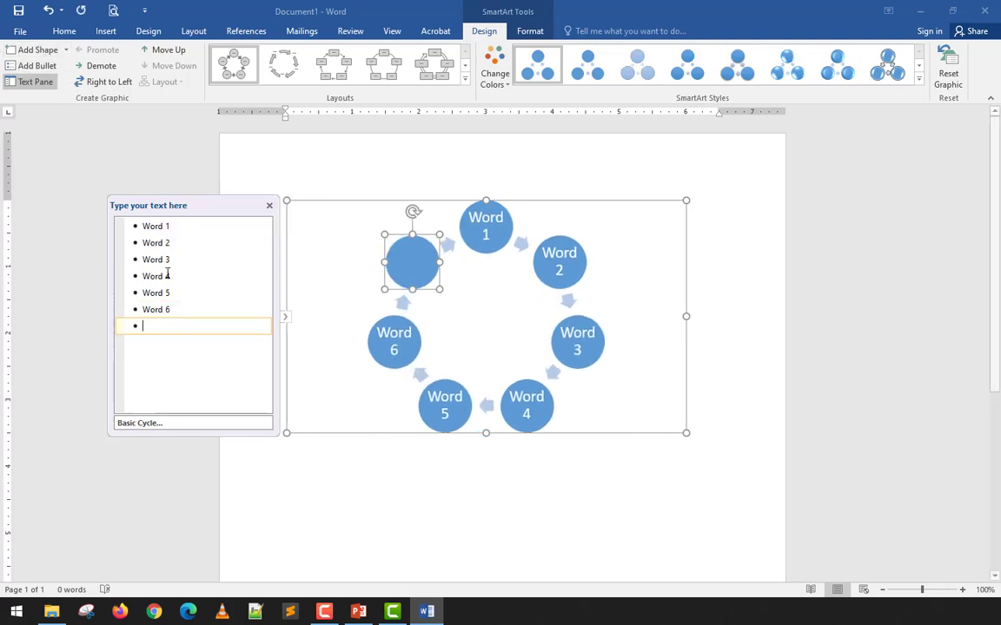
pyautogui.hotkey('ctrl', 'v')
pyautogui.press('BackSpace')
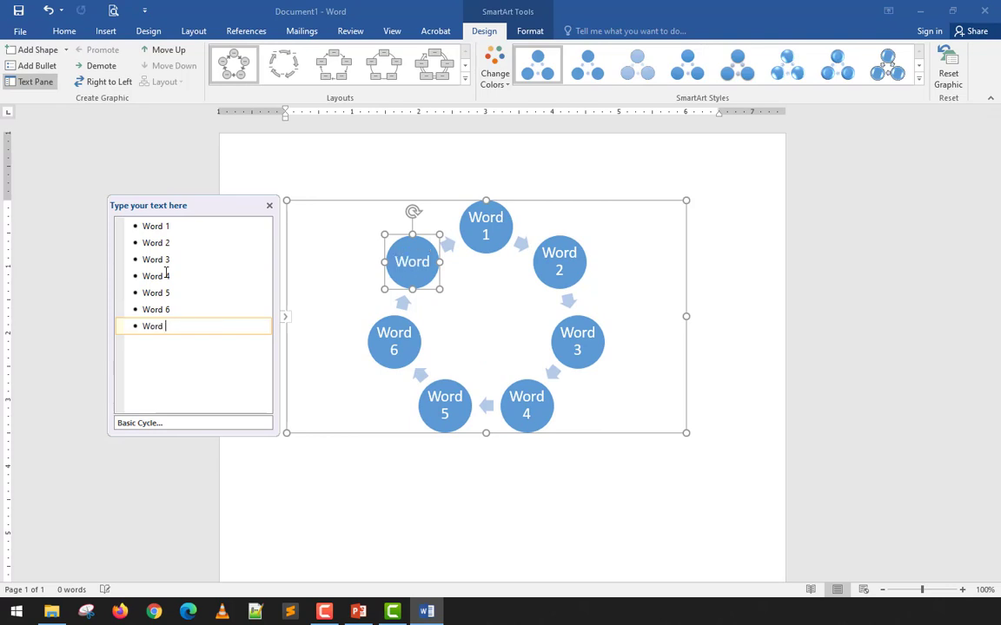
pyautogui.write('7')
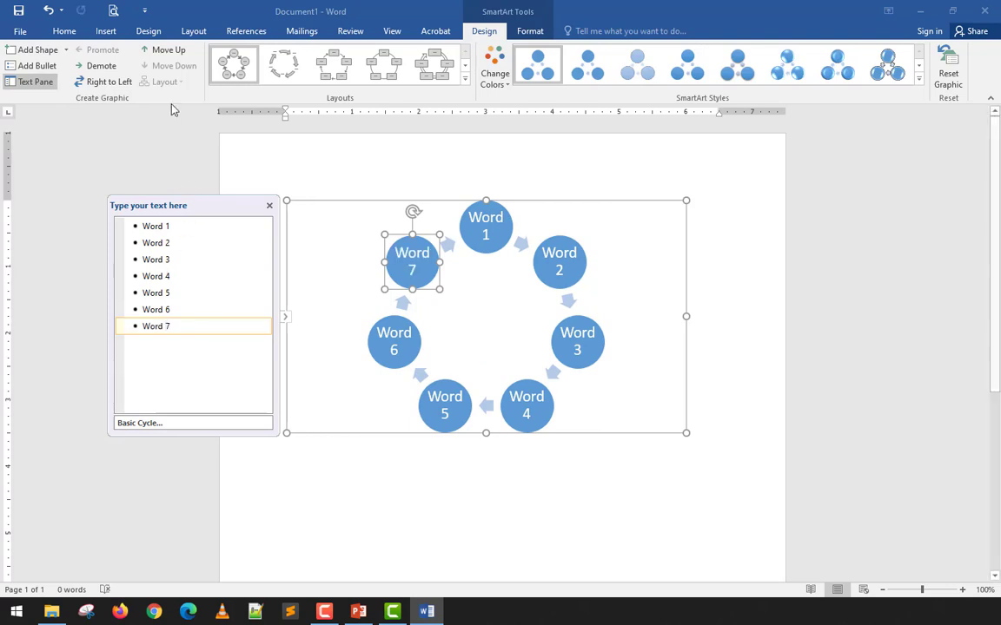
# Step: Delete Word 5, 6 and 7, demote Word 4 under Word 3, and close the pane
pyautogui.moveTo(180, 328); pyautogui.dragTo(33, 325)
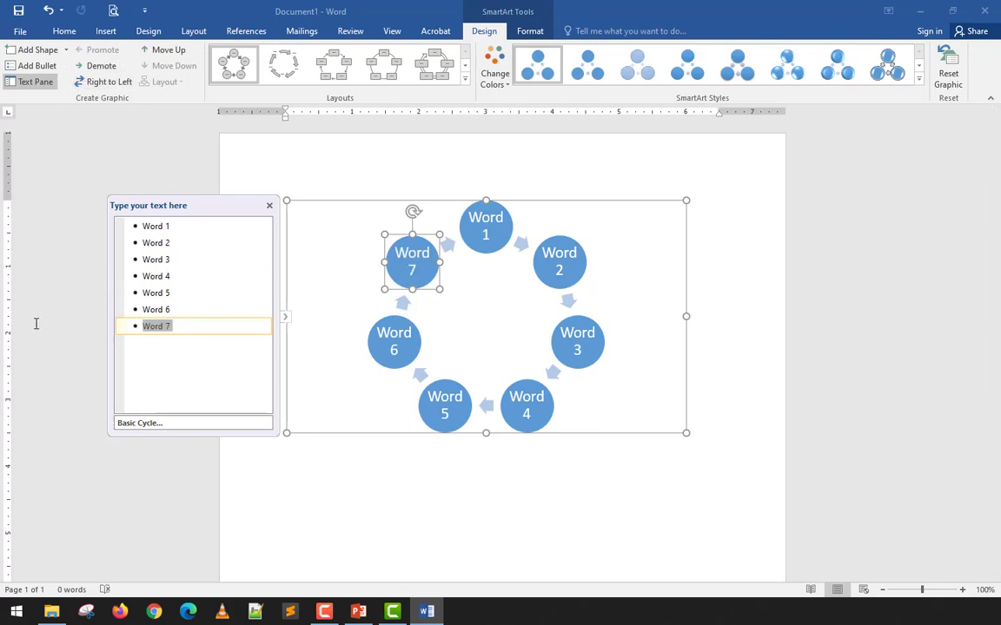
pyautogui.press('BackSpace')
pyautogui.press('BackSpace')
pyautogui.moveTo(234, 301); pyautogui.dragTo(210, 288)
pyautogui.press('BackSpace')
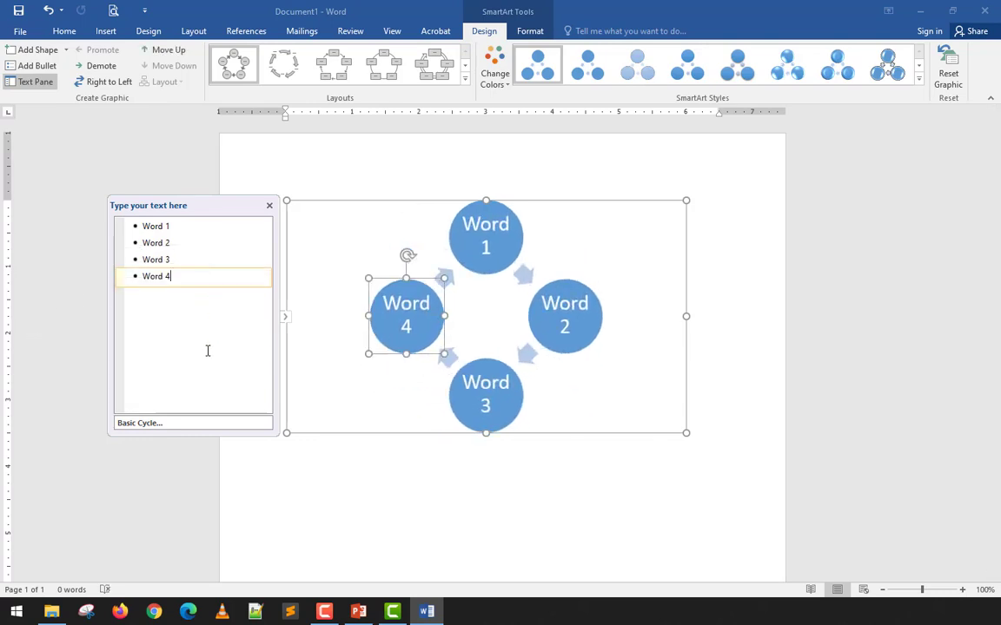
pyautogui.click(100, 65)
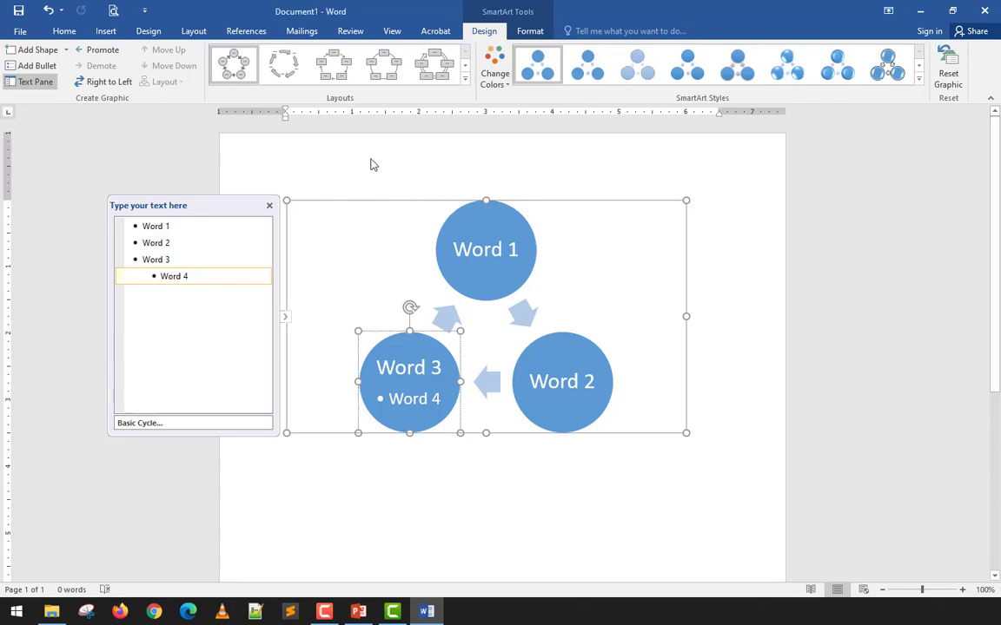
pyautogui.click(270, 206)
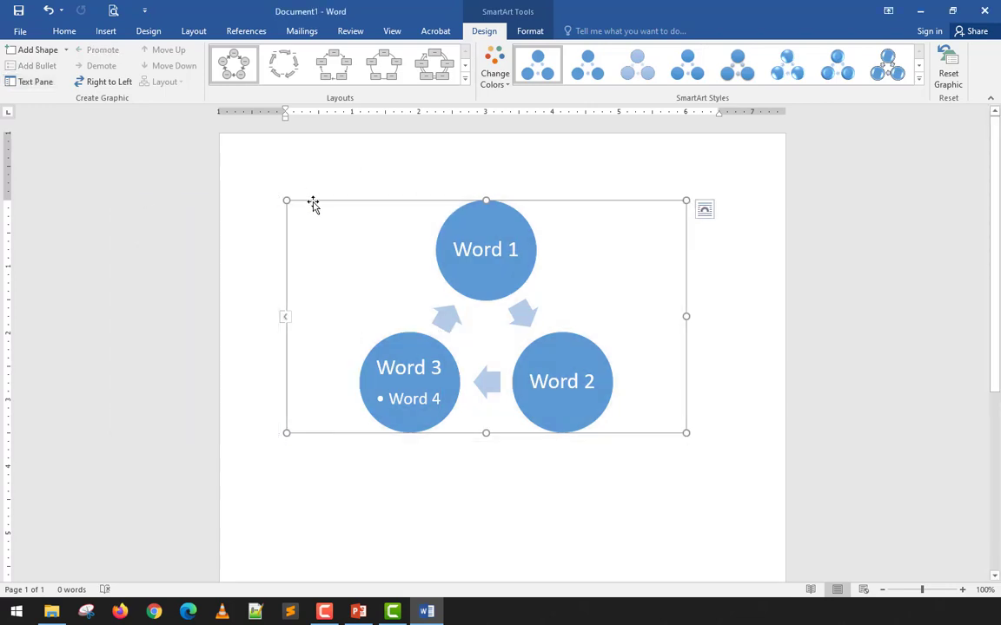
# Step: Replace the cycle diagram with an Organization Chart from the Hierarchy category
pyautogui.press('Delete')
pyautogui.click(105, 32)
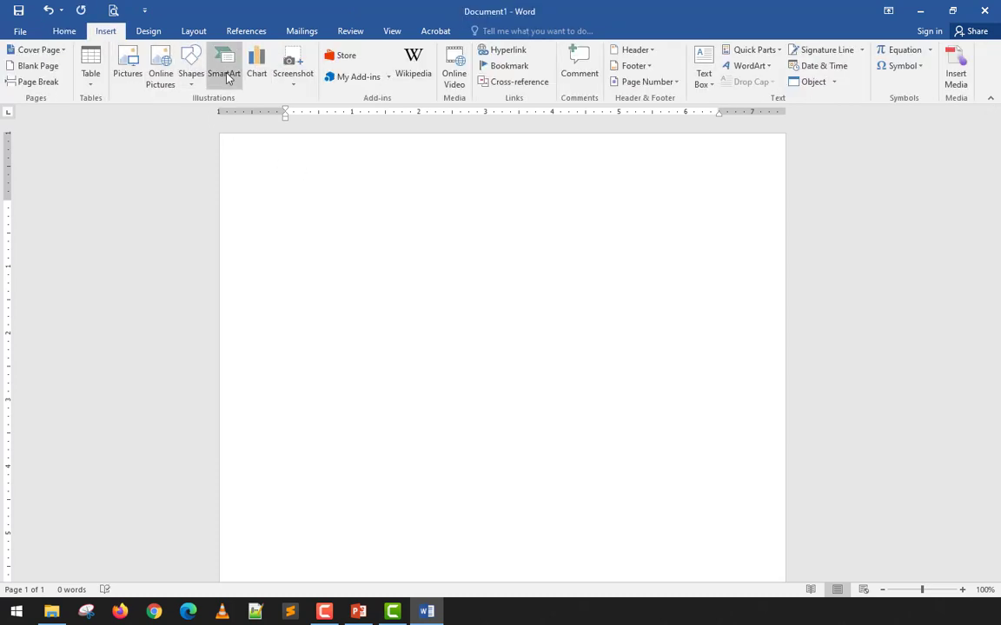
pyautogui.click(227, 78)
pyautogui.click(296, 271)
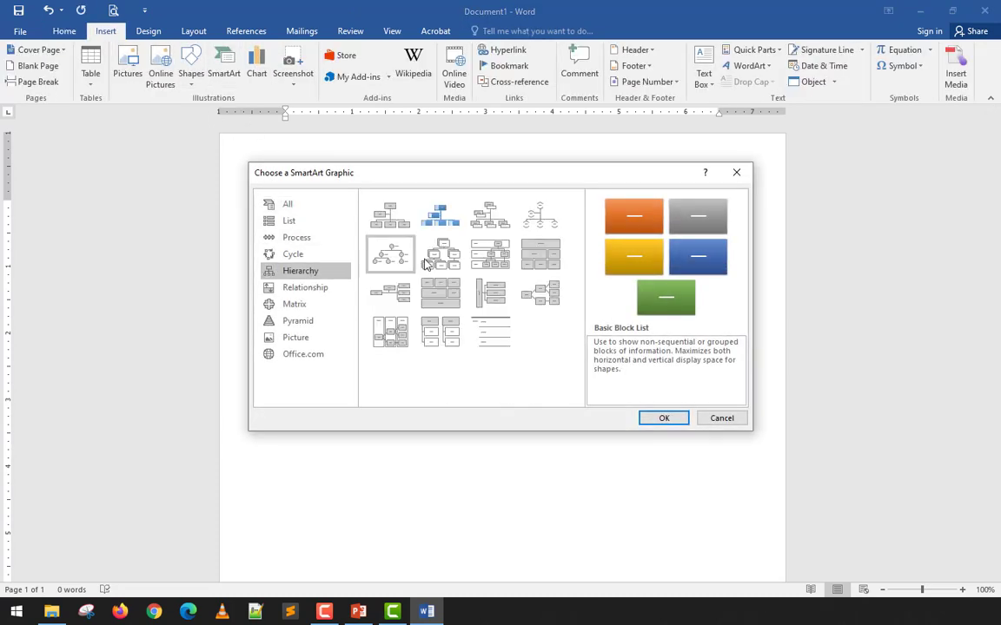
pyautogui.click(389, 214)
pyautogui.click(664, 417)
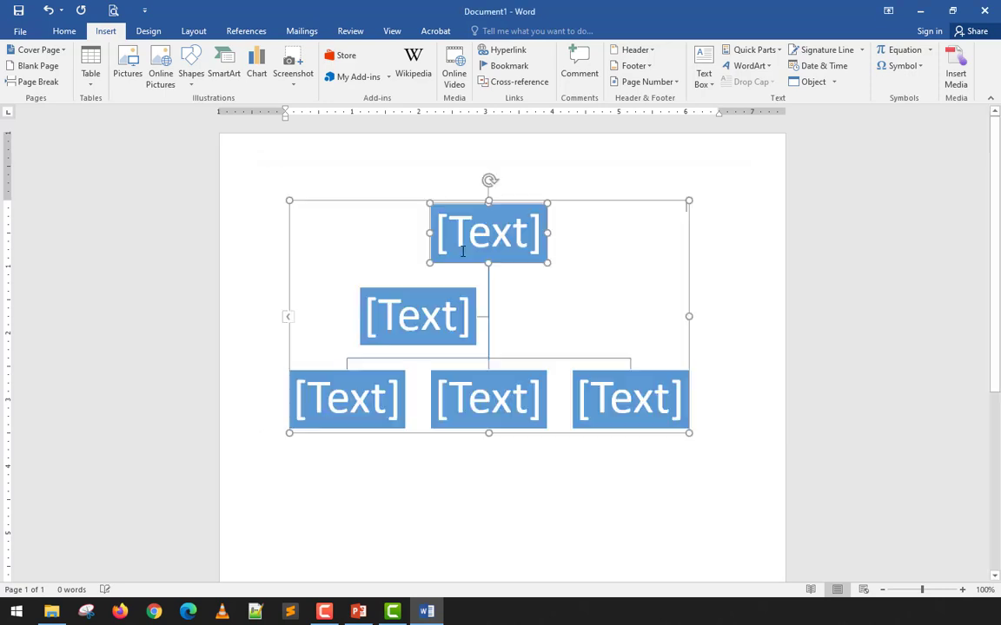
# Step: Label the boxes President, VP, Secretary, Treasurer and Auditor
pyautogui.click(480, 240)
pyautogui.write('Pres')
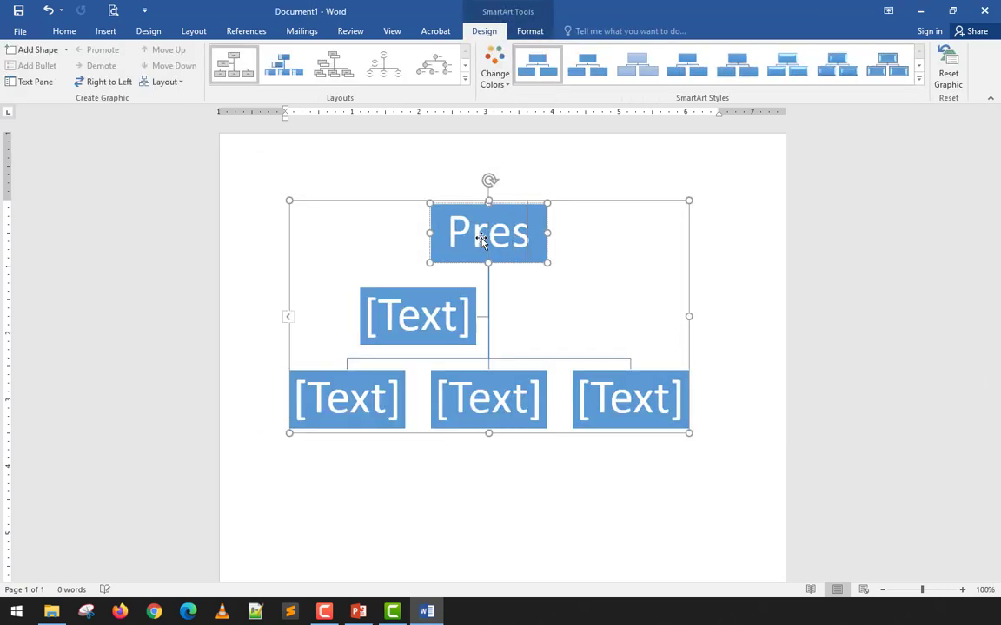
pyautogui.write('ident')
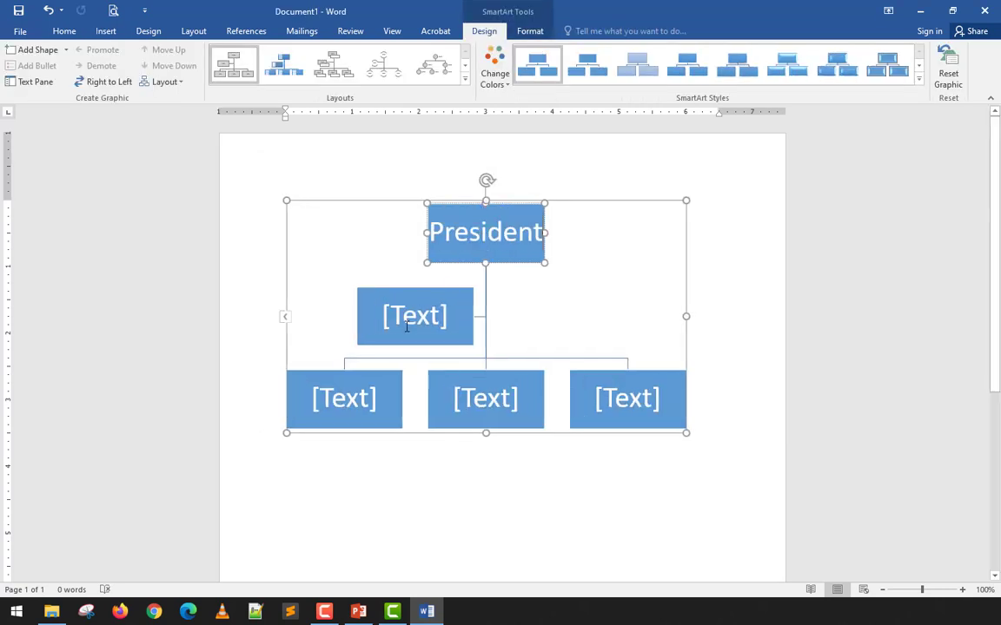
pyautogui.click(406, 326)
pyautogui.write('VP')
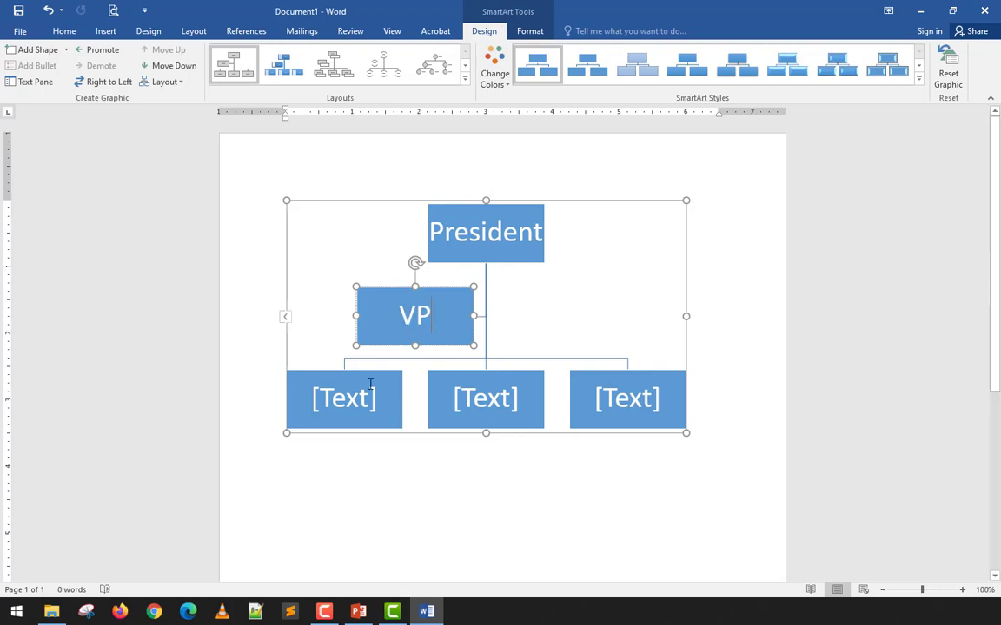
pyautogui.click(364, 398)
pyautogui.write('Sect')
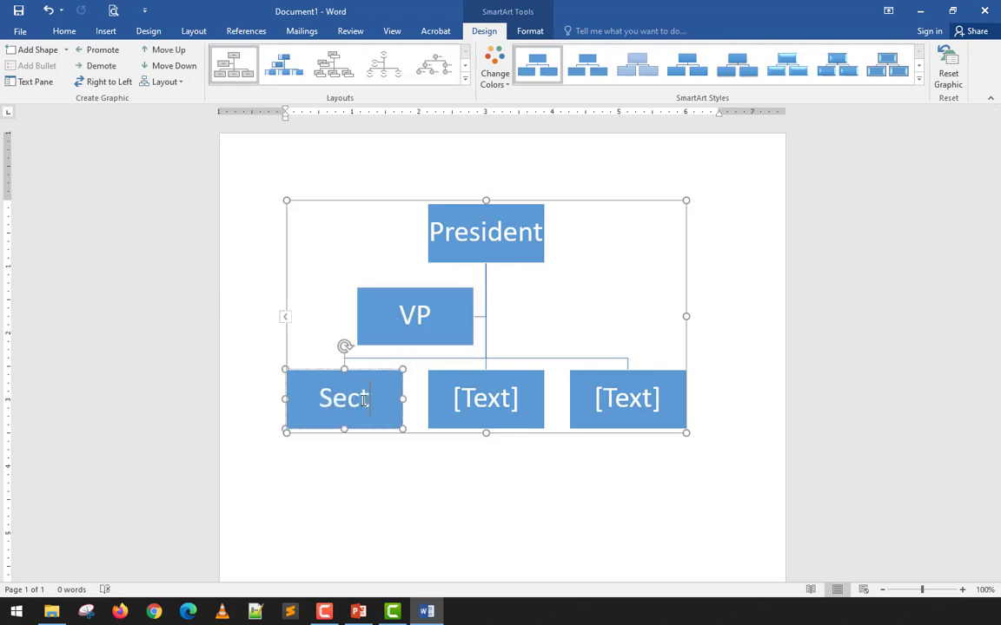
pyautogui.press('BackSpace')
pyautogui.write('retary')
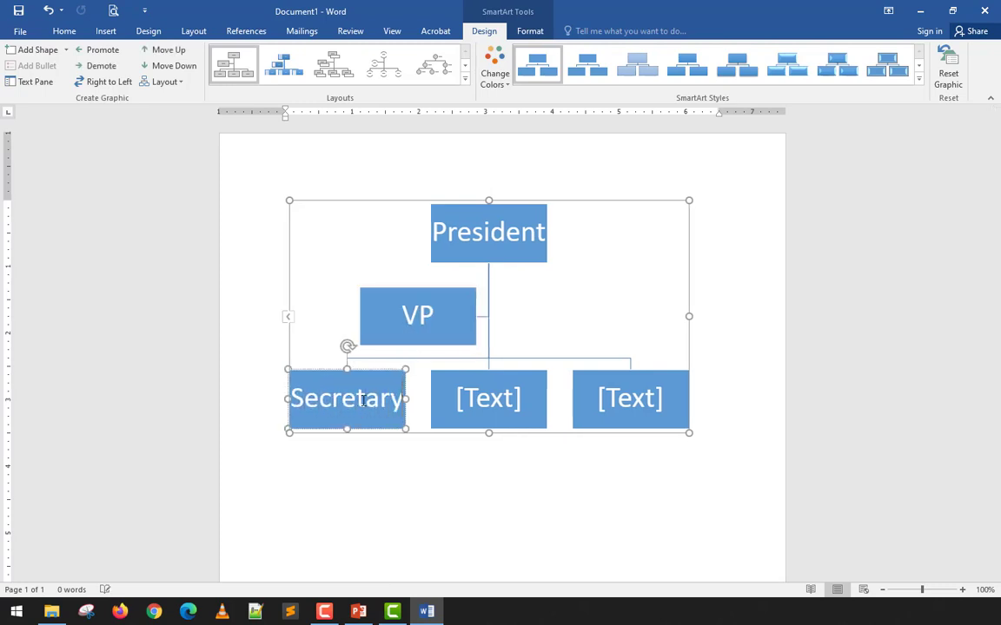
pyautogui.click(488, 397)
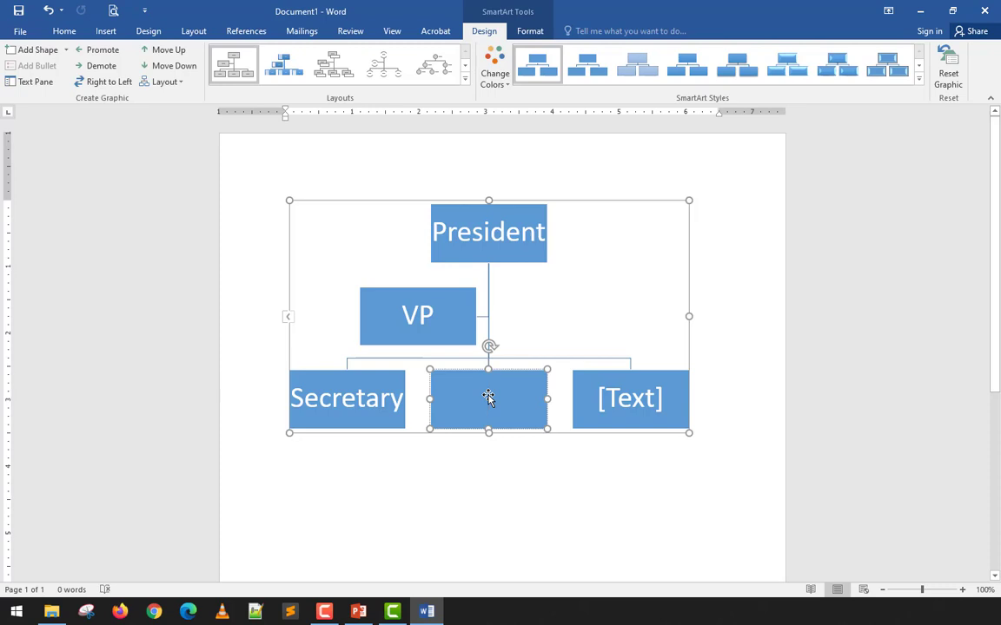
pyautogui.write('Treasurer')
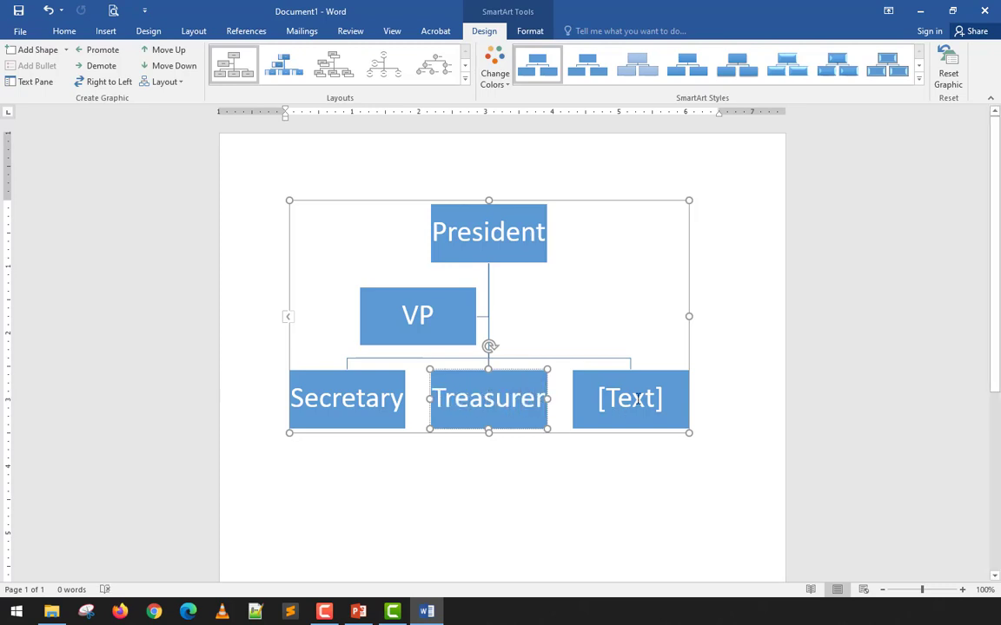
pyautogui.click(637, 399)
pyautogui.write('Audi')
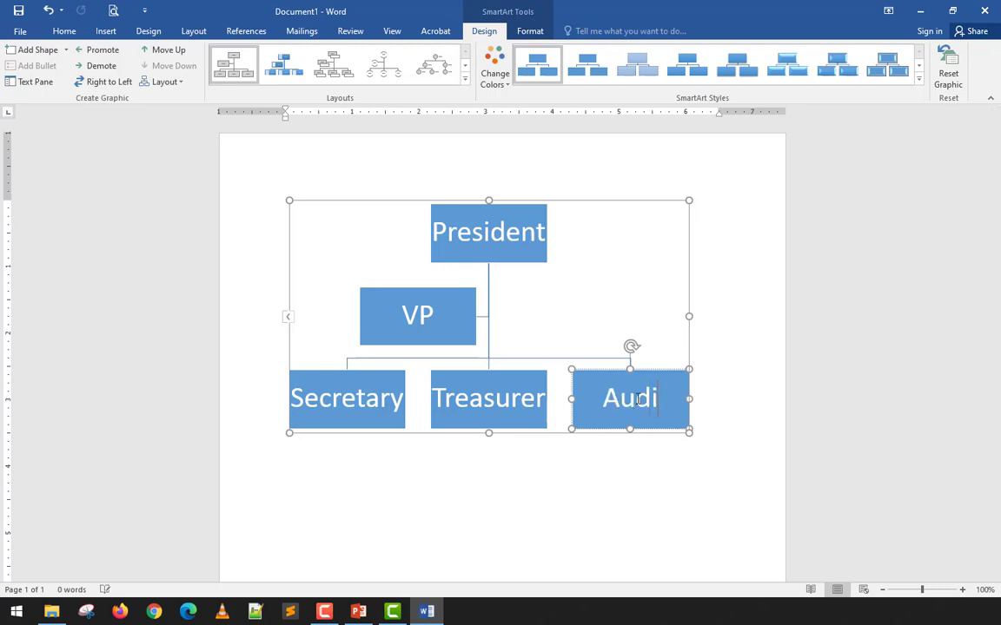
pyautogui.write('tor')
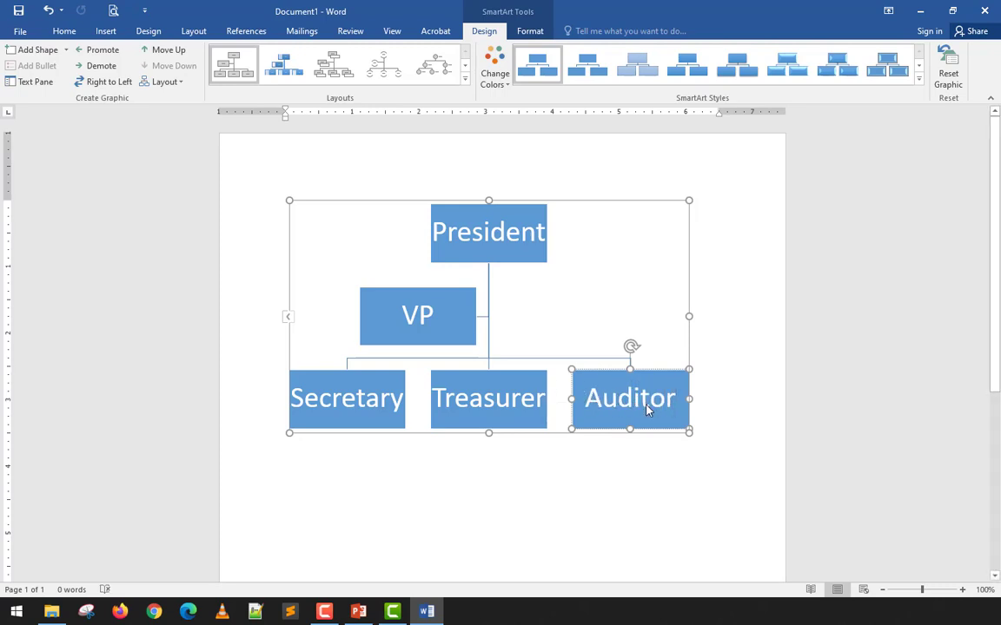
# Step: Add PRO and Muse & Escort as new entries after Auditor
pyautogui.click(33, 51)
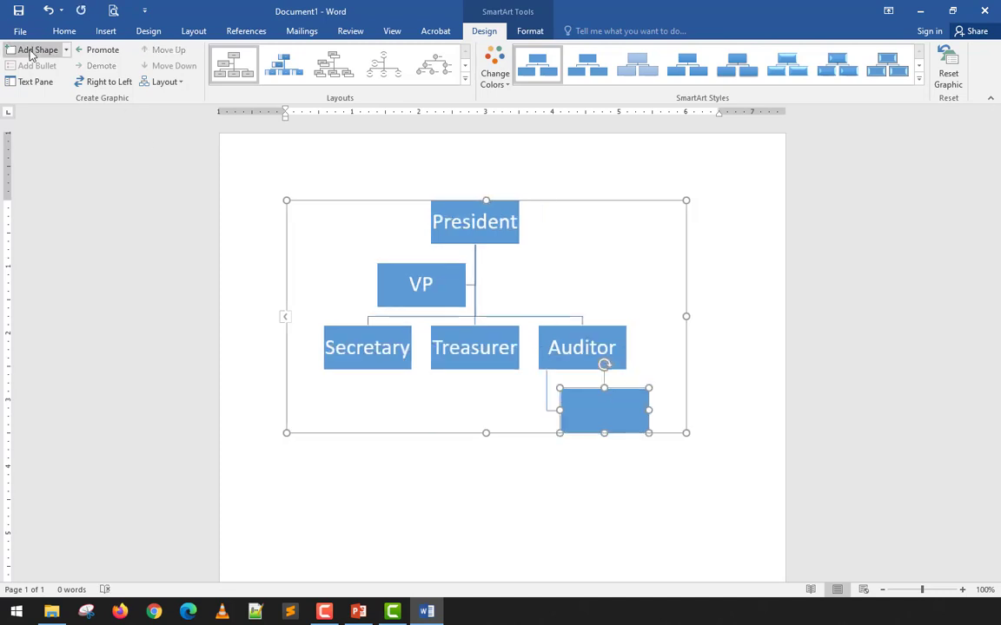
pyautogui.hotkey('ctrl', 'z')
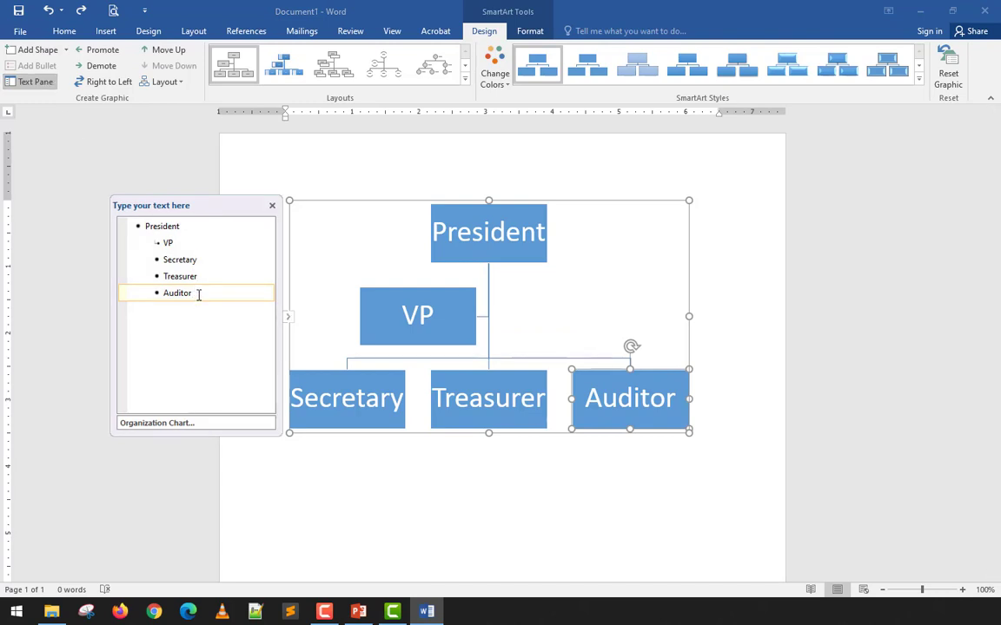
pyautogui.press('Return')
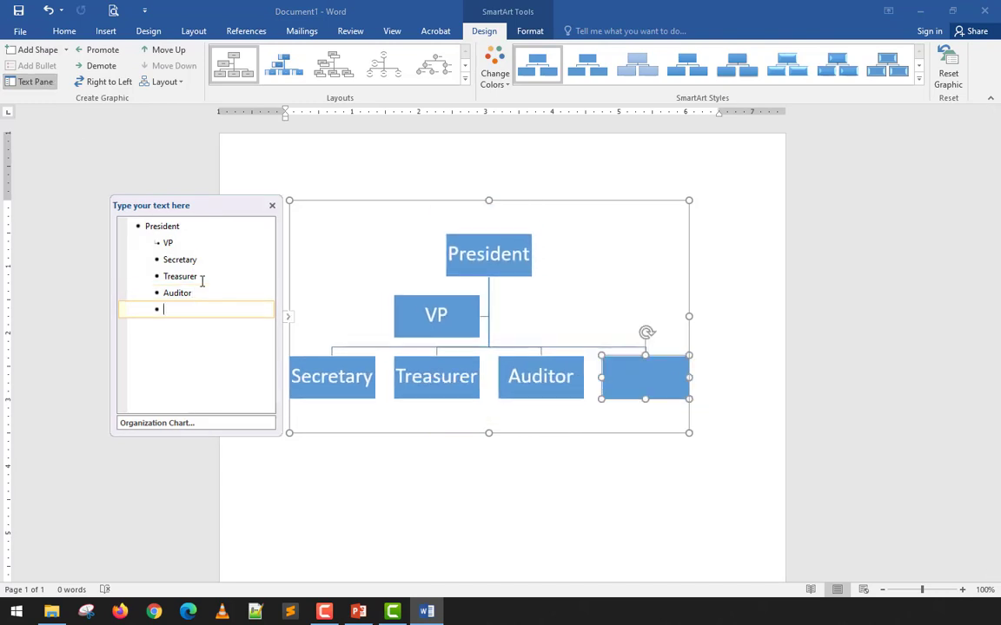
pyautogui.write('PRO')
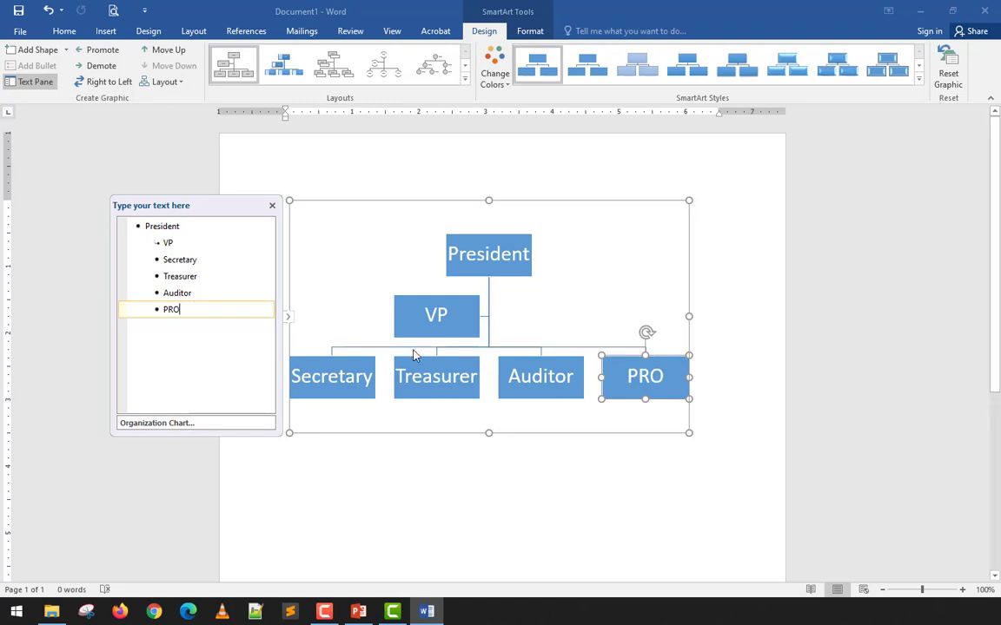
pyautogui.press('Return')
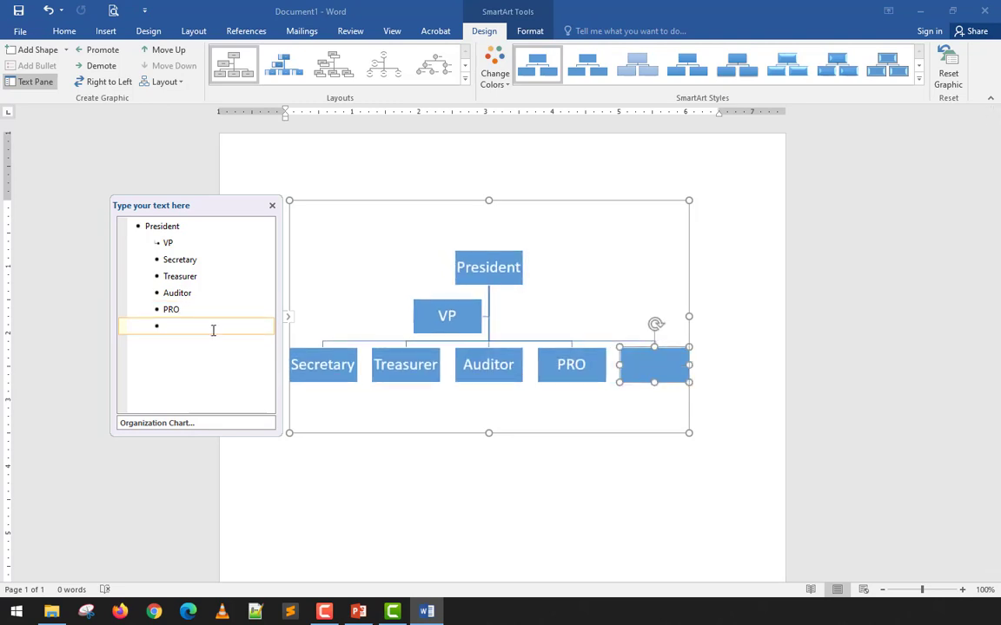
pyautogui.write('Muse & Escort')
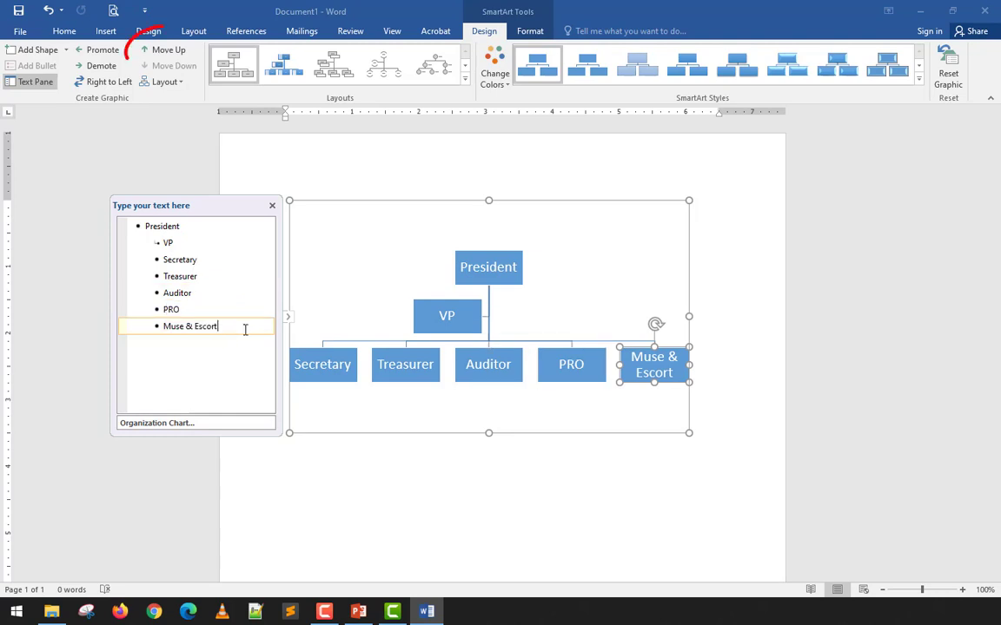
# Step: Move Muse & Escort up twice and demote it under Secretary
pyautogui.click(168, 50)
pyautogui.click(168, 49)
pyautogui.click(168, 50)
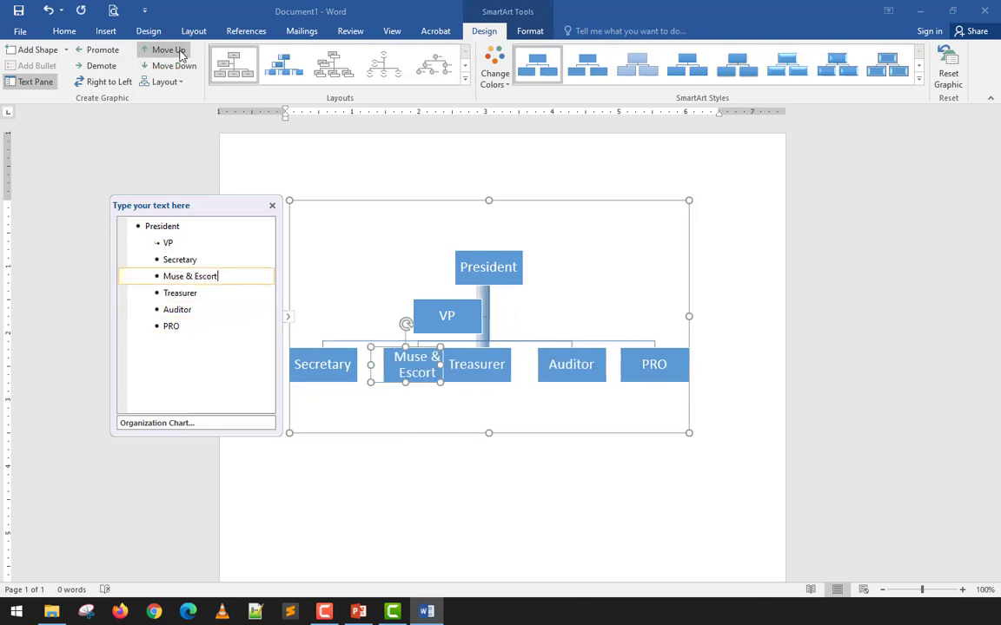
pyautogui.click(99, 66)
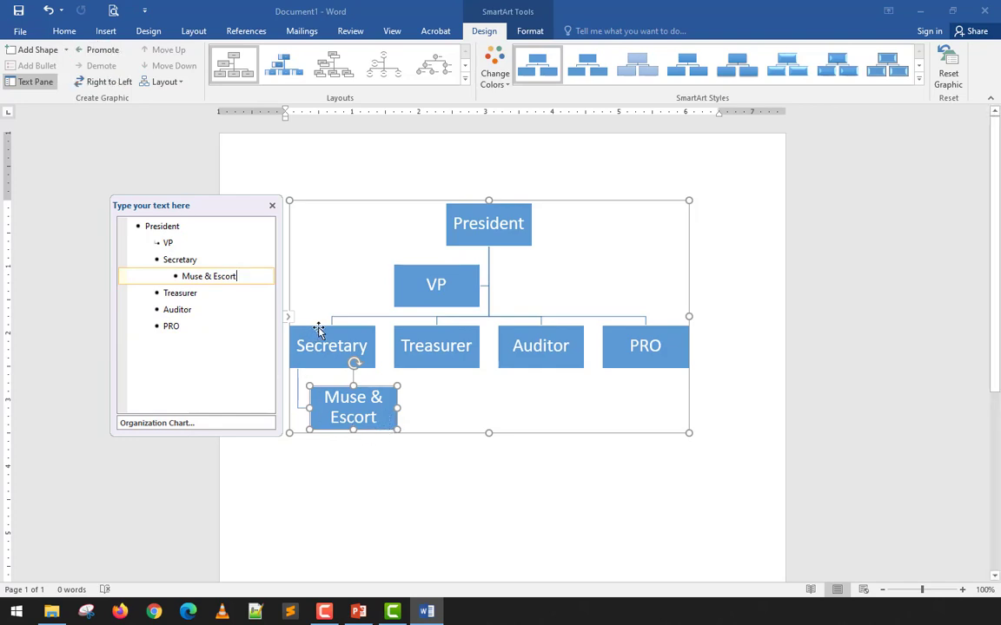
# Step: Promote Auditor, then demote it back under President beside Treasurer
pyautogui.click(511, 363)
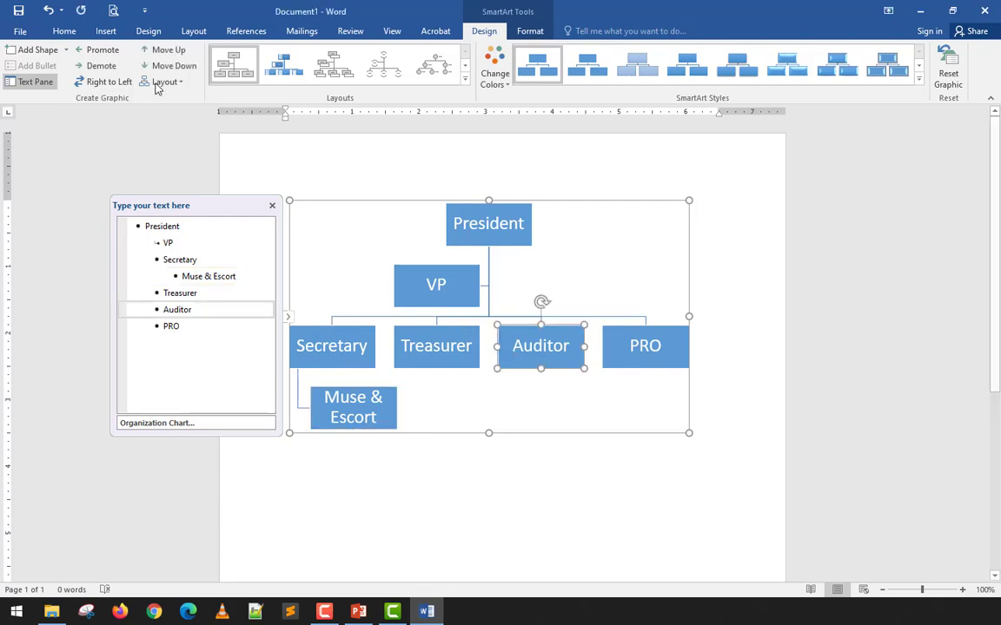
pyautogui.click(102, 50)
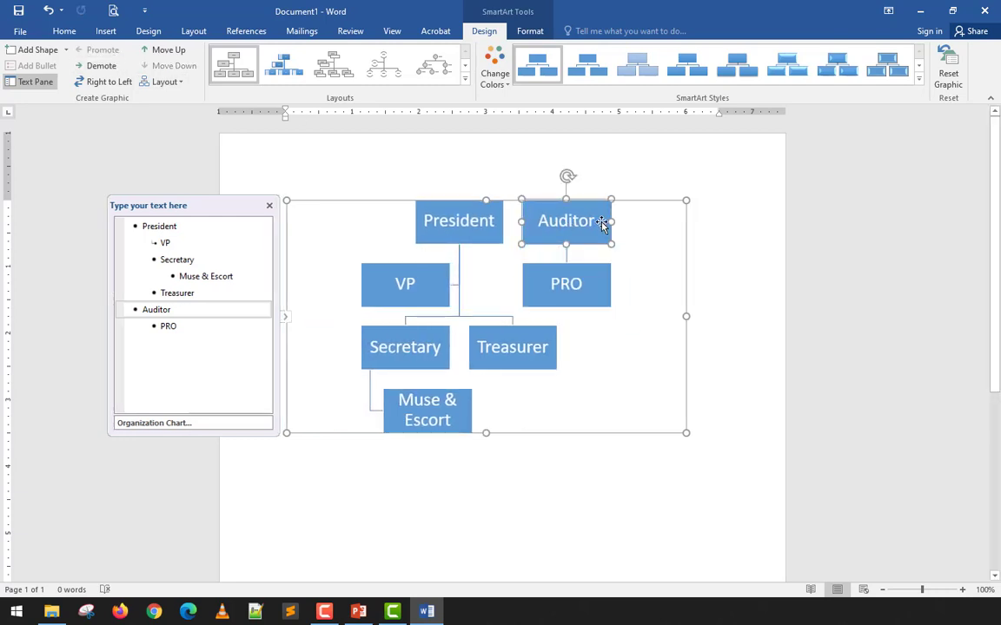
pyautogui.click(743, 294)
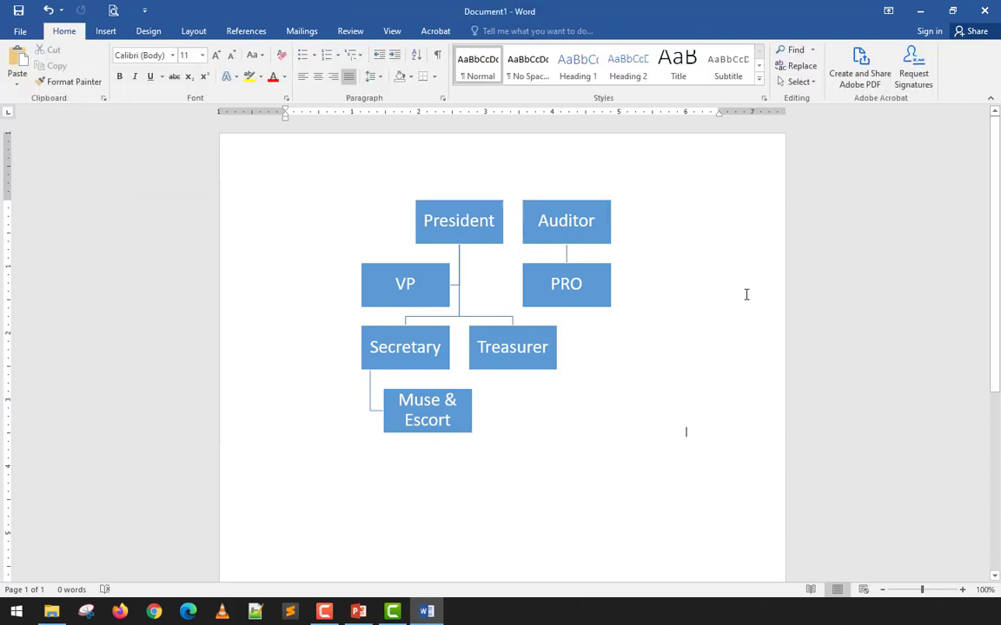
pyautogui.click(543, 290)
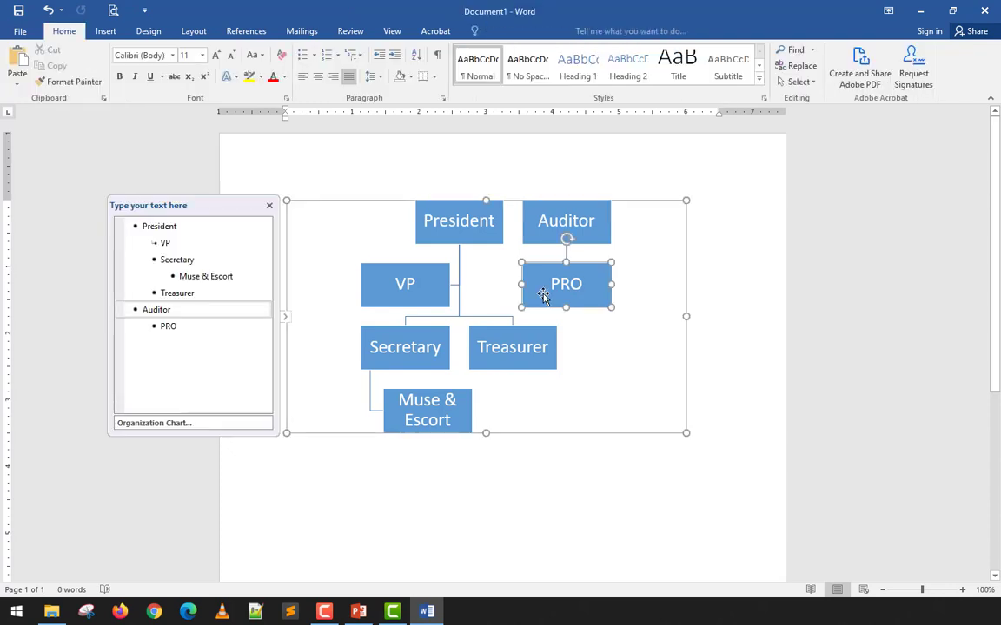
pyautogui.click(539, 213)
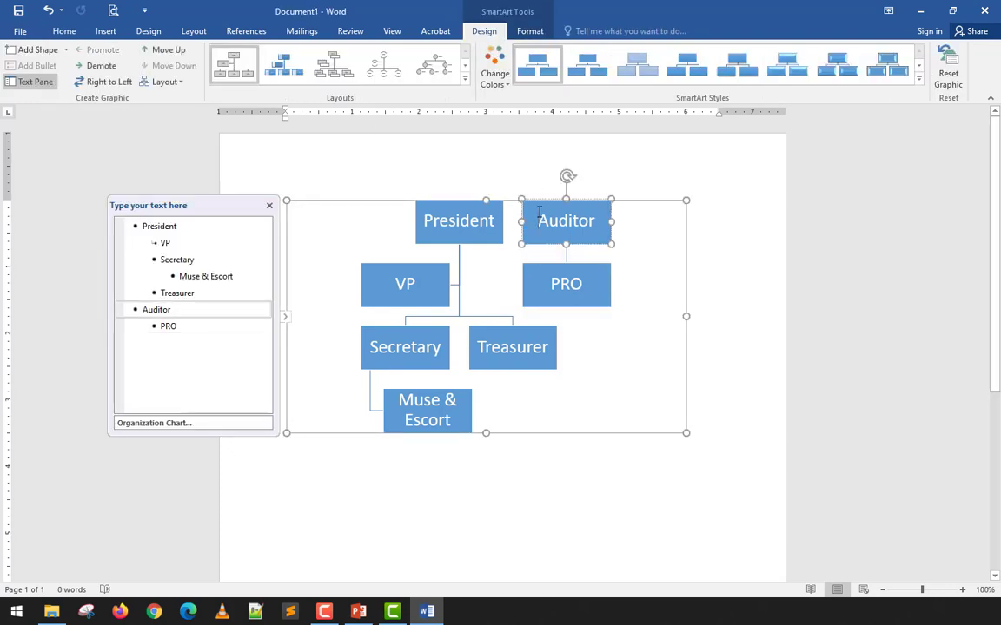
pyautogui.click(102, 66)
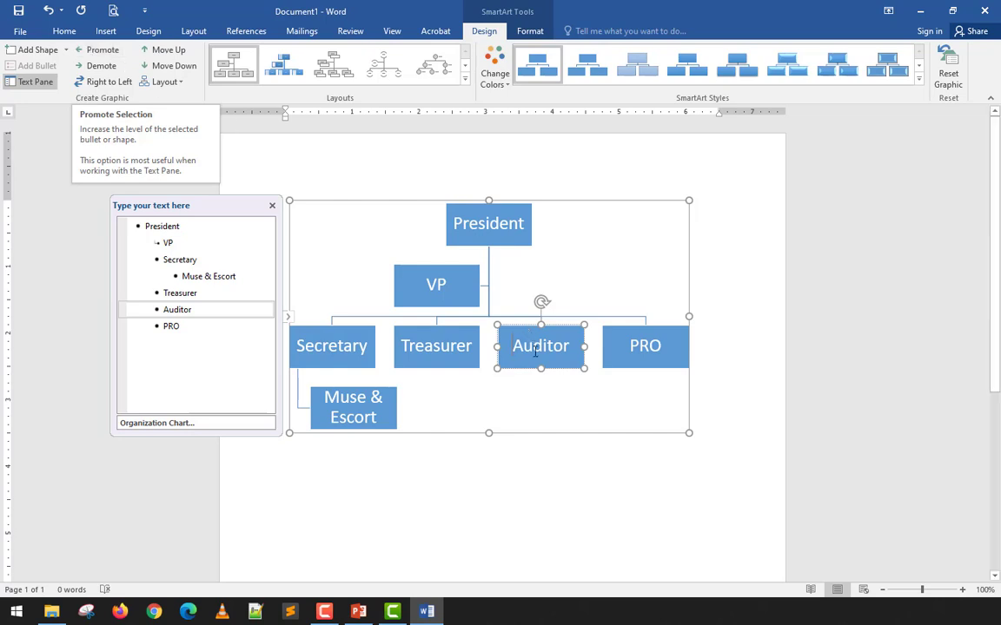
pyautogui.click(557, 425)
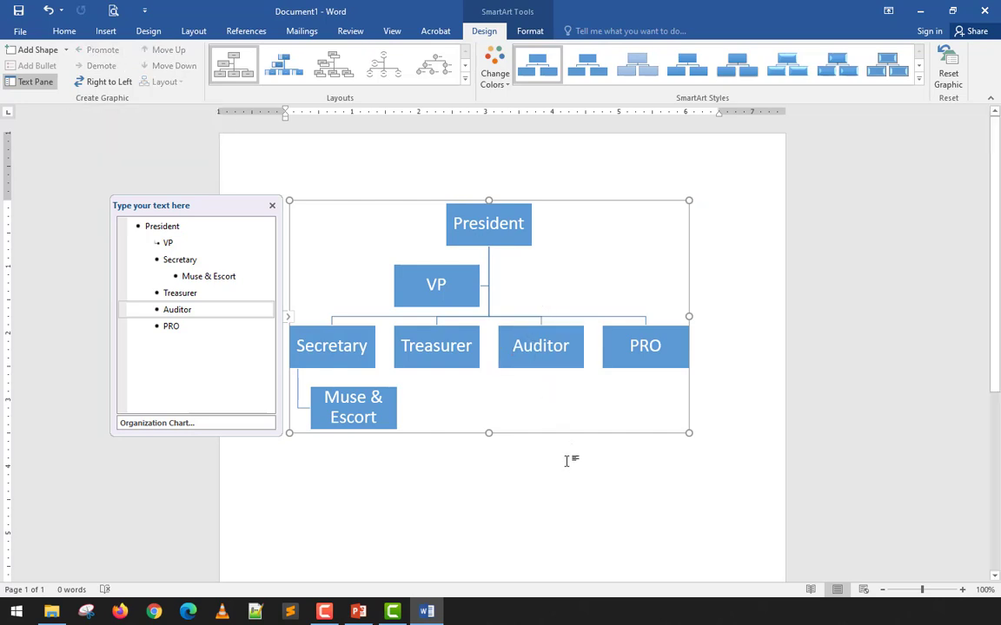
# Step: Delete all the organization chart's boxes and its empty chart frame
pyautogui.hotkey('ctrl', 'a')
pyautogui.press('Delete')
pyautogui.click(270, 205)
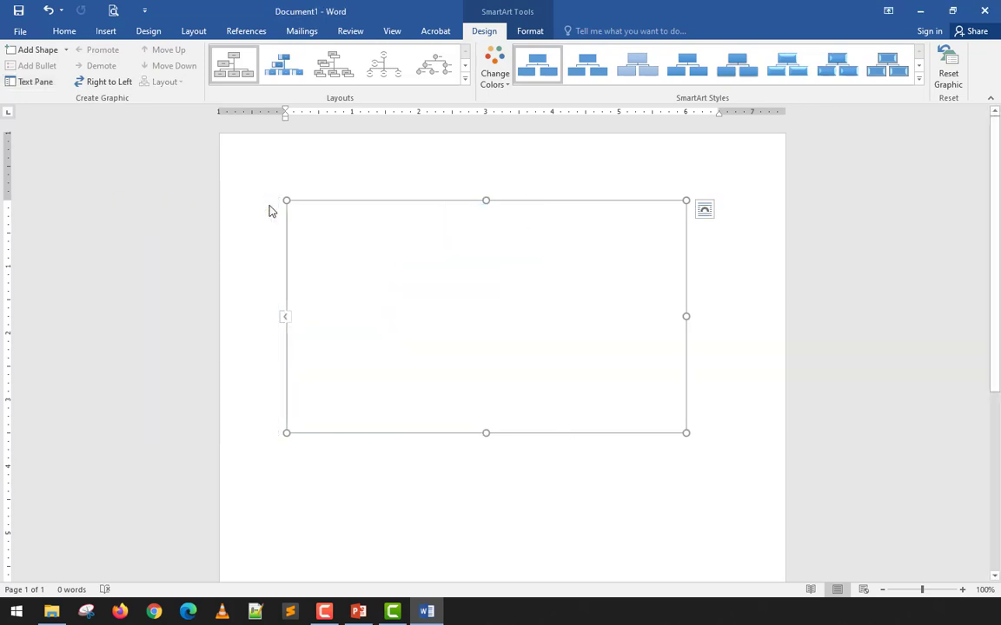
pyautogui.press('Delete')
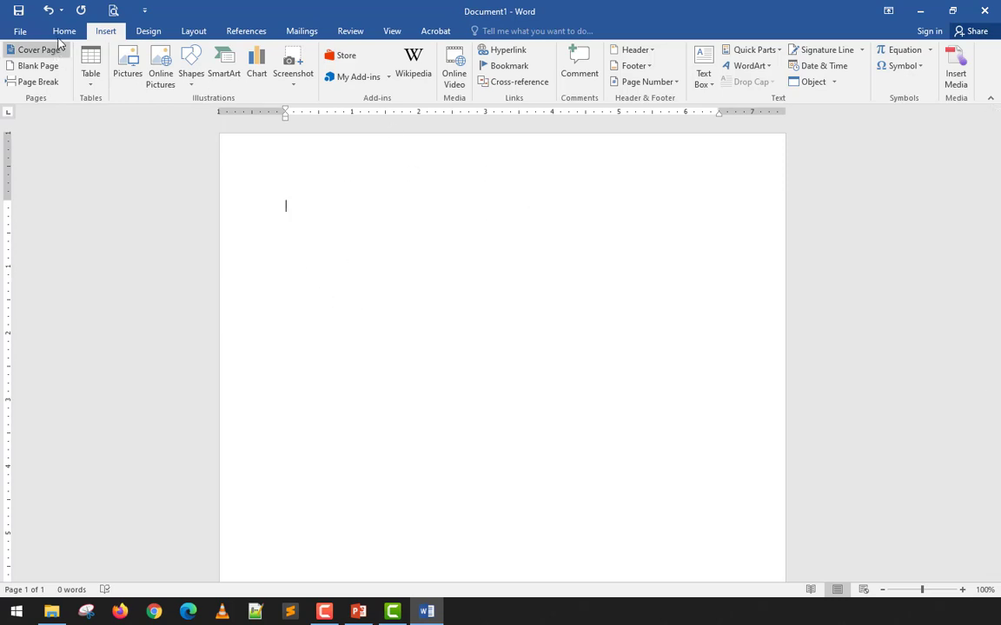
# Step: Insert the vlcsnap screenshot picture onto the page
pyautogui.click(127, 66)
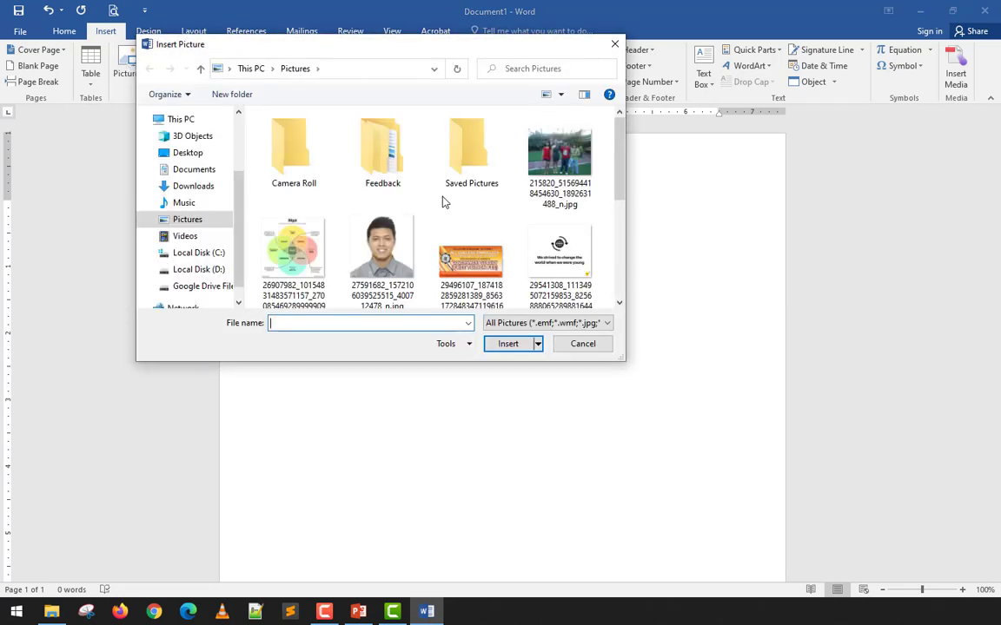
pyautogui.scroll(-2, 443, 203)
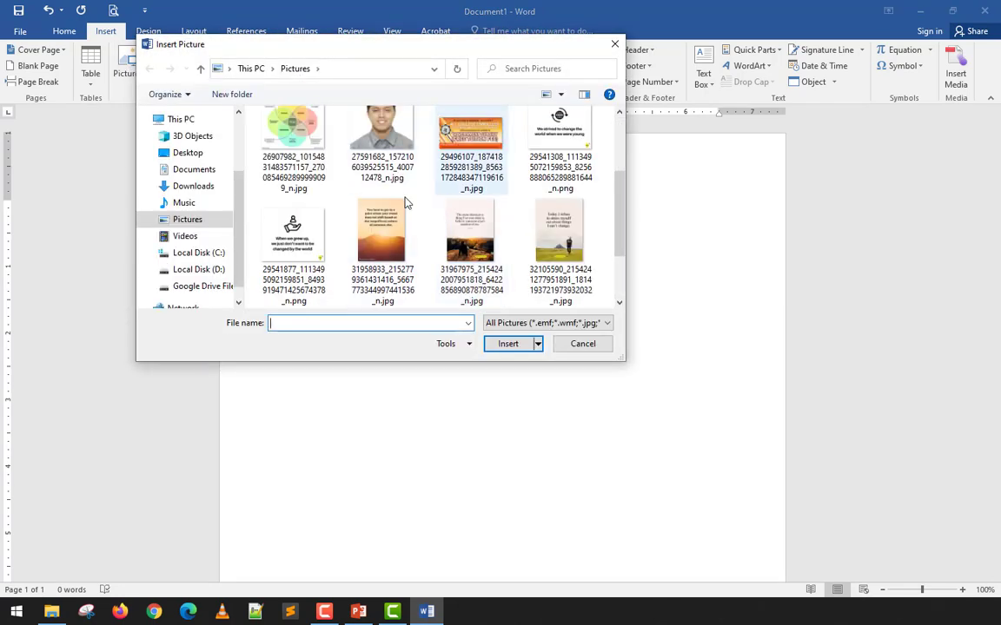
pyautogui.scroll(-2, 483, 191)
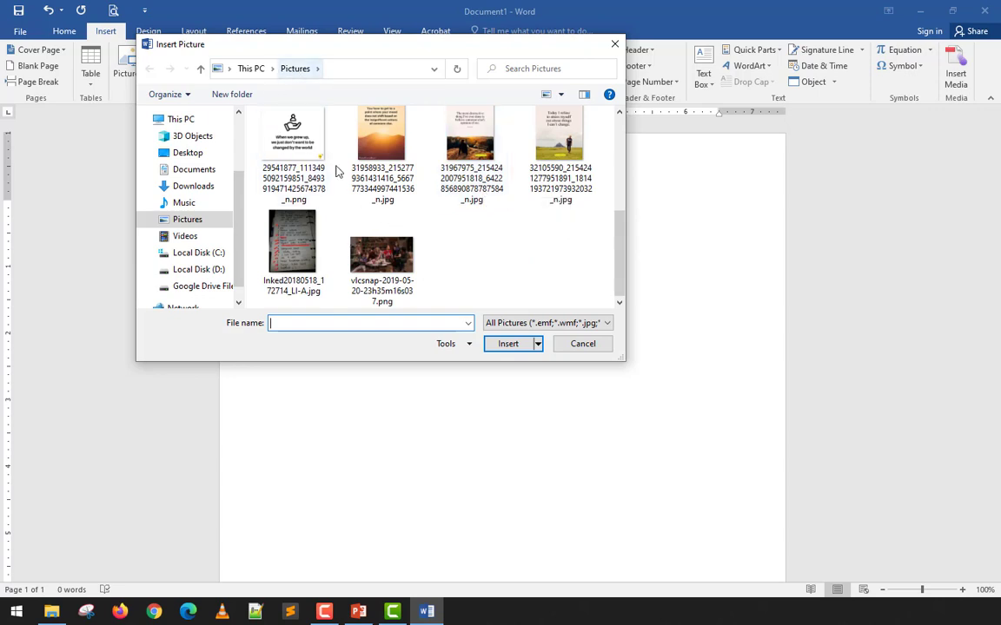
pyautogui.click(364, 252)
pyautogui.click(502, 349)
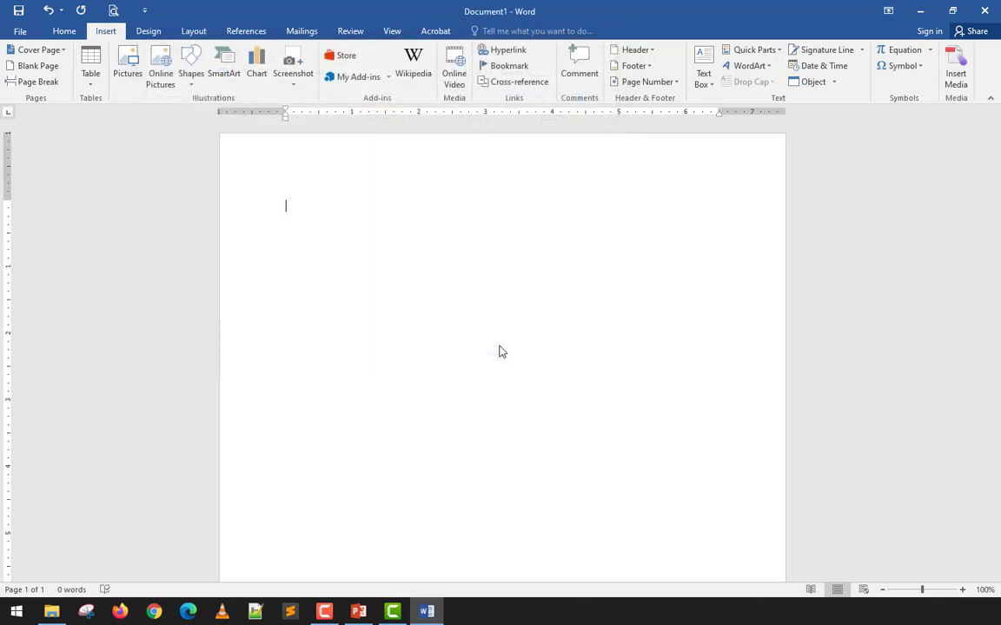
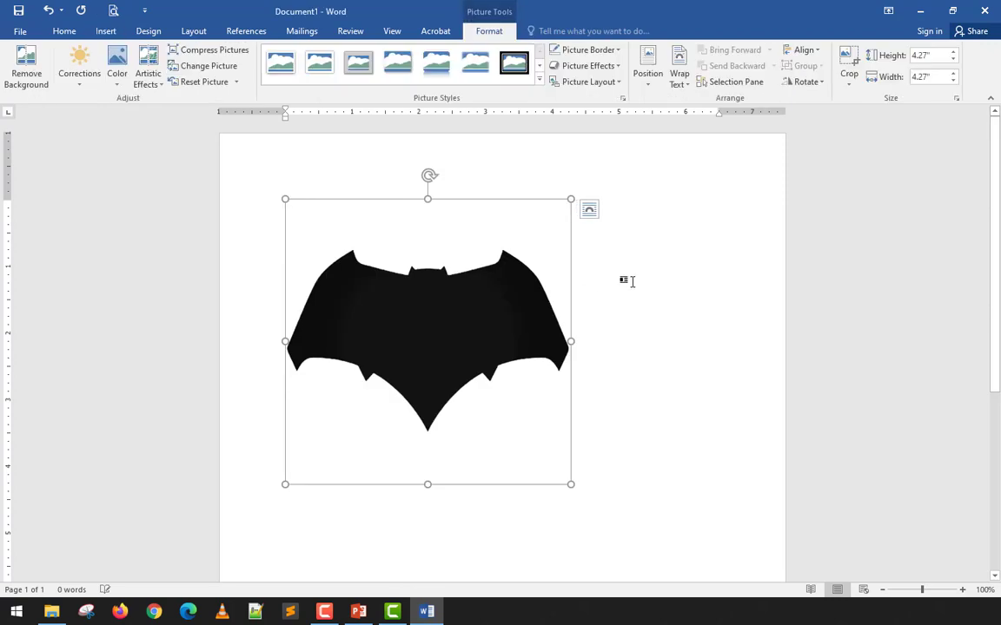
# Step: Deselect the black bat emblem picture, leaving it alone on the blank page
pyautogui.click(631, 282)
pyautogui.scroll(-3, 631, 282)
pyautogui.click(484, 276)
pyautogui.scroll(2, 669, 307)
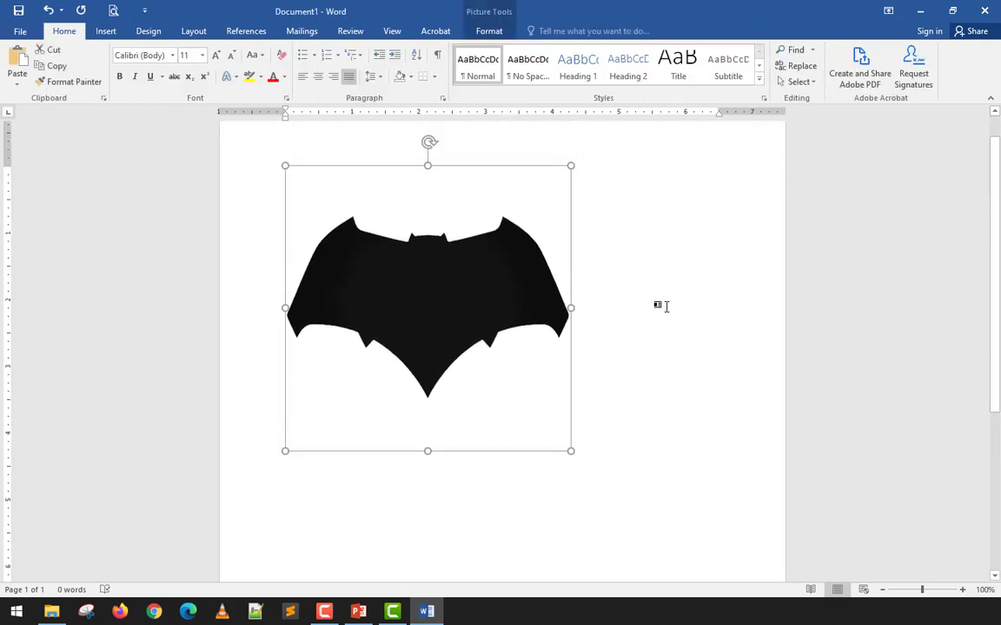
pyautogui.click(634, 278)
pyautogui.scroll(1, 591, 295)
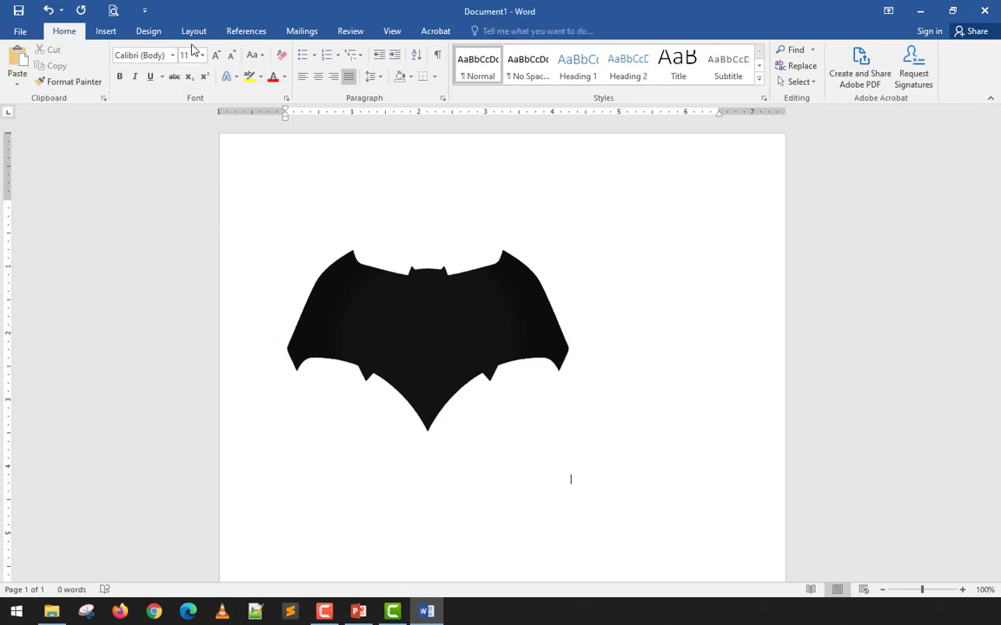
# Step: Set the page colour to the dark blue-grey theme colour
pyautogui.click(149, 31)
pyautogui.click(917, 71)
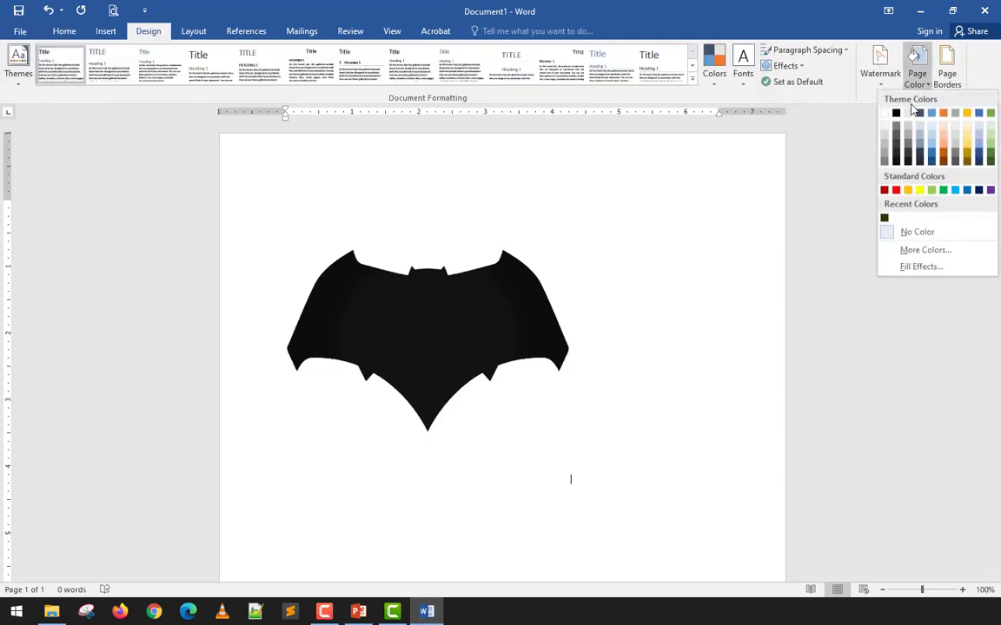
pyautogui.click(922, 115)
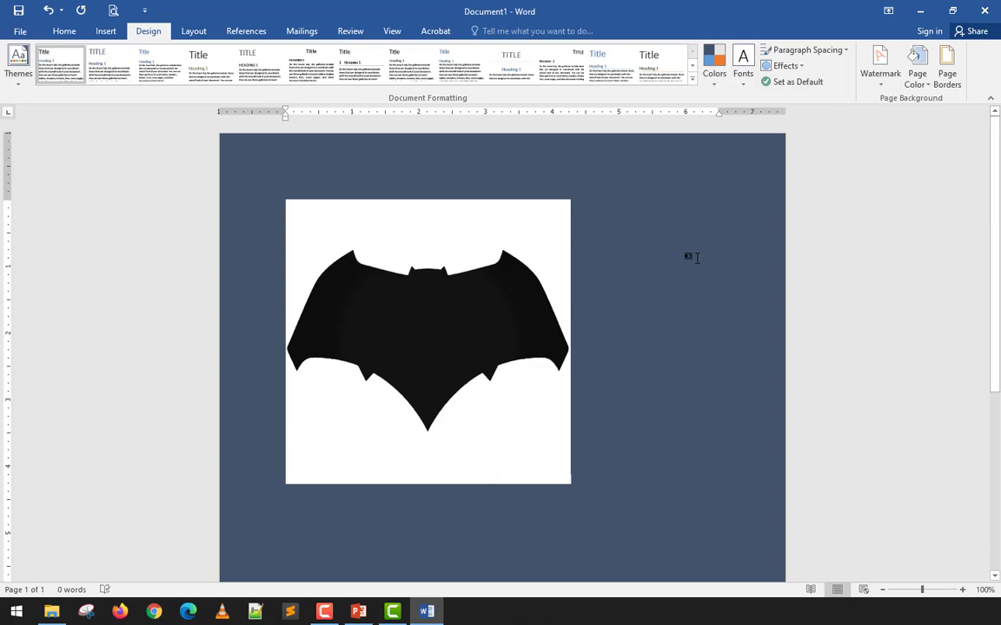
pyautogui.scroll(-3, 692, 258)
pyautogui.scroll(3, 685, 257)
# Step: Select the bat picture and bring up its Picture Tools Format commands
pyautogui.click(563, 279)
pyautogui.click(685, 295)
pyautogui.click(518, 247)
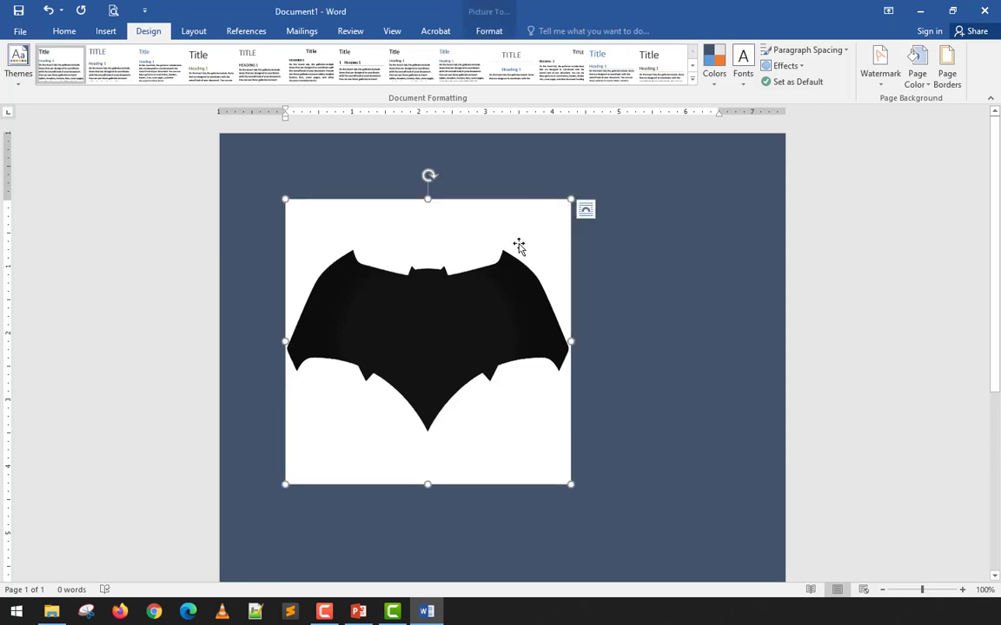
pyautogui.click(703, 326)
pyautogui.scroll(-3, 444, 301)
pyautogui.scroll(2, 445, 290)
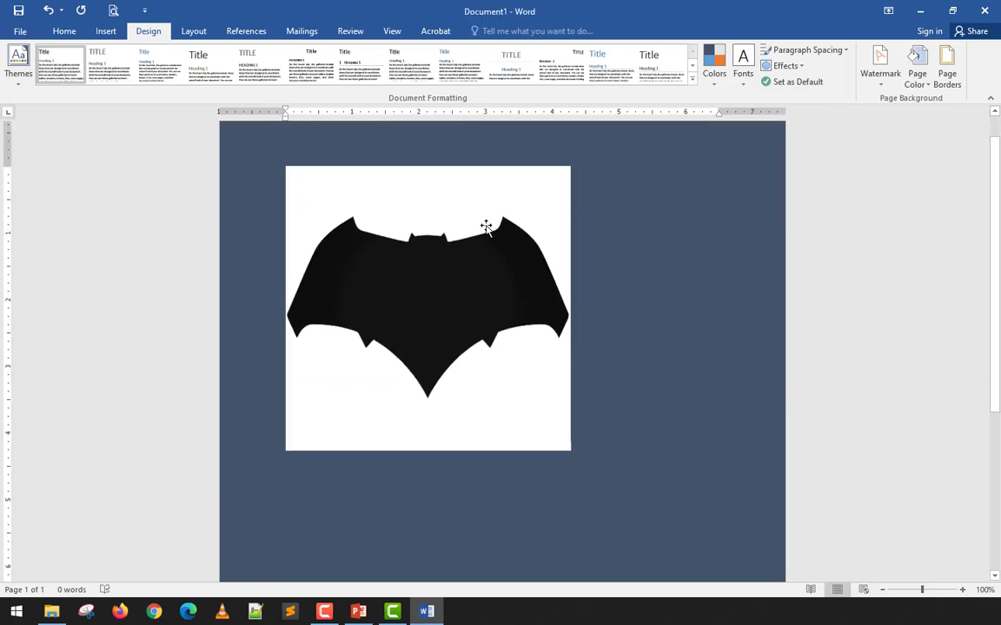
pyautogui.click(485, 227)
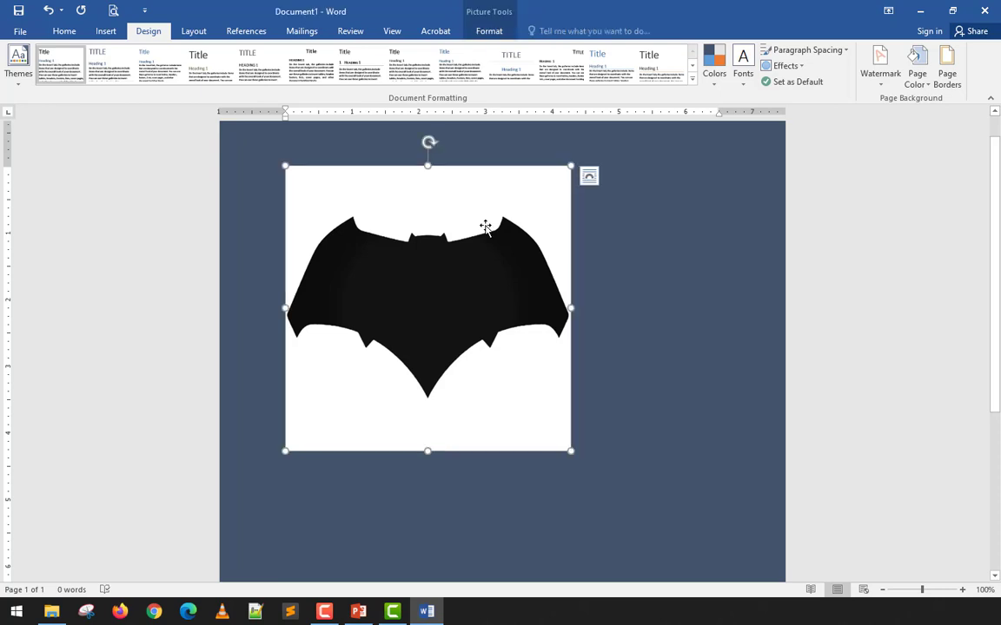
pyautogui.click(489, 31)
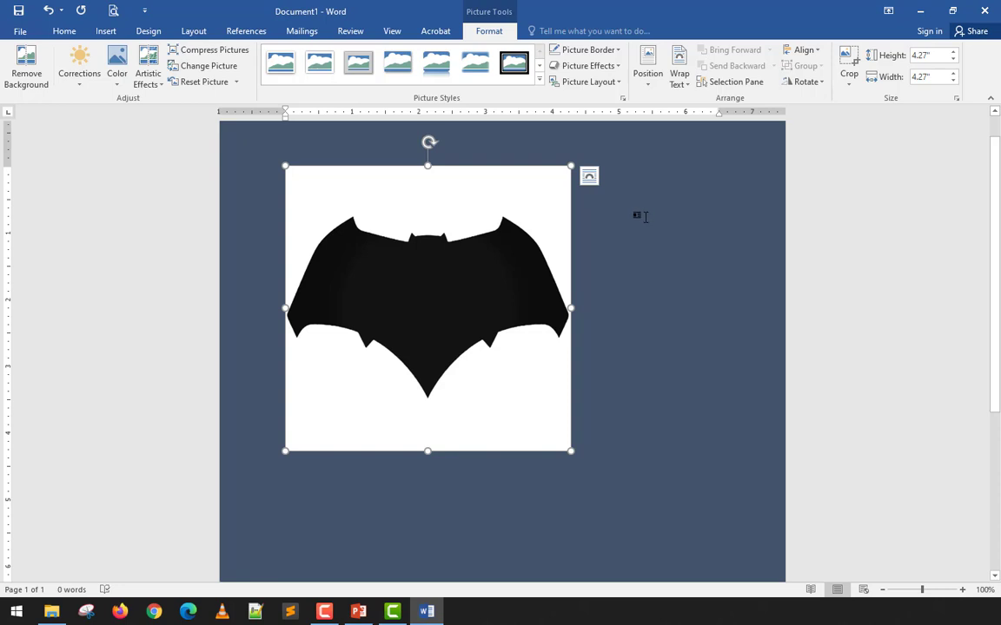
pyautogui.click(642, 216)
pyautogui.click(538, 239)
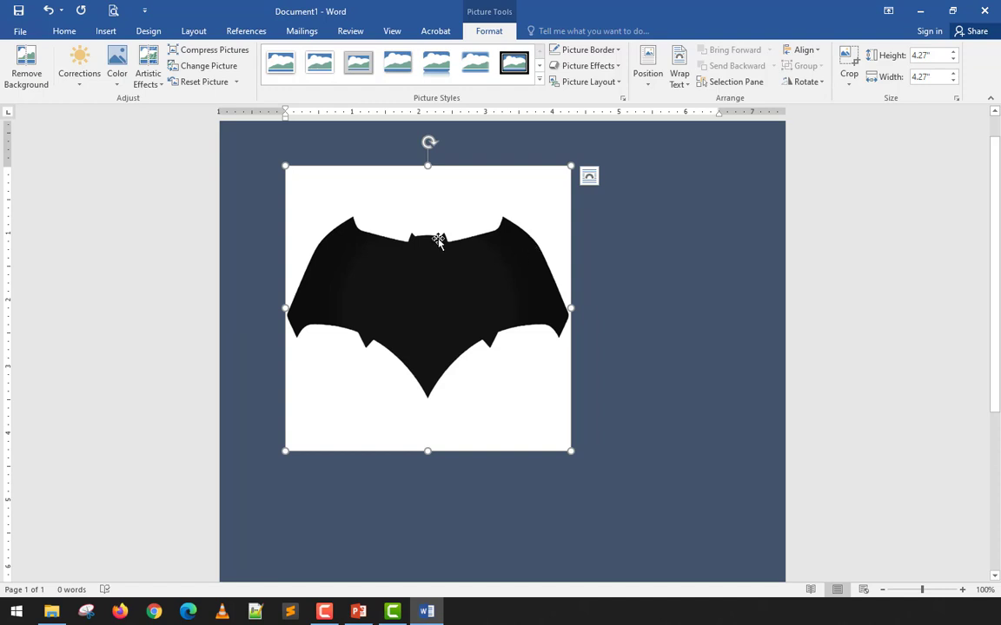
pyautogui.click(24, 62)
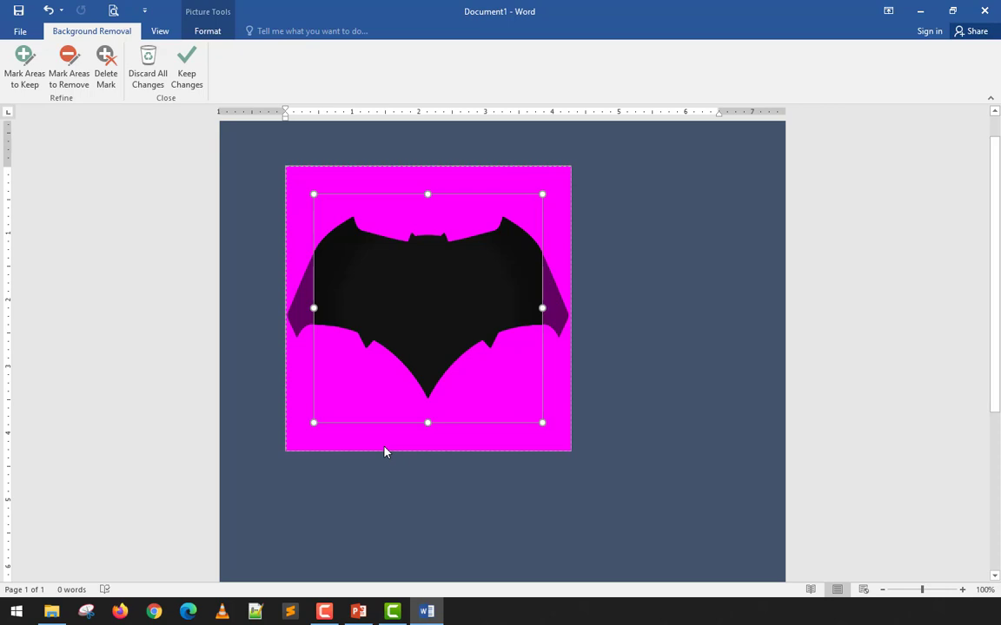
pyautogui.click(187, 69)
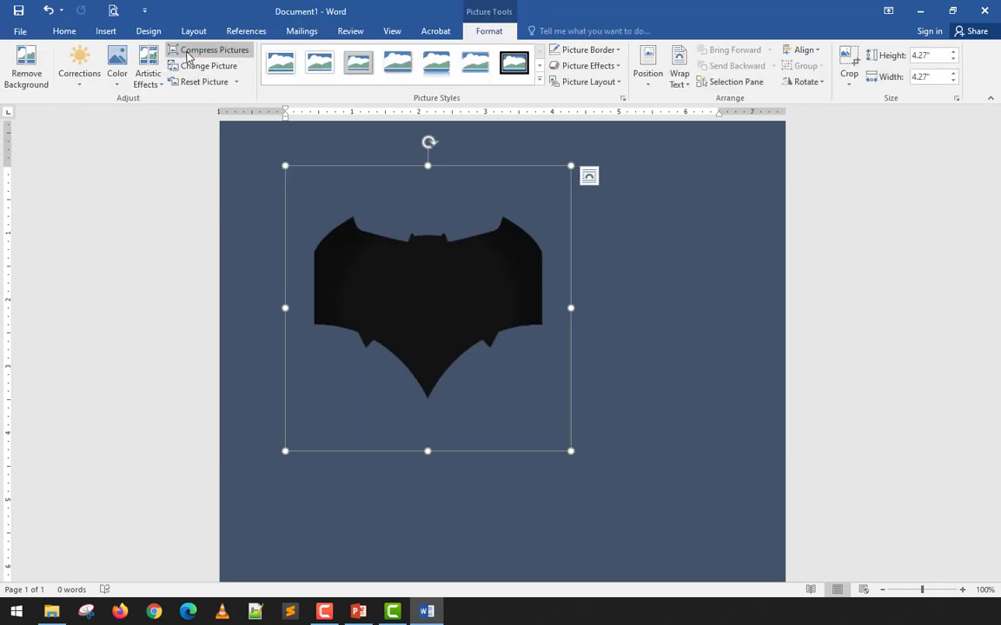
# Step: Undo the earlier background removal, restart it, and mark both bat wing tips to keep
pyautogui.hotkey('ctrl', 'z')
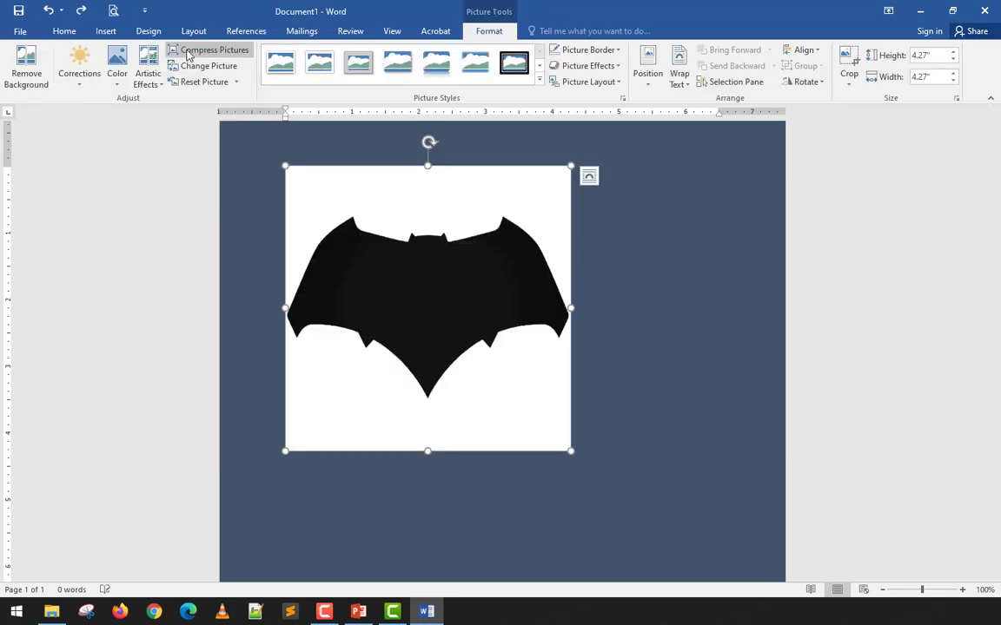
pyautogui.click(35, 57)
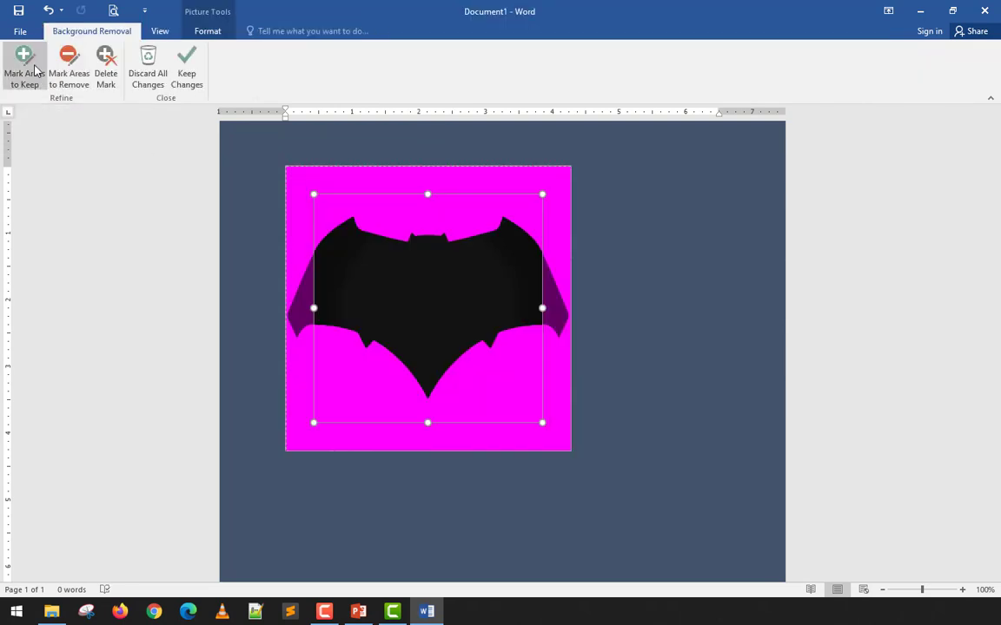
pyautogui.click(35, 70)
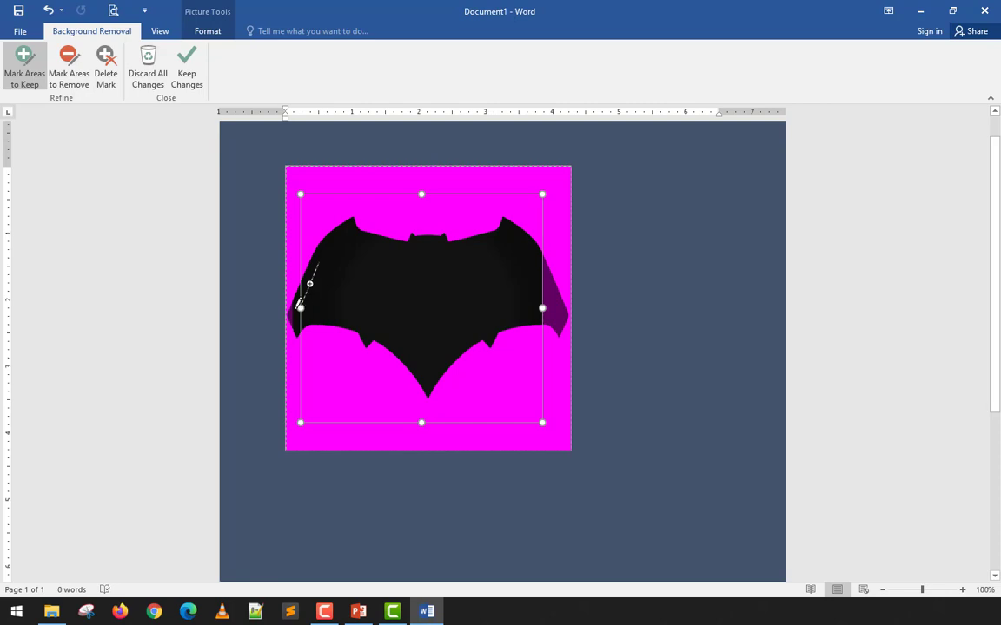
pyautogui.click(289, 312)
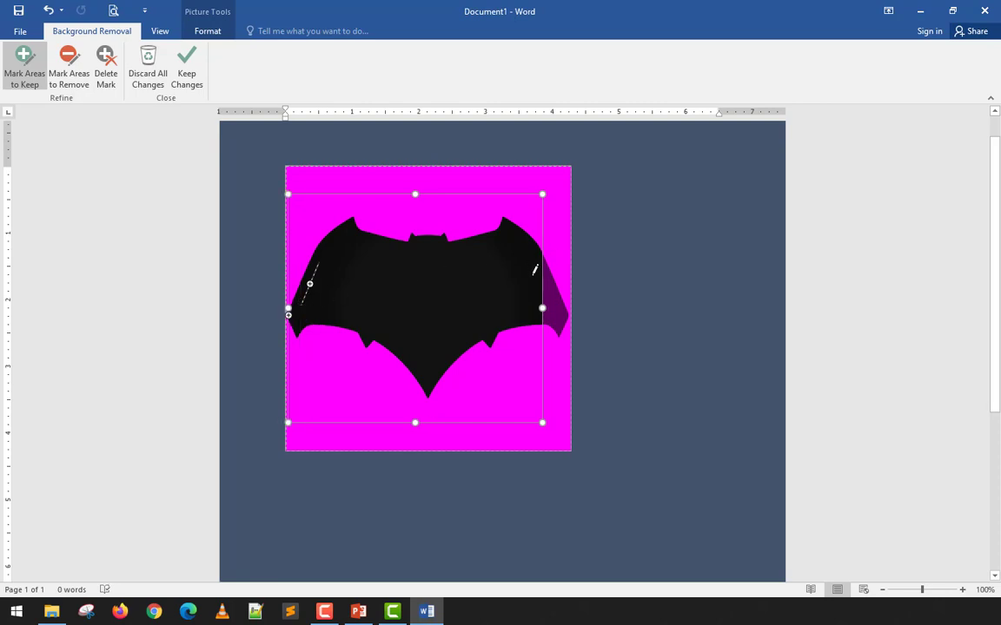
pyautogui.moveTo(552, 318); pyautogui.dragTo(558, 330)
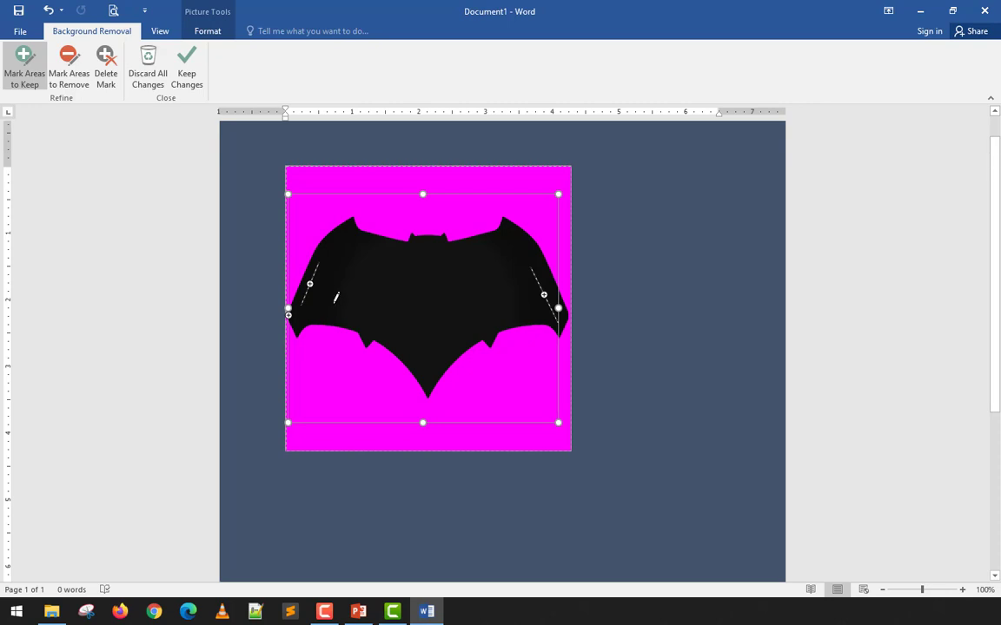
# Step: Keep the background removal changes and set the bat picture's text wrapping to Square
pyautogui.click(188, 69)
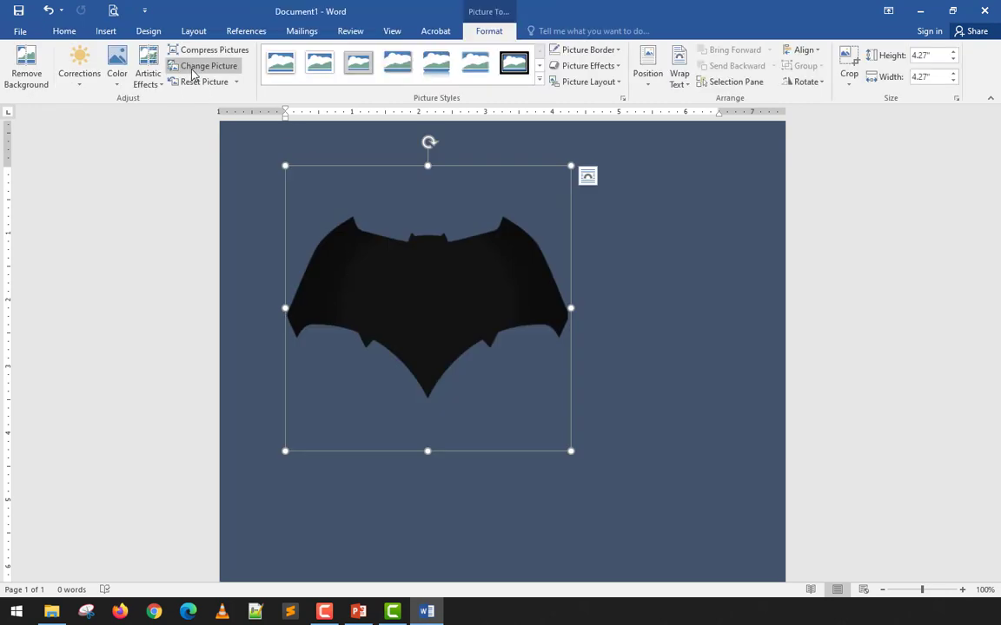
pyautogui.click(631, 256)
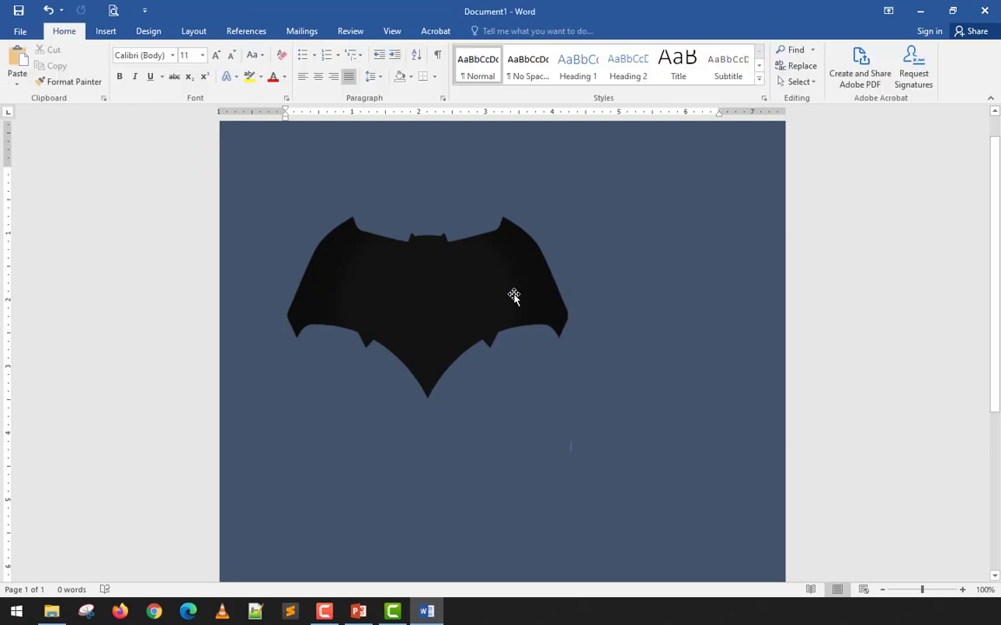
pyautogui.click(522, 319)
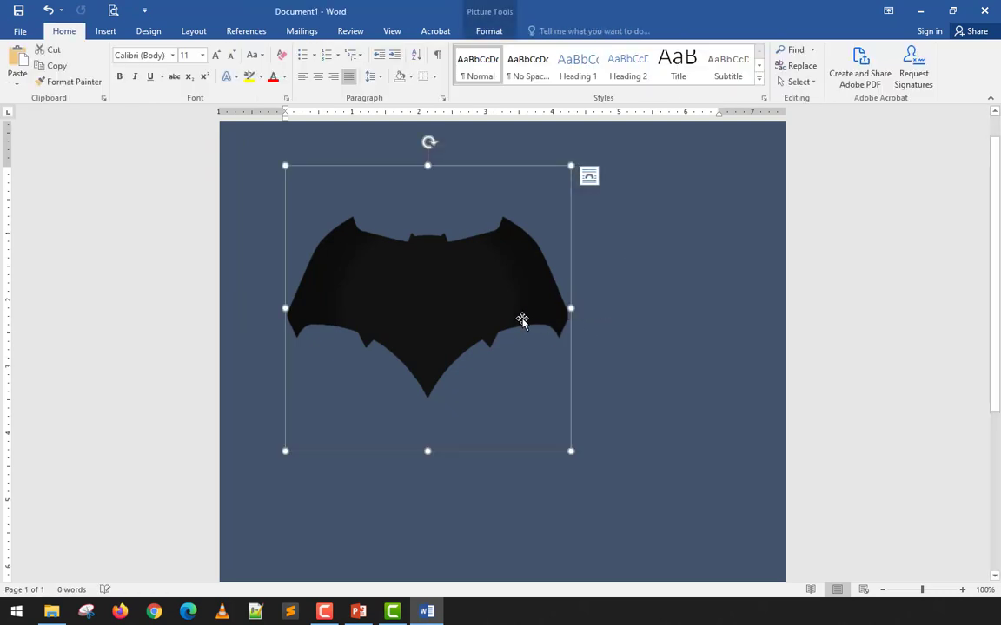
pyautogui.click(489, 31)
pyautogui.click(681, 78)
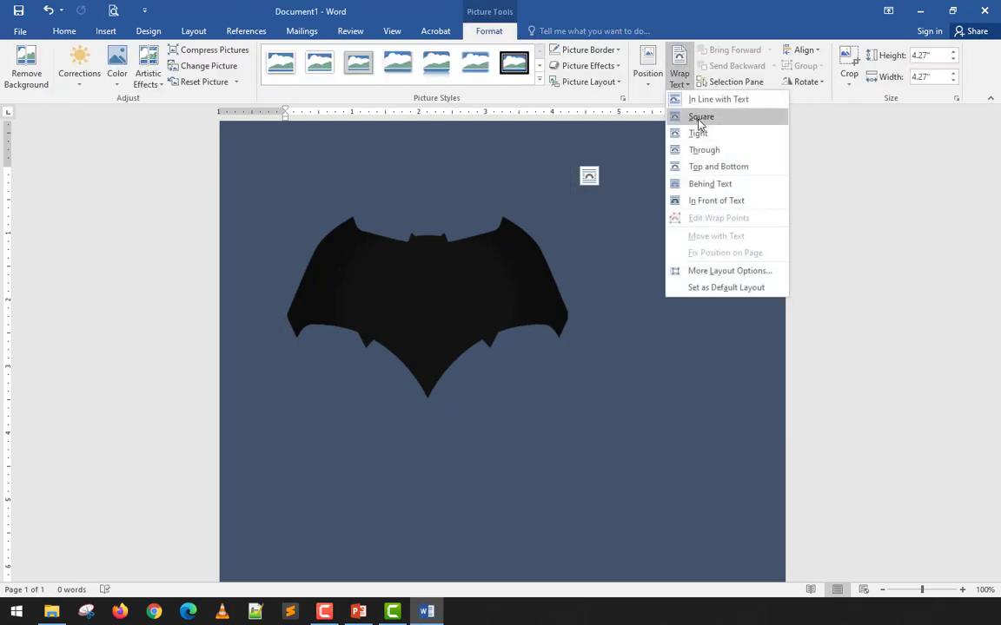
pyautogui.click(700, 116)
# Step: Drag the bat picture down the page, then undo the recent picture changes
pyautogui.moveTo(460, 279); pyautogui.dragTo(398, 261)
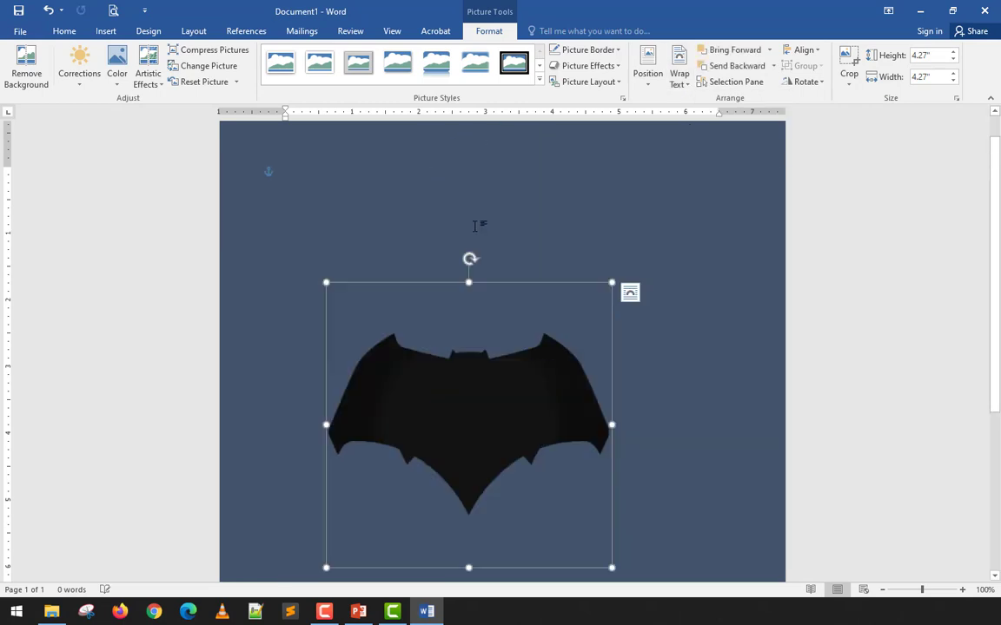
pyautogui.hotkey('ctrl', 'z')
pyautogui.hotkey('ctrl', 'z')
pyautogui.hotkey('ctrl', 'z')
pyautogui.hotkey('ctrl', 'z')
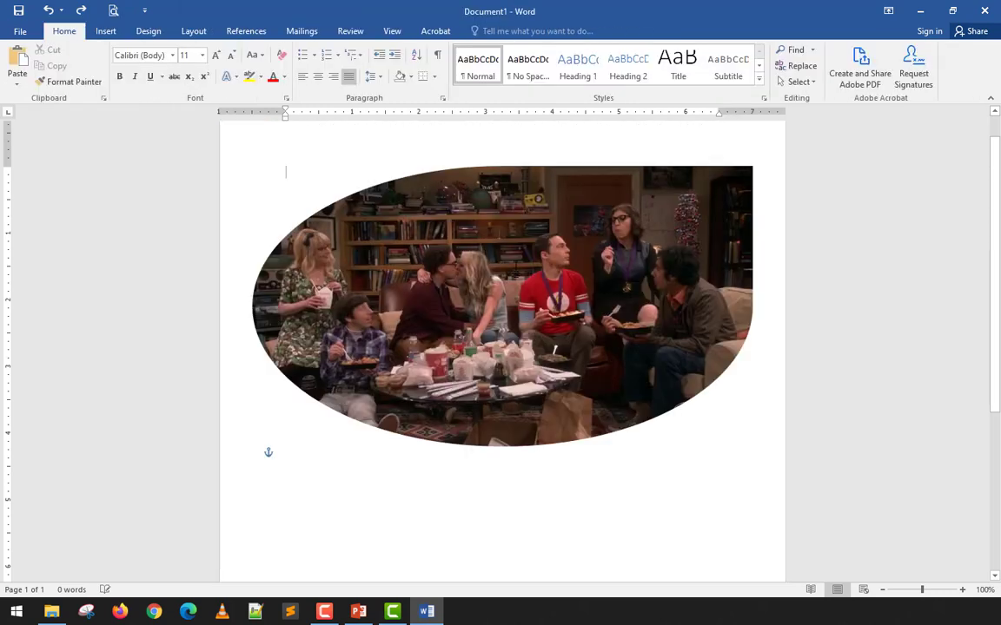
pyautogui.click(516, 277)
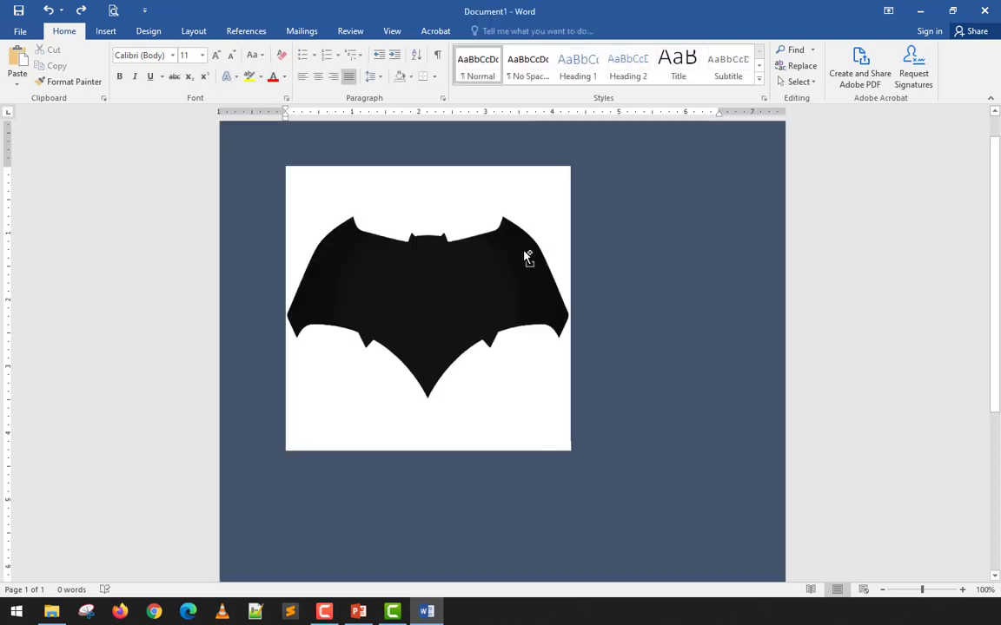
# Step: Make the bat picture's white background transparent using Color > Set Transparent Color
pyautogui.click(454, 245)
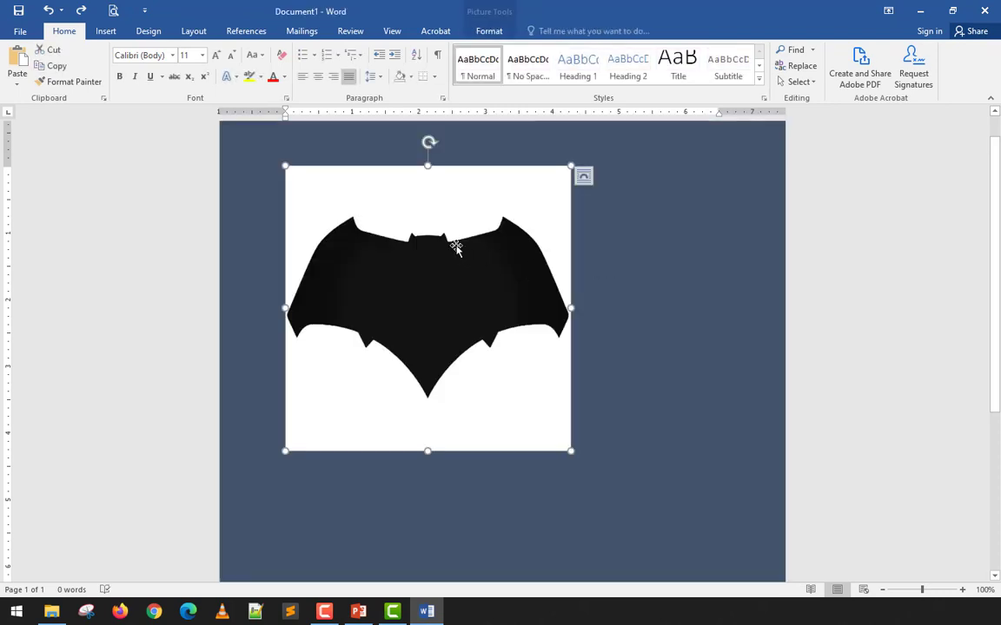
pyautogui.click(477, 33)
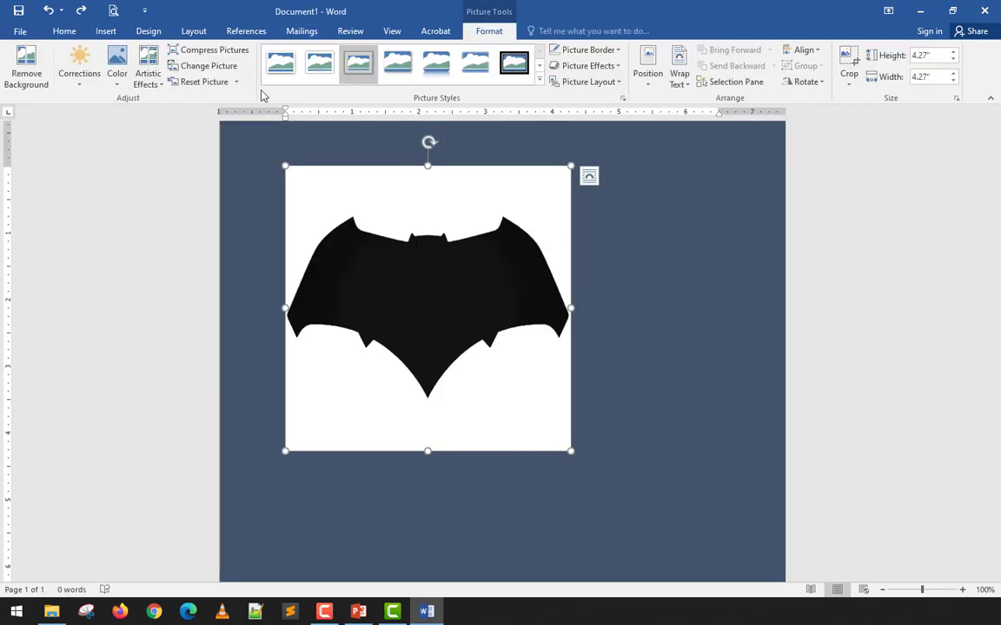
pyautogui.click(117, 80)
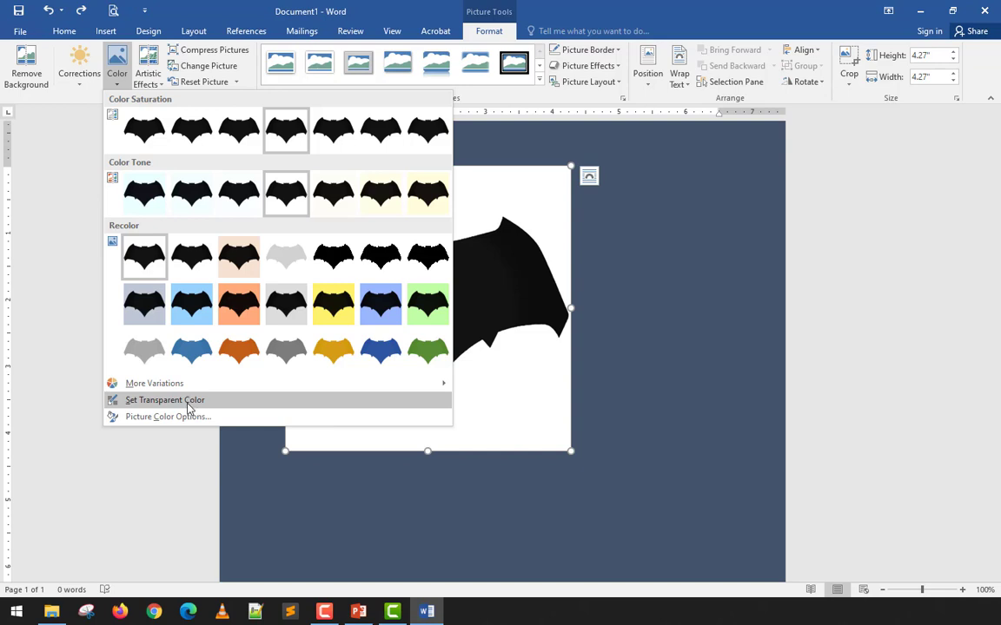
pyautogui.click(185, 405)
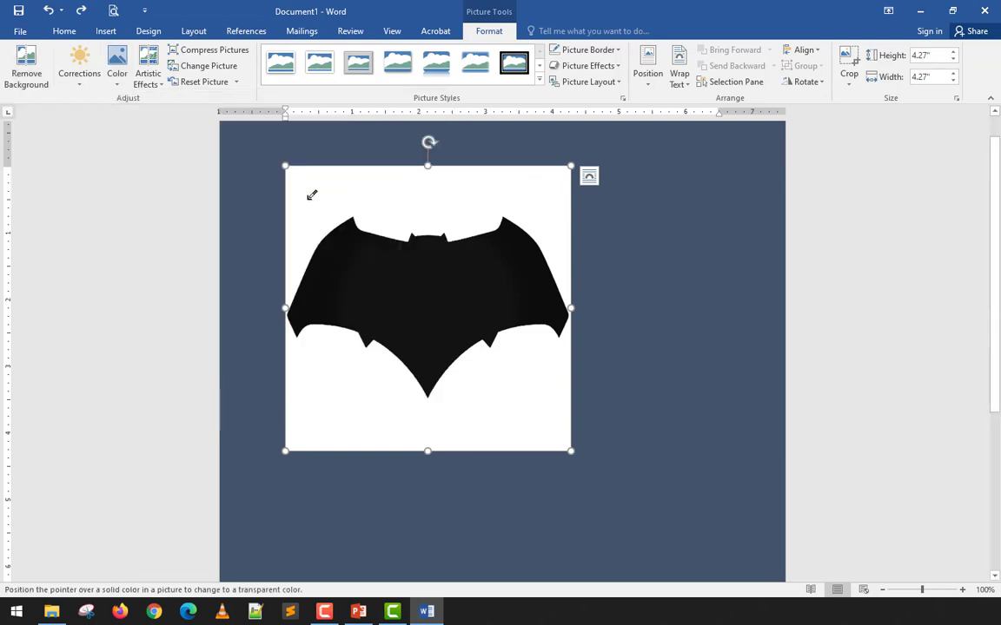
pyautogui.click(423, 182)
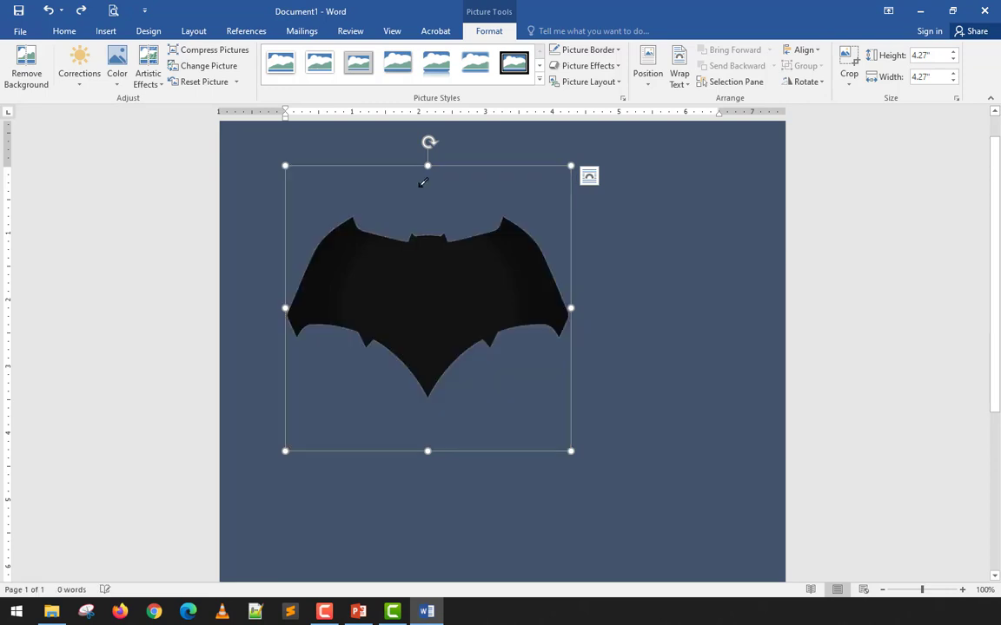
pyautogui.click(646, 271)
# Step: Delete the bat picture, insert the house photo, and start Remove Background on it
pyautogui.click(442, 294)
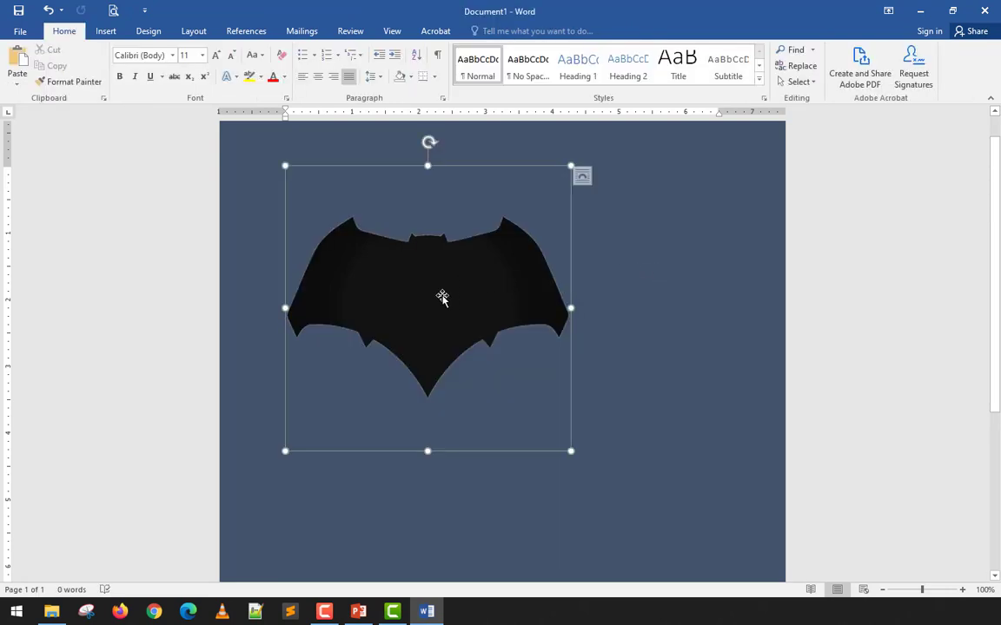
pyautogui.press('Delete')
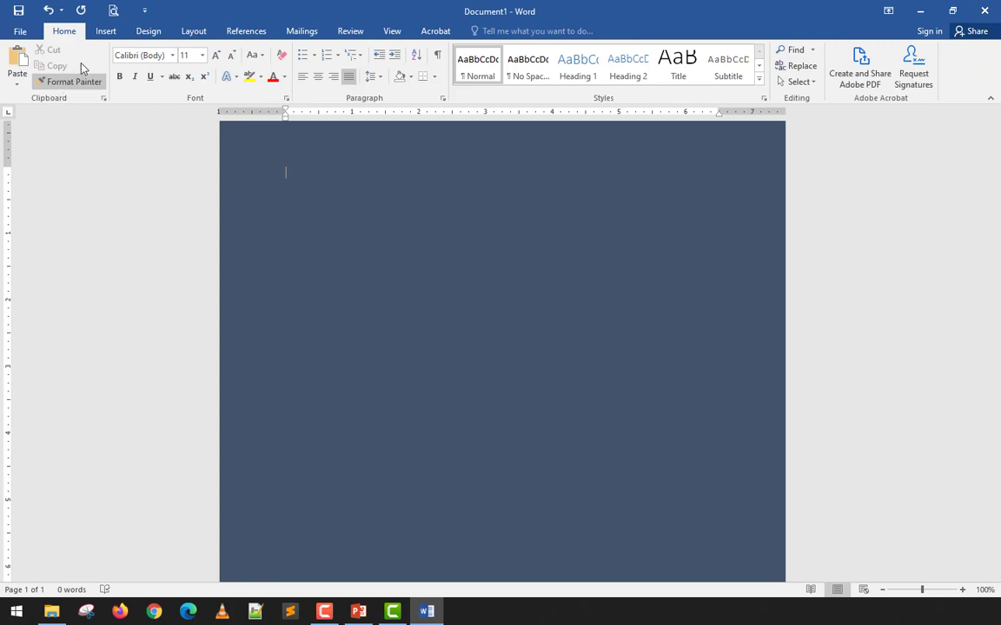
pyautogui.click(101, 31)
pyautogui.click(128, 68)
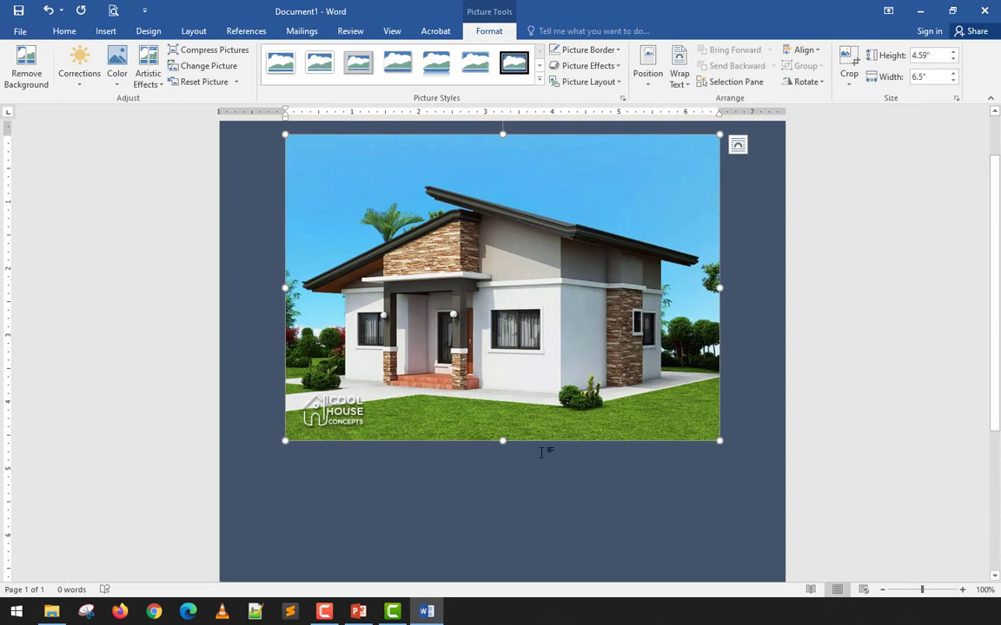
pyautogui.click(26, 76)
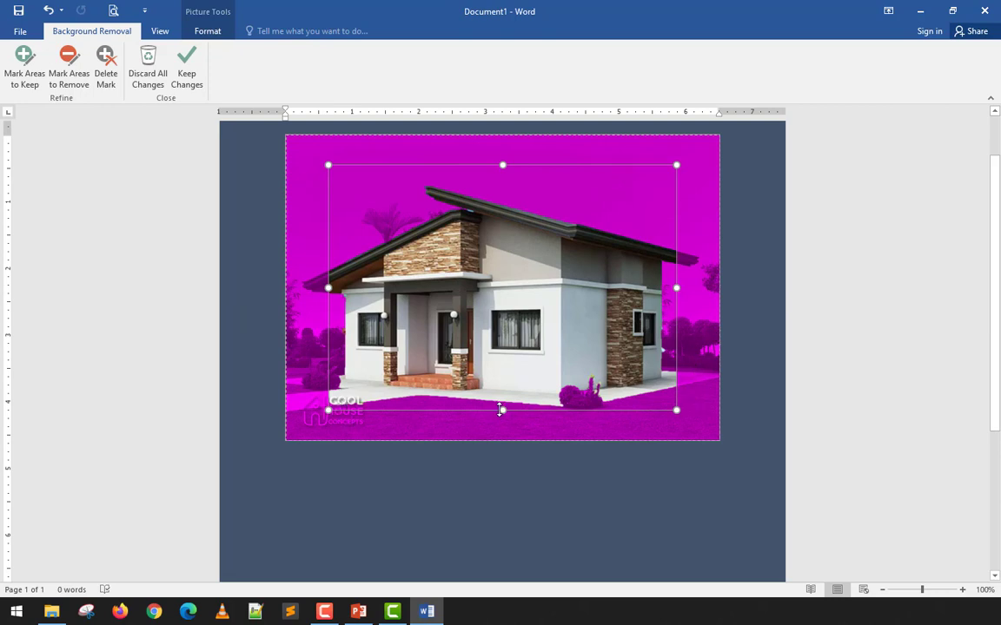
# Step: Stretch the kept-area marquee out to the photo's bottom, right and left edges
pyautogui.moveTo(500, 410); pyautogui.dragTo(500, 443)
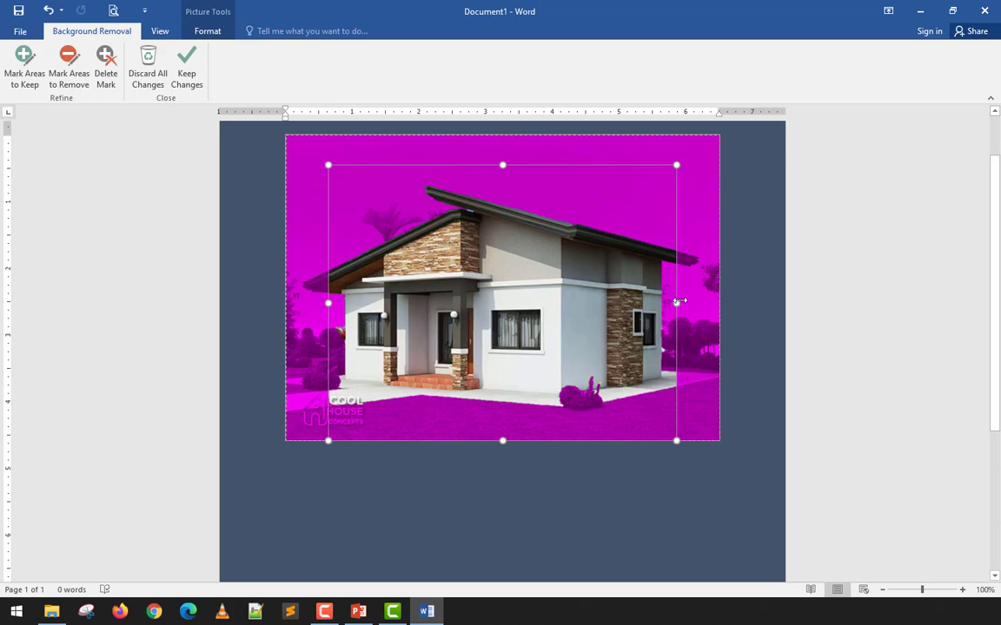
pyautogui.moveTo(677, 301); pyautogui.dragTo(719, 301)
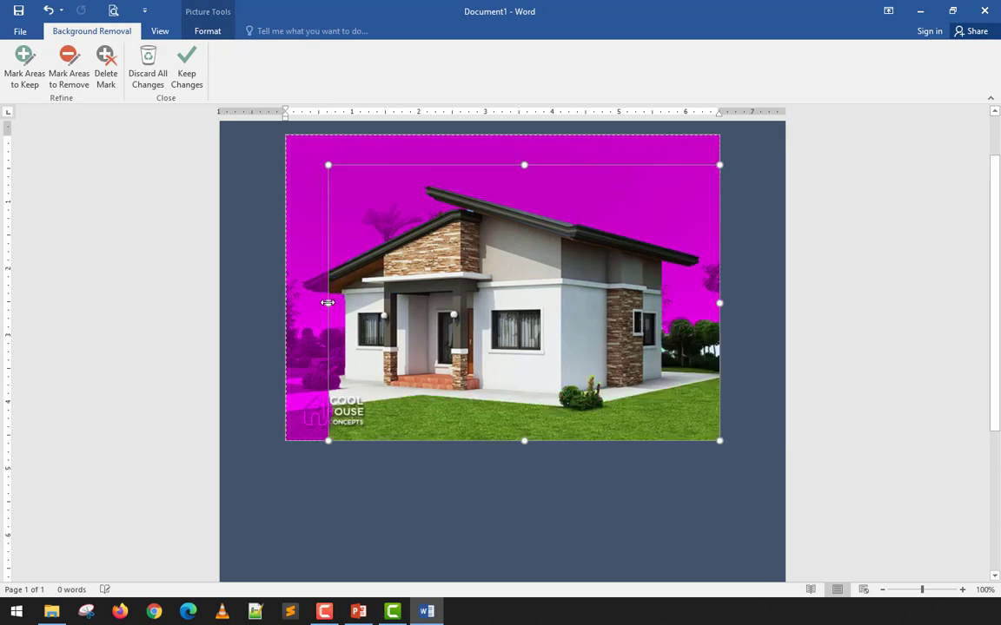
pyautogui.moveTo(327, 302); pyautogui.dragTo(276, 305)
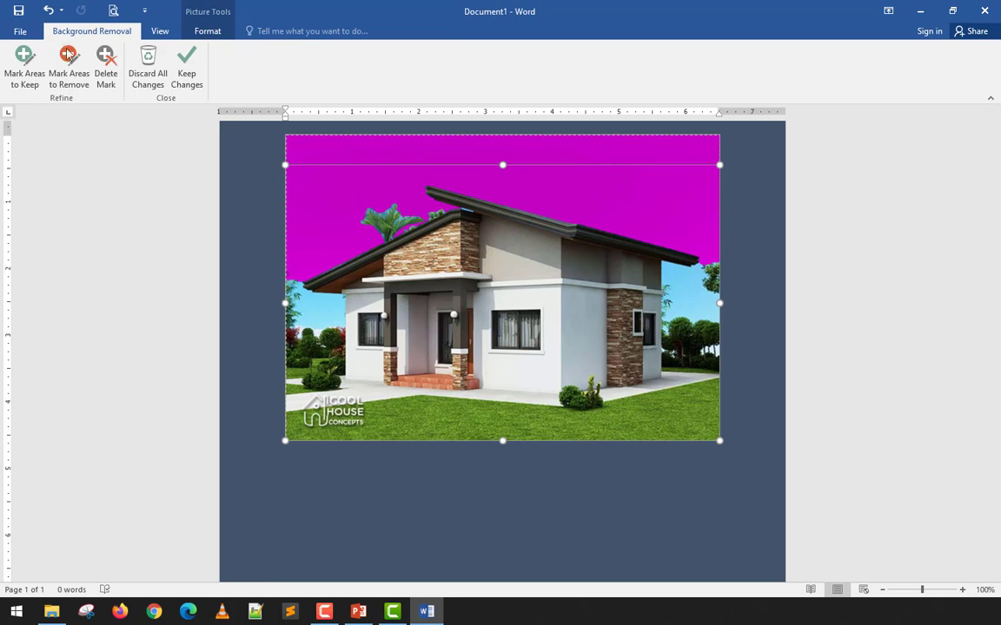
# Step: Mark the sky left and right of the house for removal
pyautogui.click(68, 69)
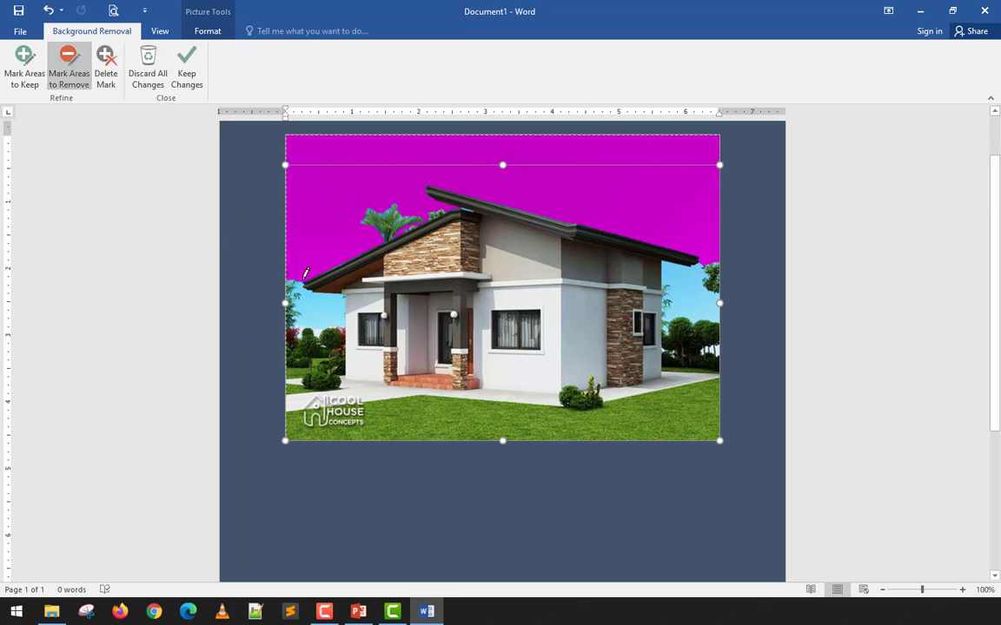
pyautogui.moveTo(304, 283); pyautogui.dragTo(304, 307)
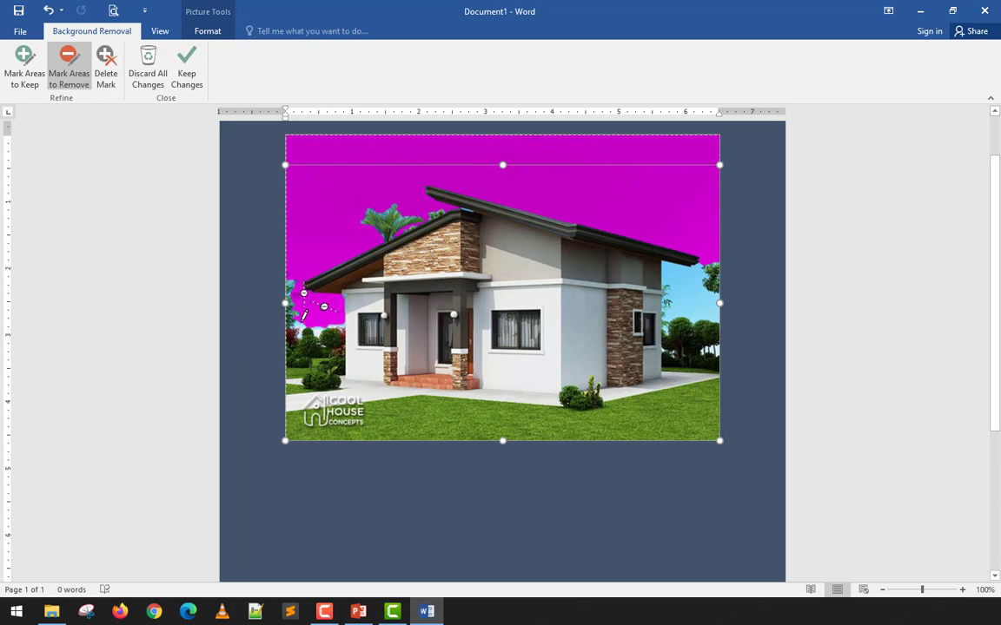
pyautogui.click(299, 322)
pyautogui.click(319, 328)
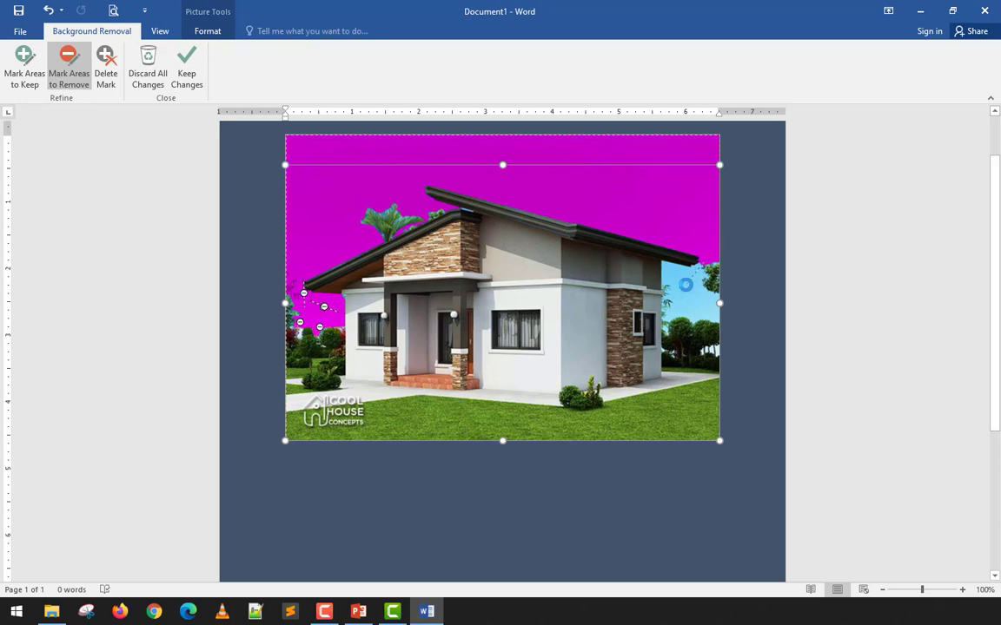
pyautogui.click(696, 271)
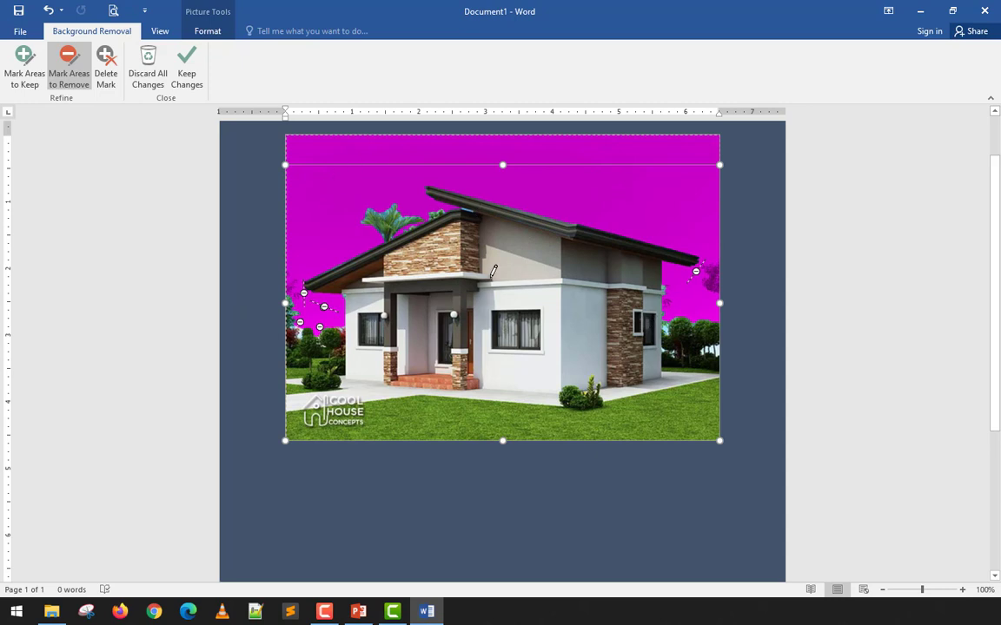
pyautogui.click(300, 326)
# Step: Mark the leftover sky among the right-hand trees and beside the small window for removal
pyautogui.scroll(9, 667, 348)
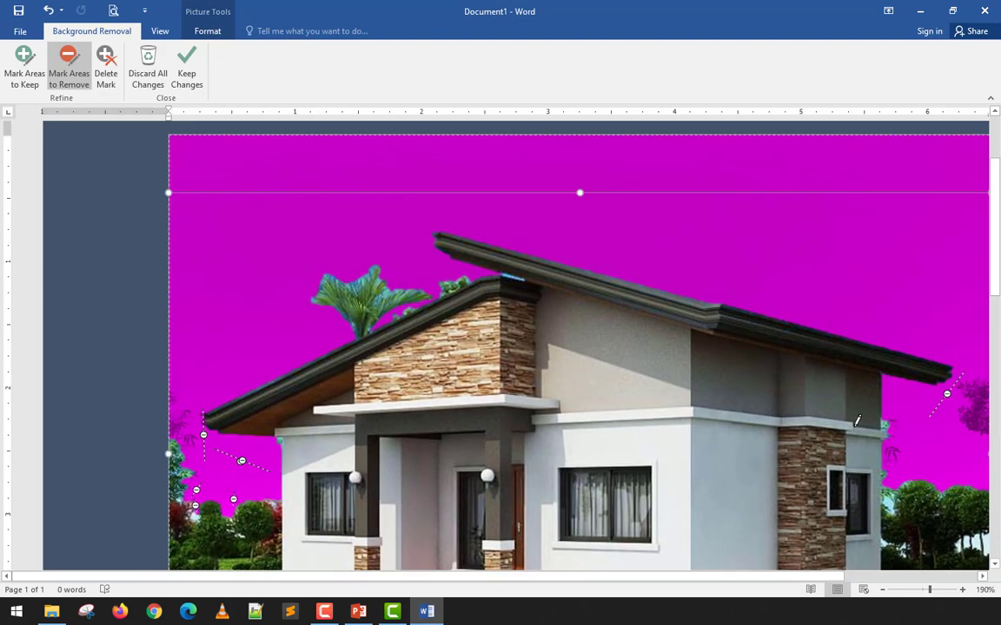
pyautogui.scroll(-4, 903, 415)
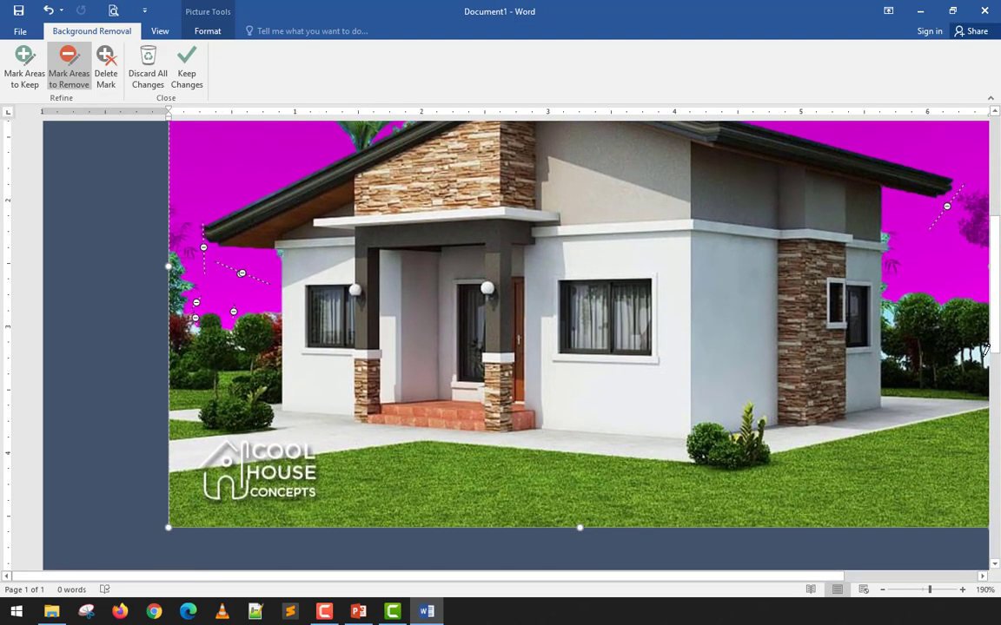
pyautogui.hscroll(3, 890, 317)
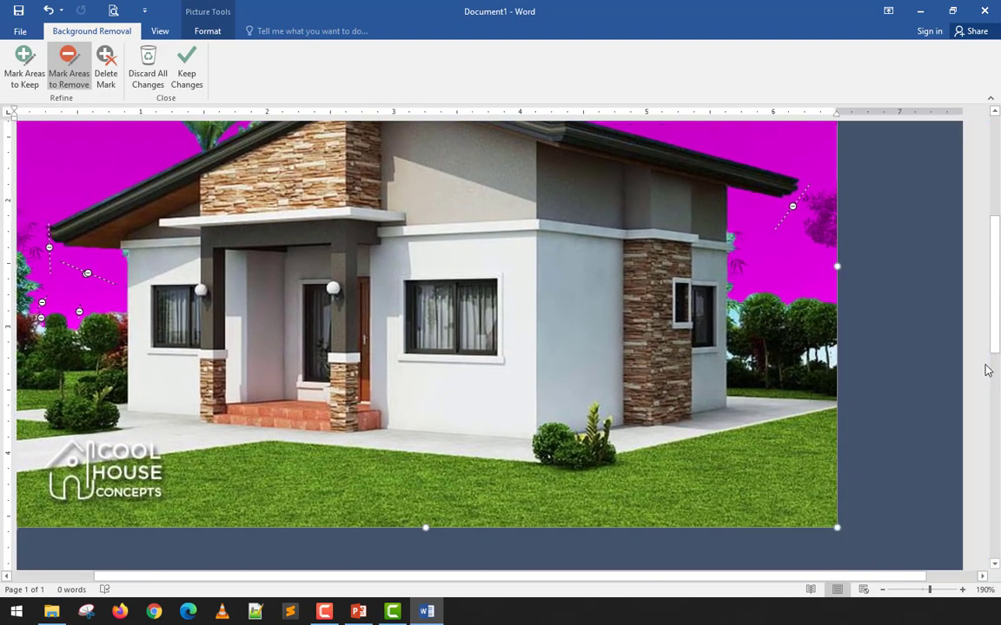
pyautogui.click(819, 352)
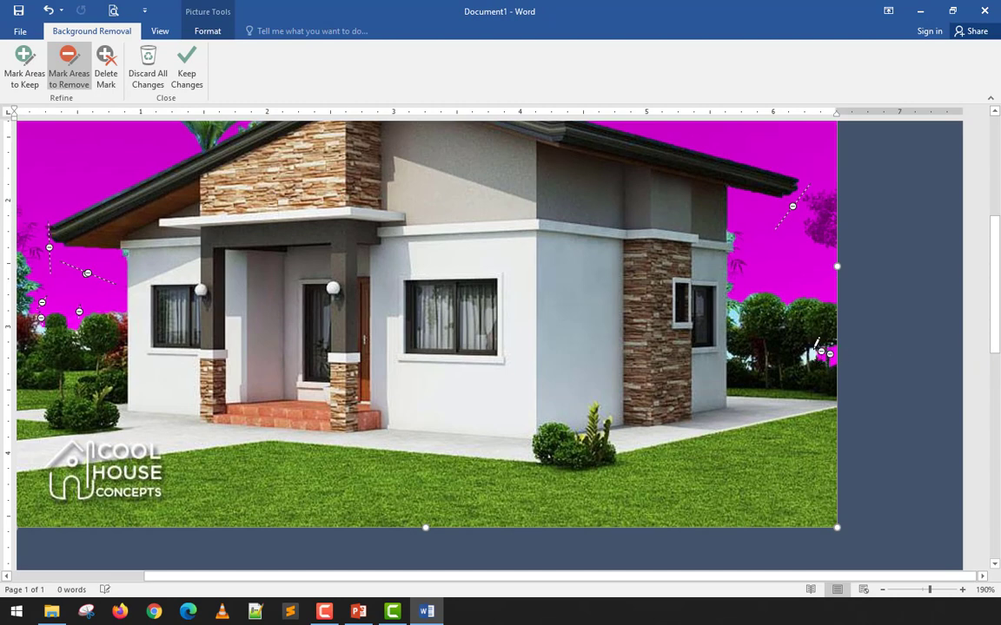
pyautogui.click(808, 353)
pyautogui.click(804, 353)
pyautogui.click(718, 324)
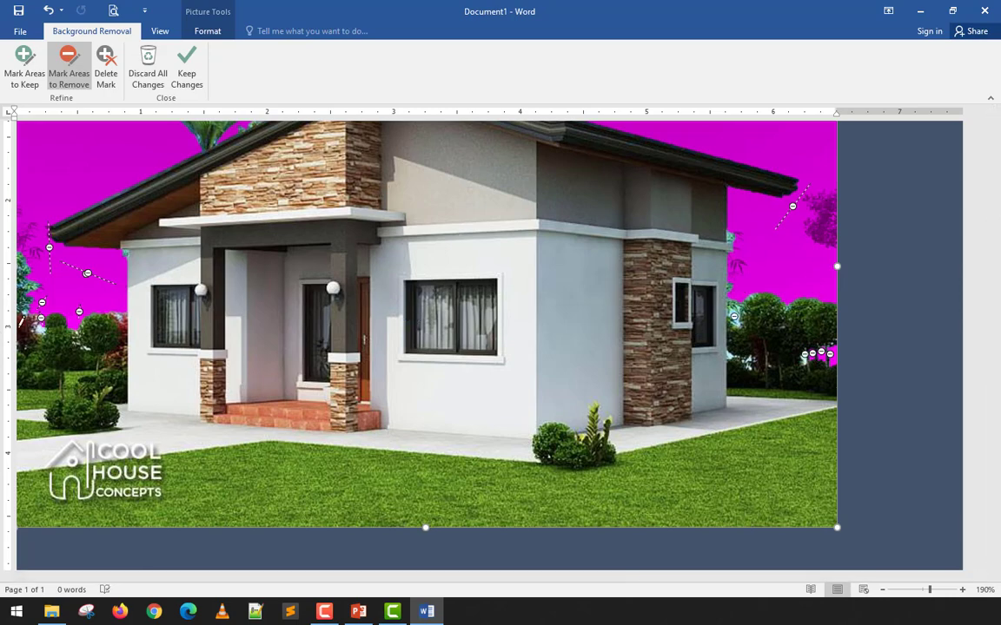
# Step: Apply the background removal so the house photo's sky is gone
pyautogui.scroll(-4, 150, 327)
pyautogui.scroll(6, 149, 326)
pyautogui.scroll(1, 149, 328)
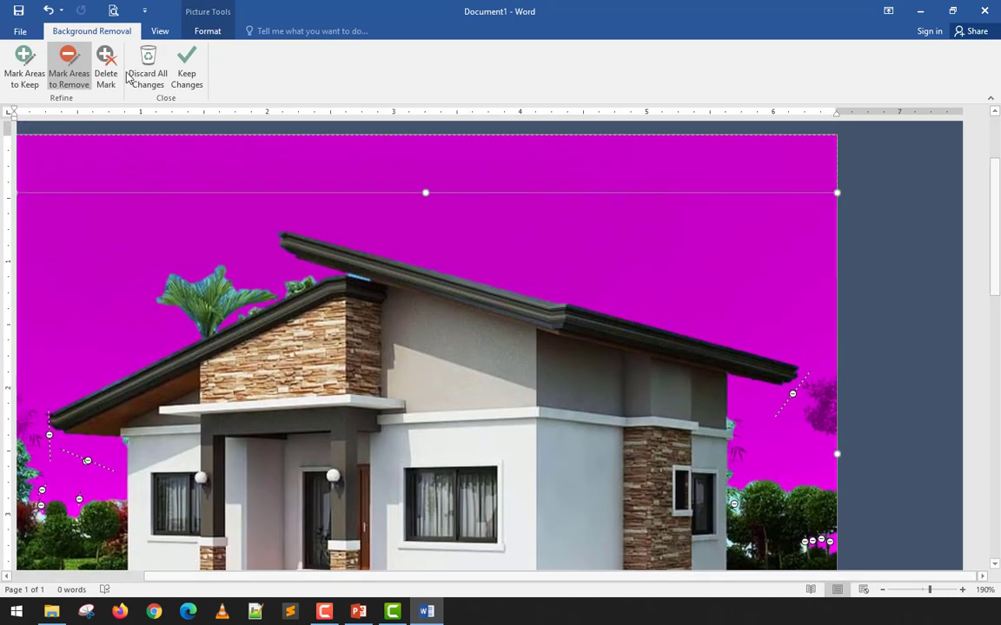
pyautogui.click(187, 68)
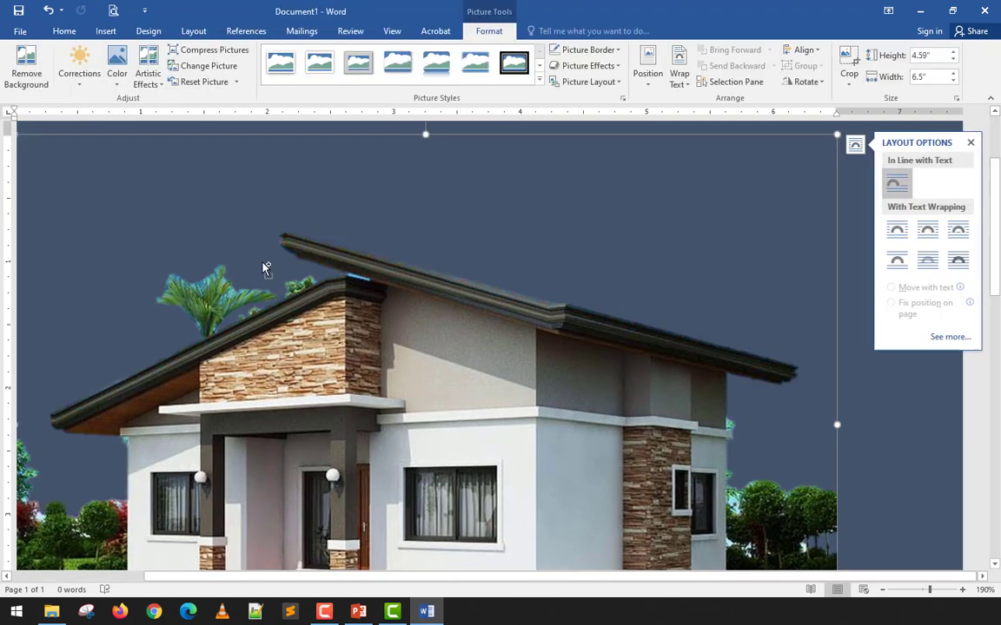
# Step: Select the house photo and set the page colour to No Color
pyautogui.scroll(-3, 258, 228)
pyautogui.scroll(-6, 258, 224)
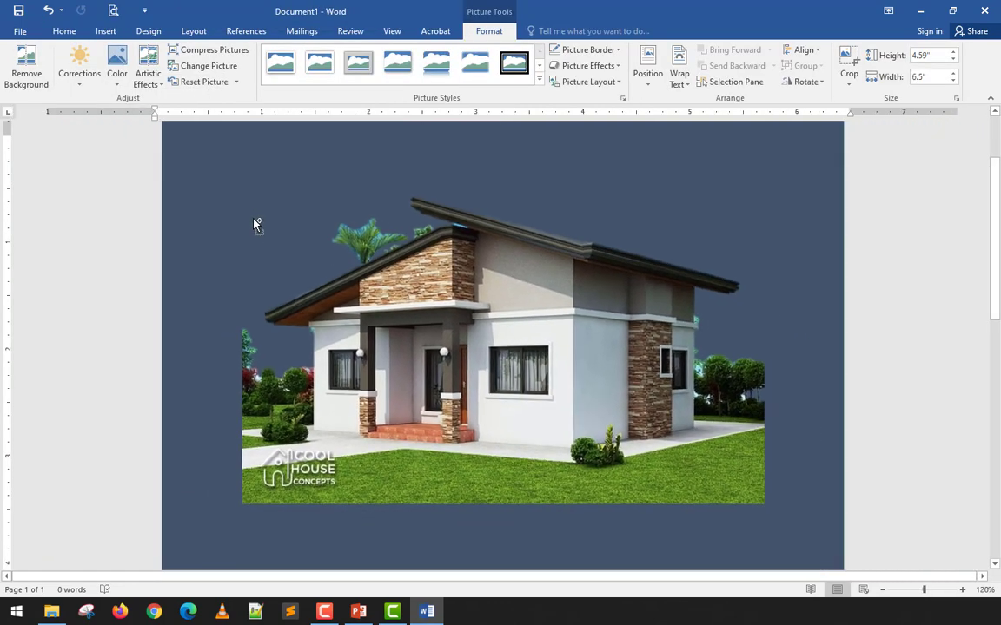
pyautogui.click(737, 144)
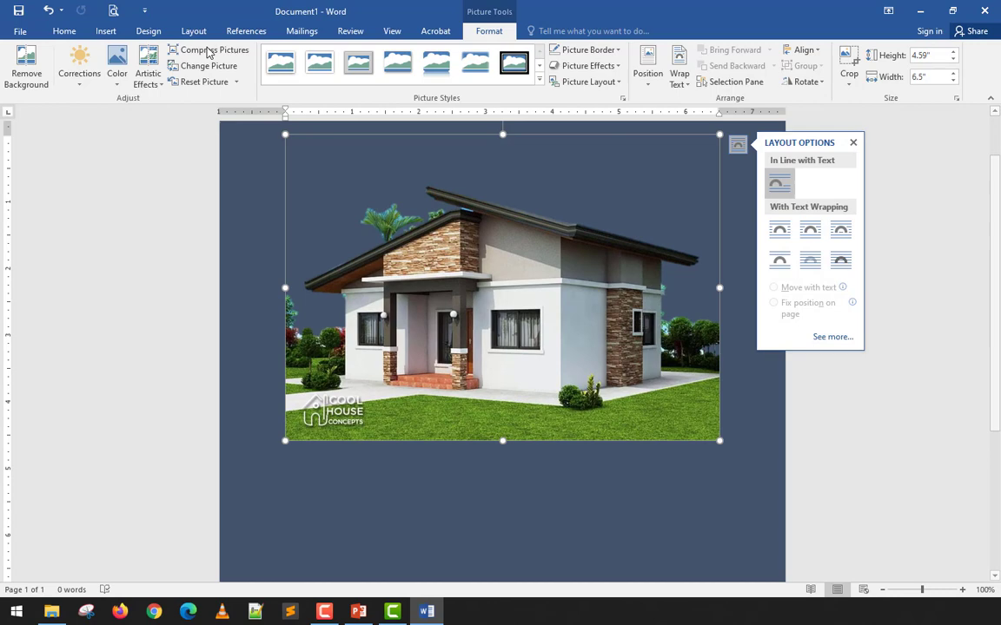
pyautogui.click(148, 32)
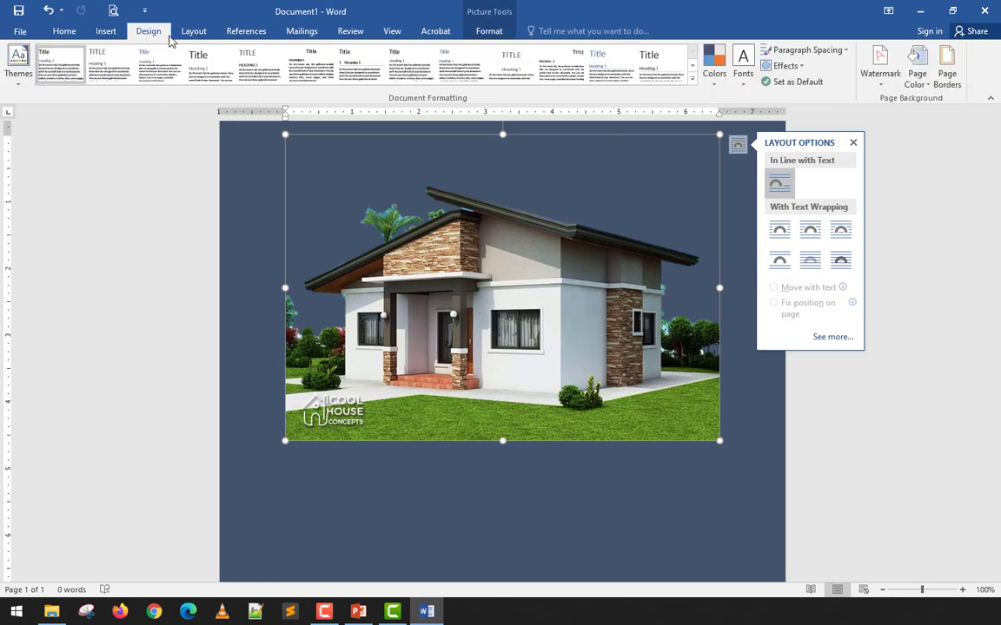
pyautogui.click(916, 80)
pyautogui.click(918, 236)
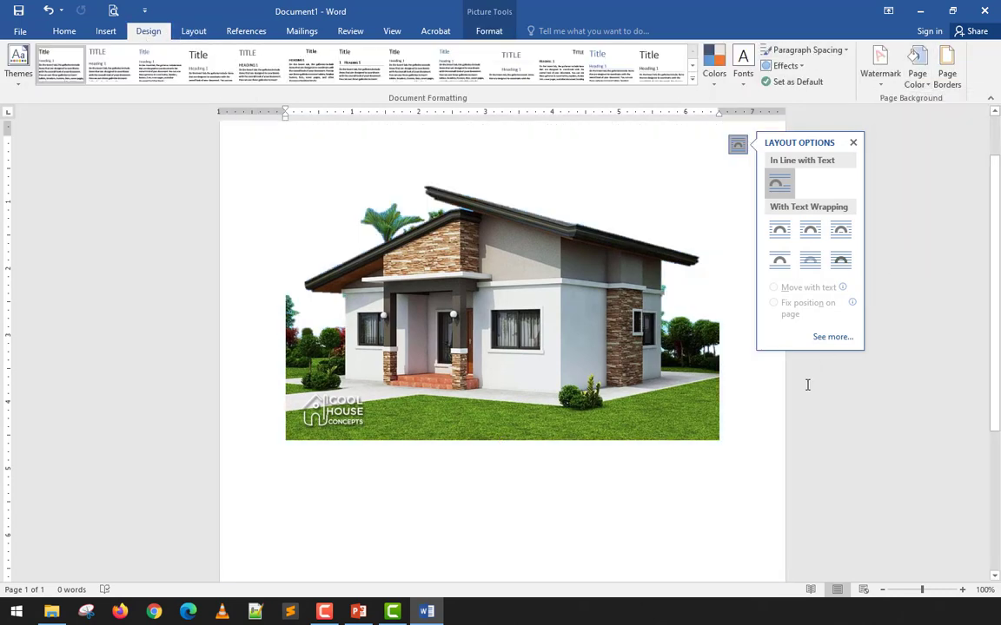
# Step: Deselect the house photo, then select it again
pyautogui.click(769, 415)
pyautogui.scroll(-3, 754, 395)
pyautogui.scroll(4, 660, 339)
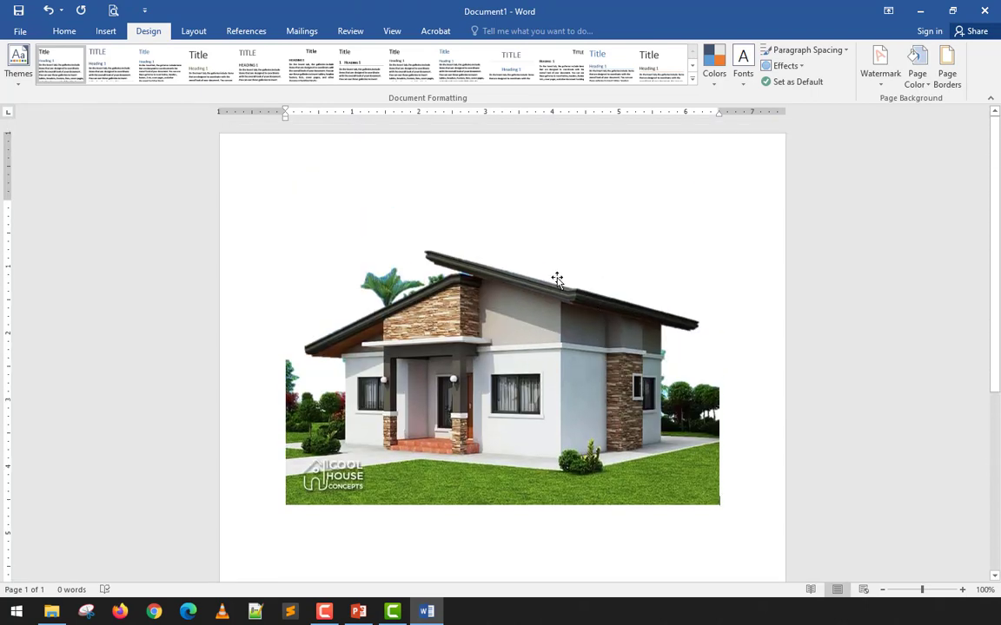
pyautogui.click(553, 289)
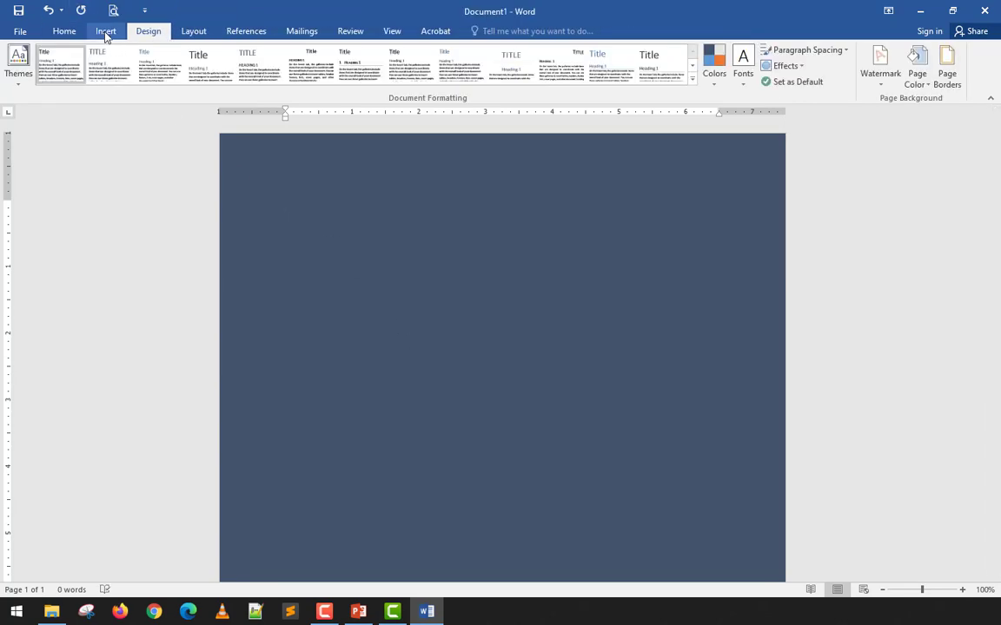
pyautogui.click(105, 31)
pyautogui.click(124, 62)
pyautogui.doubleClick(314, 178)
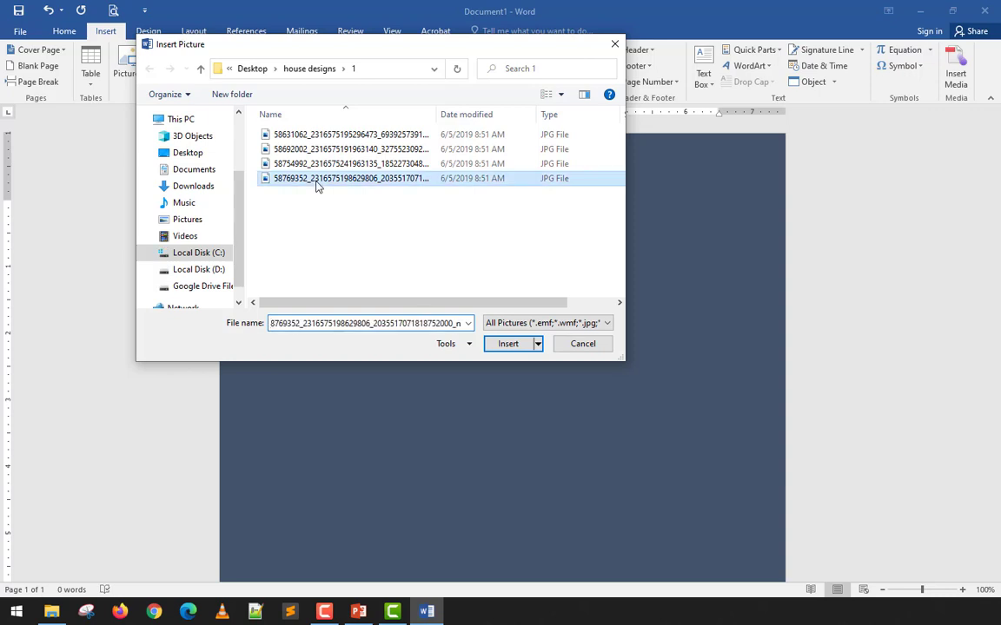
pyautogui.click(149, 78)
pyautogui.click(117, 82)
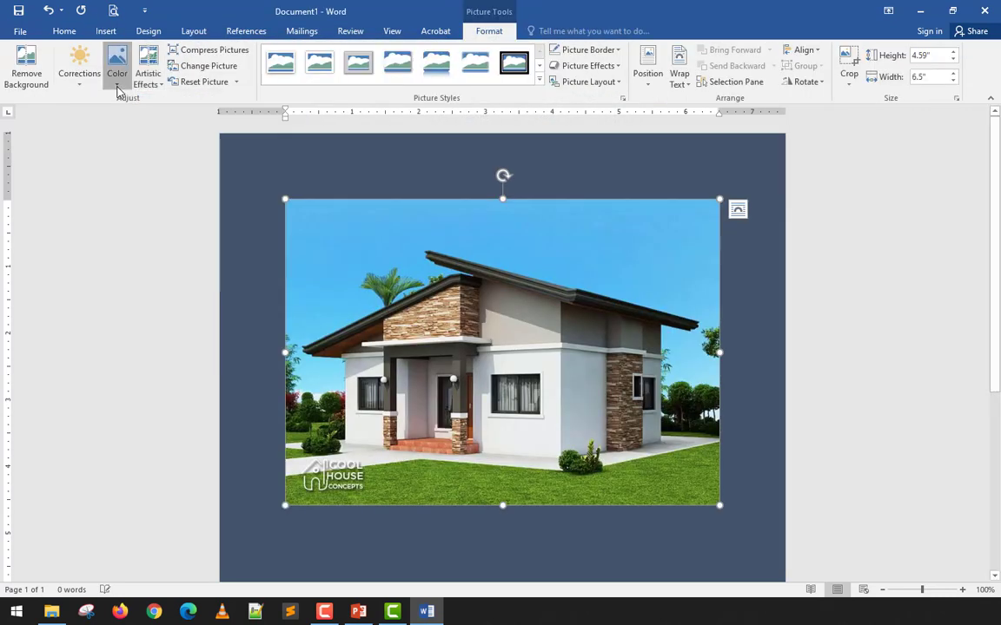
pyautogui.click(189, 346)
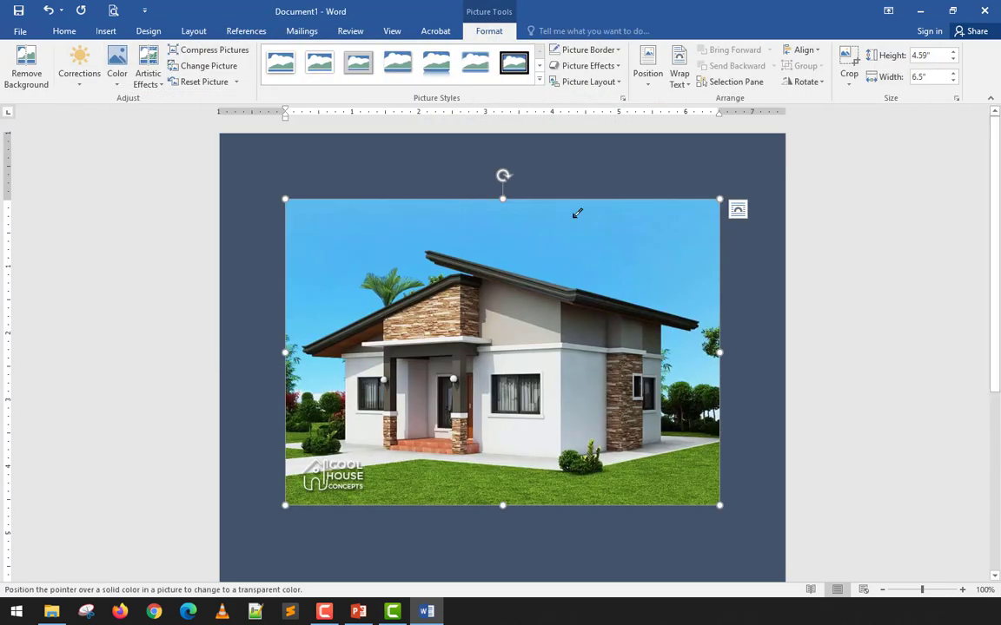
pyautogui.click(615, 217)
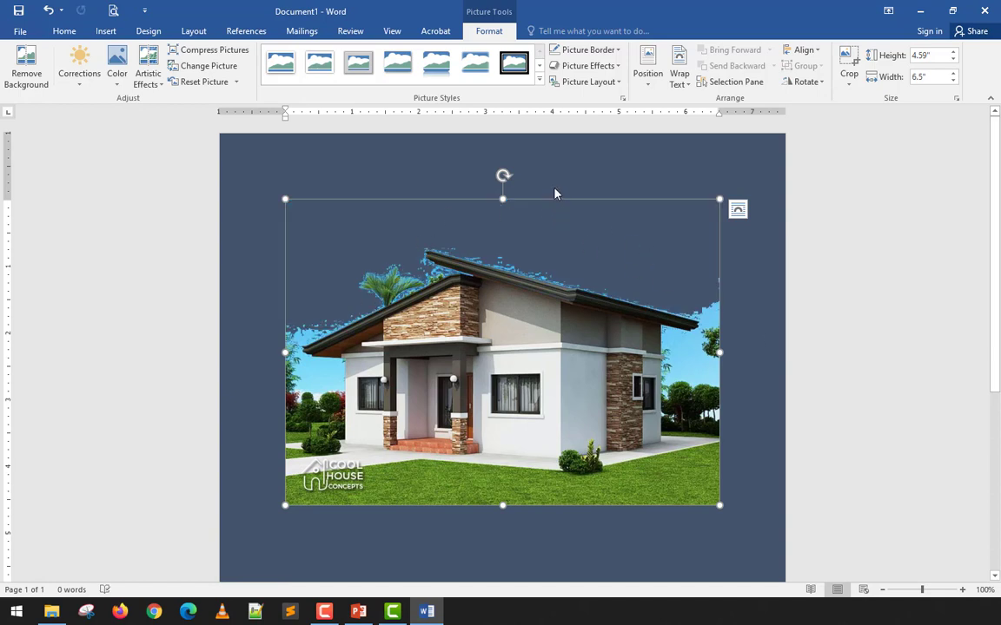
pyautogui.hotkey('ctrl', 'z')
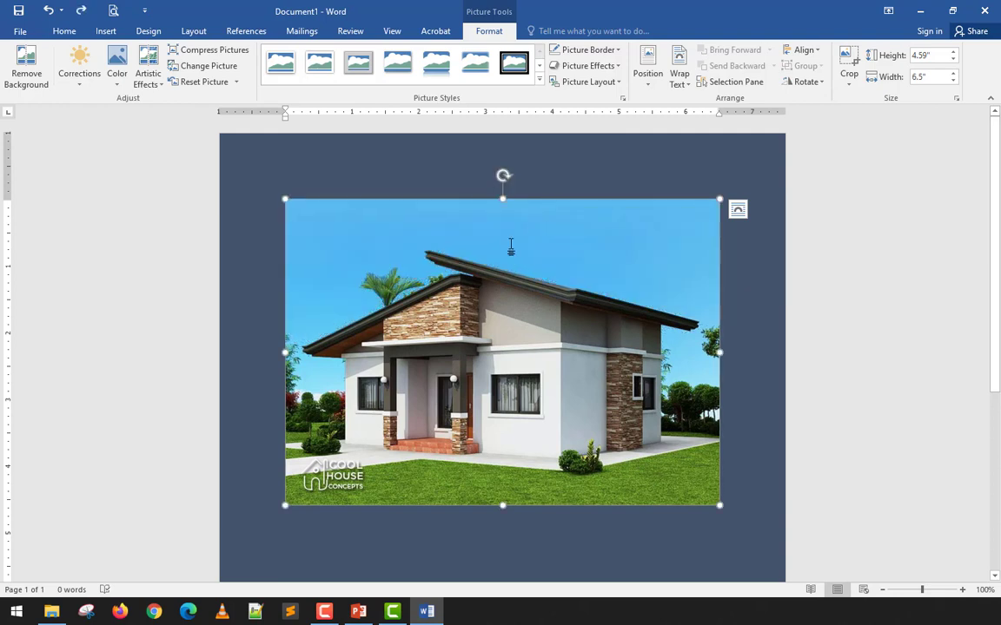
pyautogui.hotkey('ctrl', 'z')
pyautogui.click(105, 31)
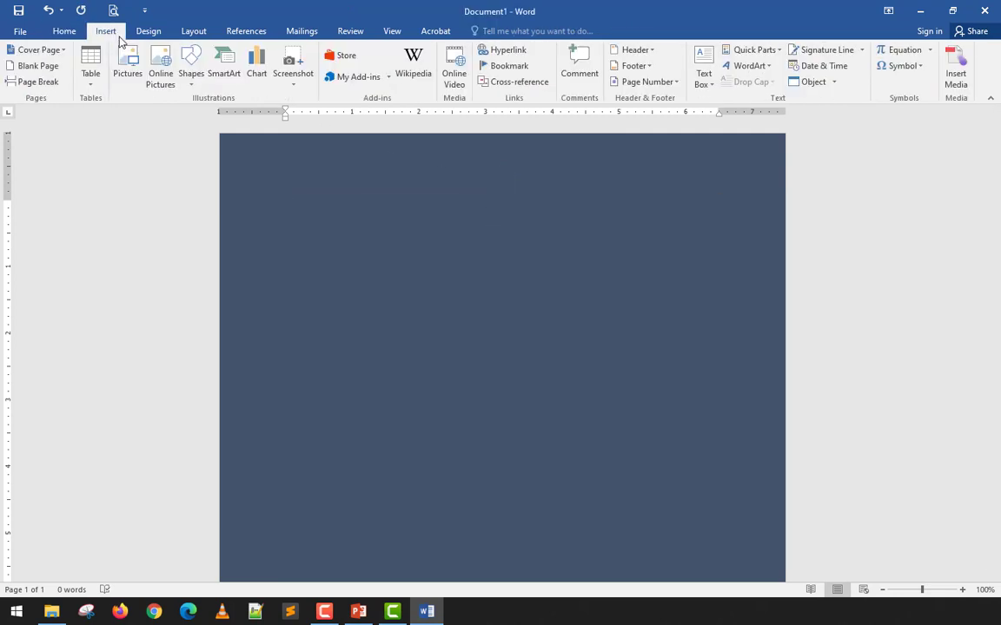